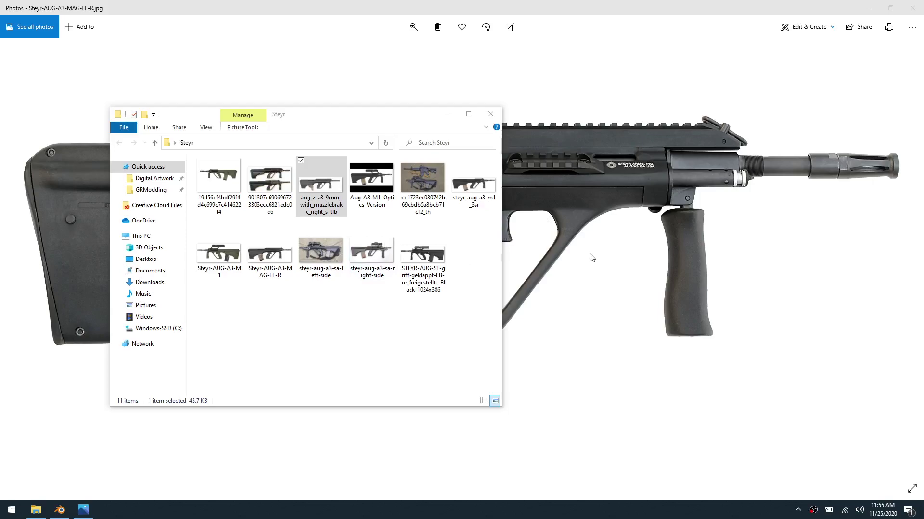
# Step: Switch to the Steyr folder in File Explorer and open its first rifle photo in the image viewer
pyautogui.click(505, 233)
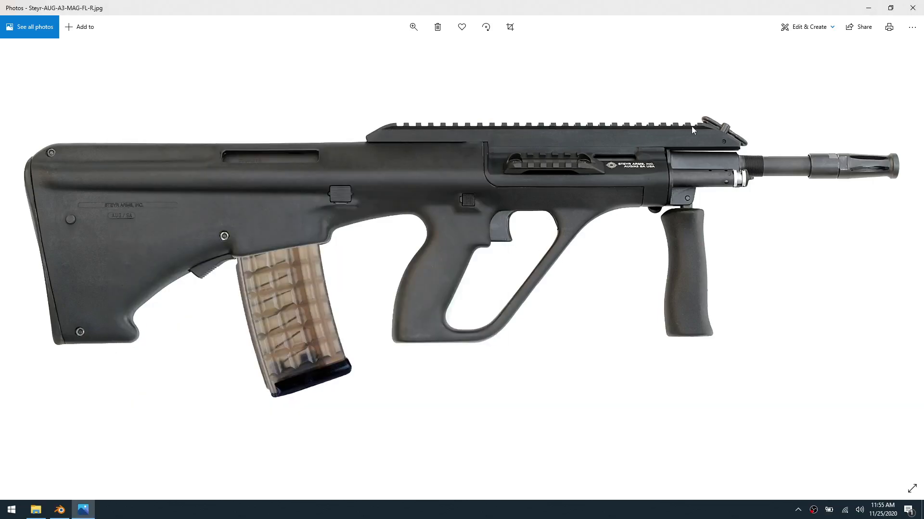
pyautogui.click(59, 513)
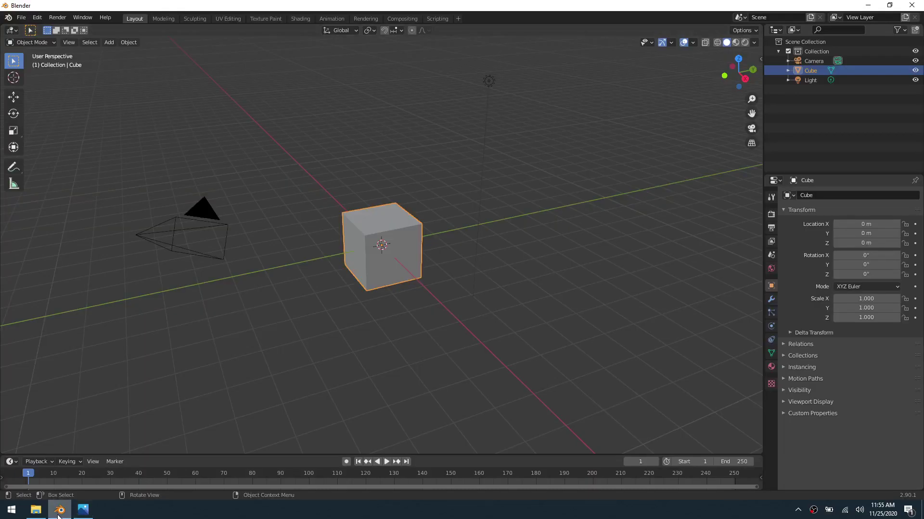
pyautogui.click(36, 511)
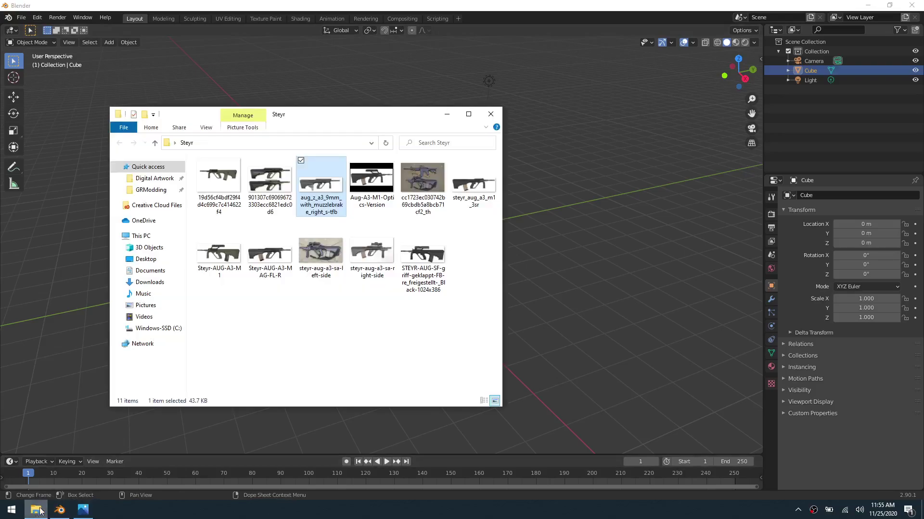
pyautogui.click(358, 336)
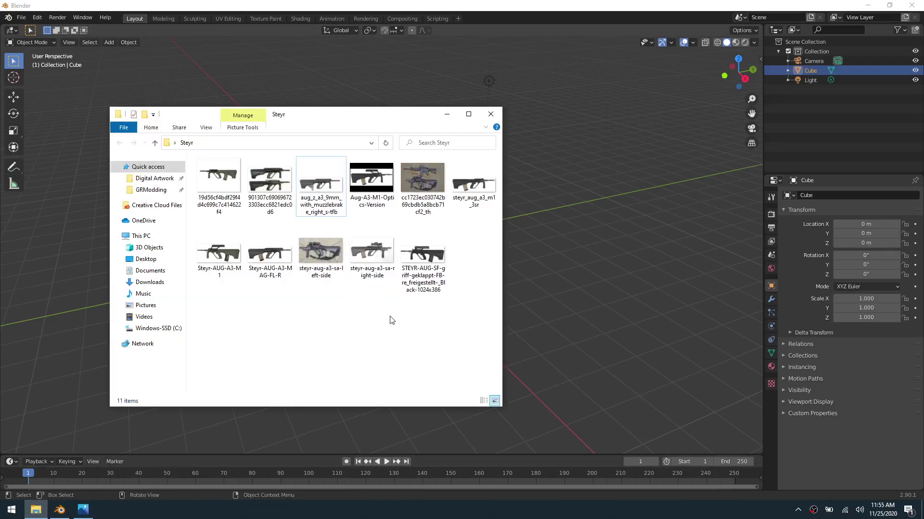
pyautogui.click(234, 191)
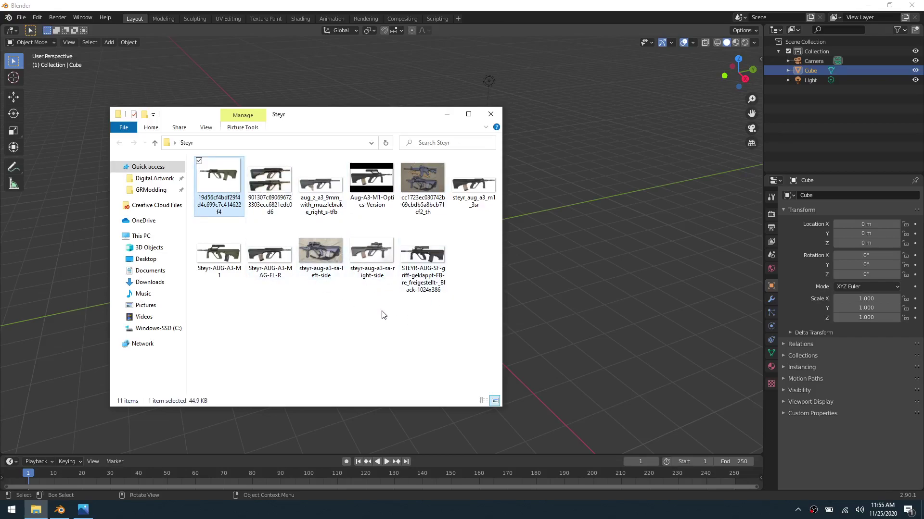
pyautogui.doubleClick(230, 186)
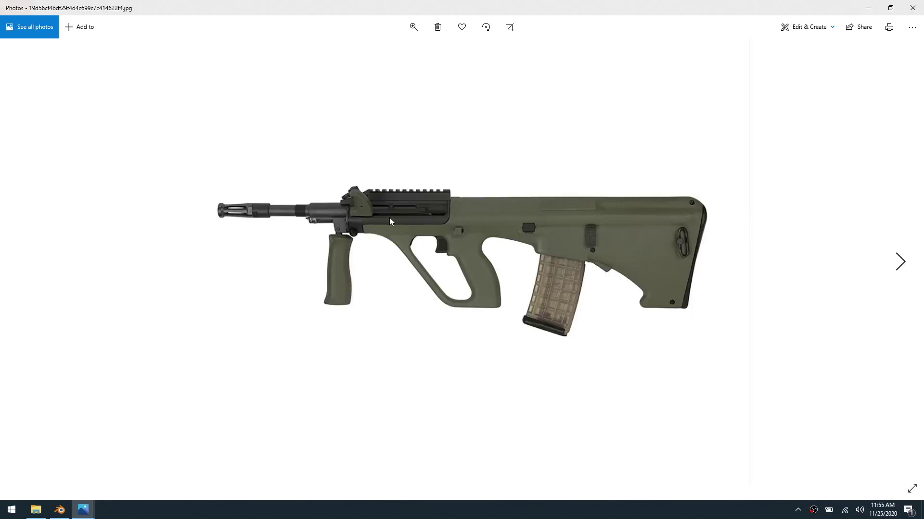
# Step: Look through the Steyr AUG photos in the folder and examine the rifle's side profiles and variants for modelling reference
pyautogui.press('Right')
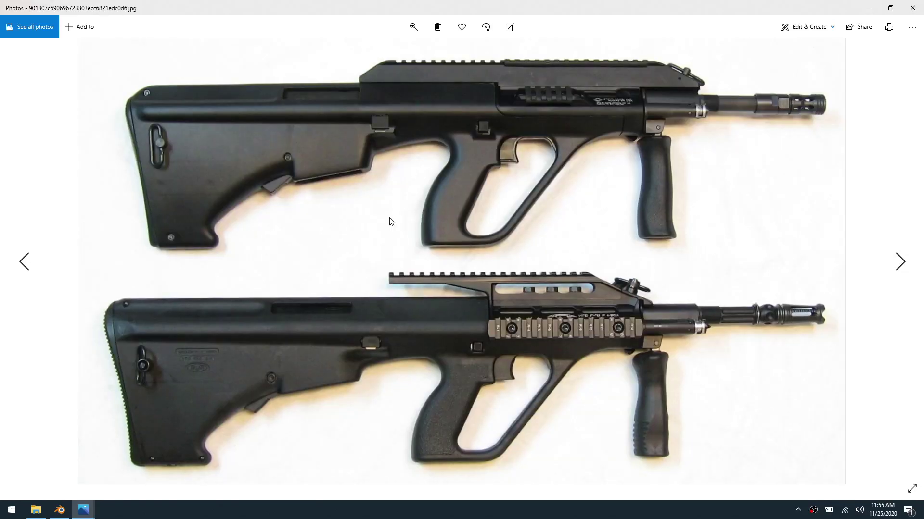
pyautogui.press('Right')
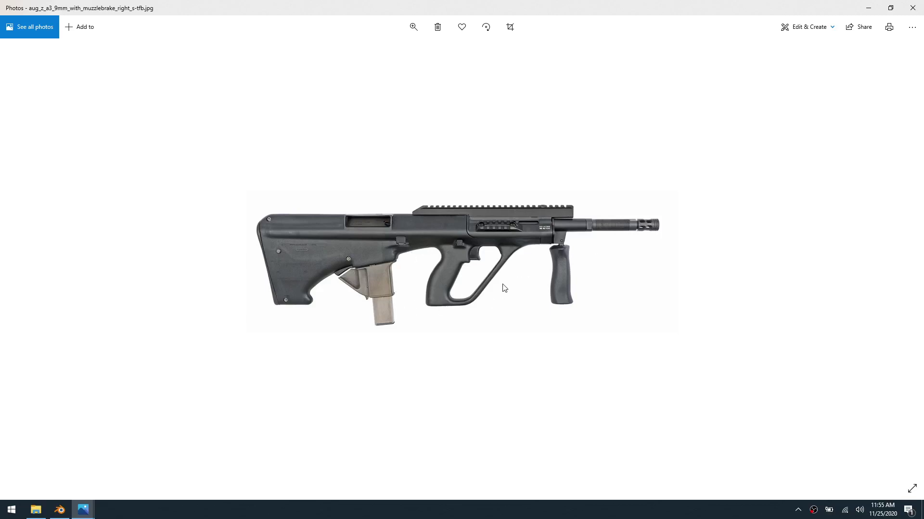
pyautogui.press('Right')
pyautogui.press('Right')
pyautogui.press('Right')
pyautogui.press('Right')
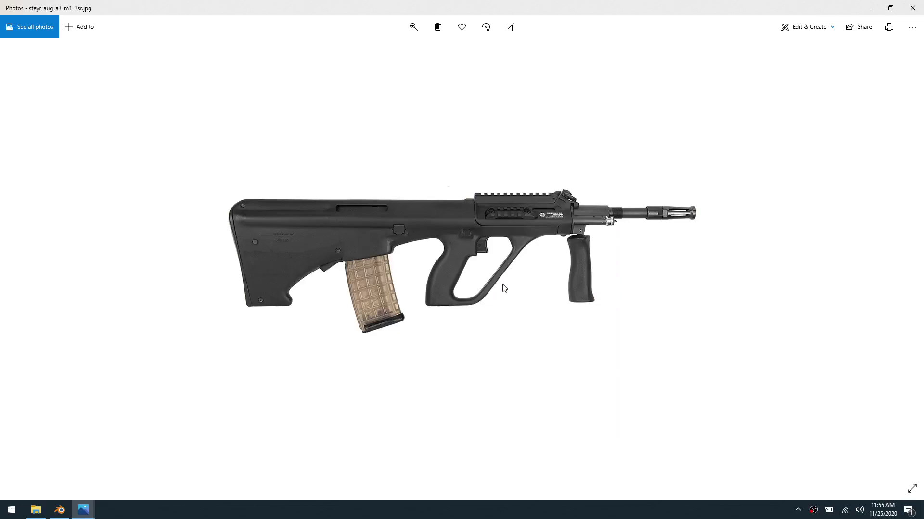
pyautogui.press('Right')
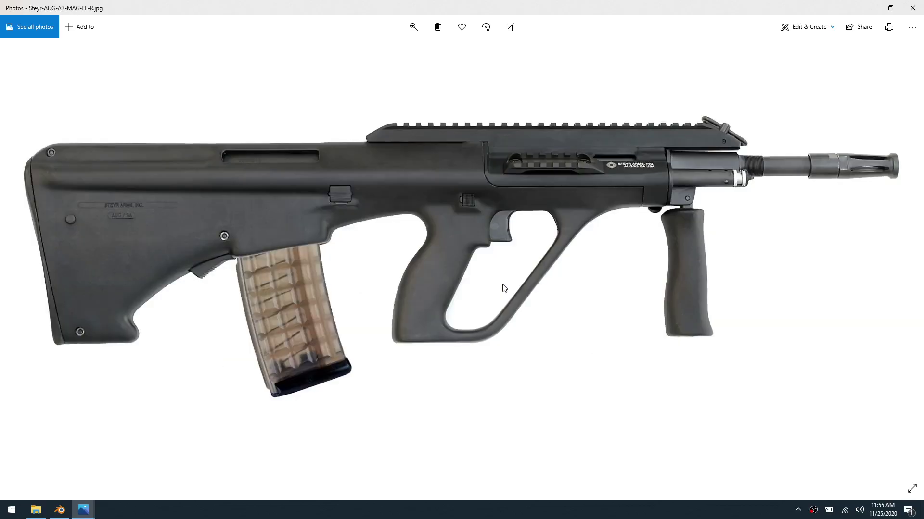
pyautogui.press('Right')
pyautogui.press('Right')
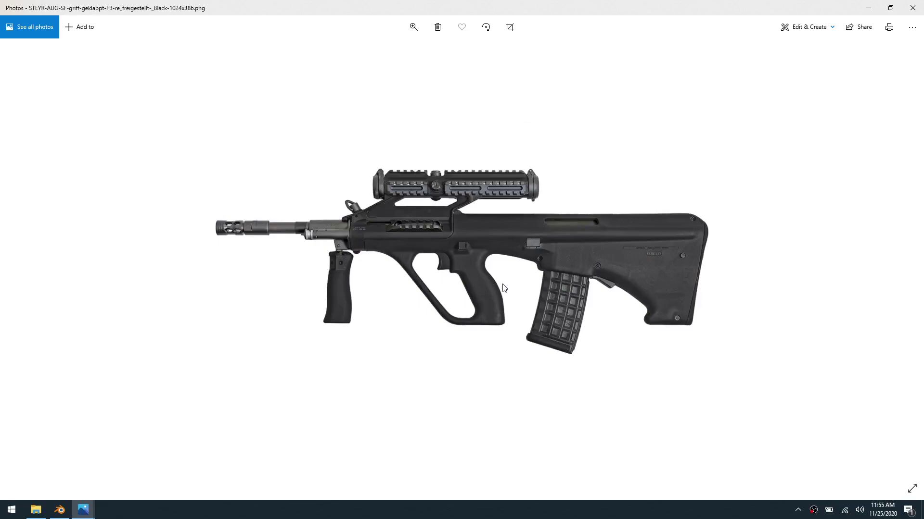
pyautogui.press('Right')
pyautogui.press('Right')
pyautogui.press('Right')
pyautogui.press('Right')
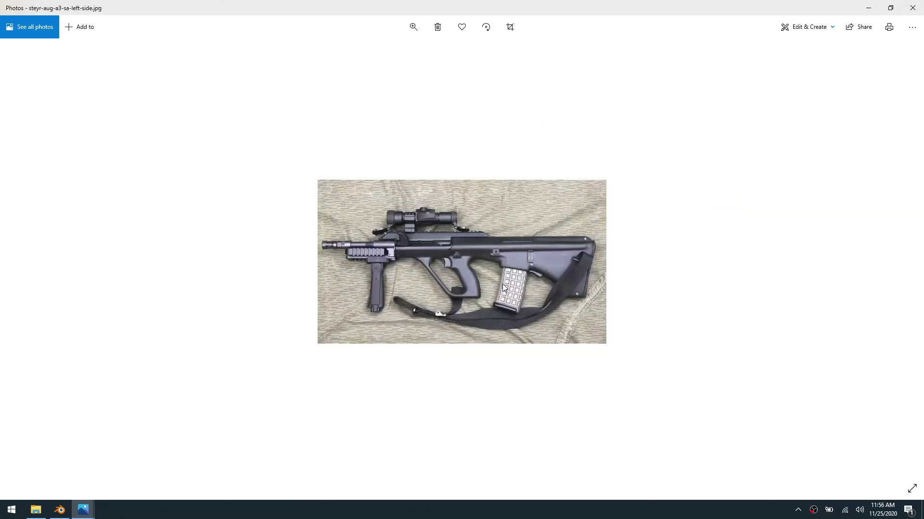
pyautogui.press('Right')
pyautogui.press('Right')
pyautogui.press('Right')
pyautogui.press('Right')
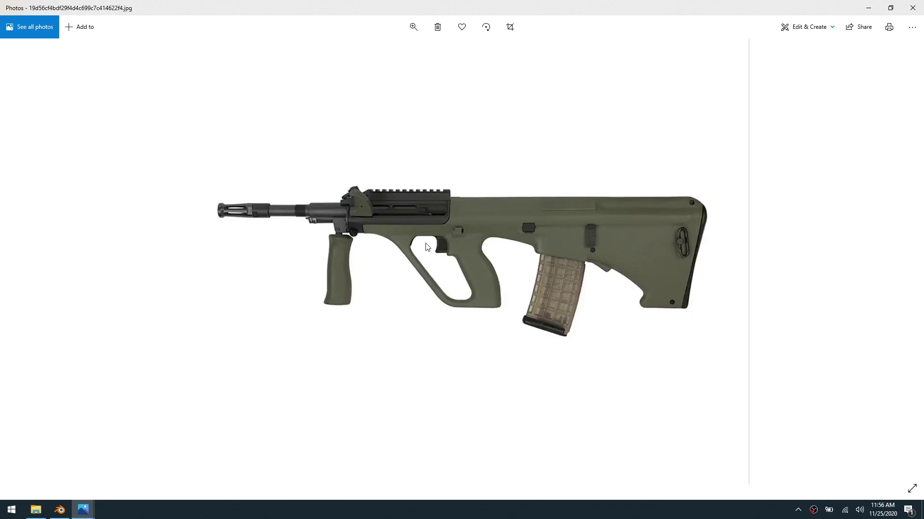
# Step: Switch to Blender and delete the default cube, camera and light
pyautogui.click(61, 513)
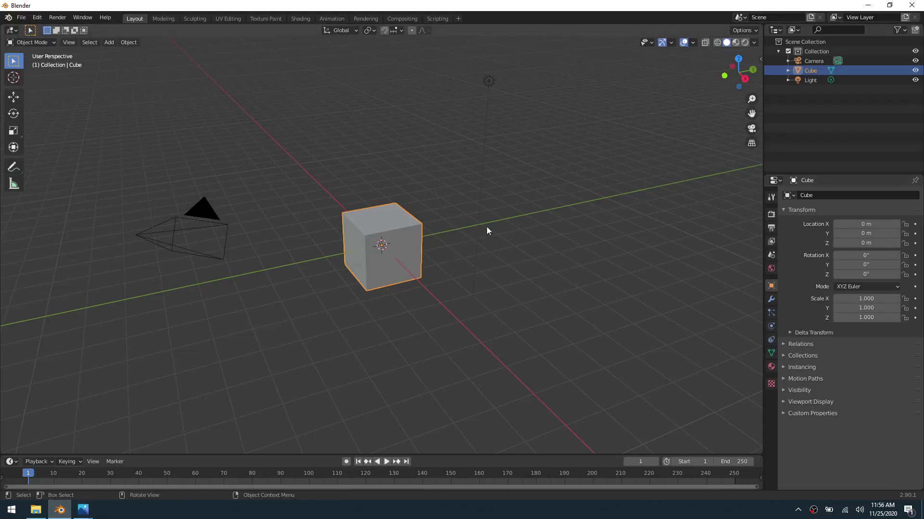
pyautogui.moveTo(155, 325); pyautogui.dragTo(592, 71)
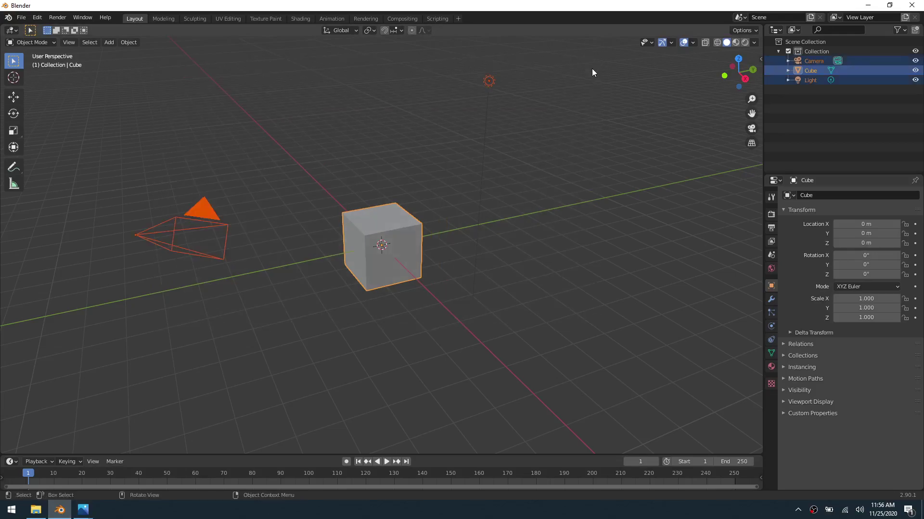
pyautogui.press('x')
pyautogui.click(483, 226)
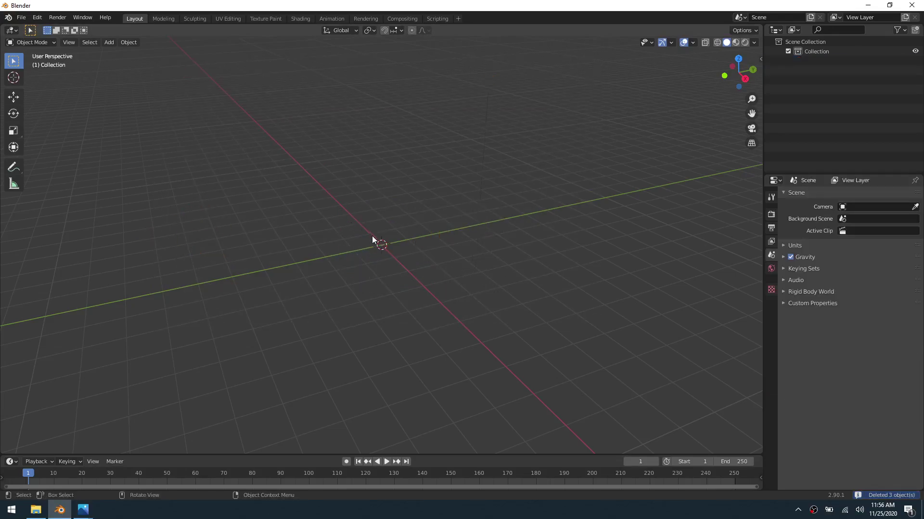
# Step: Load Steyr-AUG-A3-MAG-FL-R.jpg from the desktop's Steyr folder as a reference image aligned to the right orthographic view
pyautogui.moveTo(425, 241); pyautogui.dragTo(382, 219, button='middle')
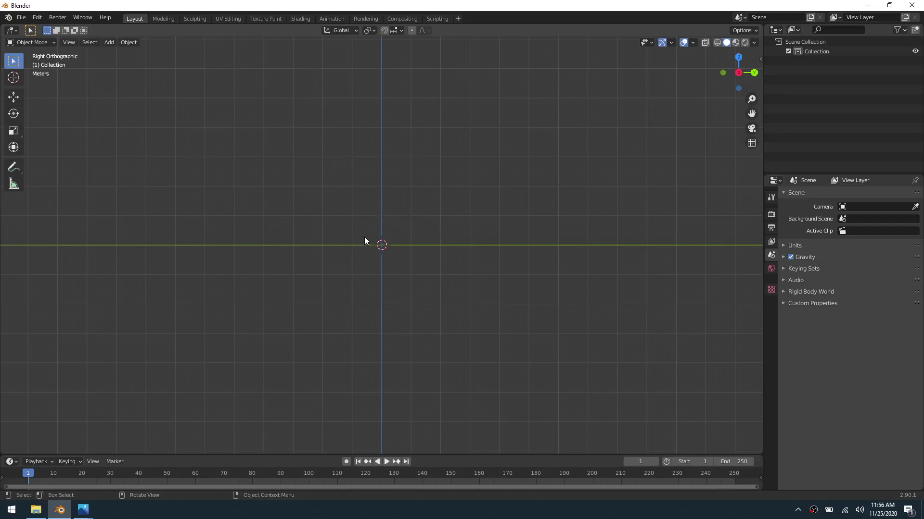
pyautogui.click(111, 45)
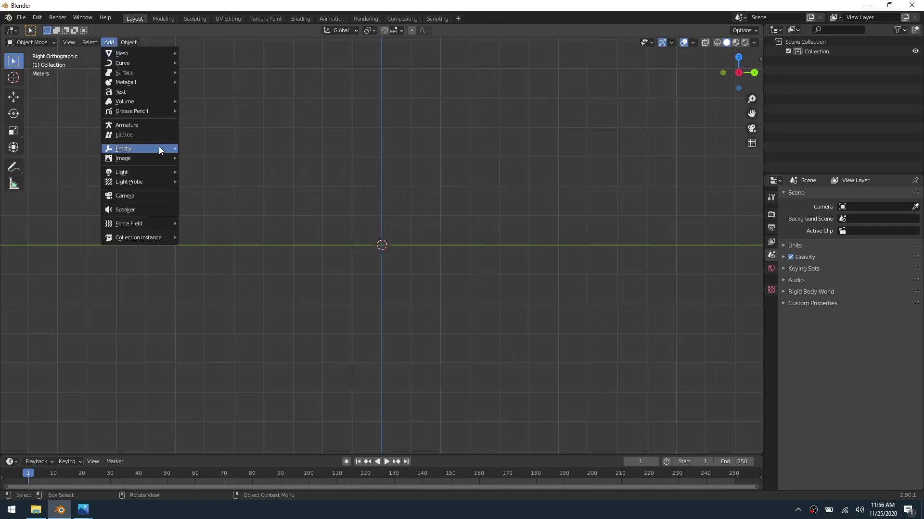
pyautogui.moveTo(153, 155)
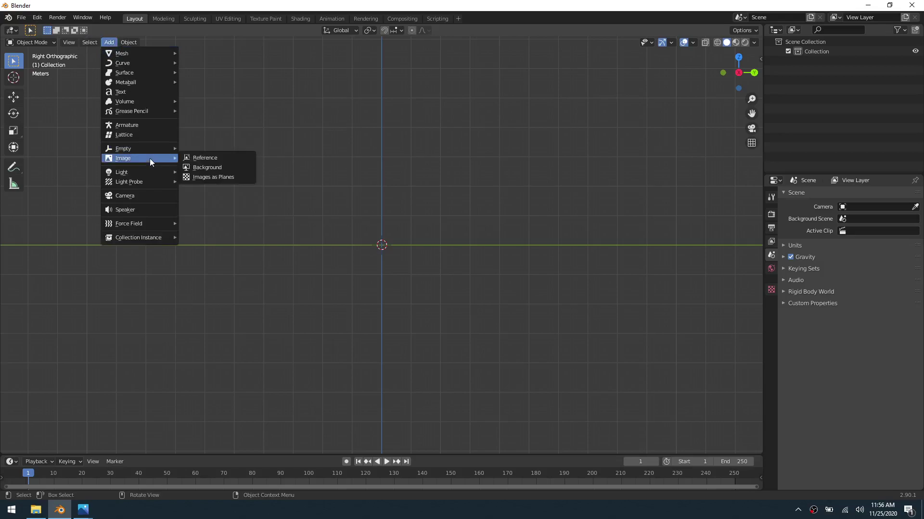
pyautogui.click(204, 158)
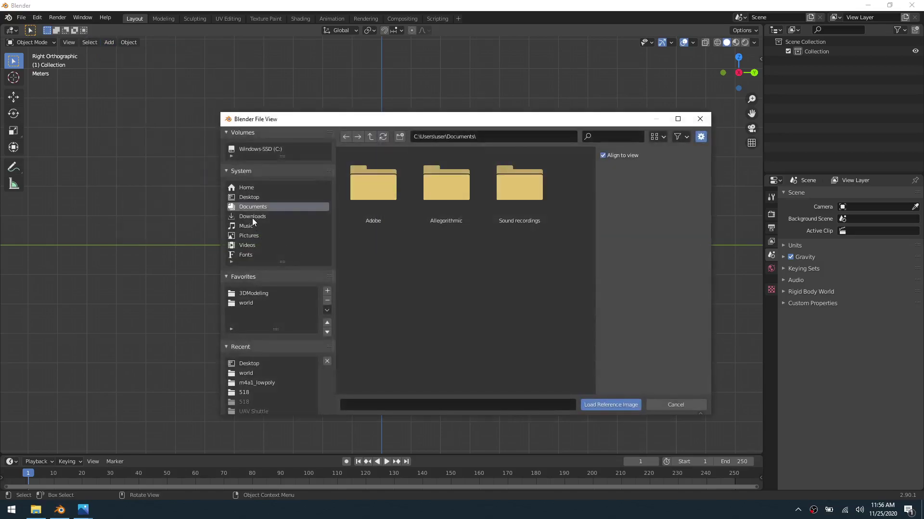
pyautogui.click(254, 198)
pyautogui.doubleClick(438, 202)
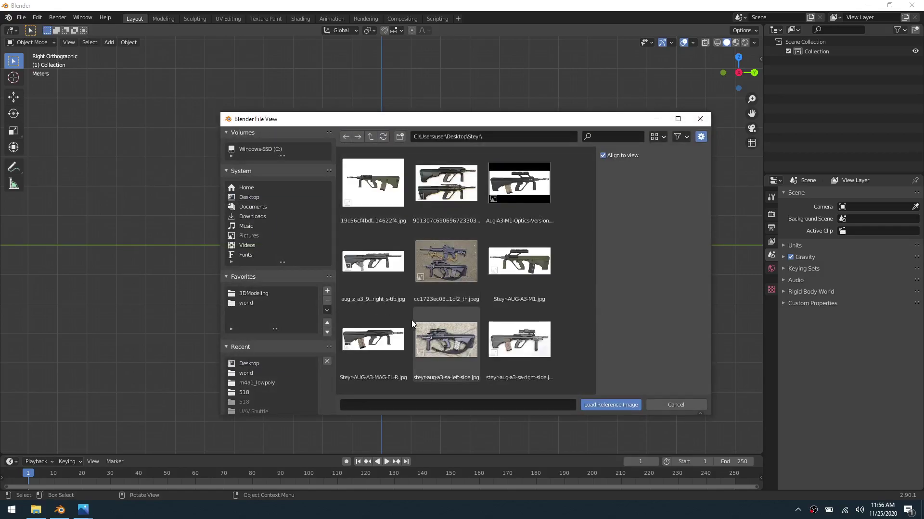
pyautogui.doubleClick(389, 338)
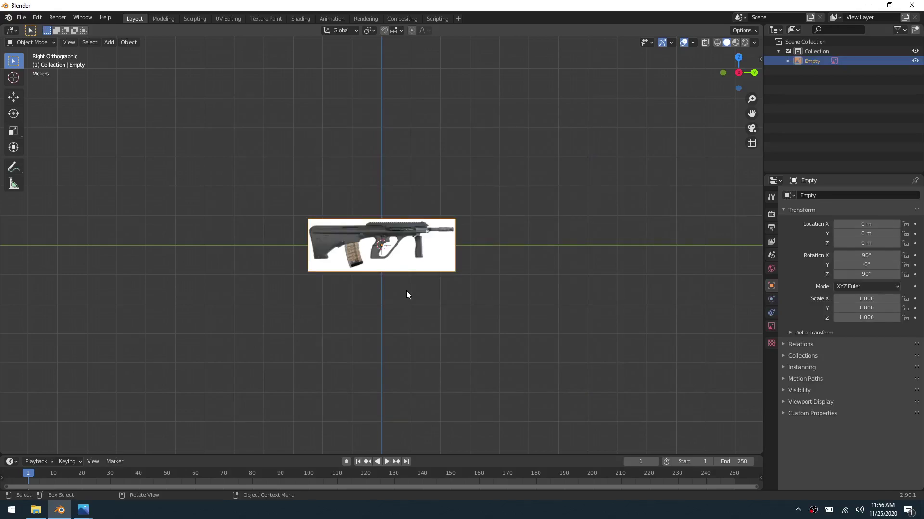
# Step: Move the reference image about 2.36 m along the negative X axis, behind the world origin
pyautogui.scroll(7, 406, 292)
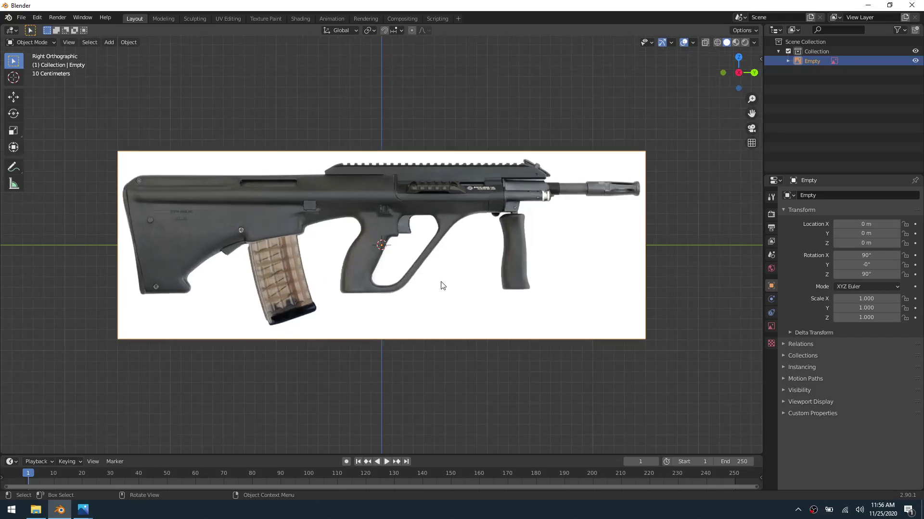
pyautogui.moveTo(364, 250); pyautogui.dragTo(400, 269, button='middle')
pyautogui.press('g')
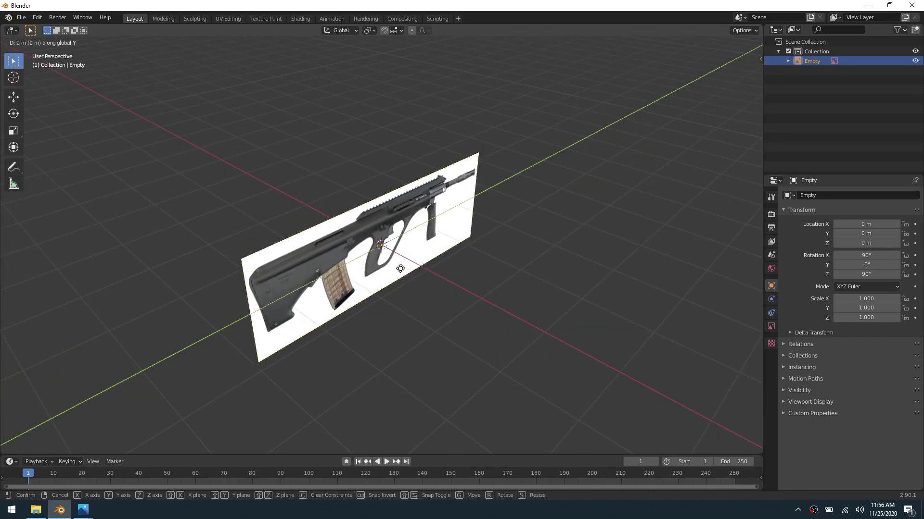
pyautogui.press('x')
pyautogui.click(311, 226)
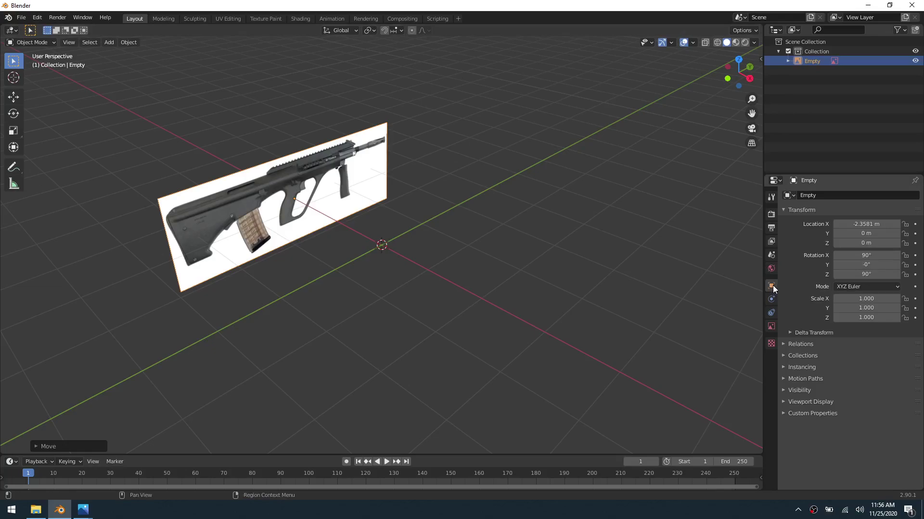
# Step: Lock the reference image's location, rotation and scale on all axes
pyautogui.click(905, 224)
pyautogui.click(905, 244)
pyautogui.click(904, 256)
pyautogui.click(905, 265)
pyautogui.click(905, 275)
pyautogui.click(905, 298)
pyautogui.click(905, 309)
pyautogui.click(905, 318)
# Step: Make the reference image unselectable and open its image display settings
pyautogui.click(800, 391)
pyautogui.click(845, 406)
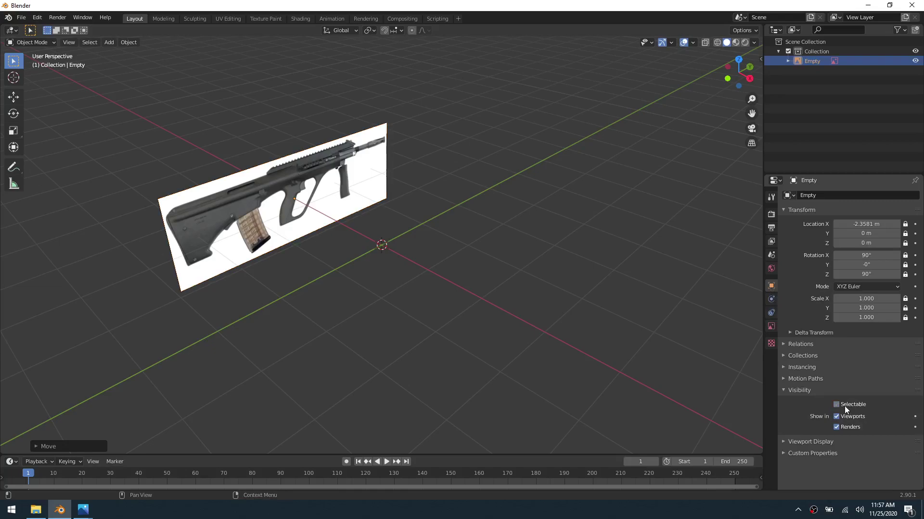
pyautogui.click(771, 327)
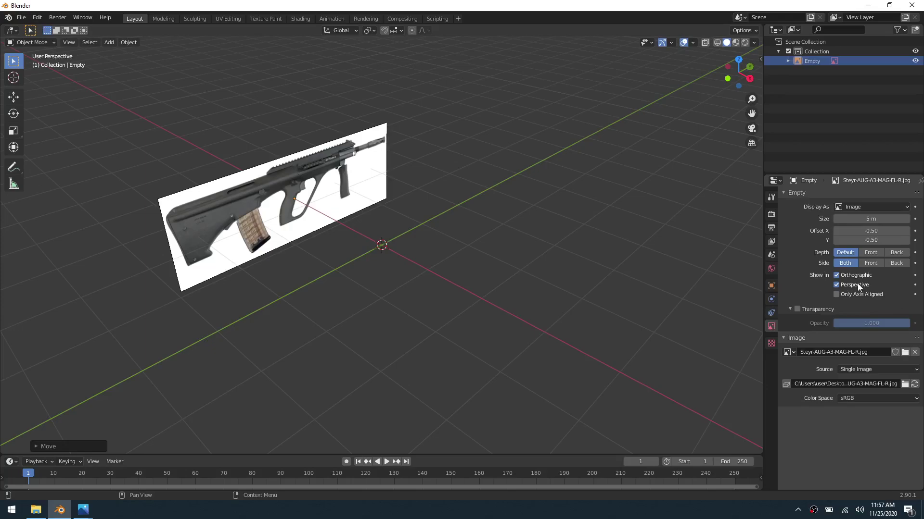
# Step: Add a cylinder mesh in the right orthographic view and try to set its vertex count to 6
pyautogui.moveTo(469, 290)
pyautogui.mouseDown(button='middle')
pyautogui.moveTo(489, 284)
pyautogui.moveTo(425, 256)
pyautogui.moveTo(479, 265)
pyautogui.moveTo(447, 274)
pyautogui.moveTo(435, 377)
pyautogui.moveTo(466, 324)
pyautogui.moveTo(458, 315)
pyautogui.moveTo(483, 293)
pyautogui.moveTo(461, 295)
pyautogui.mouseUp(button='middle')
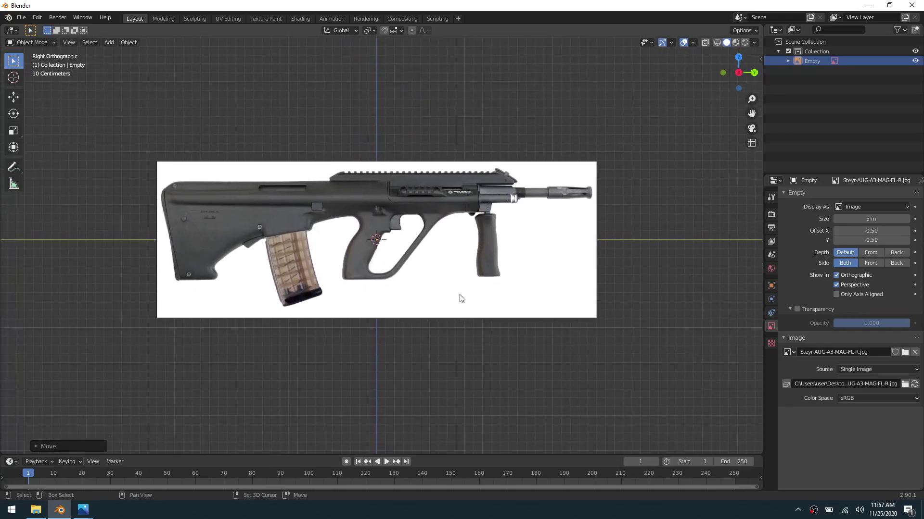
pyautogui.hotkey('shift', 'a')
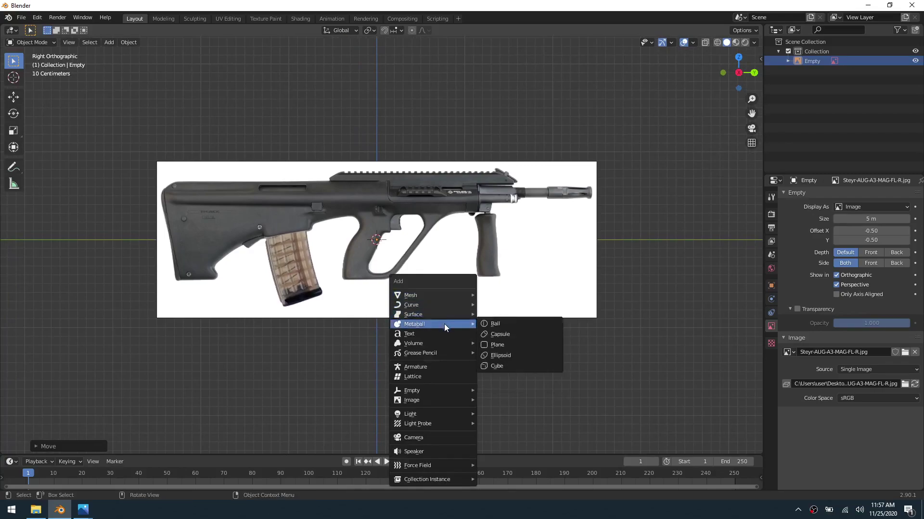
pyautogui.moveTo(447, 296)
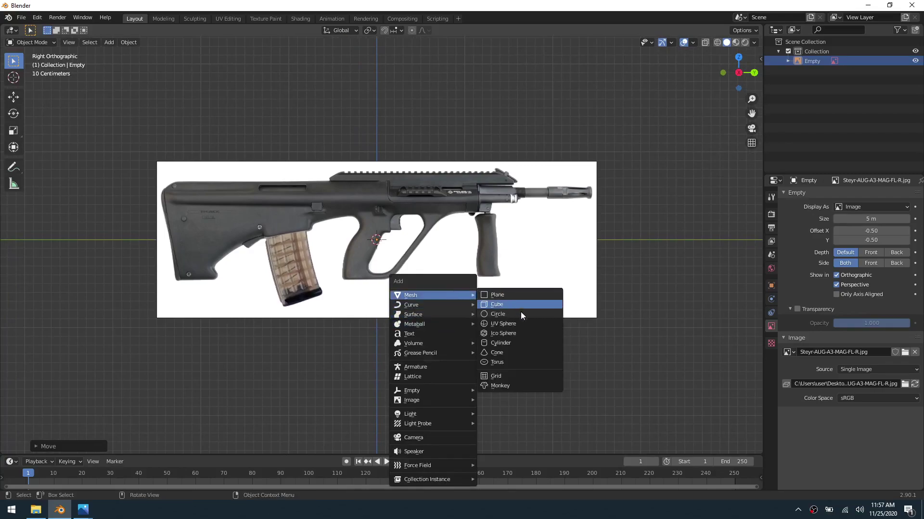
pyautogui.click(515, 345)
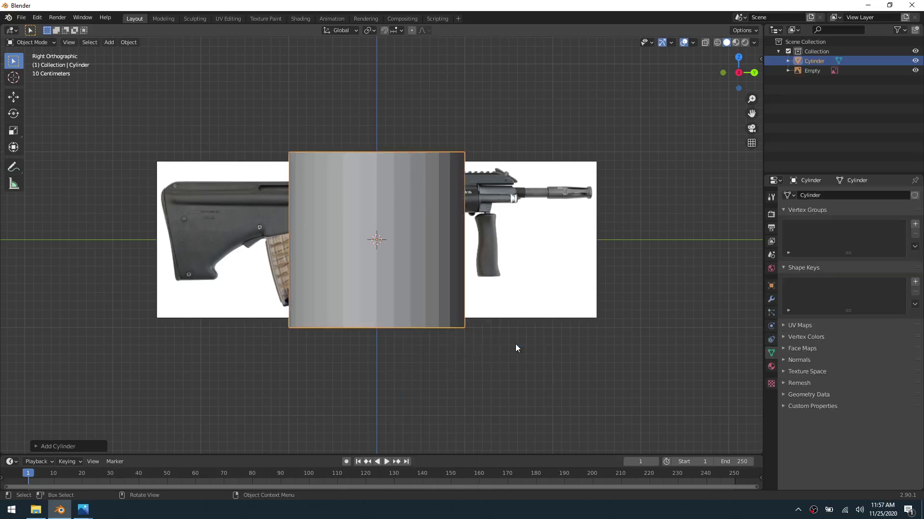
pyautogui.click(37, 446)
pyautogui.click(132, 331)
pyautogui.write('6')
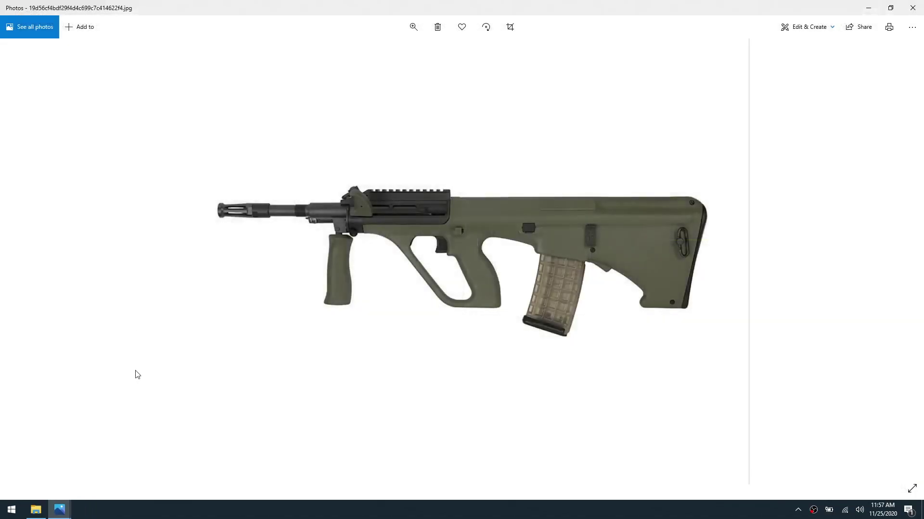
# Step: Relaunch Blender and dismiss its splash screen to start from the default scene
pyautogui.click(11, 510)
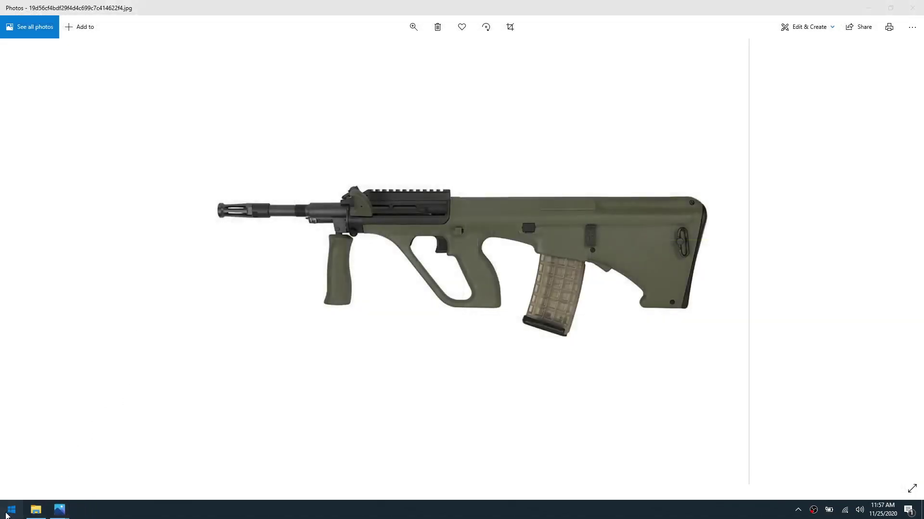
pyautogui.click(181, 289)
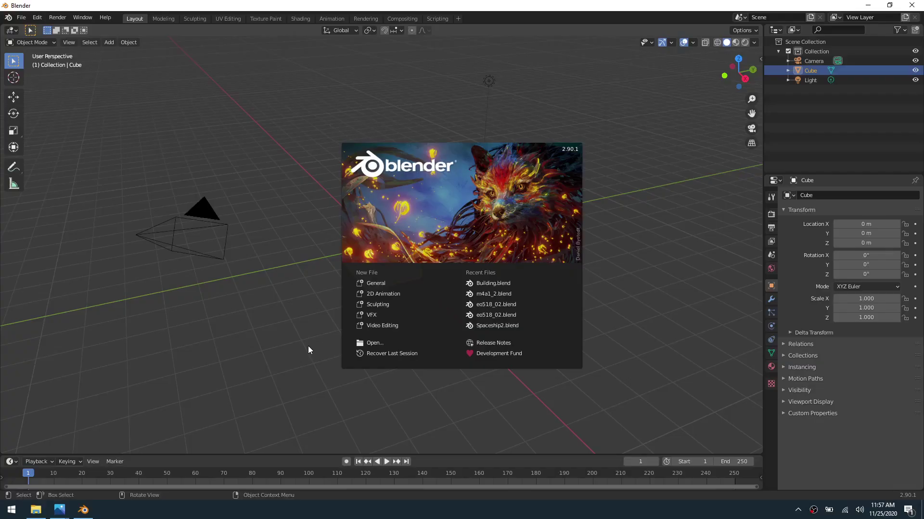
pyautogui.click(308, 345)
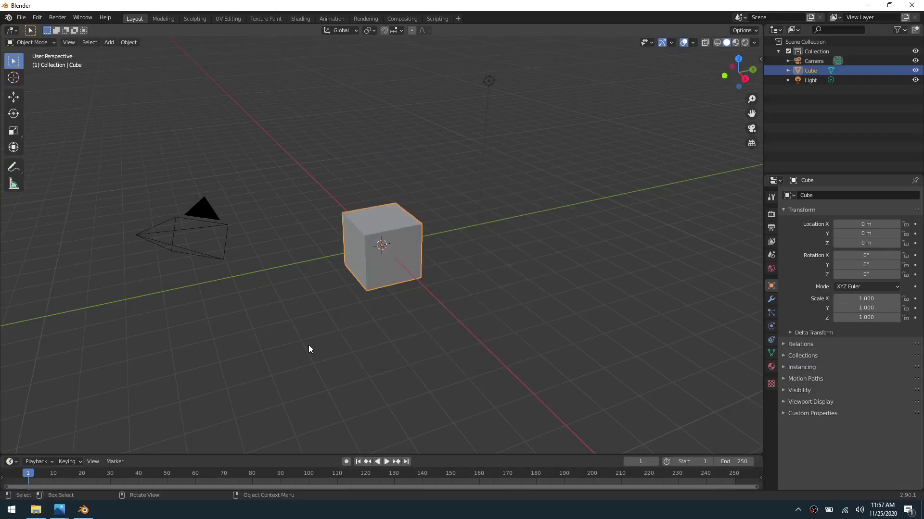
# Step: Delete the default cube, camera and light from the scene
pyautogui.press('x')
pyautogui.click(410, 279)
pyautogui.moveTo(117, 330); pyautogui.dragTo(591, 88)
pyautogui.press('x')
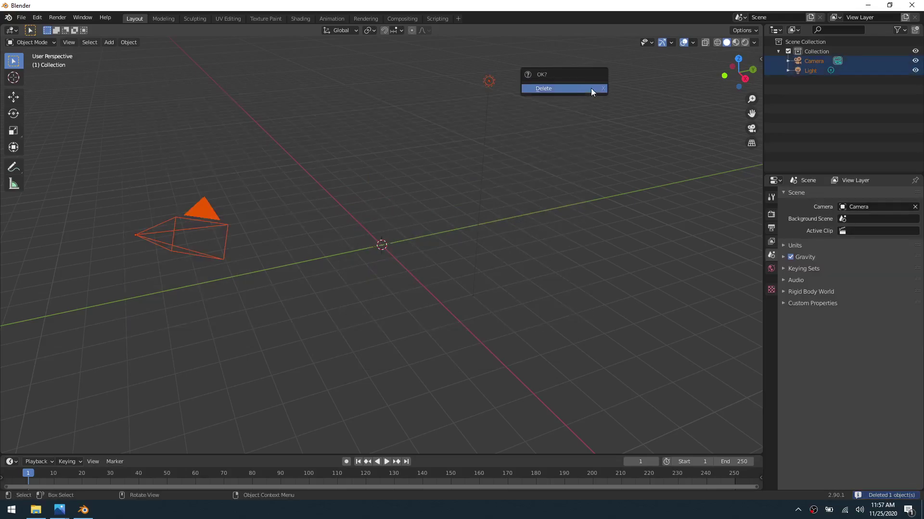
pyautogui.press('x')
pyautogui.click(538, 120)
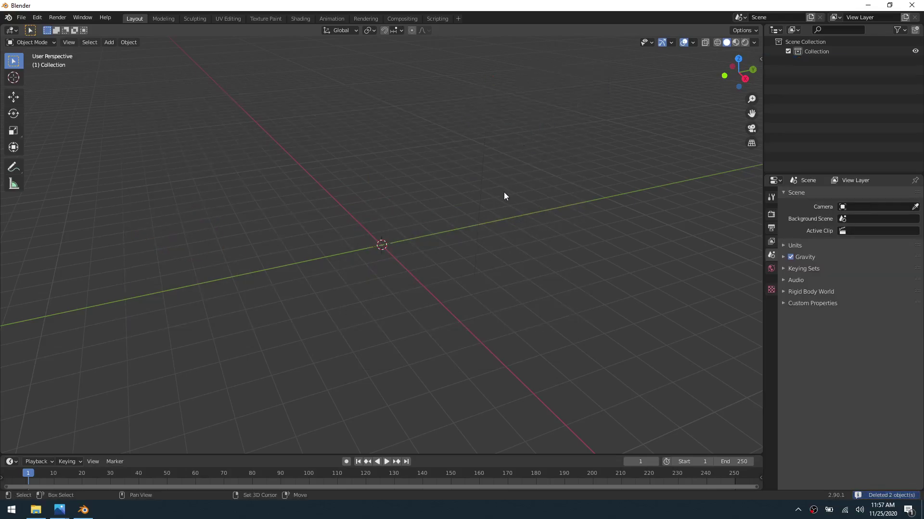
# Step: In the right orthographic view, add the rifle side-view photo from the Desktop's Steyr folder as a reference image
pyautogui.hotkey('shift', 'a')
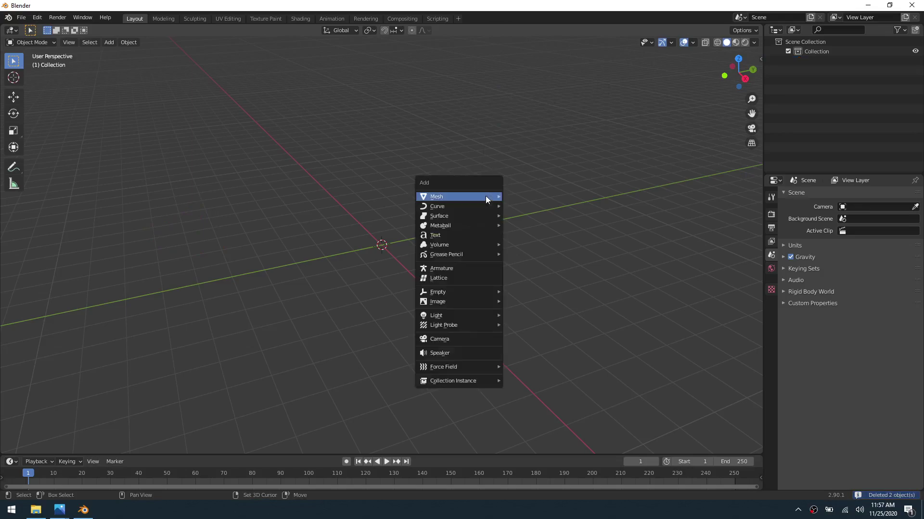
pyautogui.moveTo(547, 124); pyautogui.dragTo(432, 135, button='middle')
pyautogui.hotkey('shift', 'a')
pyautogui.moveTo(431, 160)
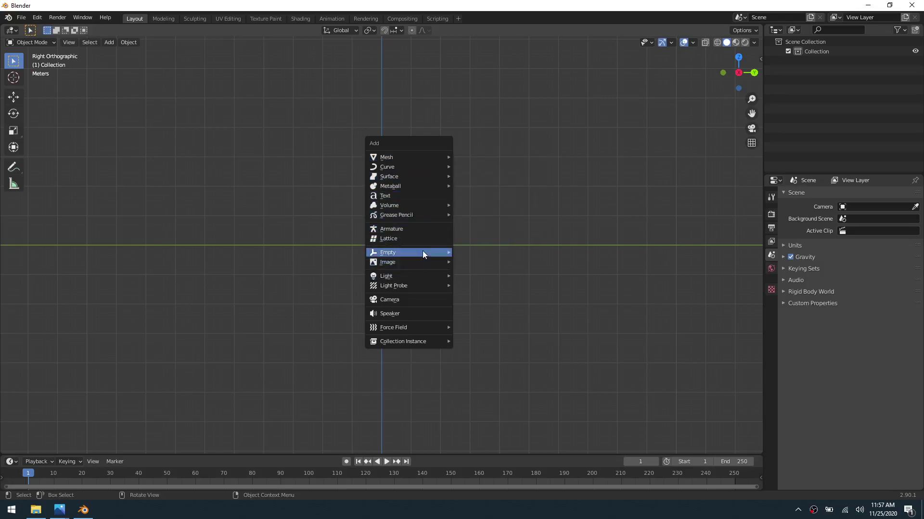
pyautogui.moveTo(423, 260)
pyautogui.click(472, 261)
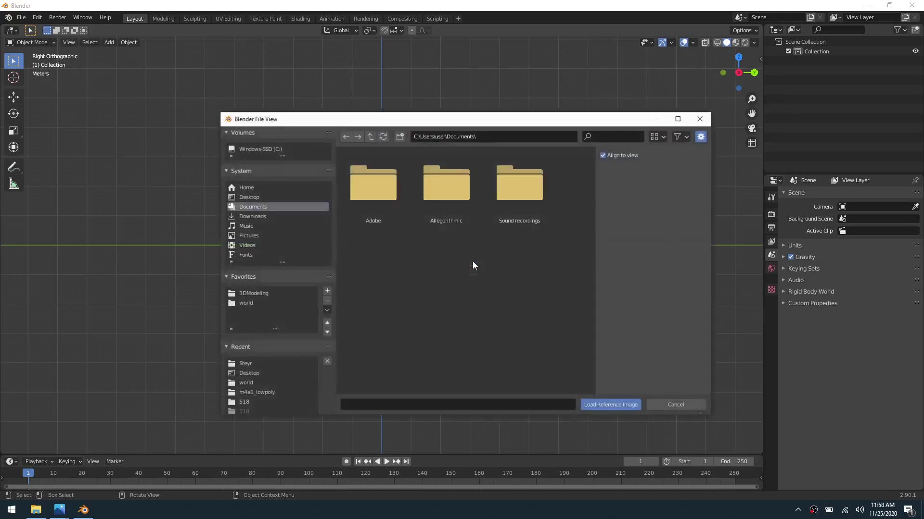
pyautogui.click(249, 197)
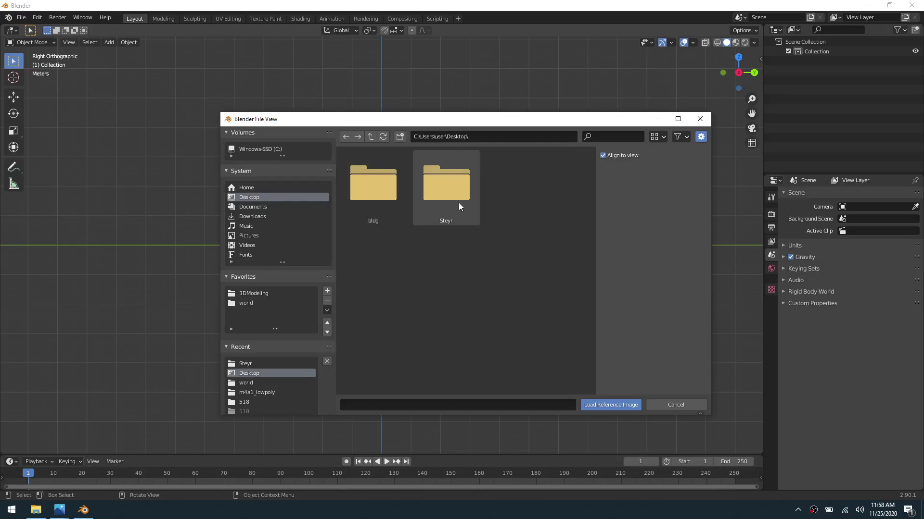
pyautogui.doubleClick(445, 202)
pyautogui.click(398, 324)
pyautogui.doubleClick(398, 324)
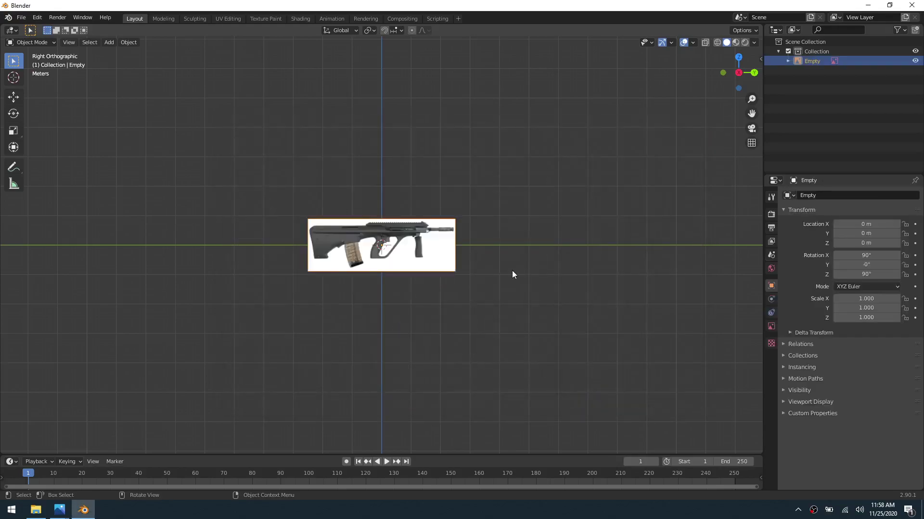
# Step: Lock the reference image's location, rotation and scale on all axes and expand its visibility settings
pyautogui.scroll(5, 479, 258)
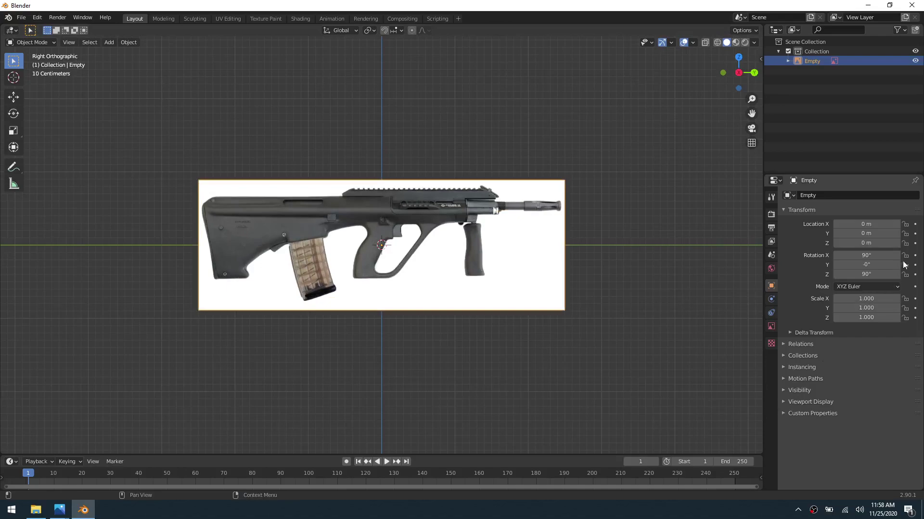
pyautogui.moveTo(905, 224); pyautogui.dragTo(905, 274)
pyautogui.moveTo(905, 317); pyautogui.dragTo(905, 298)
pyautogui.click(782, 391)
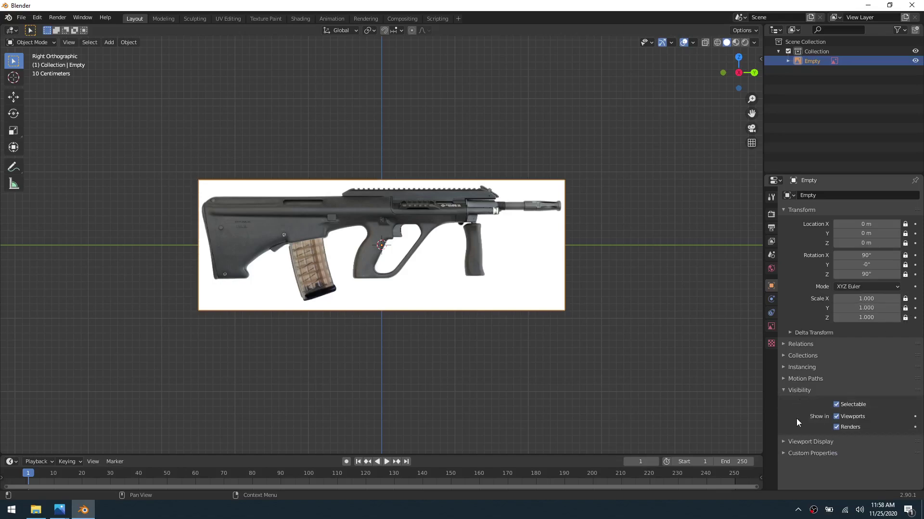
pyautogui.click(836, 405)
pyautogui.click(836, 404)
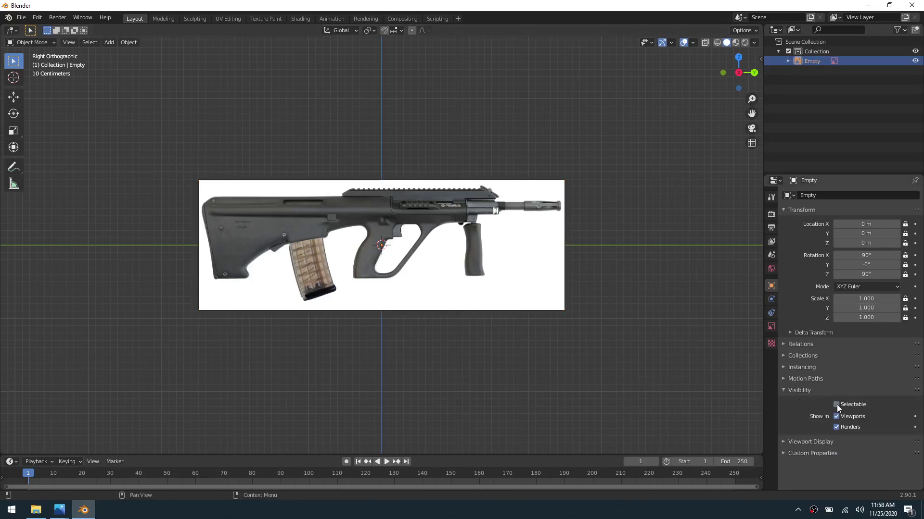
# Step: Unlock the reference image's X location, move the image about -2.7 m along X, and lock that axis again
pyautogui.moveTo(495, 295); pyautogui.dragTo(510, 317, button='middle')
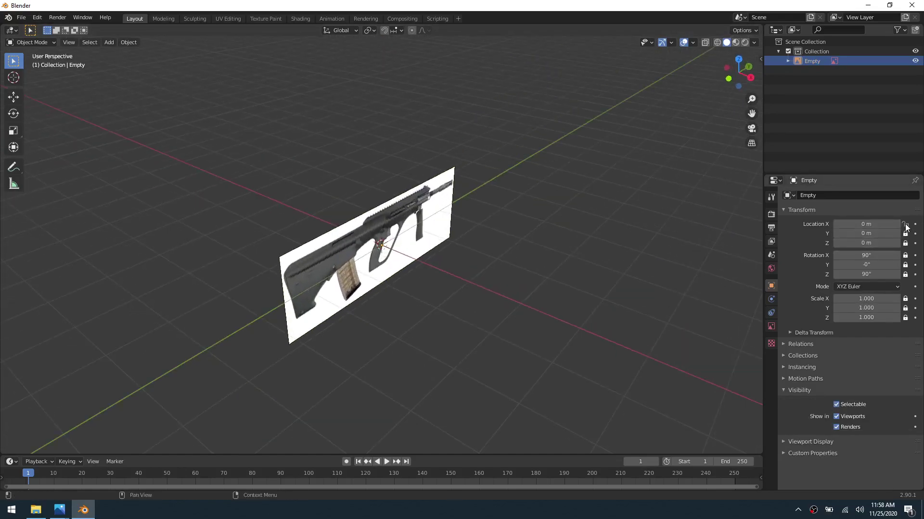
pyautogui.press('x')
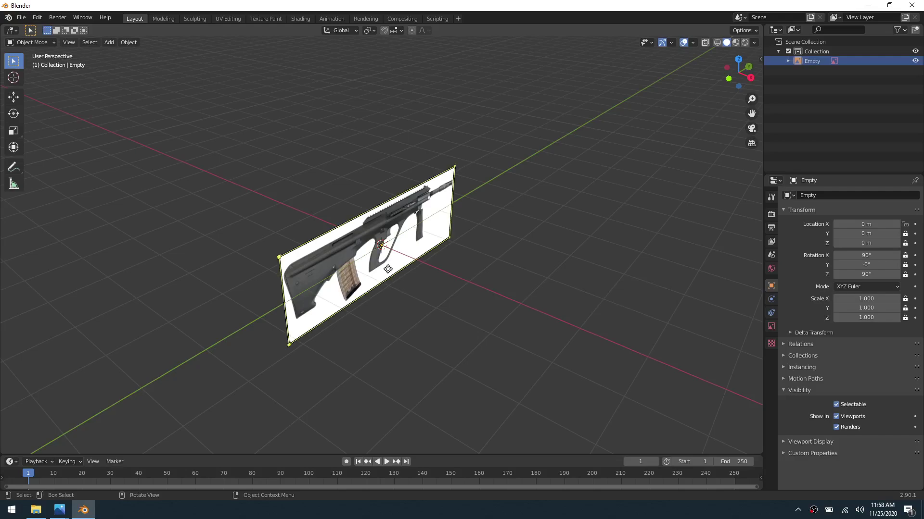
pyautogui.press('g')
pyautogui.press('x')
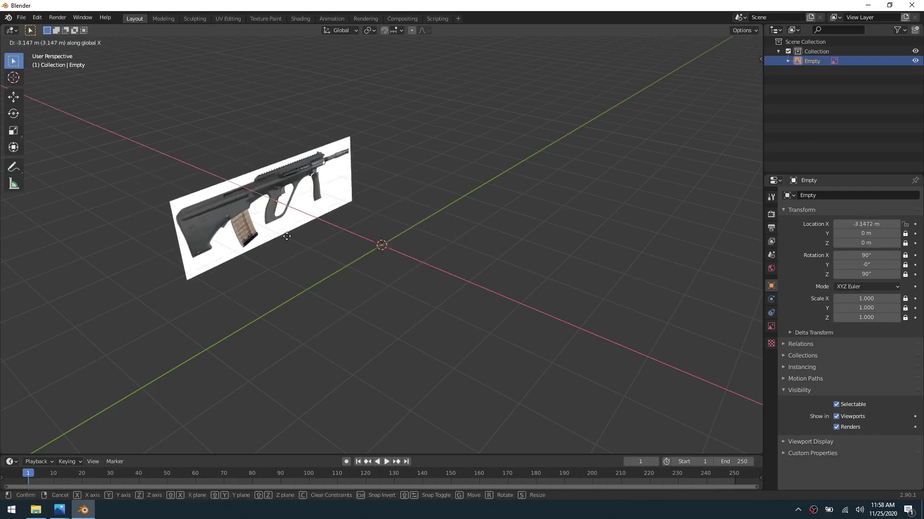
pyautogui.click(297, 232)
pyautogui.click(906, 225)
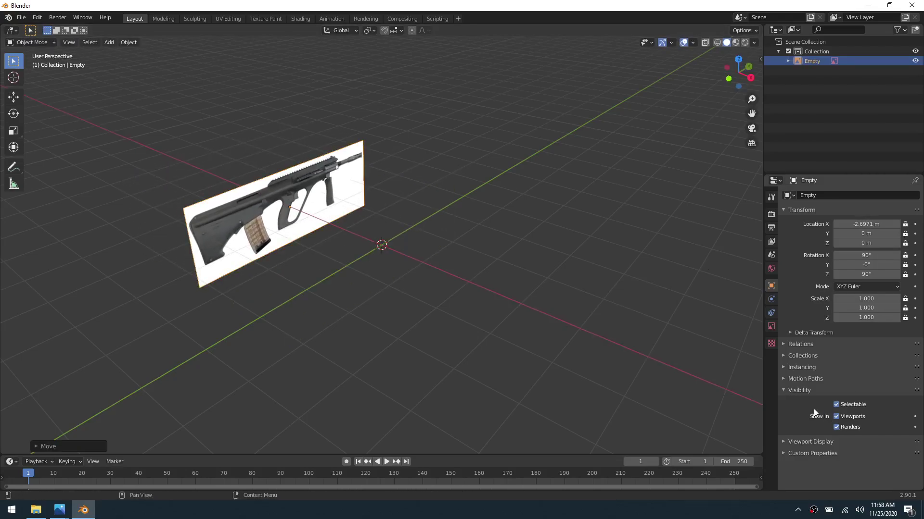
# Step: Make the reference image unselectable and return to the right orthographic view
pyautogui.click(845, 406)
pyautogui.click(806, 441)
pyautogui.scroll(-2, 847, 425)
pyautogui.moveTo(548, 366); pyautogui.dragTo(460, 302, button='middle')
pyautogui.scroll(1, 457, 305)
pyautogui.keyDown('shift'); pyautogui.moveTo(511, 334); pyautogui.dragTo(501, 305, button='middle'); pyautogui.keyUp('shift')
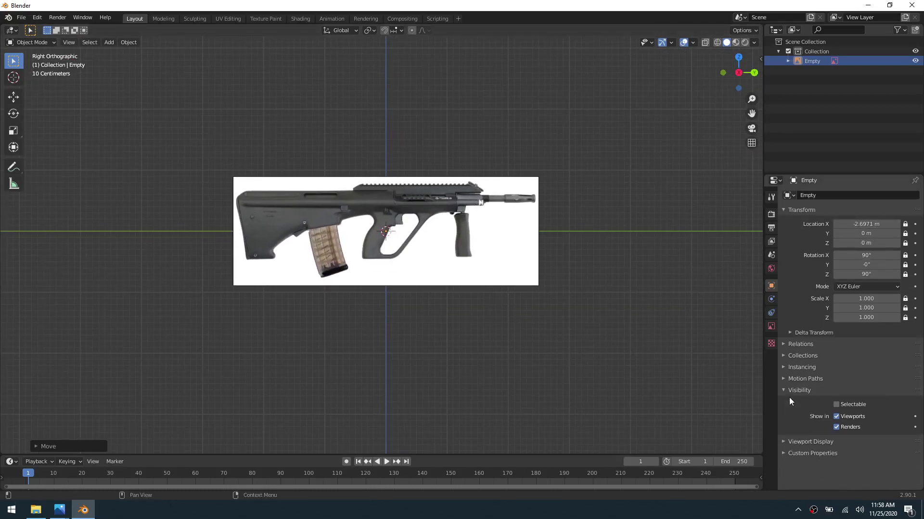
pyautogui.click(771, 313)
pyautogui.click(771, 299)
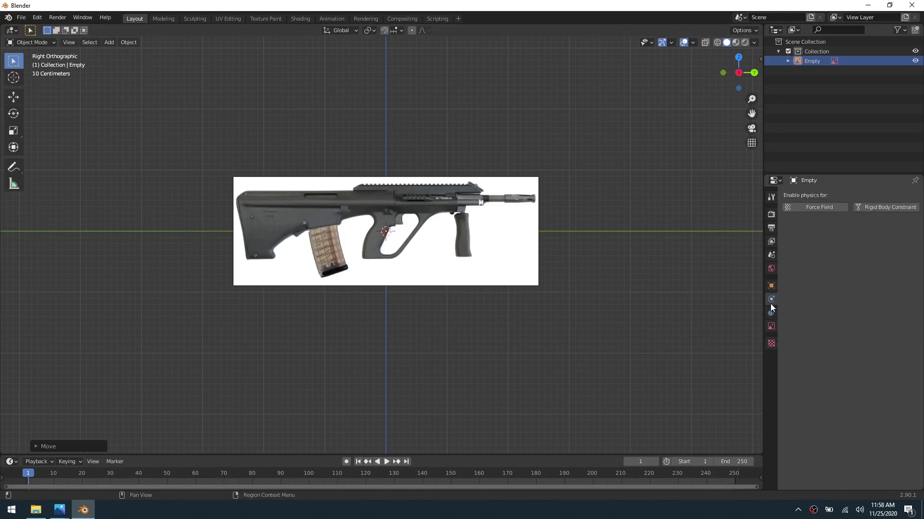
# Step: Save the file as wip1 in the Desktop's Steyr folder
pyautogui.click(21, 17)
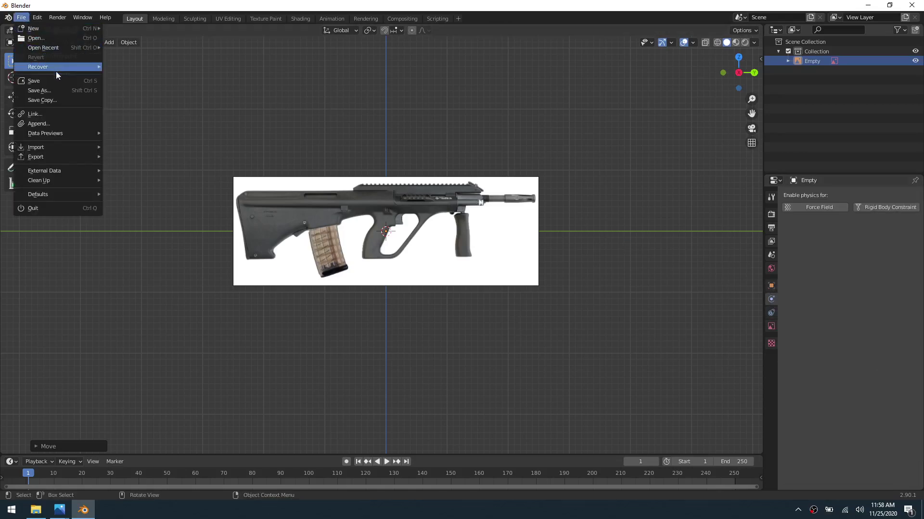
pyautogui.click(67, 92)
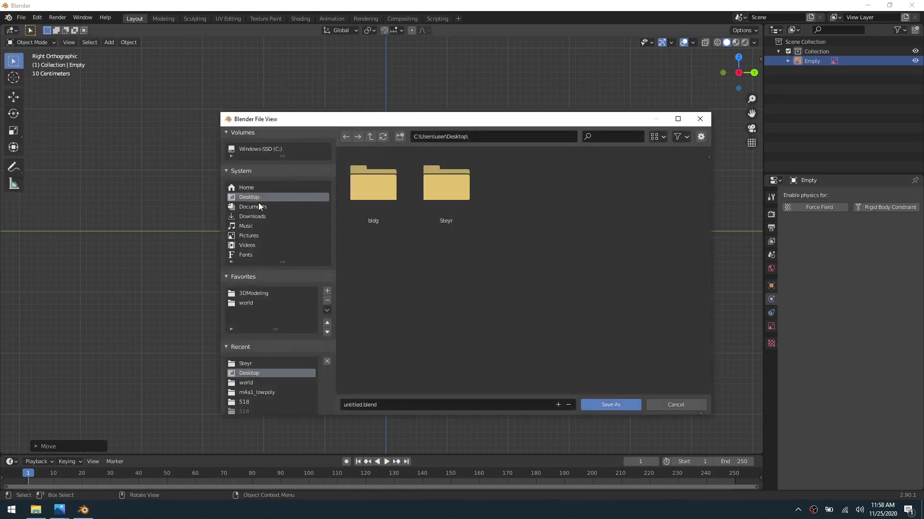
pyautogui.doubleClick(458, 210)
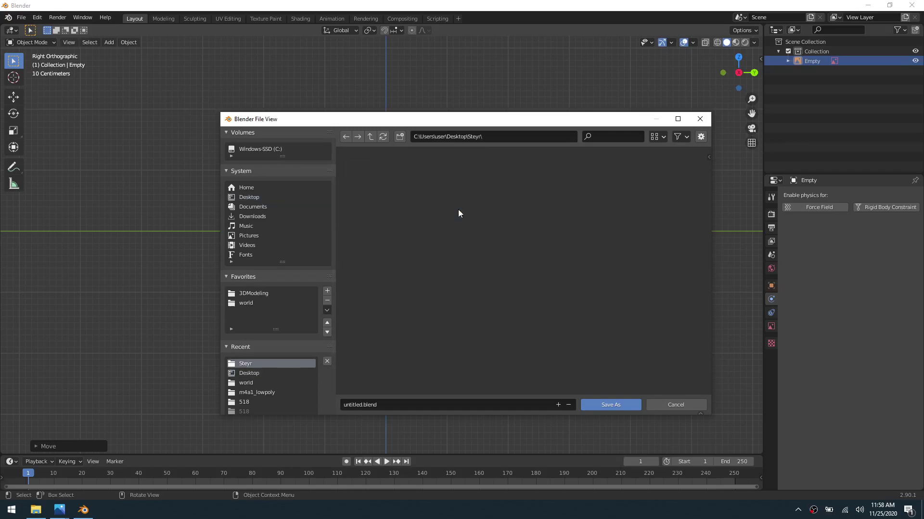
pyautogui.click(432, 405)
pyautogui.write('wip1')
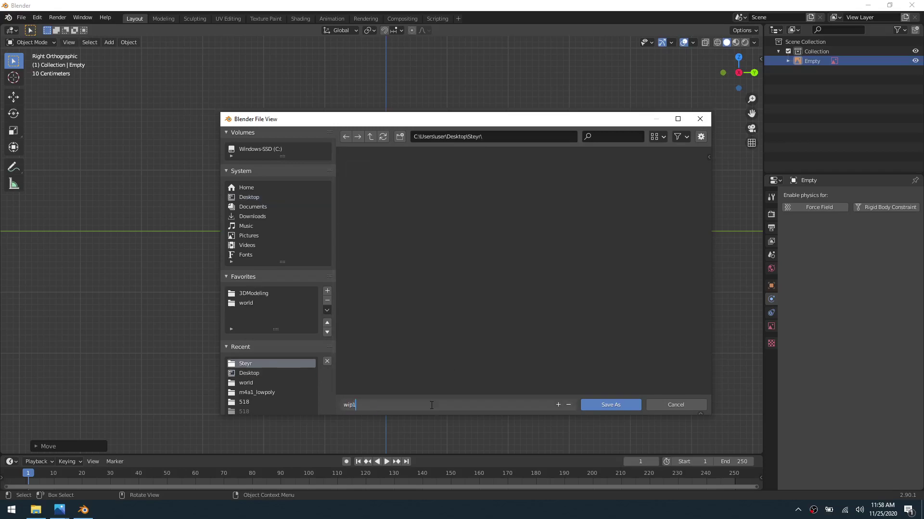
pyautogui.press('Return')
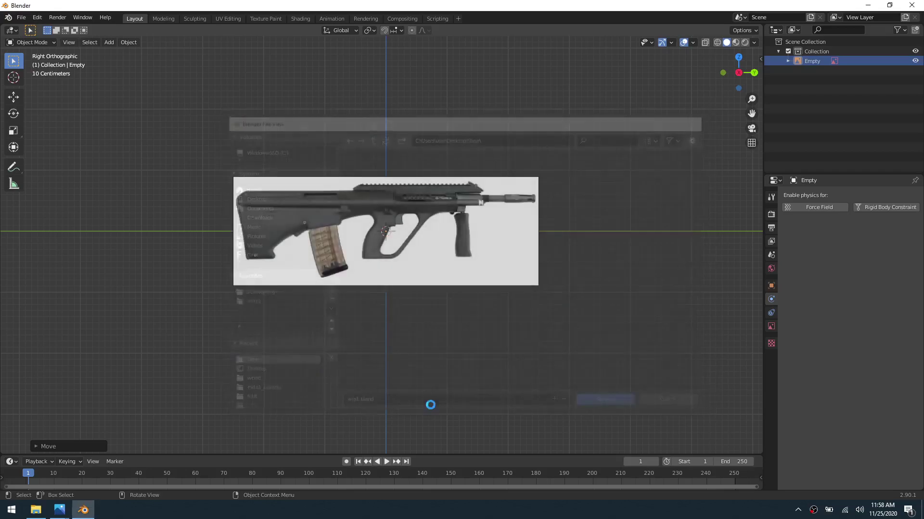
# Step: Add a cylinder mesh with 6 vertices at the world origin
pyautogui.scroll(2, 389, 313)
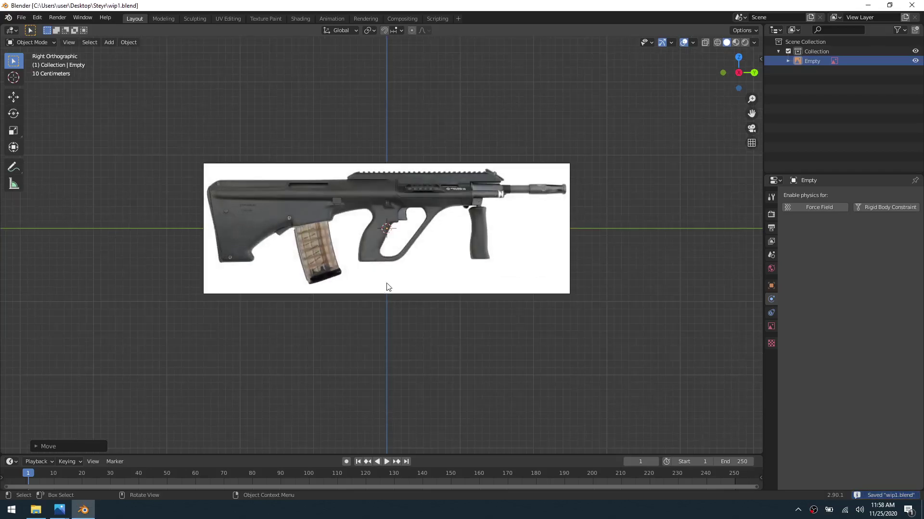
pyautogui.keyDown('shift'); pyautogui.scroll(1, 433, 284); pyautogui.keyUp('shift')
pyautogui.hotkey('shift', 'a')
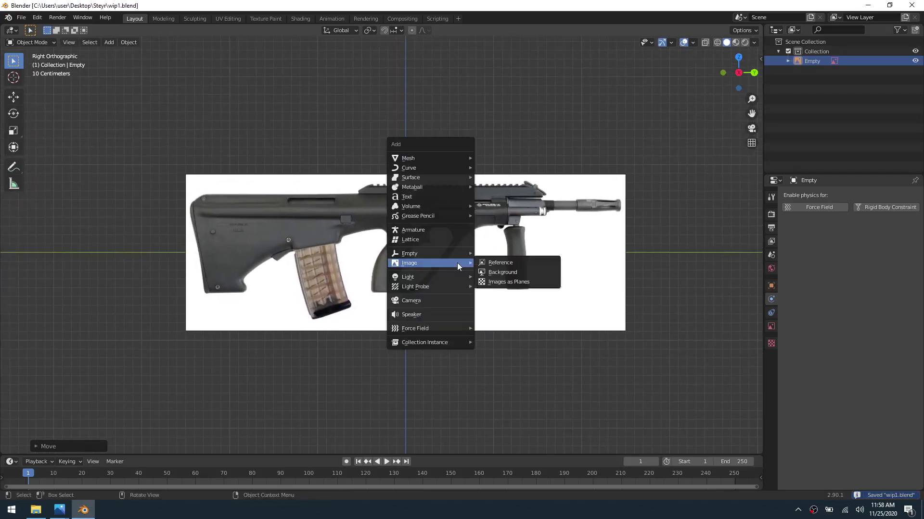
pyautogui.moveTo(448, 157)
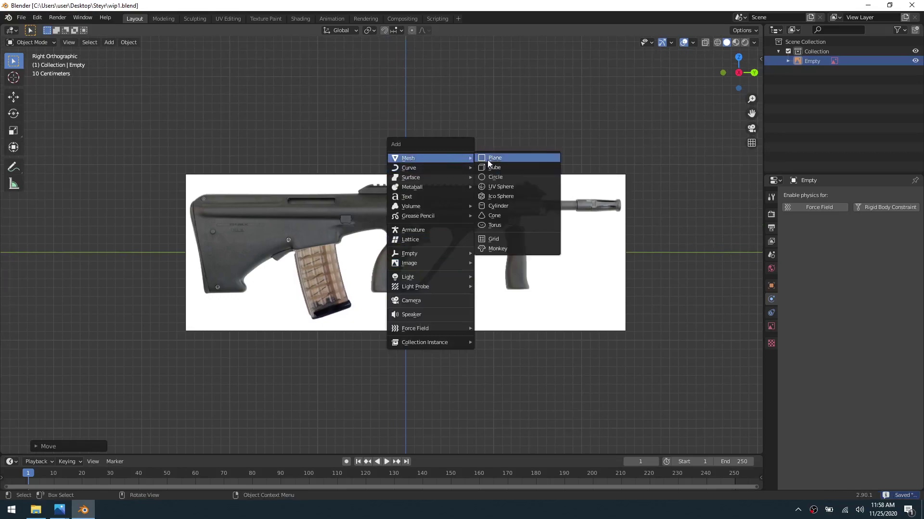
pyautogui.click(513, 206)
pyautogui.click(53, 447)
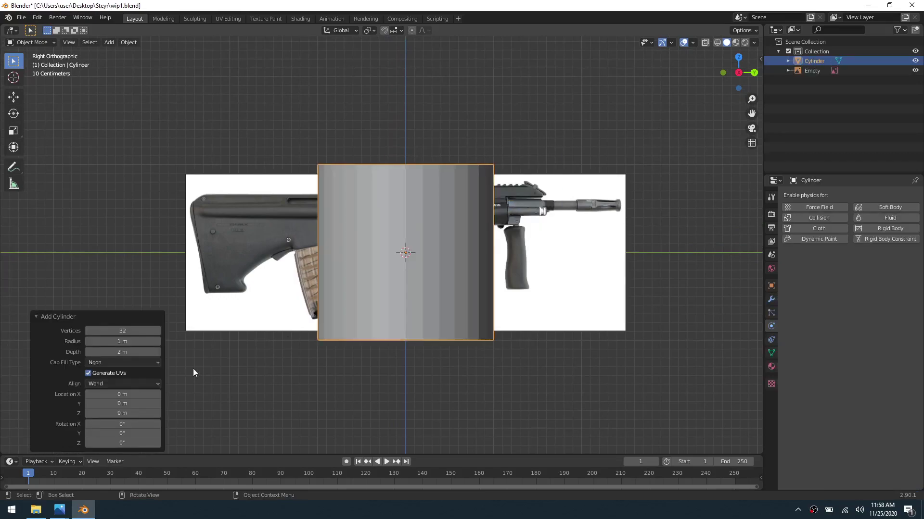
pyautogui.click(129, 330)
pyautogui.write('6')
pyautogui.press('Return')
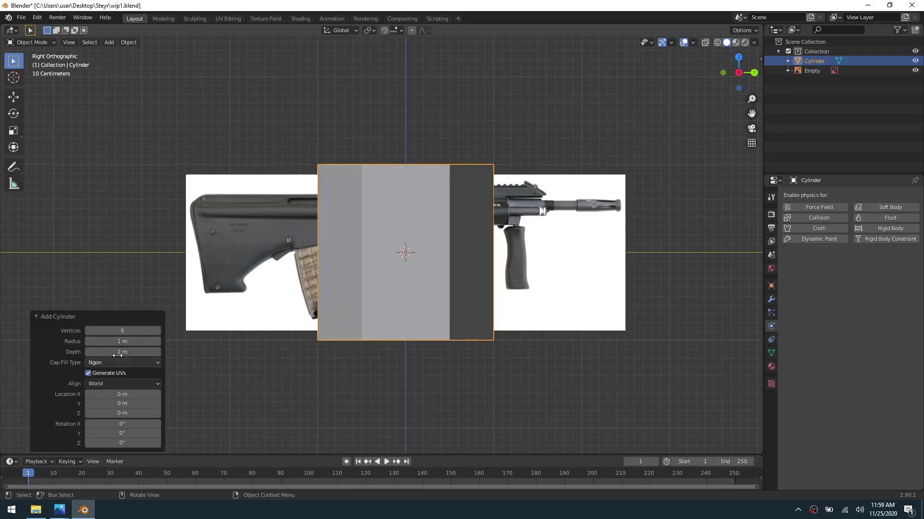
# Step: Rotate the cylinder 90° around the global X axis
pyautogui.press('r')
pyautogui.write('y')
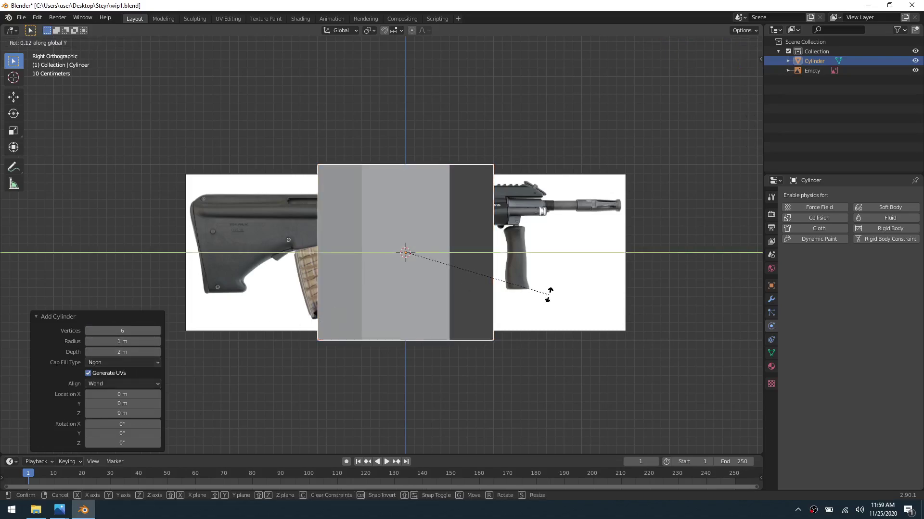
pyautogui.write('x90')
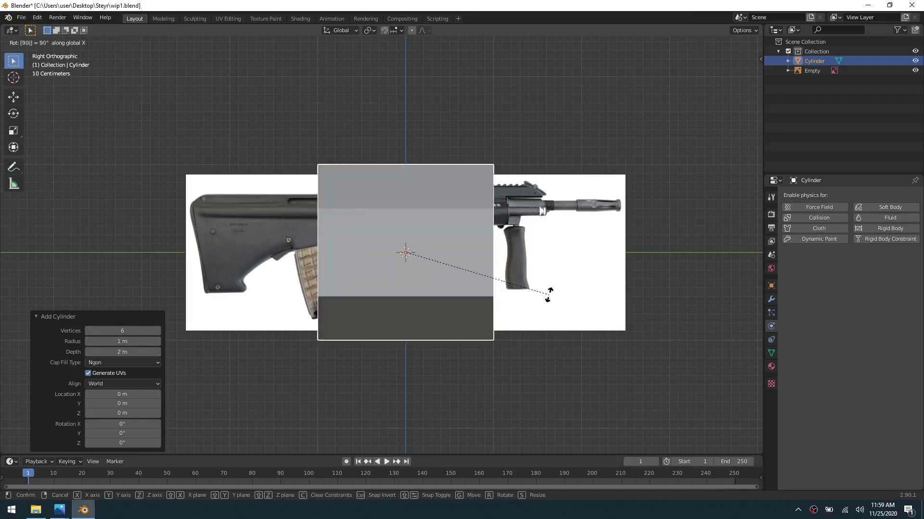
pyautogui.press('Return')
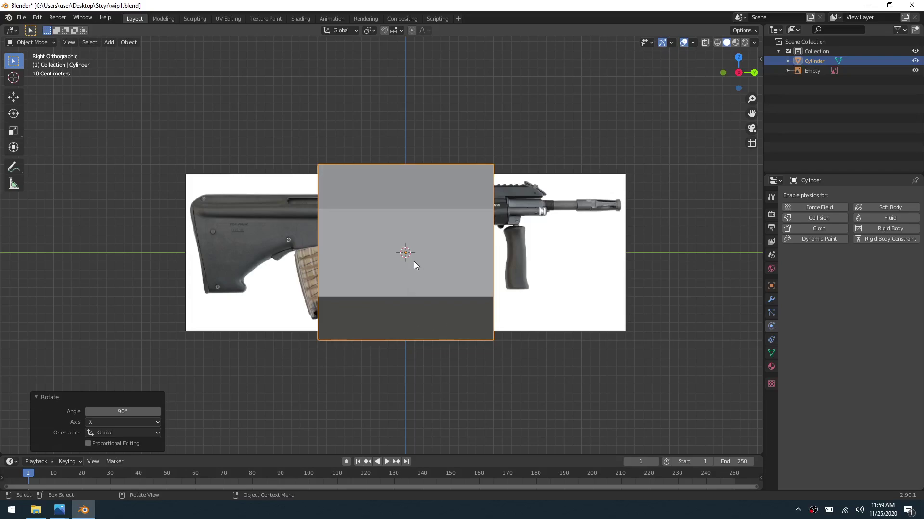
# Step: Move the cylinder about 1.81 m along Y and 0.5 m along Z onto the exposed barrel and scale it to about 0.08
pyautogui.moveTo(403, 269); pyautogui.dragTo(563, 225)
pyautogui.press('s')
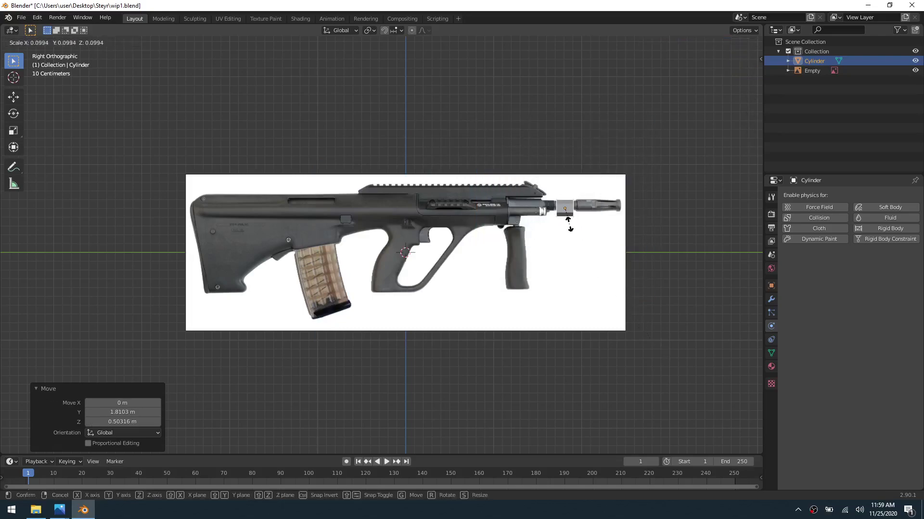
pyautogui.click(570, 225)
# Step: Refine the cylinder's size and position so it matches the thickness of the exposed barrel behind the muzzle device
pyautogui.keyDown('shift'); pyautogui.moveTo(570, 226); pyautogui.dragTo(463, 266, button='middle'); pyautogui.keyUp('shift')
pyautogui.scroll(5, 501, 243)
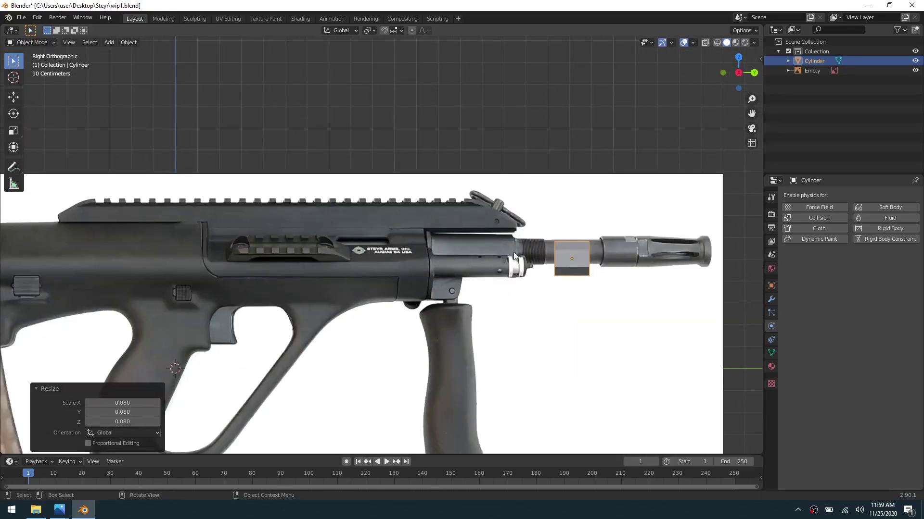
pyautogui.scroll(1, 529, 257)
pyautogui.keyDown('shift'); pyautogui.moveTo(586, 274); pyautogui.dragTo(476, 275, button='middle'); pyautogui.keyUp('shift')
pyautogui.scroll(3, 533, 304)
pyautogui.scroll(1, 532, 367)
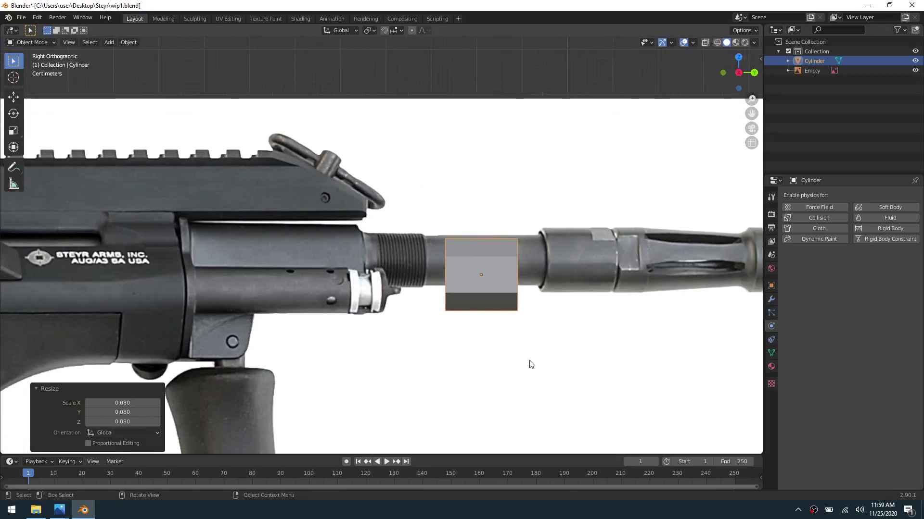
pyautogui.press('g')
pyautogui.press('s')
pyautogui.click(501, 330)
pyautogui.keyDown('shift'); pyautogui.moveTo(500, 330); pyautogui.dragTo(472, 331, button='middle'); pyautogui.keyUp('shift')
pyautogui.press('g')
pyautogui.click(472, 331)
pyautogui.press('s')
pyautogui.click(469, 331)
pyautogui.press('g')
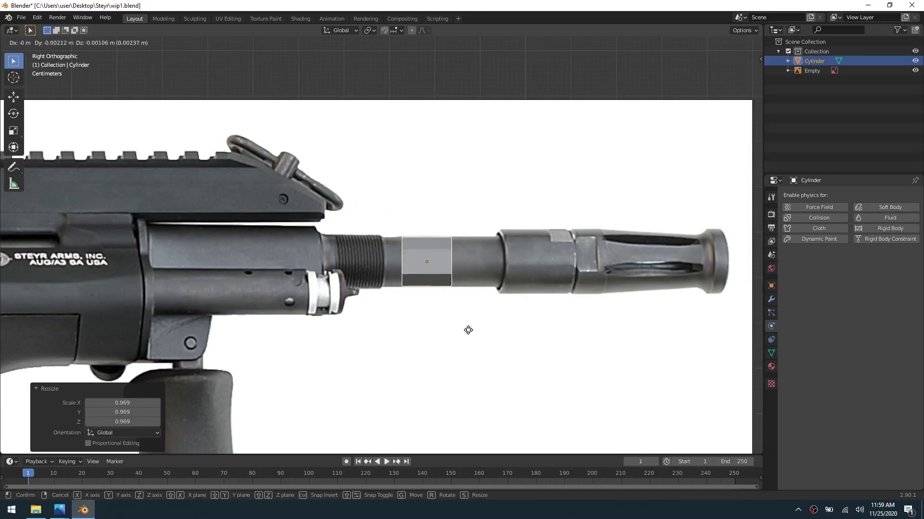
pyautogui.click(469, 331)
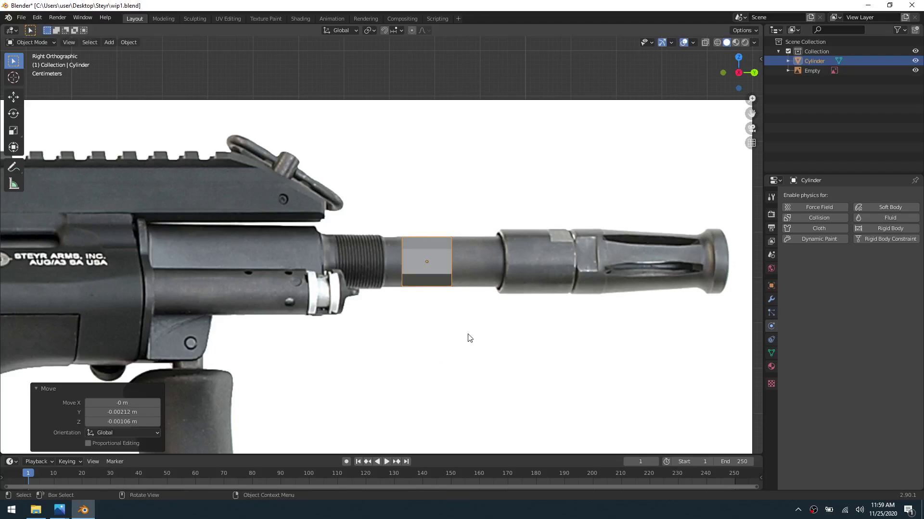
# Step: Enter Edit Mode with face selection and move the cylinder's front end face along Y to the tip of the muzzle device
pyautogui.hotkey('ctrl', 'Tab')
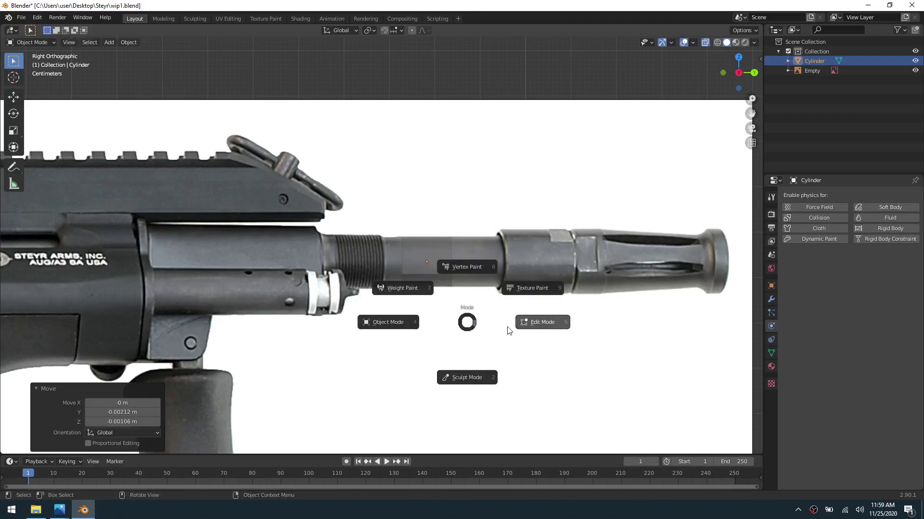
pyautogui.click(508, 328)
pyautogui.press('3')
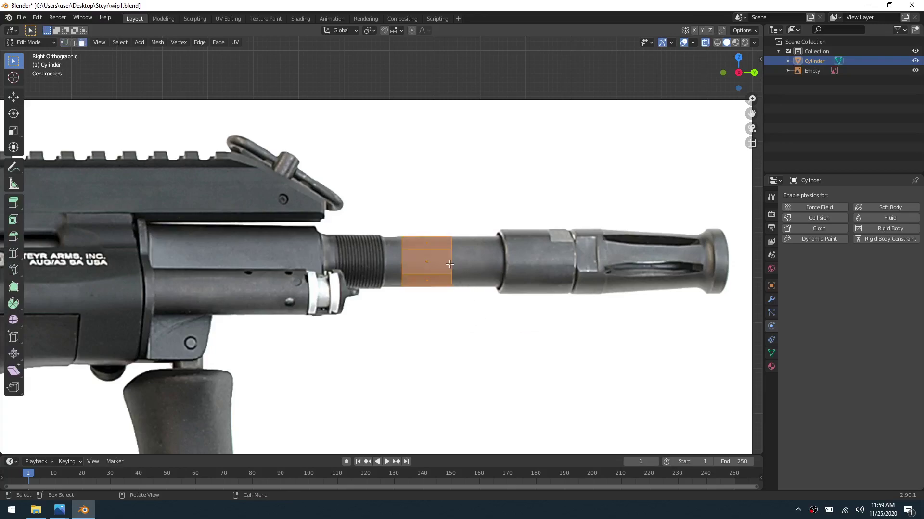
pyautogui.click(452, 264)
pyautogui.press('g')
pyautogui.press('y')
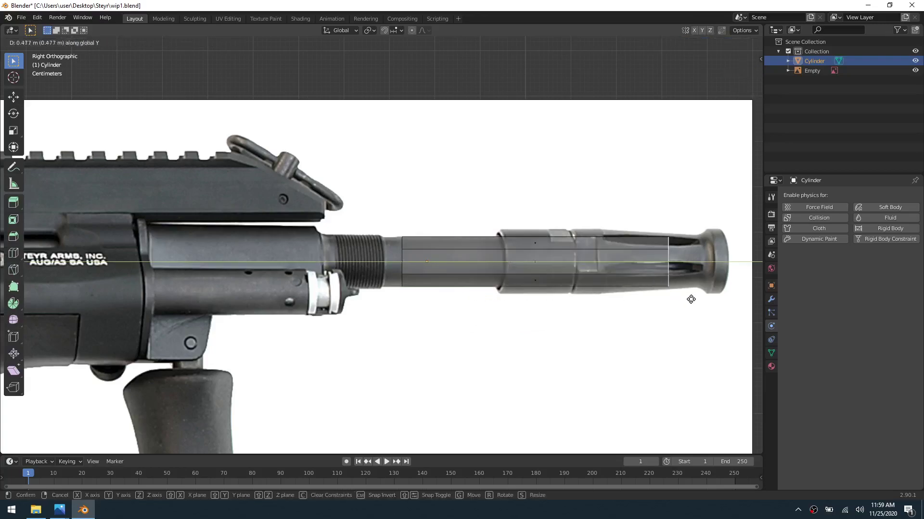
pyautogui.click(742, 295)
# Step: Move the cylinder's rear end face about -0.583 m along Y to the rear of the barrel shroud at the receiver
pyautogui.click(417, 269)
pyautogui.press('g')
pyautogui.press('y')
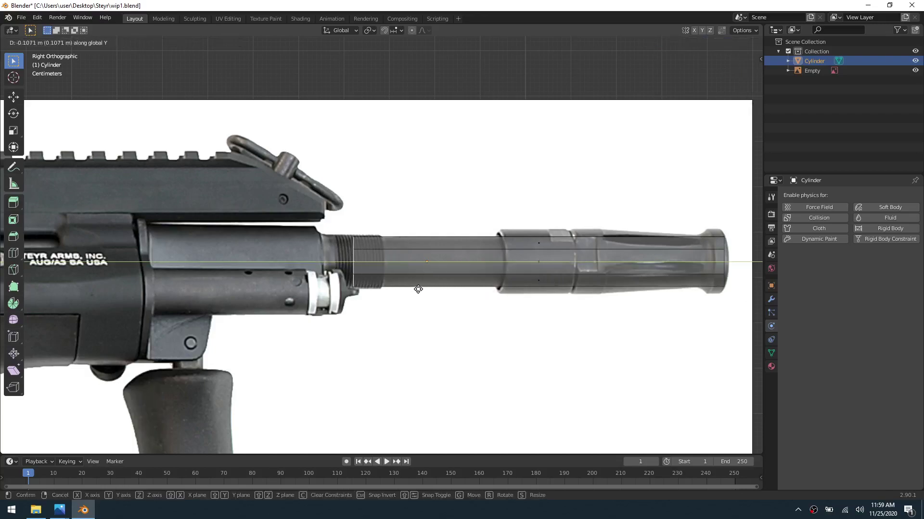
pyautogui.click(228, 283)
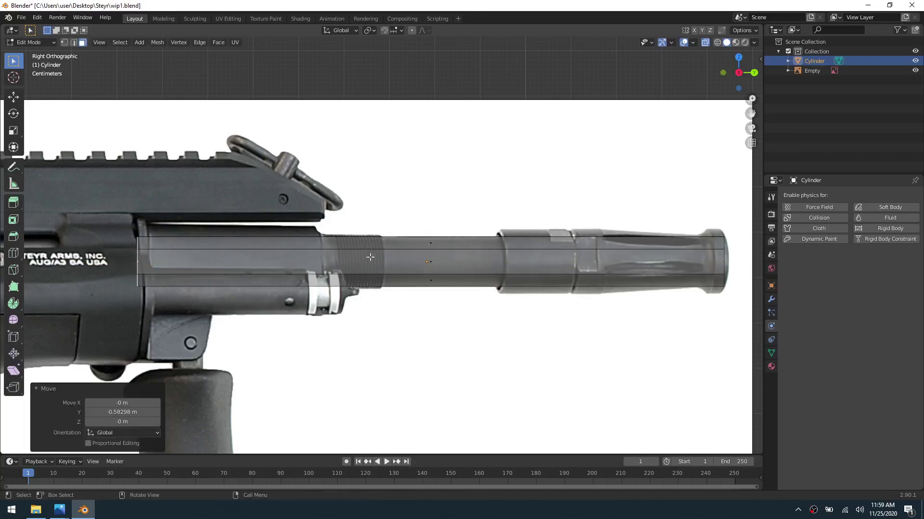
# Step: Add an edge loop around the cylinder at the front end of the barrel shroud, with a slide factor of about -0.392
pyautogui.hotkey('ctrl', 'r')
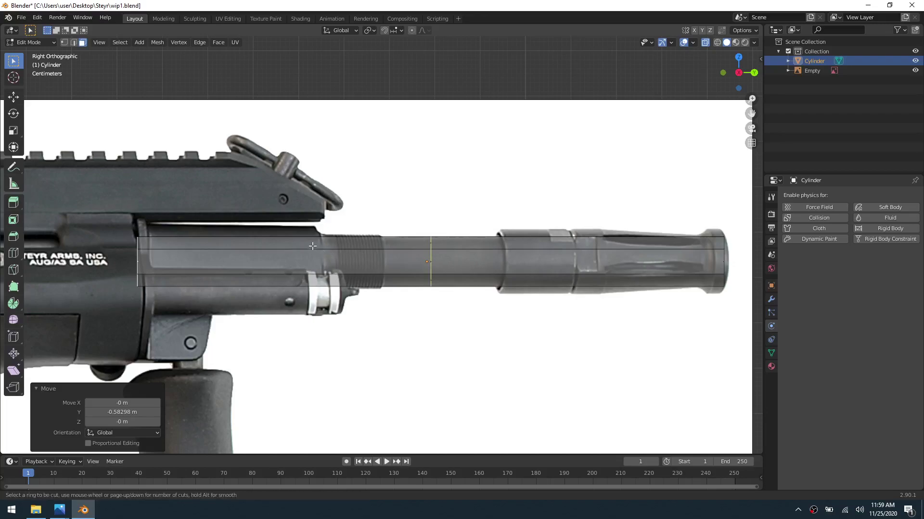
pyautogui.click(327, 249)
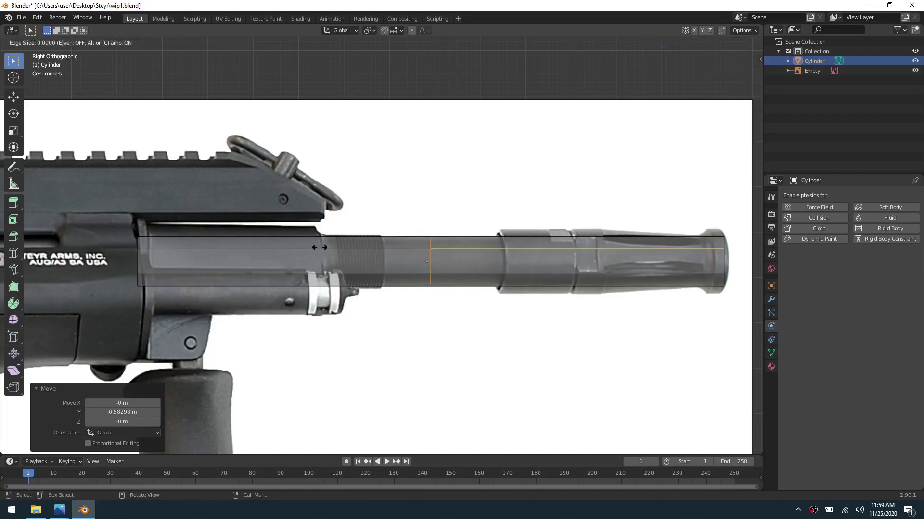
pyautogui.click(212, 246)
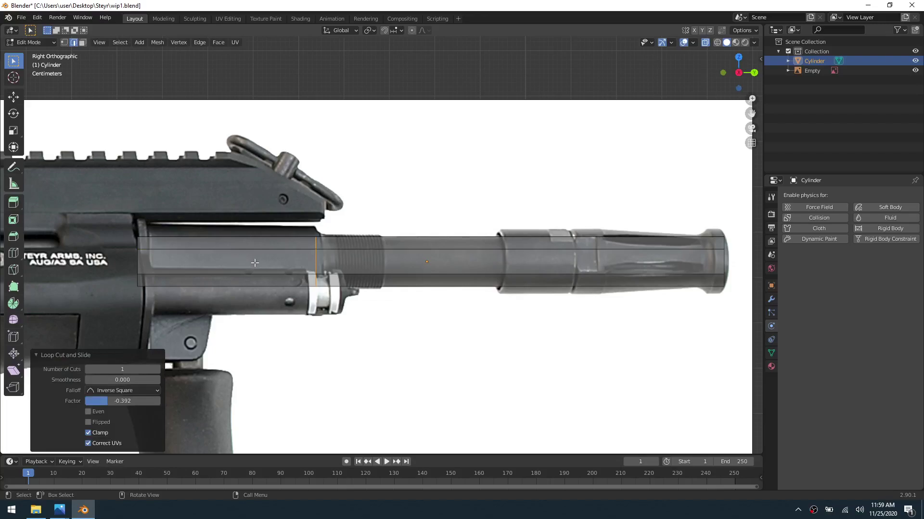
# Step: Extrude the ring of faces behind that loop along their normals with an offset of about 0.371 m to match the shroud's thickness
pyautogui.press('3')
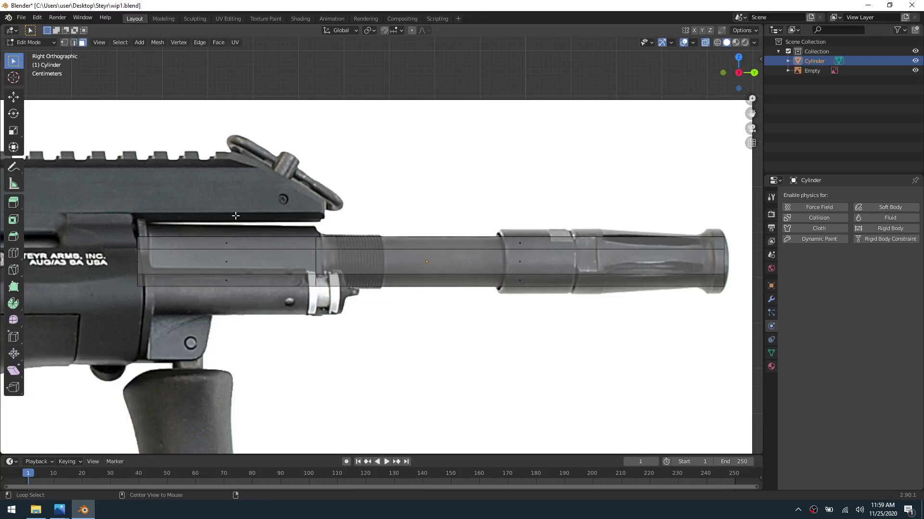
pyautogui.keyDown('alt'); pyautogui.click(225, 274); pyautogui.keyUp('alt')
pyautogui.hotkey('alt', 'e')
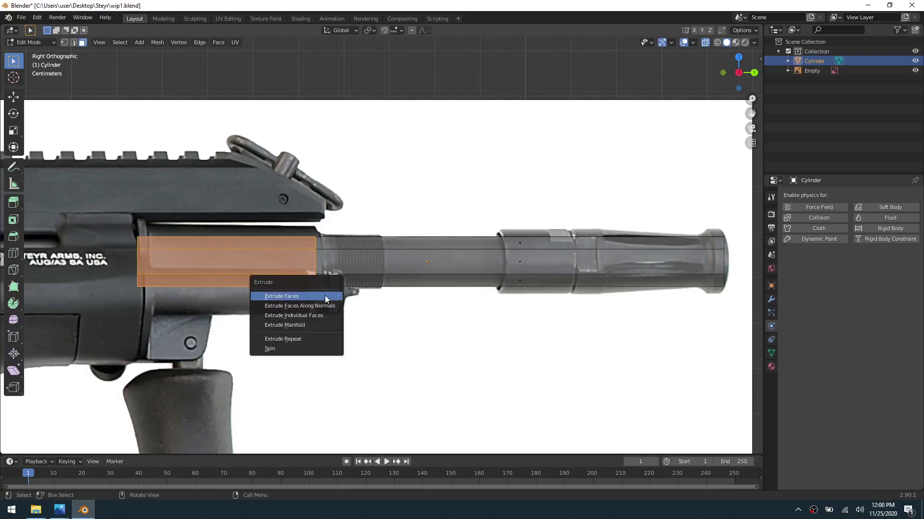
pyautogui.click(325, 310)
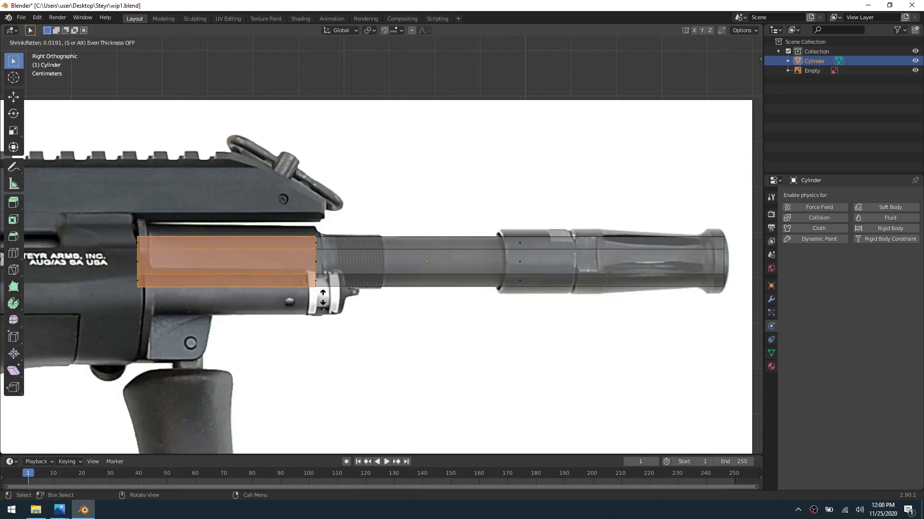
pyautogui.click(336, 221)
# Step: Add an edge loop at the rear edge of the muzzle device, with a slide factor of about -0.085
pyautogui.hotkey('ctrl', 'r')
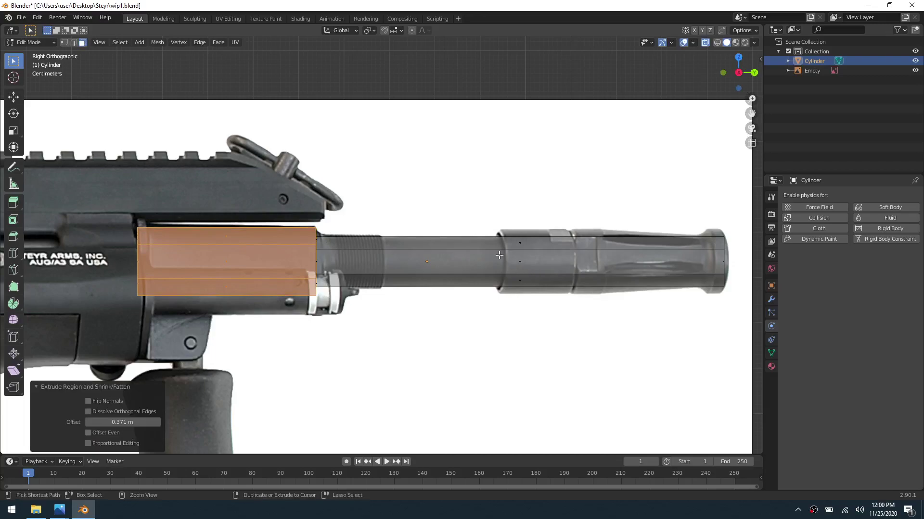
pyautogui.click(498, 255)
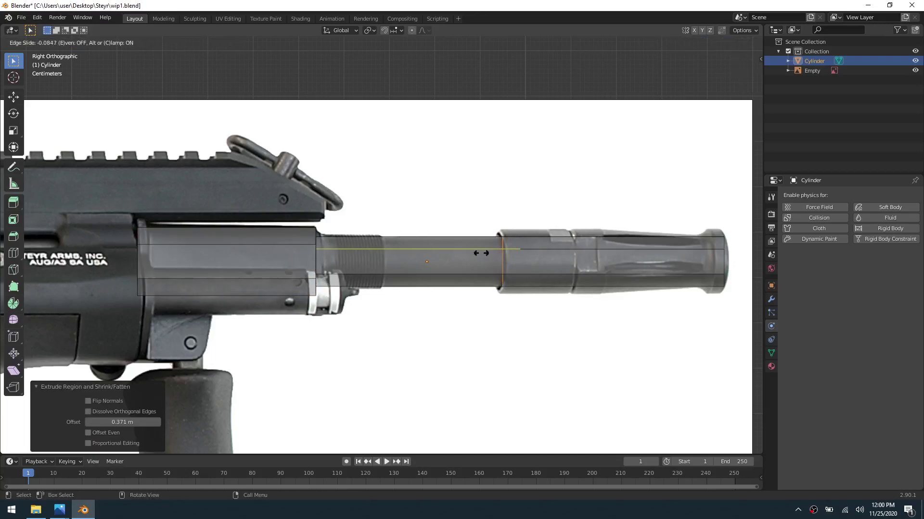
pyautogui.click(482, 253)
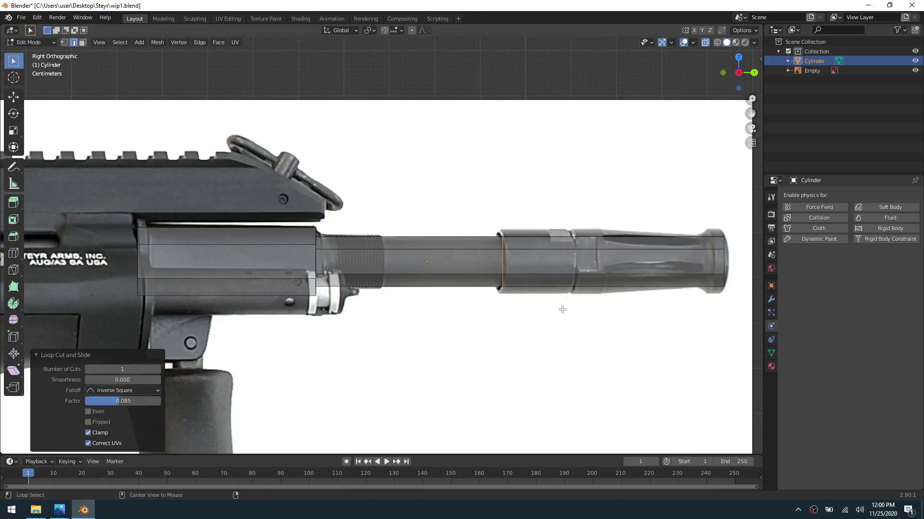
# Step: Select the ring of faces over the muzzle device and extrude it along its normals with an offset of about 0.242 m
pyautogui.keyDown('alt'); pyautogui.click(584, 277); pyautogui.keyUp('alt')
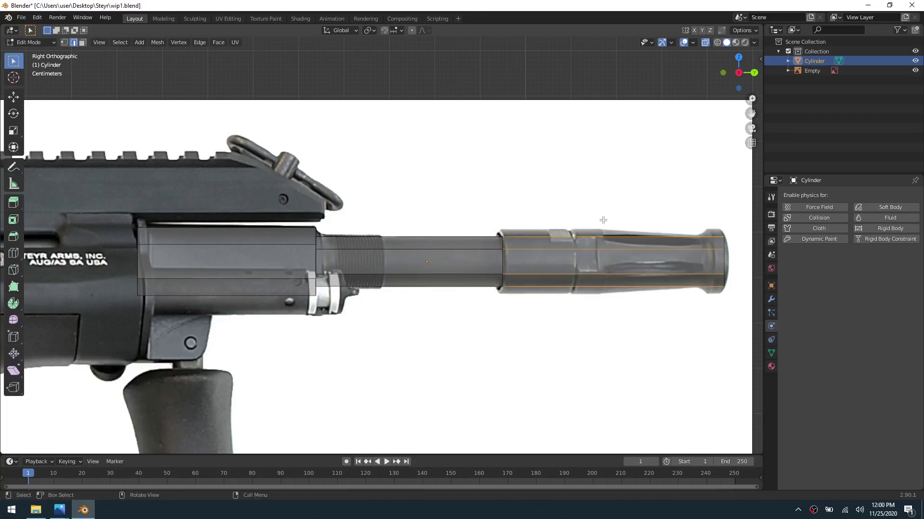
pyautogui.hotkey('ctrl', 'Tab')
pyautogui.click(605, 292)
pyautogui.moveTo(605, 292); pyautogui.dragTo(619, 232)
pyautogui.hotkey('alt', 'e')
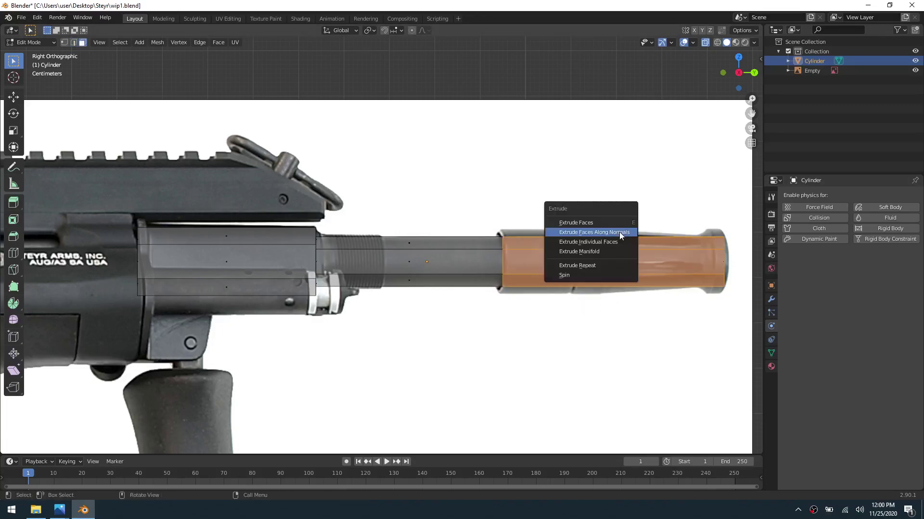
pyautogui.click(619, 232)
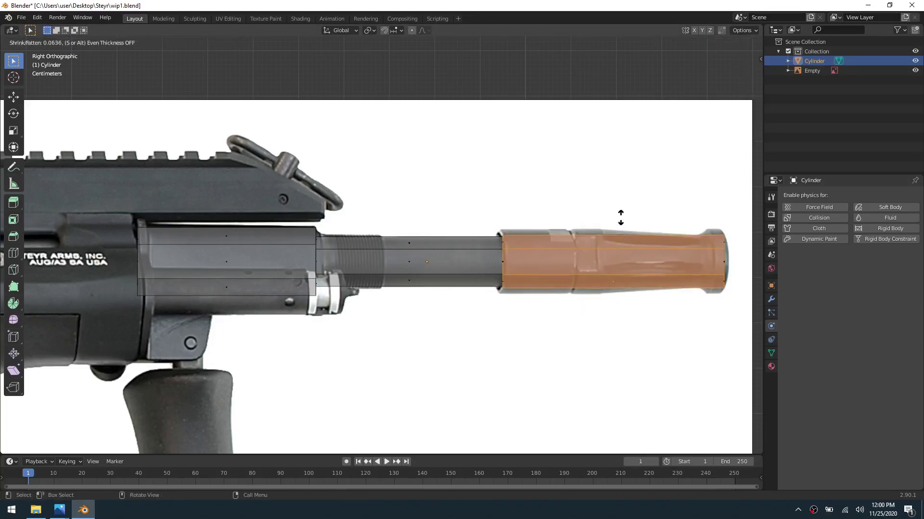
pyautogui.click(623, 179)
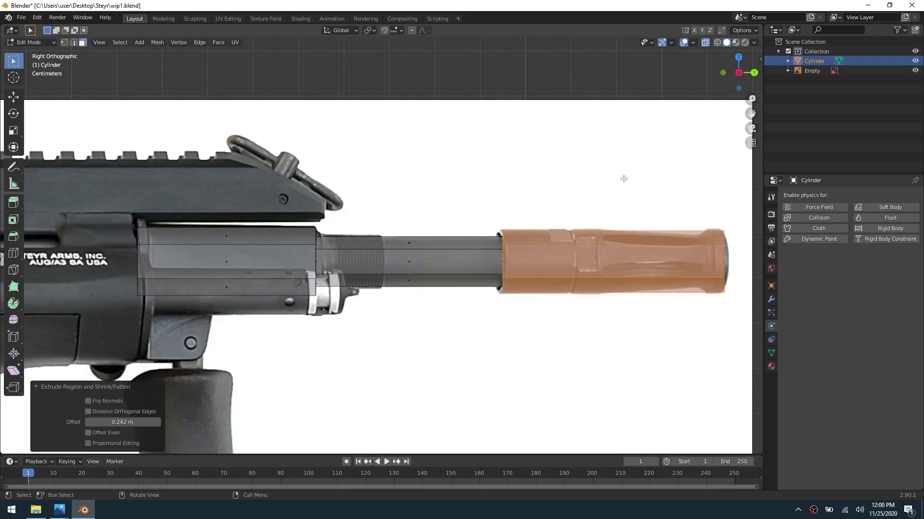
# Step: Add an edge loop to the muzzle device just behind its flared tip, with a slide factor of about 0.745
pyautogui.hotkey('ctrl', 'r')
pyautogui.click(691, 246)
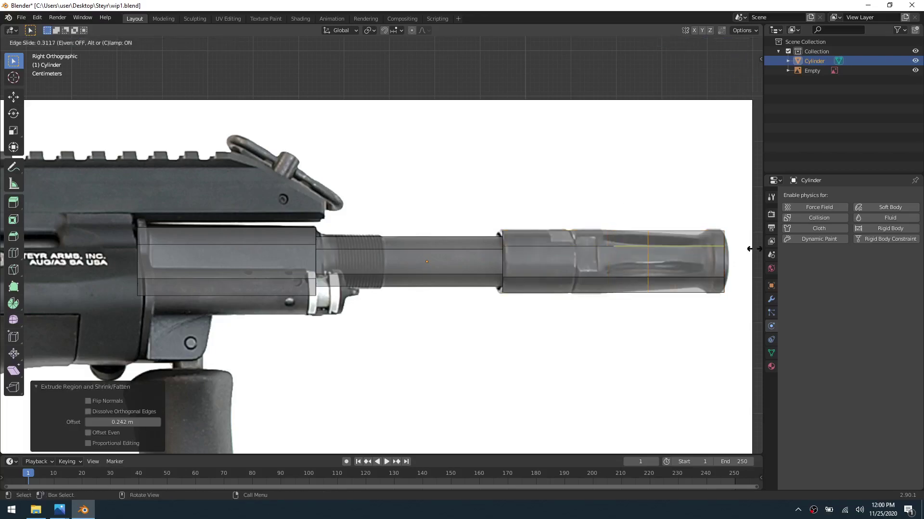
pyautogui.click(23, 252)
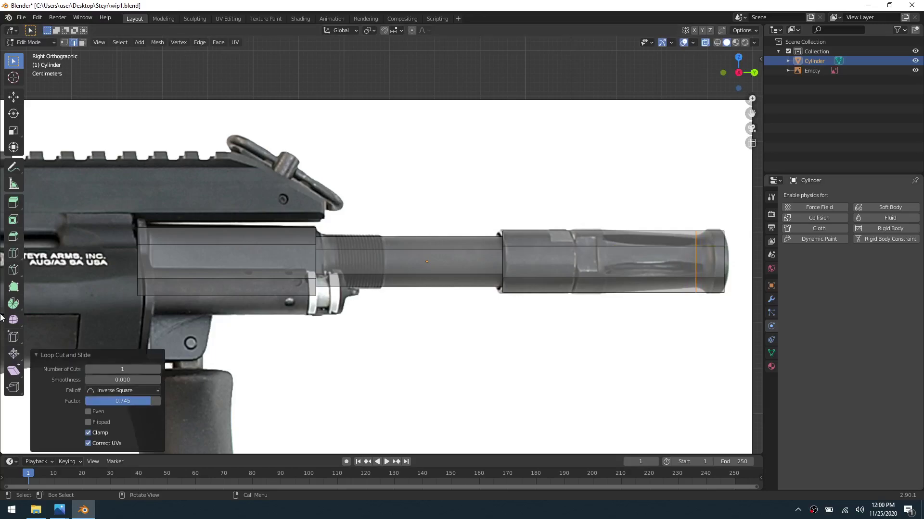
pyautogui.press('s')
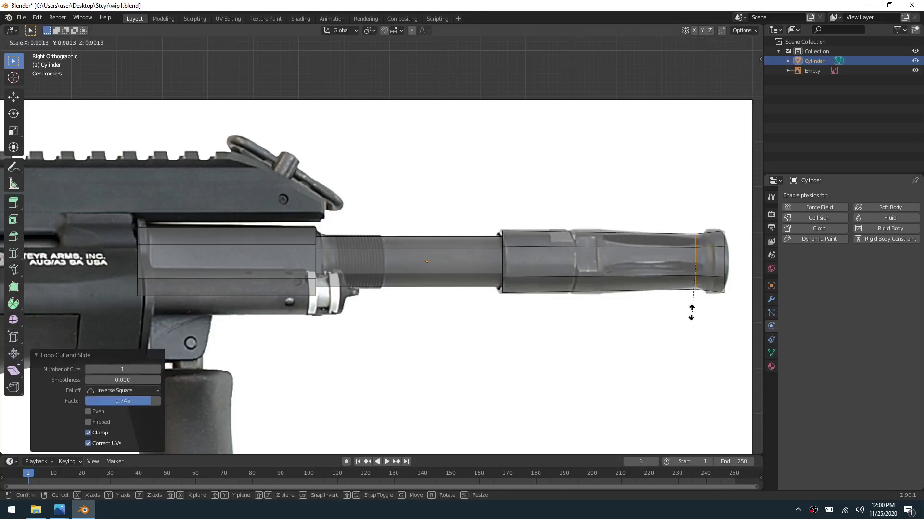
pyautogui.click(688, 309)
pyautogui.hotkey('ctrl', 'r')
pyautogui.click(708, 279)
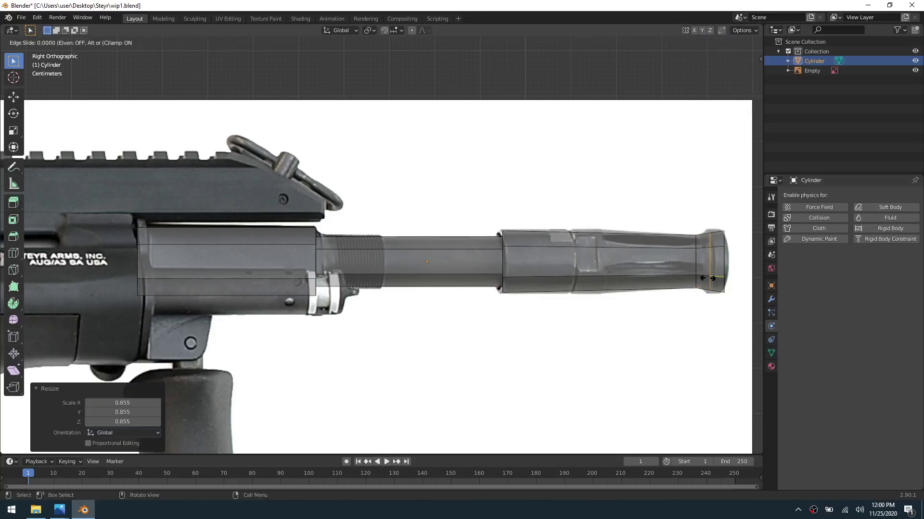
pyautogui.click(708, 279)
pyautogui.hotkey('ctrl', 'z')
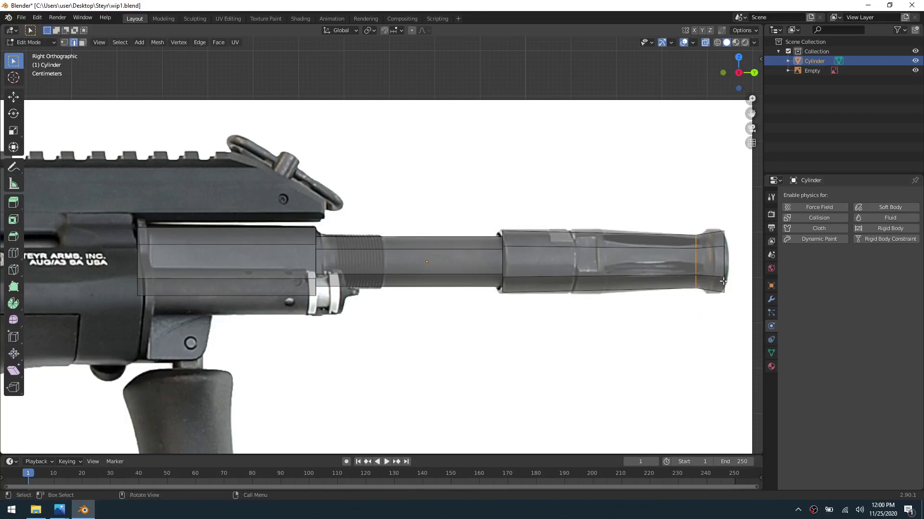
pyautogui.hotkey('ctrl', 'z')
# Step: Add another edge loop on the flared tip at factor 0.100 and scale the loop just behind it to about 0.823
pyautogui.press('g')
pyautogui.press('g')
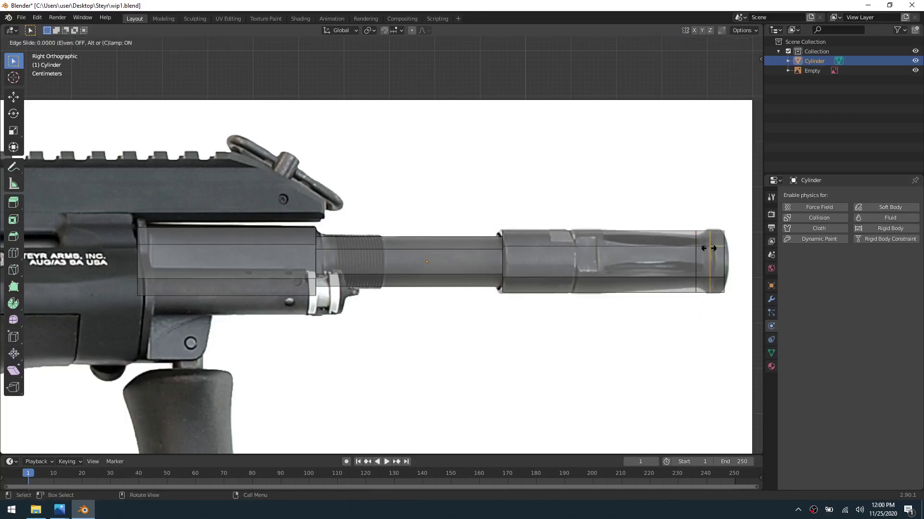
pyautogui.click(707, 248)
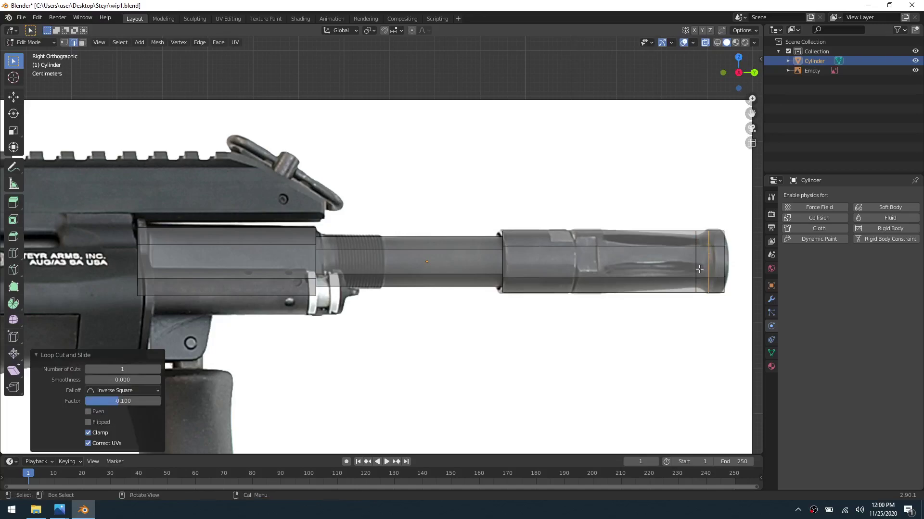
pyautogui.keyDown('alt'); pyautogui.click(696, 267); pyautogui.keyUp('alt')
pyautogui.press('s')
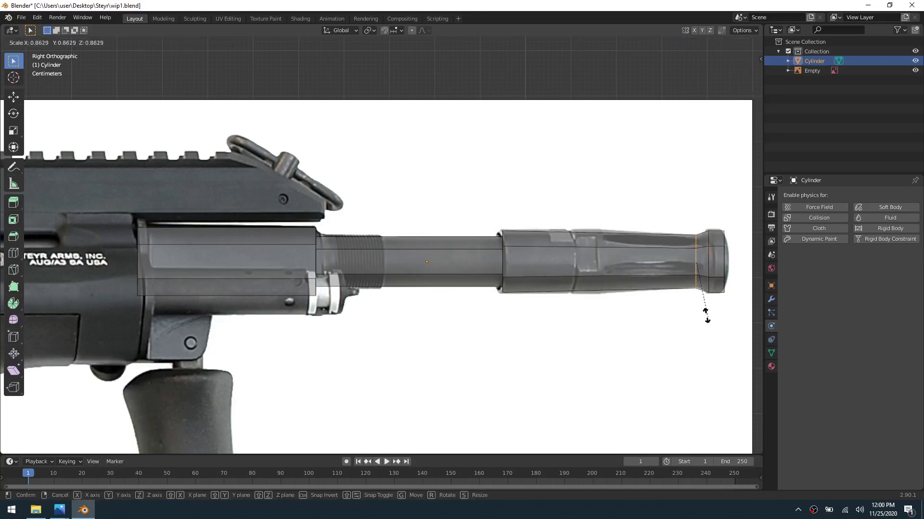
pyautogui.click(706, 315)
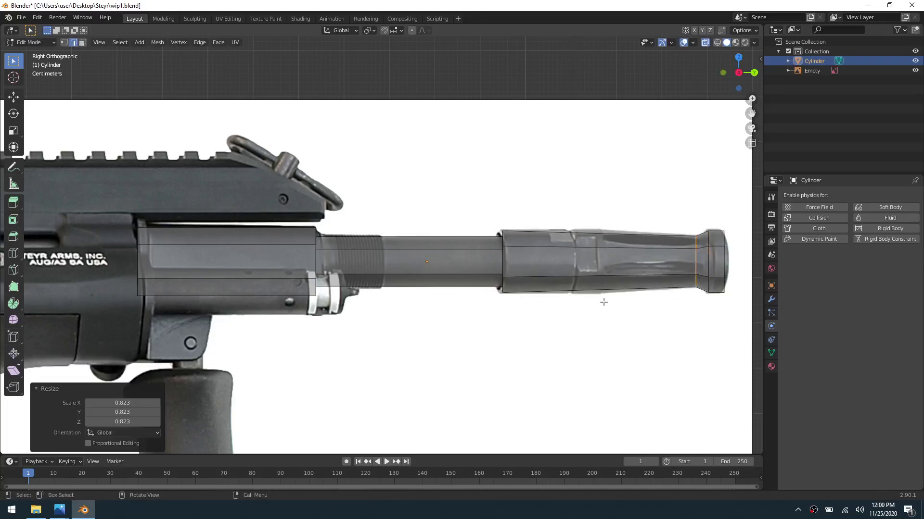
# Step: Return to Object Mode and add a 2 m cube mesh at the world origin
pyautogui.scroll(-1, 596, 303)
pyautogui.scroll(1, 428, 306)
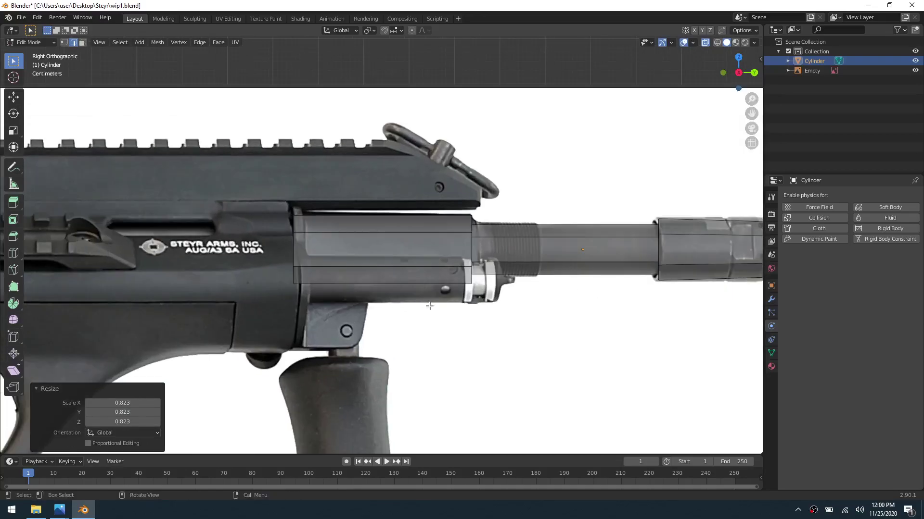
pyautogui.hotkey('ctrl', 'Tab')
pyautogui.click(429, 323)
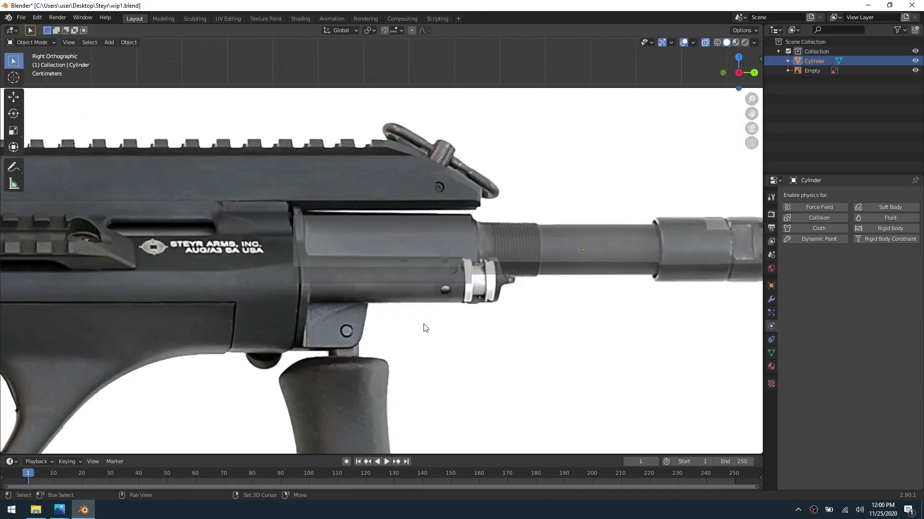
pyautogui.scroll(-1, 422, 329)
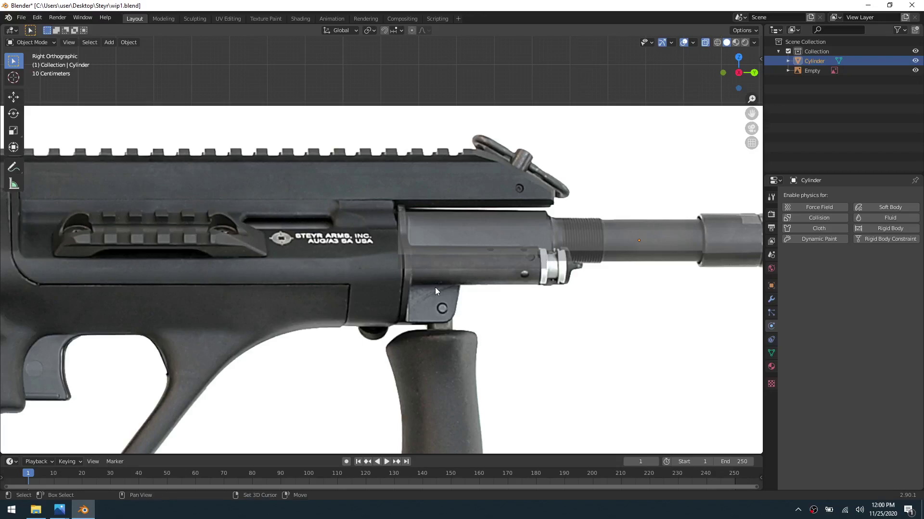
pyautogui.hotkey('shift', 'a')
pyautogui.moveTo(435, 287)
pyautogui.click(482, 296)
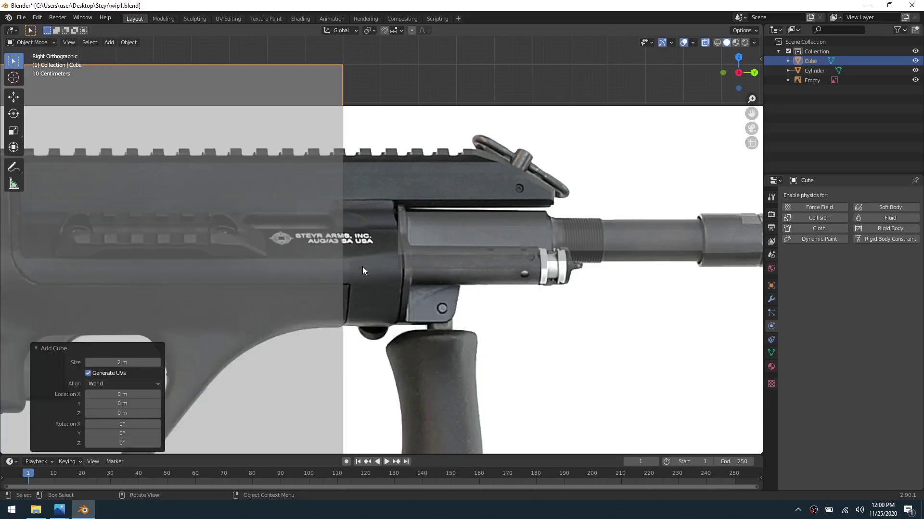
# Step: In Edit Mode, move the cube about 0.952 m along Y and 0.67 m along Z, and scale it to roughly a quarter
pyautogui.scroll(-2, 356, 277)
pyautogui.hotkey('ctrl', 'Tab')
pyautogui.click(414, 277)
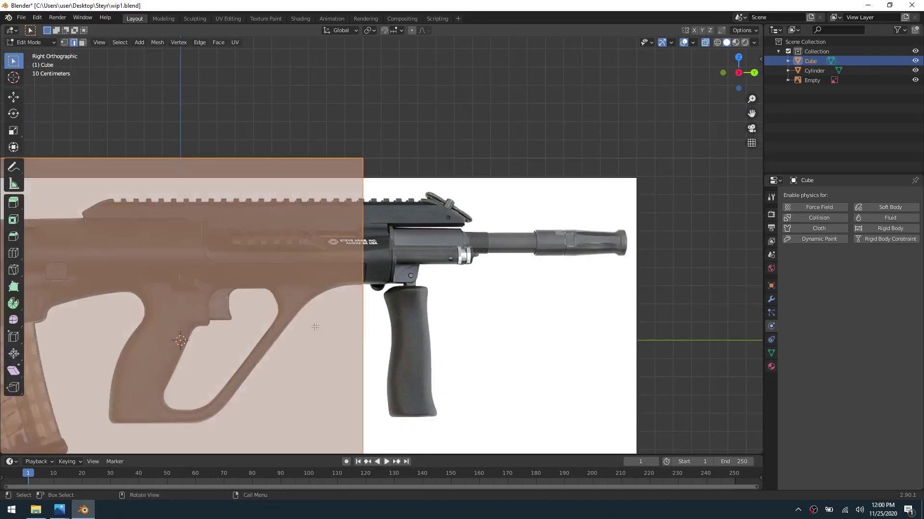
pyautogui.press('g')
pyautogui.click(486, 198)
pyautogui.press('s')
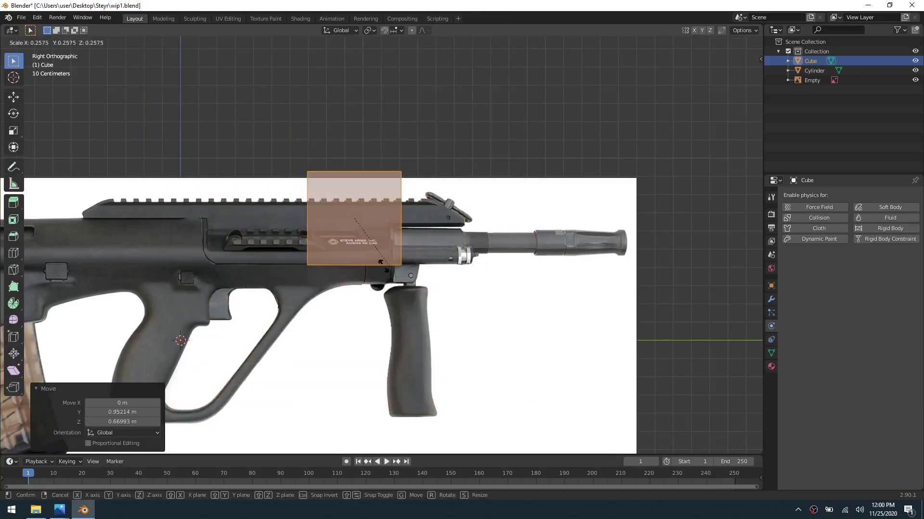
pyautogui.click(378, 259)
# Step: Lower the cube onto the receiver around the STEYR ARMS marking and scale it by a further 0.598
pyautogui.press('g')
pyautogui.click(385, 291)
pyautogui.press('s')
pyautogui.click(433, 283)
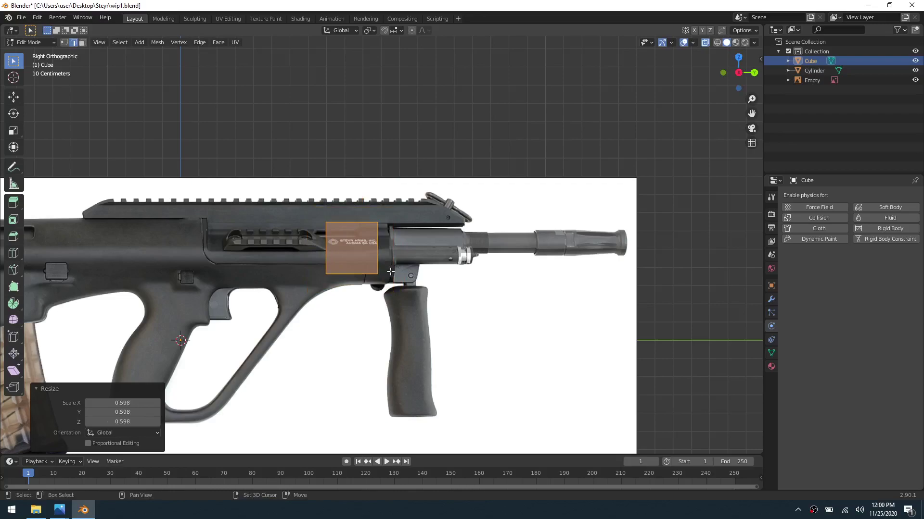
pyautogui.scroll(5, 388, 272)
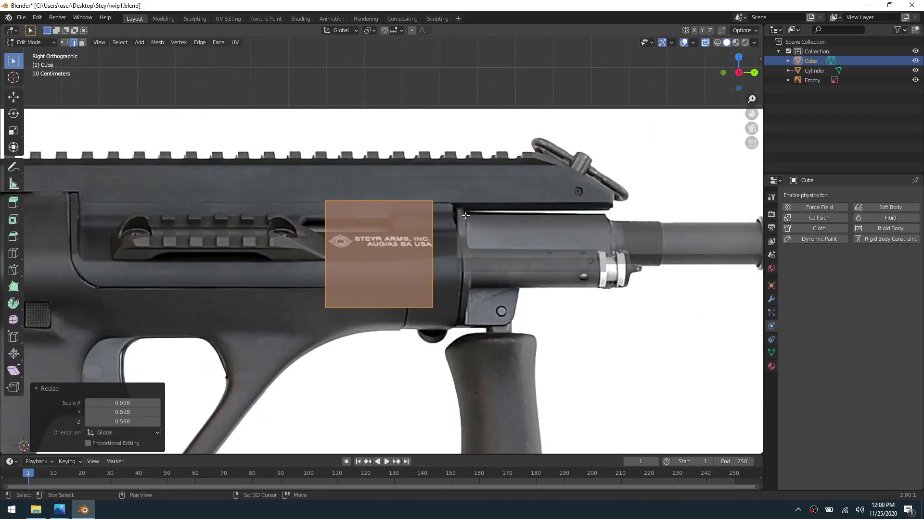
# Step: Shift the cube about 0.07 m along Y to the receiver's front end and lower its bottom vertices along Z to the receiver's underside
pyautogui.press('g')
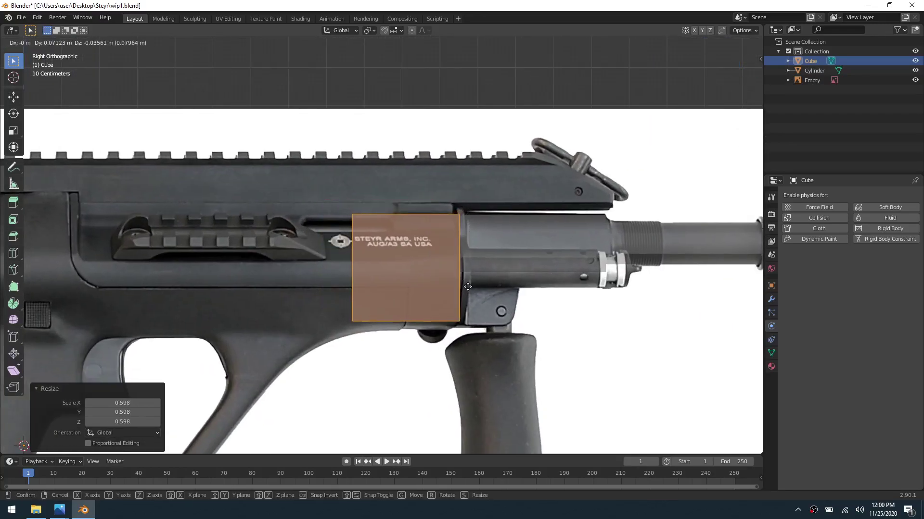
pyautogui.click(468, 285)
pyautogui.moveTo(473, 332); pyautogui.dragTo(328, 314)
pyautogui.press('g')
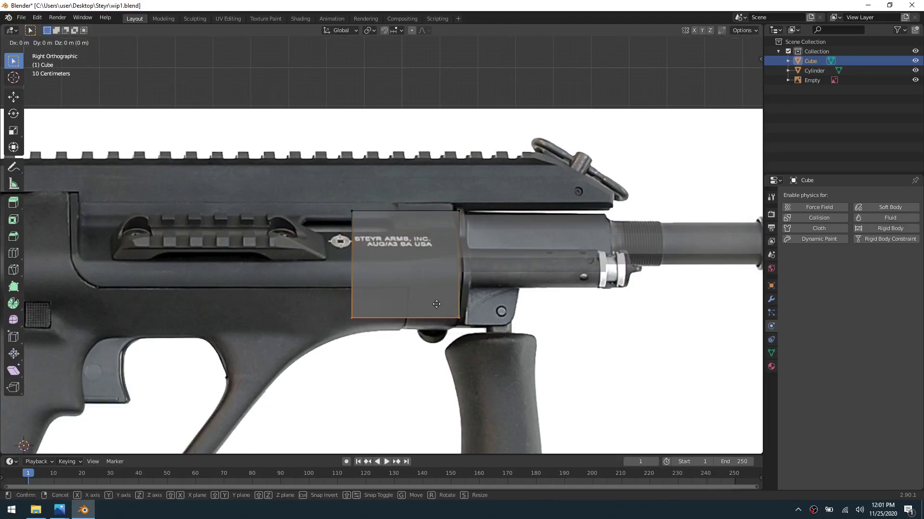
pyautogui.press('z')
pyautogui.press('z')
pyautogui.click(439, 314)
# Step: Raise the cube's top vertices about 0.0076 m along Z to meet the underside of the top rail
pyautogui.moveTo(362, 240); pyautogui.dragTo(482, 204)
pyautogui.press('g')
pyautogui.press('z')
pyautogui.press('z')
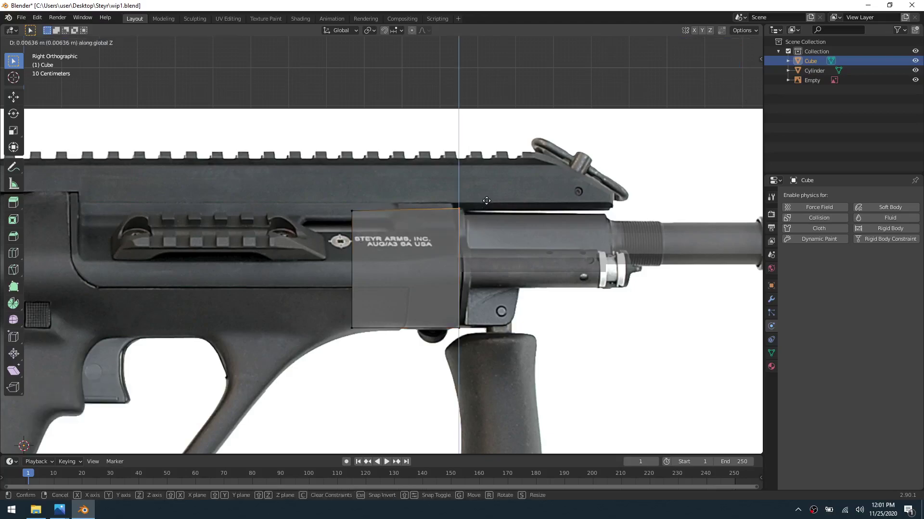
pyautogui.rightClick(486, 200)
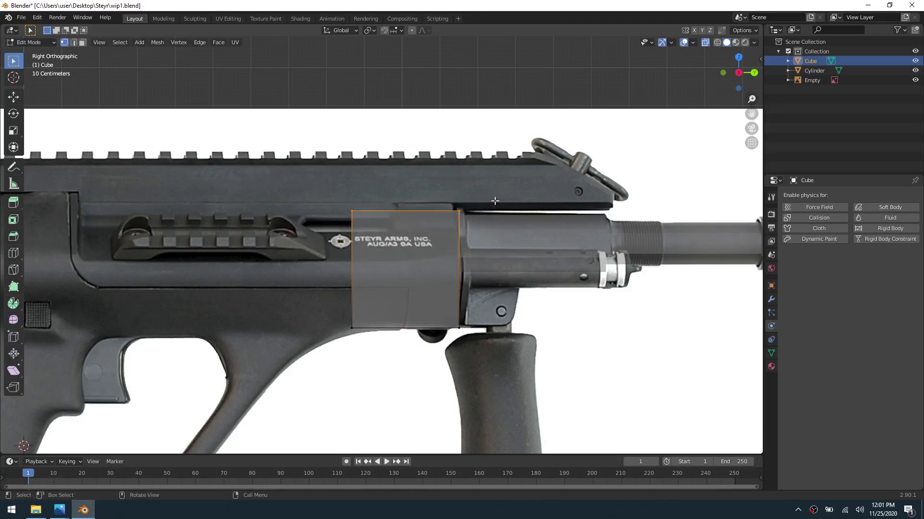
pyautogui.press('g')
pyautogui.press('z')
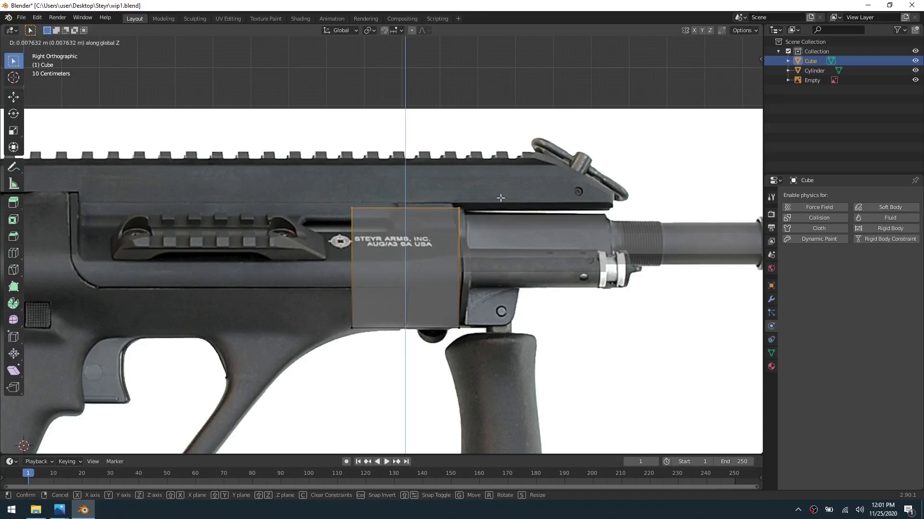
pyautogui.click(500, 198)
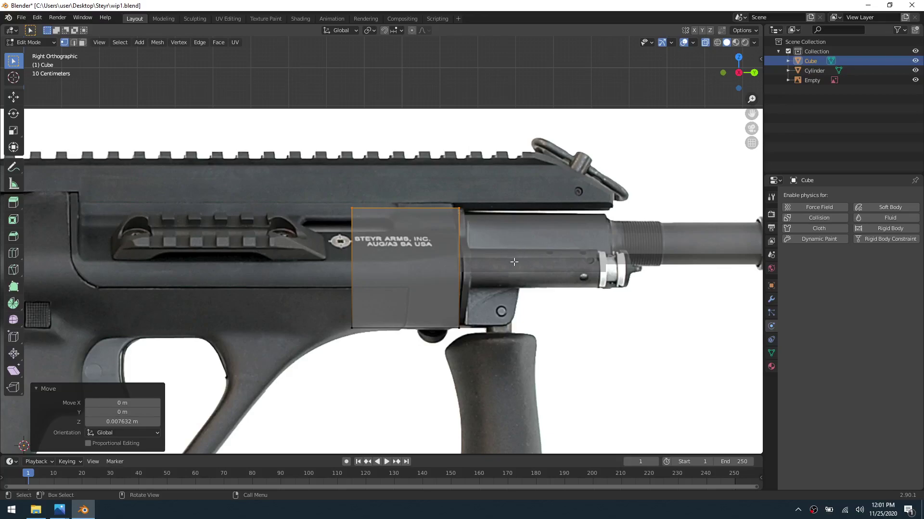
# Step: Add a centred horizontal edge loop around the cube and scale it 1.429 along X to widen the middle
pyautogui.moveTo(528, 260); pyautogui.dragTo(403, 288, button='middle')
pyautogui.hotkey('ctrl', 'r')
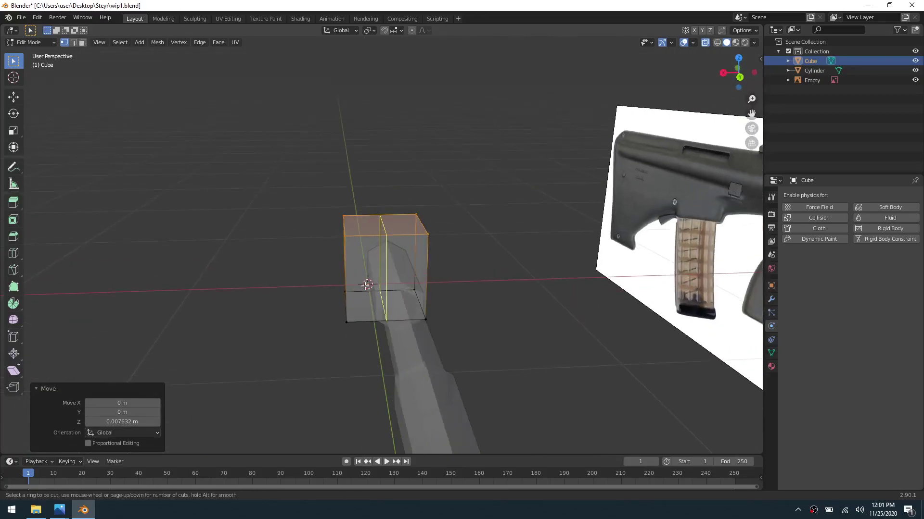
pyautogui.click(346, 285)
pyautogui.rightClick(346, 285)
pyautogui.moveTo(353, 309); pyautogui.dragTo(397, 312, button='middle')
pyautogui.press('s')
pyautogui.press('x')
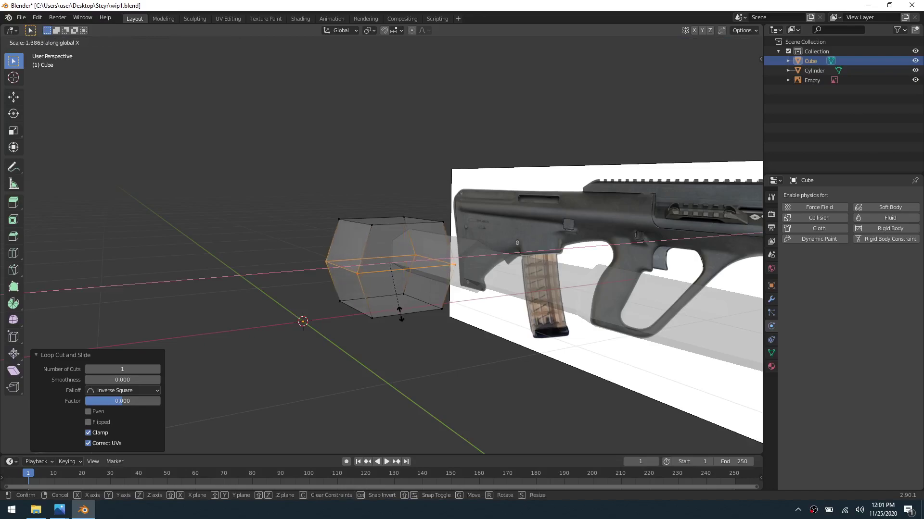
pyautogui.click(410, 313)
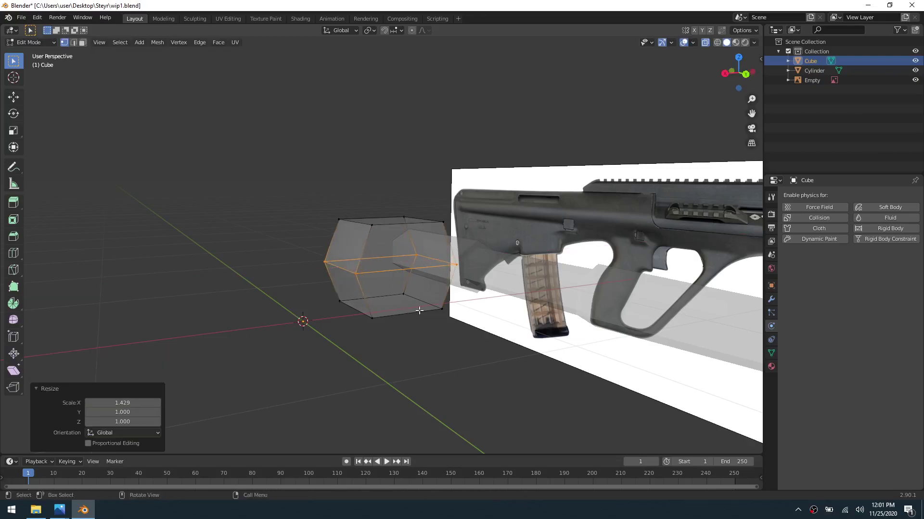
# Step: Narrow the receiver block's top face by scaling it 0.790 along X
pyautogui.hotkey('alt', 'a')
pyautogui.keyDown('alt'); pyautogui.click(396, 221); pyautogui.keyUp('alt')
pyautogui.press('s')
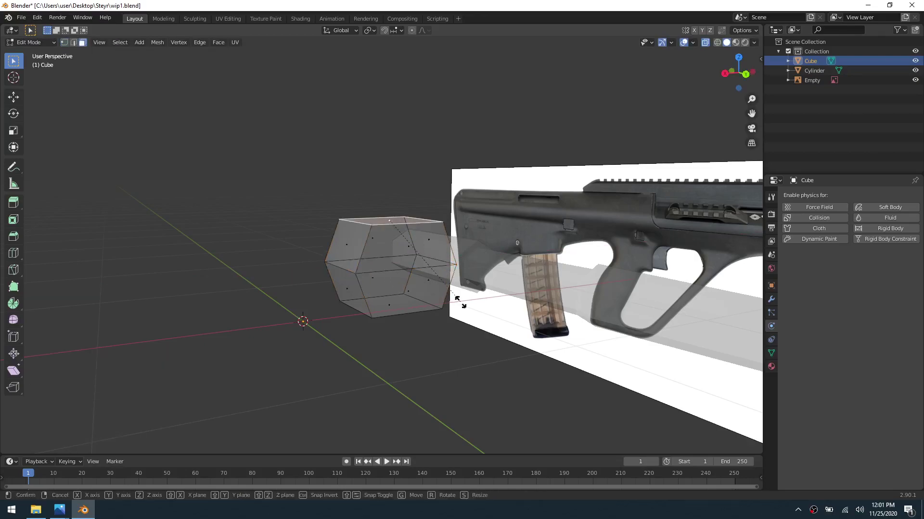
pyautogui.press('x')
pyautogui.click(436, 292)
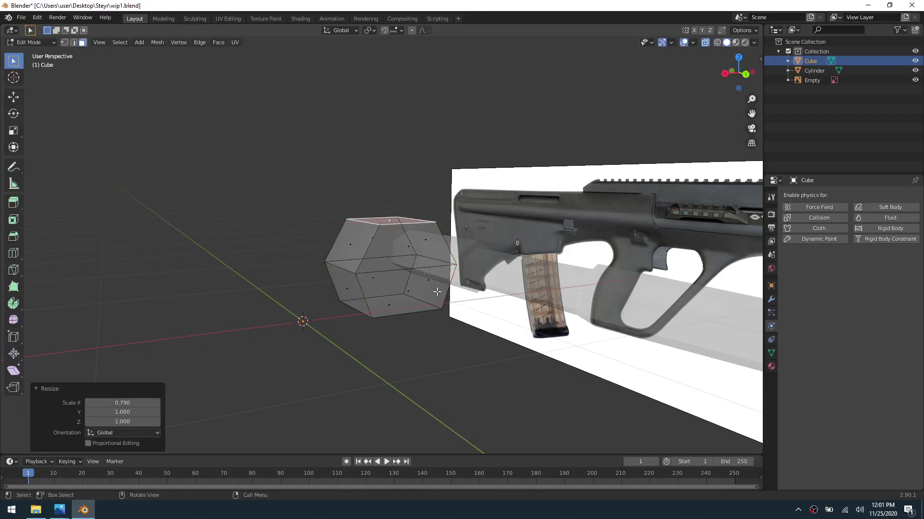
pyautogui.press('KP_3')
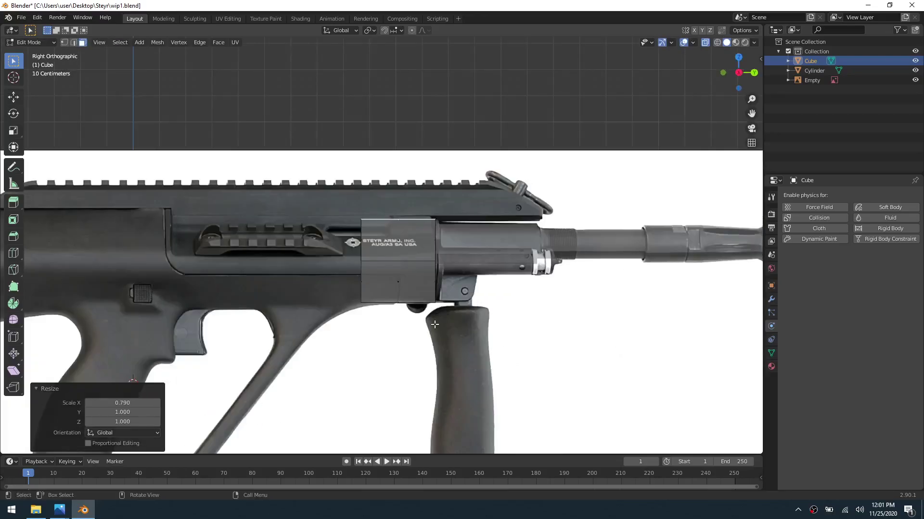
# Step: Narrow the receiver block's bottom face by scaling it along X to match the tapered top
pyautogui.moveTo(430, 320); pyautogui.dragTo(359, 321, button='middle')
pyautogui.keyDown('alt'); pyautogui.click(389, 307); pyautogui.keyUp('alt')
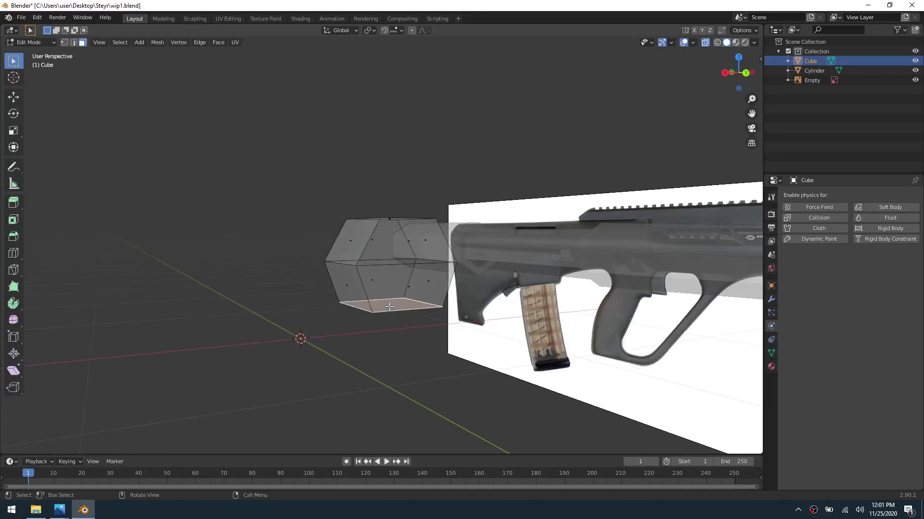
pyautogui.press('s')
pyautogui.press('x')
pyautogui.click(445, 337)
pyautogui.click(427, 342)
# Step: Return to Object Mode, select the barrel cylinder and open it in Edit Mode
pyautogui.moveTo(405, 332); pyautogui.dragTo(452, 324, button='middle')
pyautogui.hotkey('ctrl', 'Tab')
pyautogui.click(488, 264)
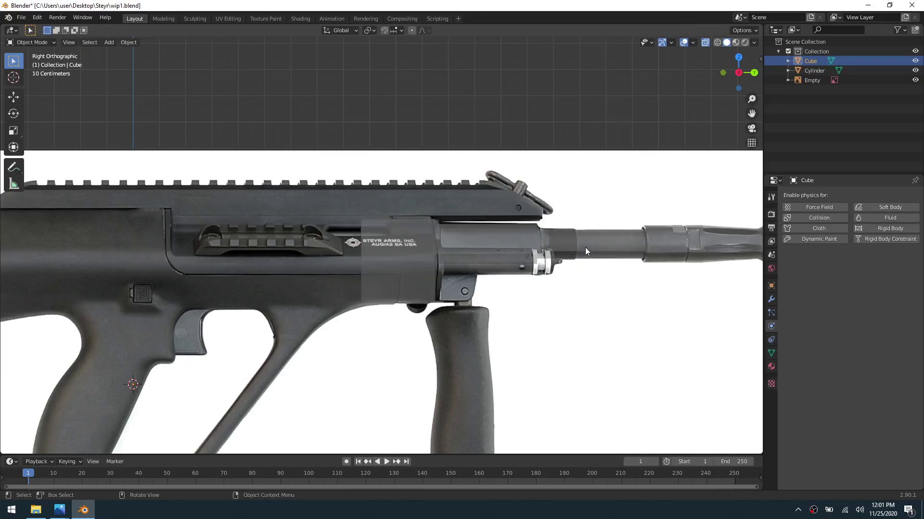
pyautogui.click(585, 247)
pyautogui.hotkey('ctrl', 'Tab')
pyautogui.click(619, 249)
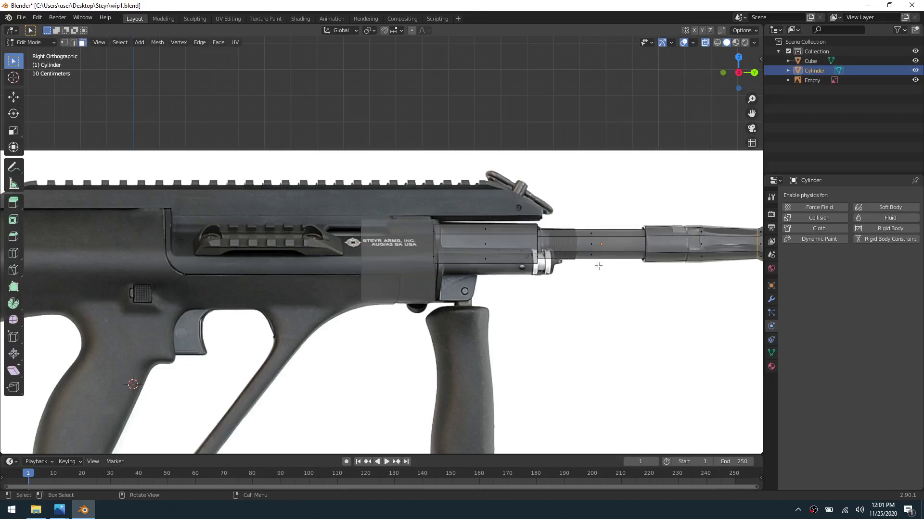
# Step: Duplicate the thin barrel section and move the copy -0.3943 m along Y and -0.071229 m along Z, onto the tube beneath the barrel
pyautogui.keyDown('shift'); pyautogui.moveTo(600, 264); pyautogui.dragTo(456, 291, button='middle'); pyautogui.keyUp('shift')
pyautogui.scroll(2, 474, 292)
pyautogui.moveTo(480, 309); pyautogui.dragTo(513, 219)
pyautogui.hotkey('shift', 'd')
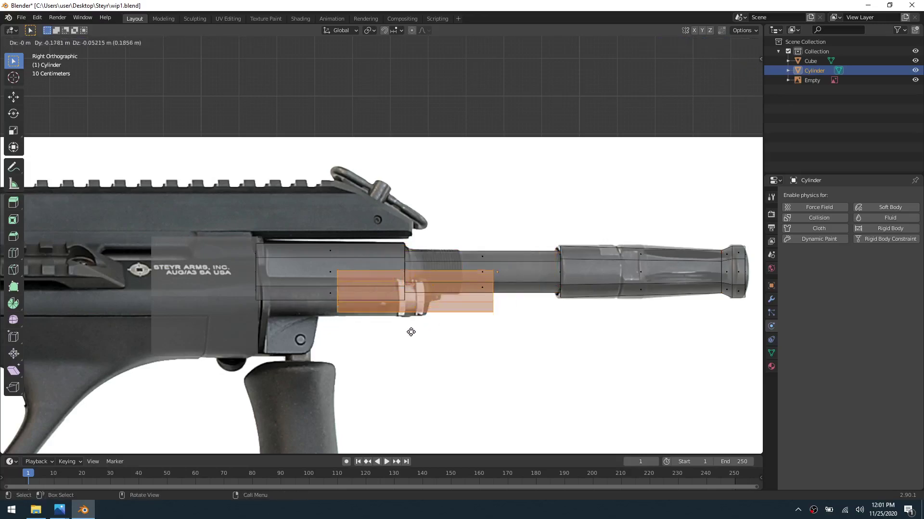
pyautogui.click(348, 331)
# Step: Scale the duplicated tube down to fit the reference and raise it 0.00636 m along Z
pyautogui.press('s')
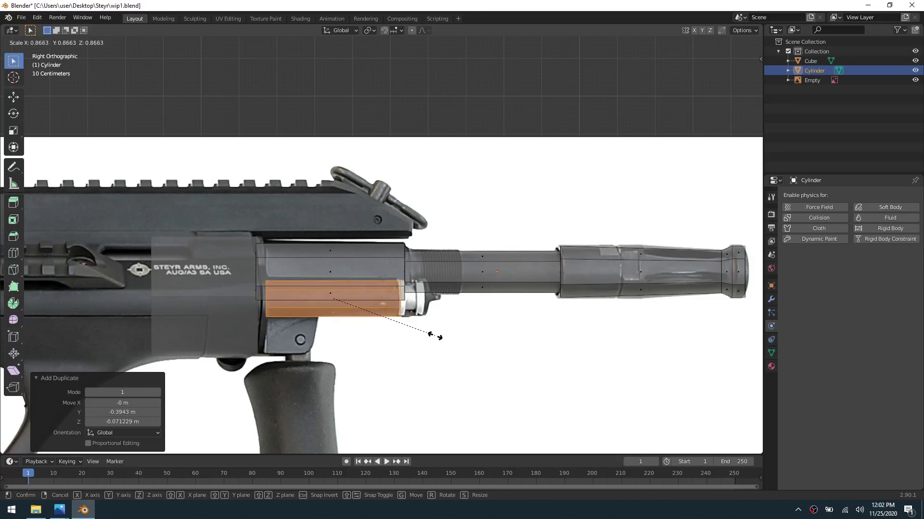
pyautogui.click(438, 334)
pyautogui.press('g')
pyautogui.press('z')
pyautogui.click(447, 333)
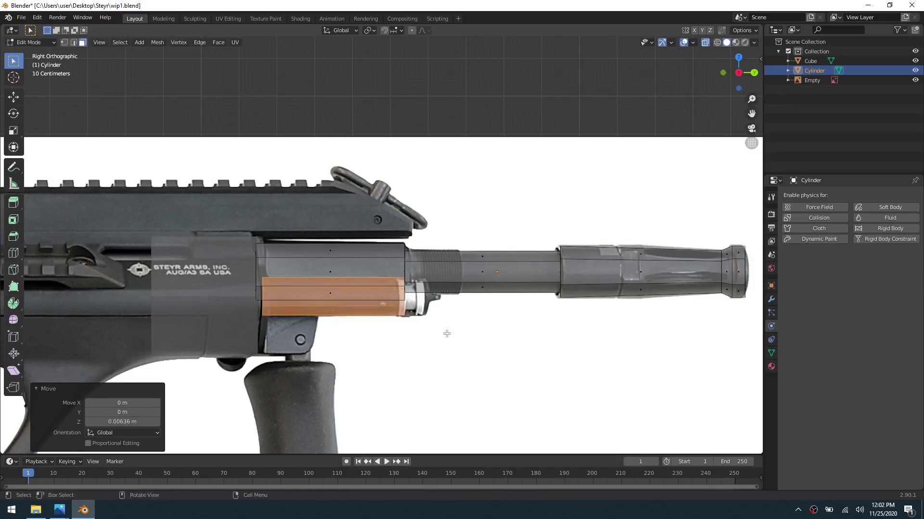
pyautogui.click(404, 301)
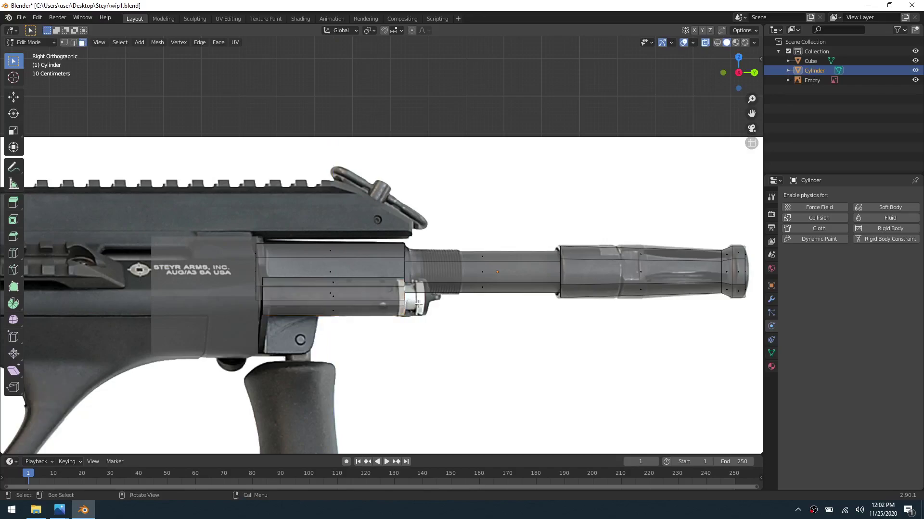
pyautogui.press('g')
pyautogui.press('y')
pyautogui.rightClick(432, 312)
# Step: Select the lower tube's front edge loop and move it 0.050878 m along Y over the silver collar
pyautogui.press('2')
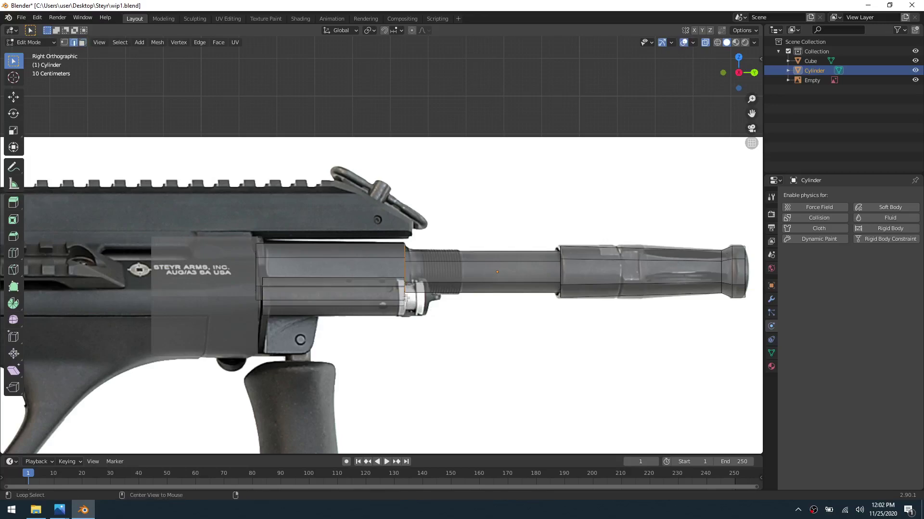
pyautogui.keyDown('alt'); pyautogui.click(404, 313); pyautogui.keyUp('alt')
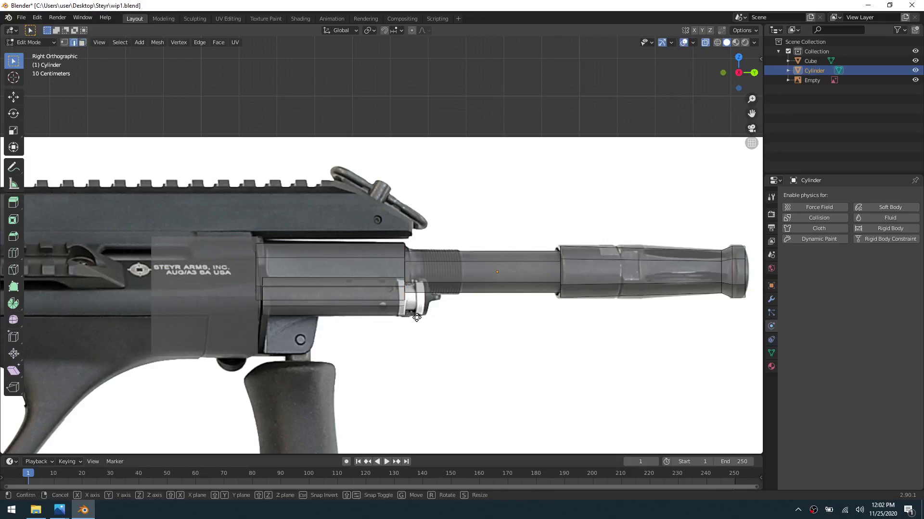
pyautogui.press('g')
pyautogui.press('y')
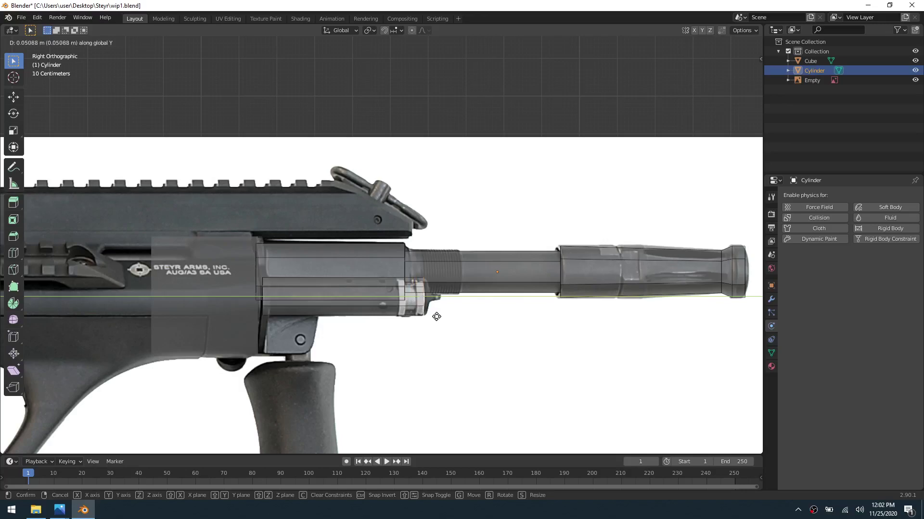
pyautogui.click(436, 317)
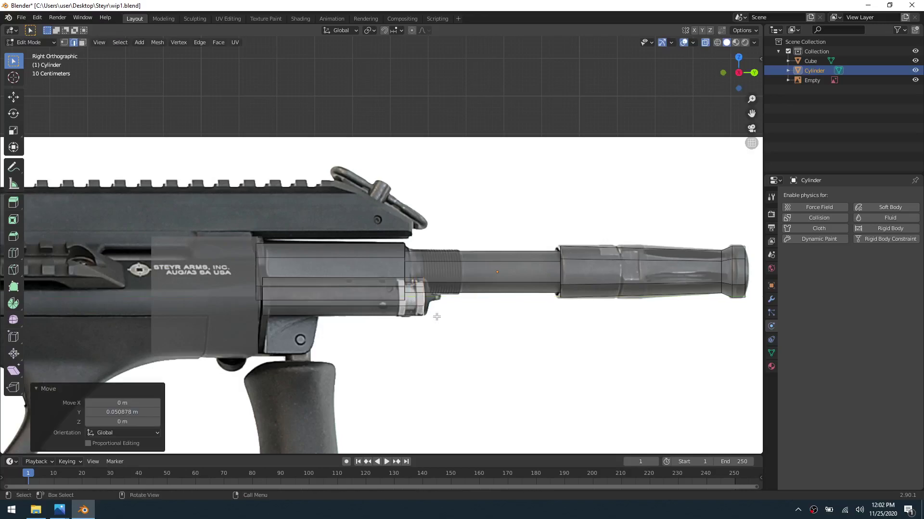
# Step: Move the lower tube's rear edge loop -0.018062 m along Y to meet the receiver block
pyautogui.keyDown('alt'); pyautogui.click(262, 297); pyautogui.keyUp('alt')
pyautogui.press('g')
pyautogui.press('y')
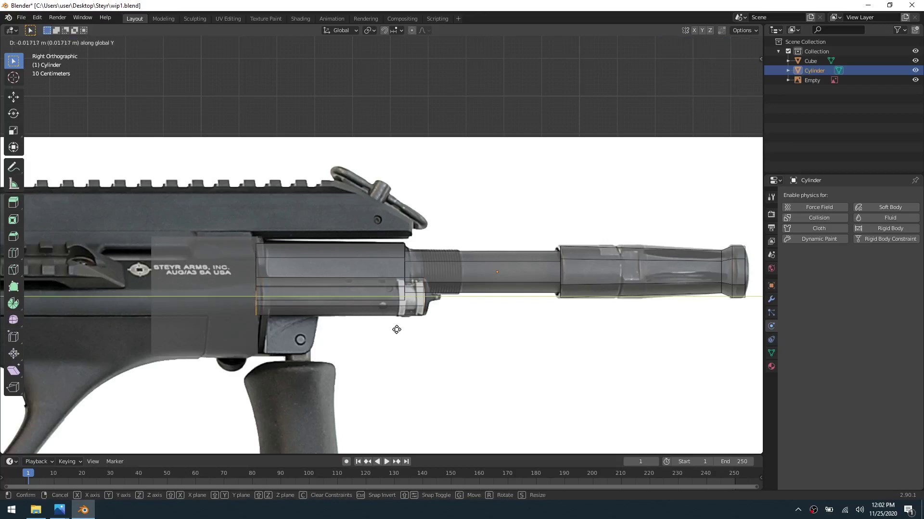
pyautogui.click(395, 330)
pyautogui.moveTo(536, 334); pyautogui.dragTo(393, 354, button='middle')
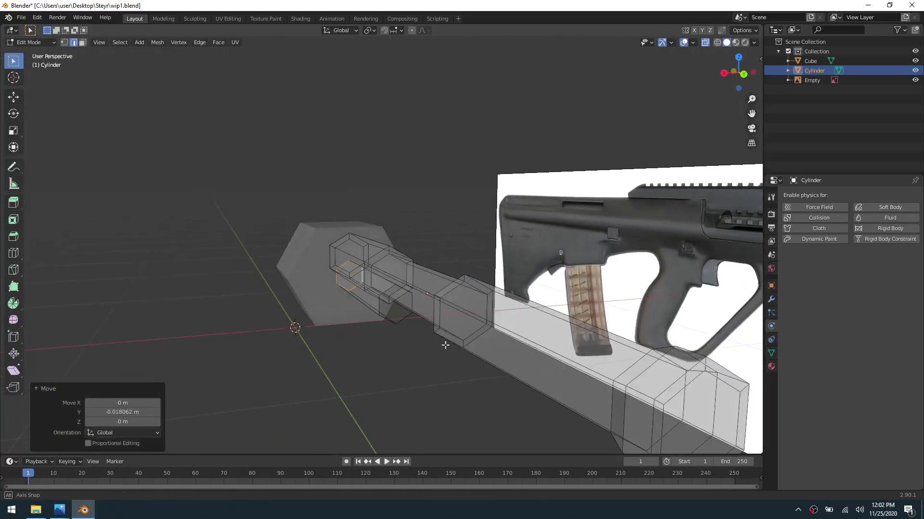
pyautogui.click(393, 354)
pyautogui.hotkey('ctrl', 'Tab')
pyautogui.click(391, 353)
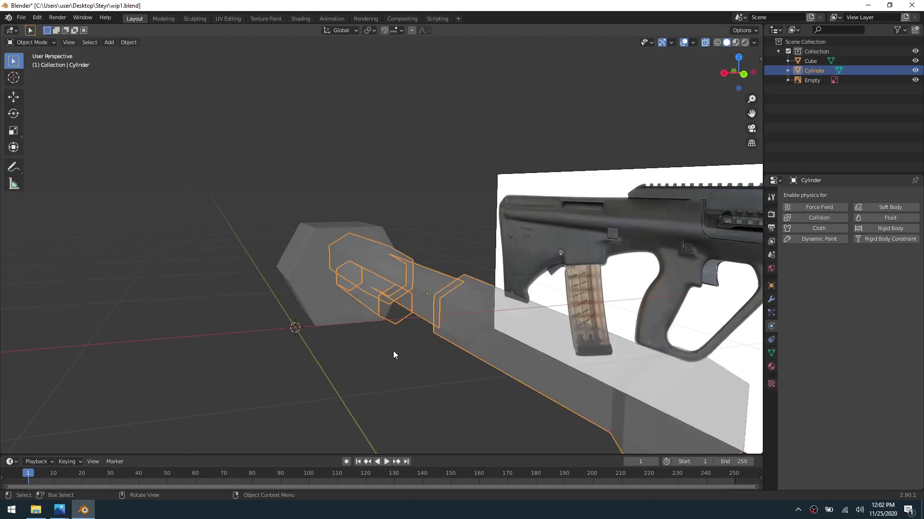
pyautogui.click(395, 347)
pyautogui.click(414, 319)
pyautogui.hotkey('ctrl', 'Tab')
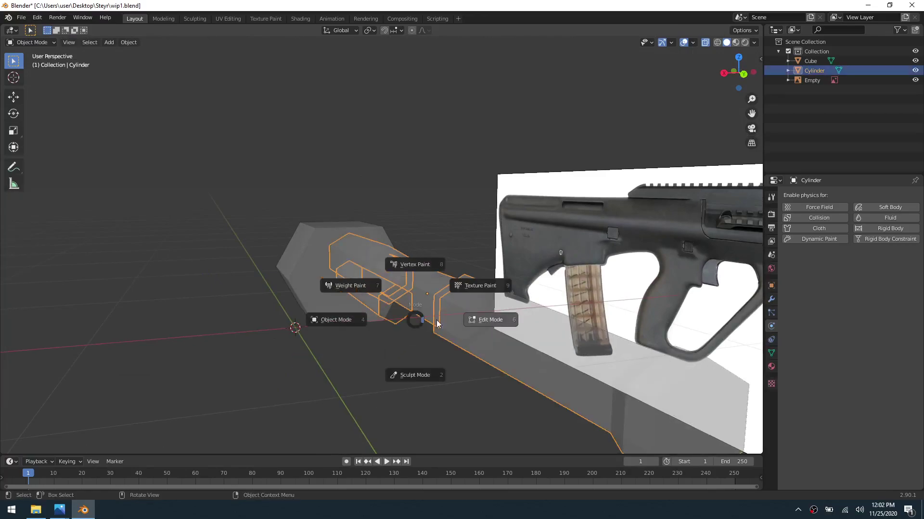
pyautogui.click(418, 335)
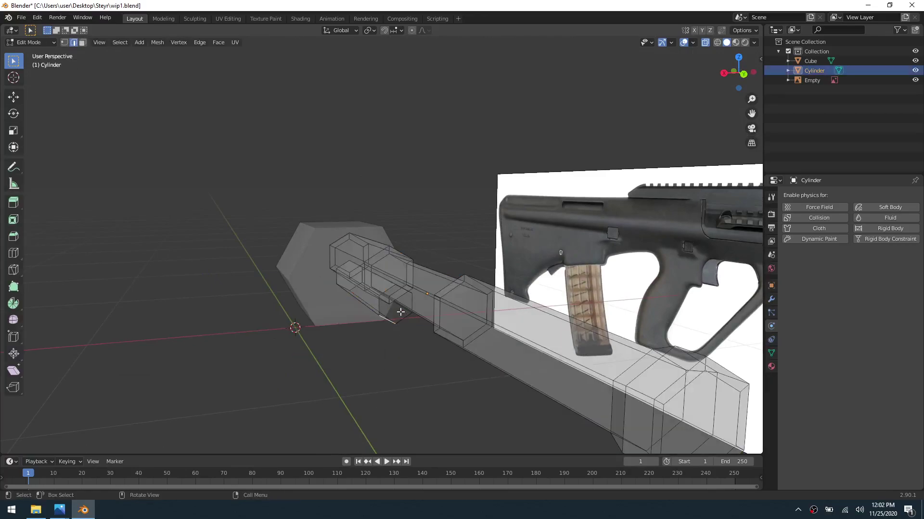
# Step: Select the whole linked lower tube, shift it toward positive X beside the barrel, and return to Object Mode
pyautogui.press('l')
pyautogui.press('g')
pyautogui.press('x')
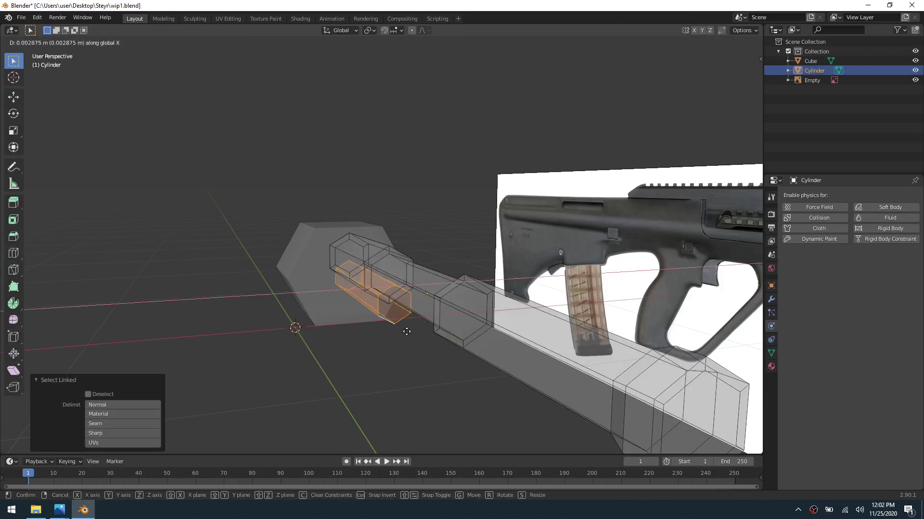
pyautogui.click(379, 332)
pyautogui.hotkey('ctrl', 'Tab')
pyautogui.click(352, 336)
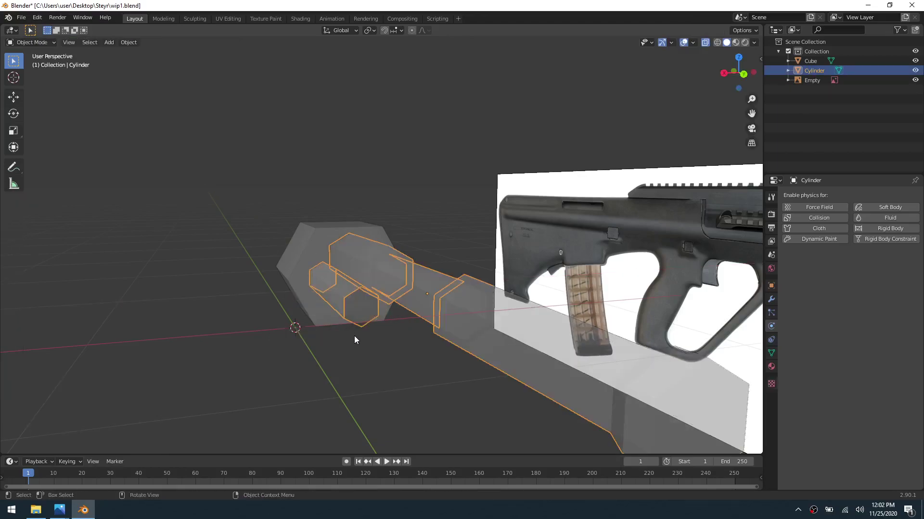
# Step: Turn off X-ray and, in Edit Mode, shift the lower tube a further 0.009769 m along X
pyautogui.hotkey('alt', 'z')
pyautogui.moveTo(382, 337); pyautogui.dragTo(361, 339, button='middle')
pyautogui.hotkey('ctrl', 'Tab')
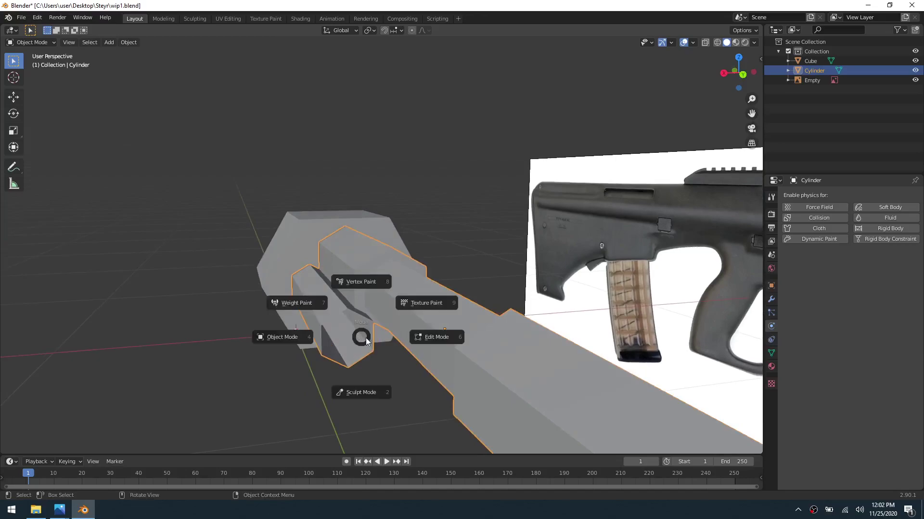
pyautogui.click(397, 338)
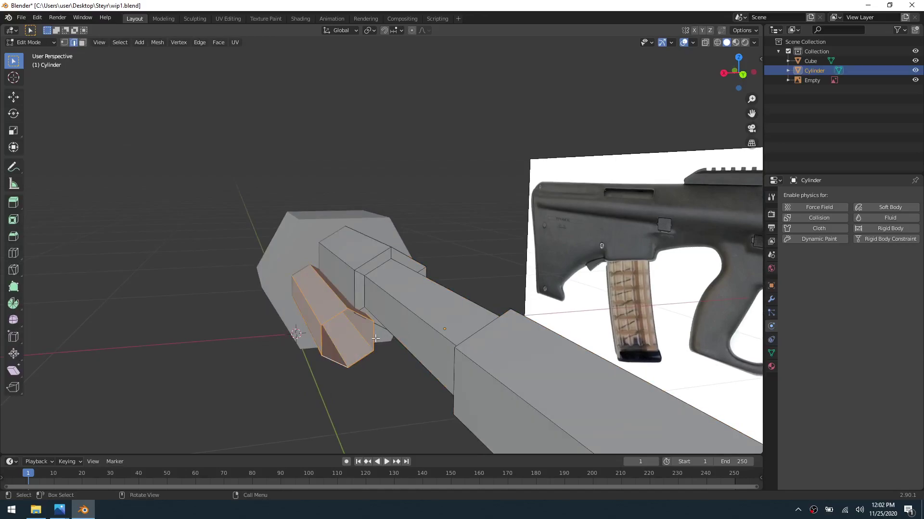
pyautogui.press('g')
pyautogui.press('x')
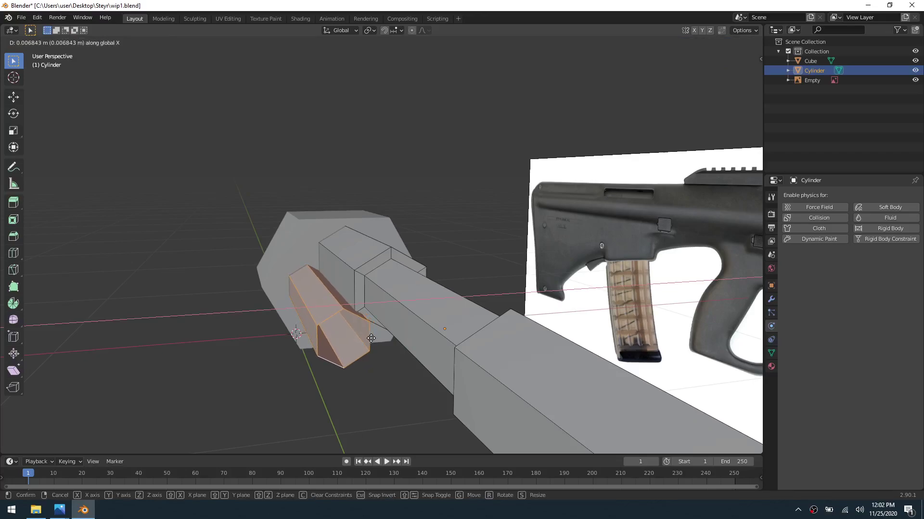
pyautogui.click(370, 338)
# Step: Return to Object Mode and select the receiver block
pyautogui.moveTo(393, 314); pyautogui.dragTo(307, 351, button='middle')
pyautogui.hotkey('ctrl', 'Tab')
pyautogui.click(289, 341)
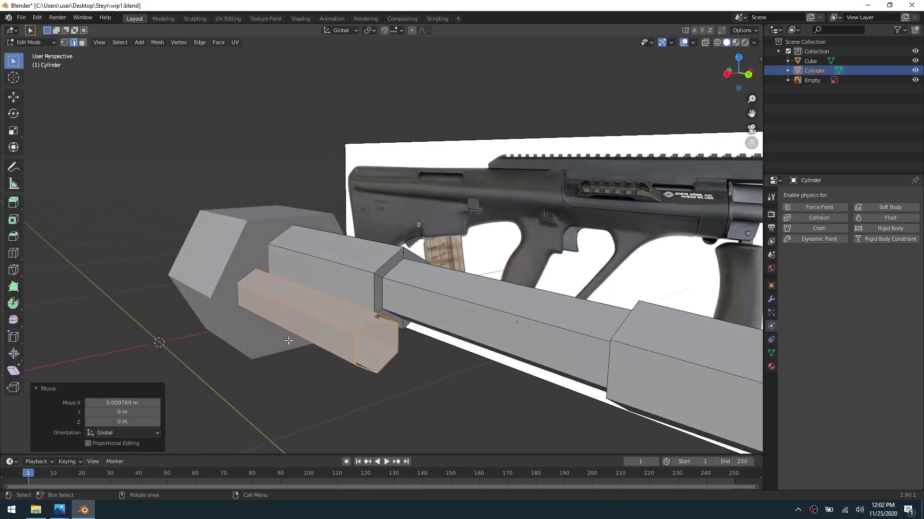
pyautogui.hotkey('ctrl', 'Tab')
pyautogui.click(244, 339)
pyautogui.click(244, 340)
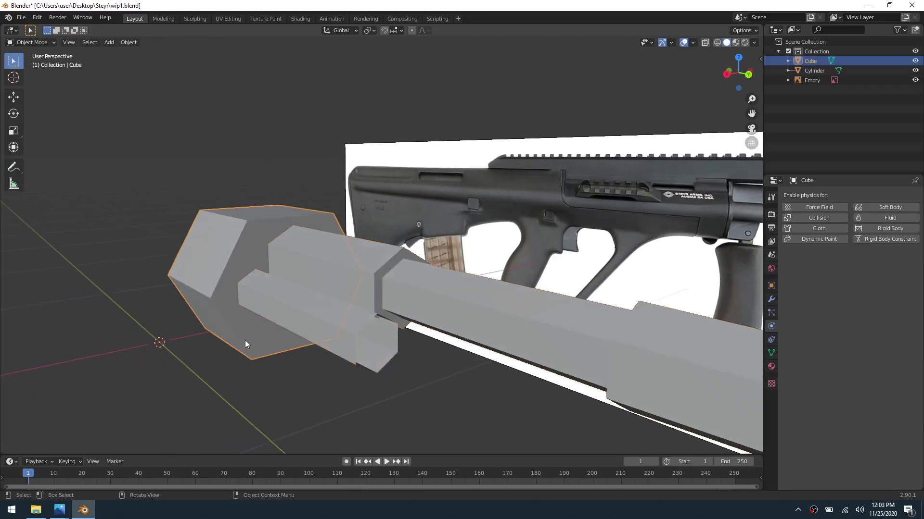
# Step: Narrow the receiver block's top face along X, and scale its bottom face by 0.719 along X
pyautogui.press('Tab')
pyautogui.press('3')
pyautogui.click(270, 213)
pyautogui.press('s')
pyautogui.press('y')
pyautogui.press('x')
pyautogui.click(336, 368)
pyautogui.moveTo(289, 375); pyautogui.dragTo(270, 429, button='middle')
pyautogui.click(270, 426)
pyautogui.press('s')
pyautogui.press('x')
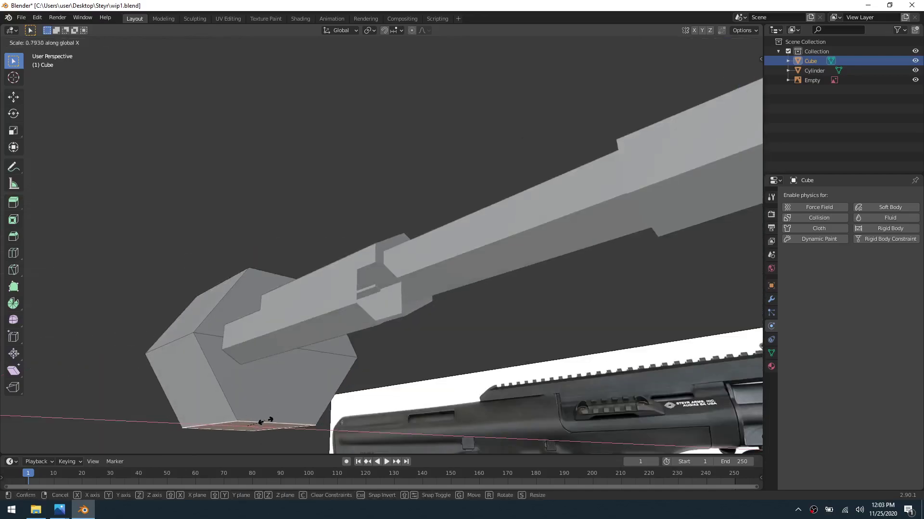
pyautogui.click(263, 421)
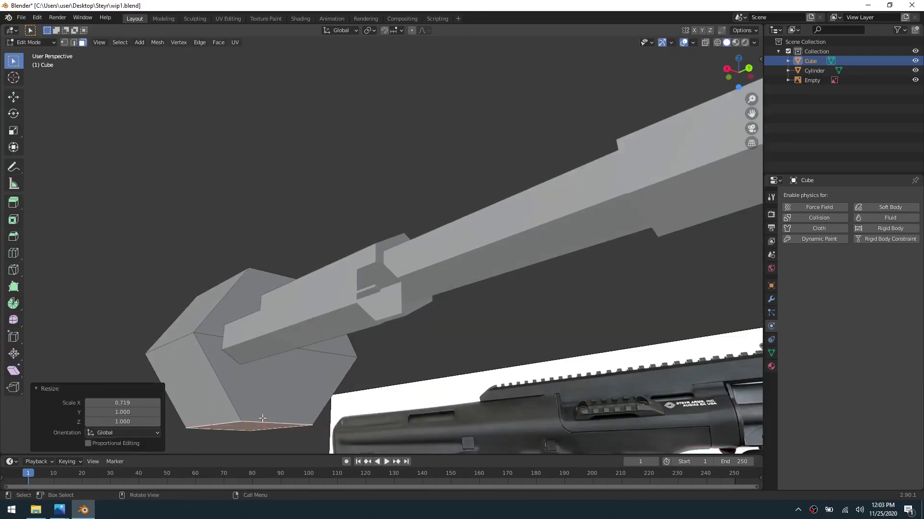
# Step: Scale the receiver block's middle side edges along X by 0.897 and again by 1.058
pyautogui.click(212, 339)
pyautogui.press('s')
pyautogui.press('x')
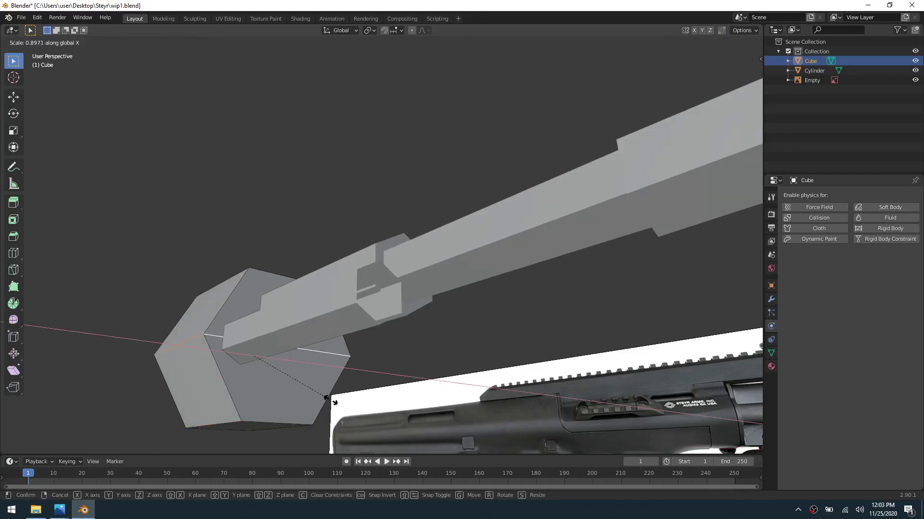
pyautogui.click(332, 402)
pyautogui.moveTo(297, 341)
pyautogui.mouseDown(button='middle')
pyautogui.moveTo(439, 369)
pyautogui.moveTo(499, 351)
pyautogui.moveTo(288, 355)
pyautogui.moveTo(260, 346)
pyautogui.moveTo(291, 352)
pyautogui.mouseUp(button='middle')
pyautogui.press('s')
pyautogui.press('x')
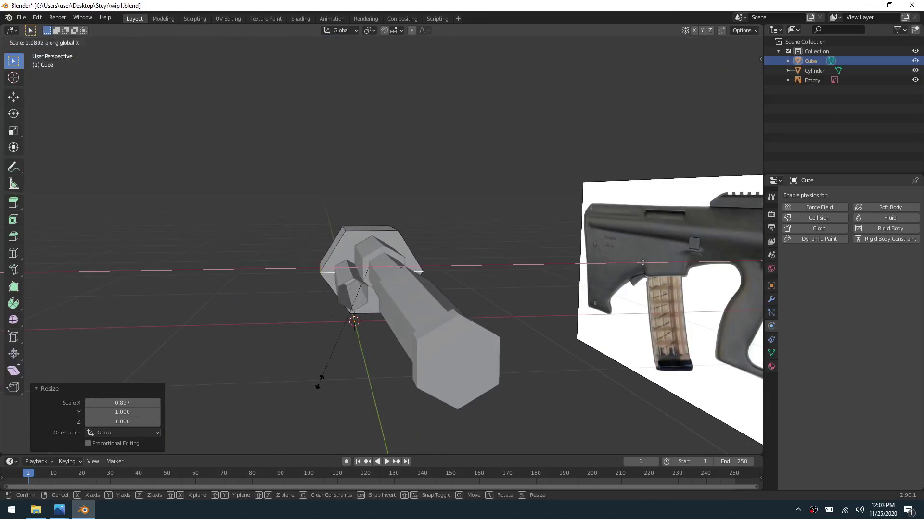
pyautogui.click(318, 379)
# Step: Turn on X-ray and dissolve the horizontal edge dividing the receiver block's rear face
pyautogui.moveTo(300, 327); pyautogui.dragTo(392, 335, button='middle')
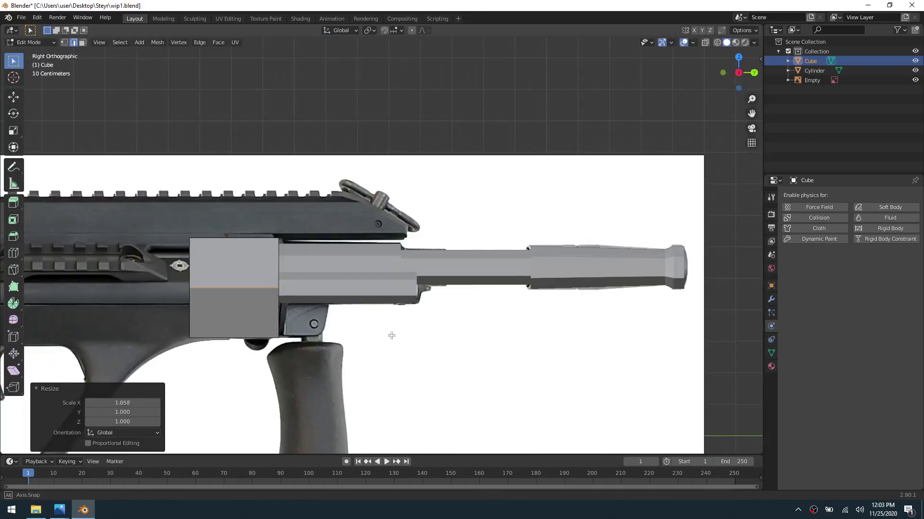
pyautogui.scroll(-1, 356, 297)
pyautogui.keyDown('shift'); pyautogui.moveTo(361, 298); pyautogui.dragTo(485, 309, button='middle'); pyautogui.keyUp('shift')
pyautogui.hotkey('ctrl', 'Tab')
pyautogui.press('3')
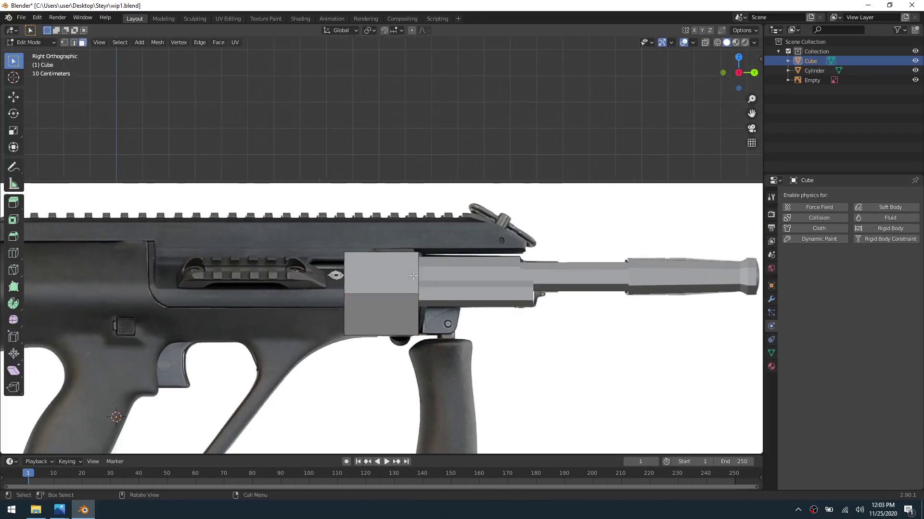
pyautogui.hotkey('alt', 'z')
pyautogui.keyDown('shift'); pyautogui.moveTo(348, 293); pyautogui.dragTo(481, 290, button='middle'); pyautogui.keyUp('shift')
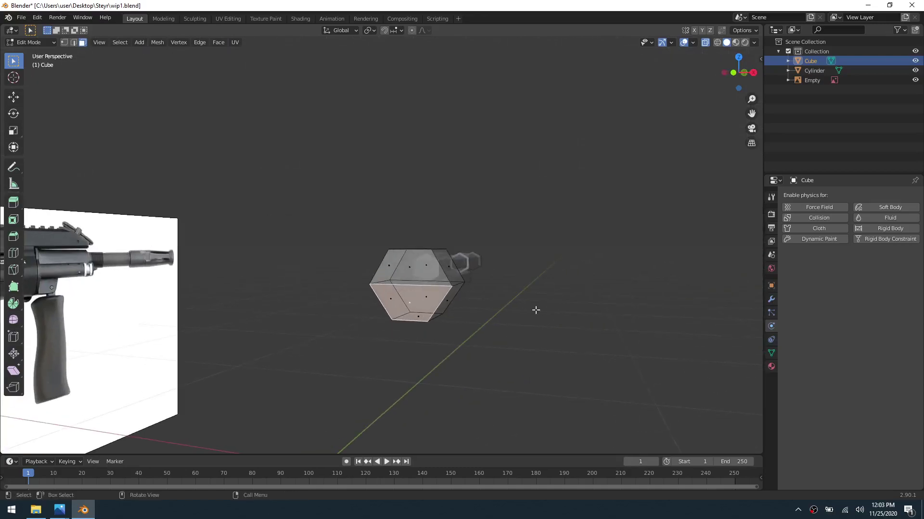
pyautogui.press('2')
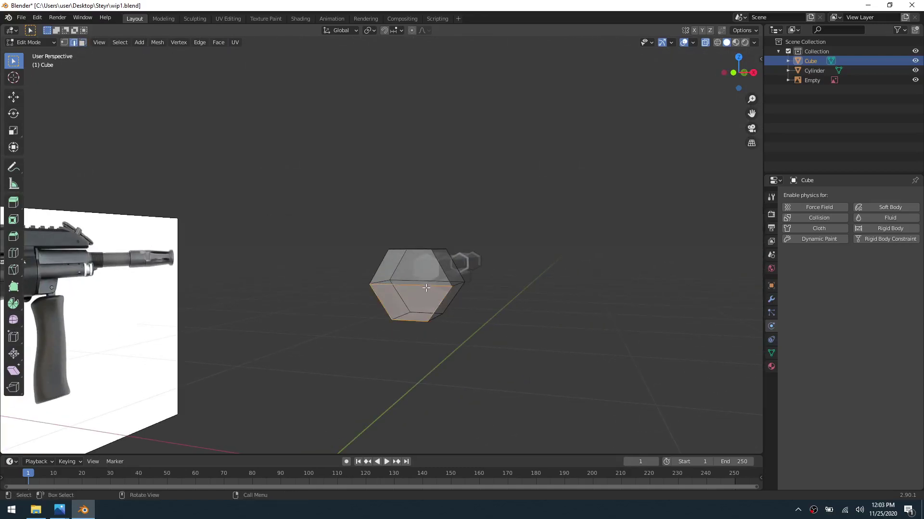
pyautogui.press('x')
pyautogui.click(429, 355)
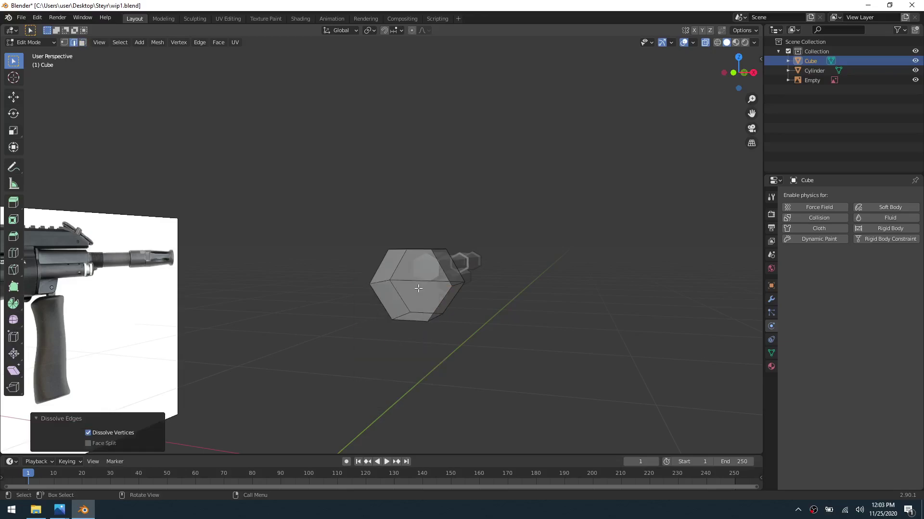
# Step: Move the receiver block's rear face -0.020148 m and a further -0.70334 m along Y, toward the seam above the trigger
pyautogui.press('3')
pyautogui.press('a')
pyautogui.moveTo(428, 354); pyautogui.dragTo(519, 316, button='middle')
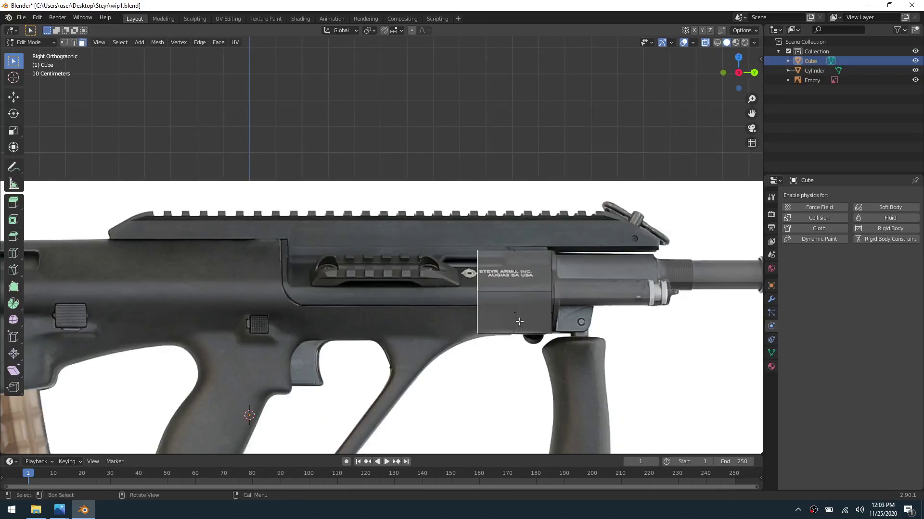
pyautogui.press('g')
pyautogui.press('y')
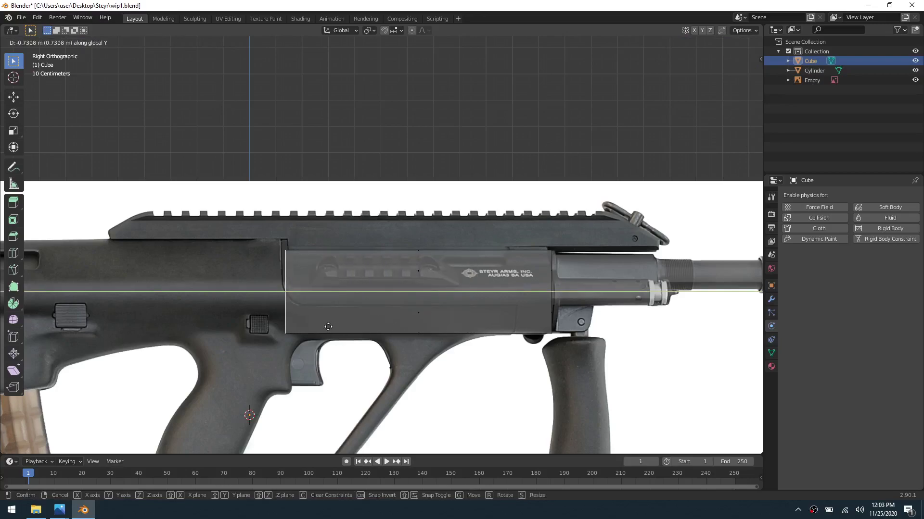
pyautogui.click(503, 336)
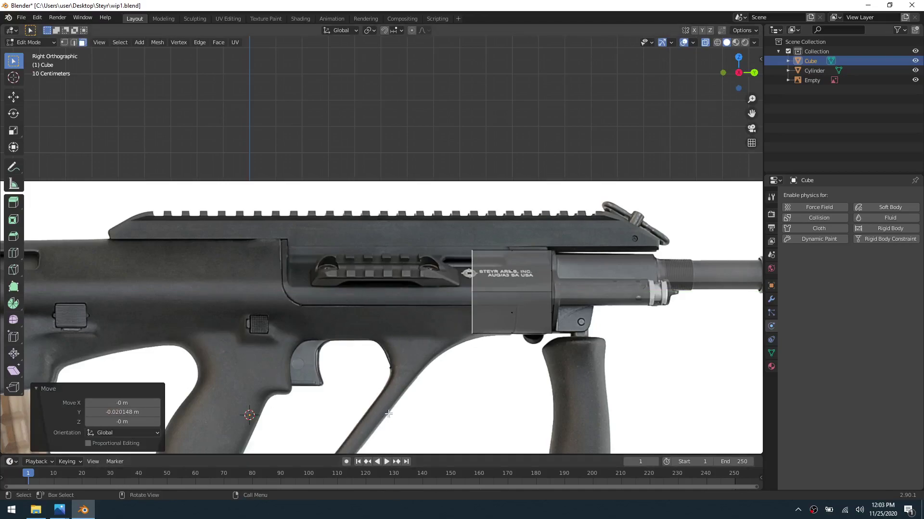
pyautogui.press('e')
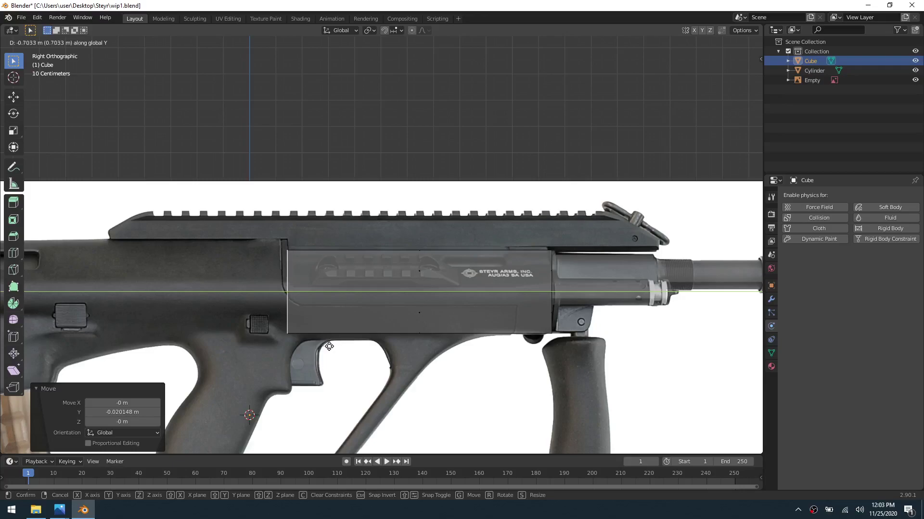
pyautogui.click(329, 347)
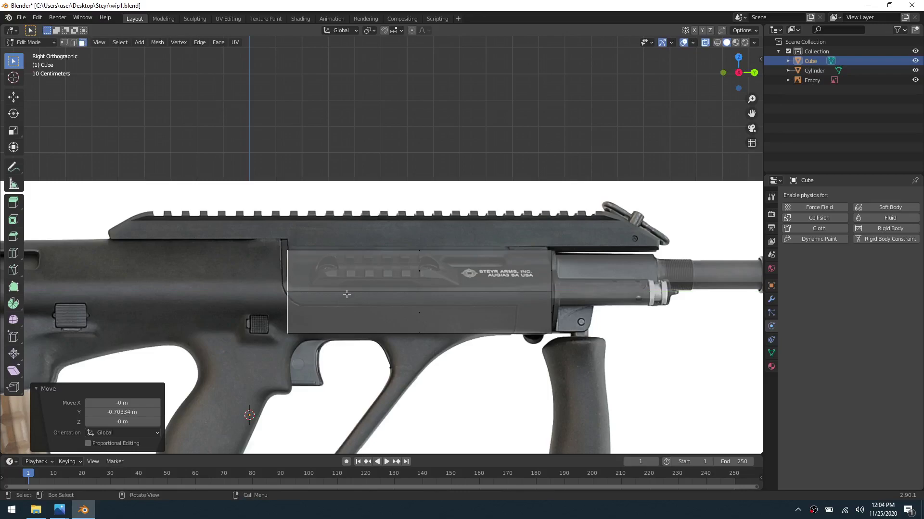
# Step: Extrude the rear face 0.69601 m backward, and extrude the upper faces of the new section outward by 0.050227 m
pyautogui.press('e')
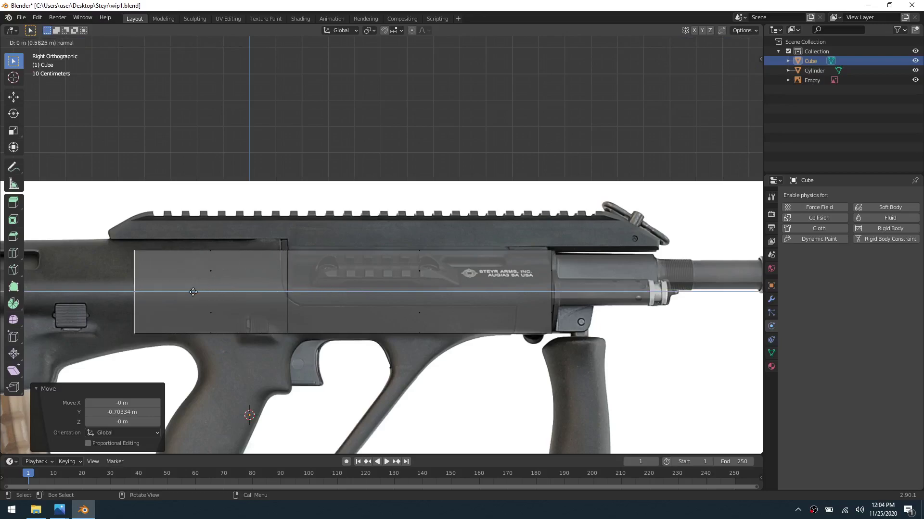
pyautogui.click(174, 293)
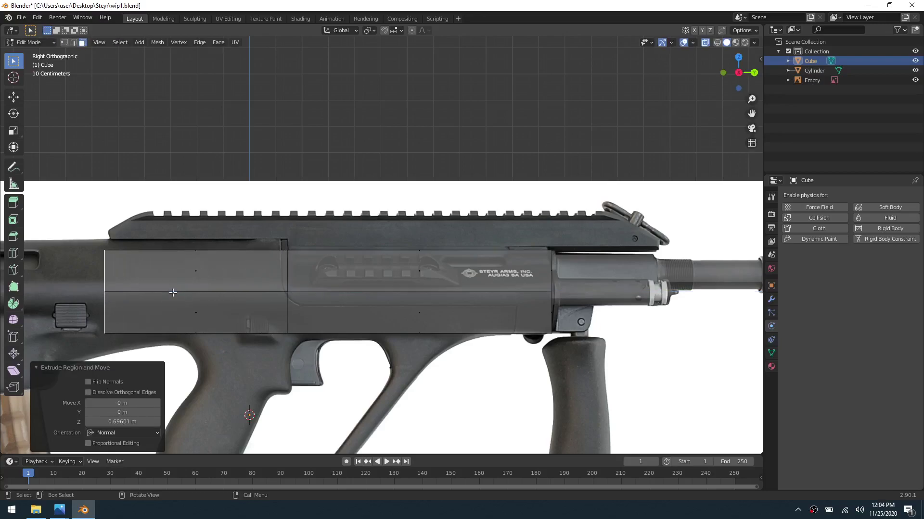
pyautogui.click(219, 273)
pyautogui.moveTo(193, 235); pyautogui.dragTo(225, 284)
pyautogui.moveTo(363, 259); pyautogui.dragTo(312, 271, button='middle')
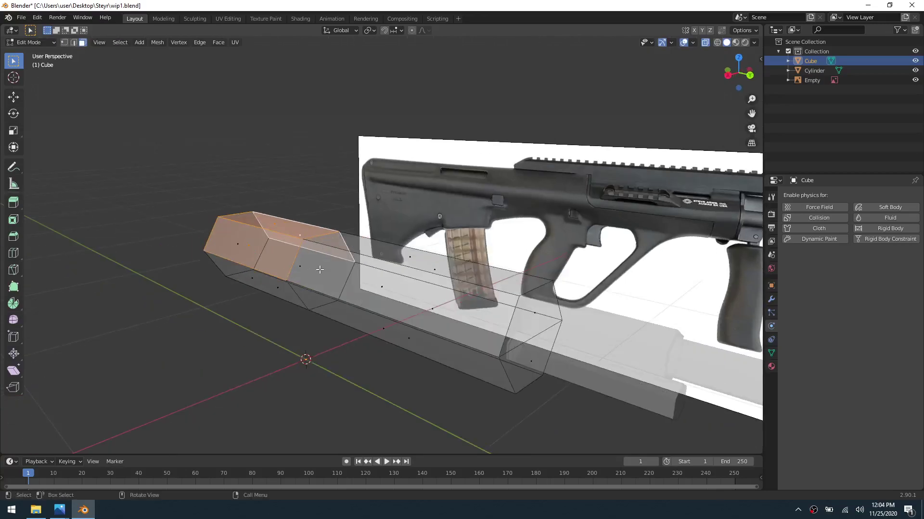
pyautogui.press('e')
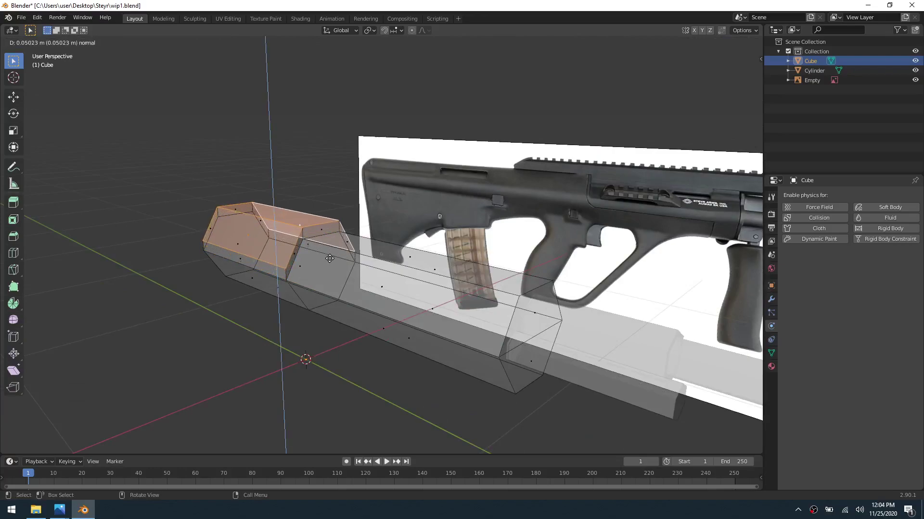
pyautogui.click(330, 259)
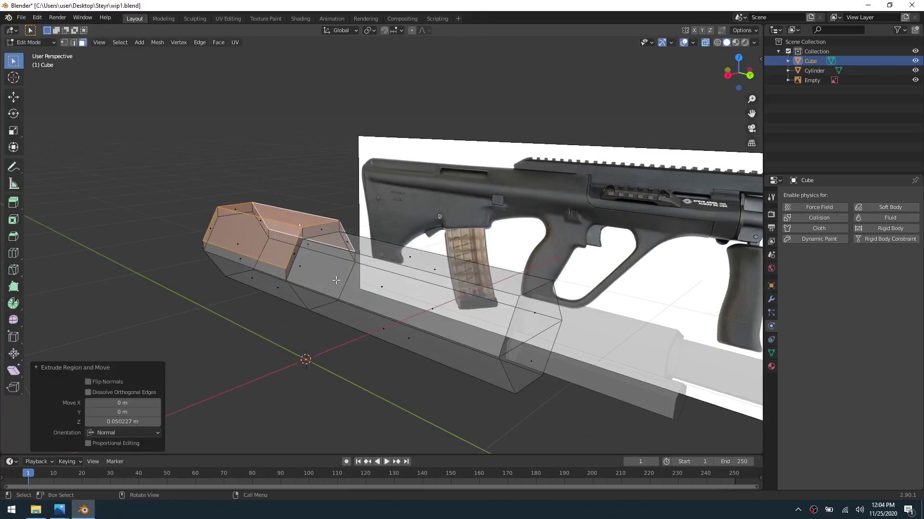
# Step: Scale the raised upper section by 0.939 along X and lower it 0.005495 m along Z in the right view
pyautogui.press('s')
pyautogui.press('x')
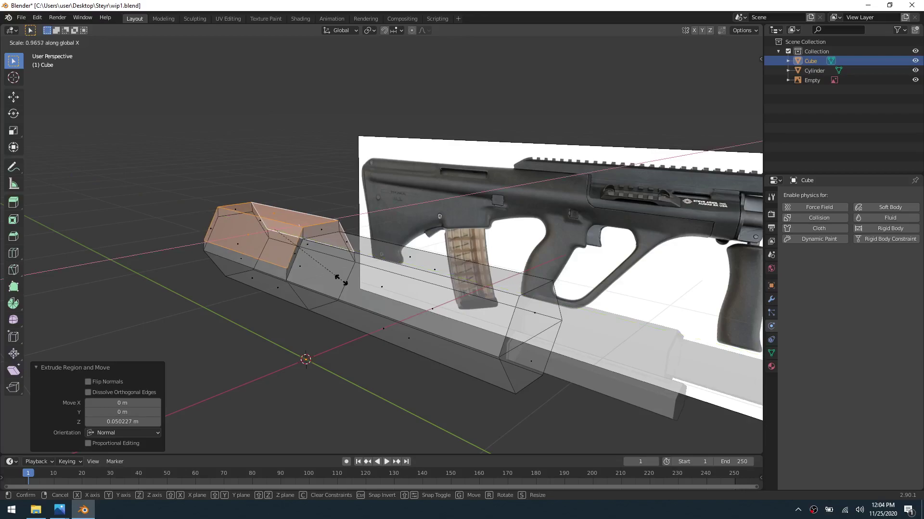
pyautogui.click(311, 305)
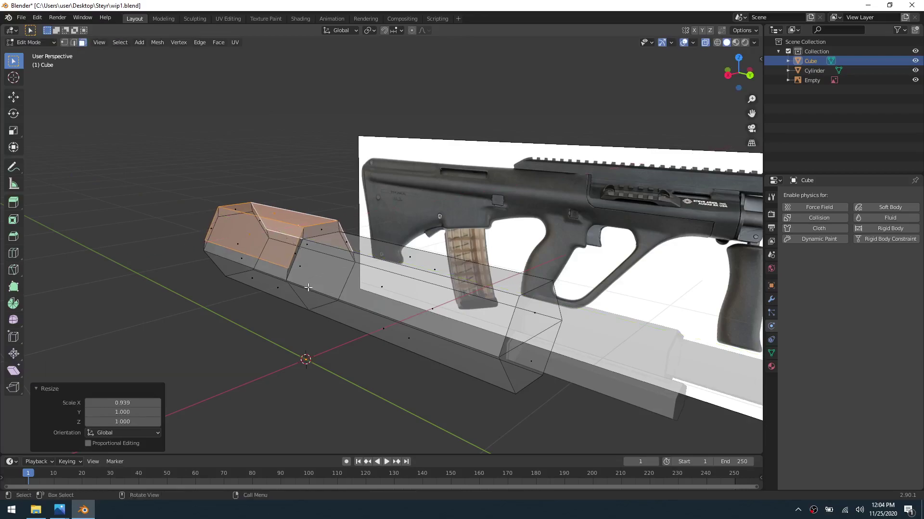
pyautogui.press('KP_3')
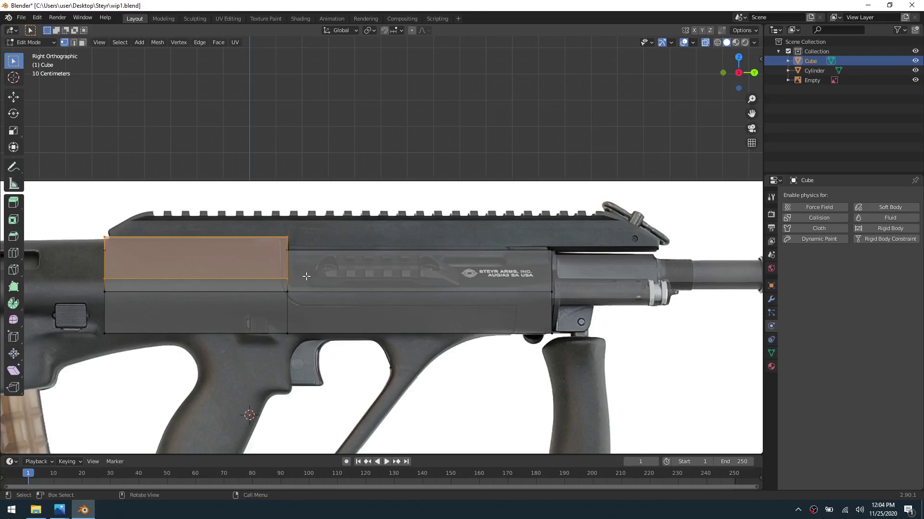
pyautogui.press('g')
pyautogui.press('z')
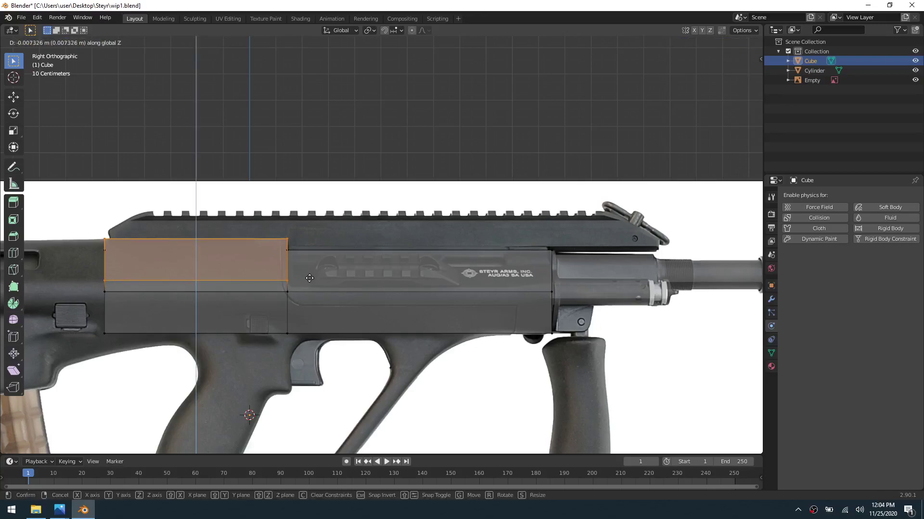
pyautogui.click(309, 278)
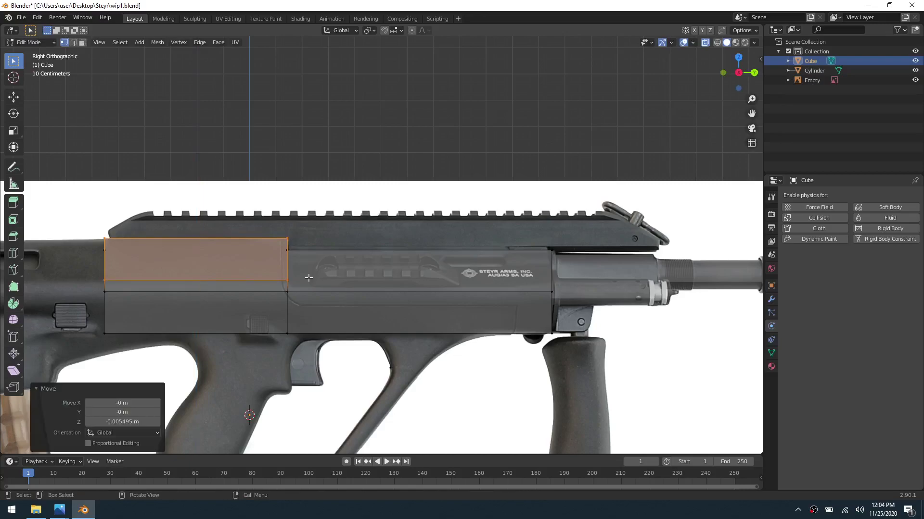
# Step: Select the rear section's end vertices and move them forward about 0.247 m along Y
pyautogui.press('3')
pyautogui.keyDown('shift'); pyautogui.moveTo(275, 326); pyautogui.dragTo(425, 259, button='middle'); pyautogui.keyUp('shift')
pyautogui.press('1')
pyautogui.moveTo(247, 288); pyautogui.dragTo(270, 165)
pyautogui.press('g')
pyautogui.press('y')
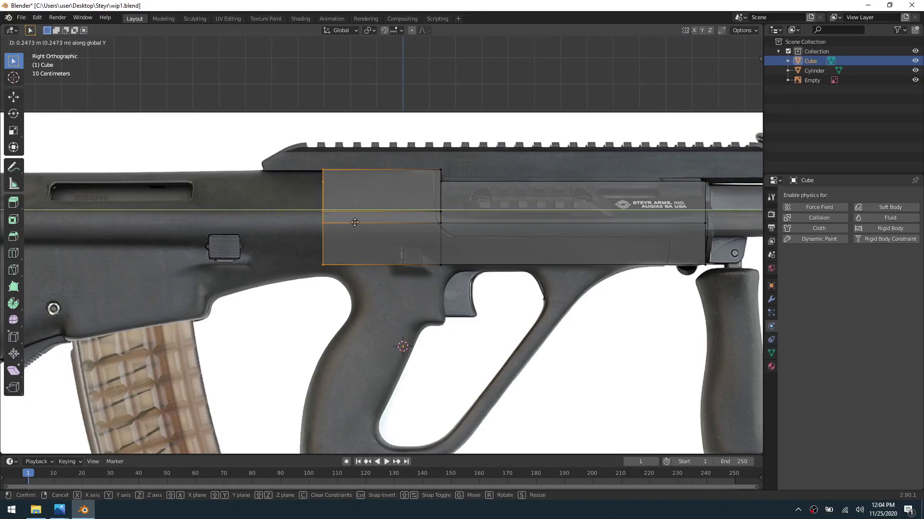
pyautogui.click(354, 222)
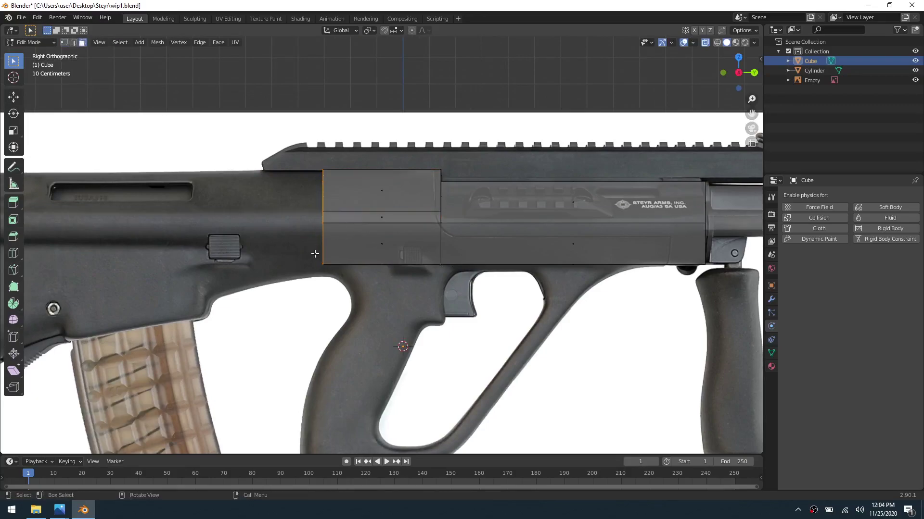
# Step: Move the rear end of the body -1.3884 m and a further -0.61359 m along Y, toward the back of the stock
pyautogui.keyDown('shift'); pyautogui.moveTo(341, 279); pyautogui.dragTo(520, 277, button='middle'); pyautogui.keyUp('shift')
pyautogui.keyDown('shift'); pyautogui.moveTo(296, 246); pyautogui.dragTo(617, 243, button='middle'); pyautogui.keyUp('shift')
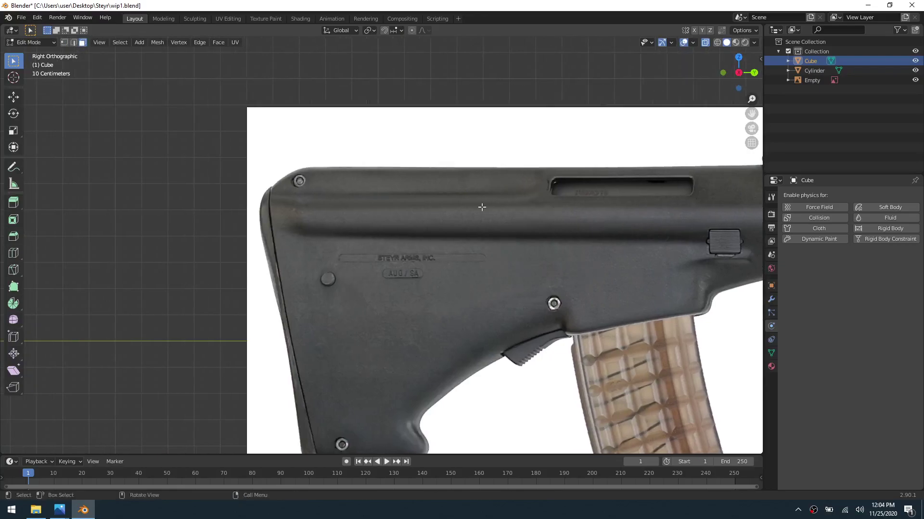
pyautogui.keyDown('shift'); pyautogui.moveTo(693, 238); pyautogui.dragTo(422, 252, button='middle'); pyautogui.keyUp('shift')
pyautogui.keyDown('shift'); pyautogui.moveTo(561, 277); pyautogui.dragTo(470, 277, button='middle'); pyautogui.keyUp('shift')
pyautogui.press('g')
pyautogui.press('y')
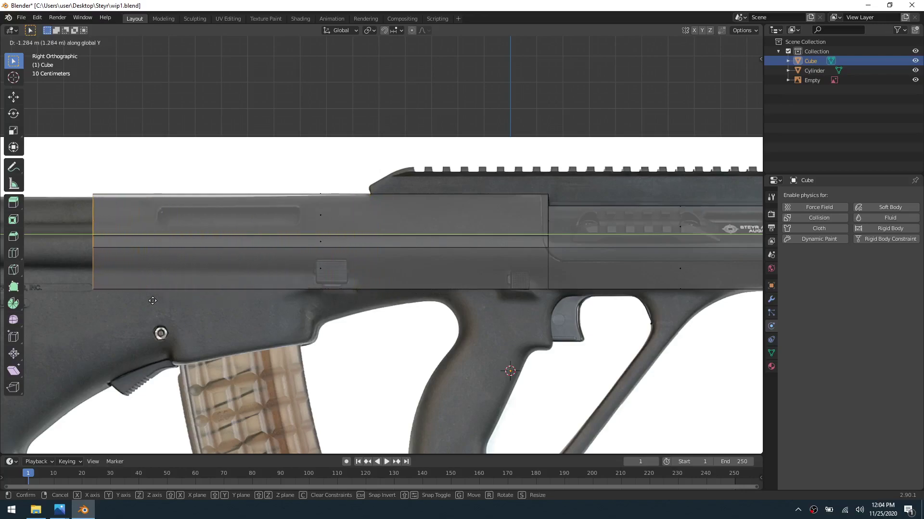
pyautogui.click(135, 302)
pyautogui.keyDown('shift'); pyautogui.moveTo(156, 302); pyautogui.dragTo(386, 295, button='middle'); pyautogui.keyUp('shift')
pyautogui.press('g')
pyautogui.press('y')
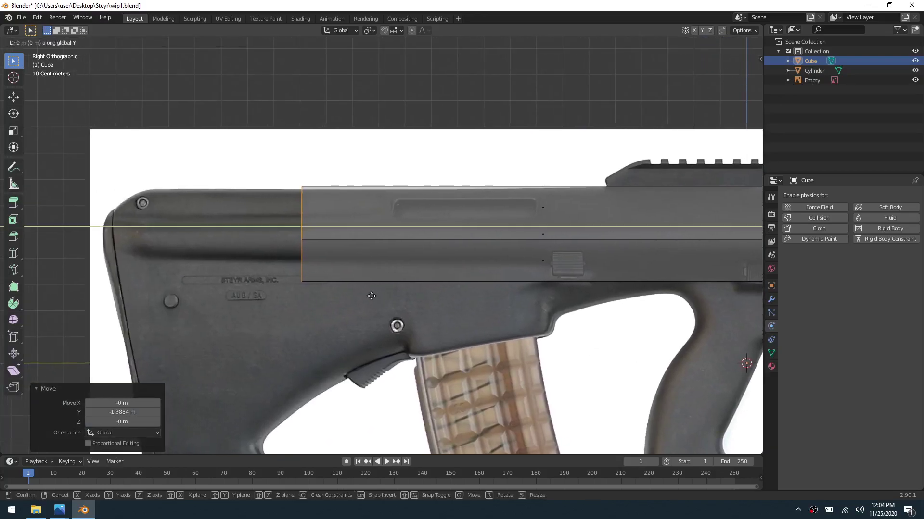
pyautogui.click(227, 298)
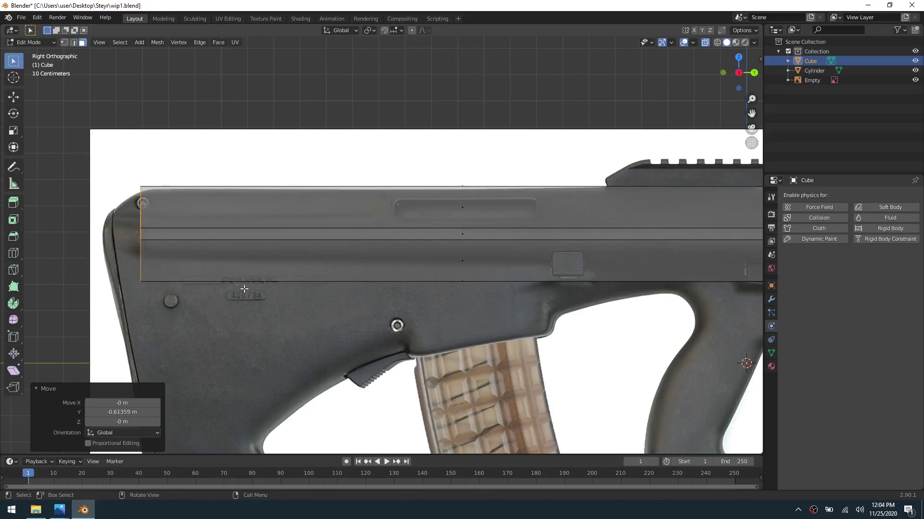
# Step: Scale the rear end to about 0.93, lower it 0.005495 m along Z and move it 0.042127 m forward along Y
pyautogui.press('s')
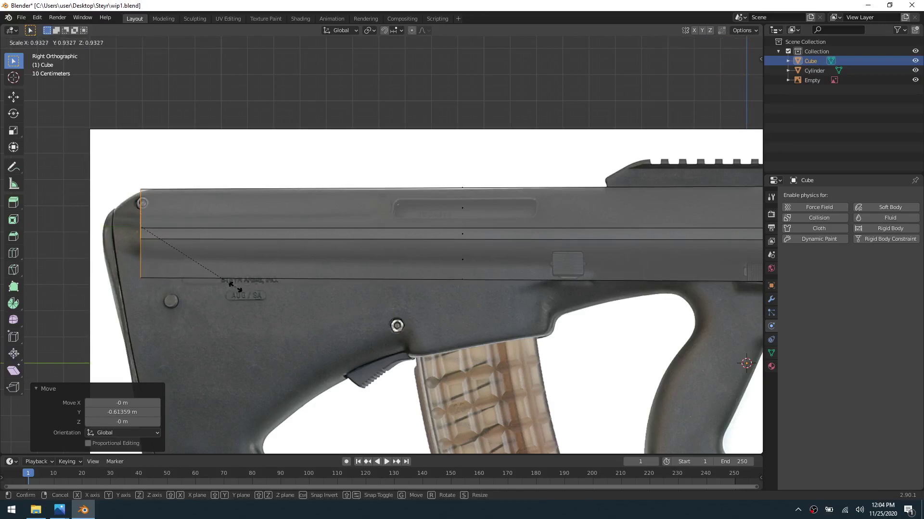
pyautogui.click(236, 288)
pyautogui.press('g')
pyautogui.press('z')
pyautogui.click(237, 288)
pyautogui.press('g')
pyautogui.press('y')
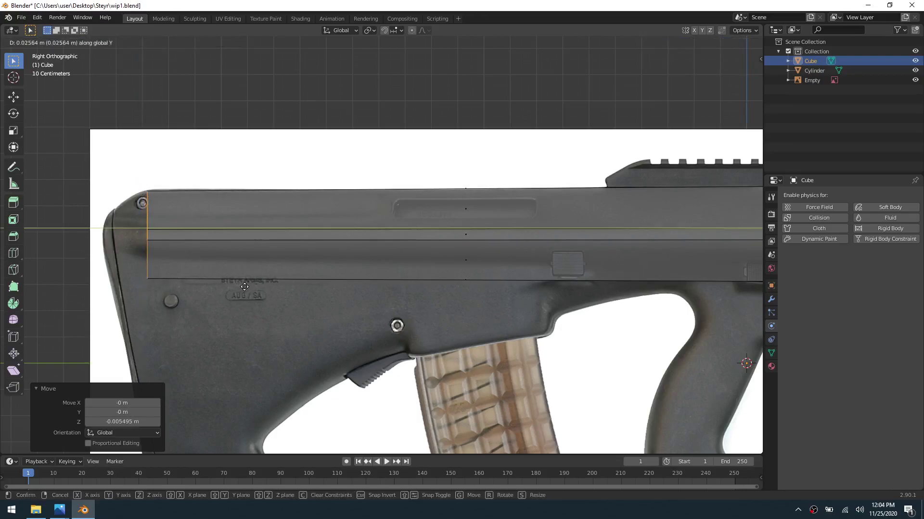
pyautogui.click(249, 286)
# Step: Select the dividing edges at the stock's rear end and dissolve them with Dissolve Edges
pyautogui.keyDown('shift'); pyautogui.moveTo(234, 277); pyautogui.dragTo(304, 257, button='middle'); pyautogui.keyUp('shift')
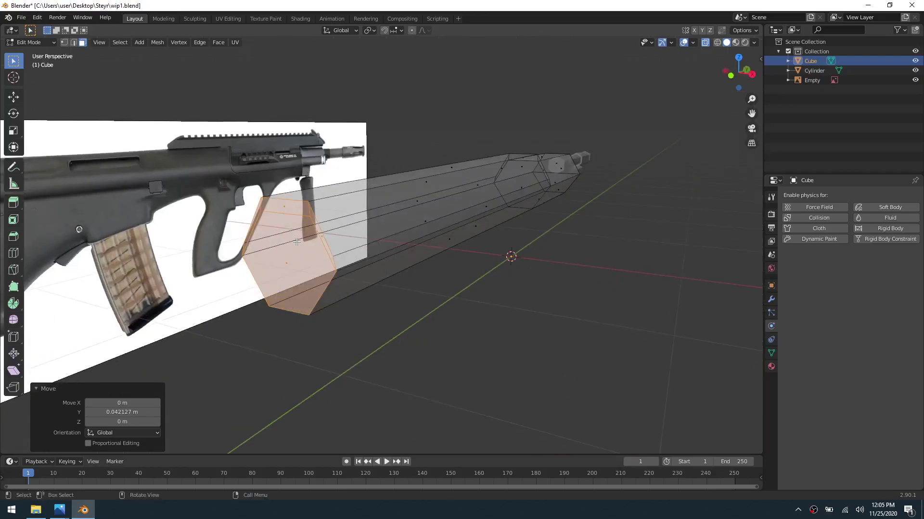
pyautogui.press('2')
pyautogui.click(284, 247)
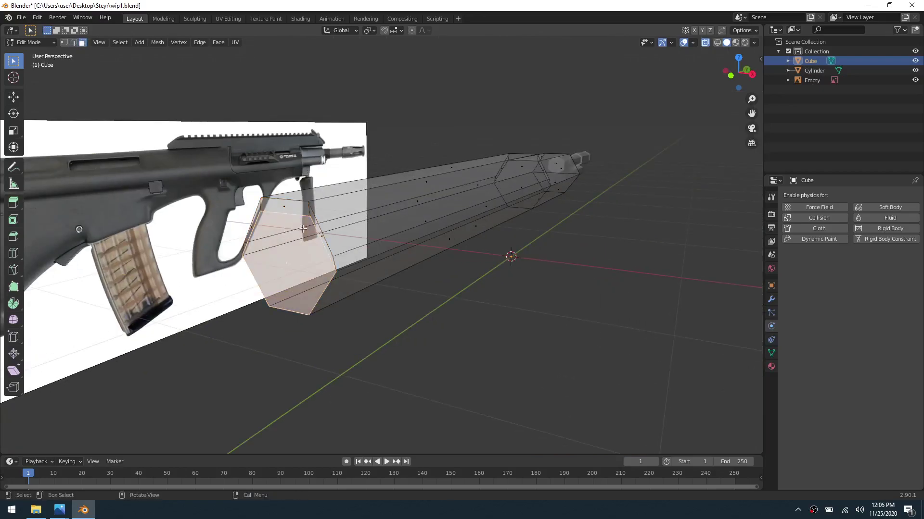
pyautogui.moveTo(301, 228); pyautogui.dragTo(314, 229, button='middle')
pyautogui.keyDown('shift'); pyautogui.click(282, 221); pyautogui.keyUp('shift')
pyautogui.keyDown('shift'); pyautogui.click(326, 214); pyautogui.keyUp('shift')
pyautogui.keyDown('shift'); pyautogui.click(352, 221); pyautogui.keyUp('shift')
pyautogui.press('x')
pyautogui.click(345, 221)
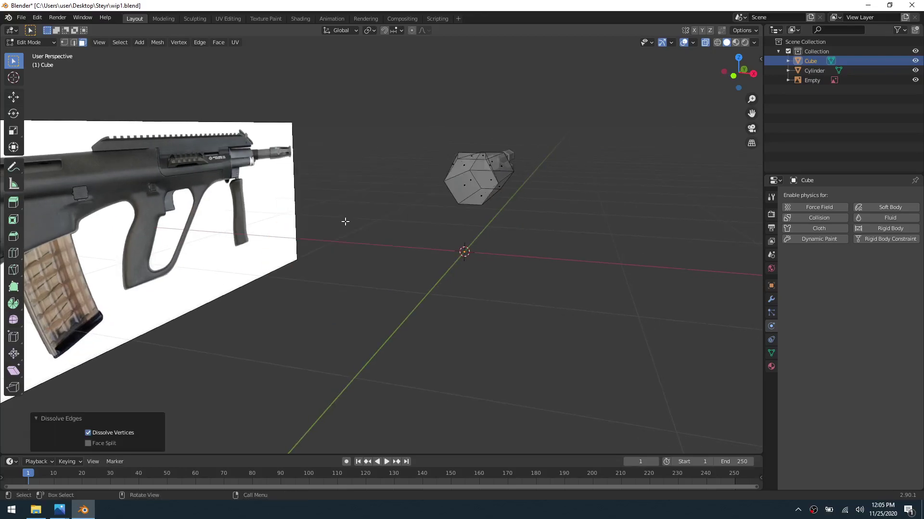
# Step: Undo the last edge dissolve and dissolve only the dividing edges across the stock's rear end face with Dissolve Edges
pyautogui.hotkey('ctrl', 'z')
pyautogui.press('x')
pyautogui.press('Escape')
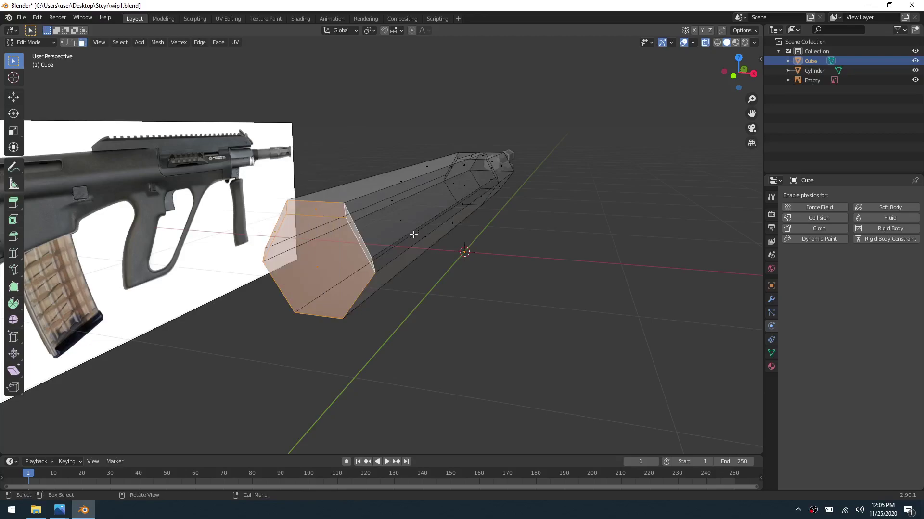
pyautogui.press('2')
pyautogui.click(317, 217)
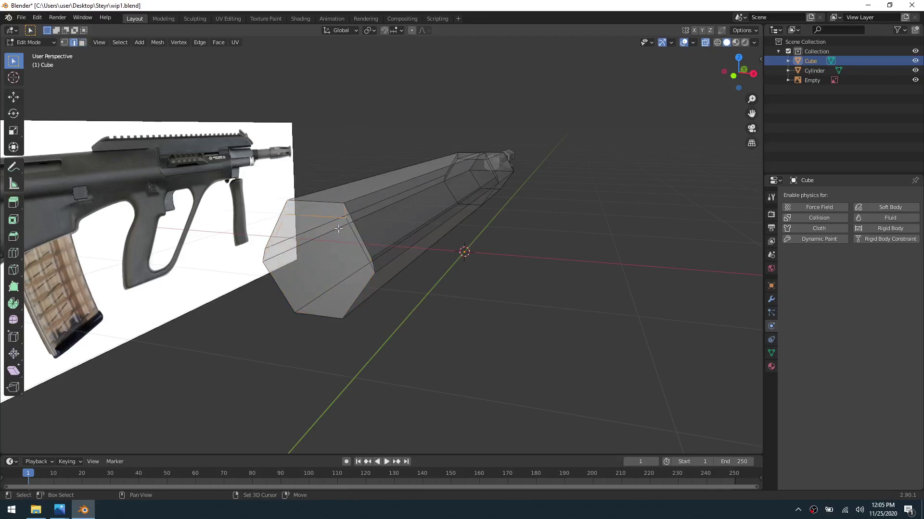
pyautogui.press('x')
pyautogui.click(358, 243)
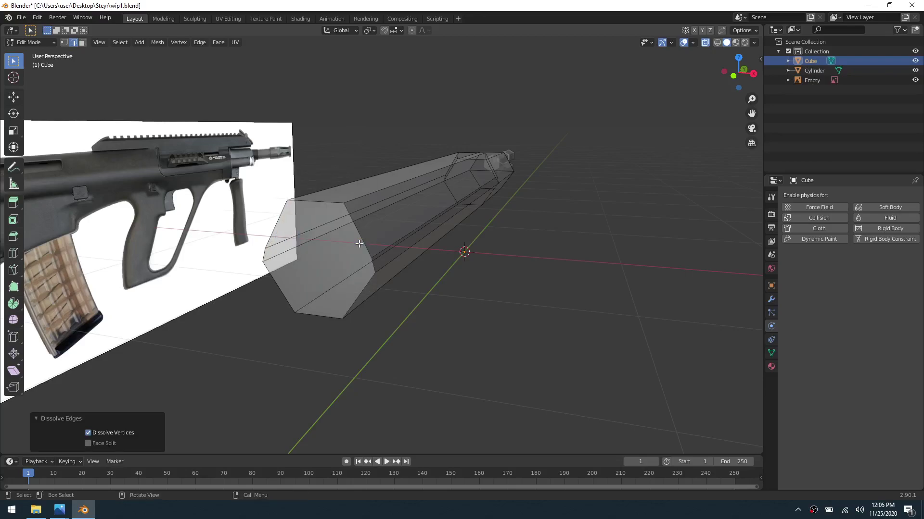
# Step: Select the upper-middle vertices of the stock's rear end in side view and move them back about 0.17 m along Y
pyautogui.press('3')
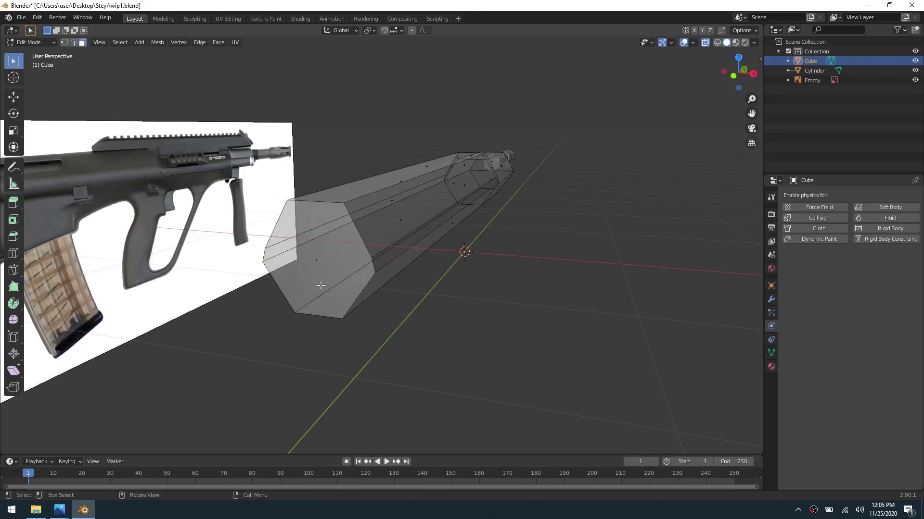
pyautogui.click(323, 266)
pyautogui.moveTo(298, 278); pyautogui.dragTo(234, 277, button='middle')
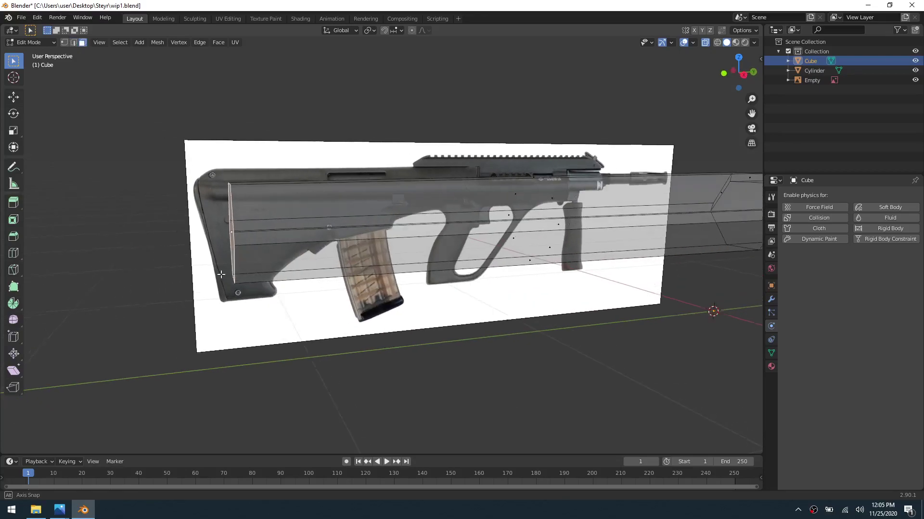
pyautogui.scroll(5, 230, 277)
pyautogui.press('1')
pyautogui.press('a')
pyautogui.keyDown('alt'); pyautogui.click(250, 216); pyautogui.keyUp('alt')
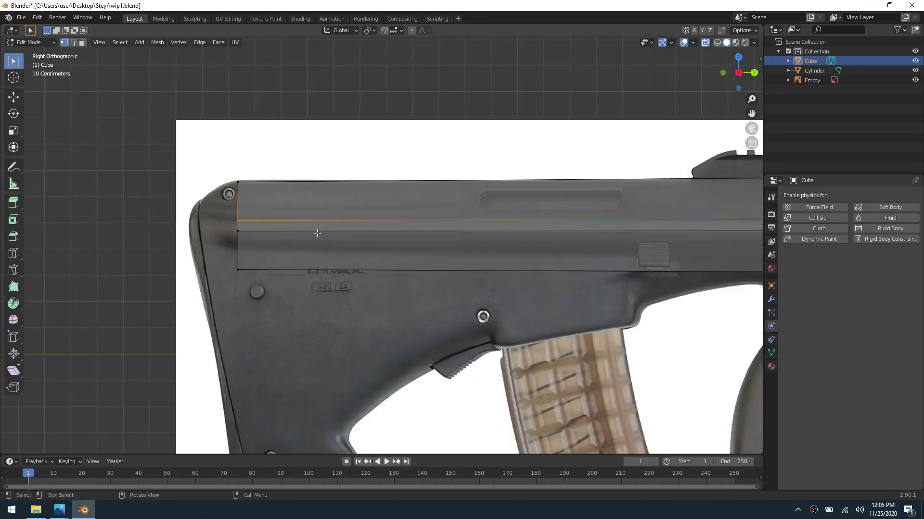
pyautogui.press('g')
pyautogui.press('y')
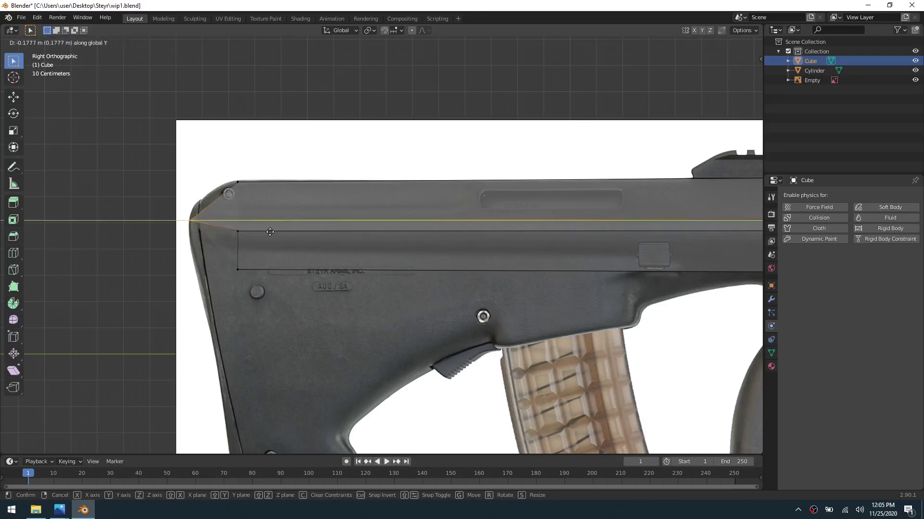
pyautogui.click(272, 232)
# Step: Move the rear end's lower-middle vertices back about 0.17 m along Y and its bottom vertices back to the sloped butt line
pyautogui.keyDown('alt'); pyautogui.click(260, 226); pyautogui.keyUp('alt')
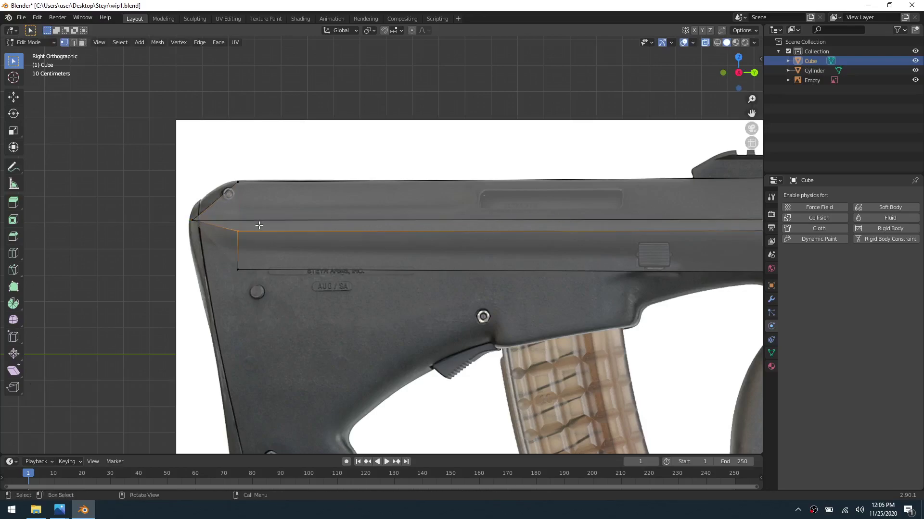
pyautogui.press('g')
pyautogui.press('y')
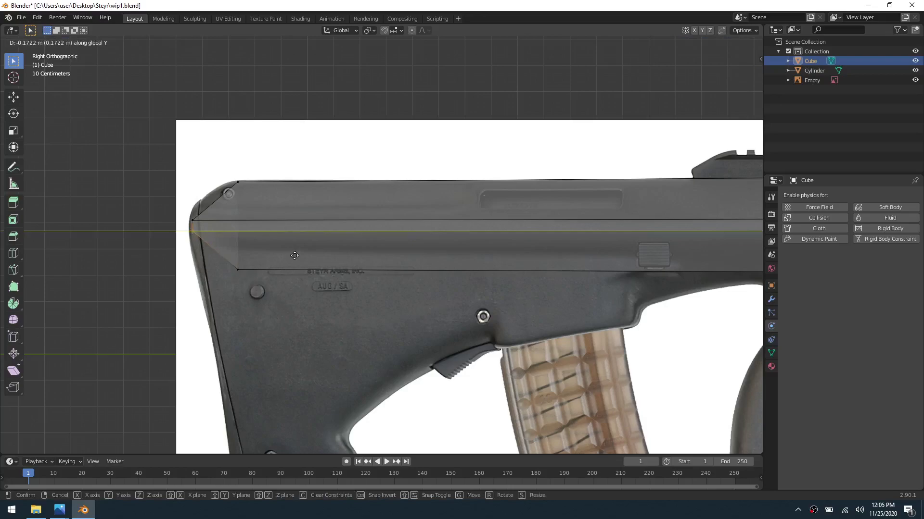
pyautogui.click(293, 256)
pyautogui.keyDown('alt'); pyautogui.click(280, 271); pyautogui.keyUp('alt')
pyautogui.press('g')
pyautogui.press('y')
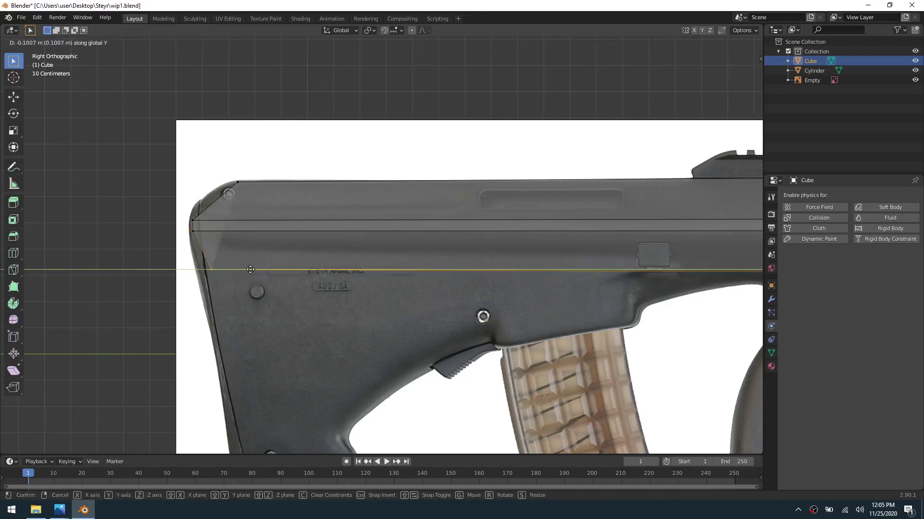
pyautogui.click(244, 269)
# Step: Delete the stock's rear end face, leaving the surrounding side faces in place
pyautogui.moveTo(282, 244); pyautogui.dragTo(303, 278, button='middle')
pyautogui.press('x')
pyautogui.click(284, 234)
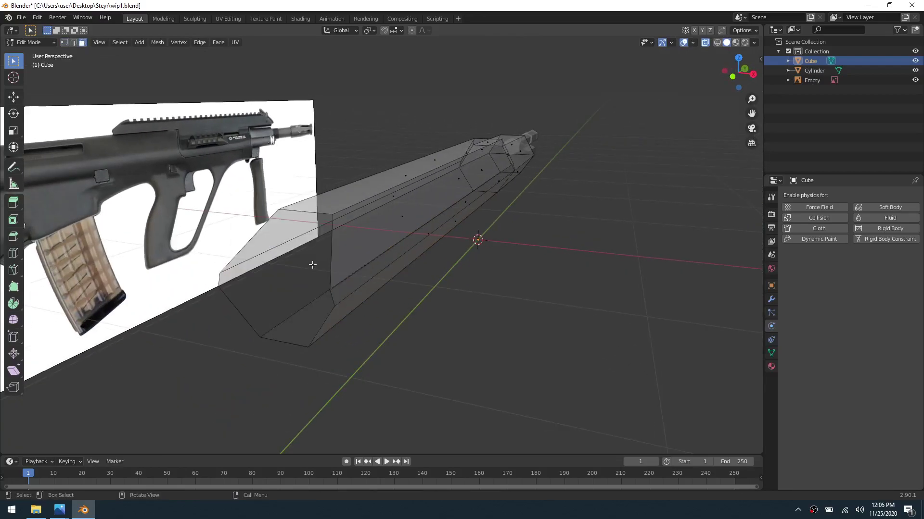
# Step: Examine the body's fit against the reference image along its whole length, from the side and from oblique angles
pyautogui.press('KP_3')
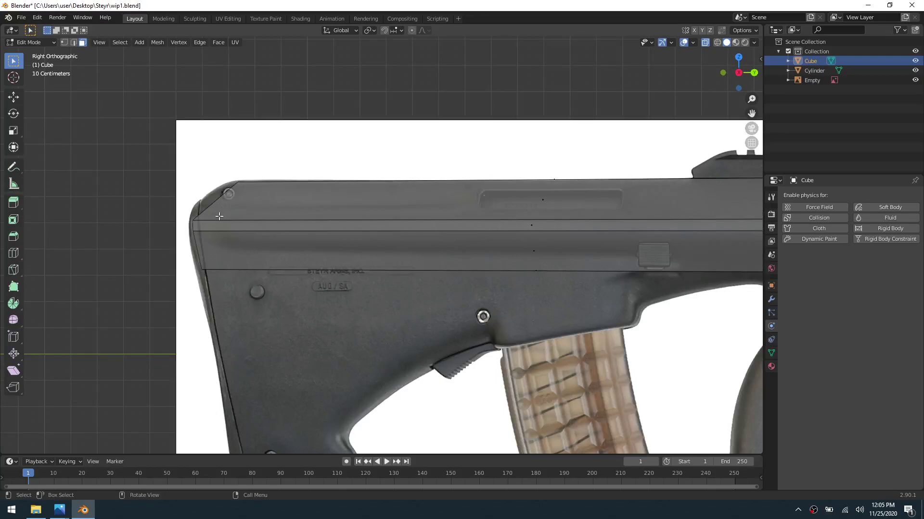
pyautogui.scroll(-4, 390, 238)
pyautogui.keyDown('shift'); pyautogui.moveTo(558, 281); pyautogui.dragTo(457, 266, button='middle'); pyautogui.keyUp('shift')
pyautogui.scroll(4, 457, 266)
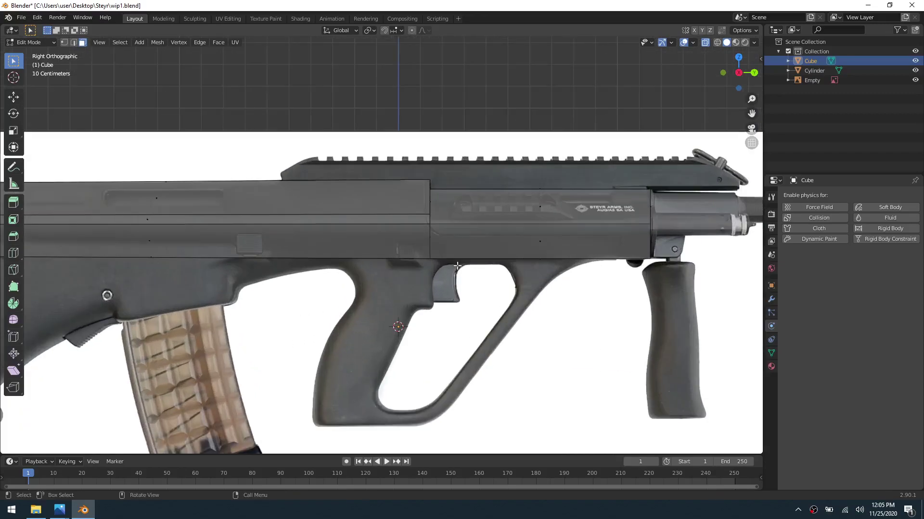
pyautogui.scroll(-6, 429, 272)
pyautogui.moveTo(429, 273); pyautogui.dragTo(523, 265, button='middle')
pyautogui.moveTo(433, 284); pyautogui.dragTo(391, 287, button='middle')
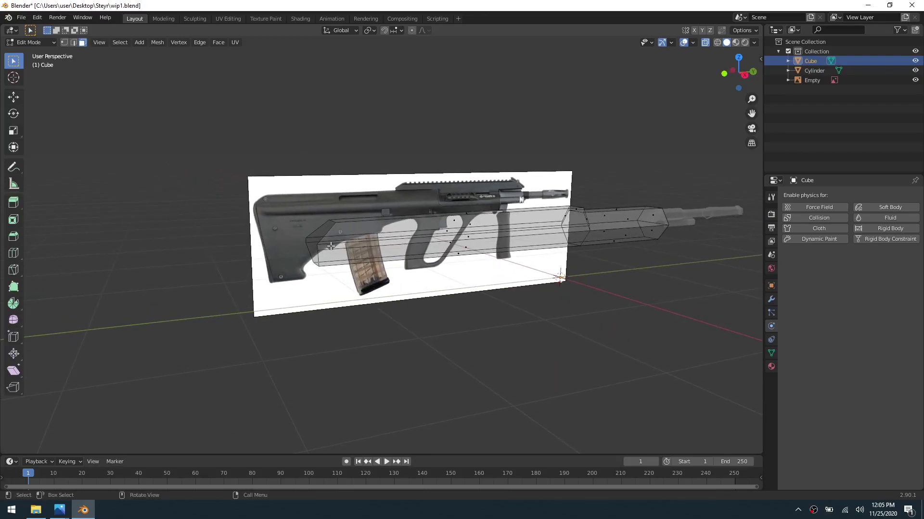
pyautogui.scroll(2, 331, 246)
pyautogui.moveTo(282, 242); pyautogui.dragTo(351, 217, button='middle')
pyautogui.press('KP_3')
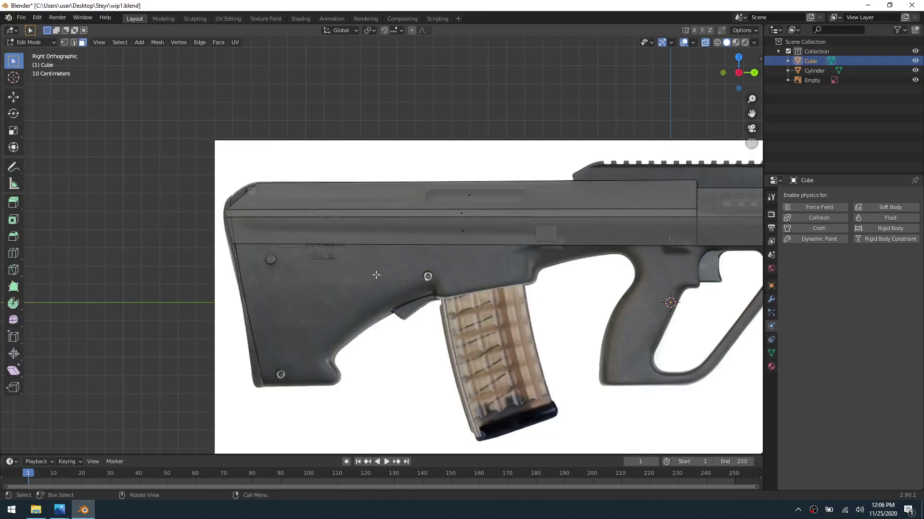
pyautogui.click(461, 244)
pyautogui.keyDown('shift'); pyautogui.moveTo(454, 287); pyautogui.dragTo(355, 253, button='middle'); pyautogui.keyUp('shift')
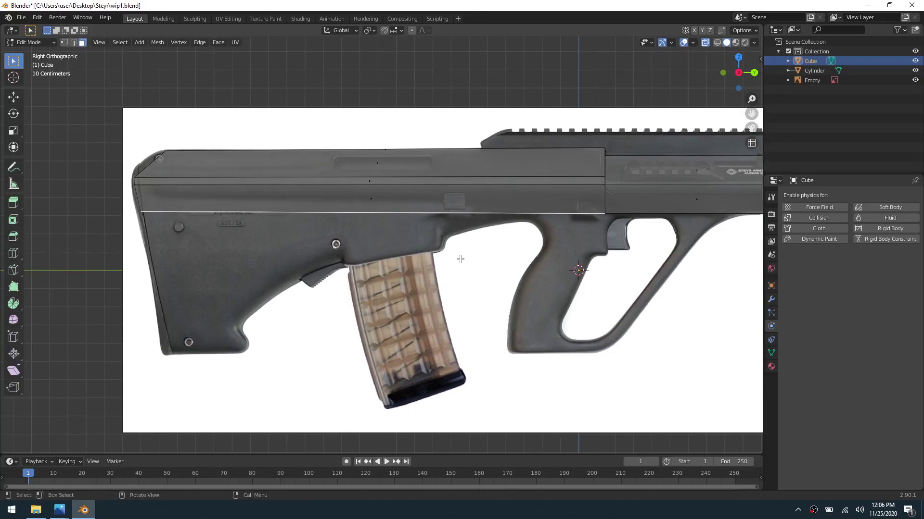
pyautogui.hotkey('ctrl', 'r')
pyautogui.click(521, 214)
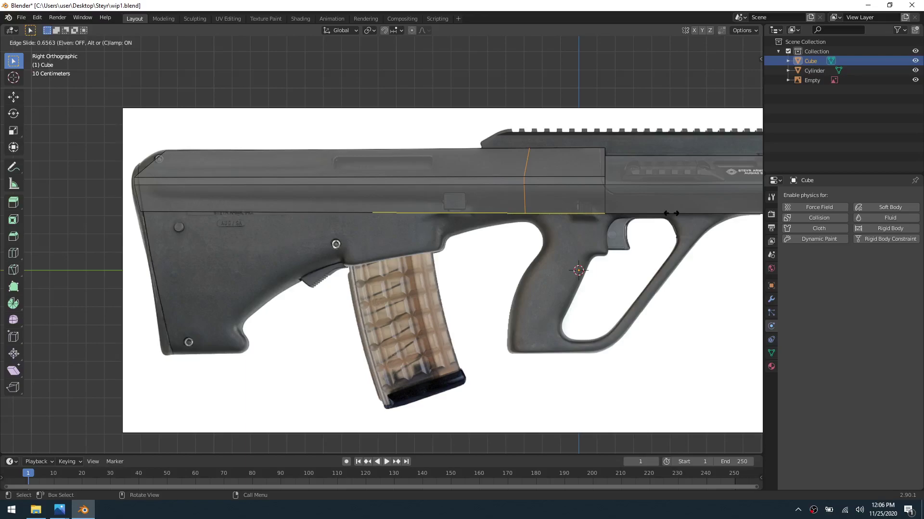
pyautogui.rightClick(671, 213)
pyautogui.hotkey('ctrl', 'z')
pyautogui.hotkey('ctrl', 'z')
# Step: Select the bottom vertices where the stock meets the front section and lower them 0.01055 m along Z
pyautogui.press('1')
pyautogui.moveTo(561, 236); pyautogui.dragTo(609, 211)
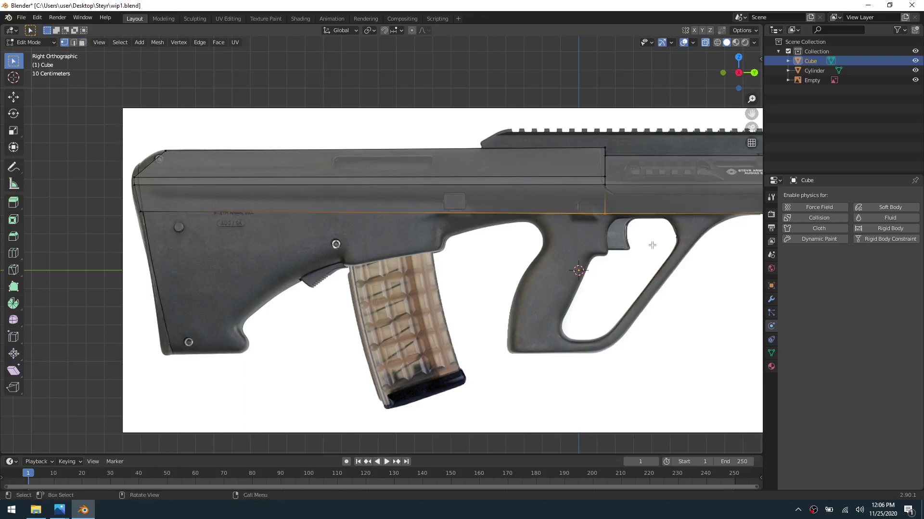
pyautogui.press('g')
pyautogui.press('z')
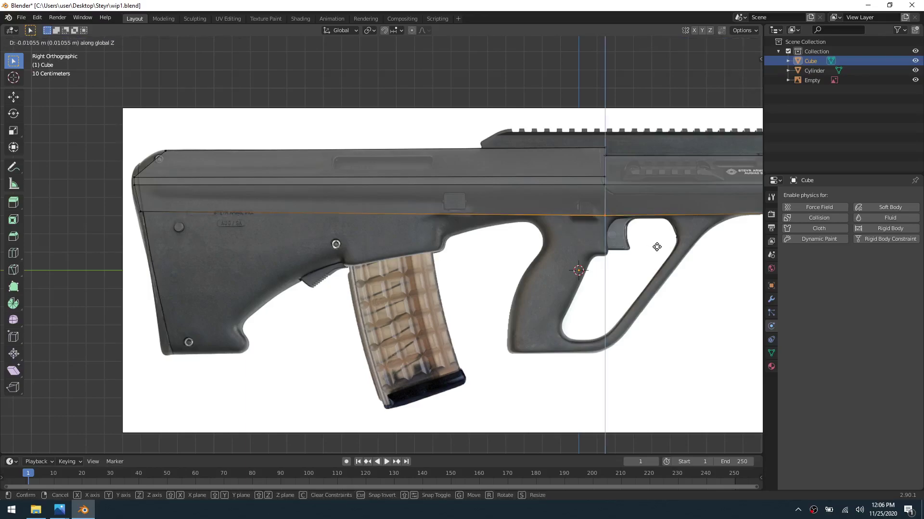
pyautogui.click(657, 246)
pyautogui.keyDown('shift'); pyautogui.moveTo(656, 247); pyautogui.dragTo(563, 247, button='middle'); pyautogui.keyUp('shift')
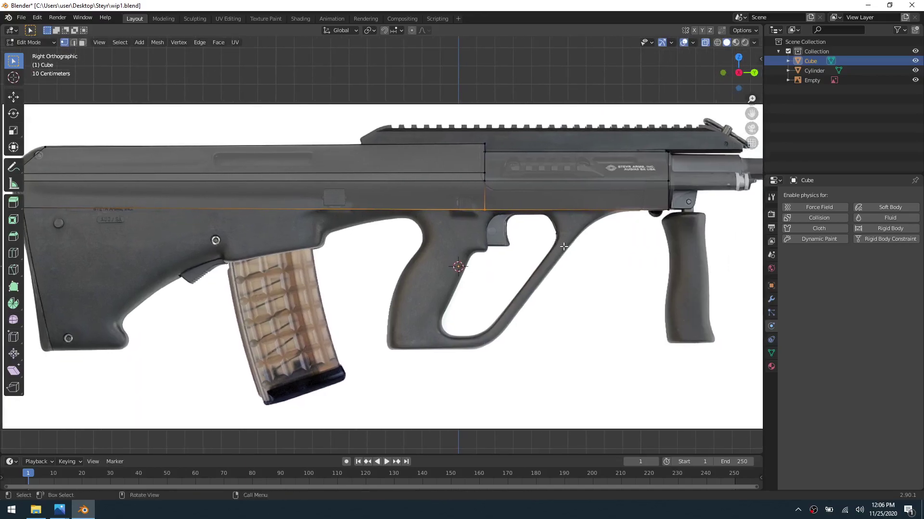
# Step: Add a loop cut across the stock section and slide it forward to just behind the pistol grip
pyautogui.hotkey('ctrl', 'r')
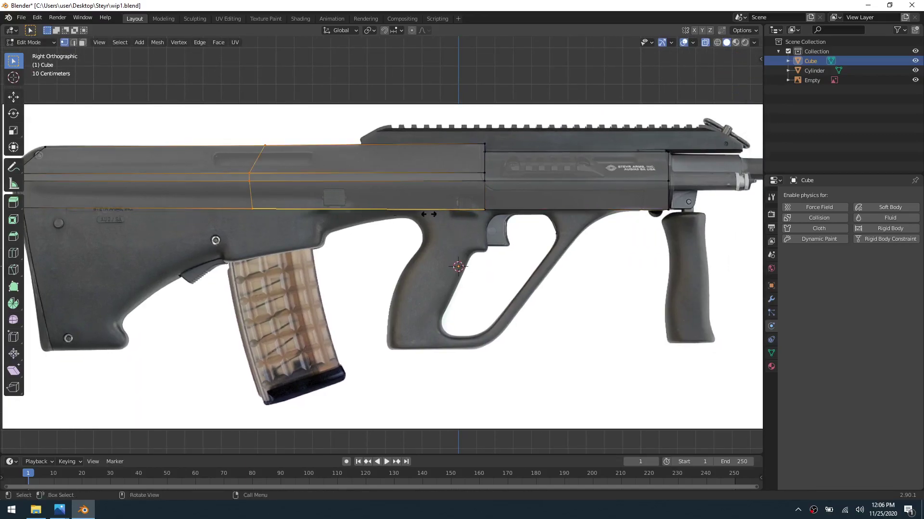
pyautogui.click(430, 211)
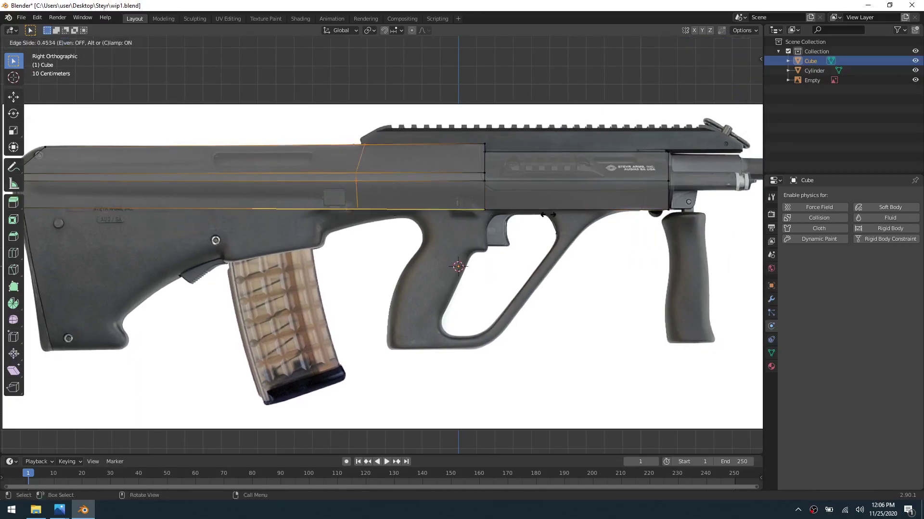
pyautogui.click(580, 214)
pyautogui.click(379, 232)
pyautogui.keyDown('alt'); pyautogui.click(198, 209); pyautogui.keyUp('alt')
pyautogui.keyDown('alt'); pyautogui.keyDown('shift'); pyautogui.click(466, 212); pyautogui.keyUp('shift'); pyautogui.keyUp('alt')
pyautogui.keyDown('alt'); pyautogui.keyDown('shift'); pyautogui.click(571, 211); pyautogui.keyUp('shift'); pyautogui.keyUp('alt')
pyautogui.rightClick(584, 228)
pyautogui.click(654, 262)
# Step: Add a centred loop cut to the front section above the trigger guard and bevel it to a width of about 0.166 m
pyautogui.hotkey('ctrl', 'r')
pyautogui.scroll(1, 572, 215)
pyautogui.scroll(-1, 573, 215)
pyautogui.click(575, 215)
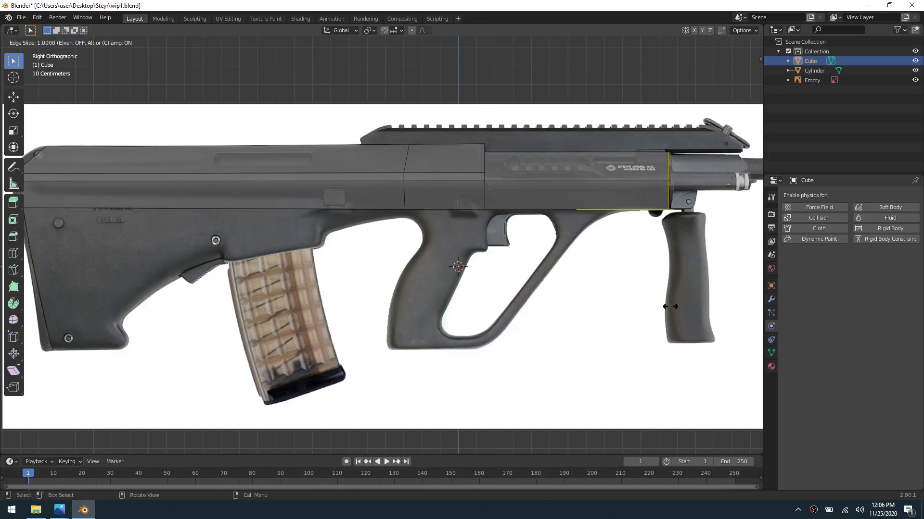
pyautogui.rightClick(572, 278)
pyautogui.hotkey('ctrl', 'b')
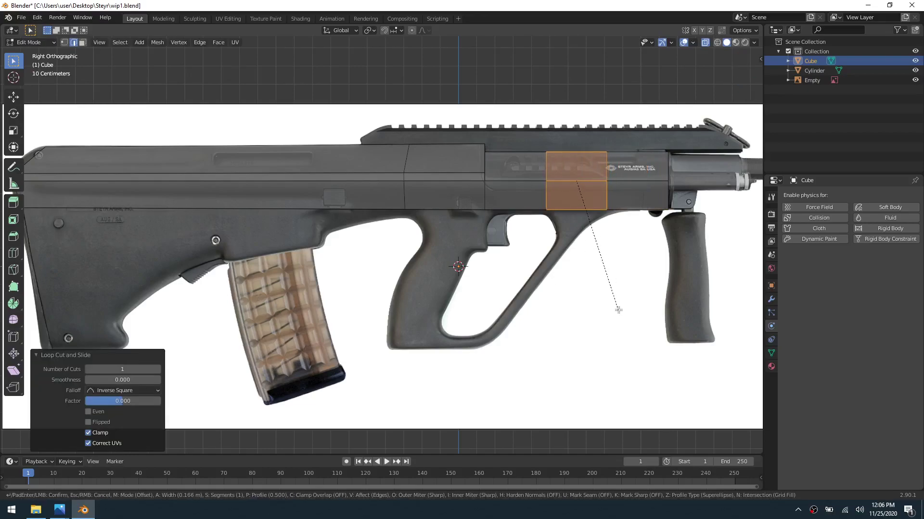
pyautogui.click(617, 310)
pyautogui.press('3')
# Step: Select the two bottom faces of the stock section and extrude them 0.03694 m downward along their normal
pyautogui.keyDown('shift'); pyautogui.moveTo(358, 273); pyautogui.dragTo(449, 273, button='middle'); pyautogui.keyUp('shift')
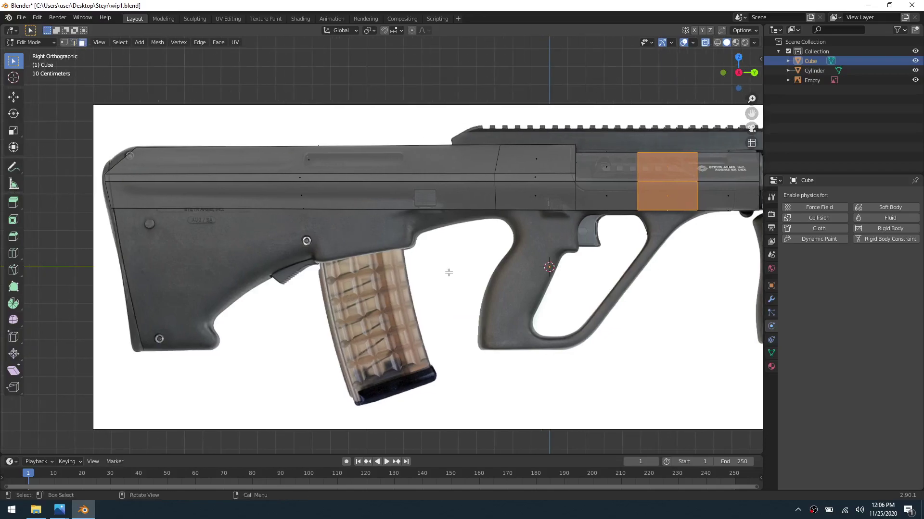
pyautogui.click(532, 214)
pyautogui.keyDown('alt'); pyautogui.keyDown('shift'); pyautogui.click(326, 213); pyautogui.keyUp('shift'); pyautogui.keyUp('alt')
pyautogui.press('g')
pyautogui.press('z')
pyautogui.press('z')
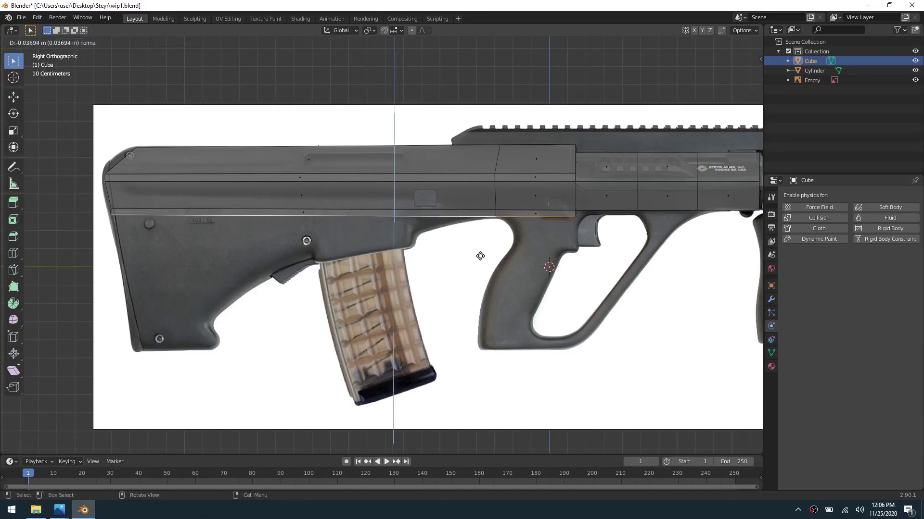
pyautogui.click(480, 256)
# Step: Extrude the bottom face of the front section's middle segment 0.0633 m downward along its normal
pyautogui.click(666, 212)
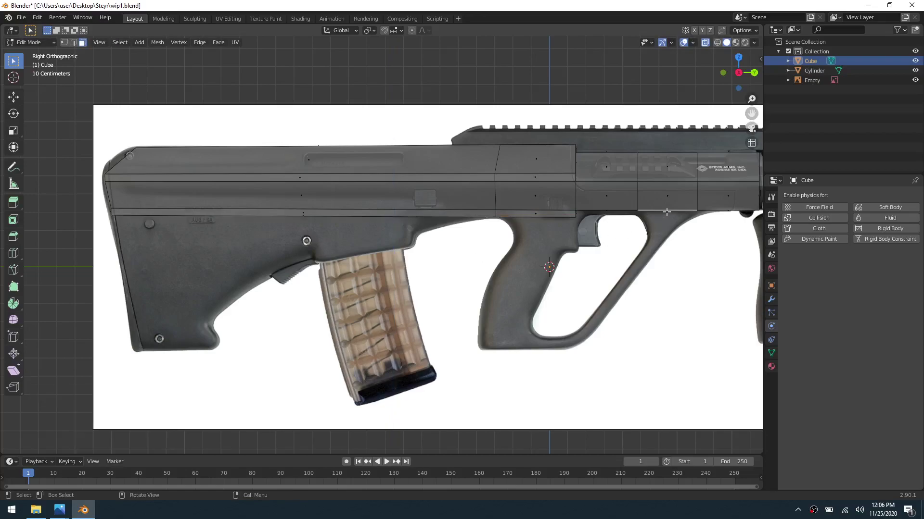
pyautogui.press('g')
pyautogui.press('z')
pyautogui.press('z')
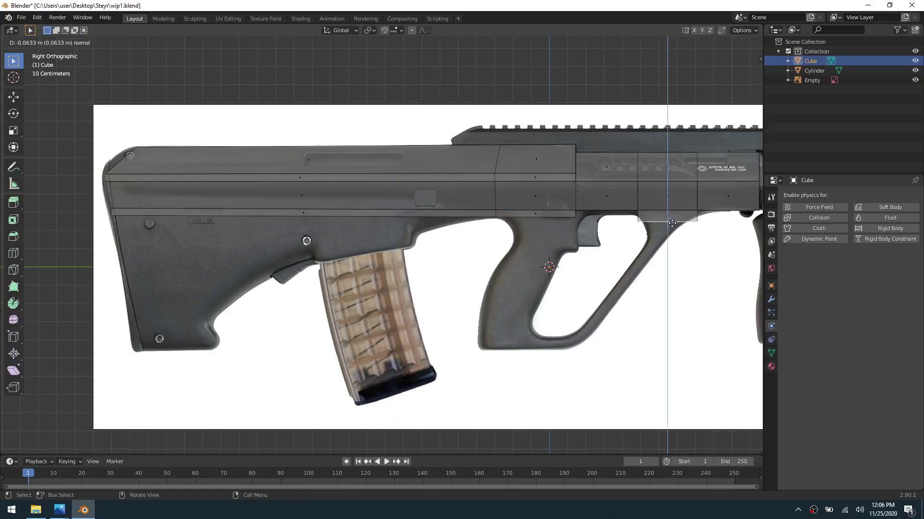
pyautogui.click(672, 224)
# Step: Move the vertices at the upper front corner of the small front extrusion forward along Y
pyautogui.press('1')
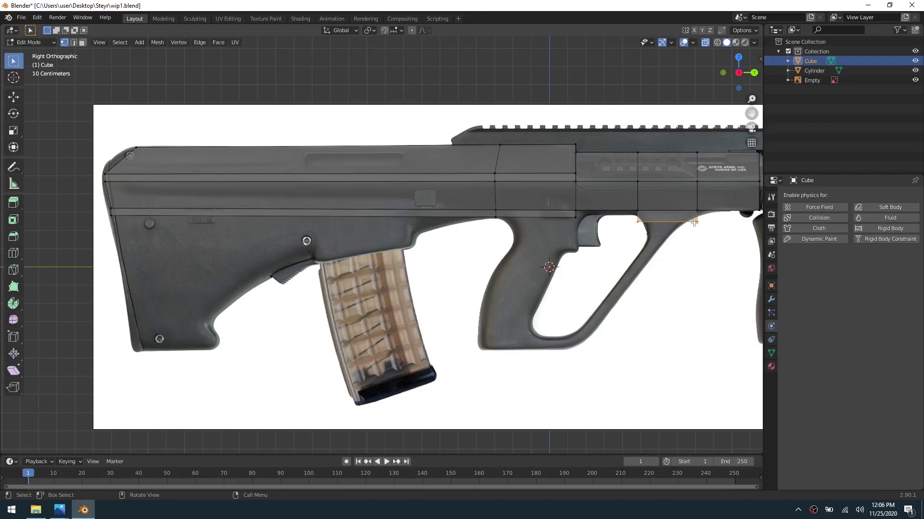
pyautogui.click(699, 213)
pyautogui.press('g')
pyautogui.press('y')
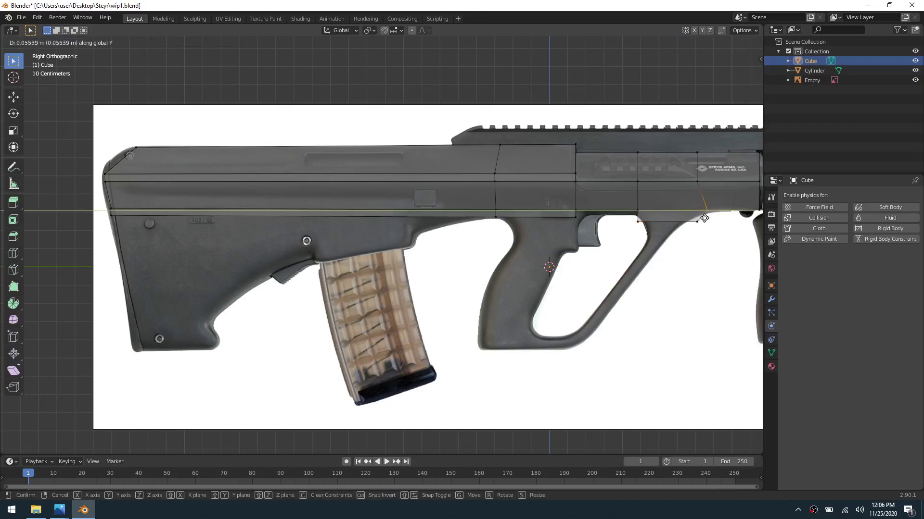
pyautogui.click(703, 219)
# Step: Move the front extrusion's lower front corner -0.071213 m in Y and 0.01055 m in Z, and its lower rear corner forward along Y
pyautogui.click(699, 223)
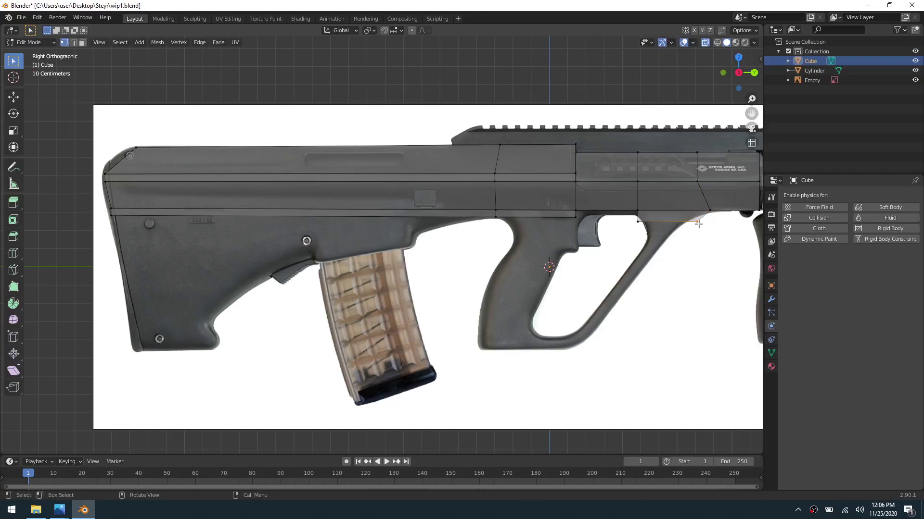
pyautogui.press('g')
pyautogui.click(650, 225)
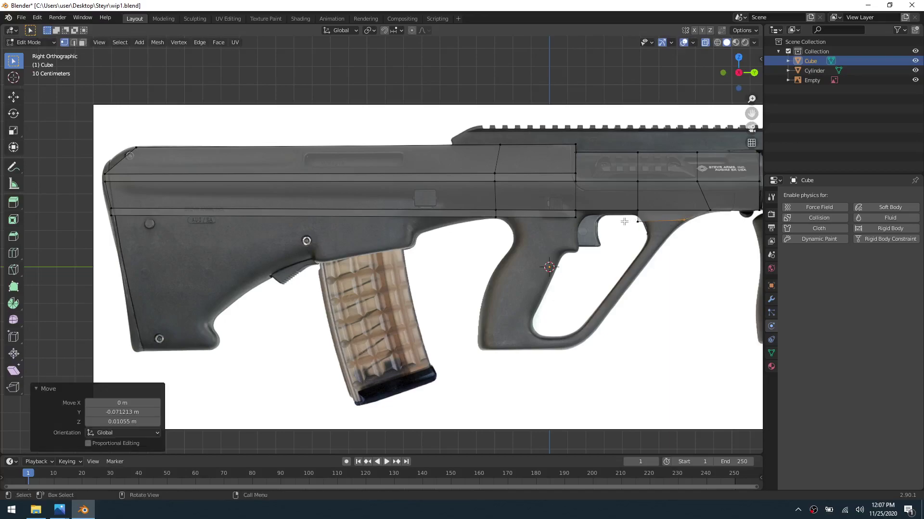
pyautogui.press('g')
pyautogui.press('y')
pyautogui.click(631, 228)
pyautogui.press('3')
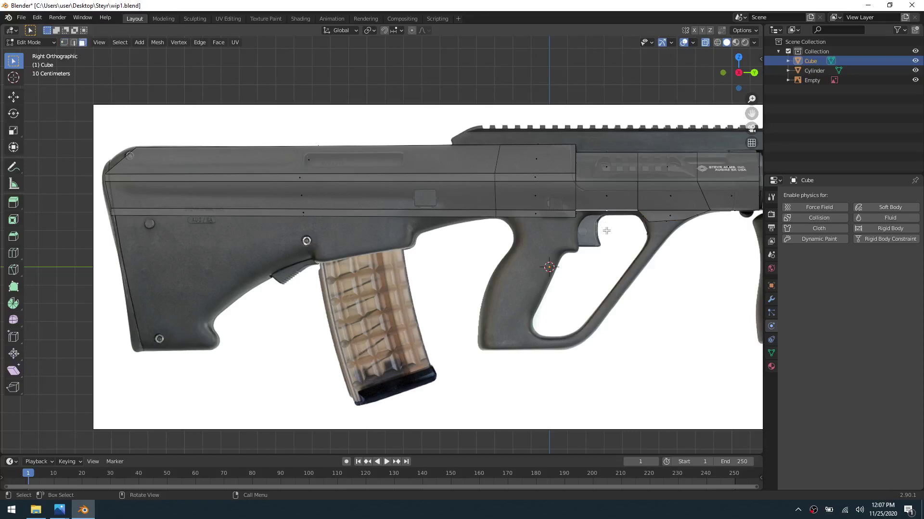
# Step: Select the facing end faces of the stock extrusion and the front extrusion and delete them
pyautogui.moveTo(608, 229); pyautogui.dragTo(563, 222, button='middle')
pyautogui.moveTo(602, 183); pyautogui.dragTo(542, 213, button='middle')
pyautogui.click(515, 221)
pyautogui.keyDown('shift'); pyautogui.click(414, 220); pyautogui.keyUp('shift')
pyautogui.press('x')
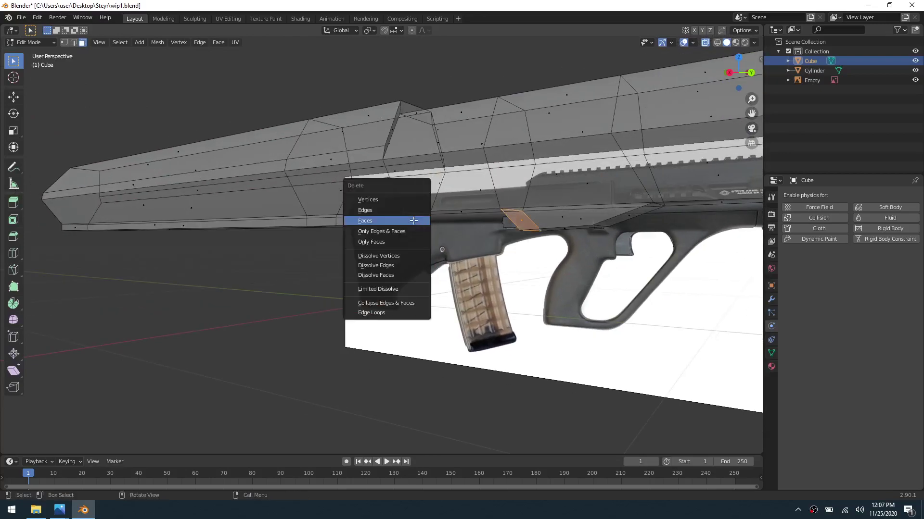
pyautogui.click(414, 221)
pyautogui.press('2')
pyautogui.keyDown('alt'); pyautogui.click(413, 225); pyautogui.keyUp('alt')
pyautogui.keyDown('alt'); pyautogui.keyDown('shift'); pyautogui.click(514, 223); pyautogui.keyUp('shift'); pyautogui.keyUp('alt')
pyautogui.moveTo(508, 234); pyautogui.dragTo(443, 235, button='middle')
pyautogui.keyDown('shift'); pyautogui.click(615, 171); pyautogui.keyUp('shift')
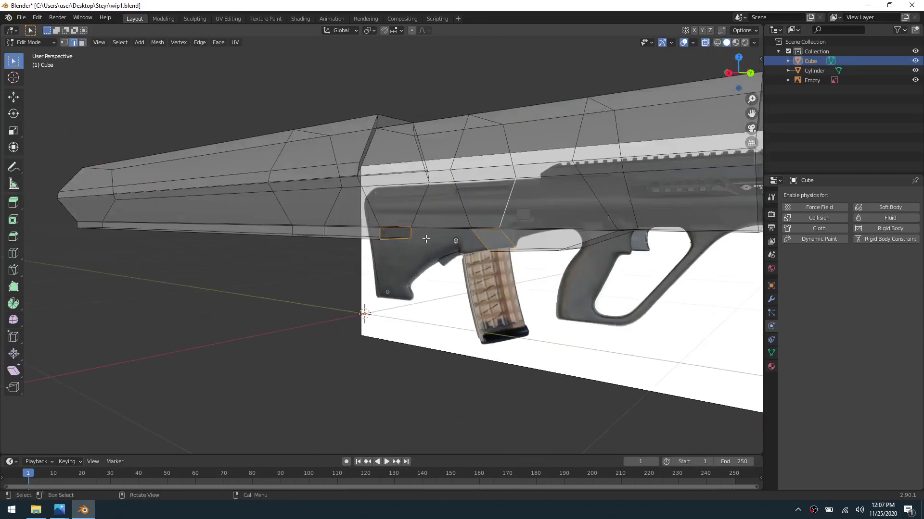
pyautogui.hotkey('alt', 'a')
# Step: Fill the gap between the open ends of the stock extrusion and the front extrusion on the body's underside with a face
pyautogui.hotkey('alt', 'z')
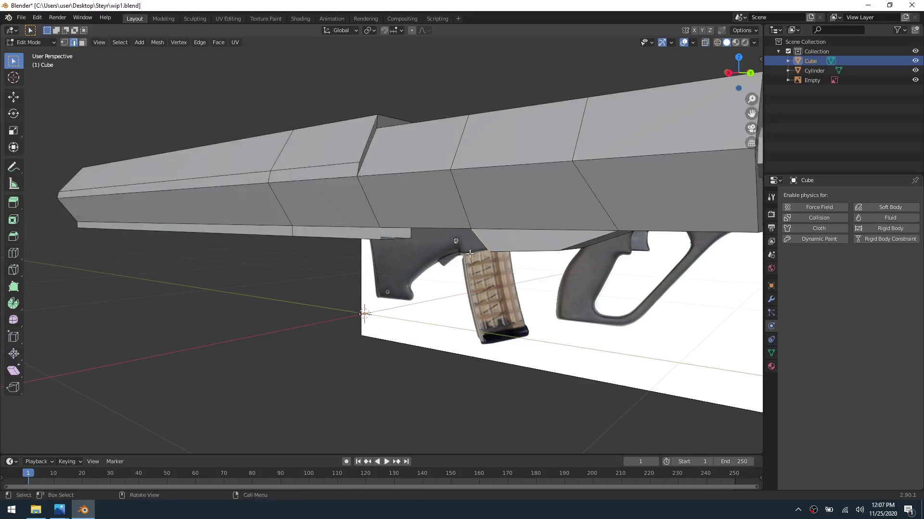
pyautogui.click(413, 233)
pyautogui.moveTo(427, 242); pyautogui.dragTo(403, 195, button='middle')
pyautogui.keyDown('shift'); pyautogui.moveTo(387, 120); pyautogui.dragTo(325, 319, button='middle'); pyautogui.keyUp('shift')
pyautogui.click(363, 306)
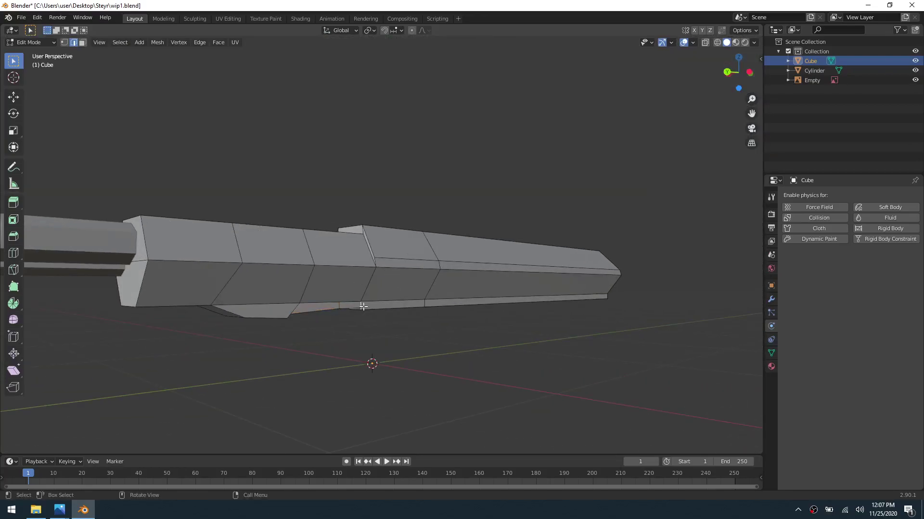
pyautogui.press('f')
pyautogui.moveTo(313, 322); pyautogui.dragTo(455, 297, button='middle')
pyautogui.moveTo(390, 274); pyautogui.dragTo(596, 279, button='middle')
pyautogui.hotkey('alt', 'z')
# Step: Move the stock's lower rear corner vertices 0.065938 m in Y and -0.35387 m in Z along the reference's butt edge
pyautogui.keyDown('shift'); pyautogui.moveTo(404, 301); pyautogui.dragTo(518, 288, button='middle'); pyautogui.keyUp('shift')
pyautogui.press('1')
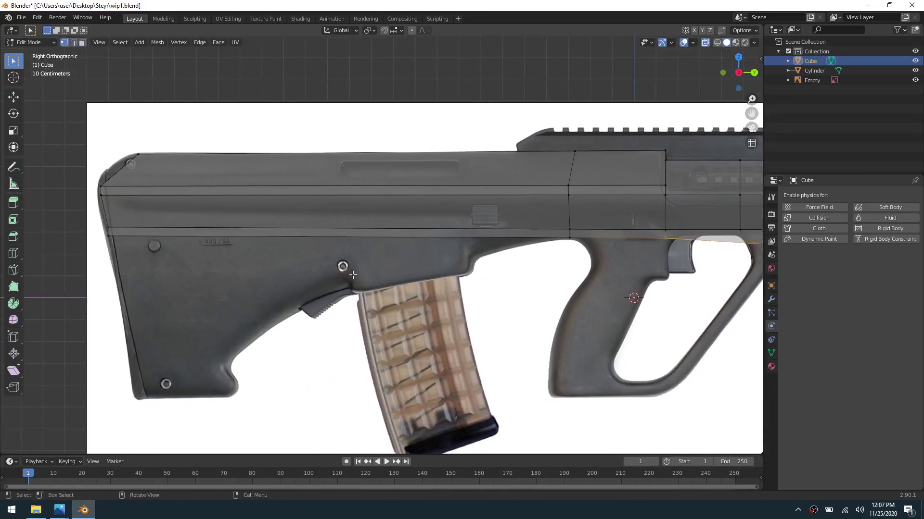
pyautogui.keyDown('shift'); pyautogui.click(114, 235); pyautogui.keyUp('shift')
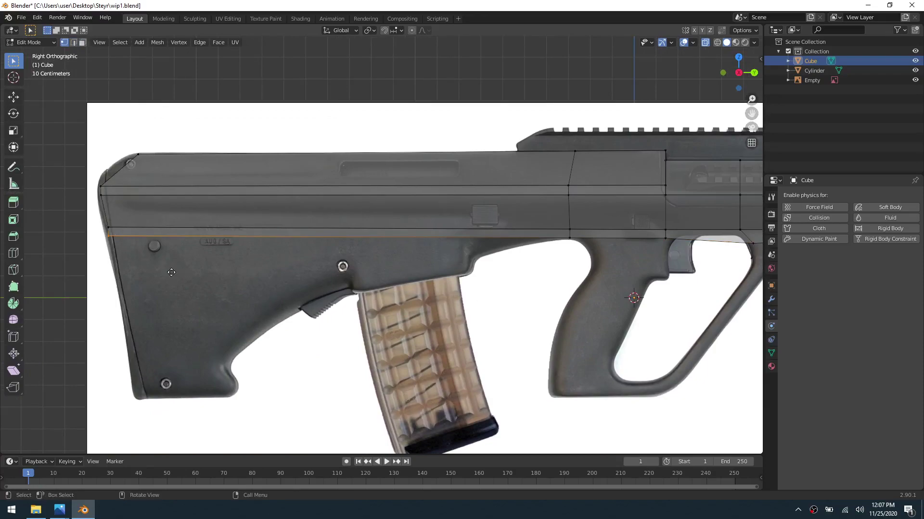
pyautogui.press('g')
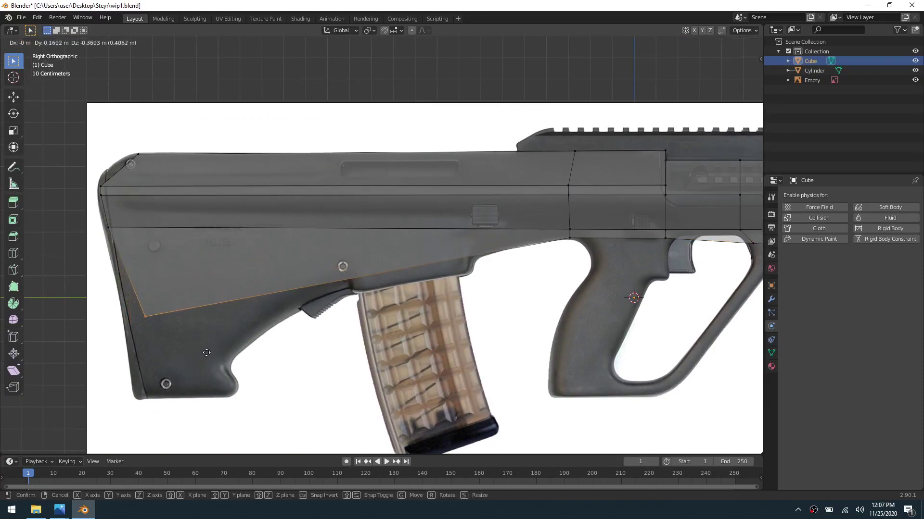
pyautogui.click(191, 351)
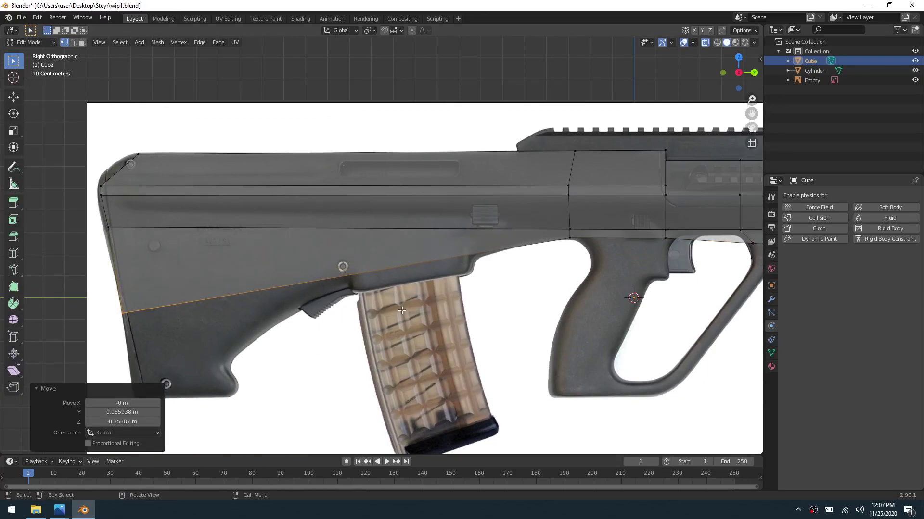
# Step: Add two vertical edge loops through the stock, one at the magazine well's rear edge and one at its front edge with factor 0.105
pyautogui.hotkey('ctrl', 'r')
pyautogui.click(294, 288)
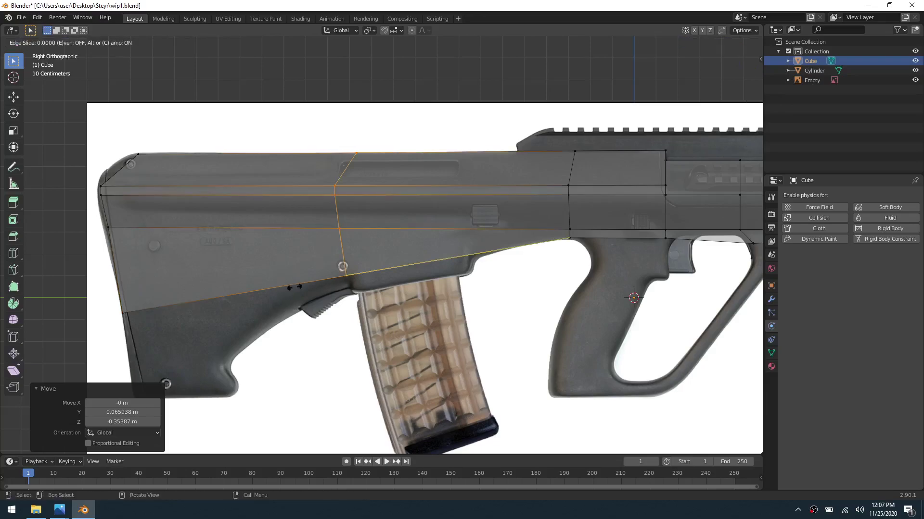
pyautogui.click(294, 287)
pyautogui.hotkey('ctrl', 'r')
pyautogui.click(455, 252)
pyautogui.click(454, 252)
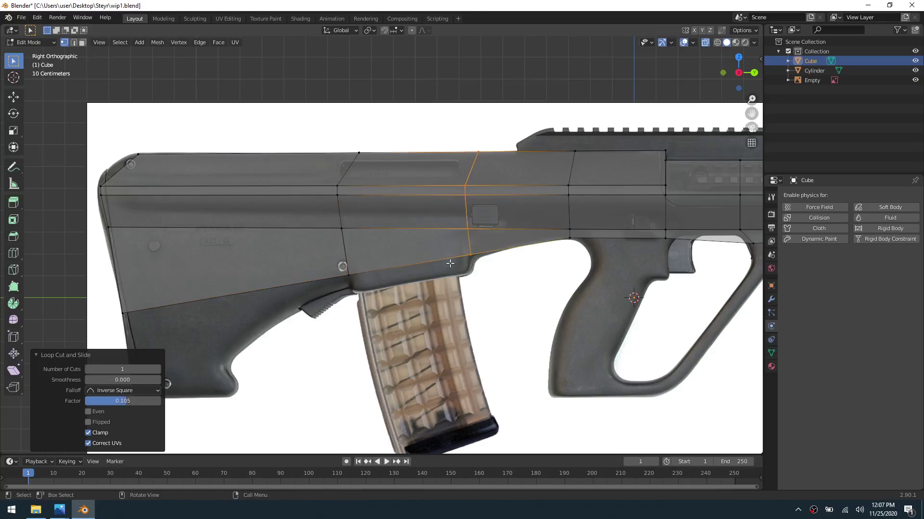
# Step: Extrude the stock's bottom face between the two magazine well loops 0.079878 m downward along its normal
pyautogui.keyDown('shift'); pyautogui.moveTo(334, 303); pyautogui.dragTo(365, 279, button='middle'); pyautogui.keyUp('shift')
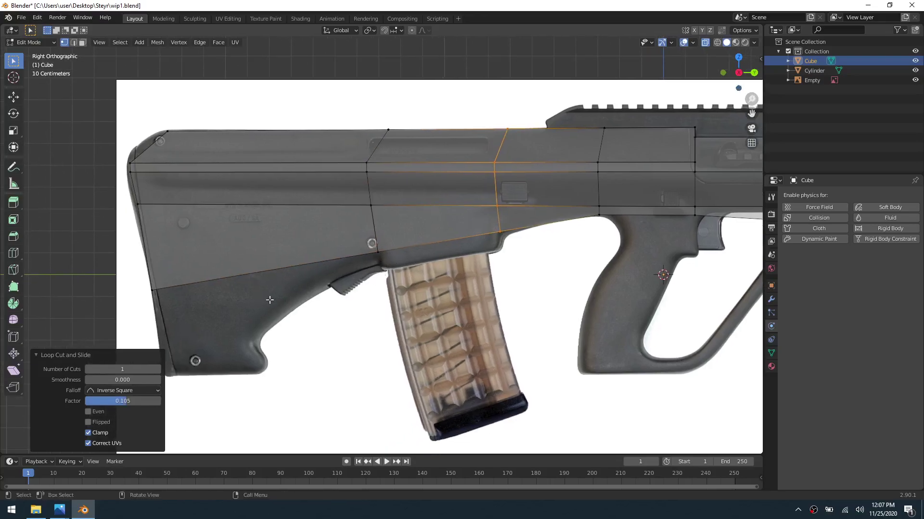
pyautogui.press('3')
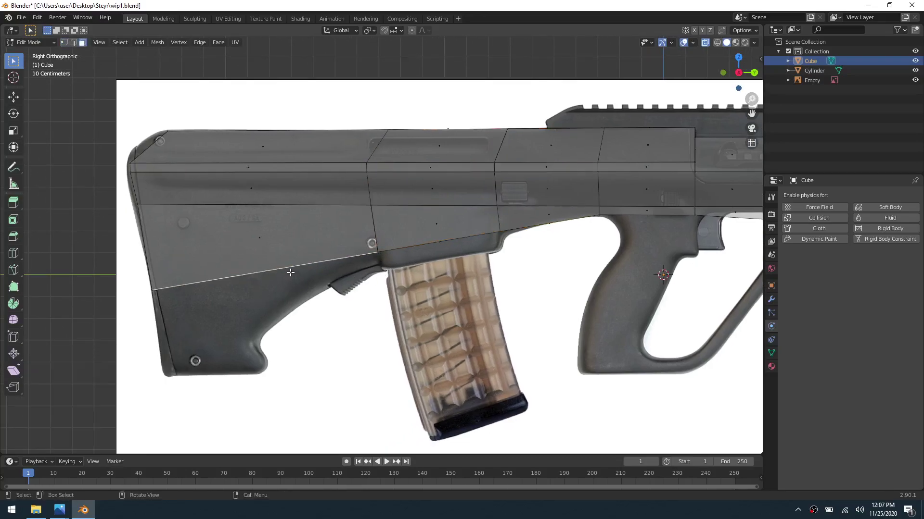
pyautogui.press('1')
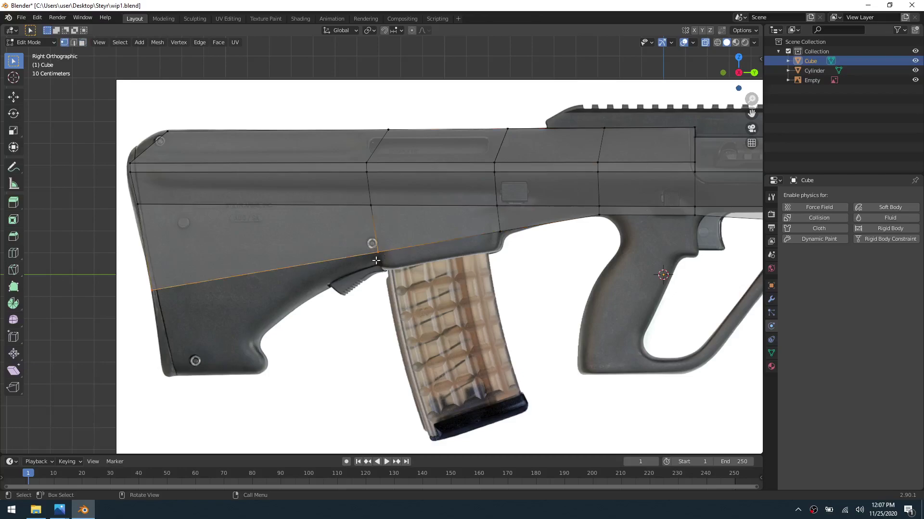
pyautogui.click(379, 257)
pyautogui.keyDown('shift'); pyautogui.click(502, 233); pyautogui.keyUp('shift')
pyautogui.press('3')
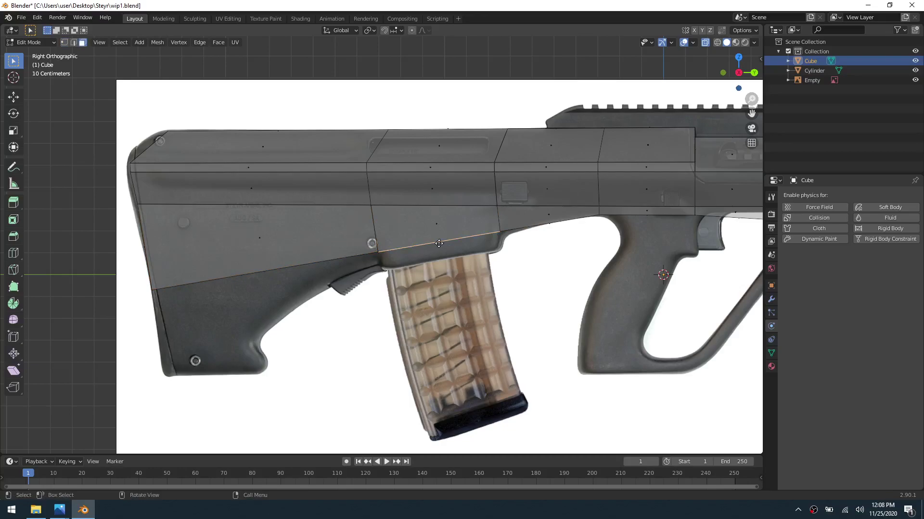
pyautogui.press('e')
pyautogui.click(444, 260)
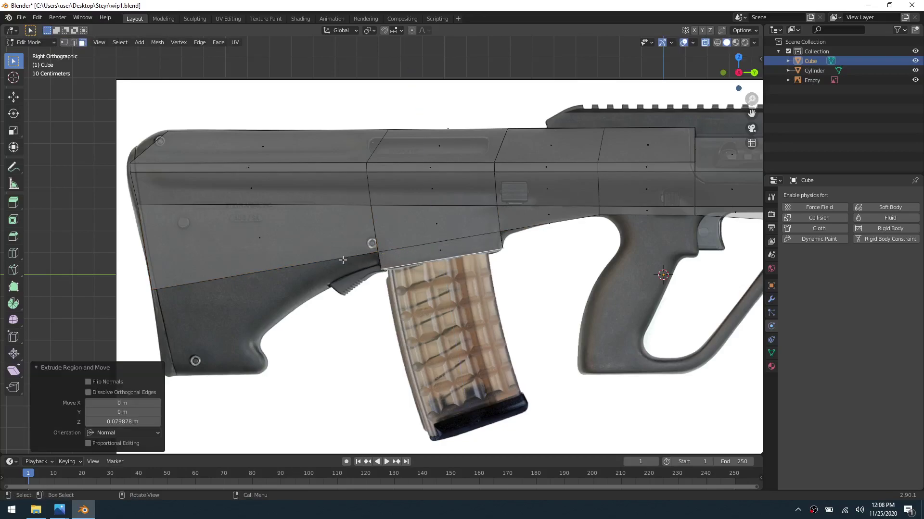
# Step: Extrude the bottom face of the stock's rear segment 0.38729 m downward along its normal
pyautogui.click(261, 275)
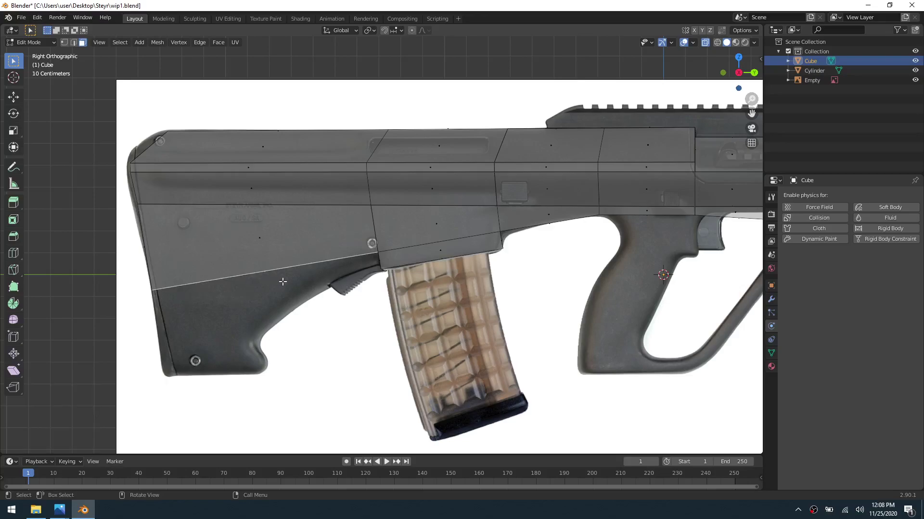
pyautogui.press('e')
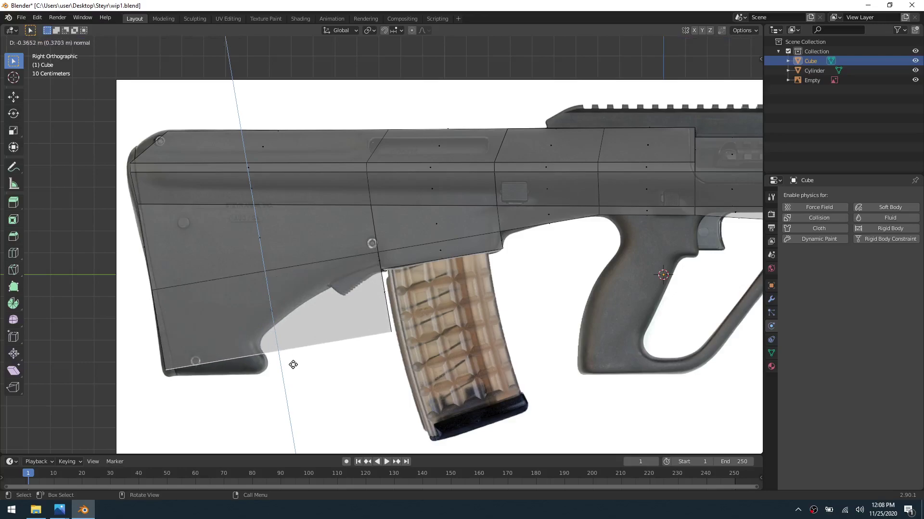
pyautogui.click(291, 367)
# Step: Cut two neighbouring vertical edge loops through the rear stock segment near the butt's toe, the second with factor -0.818
pyautogui.keyDown('shift'); pyautogui.moveTo(337, 347); pyautogui.dragTo(409, 342, button='middle'); pyautogui.keyUp('shift')
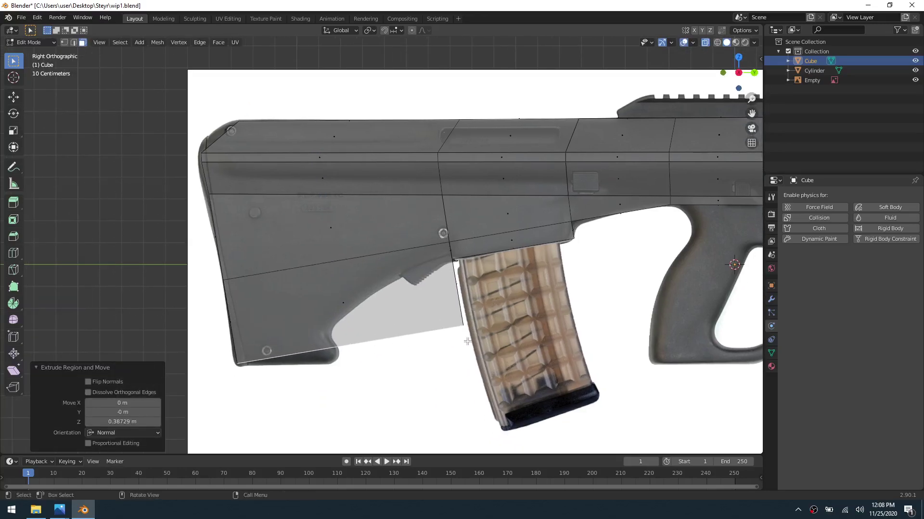
pyautogui.hotkey('ctrl', 'r')
pyautogui.click(335, 332)
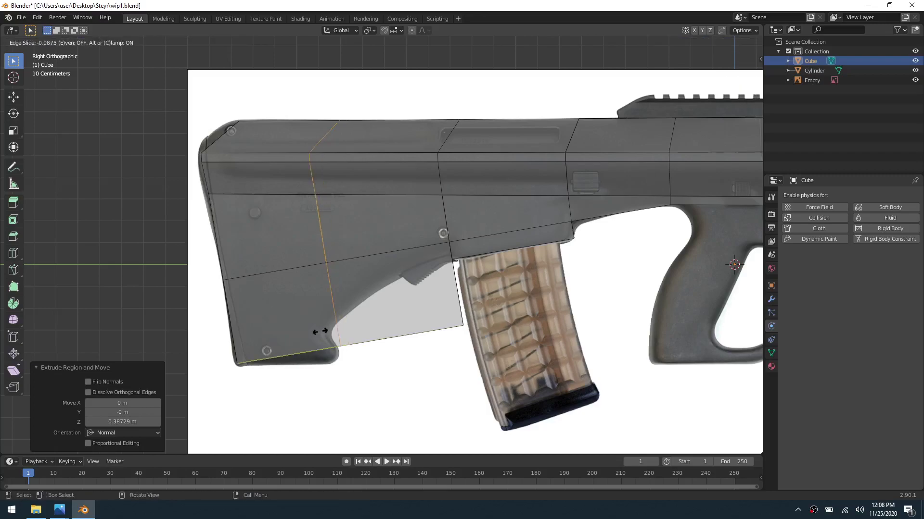
pyautogui.click(309, 334)
pyautogui.rightClick(310, 335)
pyautogui.hotkey('ctrl', 'r')
pyautogui.click(346, 340)
pyautogui.click(333, 360)
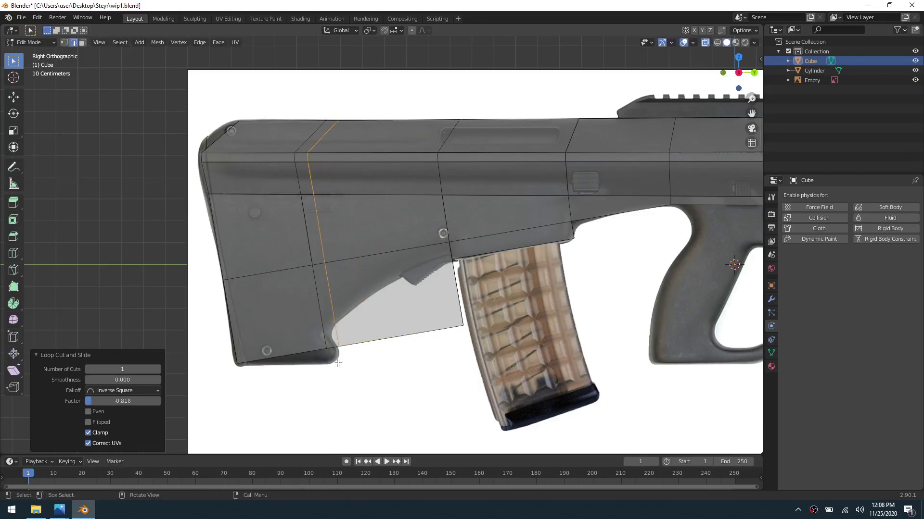
# Step: Move the rear loop's lower vertices 0.013188 m in Y and -0.065938 m in Z, and try moving the neighbouring loop's lower vertices onto the outline
pyautogui.press('1')
pyautogui.moveTo(319, 364); pyautogui.dragTo(329, 343)
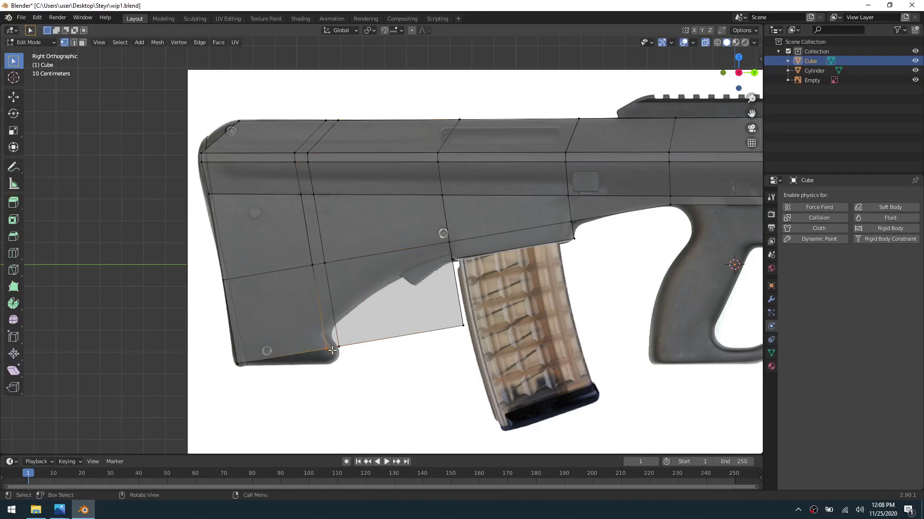
pyautogui.press('g')
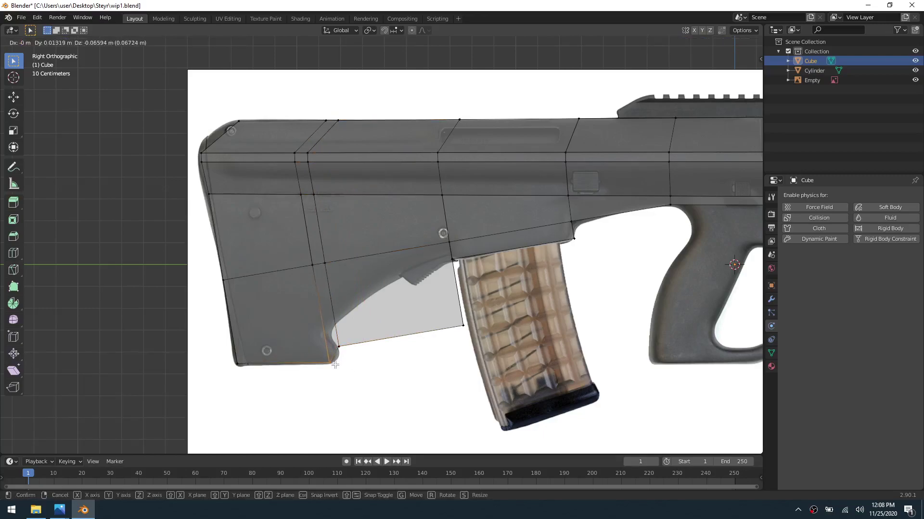
pyautogui.click(335, 365)
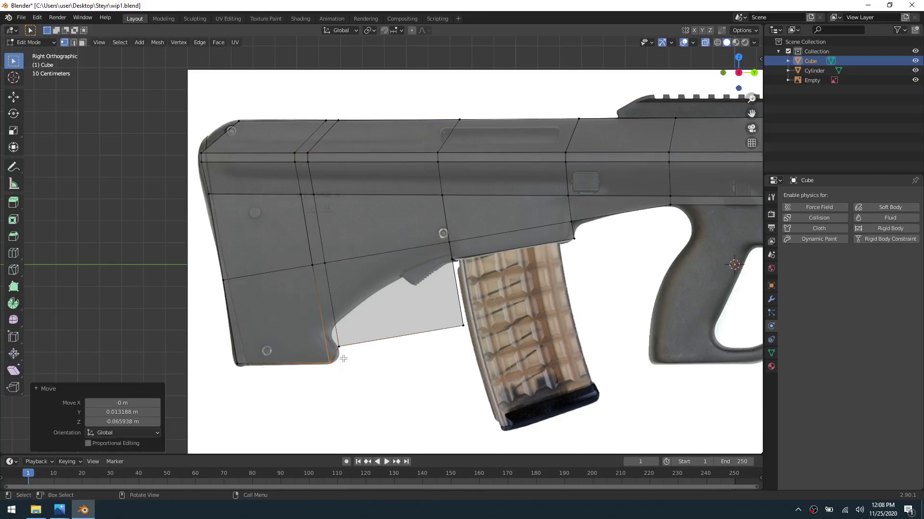
pyautogui.click(338, 346)
pyautogui.press('g')
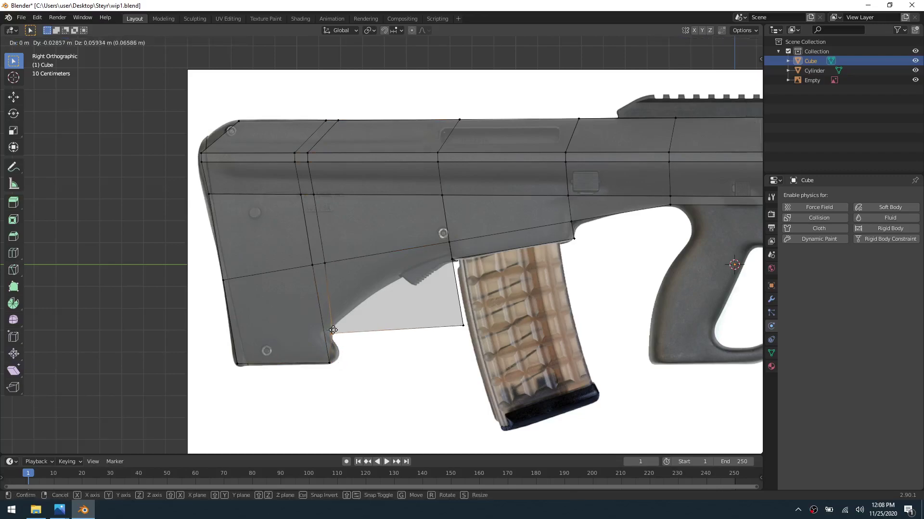
pyautogui.rightClick(334, 332)
# Step: Undo the vertex moves and both vertical loop cuts in the rear stock segment
pyautogui.hotkey('ctrl', 'z')
pyautogui.hotkey('ctrl', 'z')
pyautogui.hotkey('ctrl', 'z')
pyautogui.hotkey('ctrl', 'z')
pyautogui.hotkey('ctrl', 'z')
pyautogui.hotkey('ctrl', 'z')
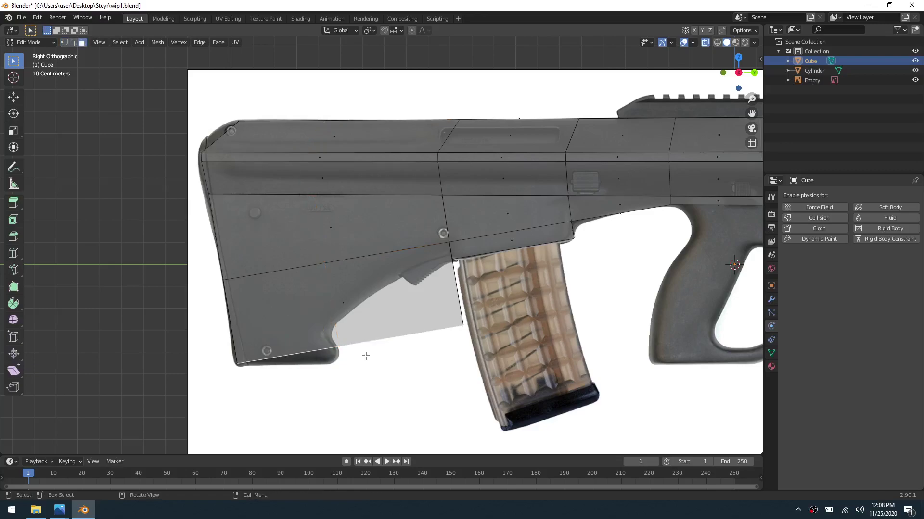
pyautogui.hotkey('ctrl', 'z')
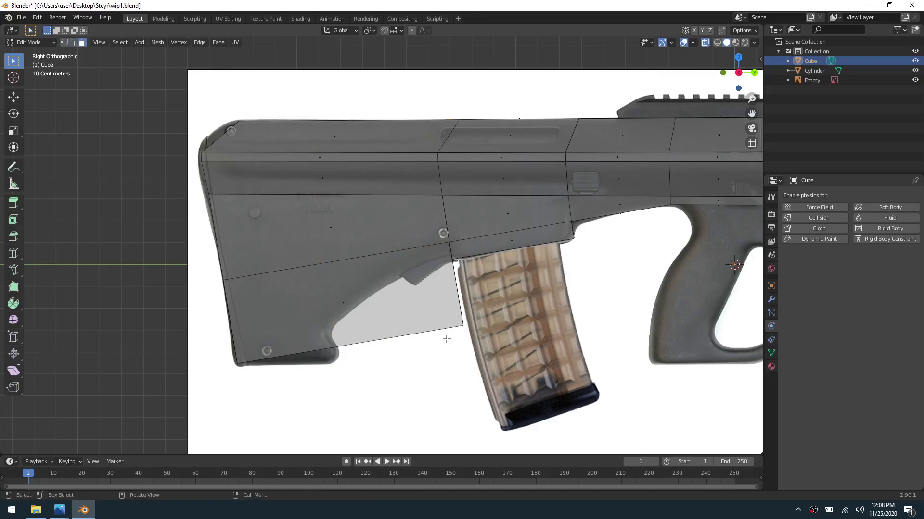
# Step: Add a horizontal edge loop across the rear stock extrusion, slid close to its lower edge
pyautogui.press('1')
pyautogui.click(475, 321)
pyautogui.hotkey('ctrl', 'r')
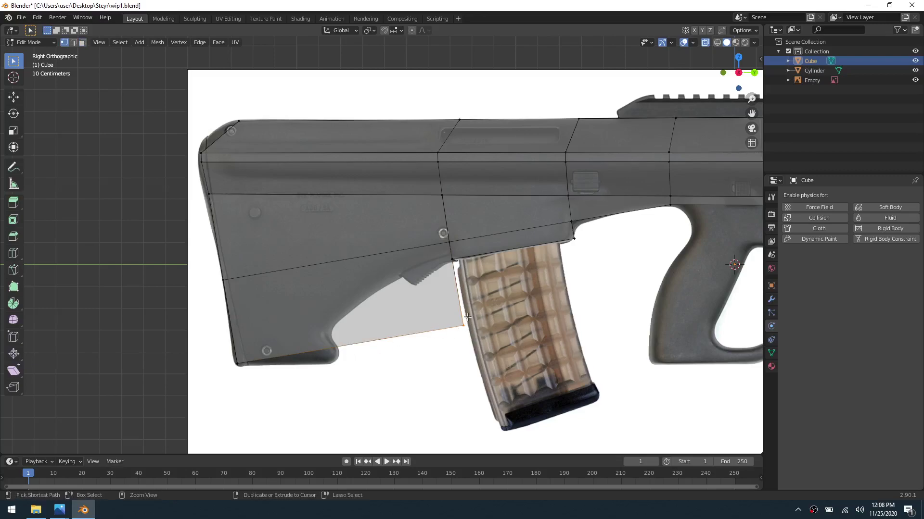
pyautogui.click(458, 316)
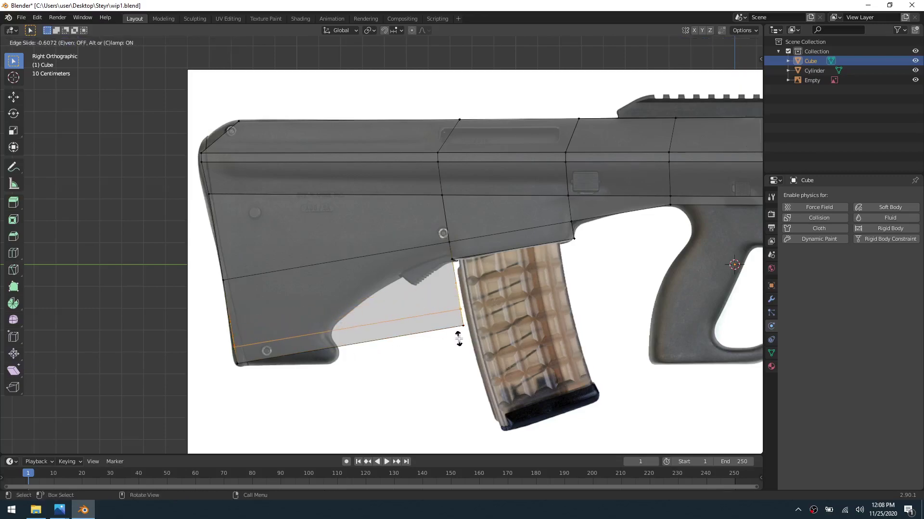
pyautogui.click(460, 339)
# Step: Move the extrusion's lower front corner back to the butt's toe, and the horizontal loop's front end -0.56487 m in Y and -0.19342 m in Z
pyautogui.click(464, 326)
pyautogui.press('g')
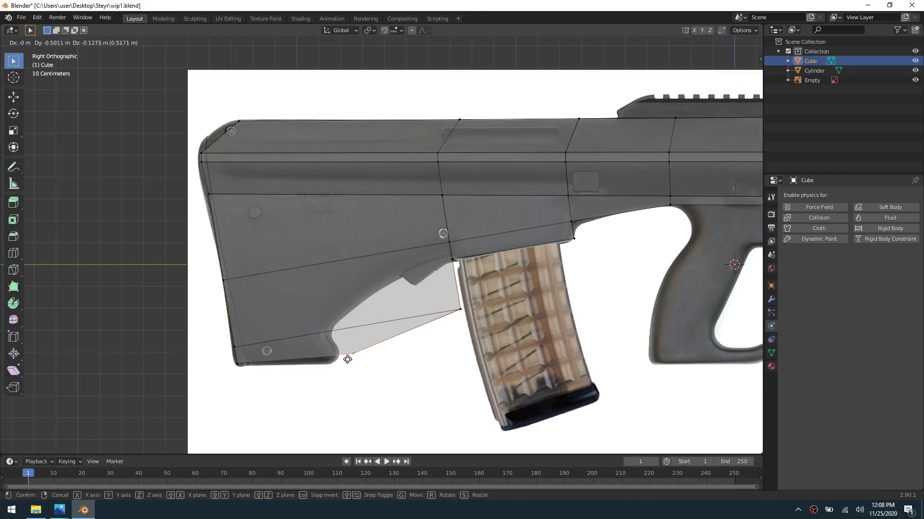
pyautogui.click(339, 365)
pyautogui.click(391, 326)
pyautogui.press('g')
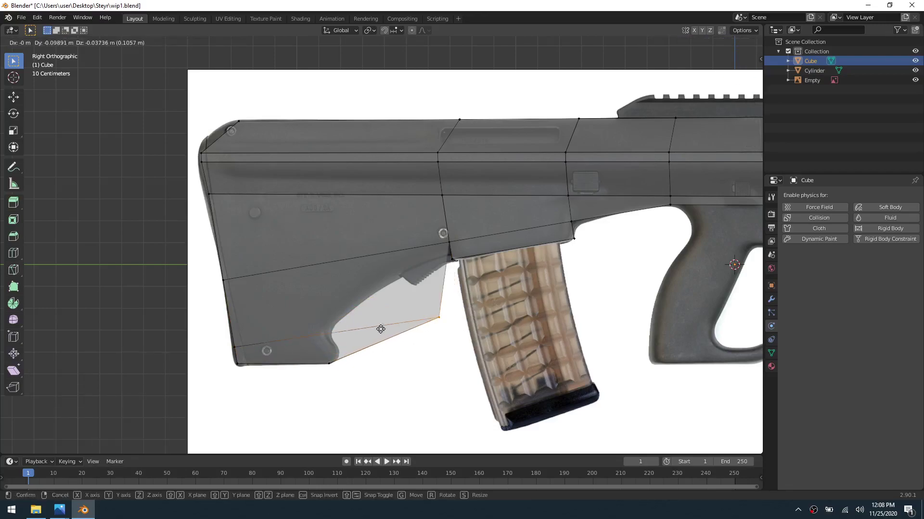
pyautogui.click(346, 343)
# Step: Add another horizontal loop above it with factor -0.335 and move its front end -0.2132 m in Y and -0.07473 m in Z
pyautogui.hotkey('ctrl', 'r')
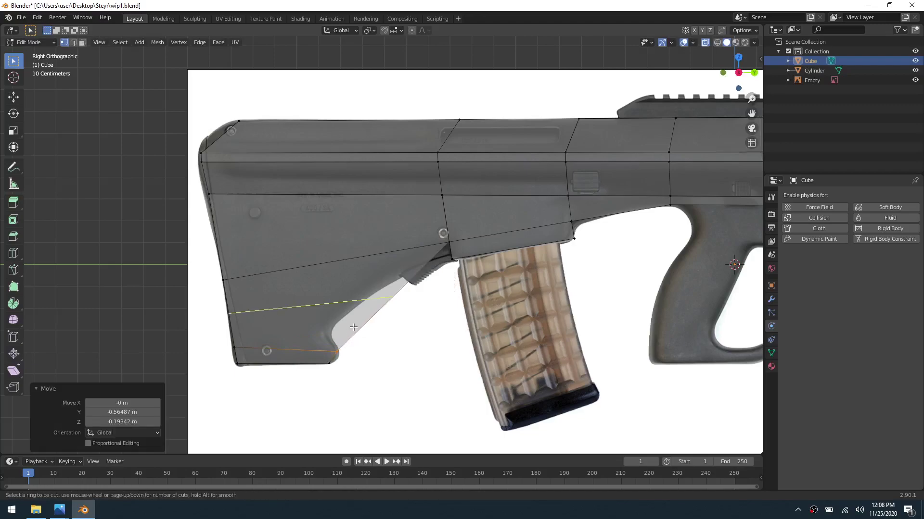
pyautogui.click(353, 327)
pyautogui.click(364, 334)
pyautogui.rightClick(365, 336)
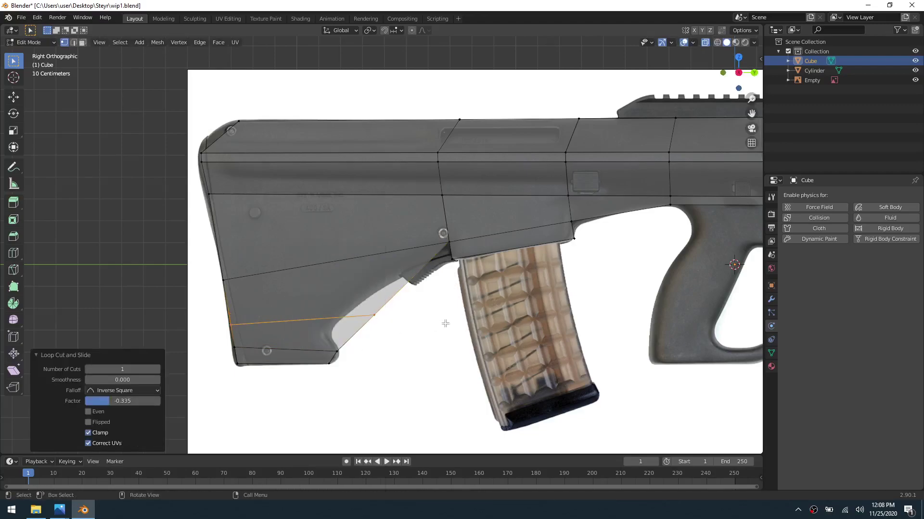
pyautogui.click(374, 315)
pyautogui.press('g')
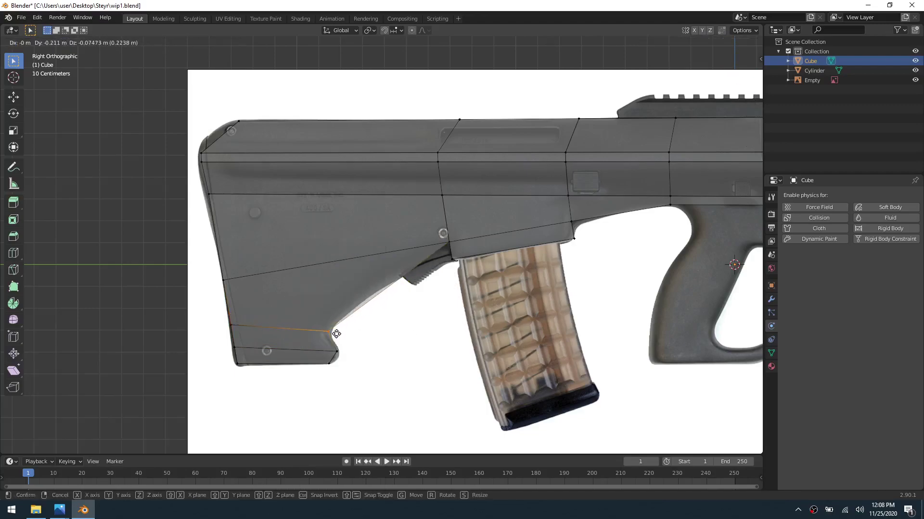
pyautogui.click(336, 334)
# Step: Try a vertical loop cut through the rear stock segment, slid toward the butt, and undo it
pyautogui.hotkey('ctrl', 'r')
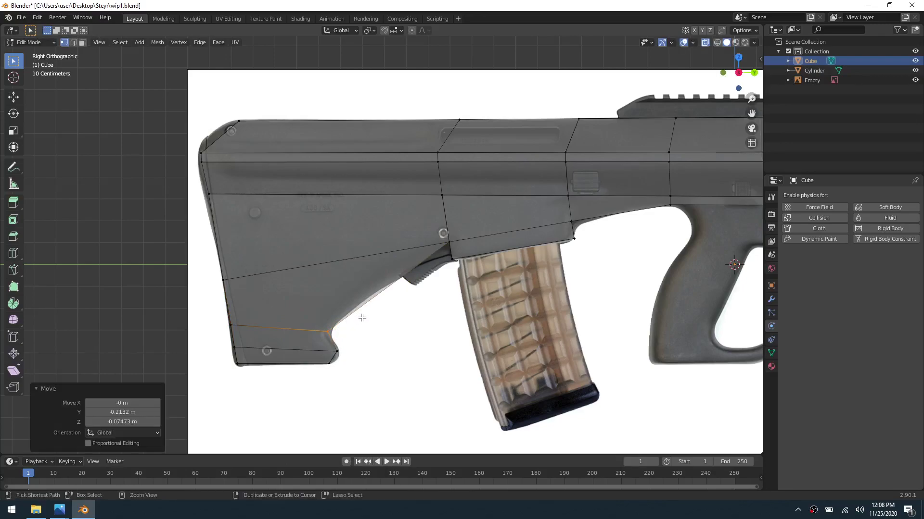
pyautogui.press('Escape')
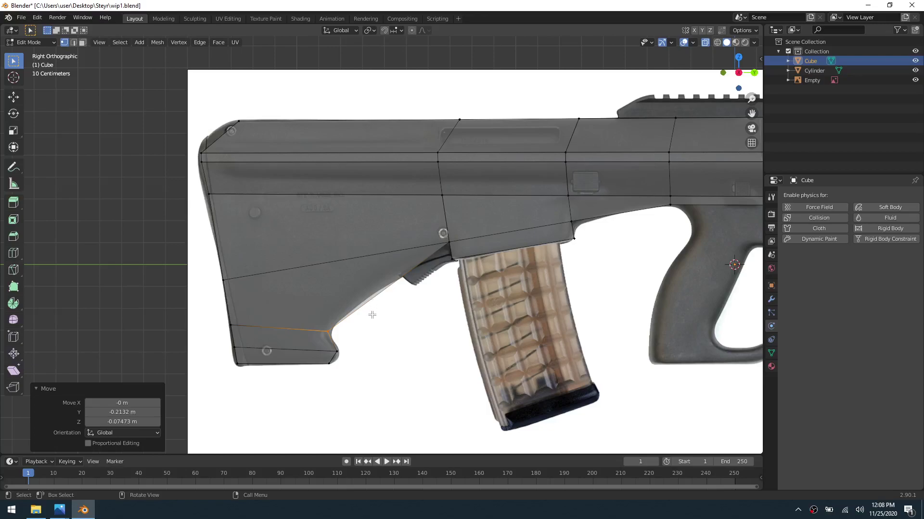
pyautogui.hotkey('ctrl', 'r')
pyautogui.click(222, 280)
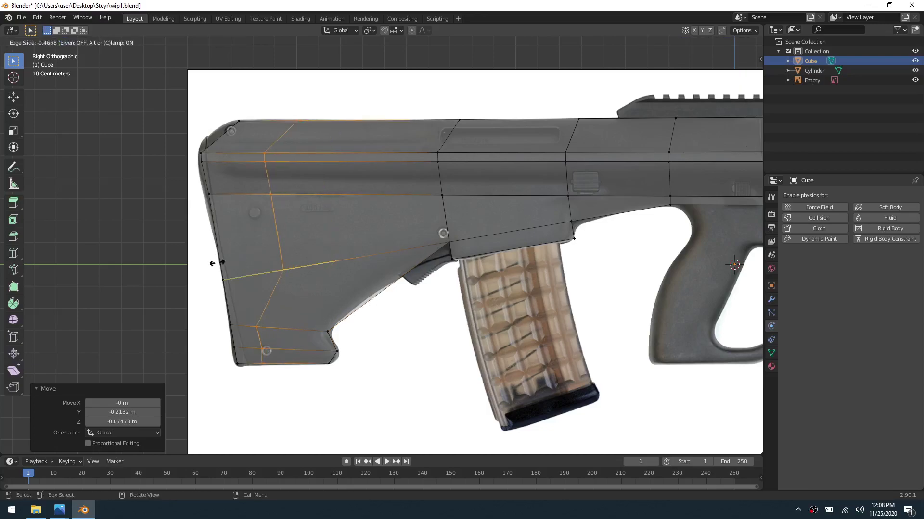
pyautogui.click(203, 265)
pyautogui.hotkey('ctrl', 'r')
pyautogui.press('Escape')
pyautogui.hotkey('ctrl', 'z')
pyautogui.hotkey('ctrl', 'z')
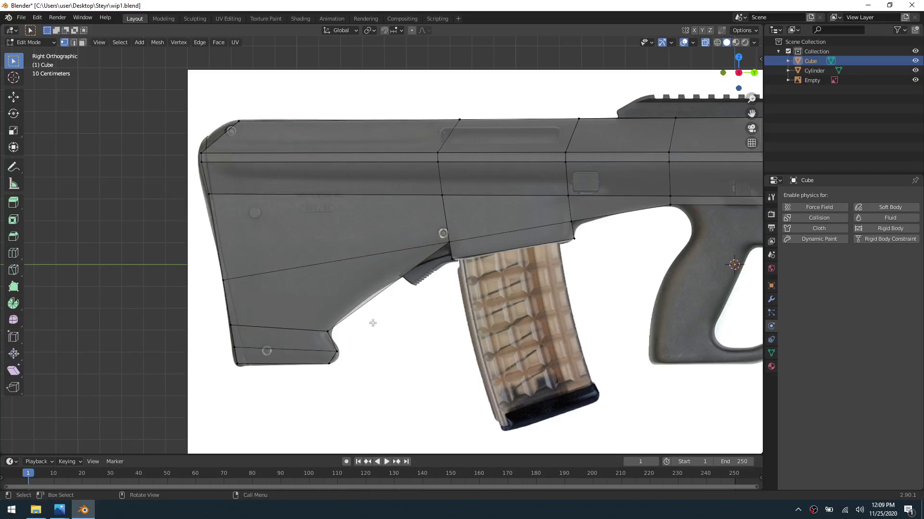
# Step: Try a vertical knife cut through the rear stock segment, from its lower edge up past the top edge
pyautogui.press('k')
pyautogui.click(367, 302)
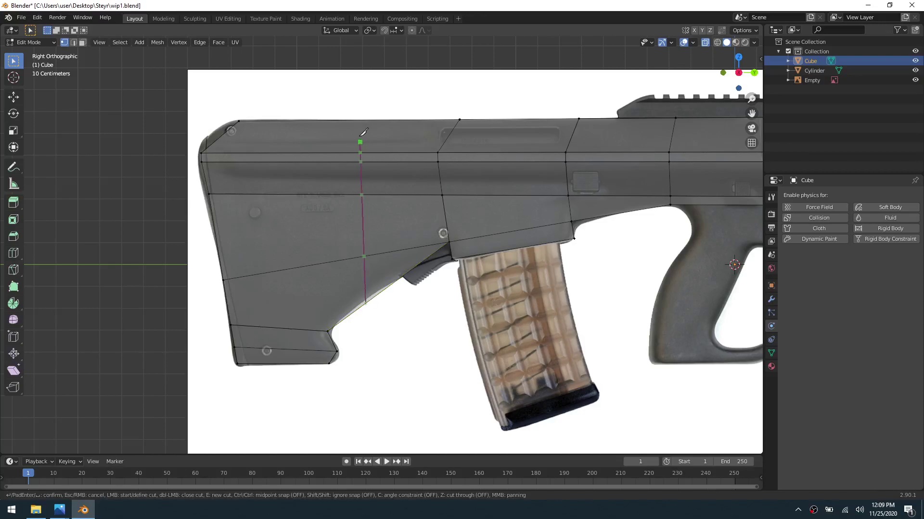
pyautogui.click(364, 114)
pyautogui.press('Return')
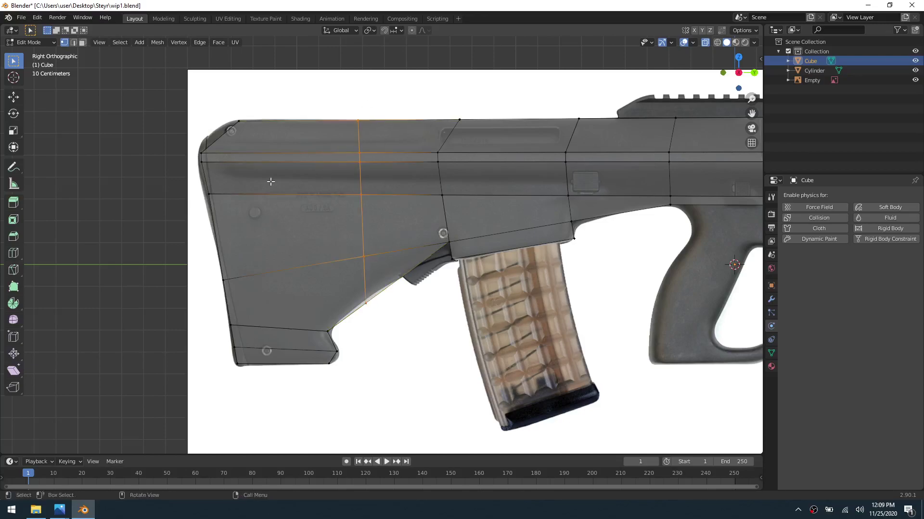
pyautogui.moveTo(421, 254); pyautogui.dragTo(498, 231, button='middle')
pyautogui.hotkey('ctrl', 'r')
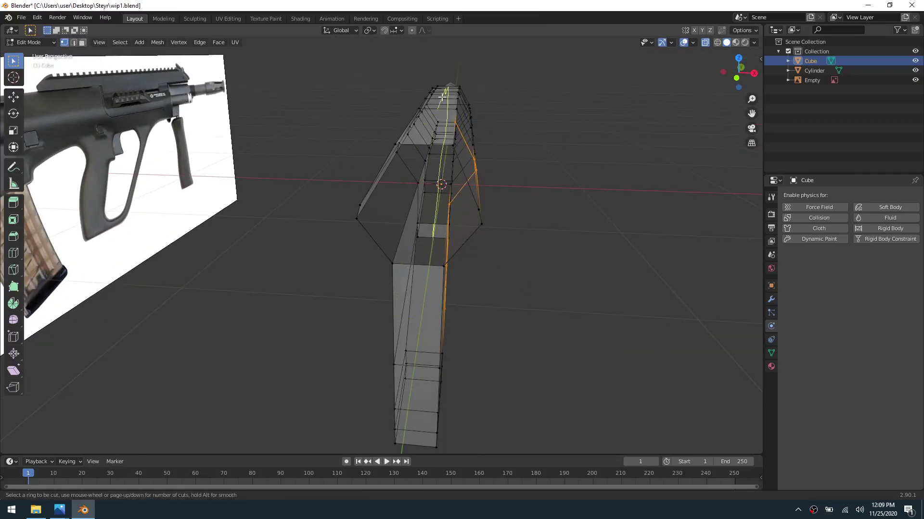
pyautogui.rightClick(464, 136)
pyautogui.moveTo(554, 265); pyautogui.dragTo(414, 266, button='middle')
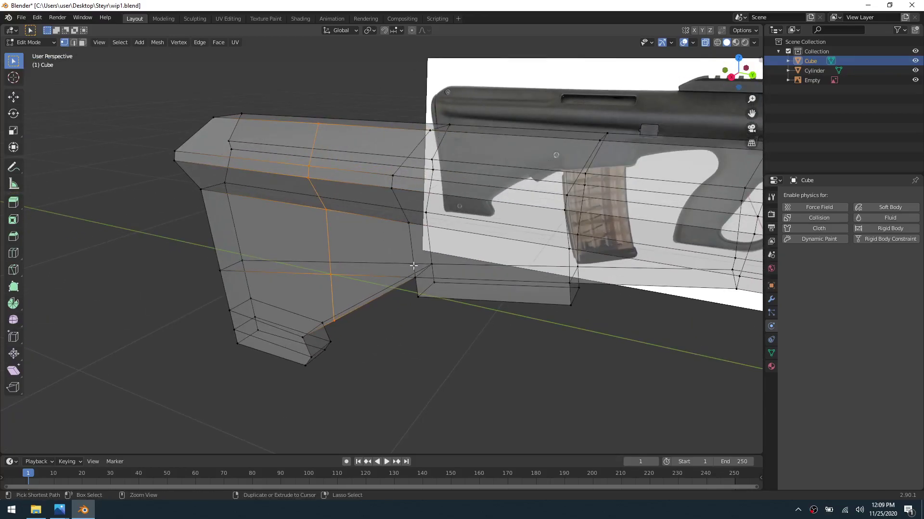
pyautogui.keyDown('alt'); pyautogui.click(397, 301); pyautogui.keyUp('alt')
pyautogui.press('KP_3')
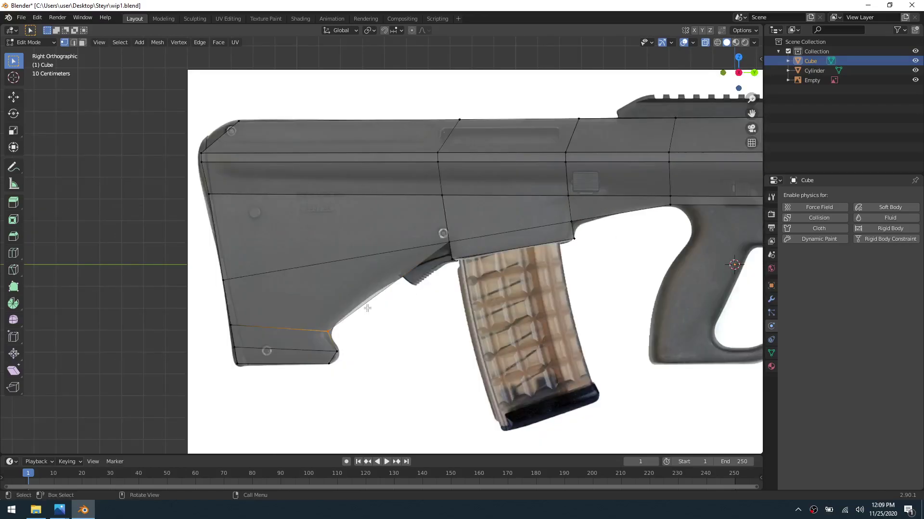
# Step: Add a horizontal loop in the lower rear stock segment and move its front end -0.087917 m in Y and -0.030771 m in Z
pyautogui.press('2')
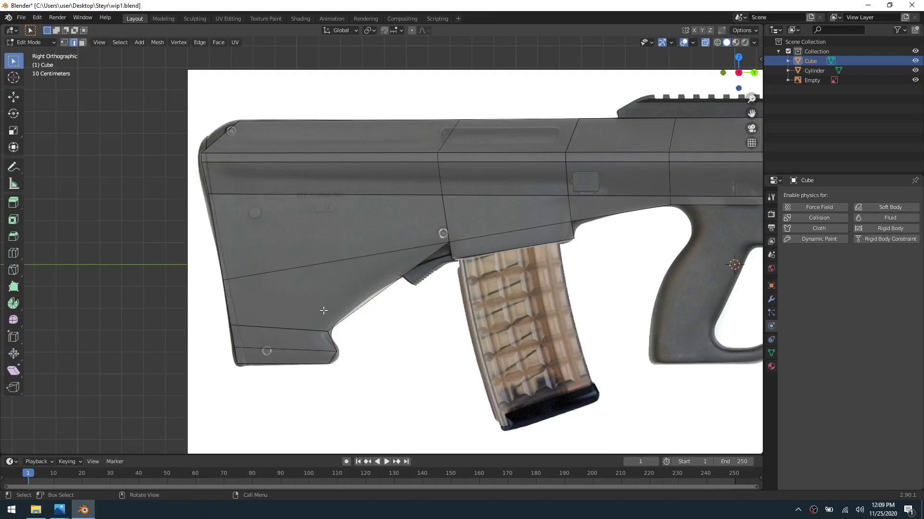
pyautogui.press('1')
pyautogui.hotkey('ctrl', 'r')
pyautogui.click(373, 305)
pyautogui.rightClick(378, 305)
pyautogui.moveTo(379, 304); pyautogui.dragTo(399, 283)
pyautogui.press('g')
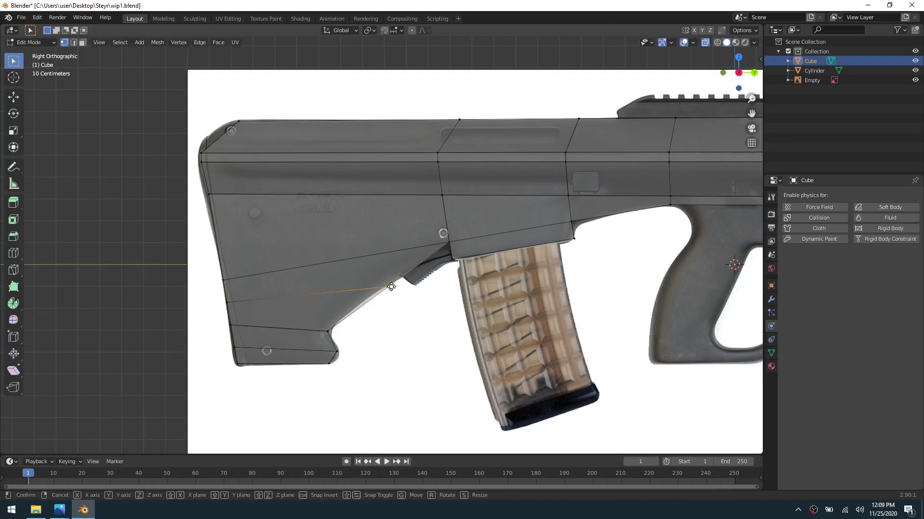
pyautogui.click(392, 282)
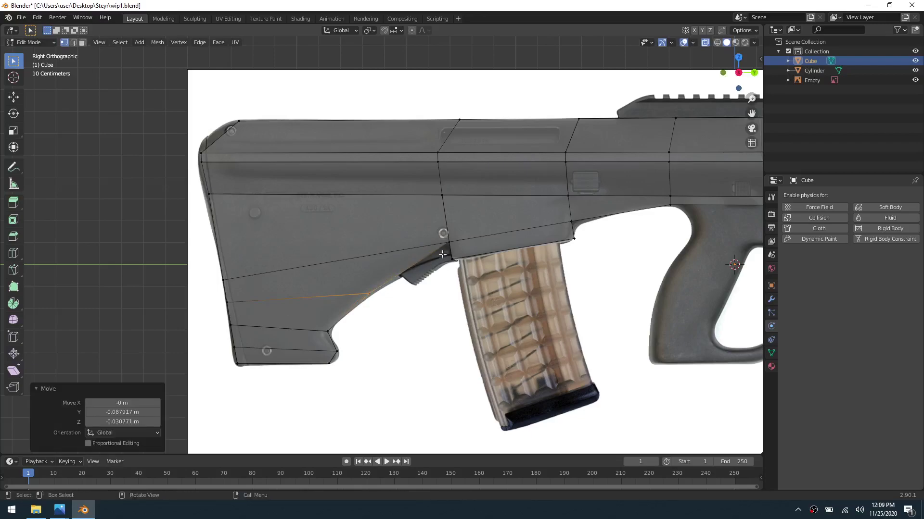
# Step: Edge-slide the vertex pair above the magazine well's lower rear corner fully down to that corner, with factor -1
pyautogui.scroll(2, 444, 251)
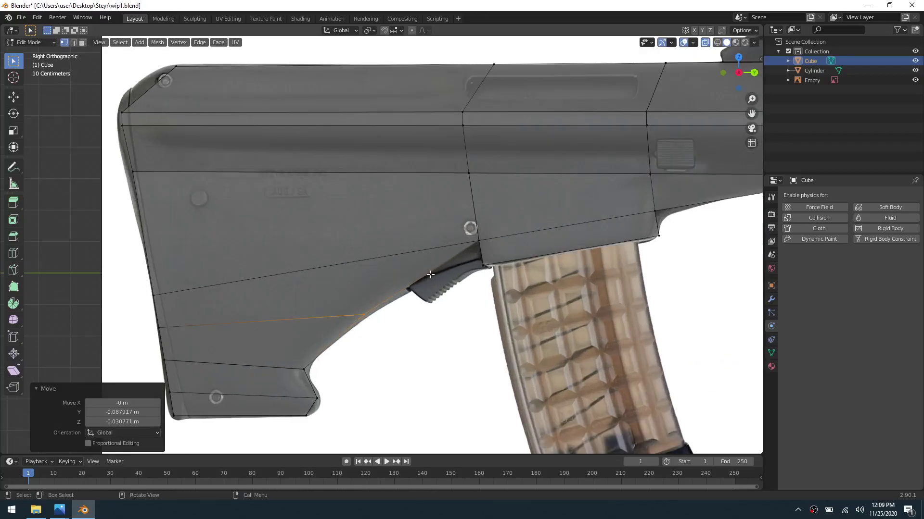
pyautogui.moveTo(444, 267); pyautogui.dragTo(495, 245, button='middle')
pyautogui.click(493, 237)
pyautogui.keyDown('shift'); pyautogui.click(516, 213); pyautogui.keyUp('shift')
pyautogui.press('g')
pyautogui.press('g')
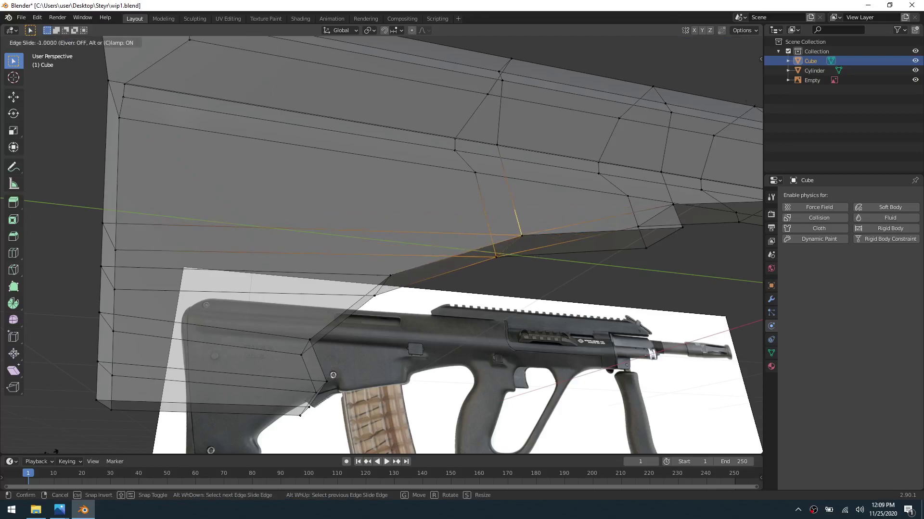
pyautogui.click(287, 236)
# Step: Edge-slide the vertex pair above the magazine well's lower front corner fully down to that corner, with factor 1
pyautogui.keyDown('shift'); pyautogui.moveTo(564, 249); pyautogui.dragTo(484, 236, button='middle'); pyautogui.keyUp('shift')
pyautogui.click(443, 191)
pyautogui.keyDown('shift'); pyautogui.click(495, 198); pyautogui.keyUp('shift')
pyautogui.press('g')
pyautogui.press('g')
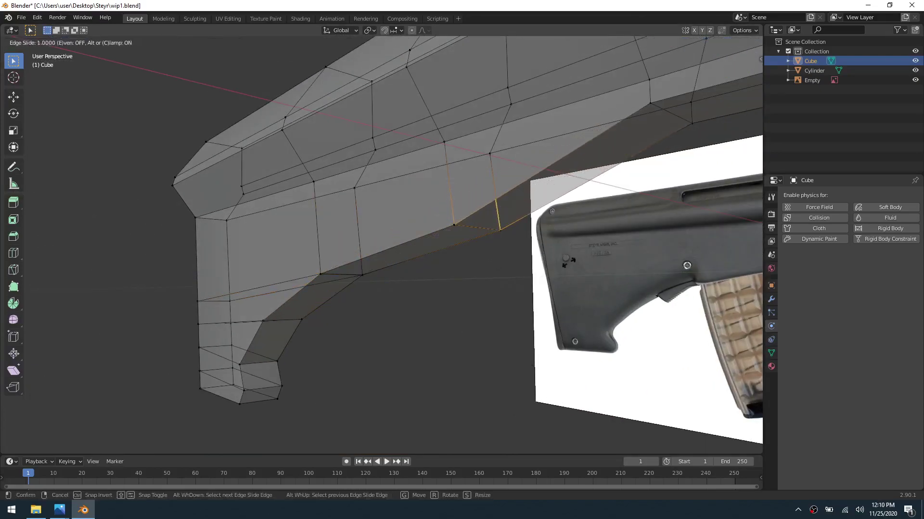
pyautogui.click(482, 326)
# Step: Add a vertical loop just ahead of the magazine well and move its lower vertices -0.10226 m in Y and 0.025948 m in Z
pyautogui.press('KP_3')
pyautogui.keyDown('shift'); pyautogui.moveTo(588, 245); pyautogui.dragTo(463, 262, button='middle'); pyautogui.keyUp('shift')
pyautogui.hotkey('ctrl', 'r')
pyautogui.click(462, 261)
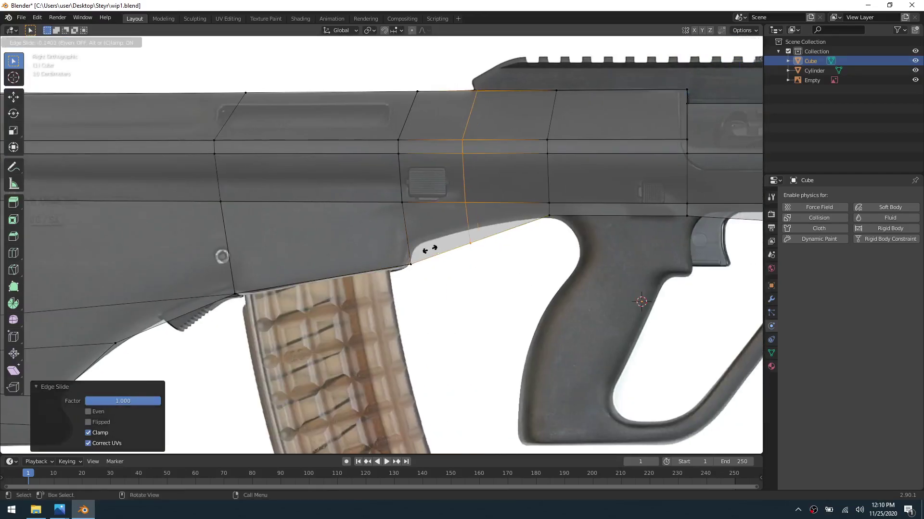
pyautogui.click(429, 261)
pyautogui.click(452, 249)
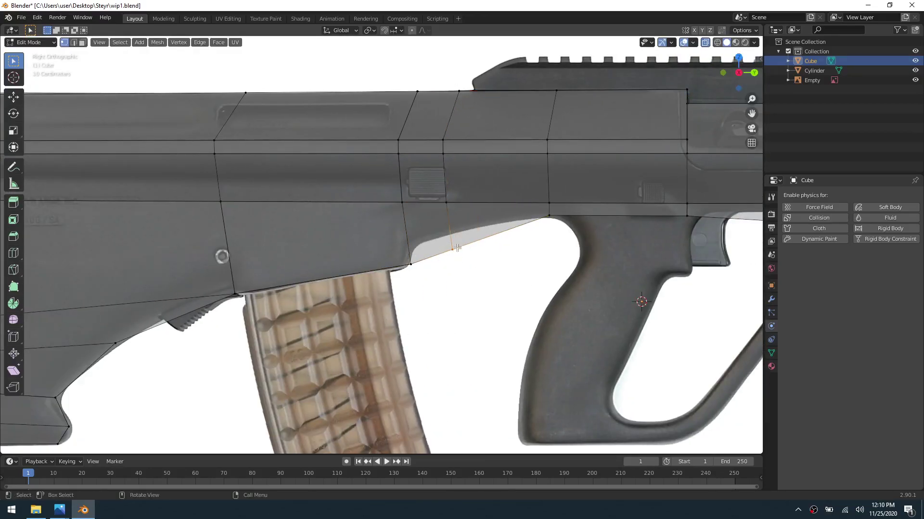
pyautogui.press('g')
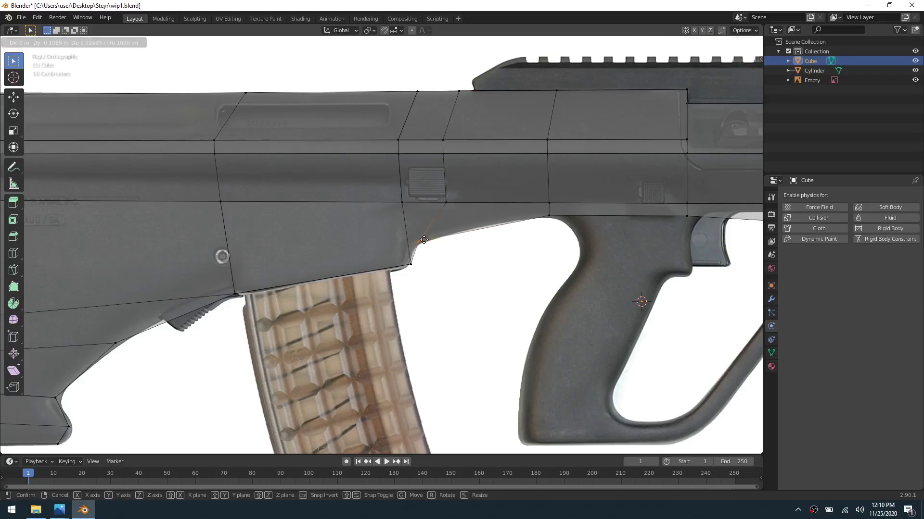
pyautogui.click(424, 239)
# Step: Add a centred vertical loop between that loop and the pistol grip, and raise its lower vertices 0.009158 m in Z
pyautogui.hotkey('ctrl', 'r')
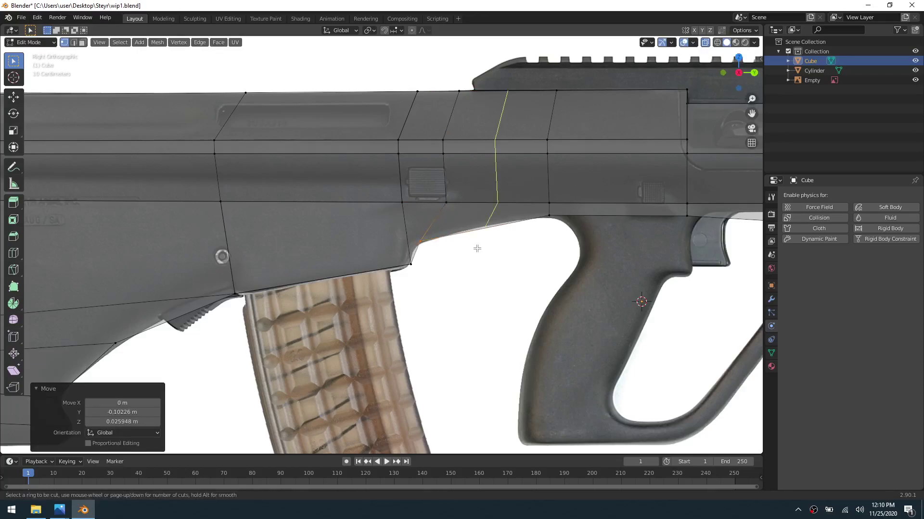
pyautogui.click(477, 250)
pyautogui.click(477, 249)
pyautogui.click(488, 225)
pyautogui.press('g')
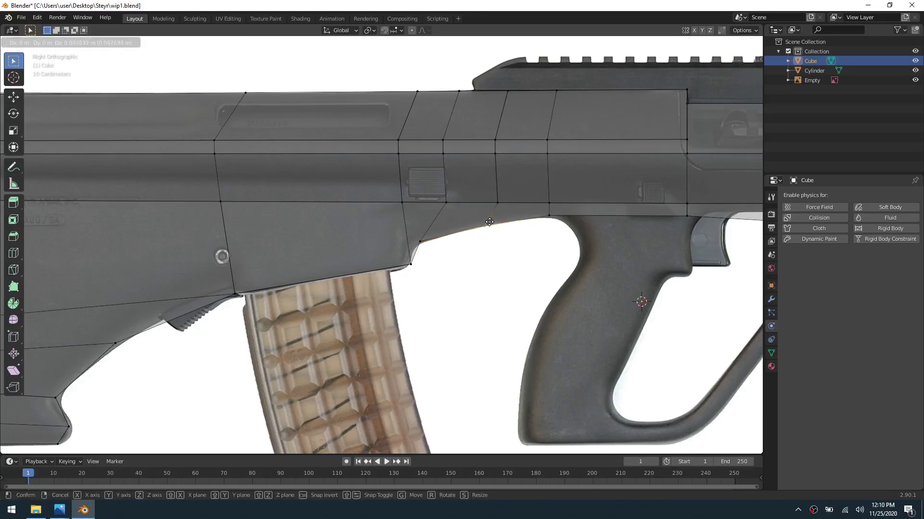
pyautogui.click(490, 223)
# Step: Extrude the underside face above the pistol grip down 0.077623 m, and extrude it again to the grip's step below the trigger
pyautogui.keyDown('shift'); pyautogui.moveTo(596, 253); pyautogui.dragTo(458, 242, button='middle'); pyautogui.keyUp('shift')
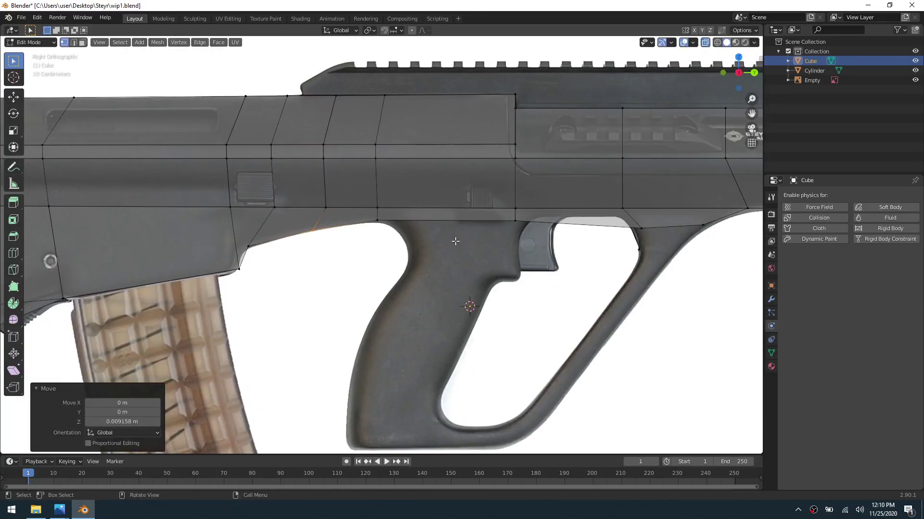
pyautogui.press('3')
pyautogui.press('e')
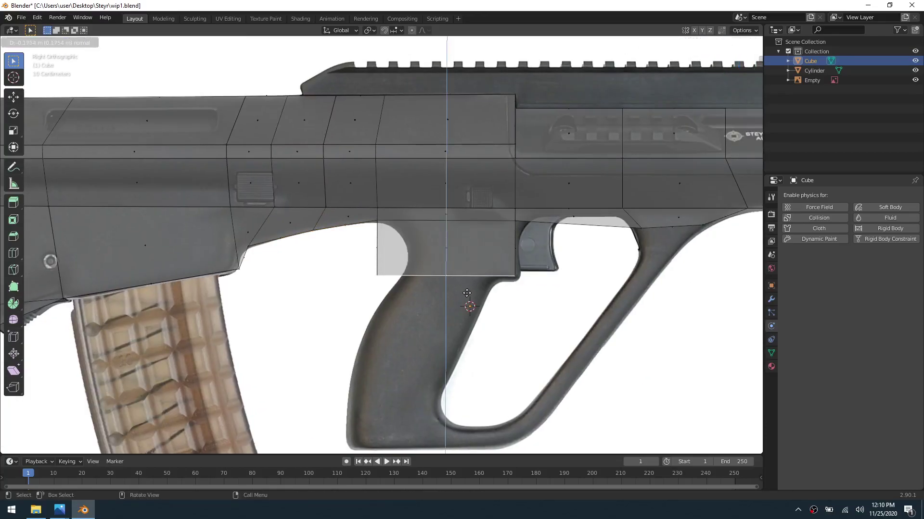
pyautogui.click(471, 263)
pyautogui.press('e')
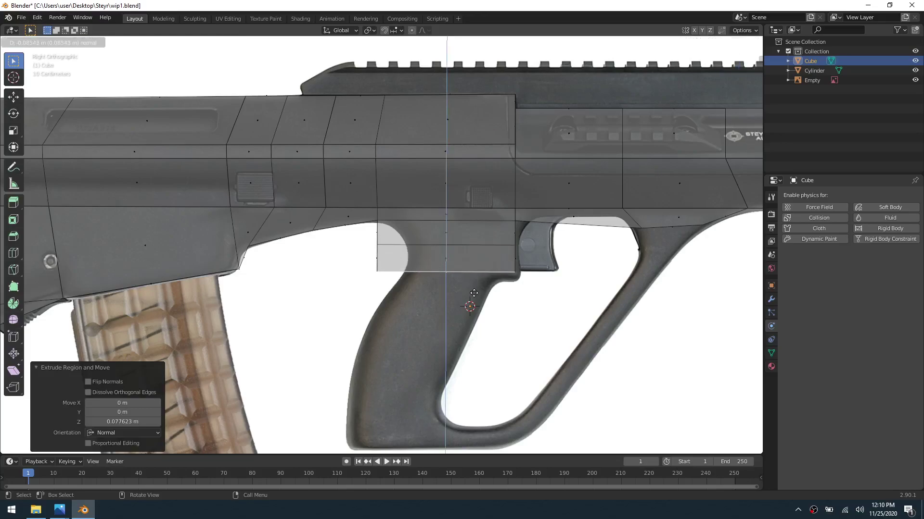
pyautogui.click(472, 298)
# Step: Move the rear end of the grip extrusion's middle edge 0.10532 m in Y and -0.012211 m in Z
pyautogui.press('1')
pyautogui.moveTo(368, 250); pyautogui.dragTo(390, 240)
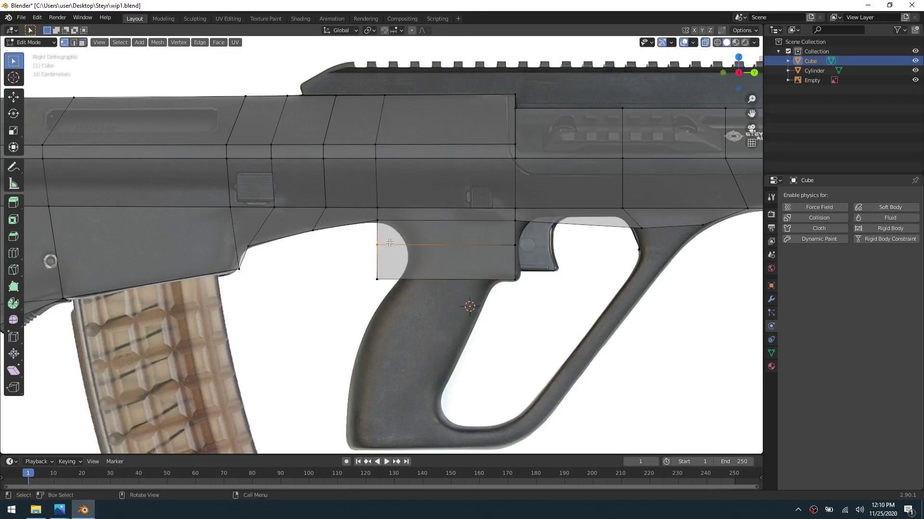
pyautogui.press('g')
pyautogui.click(423, 246)
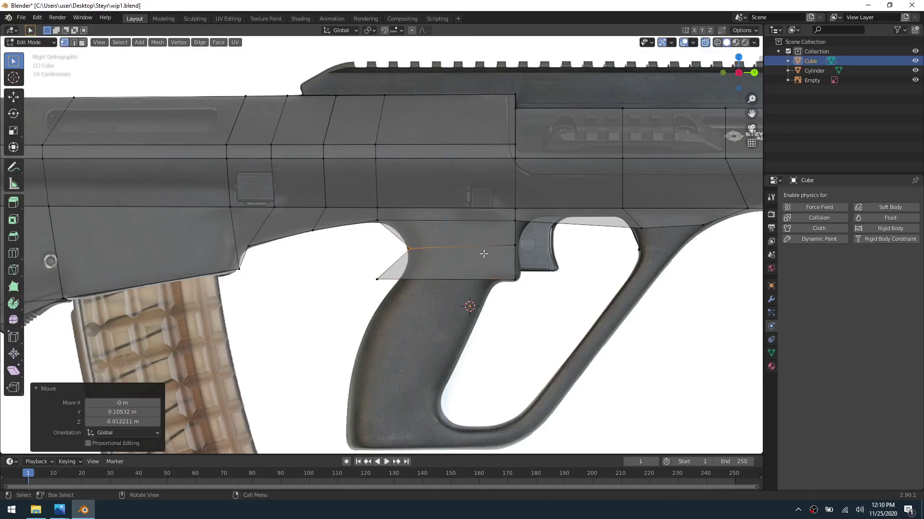
# Step: Fit the vertices along the top of the trigger opening to the reference, moving the forward guard vertex 0.033579 m in Y and 0.018316 m in Z
pyautogui.click(518, 221)
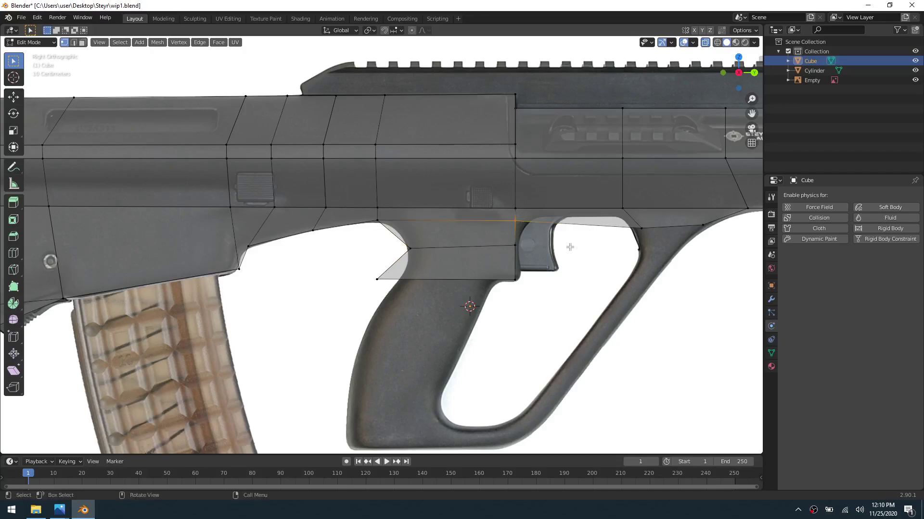
pyautogui.press('g')
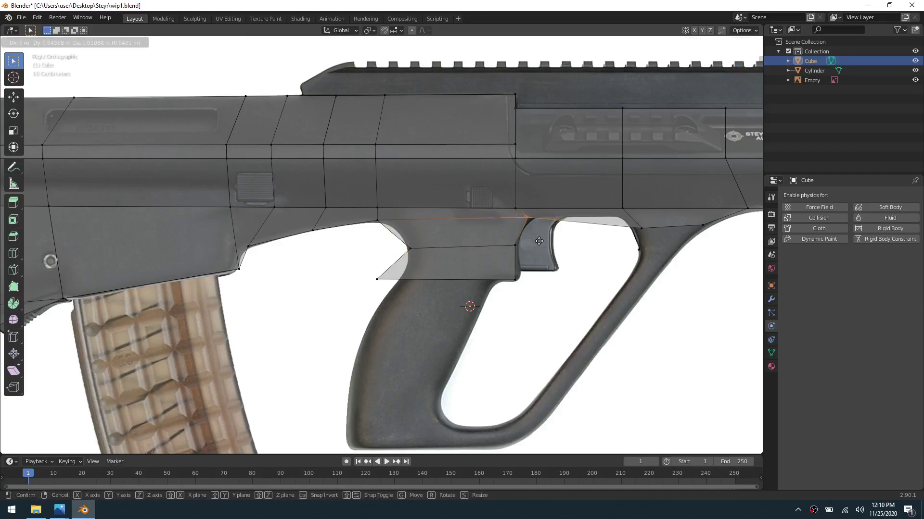
pyautogui.click(538, 242)
pyautogui.click(640, 228)
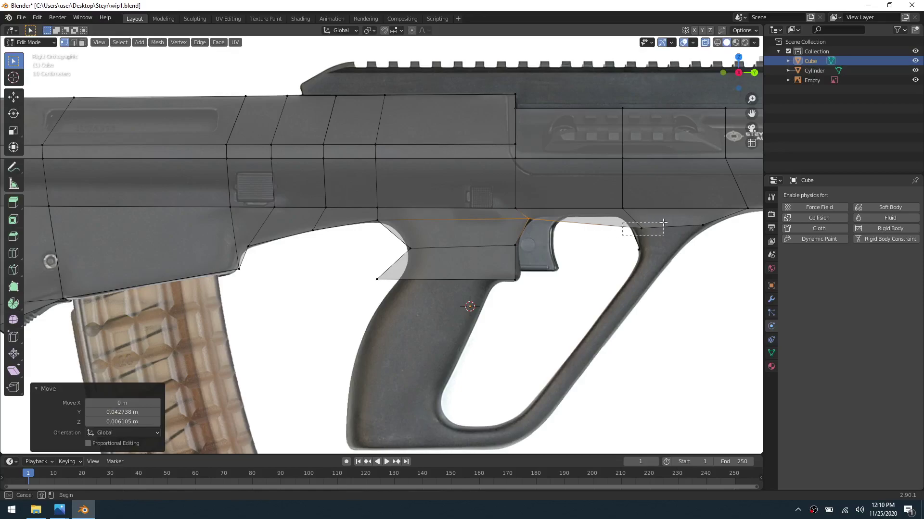
pyautogui.press('g')
pyautogui.click(629, 213)
pyautogui.click(528, 220)
pyautogui.press('g')
pyautogui.click(538, 217)
pyautogui.click(700, 226)
pyautogui.press('g')
pyautogui.click(717, 216)
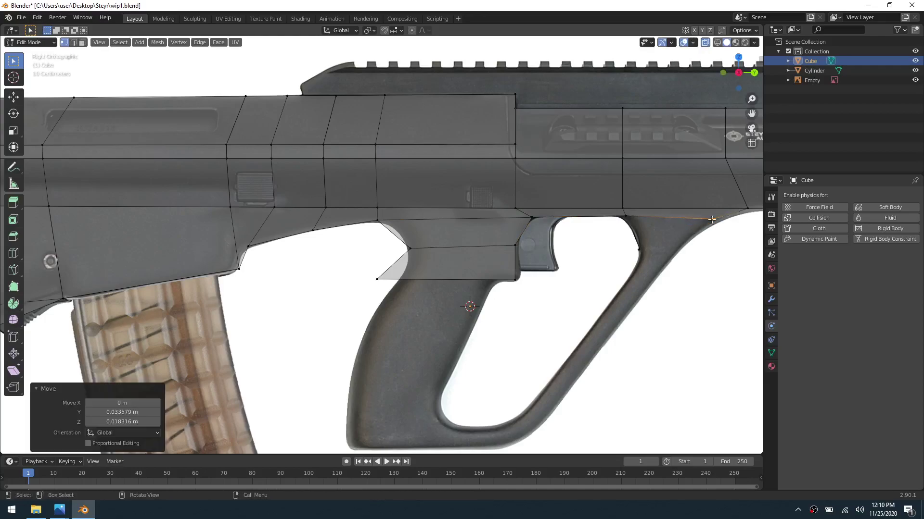
# Step: Move the grip extrusion's lower rear corner 0.090054 m in Y and 0.013737 m in Z
pyautogui.click(378, 279)
pyautogui.press('g')
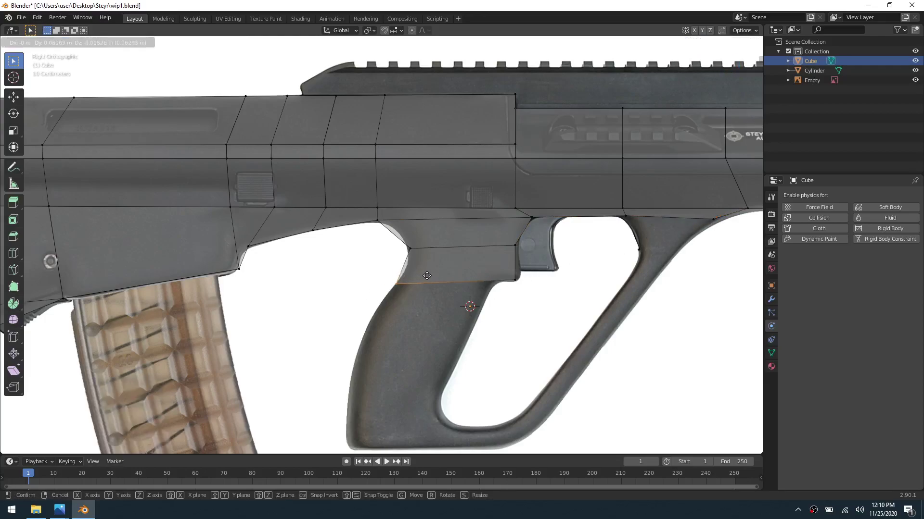
pyautogui.click(431, 273)
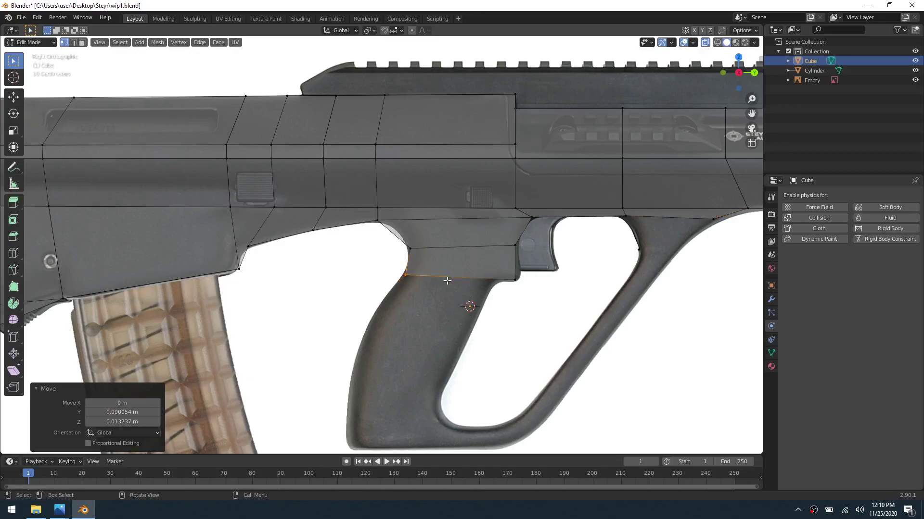
# Step: Extrude the grip's bottom face slightly down and move its front and rear corners onto the grip outline in the reference
pyautogui.press('3')
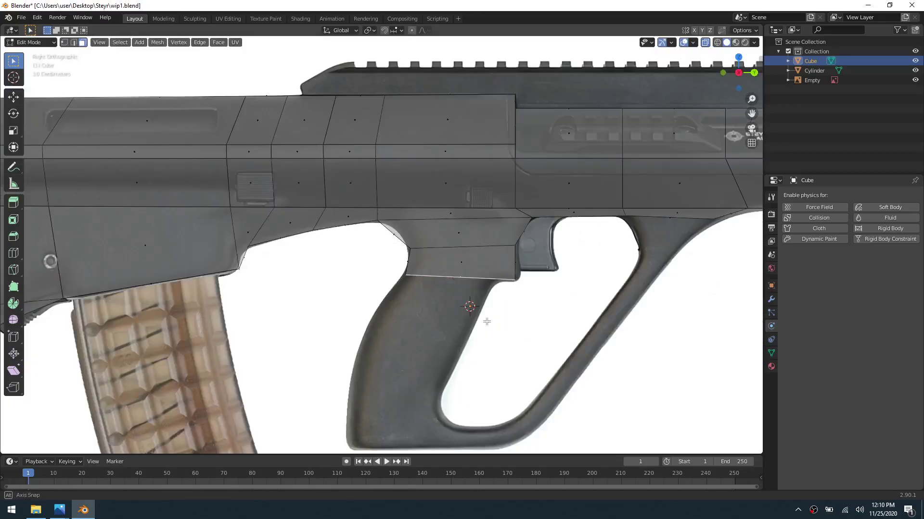
pyautogui.press('e')
pyautogui.click(465, 320)
pyautogui.press('1')
pyautogui.moveTo(510, 312); pyautogui.dragTo(528, 295)
pyautogui.press('g')
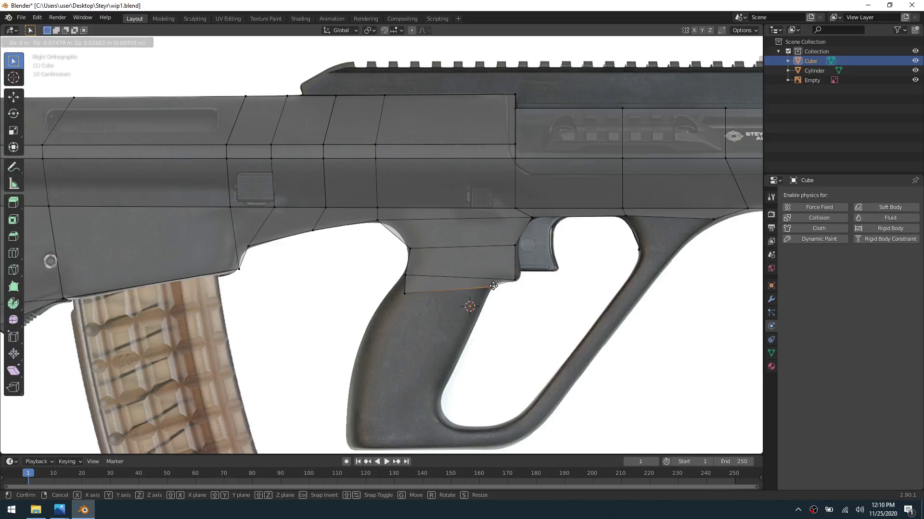
pyautogui.click(493, 286)
pyautogui.moveTo(390, 306); pyautogui.dragTo(422, 284)
pyautogui.press('g')
pyautogui.click(405, 298)
# Step: Extrude the grip's bottom face down to mid-grip and move its rear and front corners onto the grip outline in the reference
pyautogui.click(425, 295)
pyautogui.press('e')
pyautogui.click(410, 389)
pyautogui.press('1')
pyautogui.press('g')
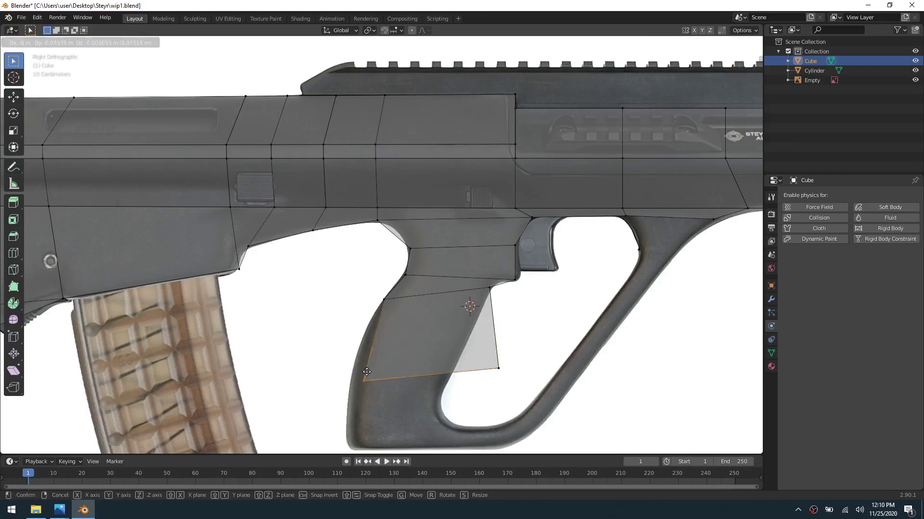
pyautogui.click(368, 358)
pyautogui.click(499, 367)
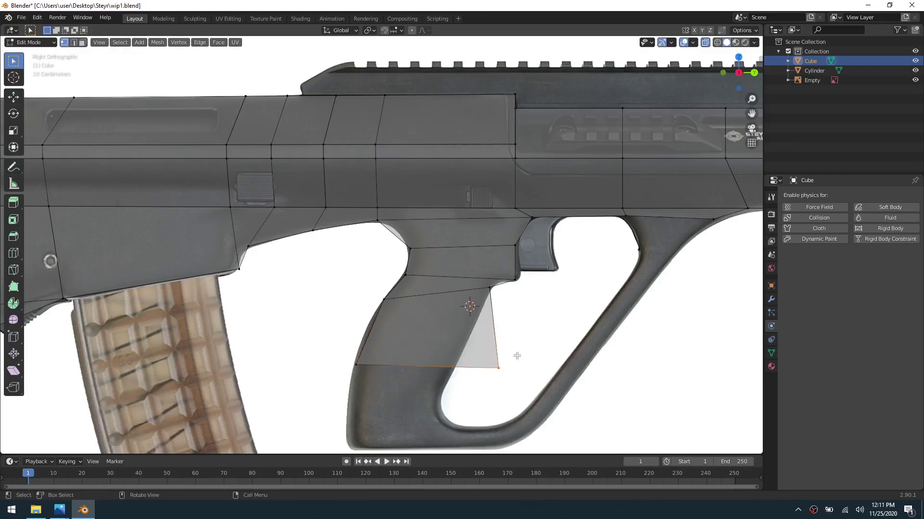
pyautogui.press('g')
pyautogui.click(470, 357)
# Step: Extrude the grip's bottom face near its base, fitting the rear corner to the back outline and the front corner to the trigger opening's curve
pyautogui.keyDown('shift'); pyautogui.moveTo(470, 357); pyautogui.dragTo(482, 303, button='middle'); pyautogui.keyUp('shift')
pyautogui.press('3')
pyautogui.click(425, 316)
pyautogui.press('e')
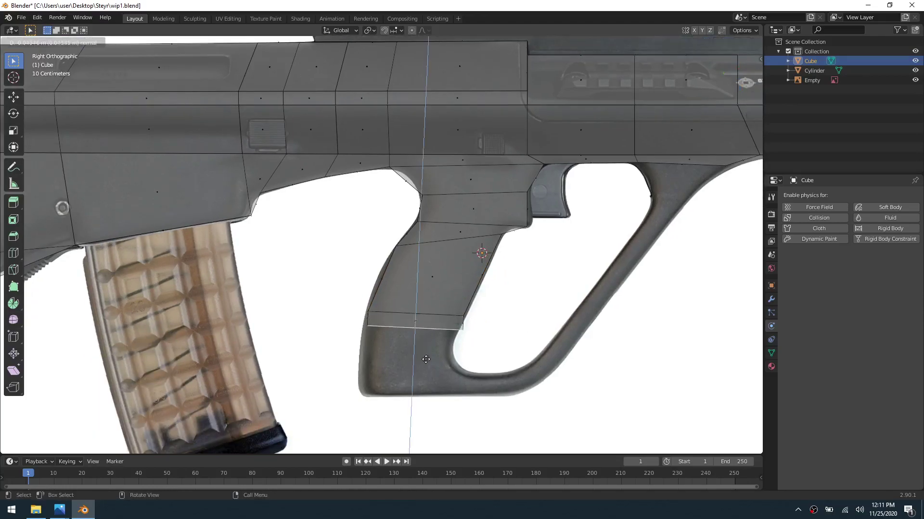
pyautogui.click(428, 375)
pyautogui.press('1')
pyautogui.moveTo(386, 363); pyautogui.dragTo(389, 367)
pyautogui.click(364, 378)
pyautogui.press('g')
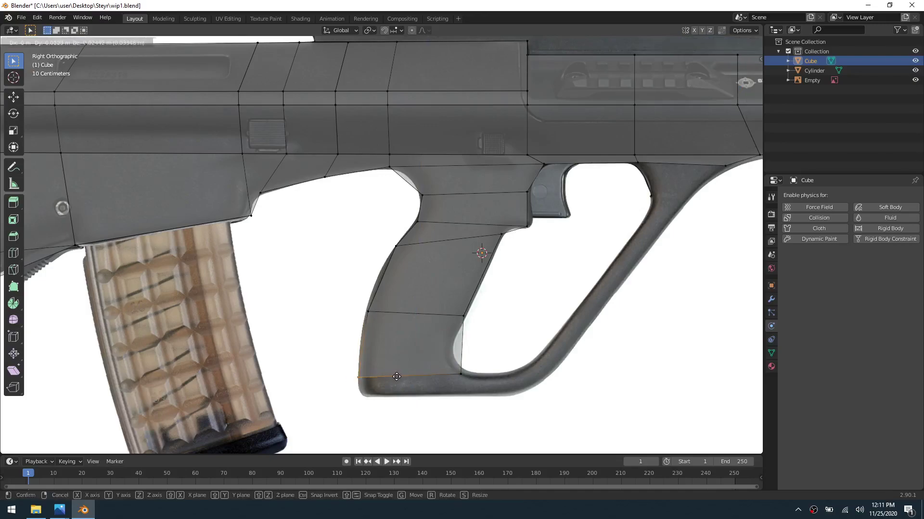
pyautogui.click(389, 374)
pyautogui.click(472, 364)
pyautogui.press('g')
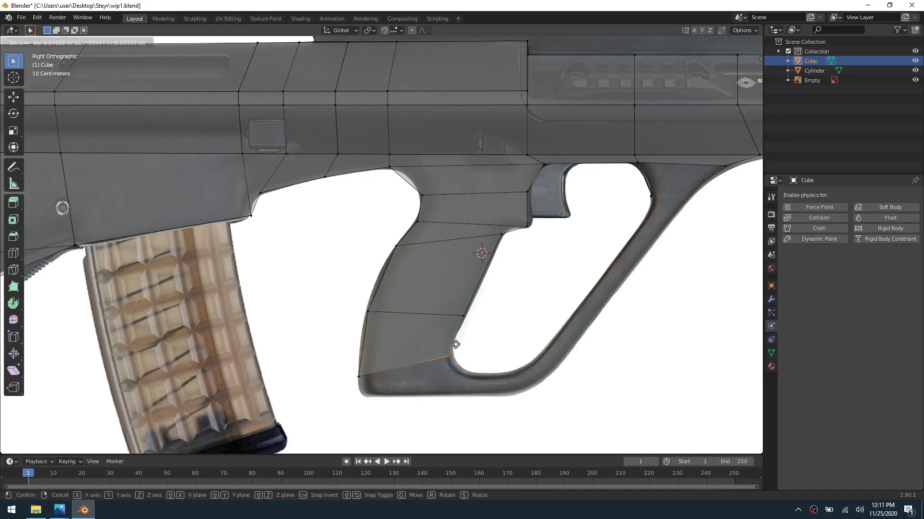
pyautogui.click(459, 340)
# Step: Extrude the slanted bottom face, moving its rear corner -0.009158 m in Y and 0.001526 m in Z and its front corner onto the trigger opening curve
pyautogui.press('3')
pyautogui.click(413, 366)
pyautogui.press('e')
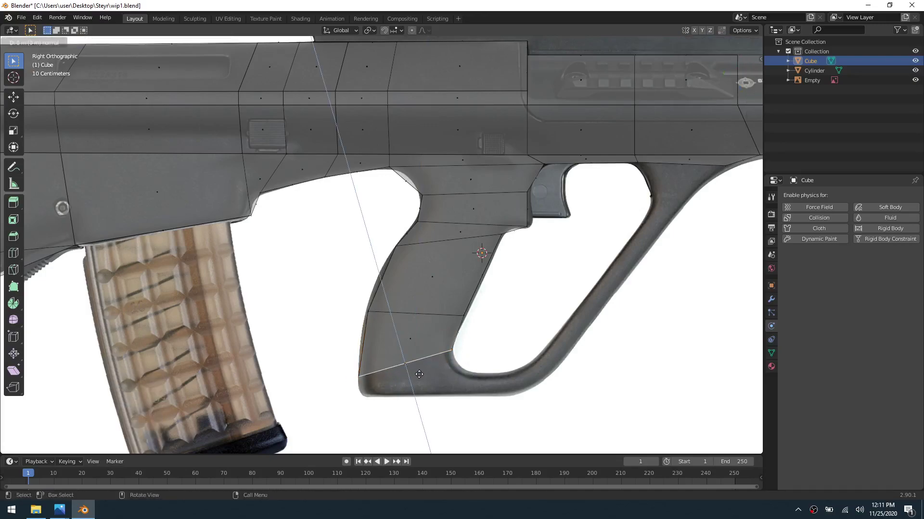
pyautogui.click(424, 385)
pyautogui.press('1')
pyautogui.click(365, 399)
pyautogui.press('g')
pyautogui.click(372, 390)
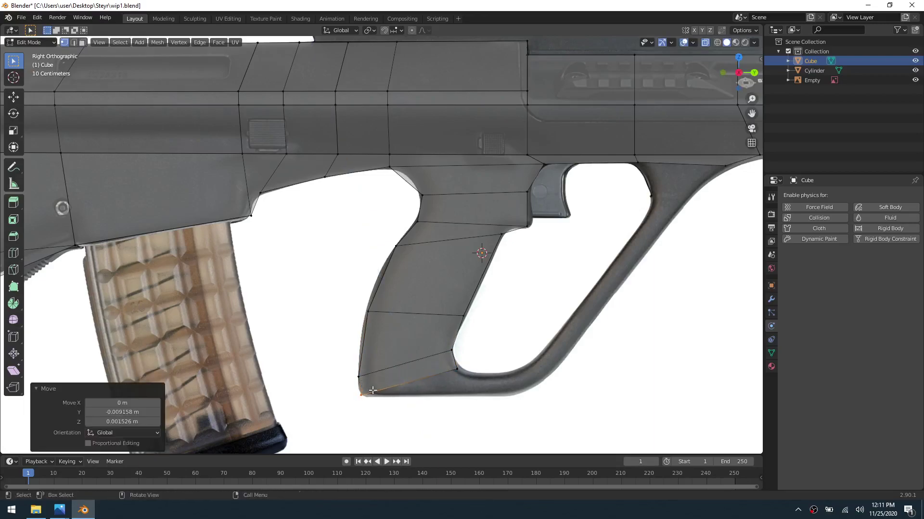
pyautogui.click(461, 368)
pyautogui.press('g')
pyautogui.click(464, 366)
# Step: Extrude the bottom face into the trigger guard, fitting one vertex to its inner edge and moving the rear one 0.36022 m in Y, 0.059527 m in Z
pyautogui.press('3')
pyautogui.click(420, 378)
pyautogui.press('e')
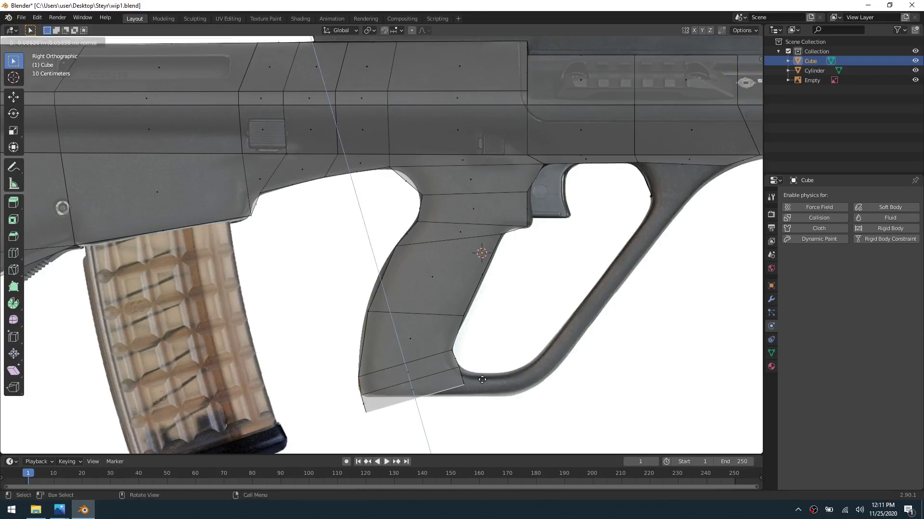
pyautogui.click(467, 398)
pyautogui.press('1')
pyautogui.moveTo(424, 406); pyautogui.dragTo(482, 374)
pyautogui.press('g')
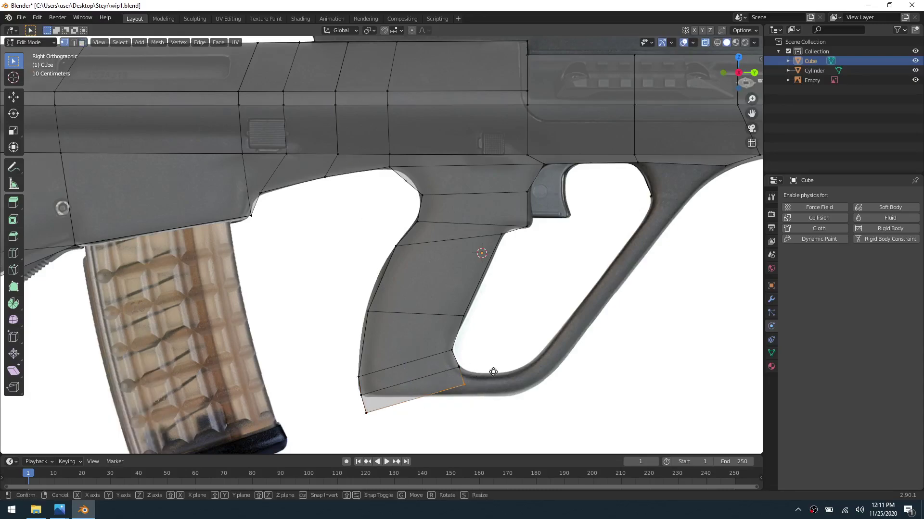
pyautogui.click(493, 370)
pyautogui.click(365, 413)
pyautogui.press('g')
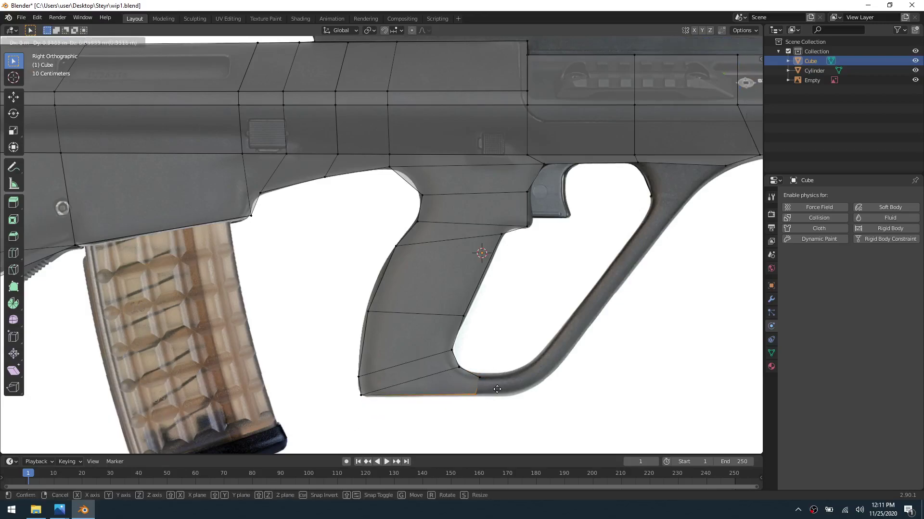
pyautogui.click(501, 389)
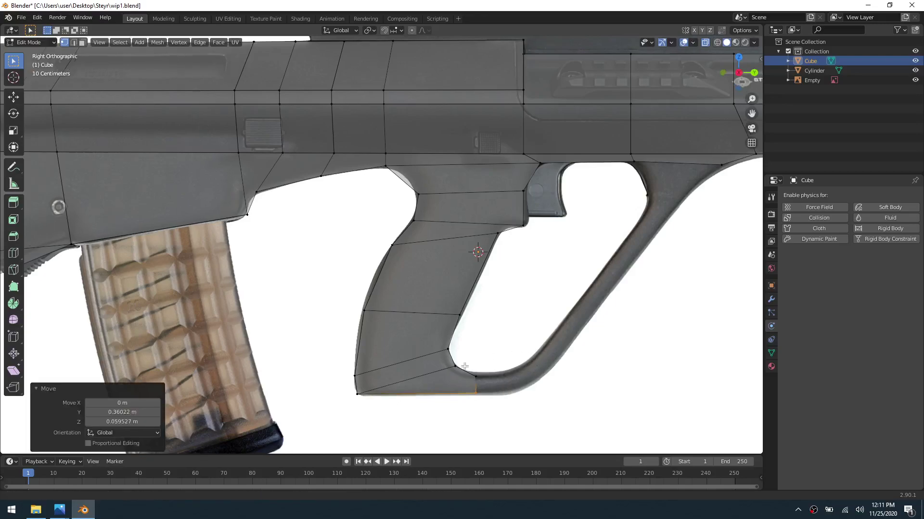
# Step: Extrude the guard's front end face 0.14987 m forward, rotate it -28.5°, and align it with the start of the bend
pyautogui.keyDown('shift'); pyautogui.moveTo(502, 389); pyautogui.dragTo(376, 403, button='middle'); pyautogui.keyUp('shift')
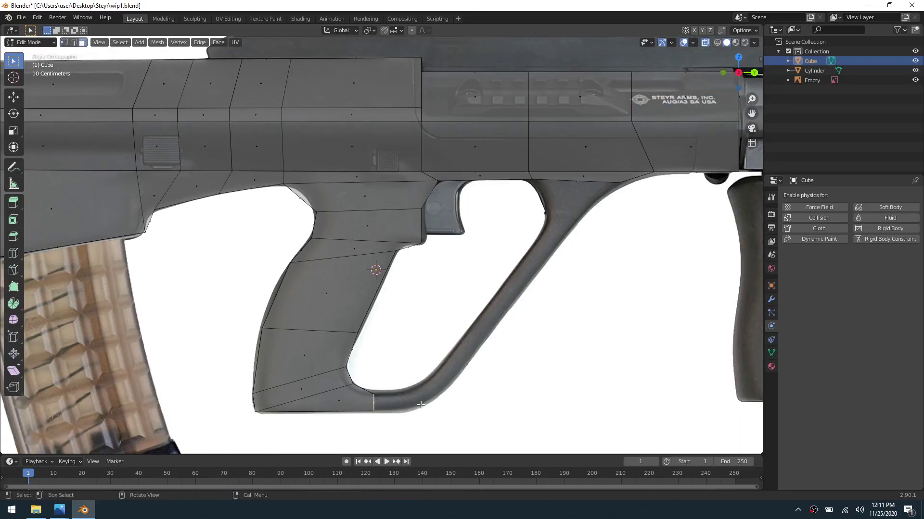
pyautogui.press('e')
pyautogui.click(464, 394)
pyautogui.press('r')
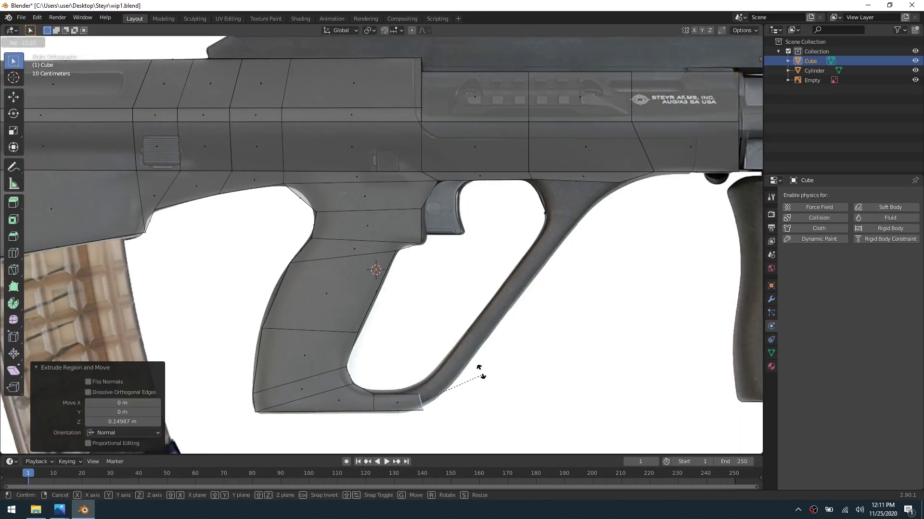
pyautogui.click(464, 360)
pyautogui.press('g')
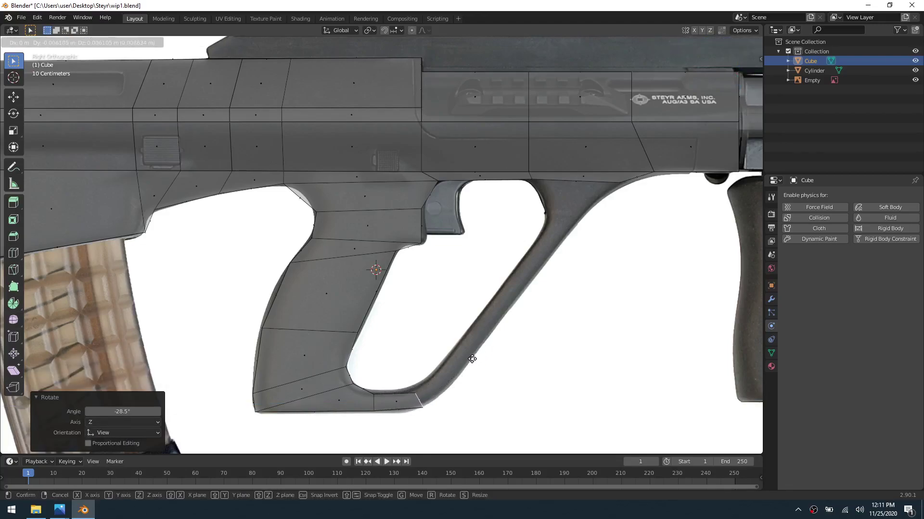
pyautogui.click(473, 360)
# Step: Extrude the guard's end face 0.1345 m around the bend, rotate it -23.9°, and position it across the diagonal strut
pyautogui.press('e')
pyautogui.click(529, 342)
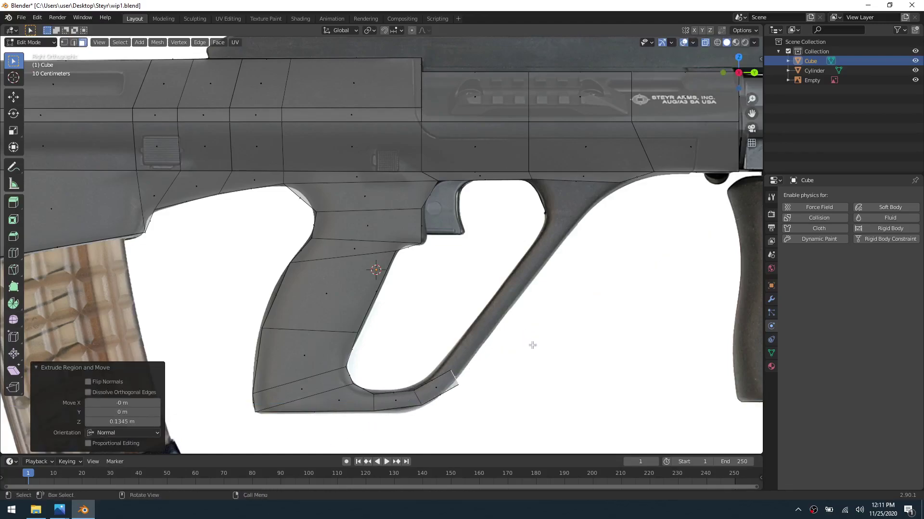
pyautogui.press('r')
pyautogui.click(504, 320)
pyautogui.press('g')
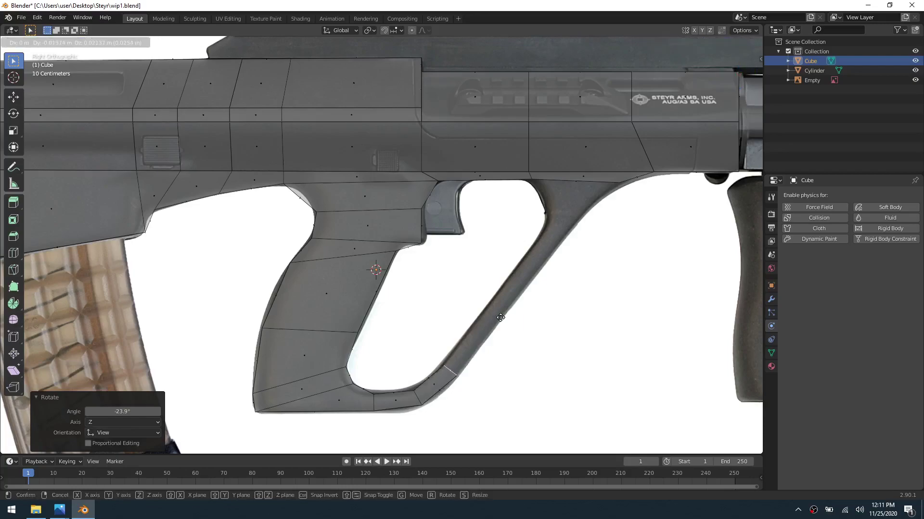
pyautogui.click(501, 318)
pyautogui.press('g')
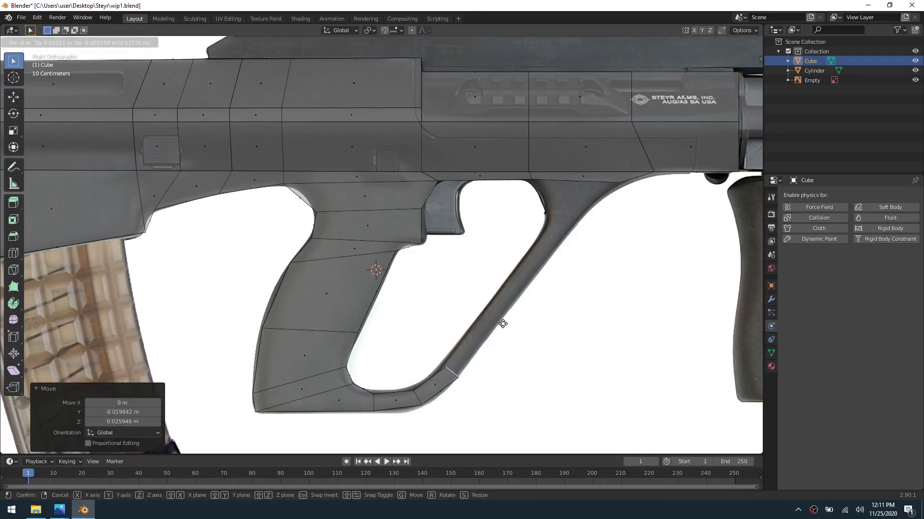
pyautogui.click(500, 324)
# Step: Extrude the guard's end face 0.32349 m up along the diagonal strut
pyautogui.press('g')
pyautogui.press('g')
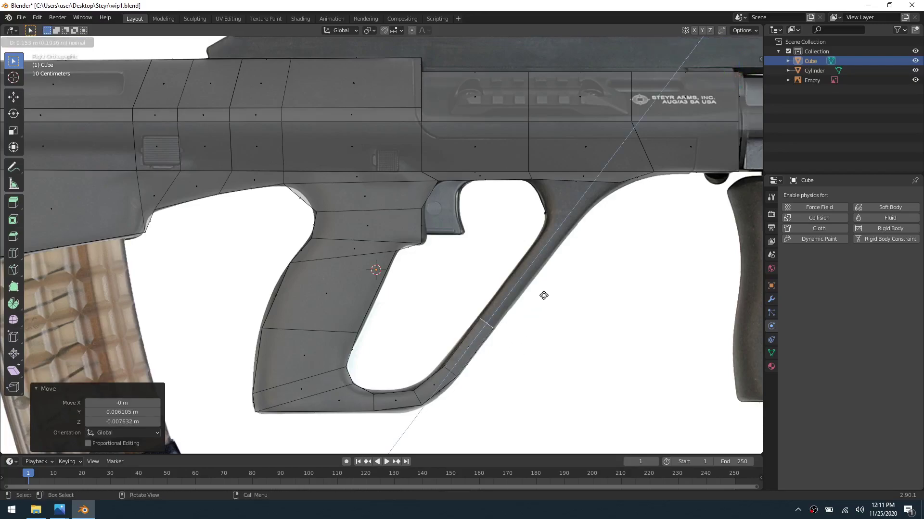
pyautogui.click(565, 261)
pyautogui.press('e')
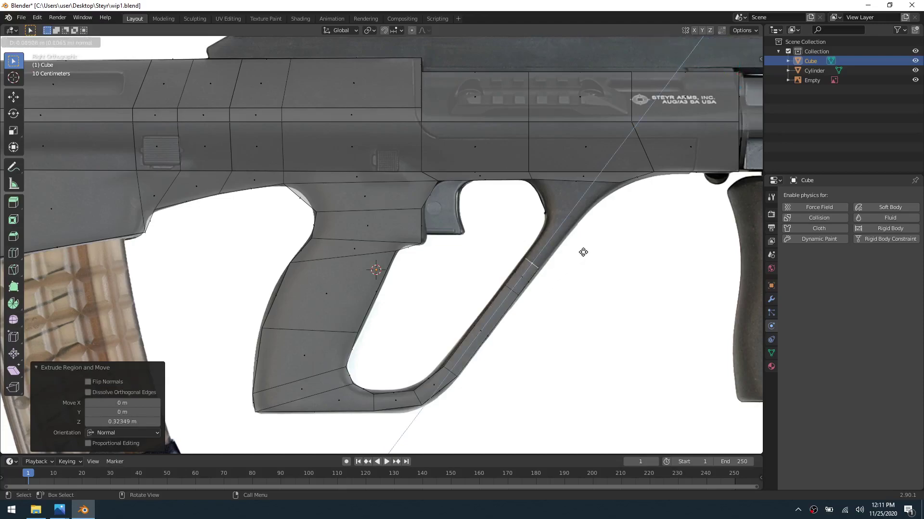
pyautogui.rightClick(583, 239)
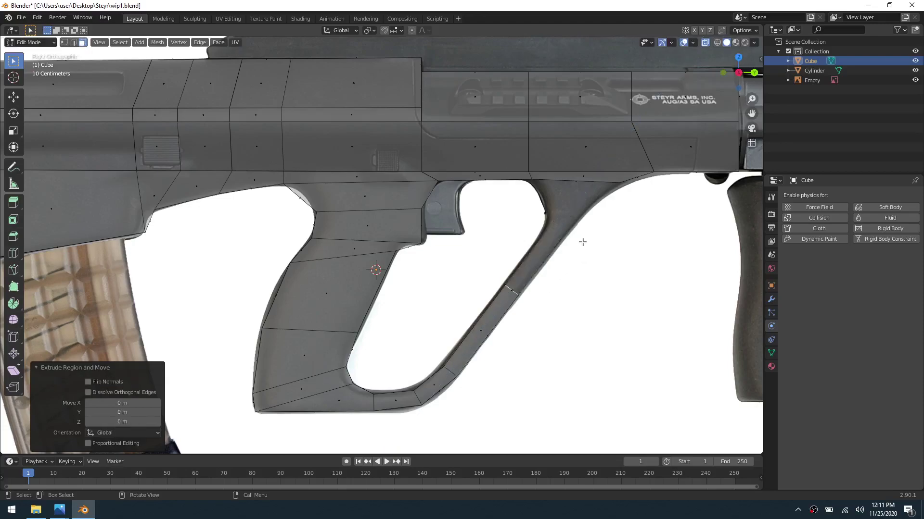
pyautogui.hotkey('ctrl', 'z')
pyautogui.press('g')
pyautogui.rightClick(583, 234)
# Step: Move the strut's end face 0.13737 m in Y and 0.18163 m in Z, up to where the strut widens
pyautogui.press('g')
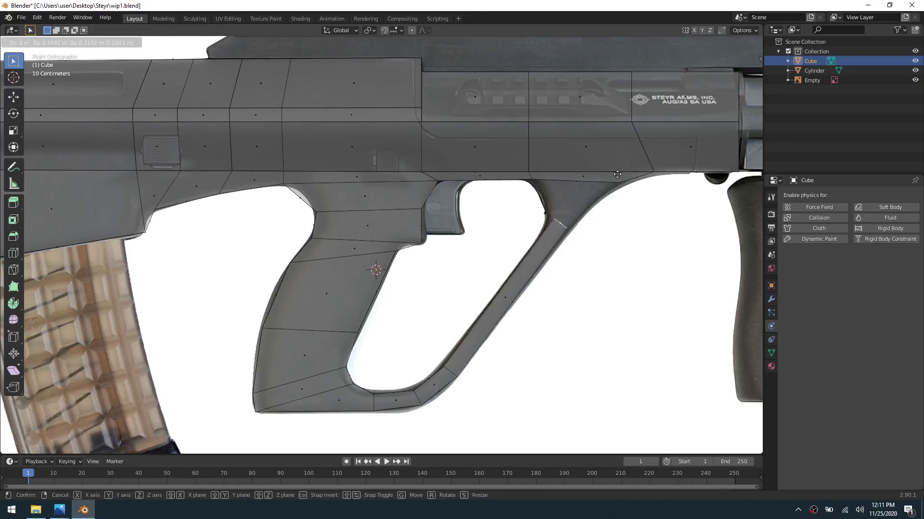
pyautogui.click(614, 184)
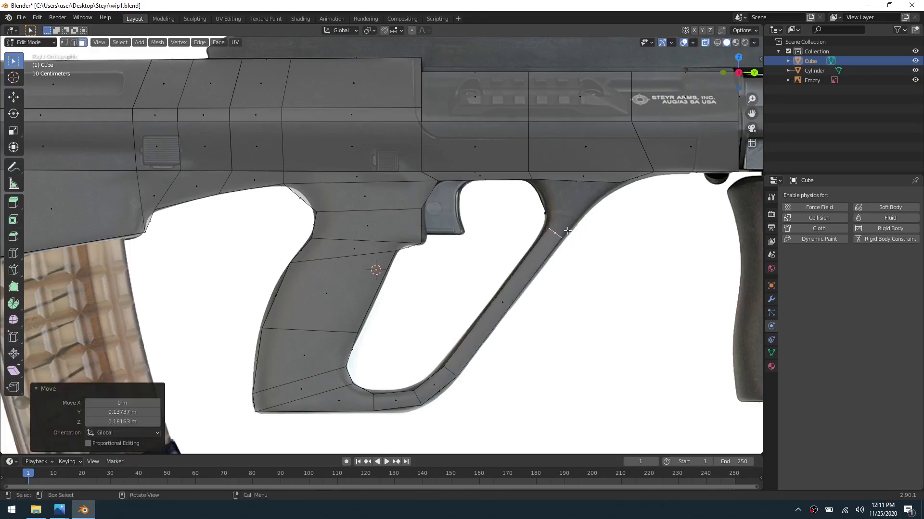
# Step: Try to widen the strut's end face by scaling it uniformly by 2.046
pyautogui.press('s')
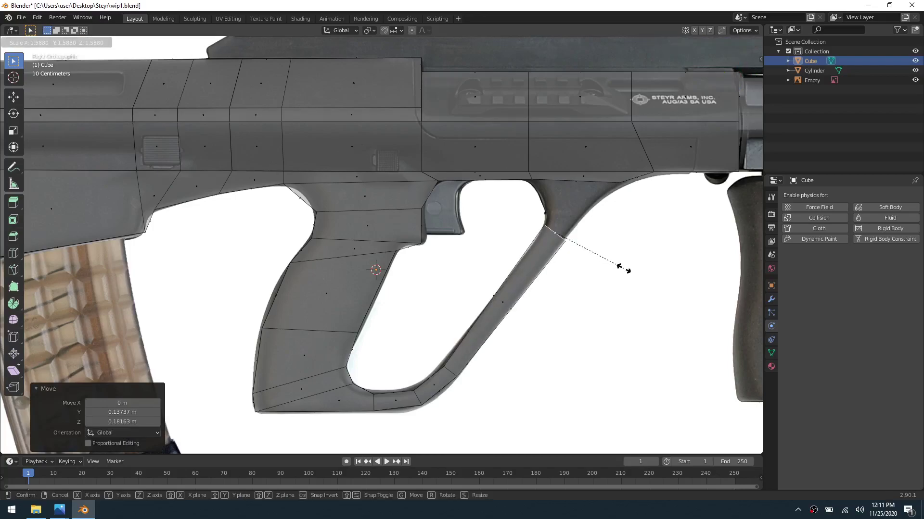
pyautogui.click(634, 287)
pyautogui.moveTo(590, 290); pyautogui.dragTo(495, 312, button='middle')
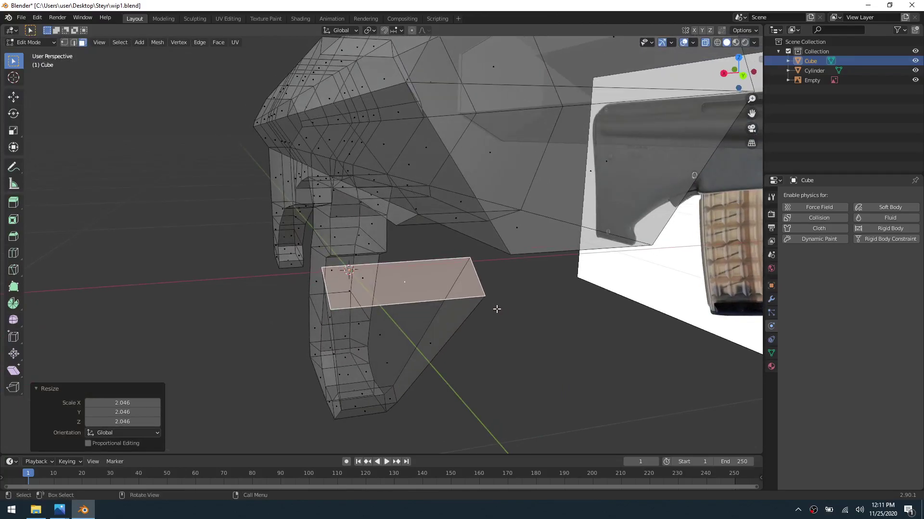
pyautogui.hotkey('ctrl', 'z')
# Step: Move the inner vertices of the strut's end face -0.015263 m in Y and -0.001526 m in Z
pyautogui.moveTo(510, 290); pyautogui.dragTo(532, 288, button='middle')
pyautogui.press('1')
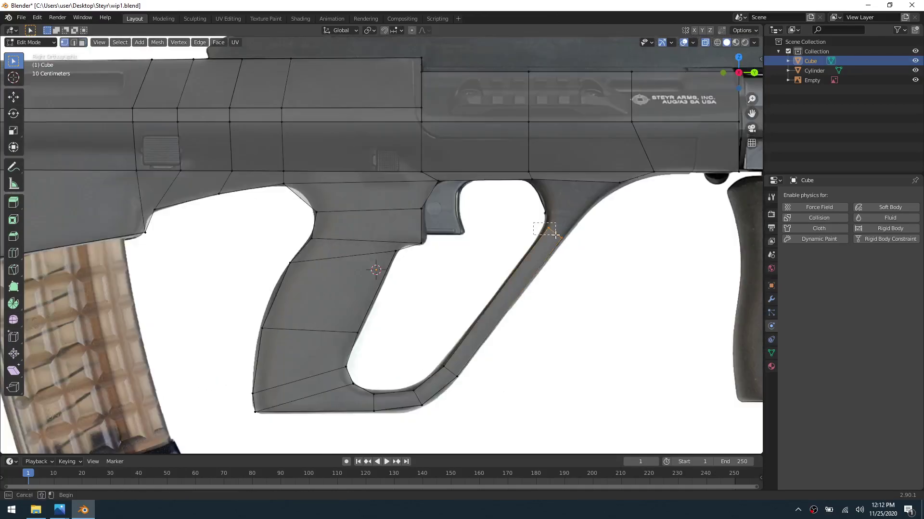
pyautogui.press('g')
pyautogui.click(549, 236)
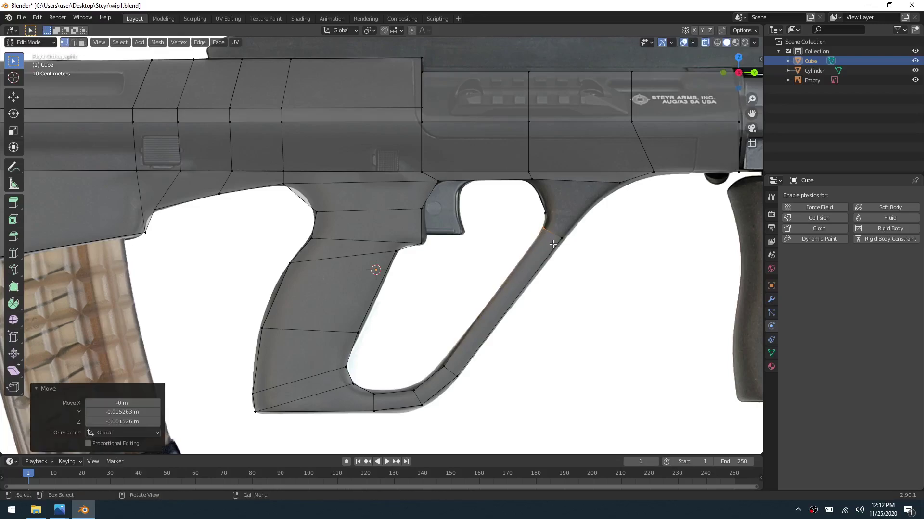
# Step: Extrude the strut's end face toward the stock and spread its inner and outer vertices onto the widening guard outline
pyautogui.press('3')
pyautogui.press('e')
pyautogui.click(567, 195)
pyautogui.press('1')
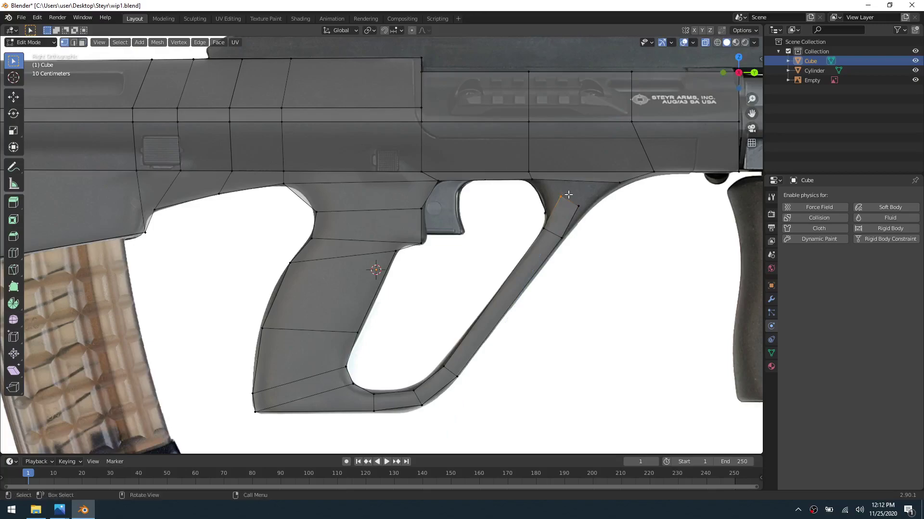
pyautogui.press('g')
pyautogui.click(553, 206)
pyautogui.hotkey('ctrl', 'z')
pyautogui.press('g')
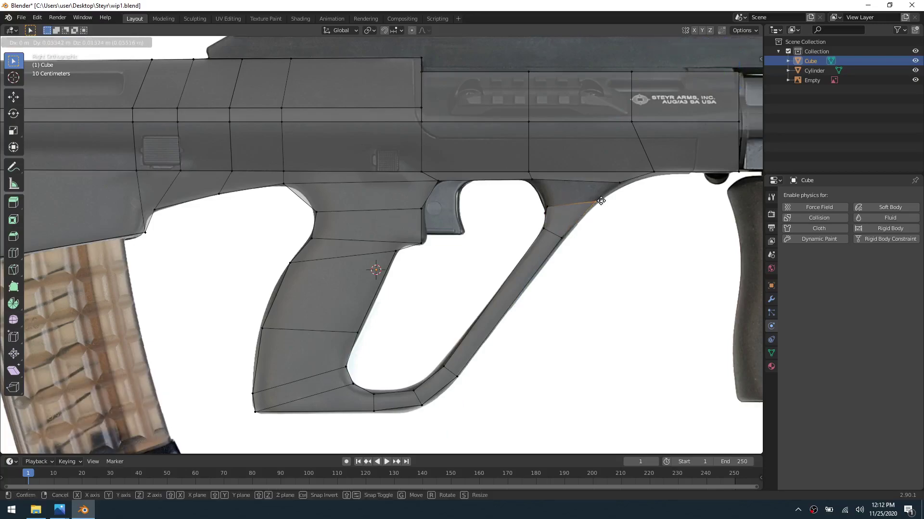
pyautogui.click(597, 202)
pyautogui.click(553, 203)
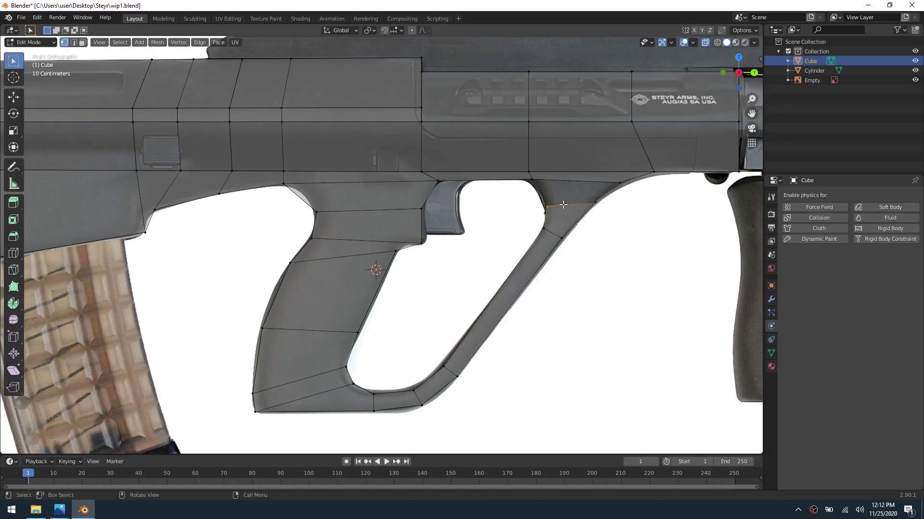
# Step: Delete the strut's end face and the facing face on the underside of the rifle body
pyautogui.press('3')
pyautogui.moveTo(579, 194)
pyautogui.mouseDown(button='middle')
pyautogui.moveTo(572, 217)
pyautogui.moveTo(588, 202)
pyautogui.moveTo(584, 149)
pyautogui.moveTo(511, 192)
pyautogui.moveTo(495, 316)
pyautogui.moveTo(532, 303)
pyautogui.moveTo(498, 270)
pyautogui.mouseUp(button='middle')
pyautogui.click(590, 225)
pyautogui.keyDown('shift'); pyautogui.click(584, 150); pyautogui.keyUp('shift')
pyautogui.press('x')
pyautogui.click(573, 151)
# Step: Bridge the open edge loops between the trigger guard strut and the underside of the rifle body
pyautogui.hotkey('alt', 'z')
pyautogui.press('2')
pyautogui.keyDown('alt'); pyautogui.click(511, 193); pyautogui.keyUp('alt')
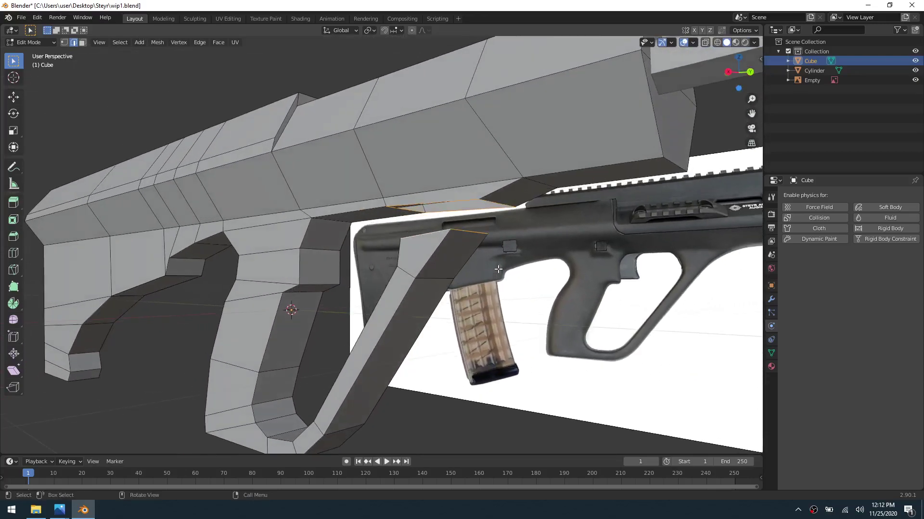
pyautogui.hotkey('ctrl', 'e')
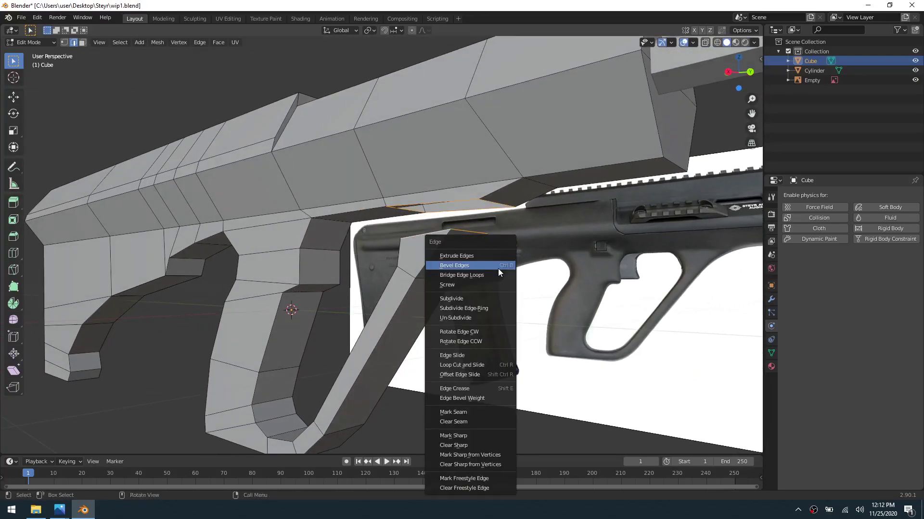
pyautogui.click(495, 275)
# Step: Leave the rifle body's mesh editing, add a cube as a separate object, and open the cube's mesh for editing
pyautogui.moveTo(493, 277); pyautogui.dragTo(424, 282, button='middle')
pyautogui.scroll(-5, 438, 299)
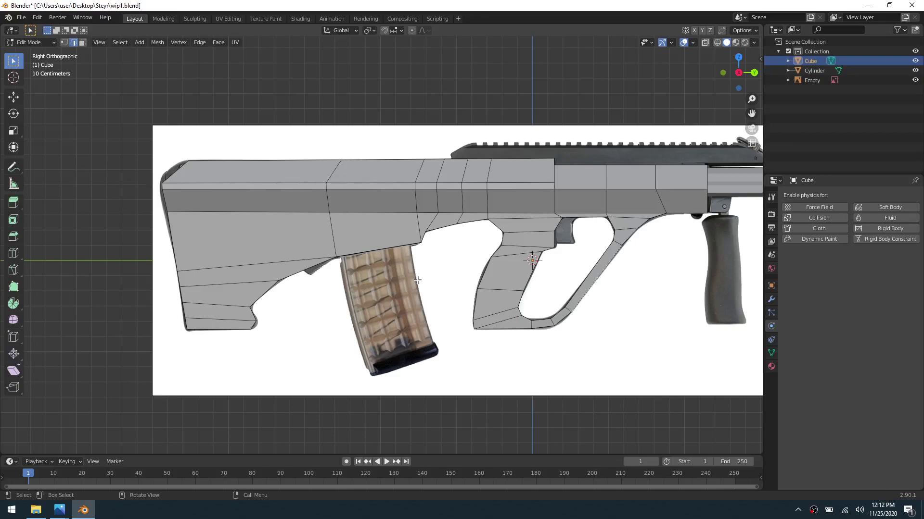
pyautogui.hotkey('ctrl', 'Tab')
pyautogui.click(368, 313)
pyautogui.hotkey('shift', 'a')
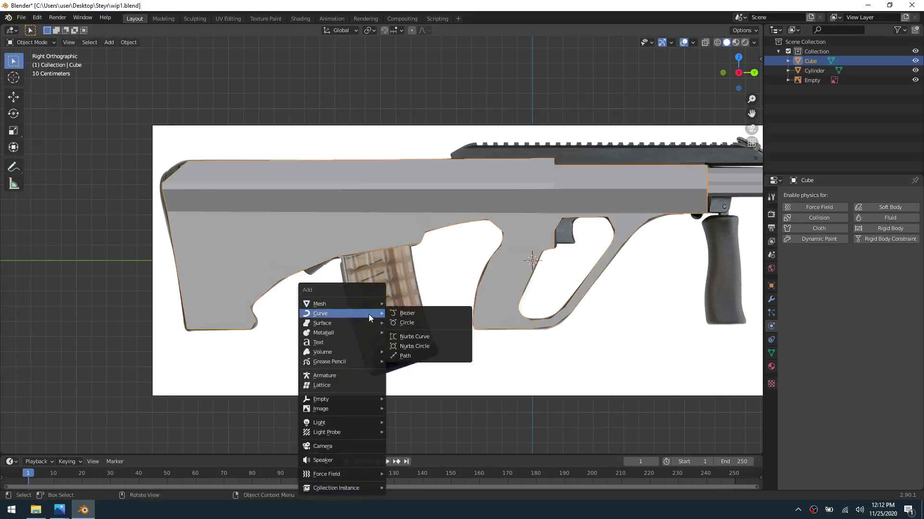
pyautogui.moveTo(368, 305)
pyautogui.click(423, 313)
pyautogui.hotkey('ctrl', 'Tab')
pyautogui.click(498, 308)
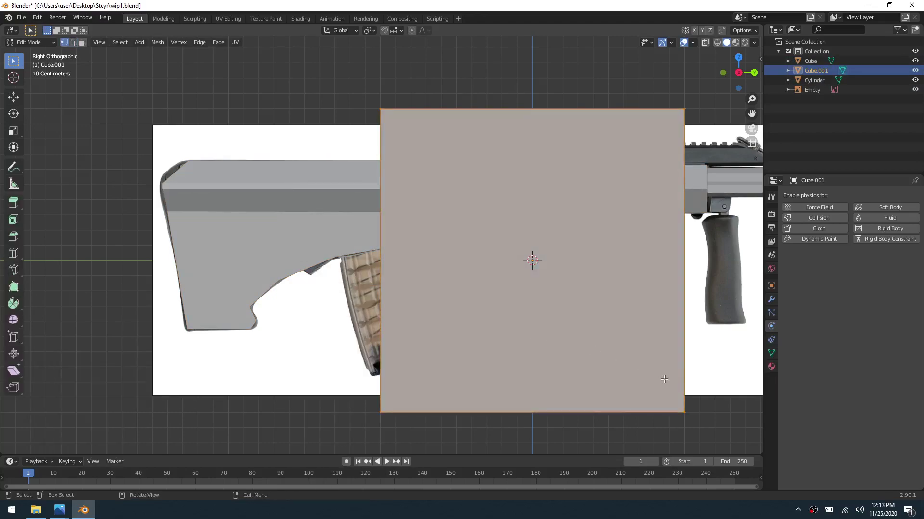
# Step: Shrink the cube, move it onto the reference magazine, scale it by 0.457 and rotate it -15.2° to match the magazine's tilt
pyautogui.press('s')
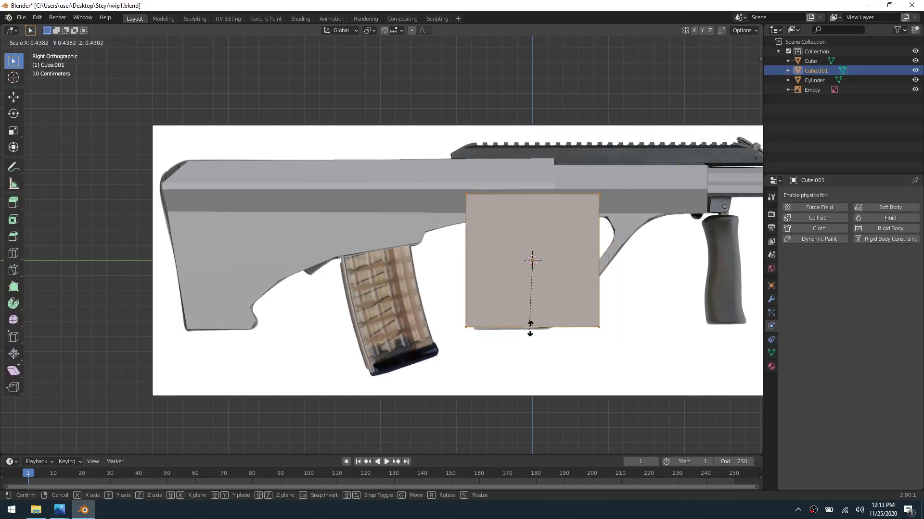
pyautogui.click(532, 318)
pyautogui.press('g')
pyautogui.click(500, 358)
pyautogui.press('s')
pyautogui.click(437, 336)
pyautogui.press('r')
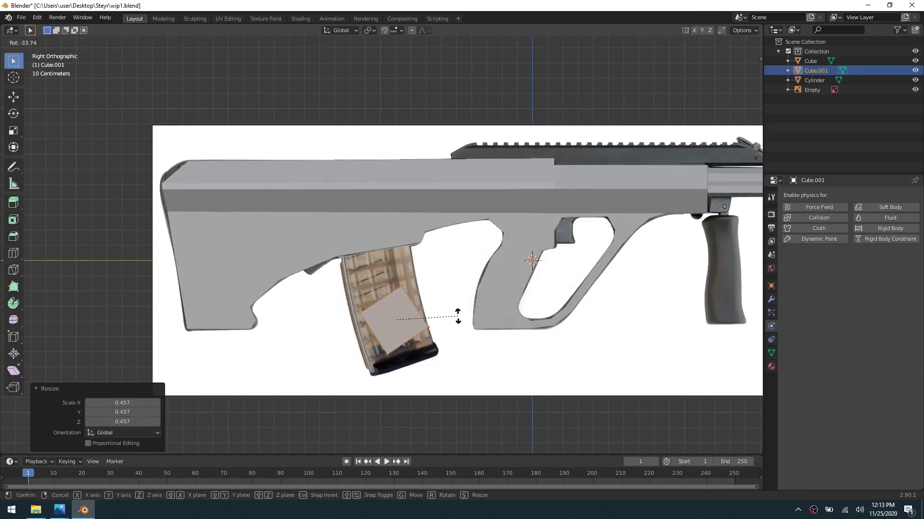
pyautogui.click(460, 336)
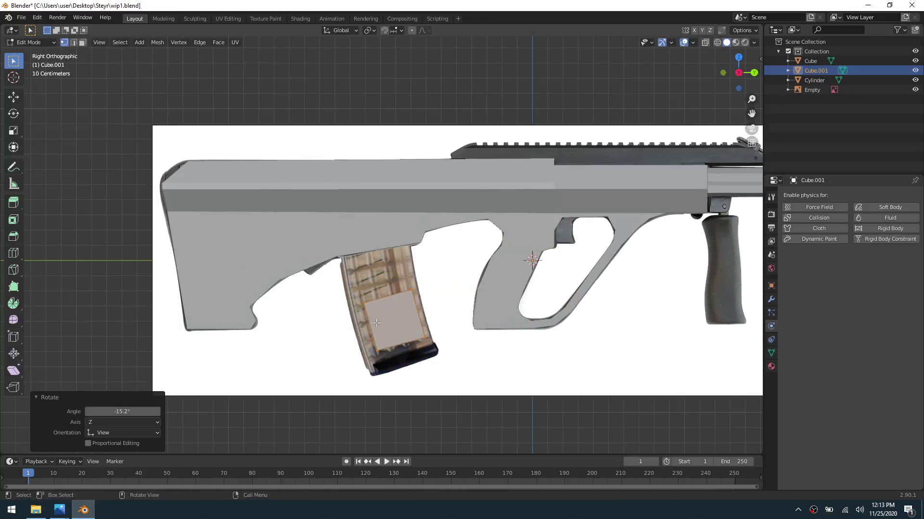
# Step: With X-ray on, move the block's top face -0.06963 m in Y and 0.33233 m in Z to the magazine's top and rotate it slightly
pyautogui.click(353, 320)
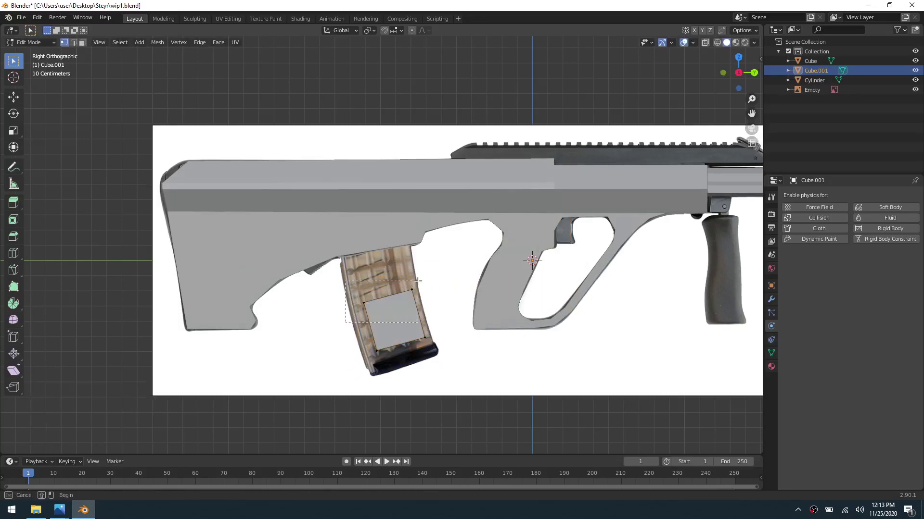
pyautogui.press('3')
pyautogui.click(387, 300)
pyautogui.hotkey('alt', 'z')
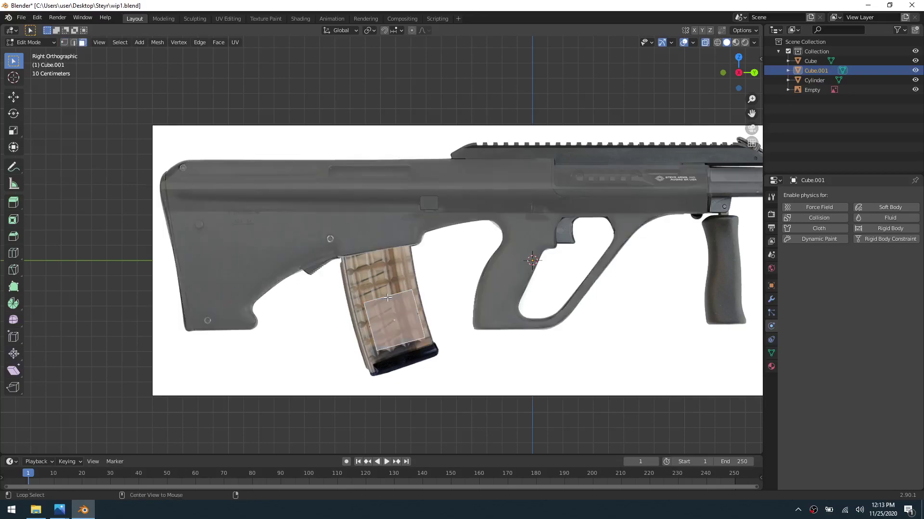
pyautogui.press('g')
pyautogui.click(397, 289)
pyautogui.press('r')
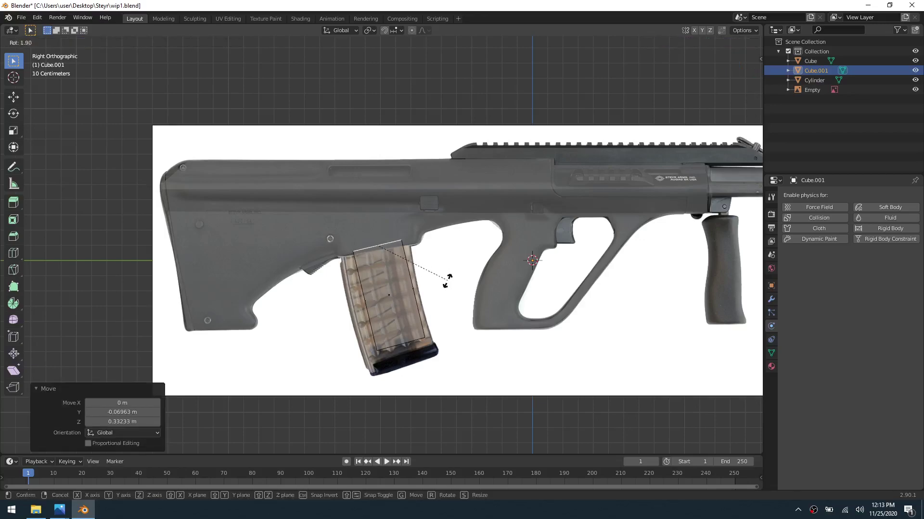
pyautogui.click(440, 285)
# Step: Move the block's bottom face 0.03798 m in Y and -0.14876 m in Z to the magazine's base and rotate it -3.87°
pyautogui.click(433, 356)
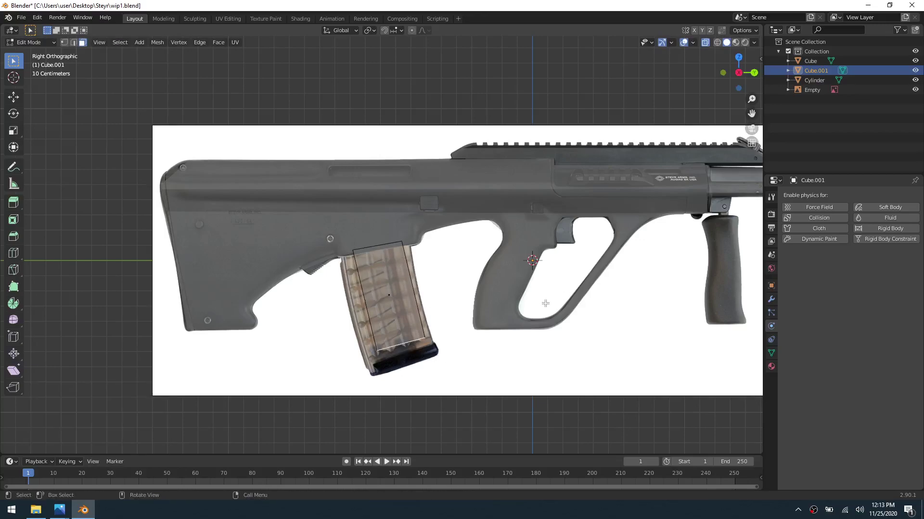
pyautogui.press('g')
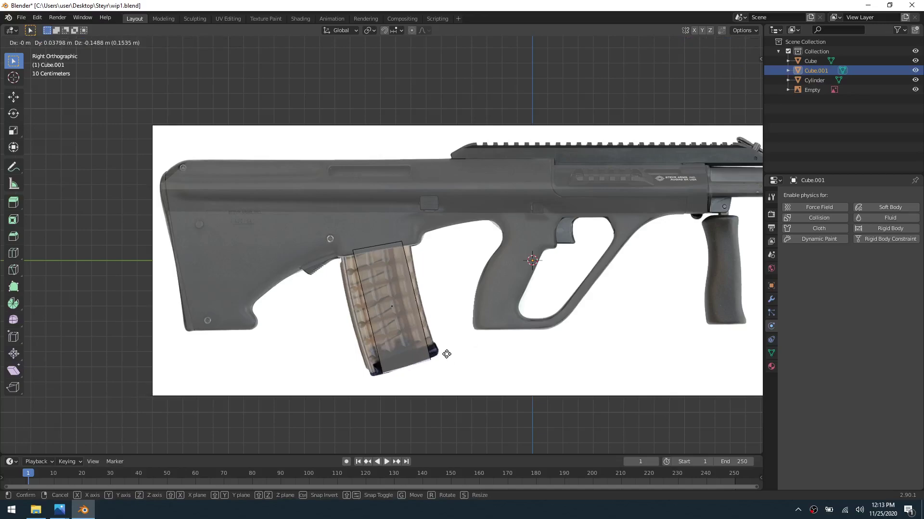
pyautogui.click(452, 349)
pyautogui.press('r')
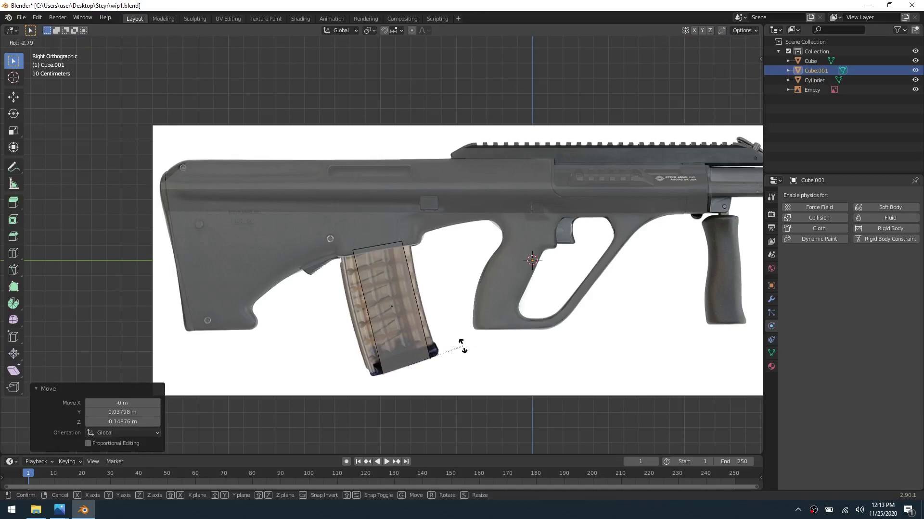
pyautogui.click(462, 346)
pyautogui.press('g')
pyautogui.click(464, 345)
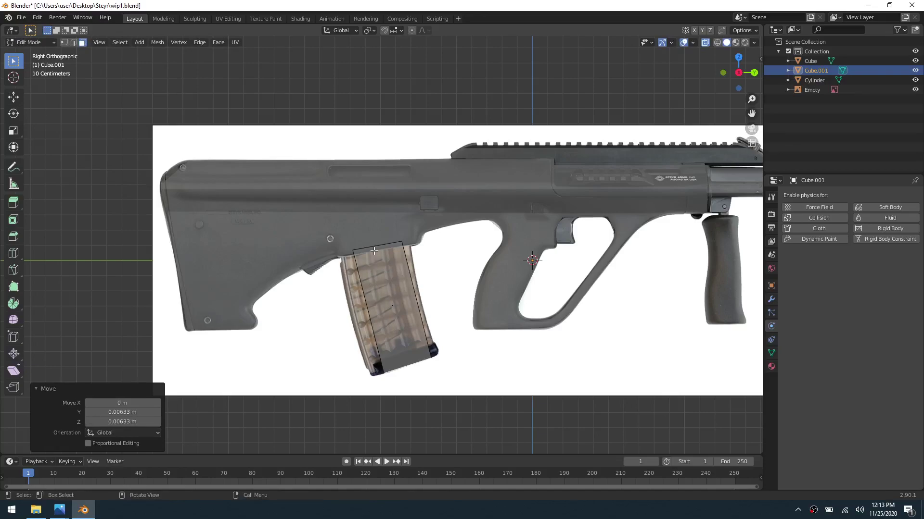
pyautogui.hotkey('ctrl', 'z')
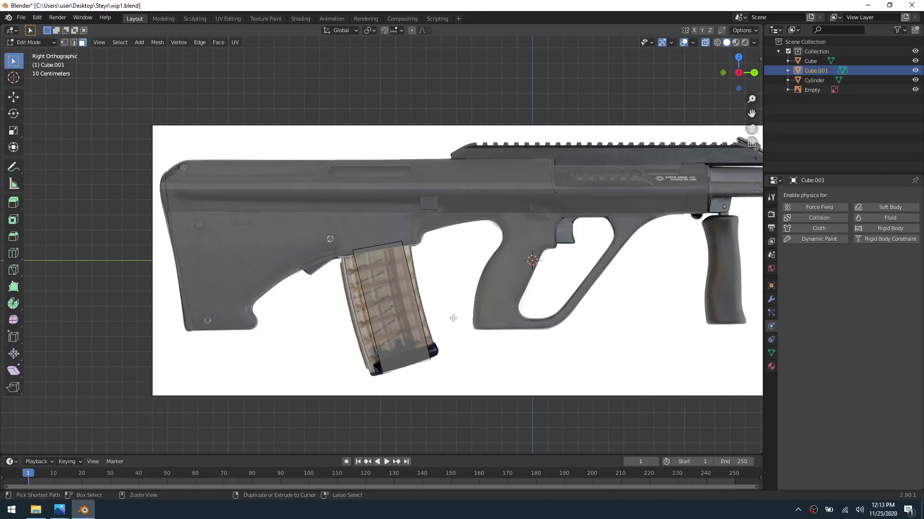
pyautogui.press('r')
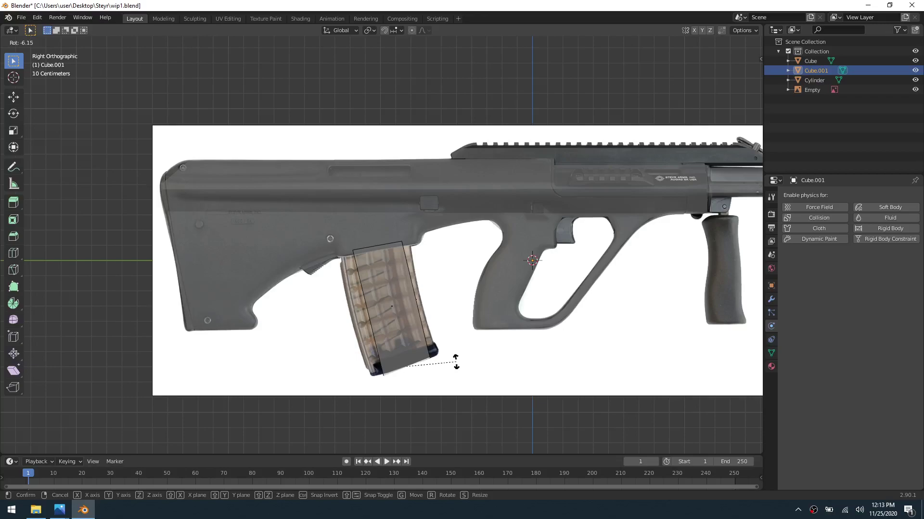
pyautogui.click(456, 364)
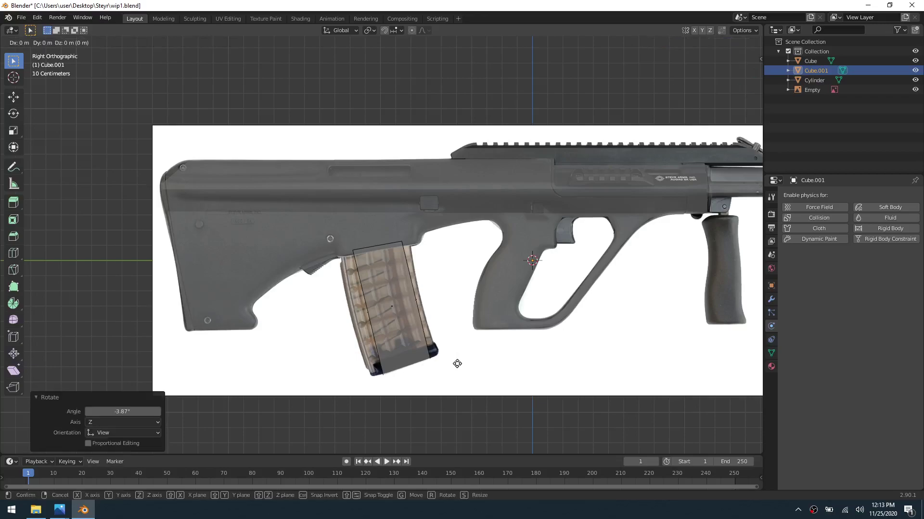
pyautogui.click(371, 283)
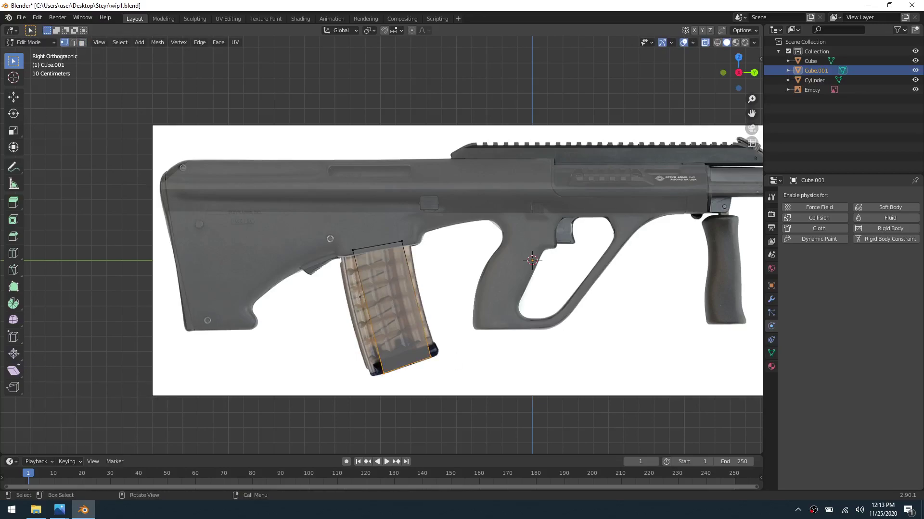
# Step: Add two evenly spaced horizontal loop cuts across the magazine block
pyautogui.hotkey('ctrl', 'r')
pyautogui.scroll(1, 373, 302)
pyautogui.click(373, 302)
pyautogui.rightClick(373, 302)
# Step: Move the loop cuts' rear vertices onto the magazine's curved rear outline, and the bottom rear corner -0.079125 m in Y and -0.022155 m in Z
pyautogui.moveTo(351, 302); pyautogui.dragTo(376, 290)
pyautogui.press('g')
pyautogui.click(353, 300)
pyautogui.moveTo(366, 340); pyautogui.dragTo(380, 331)
pyautogui.press('g')
pyautogui.click(366, 340)
pyautogui.click(373, 375)
pyautogui.press('g')
pyautogui.click(393, 372)
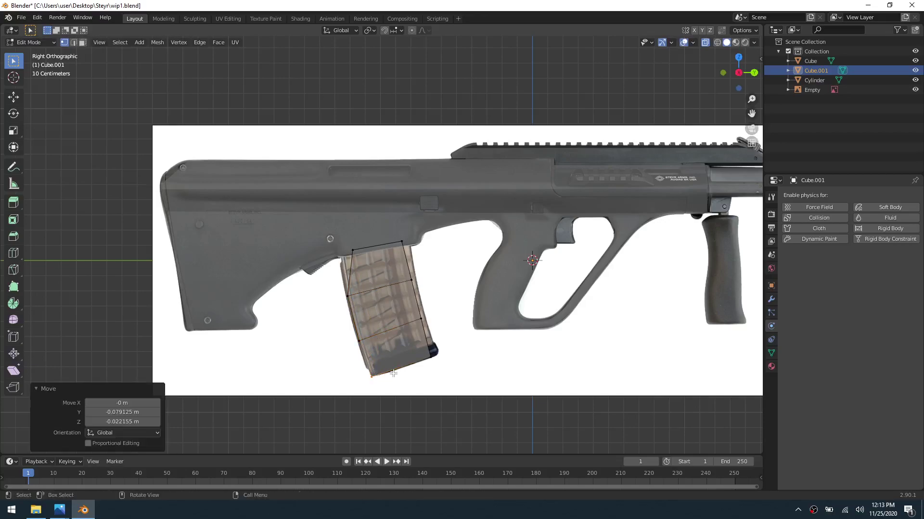
# Step: Move the bottom front corner onto the magazine's base and the lower loop's front vertices 0.015825 m in Y and 0.003165 m in Z
pyautogui.click(433, 357)
pyautogui.press('g')
pyautogui.click(445, 351)
pyautogui.click(421, 319)
pyautogui.press('g')
pyautogui.click(424, 310)
pyautogui.click(411, 280)
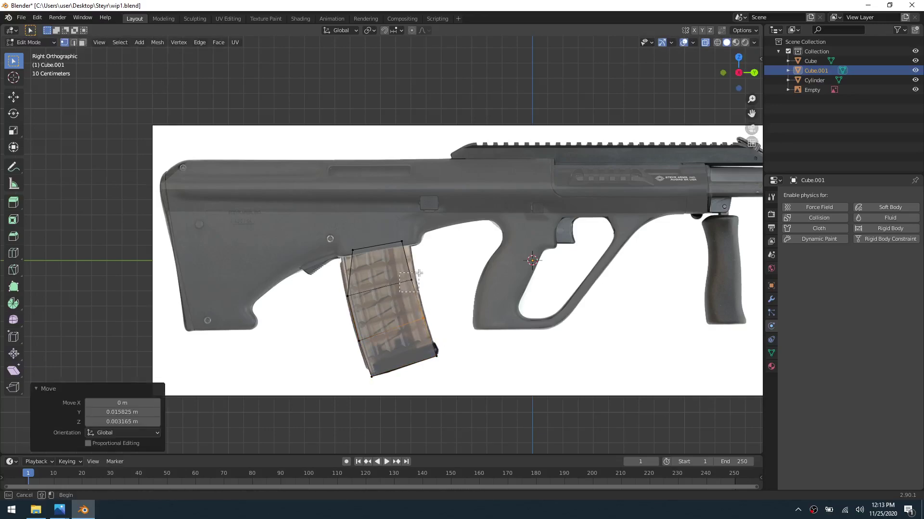
# Step: Move the magazine mesh's upper front loop vertex and both top corners onto the reference outline, and return to Object Mode
pyautogui.press('g')
pyautogui.click(422, 268)
pyautogui.click(352, 251)
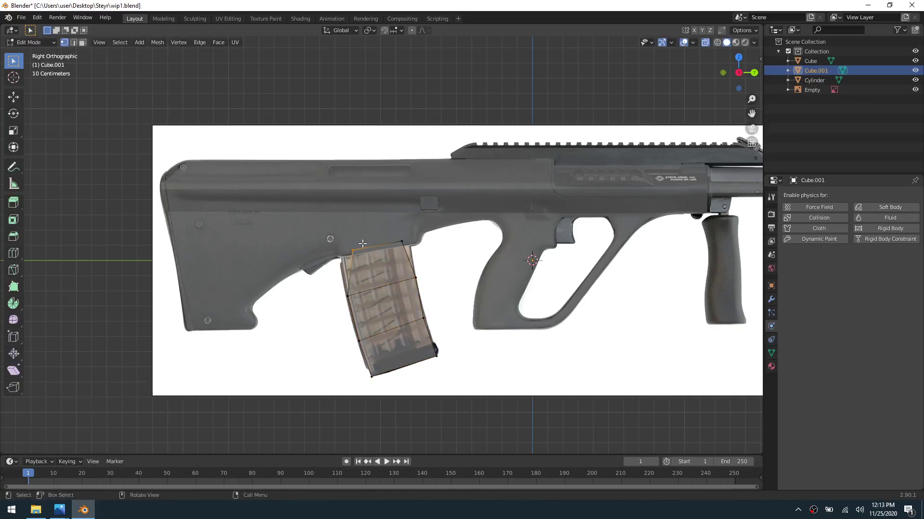
pyautogui.press('g')
pyautogui.click(351, 244)
pyautogui.click(402, 242)
pyautogui.press('g')
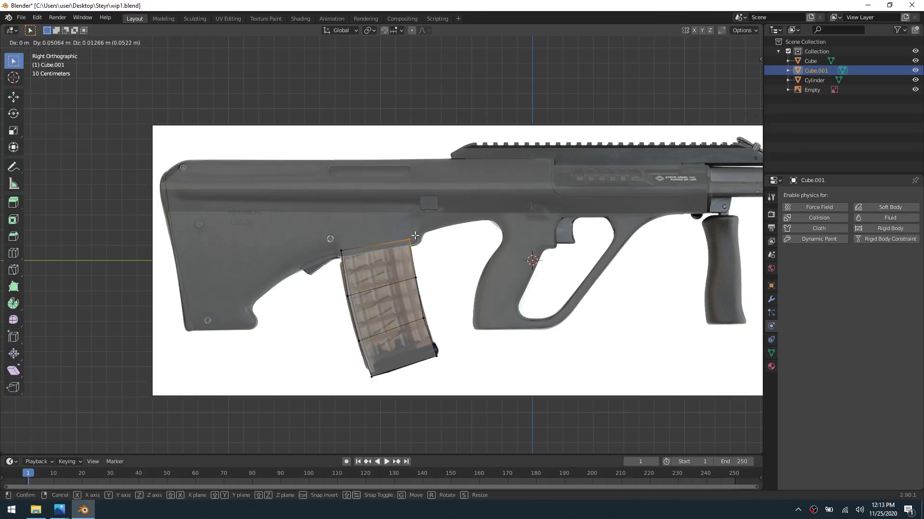
pyautogui.click(416, 236)
pyautogui.click(457, 265)
pyautogui.hotkey('ctrl', 'Tab')
pyautogui.click(424, 271)
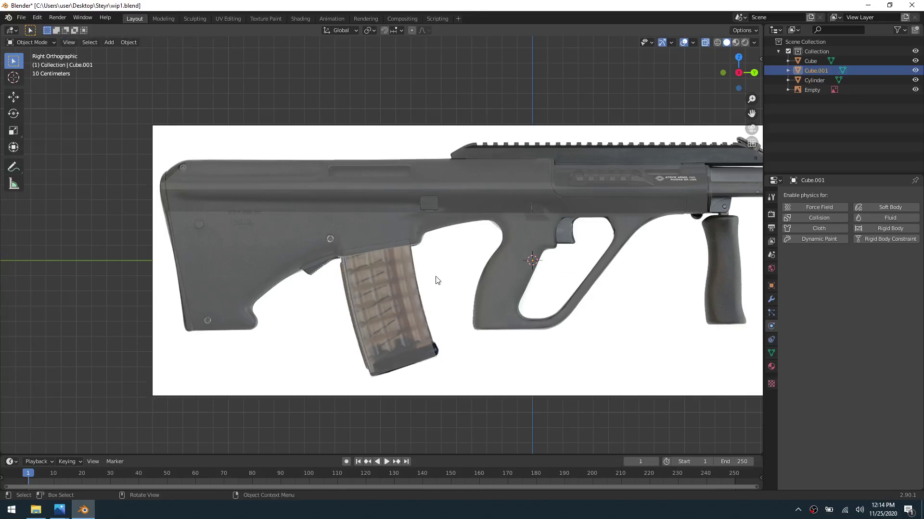
pyautogui.scroll(2, 371, 317)
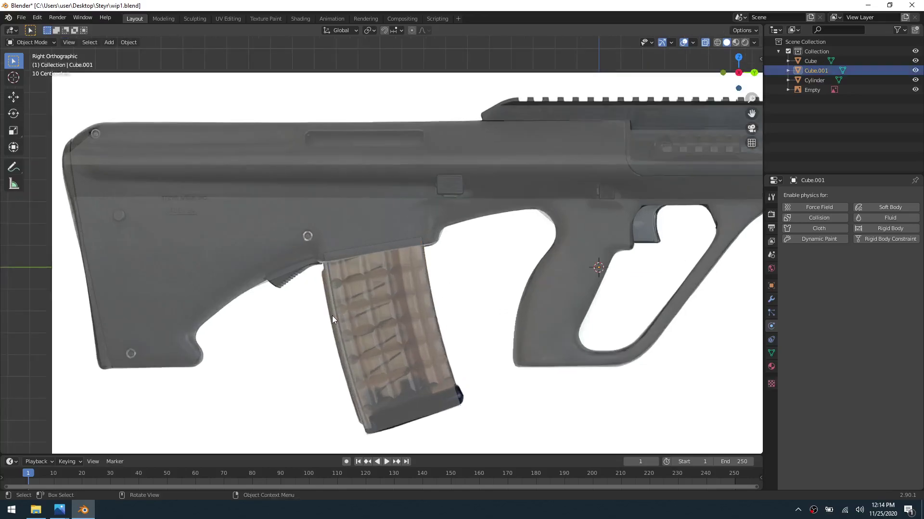
# Step: Duplicate the whole linked magazine mesh inside Edit Mode and place the copy along the Y axis, clear behind the original
pyautogui.hotkey('ctrl', 'Tab')
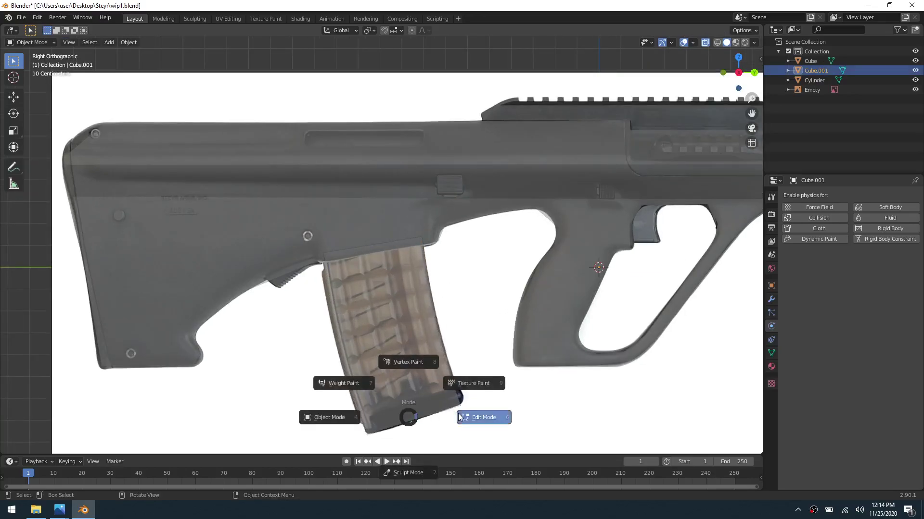
pyautogui.click(481, 417)
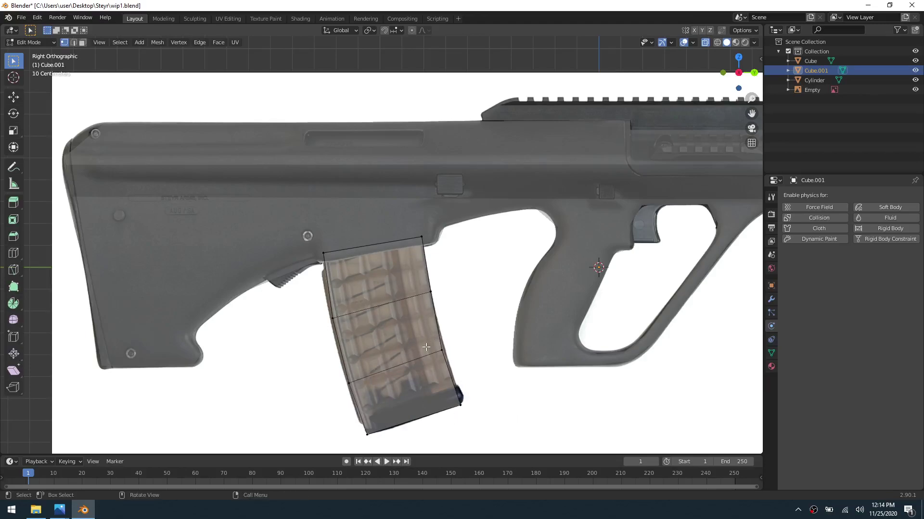
pyautogui.click(404, 341)
pyautogui.hotkey('ctrl', 'l')
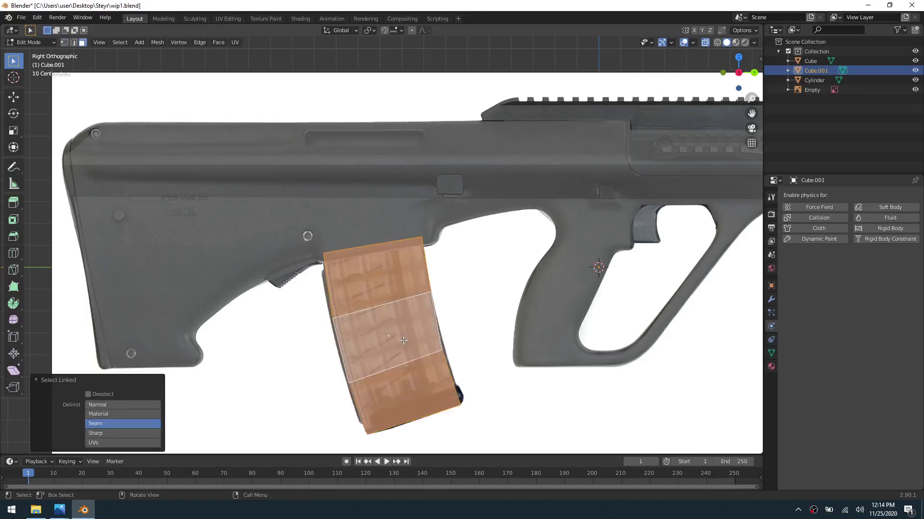
pyautogui.hotkey('shift', 'd')
pyautogui.press('y')
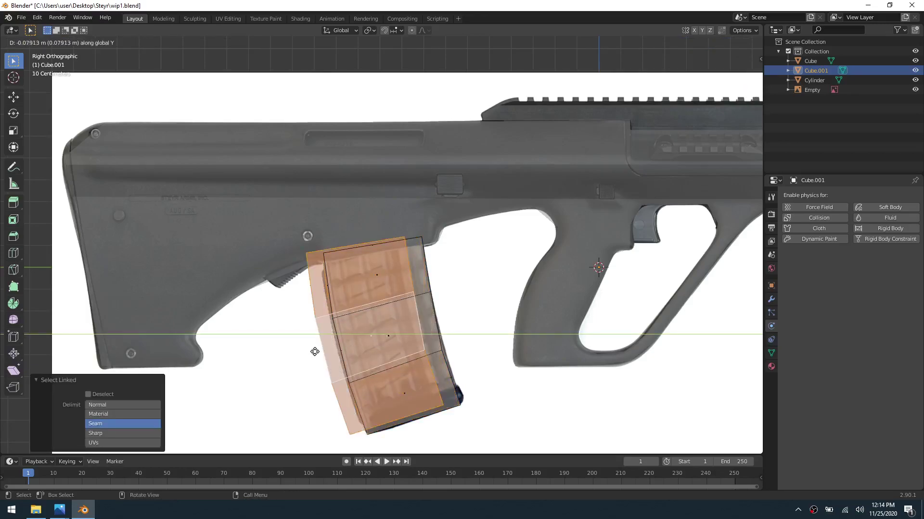
pyautogui.click(274, 328)
# Step: Delete the vertices of the duplicate's upper two rows so only its lowest section is kept
pyautogui.moveTo(171, 236); pyautogui.dragTo(311, 260)
pyautogui.keyDown('shift'); pyautogui.moveTo(191, 292); pyautogui.dragTo(343, 304); pyautogui.keyUp('shift')
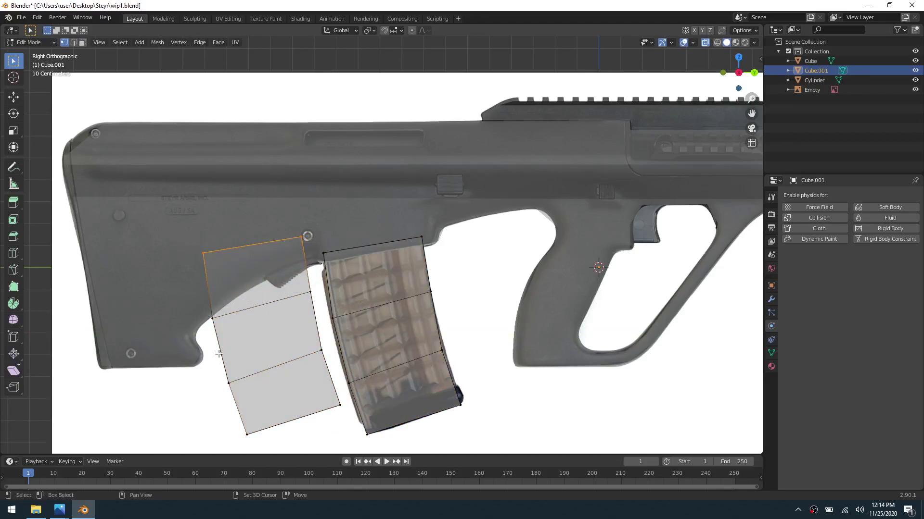
pyautogui.keyDown('shift'); pyautogui.moveTo(201, 321); pyautogui.dragTo(326, 287); pyautogui.keyUp('shift')
pyautogui.press('x')
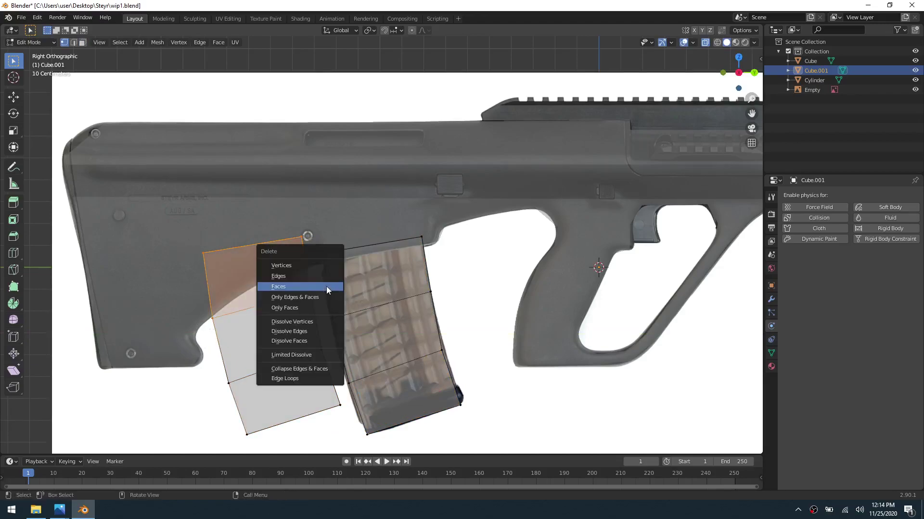
pyautogui.click(318, 266)
pyautogui.moveTo(201, 348); pyautogui.dragTo(386, 440)
pyautogui.click(298, 400)
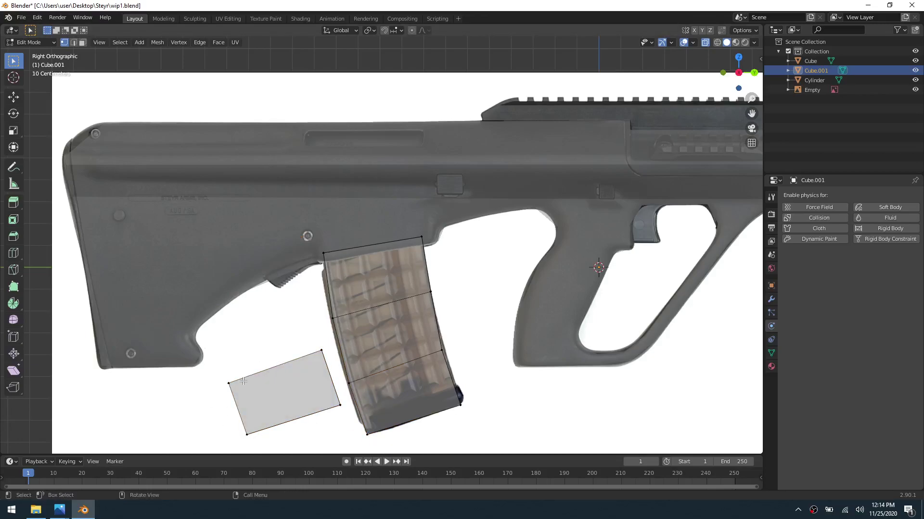
# Step: Move the remaining duplicated section up over the magazine catch behind the magazine
pyautogui.press('l')
pyautogui.press('g')
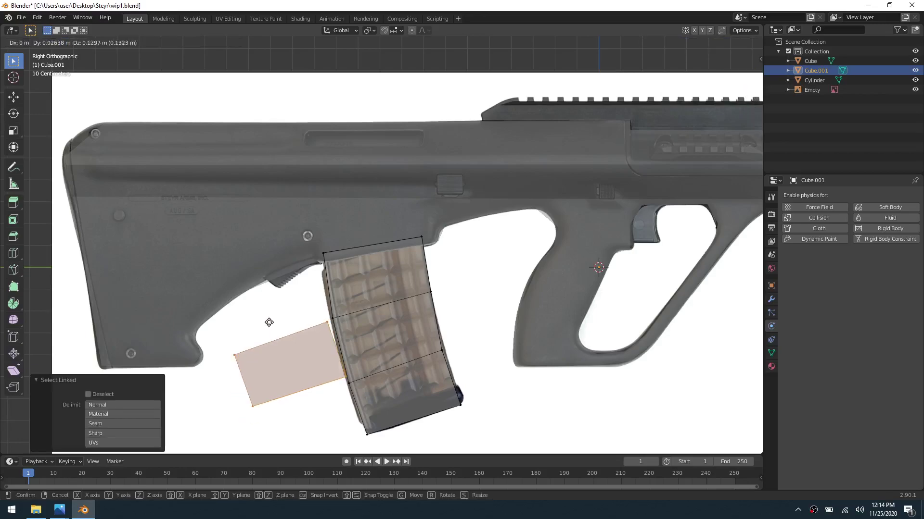
pyautogui.click(251, 293)
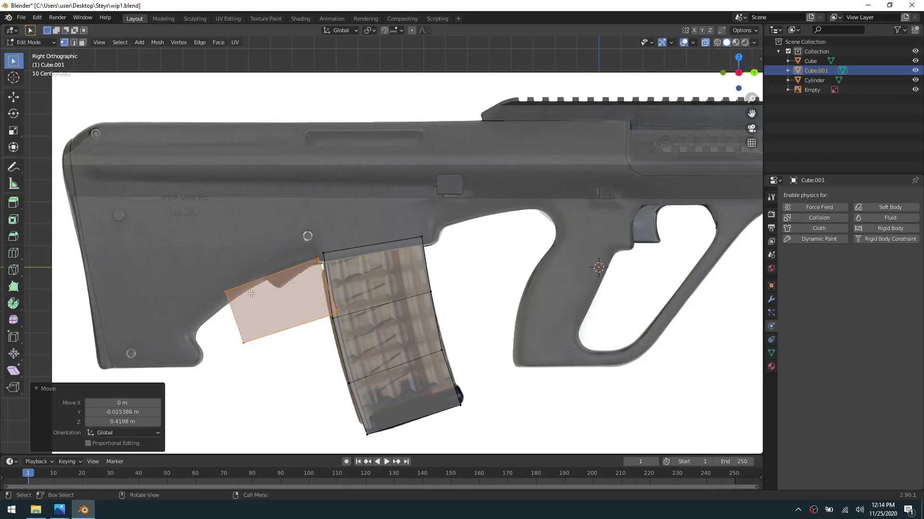
# Step: Fit the section's two upper corners to the top edge of the reference magazine catch
pyautogui.click(257, 306)
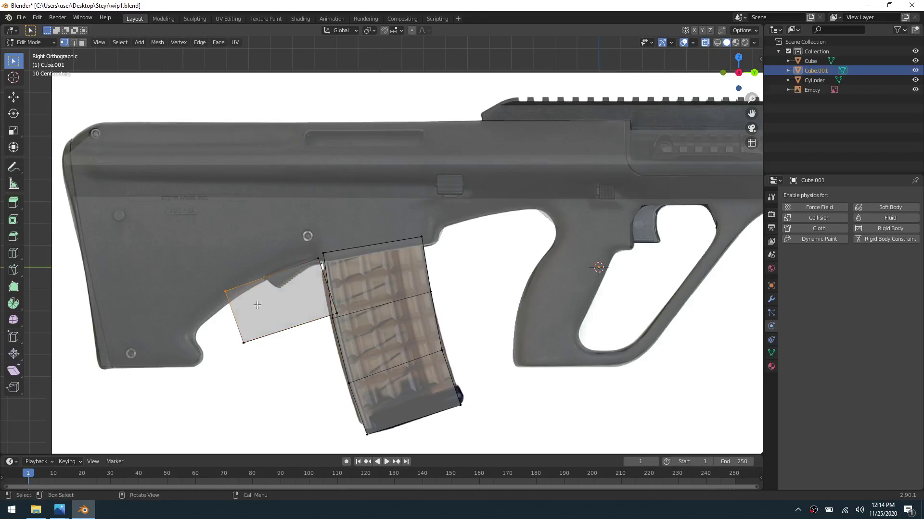
pyautogui.press('g')
pyautogui.click(315, 265)
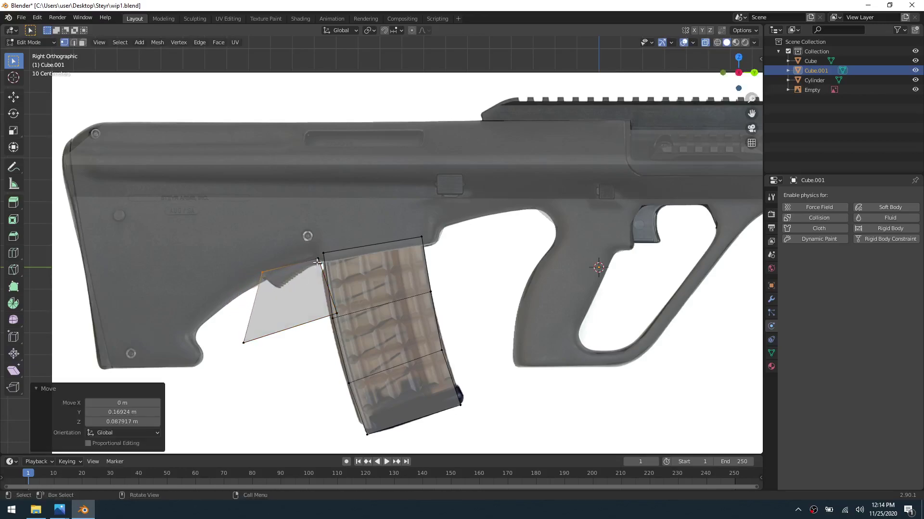
pyautogui.press('g')
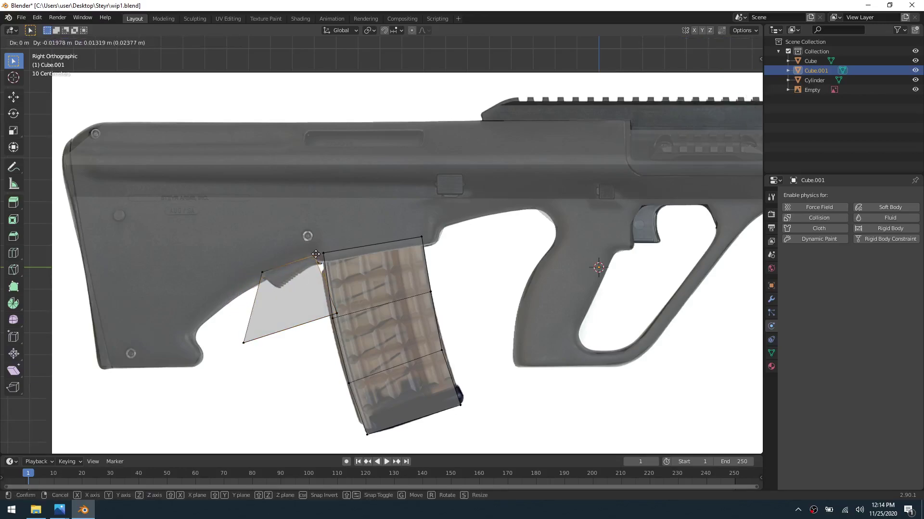
pyautogui.click(316, 254)
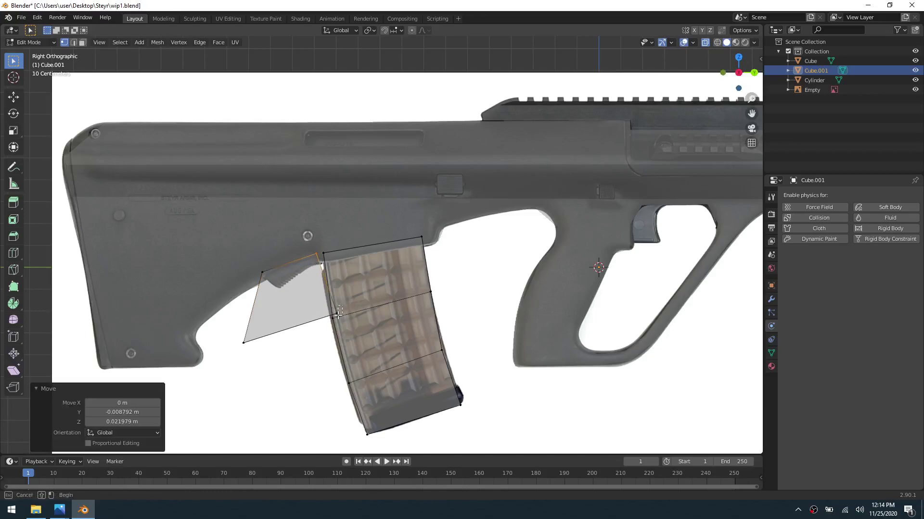
# Step: Move the section's two lower corners onto the magazine catch's lower outline and refine the upper rear corner
pyautogui.click(332, 315)
pyautogui.press('g')
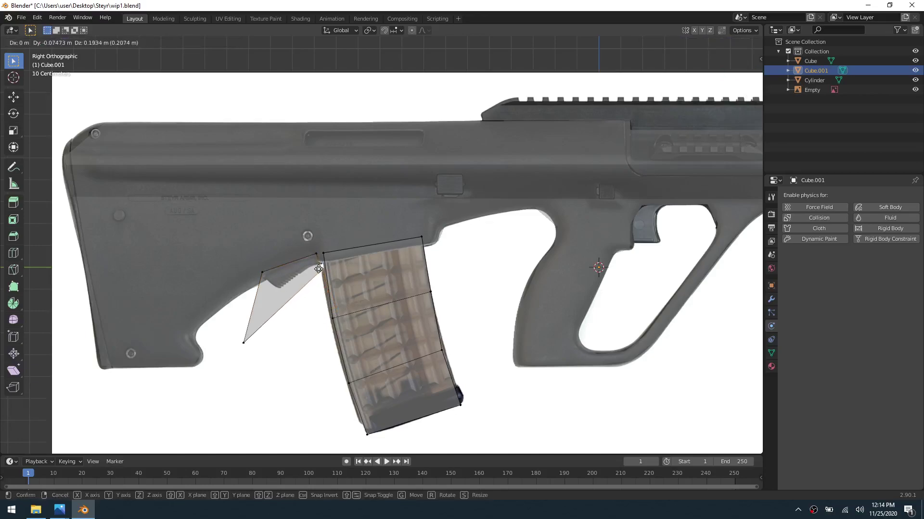
pyautogui.click(321, 262)
pyautogui.click(244, 342)
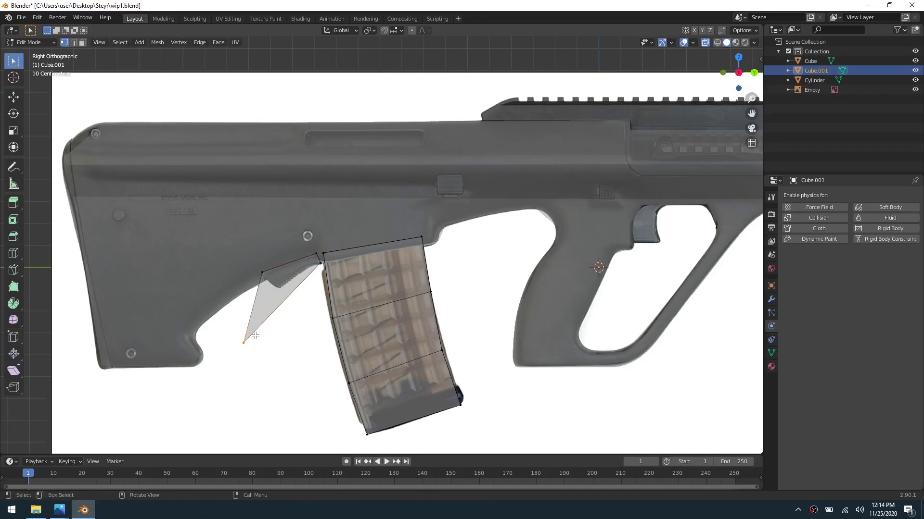
pyautogui.press('g')
pyautogui.click(289, 279)
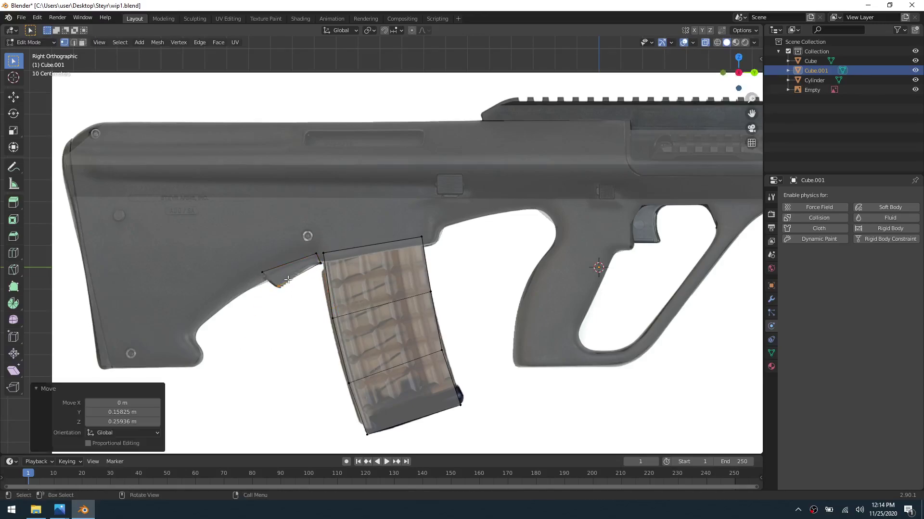
pyautogui.scroll(5, 321, 252)
pyautogui.keyDown('shift'); pyautogui.moveTo(373, 299); pyautogui.dragTo(414, 289, button='middle'); pyautogui.keyUp('shift')
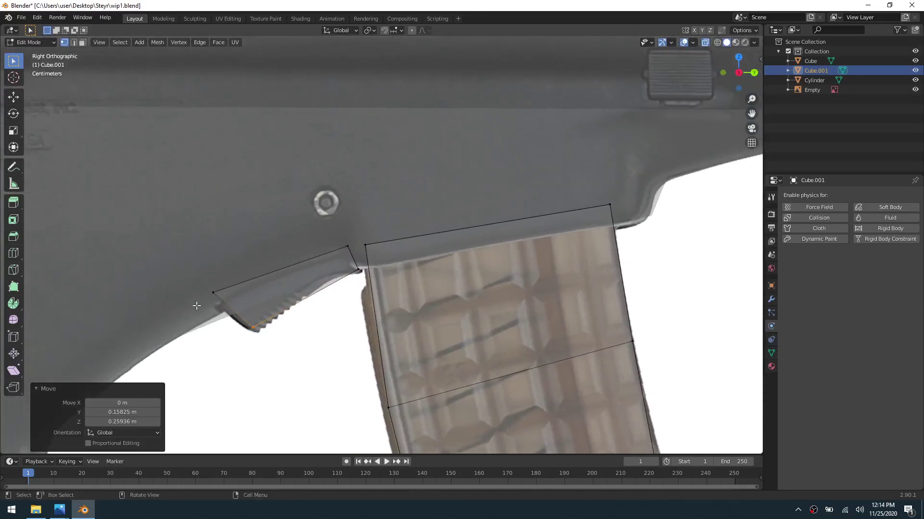
pyautogui.click(214, 291)
pyautogui.press('g')
pyautogui.click(218, 289)
# Step: Add one centred loop cut across the magazine catch and move its lower vertex up onto the curved underside
pyautogui.hotkey('ctrl', 'r')
pyautogui.click(285, 307)
pyautogui.rightClick(285, 307)
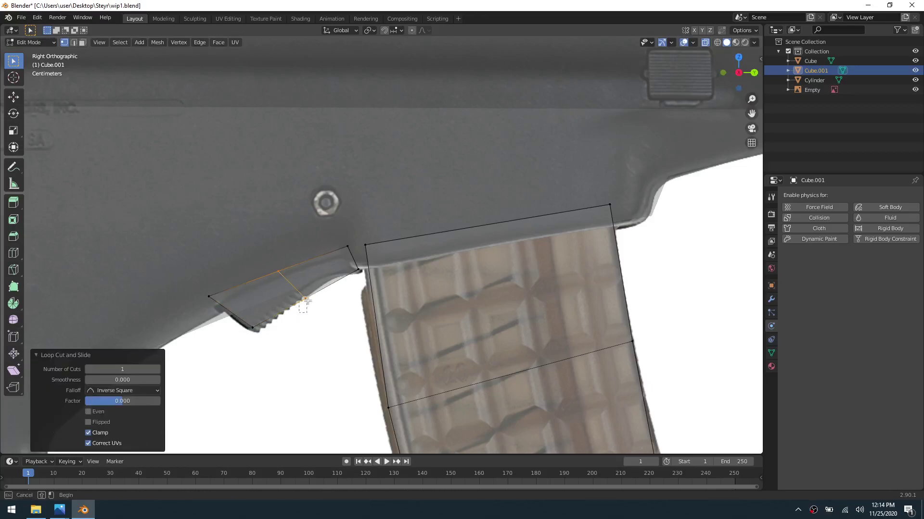
pyautogui.hotkey('alt', 'a')
pyautogui.press('b')
pyautogui.moveTo(314, 290); pyautogui.dragTo(300, 308)
pyautogui.press('g')
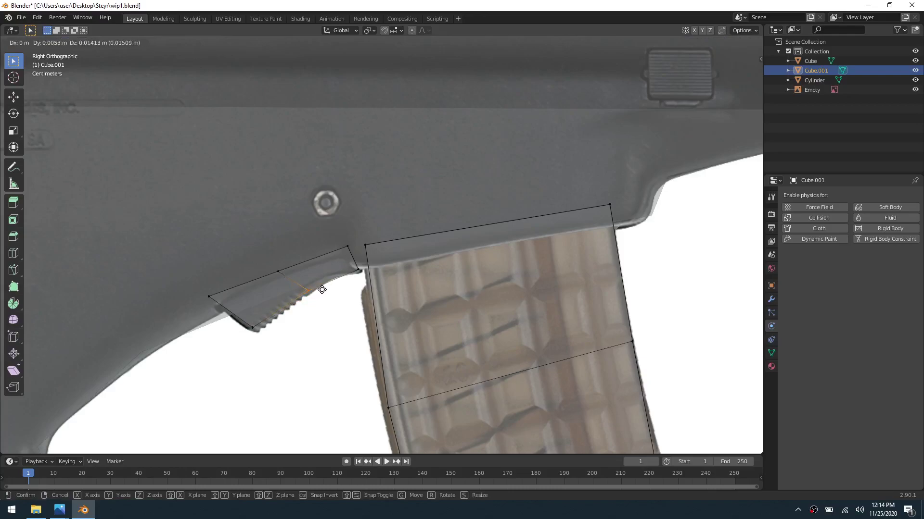
pyautogui.click(317, 291)
# Step: Raise the catch's upper loop-cut vertex and upper front corner so the top edge follows the catch's bend
pyautogui.click(278, 272)
pyautogui.press('g')
pyautogui.click(294, 258)
pyautogui.click(347, 246)
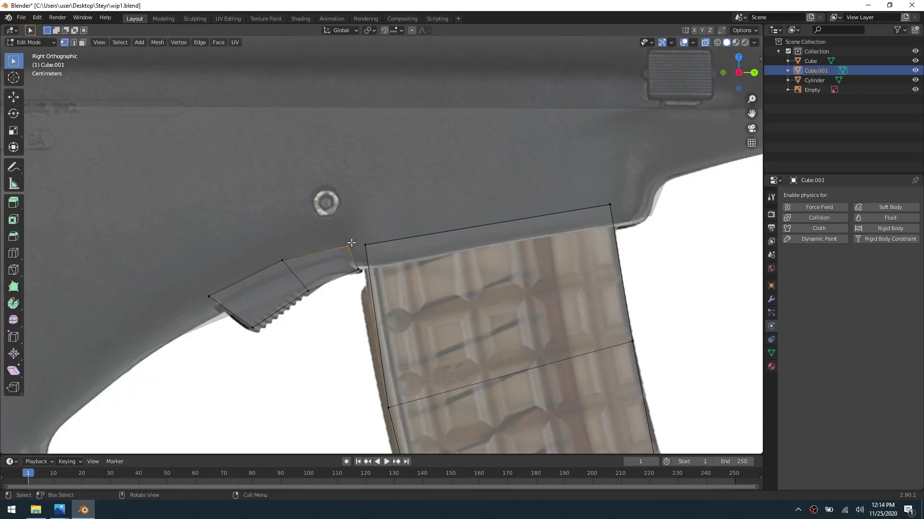
pyautogui.press('g')
pyautogui.click(352, 236)
pyautogui.click(324, 345)
# Step: Leave the magazine mesh's Edit Mode and open the stock body mesh, Cube, in Edit Mode
pyautogui.scroll(-4, 323, 328)
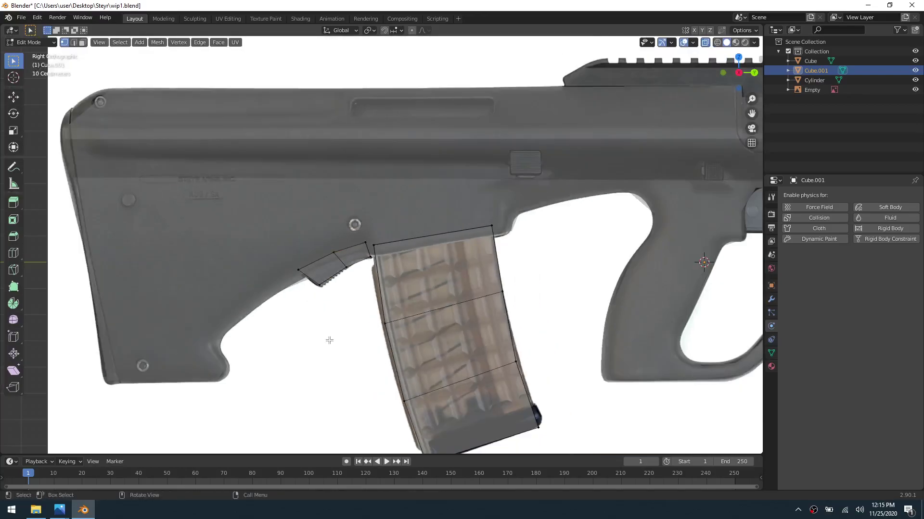
pyautogui.scroll(-1, 325, 337)
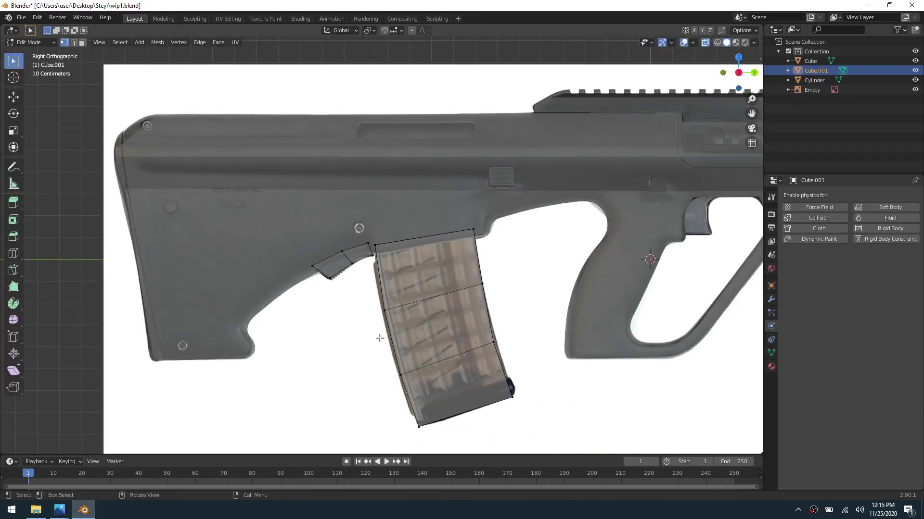
pyautogui.hotkey('ctrl', 'Tab')
pyautogui.click(335, 339)
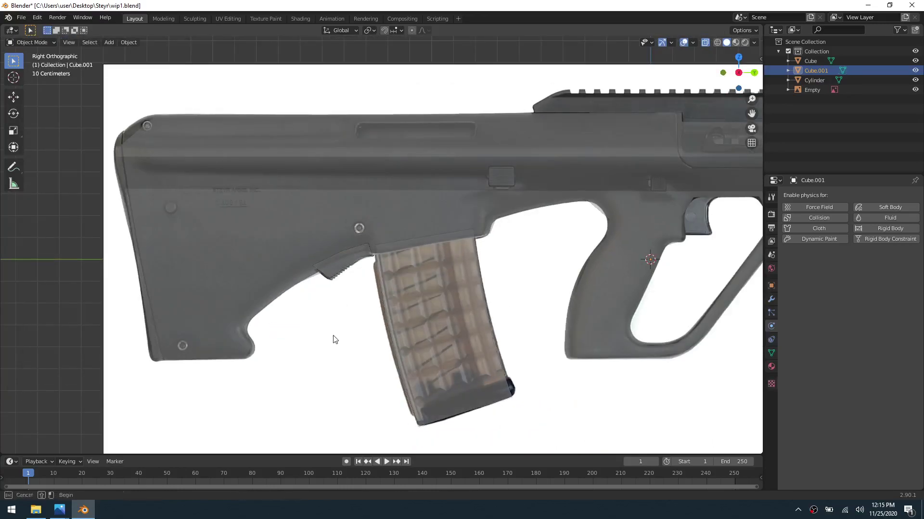
pyautogui.click(259, 293)
pyautogui.hotkey('ctrl', 'Tab')
pyautogui.click(334, 293)
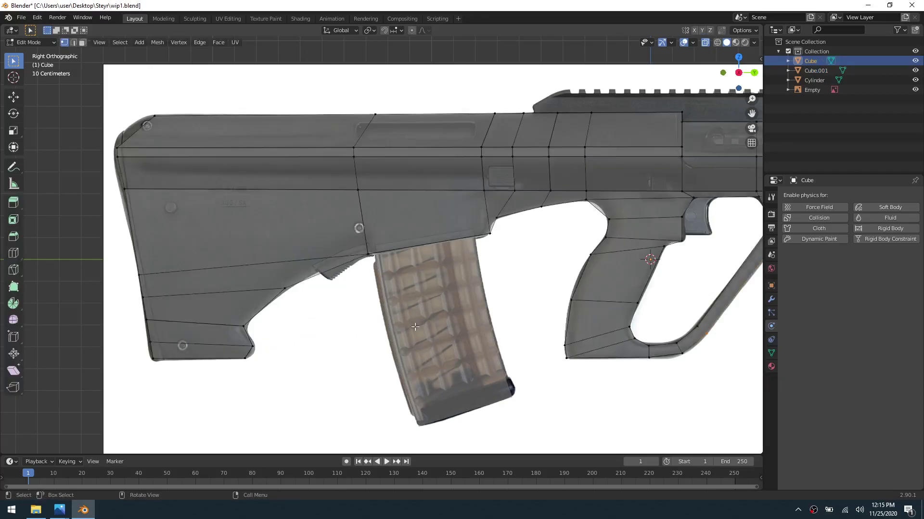
# Step: Add a loop cut across the lower stock and adjust it to meet the underside at the catch's rear end
pyautogui.scroll(-3, 550, 321)
pyautogui.keyDown('shift'); pyautogui.moveTo(550, 321); pyautogui.dragTo(456, 310, button='middle'); pyautogui.keyUp('shift')
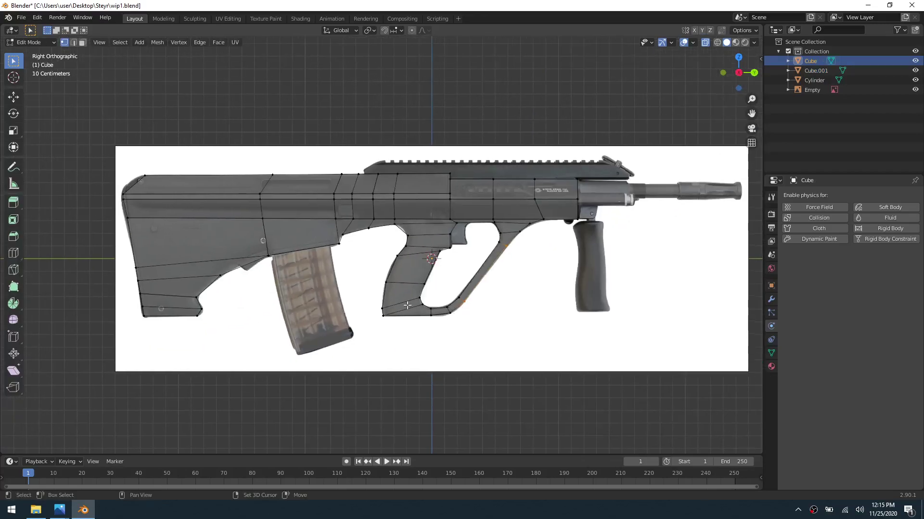
pyautogui.scroll(5, 408, 306)
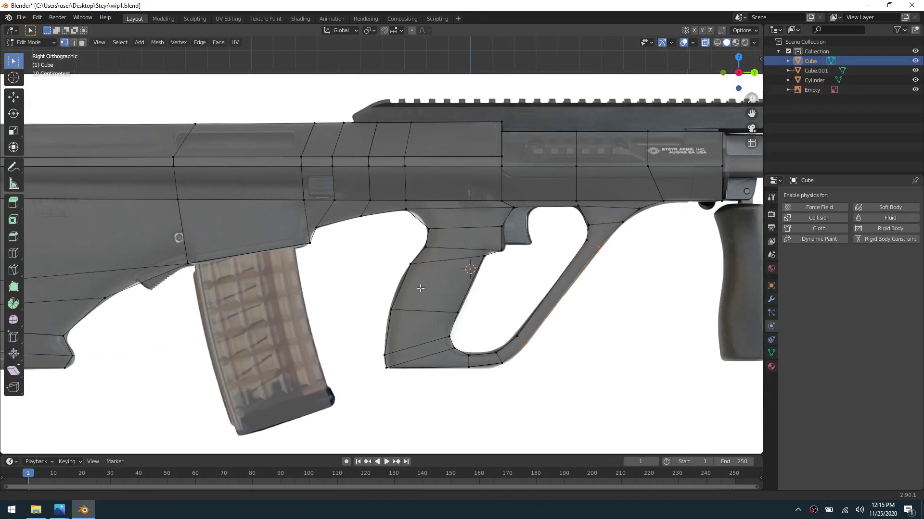
pyautogui.keyDown('shift'); pyautogui.moveTo(420, 289); pyautogui.dragTo(432, 292, button='middle'); pyautogui.keyUp('shift')
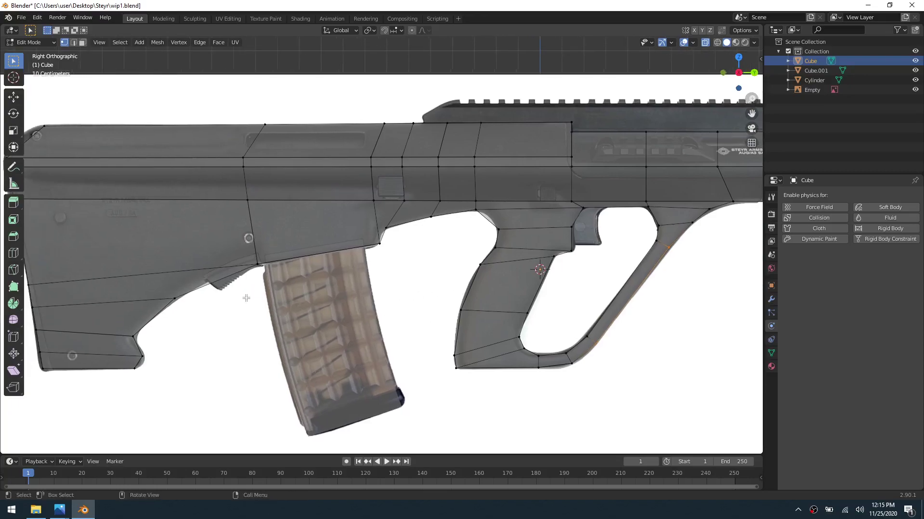
pyautogui.hotkey('ctrl', 'r')
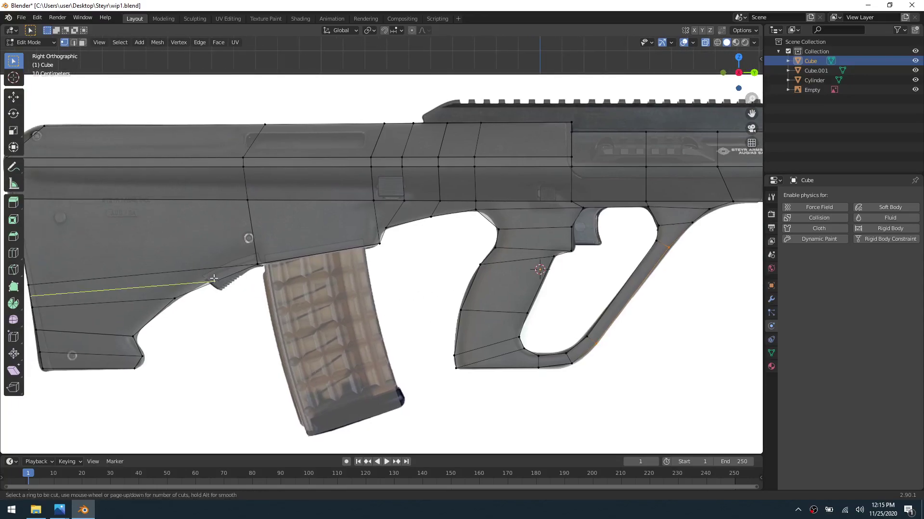
pyautogui.click(214, 278)
pyautogui.press('g')
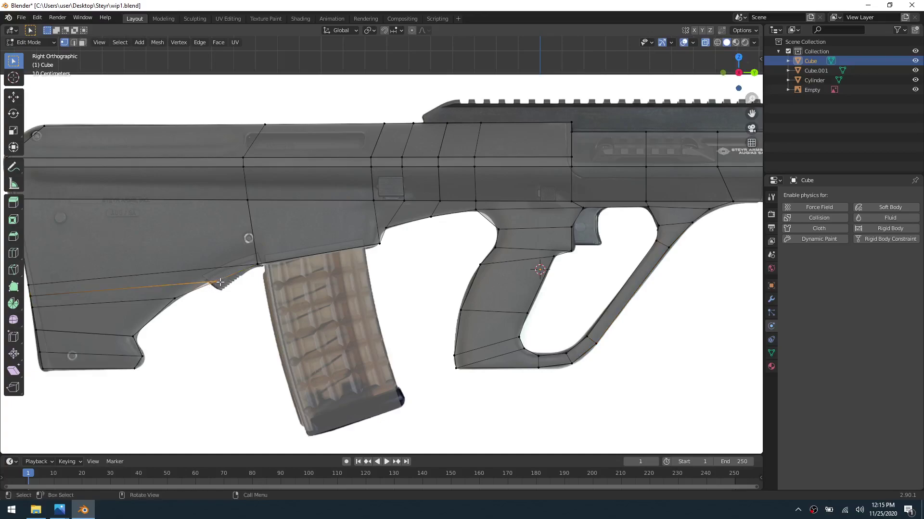
pyautogui.click(213, 281)
pyautogui.click(192, 315)
# Step: Try a loop cut down the rear of the stock, close to the butt edge
pyautogui.keyDown('shift'); pyautogui.moveTo(262, 329); pyautogui.dragTo(302, 332, button='middle'); pyautogui.keyUp('shift')
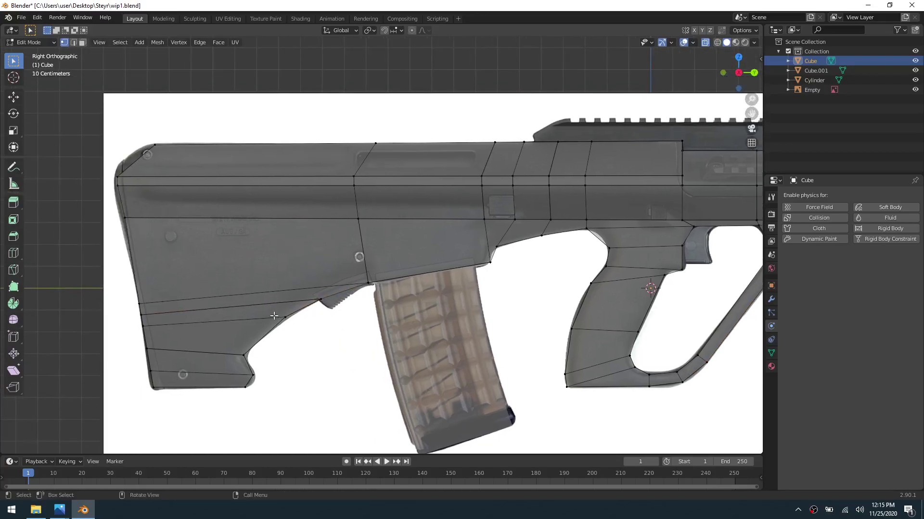
pyautogui.hotkey('ctrl', 'r')
pyautogui.click(155, 215)
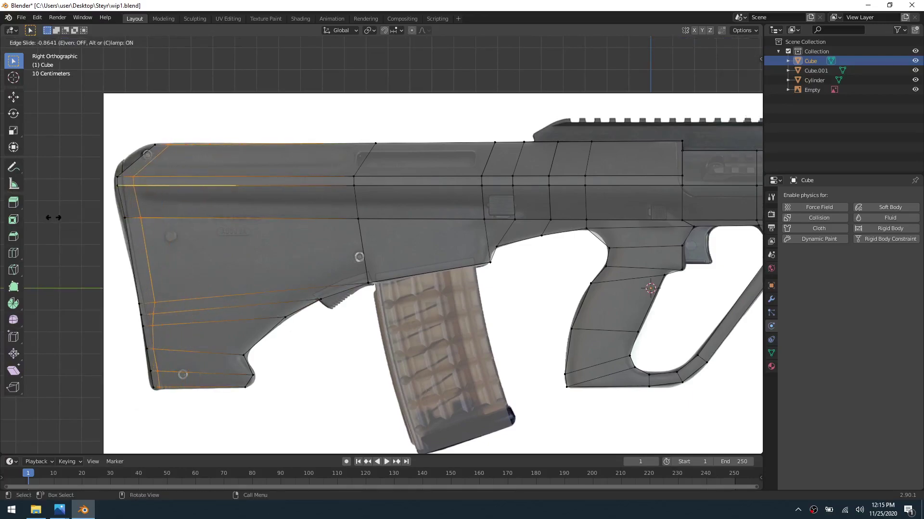
pyautogui.click(65, 218)
pyautogui.hotkey('ctrl', 'z')
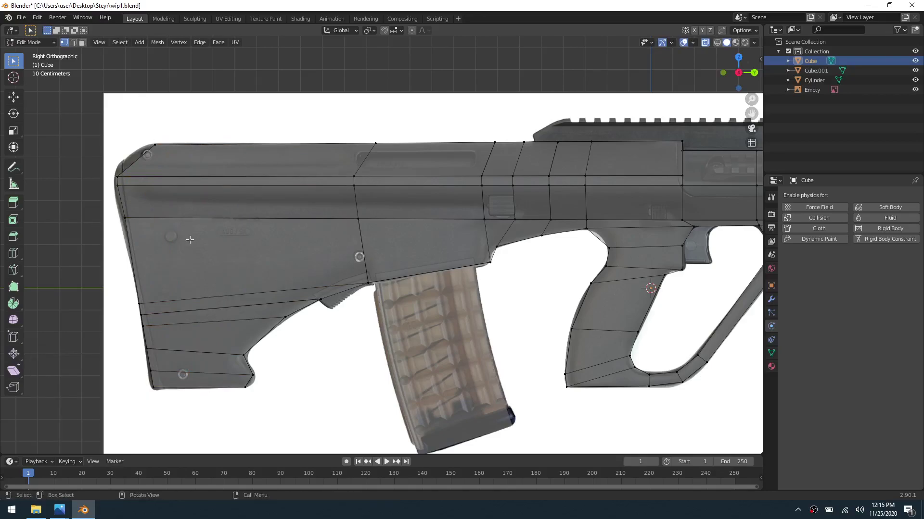
# Step: Knife-cut through the stock's rear section from the bottom edge up to the slanted top rear corner
pyautogui.keyDown('shift'); pyautogui.moveTo(78, 284); pyautogui.dragTo(137, 279, button='middle'); pyautogui.keyUp('shift')
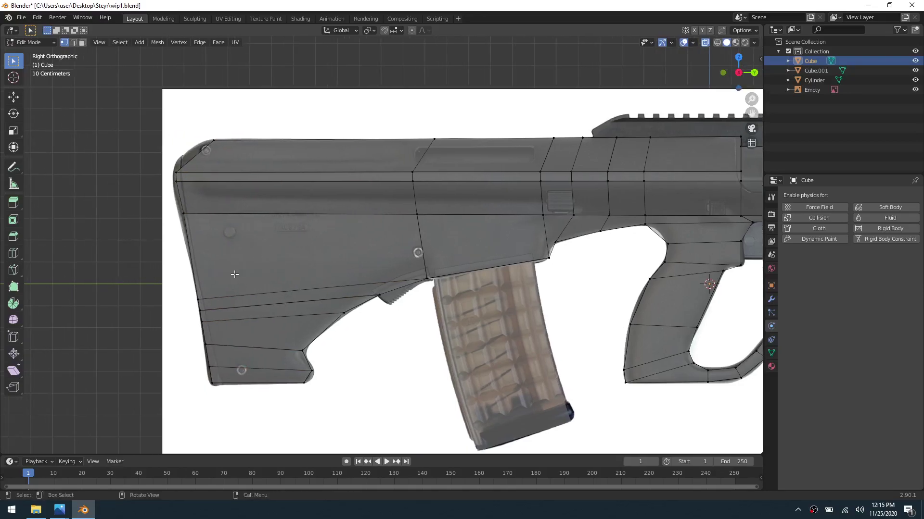
pyautogui.press('k')
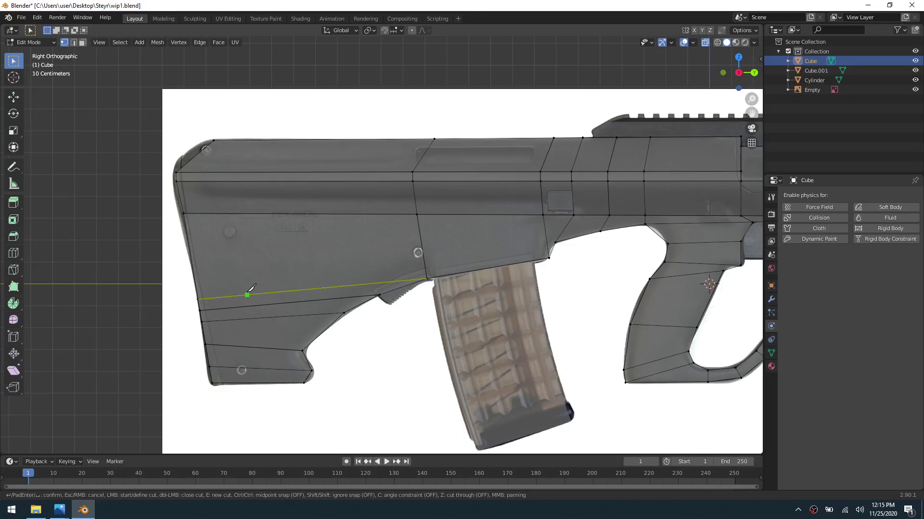
pyautogui.press('z')
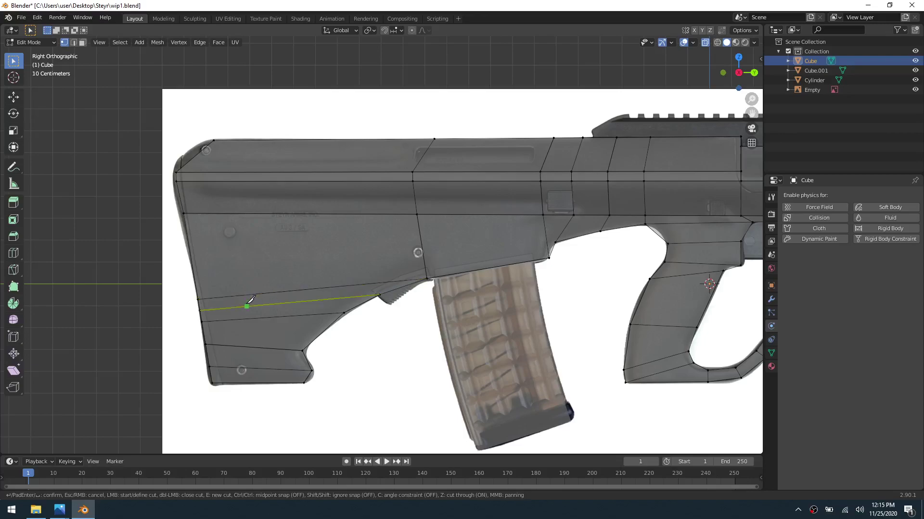
pyautogui.click(232, 383)
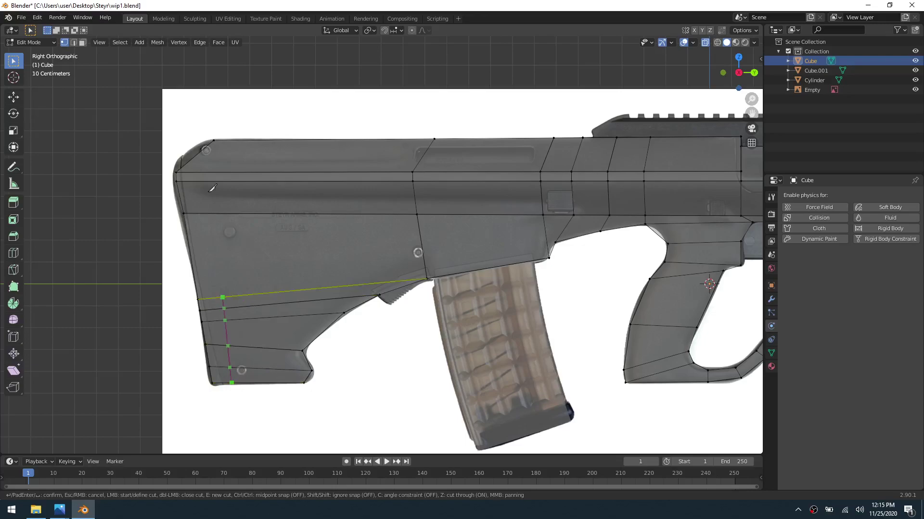
pyautogui.click(205, 148)
pyautogui.press('Return')
pyautogui.moveTo(299, 197); pyautogui.dragTo(245, 223, button='middle')
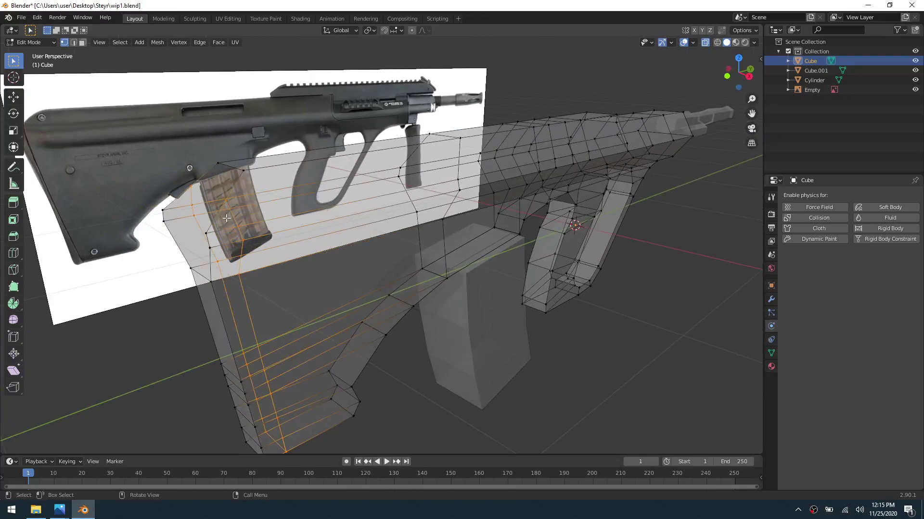
# Step: Move the new cut's top vertex about 0.031 m rearward and 0.026 m up onto the rounded upper rear corner
pyautogui.press('KP_3')
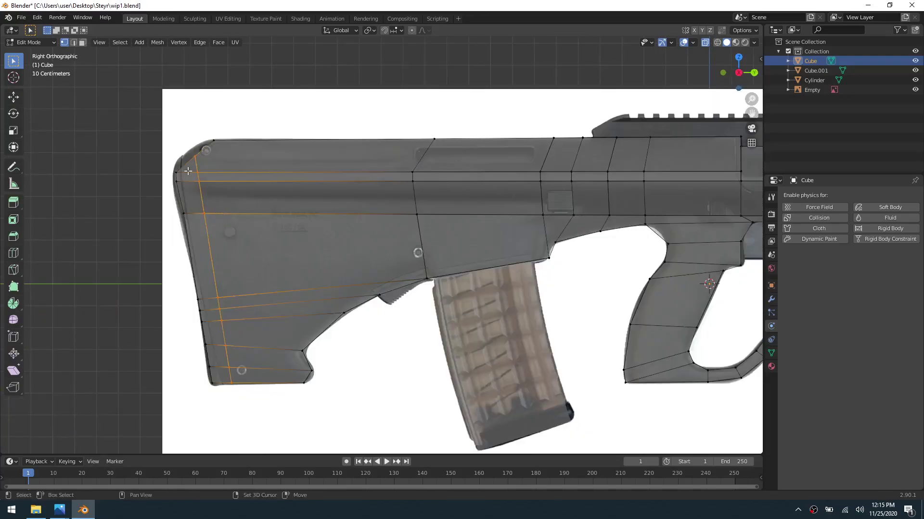
pyautogui.click(202, 154)
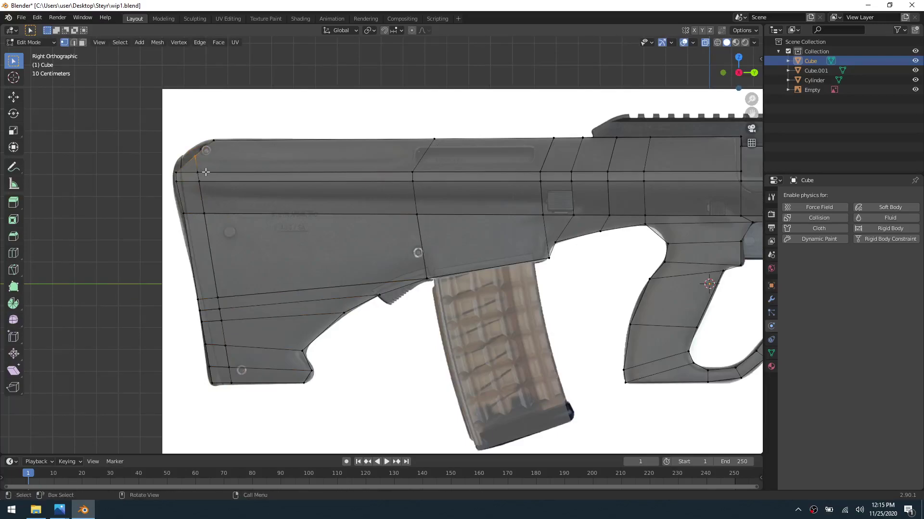
pyautogui.press('g')
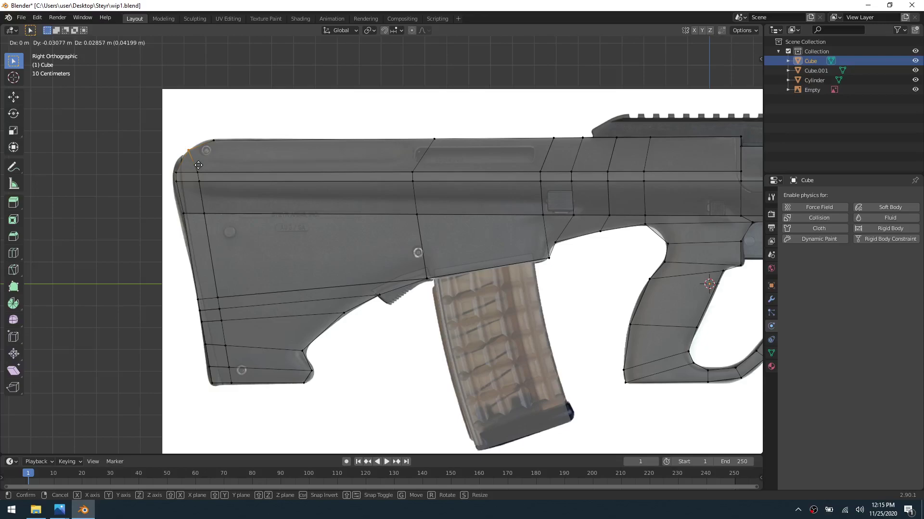
pyautogui.click(198, 166)
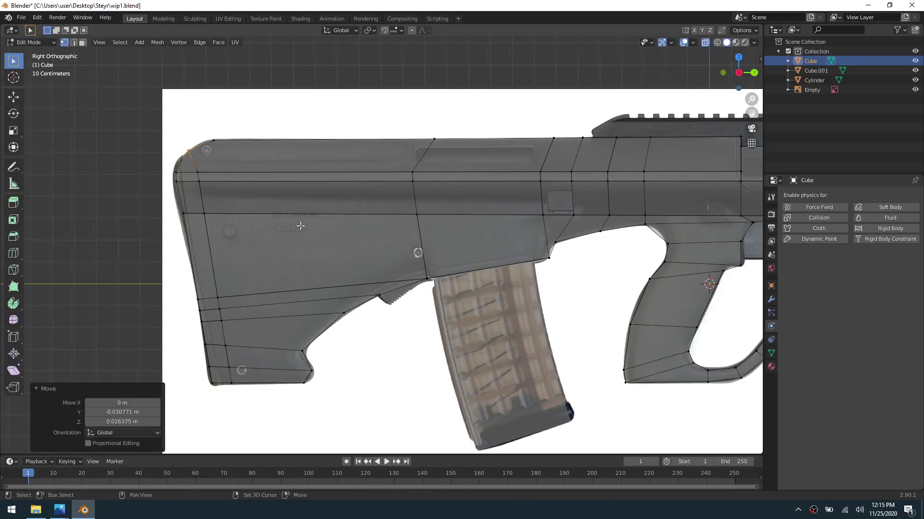
# Step: Add a cube inside the stock body mesh and scale it uniformly to 0.361
pyautogui.keyDown('shift'); pyautogui.moveTo(425, 270); pyautogui.dragTo(339, 260, button='middle'); pyautogui.keyUp('shift')
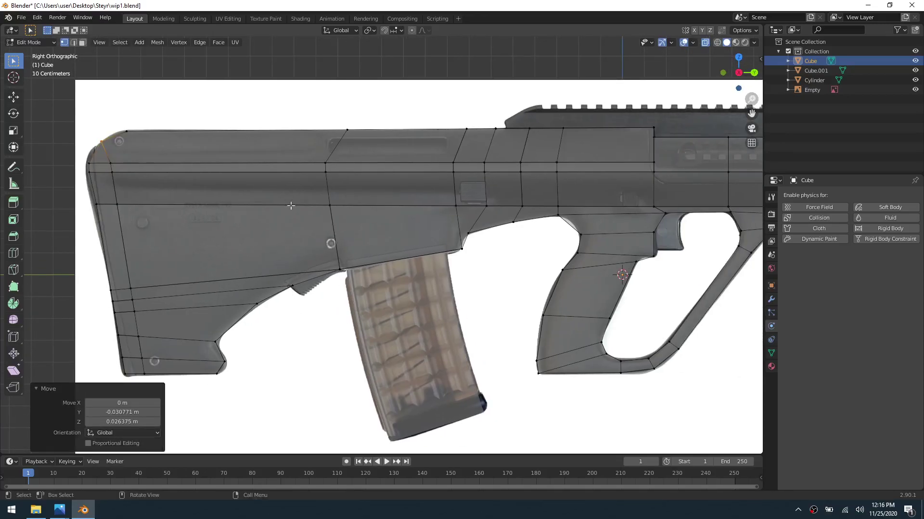
pyautogui.keyDown('shift'); pyautogui.moveTo(512, 255); pyautogui.dragTo(438, 257, button='middle'); pyautogui.keyUp('shift')
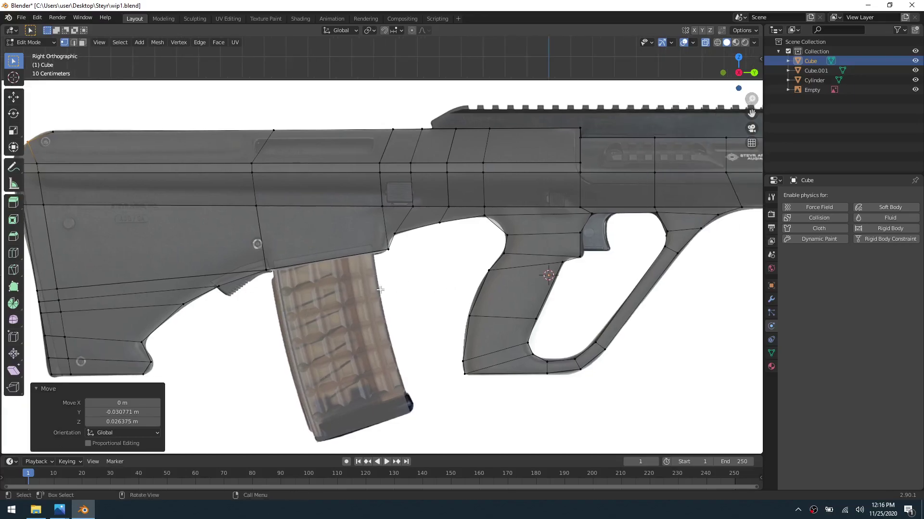
pyautogui.keyDown('shift'); pyautogui.moveTo(480, 279); pyautogui.dragTo(280, 297, button='middle'); pyautogui.keyUp('shift')
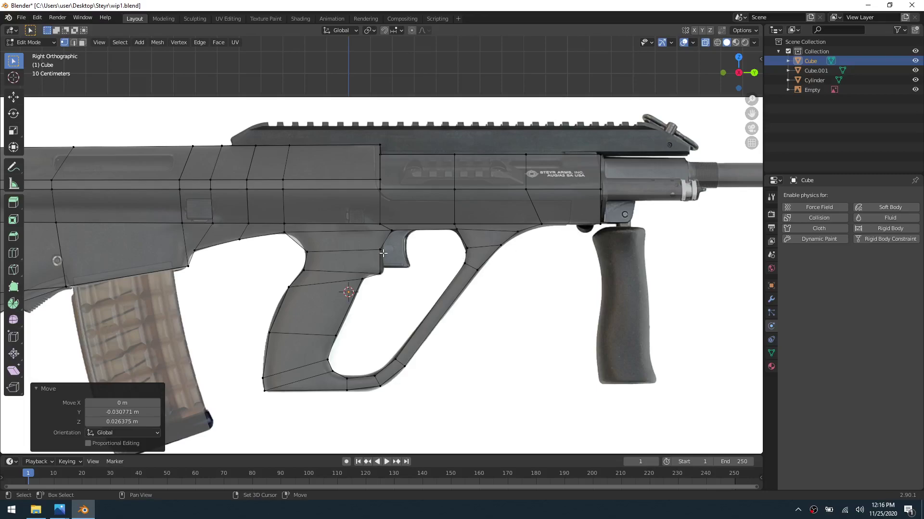
pyautogui.hotkey('shift', 'a')
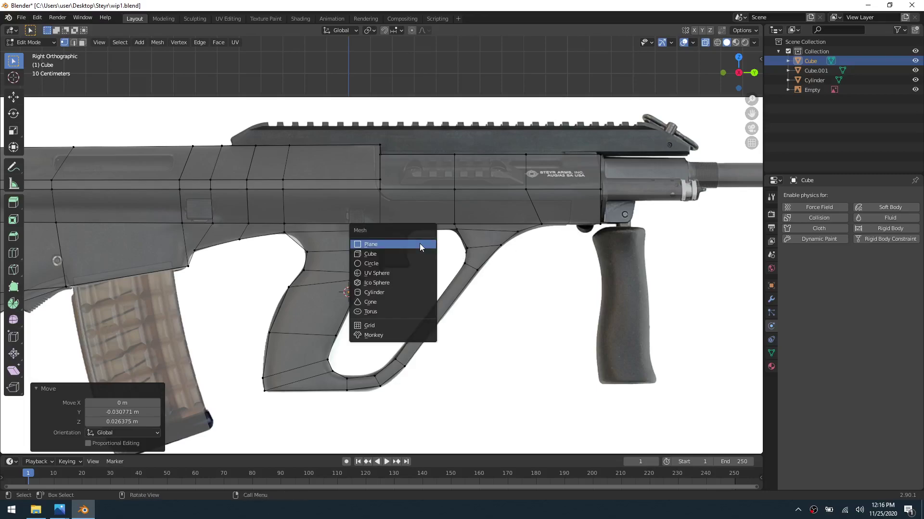
pyautogui.click(415, 253)
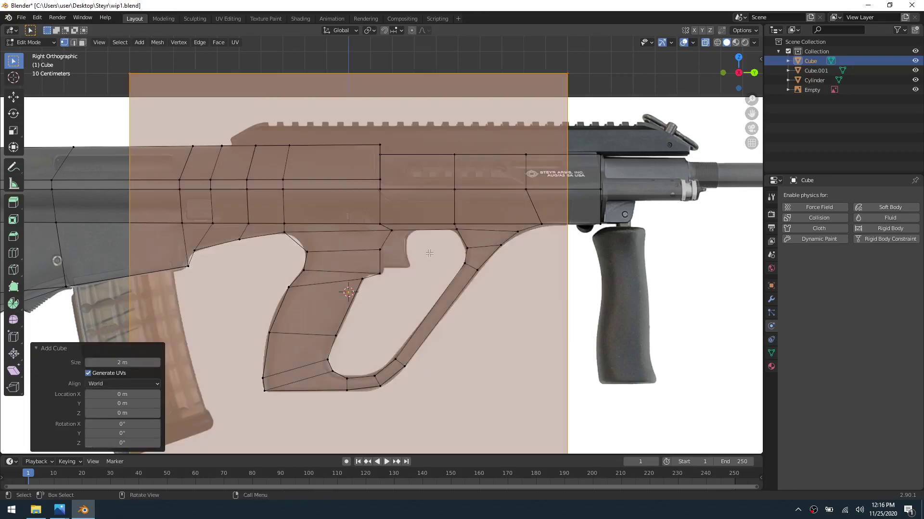
pyautogui.press('s')
pyautogui.click(356, 261)
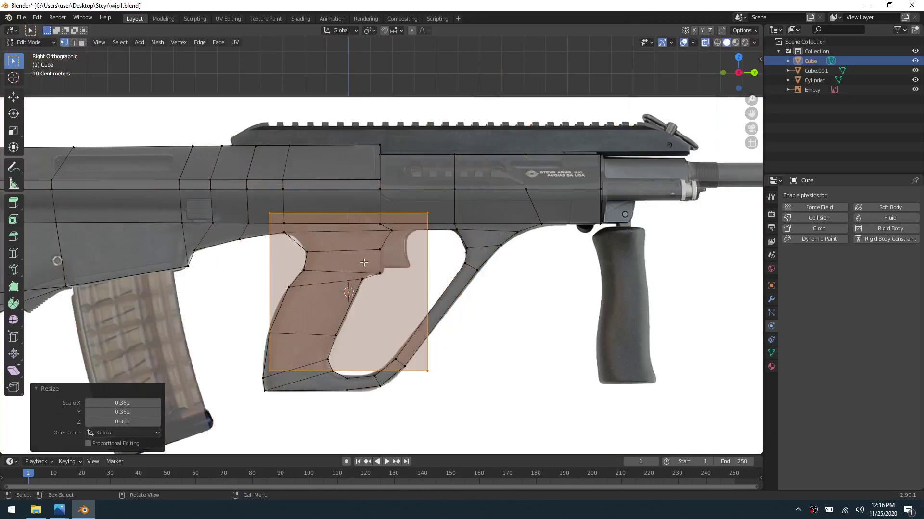
# Step: Shrink the new cube to about 0.29 and place it over the top rail above the receiver
pyautogui.press('g')
pyautogui.click(630, 238)
pyautogui.press('s')
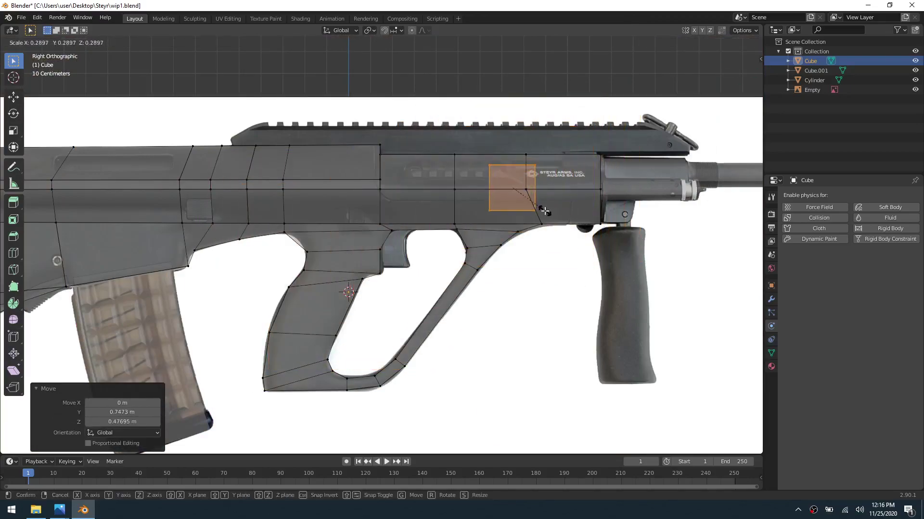
pyautogui.click(547, 189)
pyautogui.press('g')
pyautogui.click(539, 174)
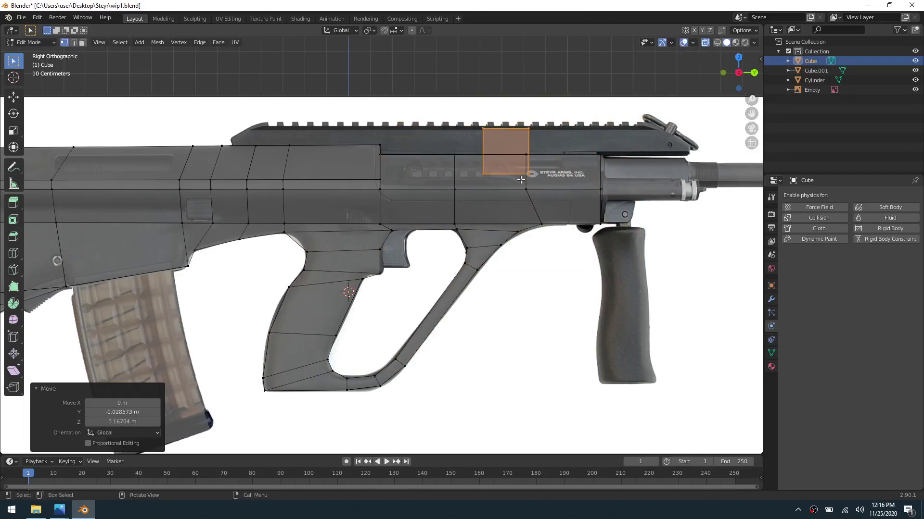
# Step: Raise the cube's bottom face about 0.088 m along Z to the lower edge of the top rail
pyautogui.press('3')
pyautogui.click(506, 177)
pyautogui.press('g')
pyautogui.press('y')
pyautogui.press('z')
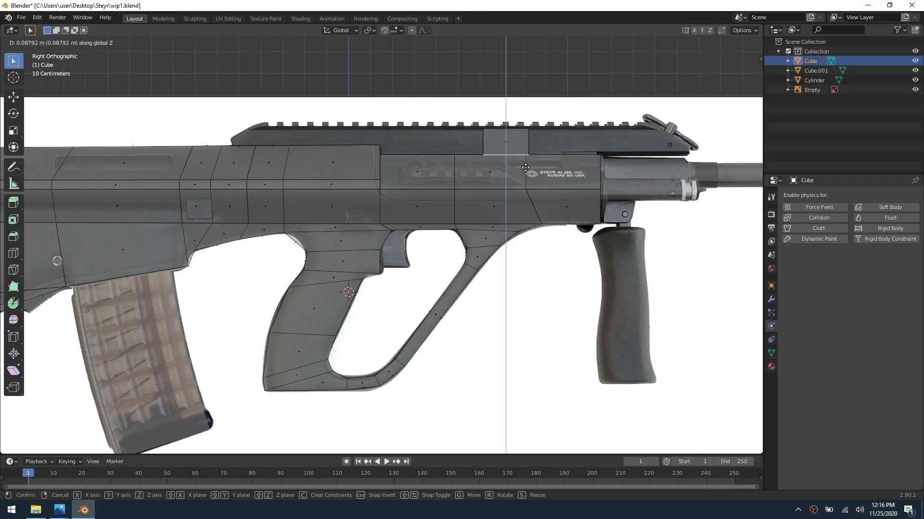
pyautogui.click(525, 167)
# Step: Select only the linked rail block and narrow it along X to a scale of 0.733
pyautogui.moveTo(606, 198); pyautogui.dragTo(528, 229, button='middle')
pyautogui.press('a')
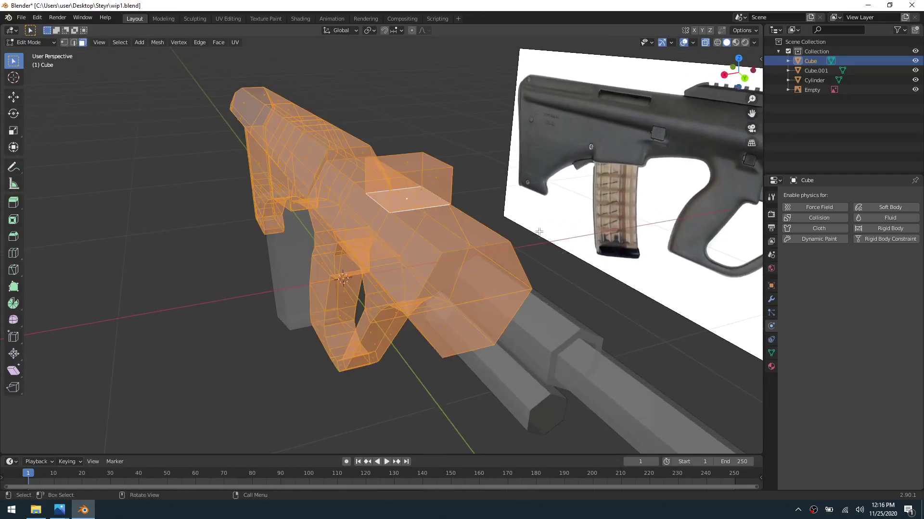
pyautogui.hotkey('alt', 'a')
pyautogui.press('l')
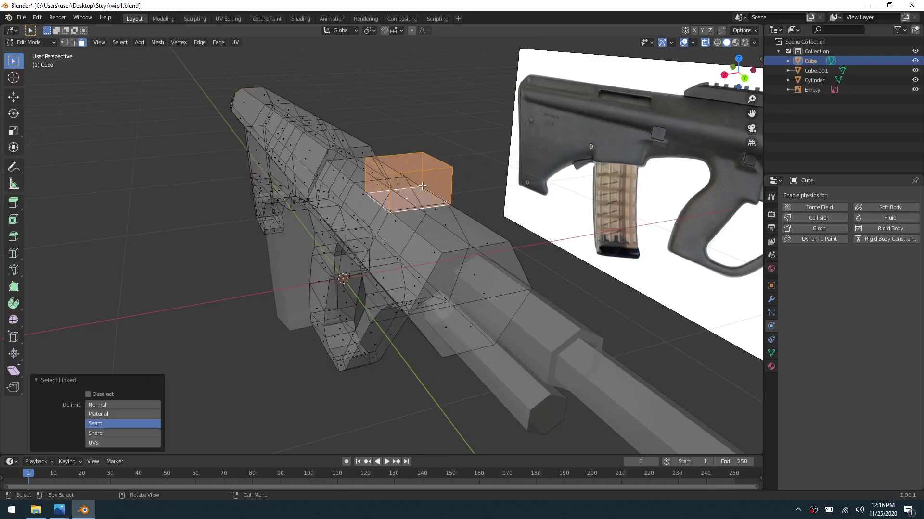
pyautogui.press('s')
pyautogui.press('x')
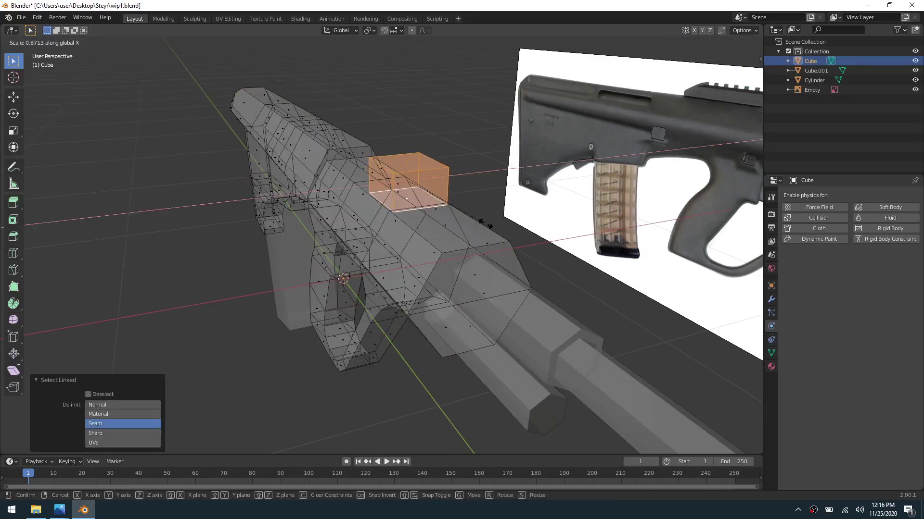
pyautogui.click(472, 220)
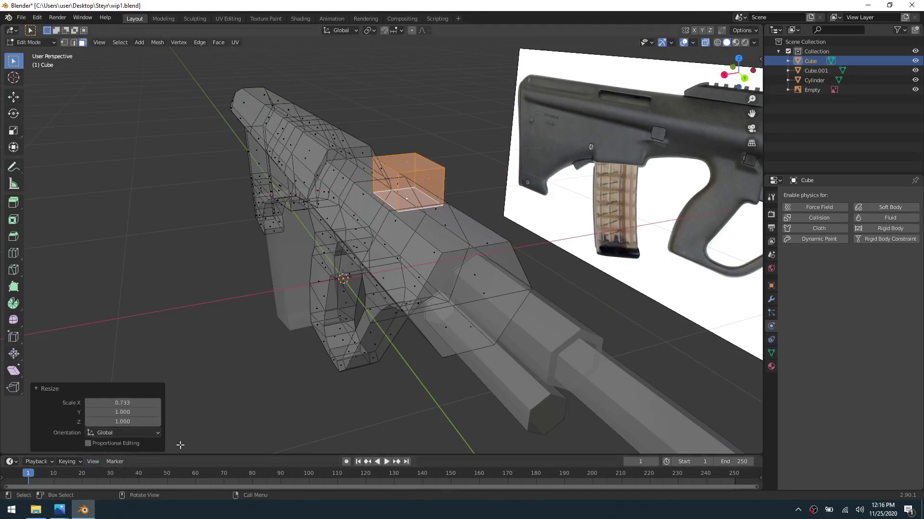
# Step: Switch to Photos to examine the top rail in other Steyr AUG reference pictures, and return to Blender
pyautogui.moveTo(89, 501)
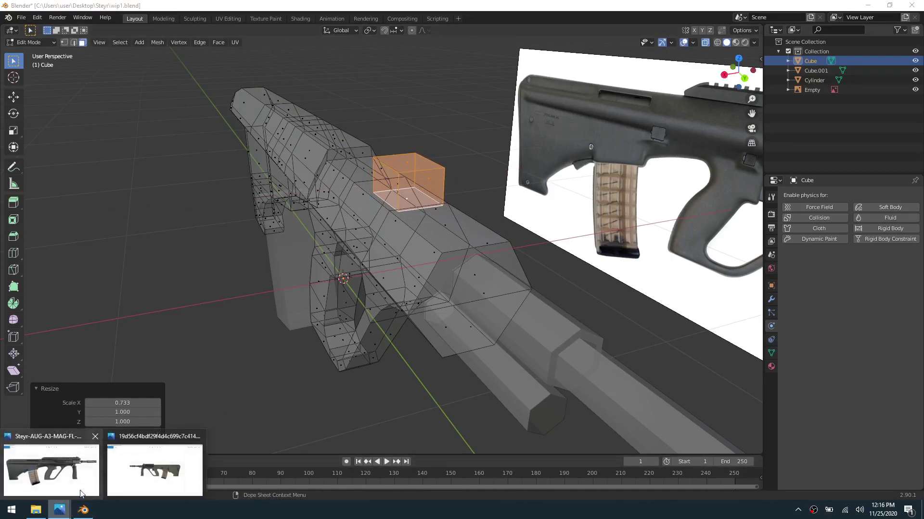
pyautogui.click(136, 478)
pyautogui.scroll(-1, 463, 299)
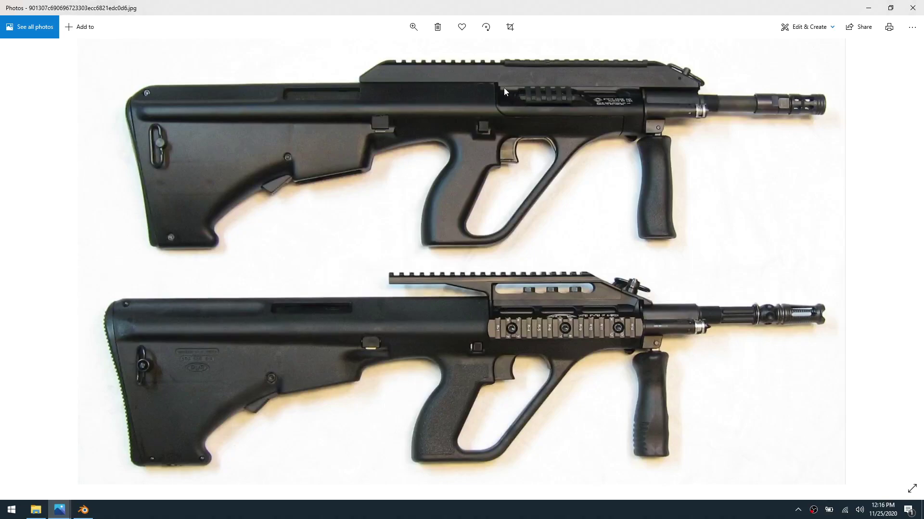
pyautogui.scroll(-3, 597, 120)
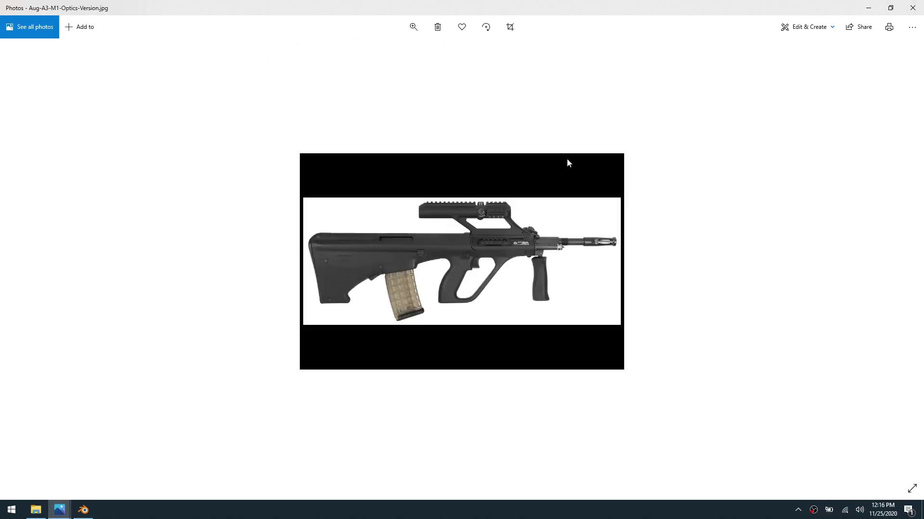
pyautogui.keyDown('ctrl'); pyautogui.scroll(2, 370, 307); pyautogui.keyUp('ctrl')
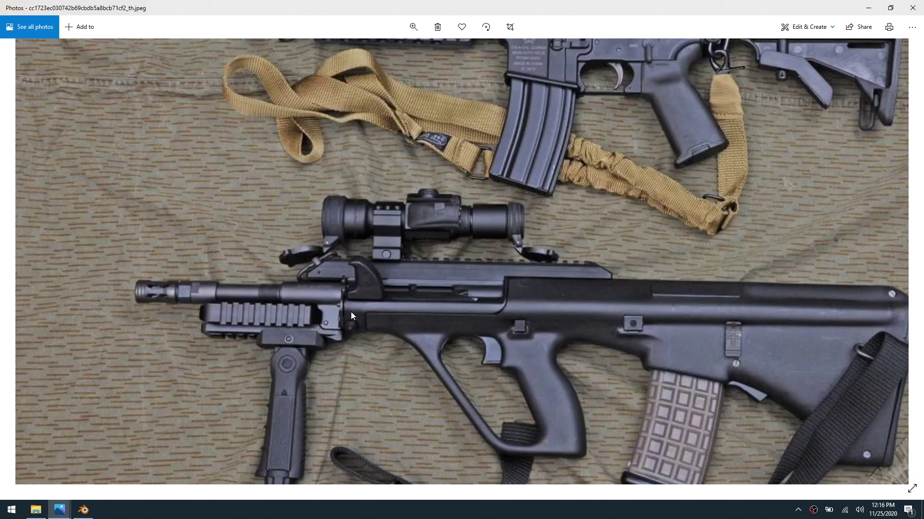
pyautogui.click(83, 510)
# Step: Compare the rail block with the side reference and scale it slightly along the Y axis
pyautogui.moveTo(387, 286); pyautogui.dragTo(529, 231, button='middle')
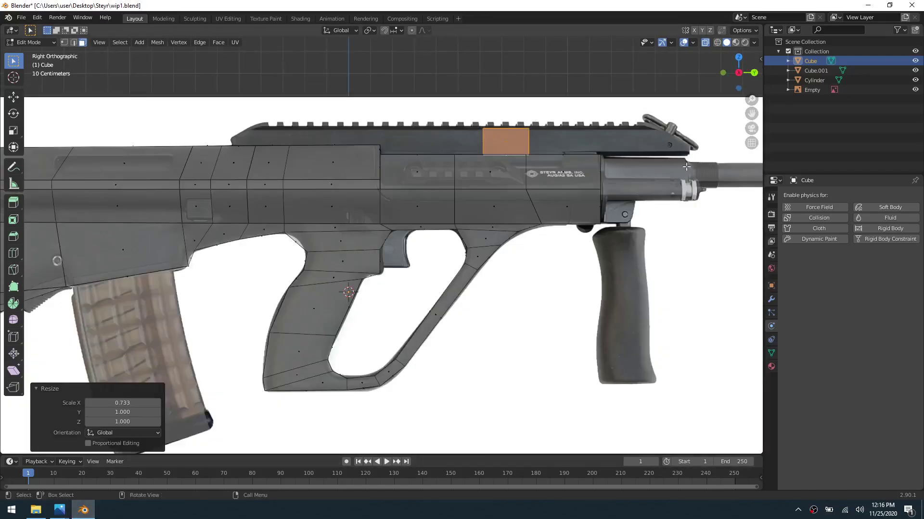
pyautogui.moveTo(681, 174); pyautogui.dragTo(400, 258, button='middle')
pyautogui.press('s')
pyautogui.press('y')
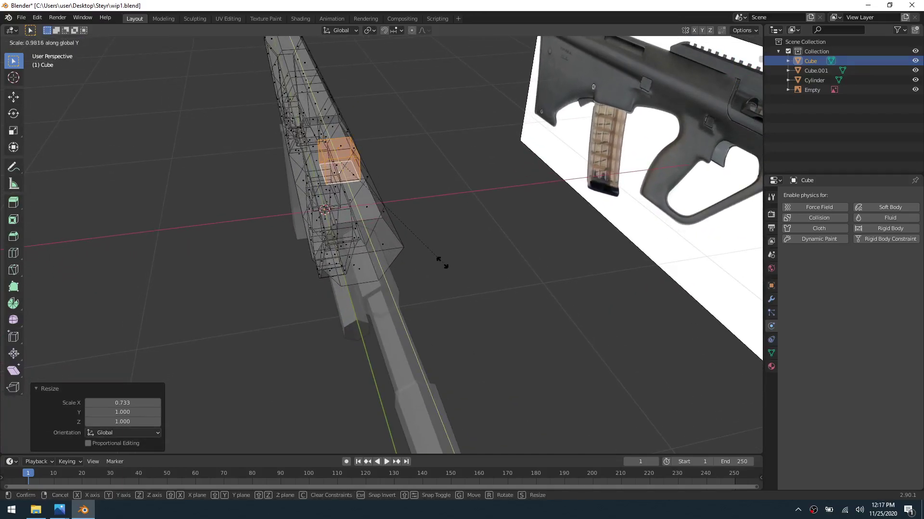
pyautogui.click(434, 259)
# Step: Move the rail block's front face about 0.732 m forward along Y to the front end of the rail
pyautogui.moveTo(375, 234); pyautogui.dragTo(476, 247, button='middle')
pyautogui.click(357, 179)
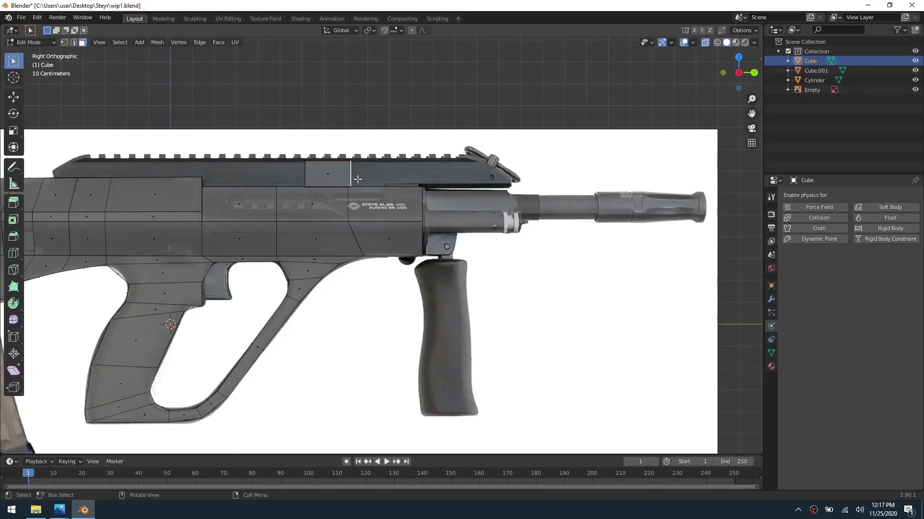
pyautogui.press('g')
pyautogui.press('y')
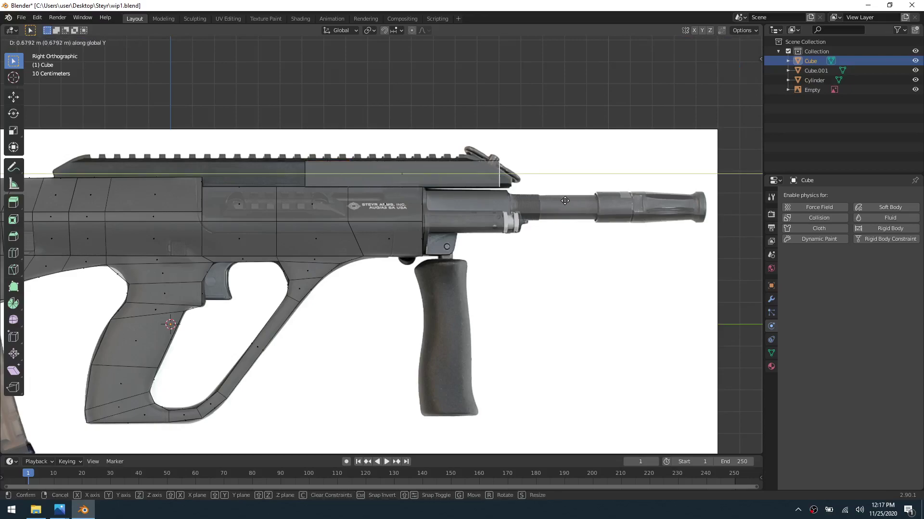
pyautogui.click(572, 201)
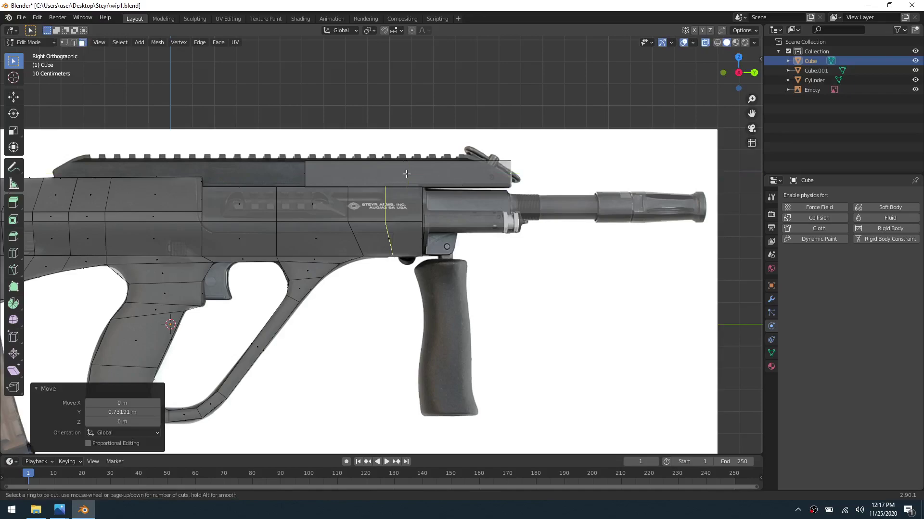
# Step: Add a single centred loop cut across the front section of the receiver, below the rail block
pyautogui.press('g')
pyautogui.press('g')
pyautogui.click(482, 169)
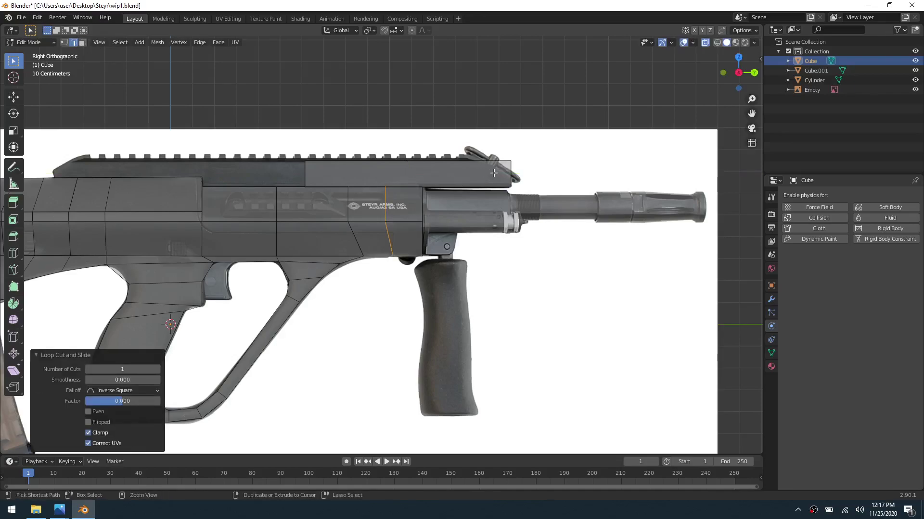
# Step: Add a loop cut near the rail block's front end and lower the top front vertices about 0.057 m along Z
pyautogui.hotkey('ctrl', 'r')
pyautogui.click(488, 166)
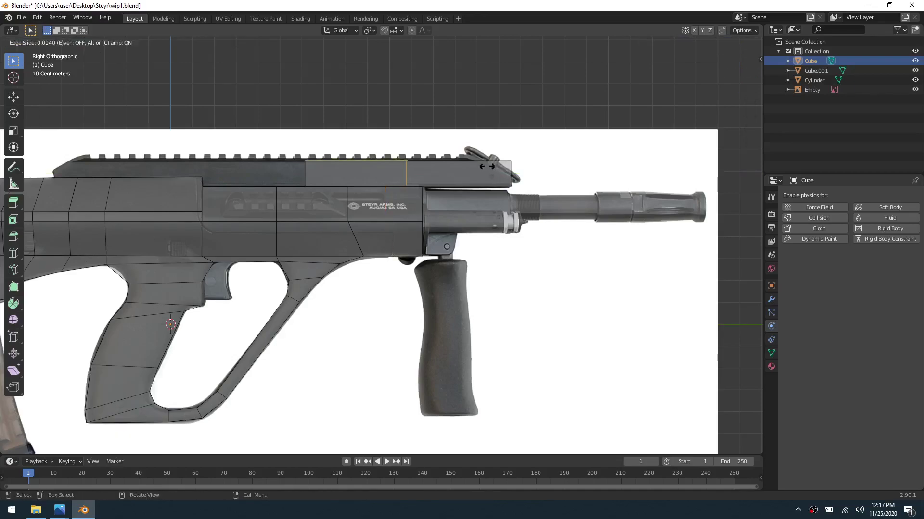
pyautogui.click(558, 168)
pyautogui.press('1')
pyautogui.moveTo(501, 170); pyautogui.dragTo(523, 155)
pyautogui.press('g')
pyautogui.press('z')
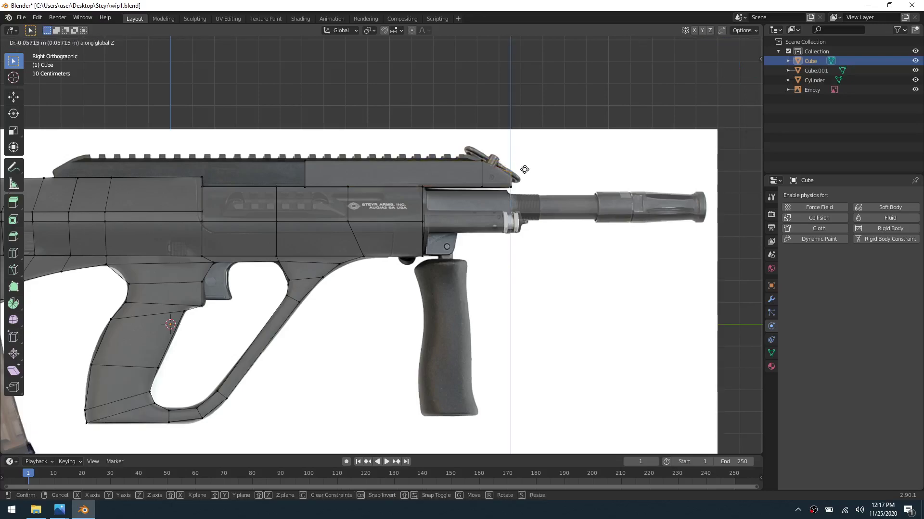
pyautogui.click(525, 171)
# Step: Move the rail block's rear face about 1.152 m back along Y and add a loop cut where the rear slope begins
pyautogui.keyDown('shift'); pyautogui.moveTo(319, 188); pyautogui.dragTo(477, 198, button='middle'); pyautogui.keyUp('shift')
pyautogui.press('g')
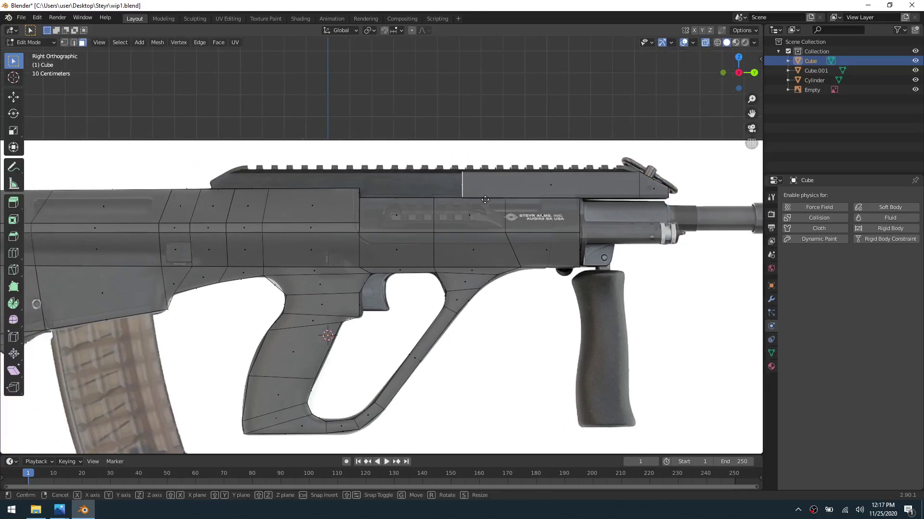
pyautogui.press('y')
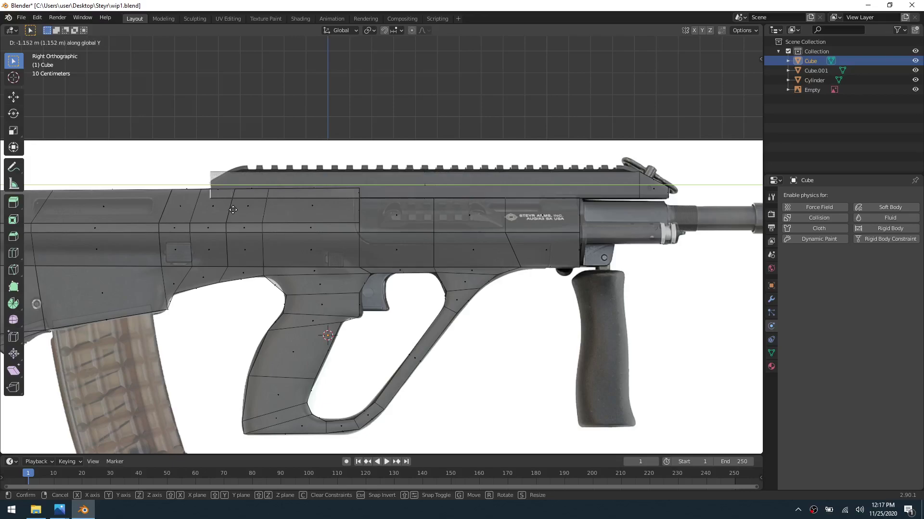
pyautogui.click(233, 210)
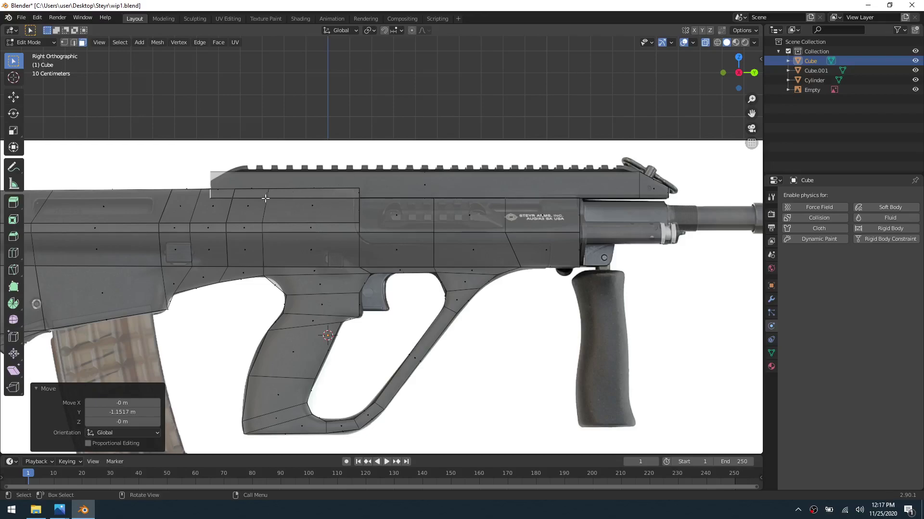
pyautogui.hotkey('ctrl', 'r')
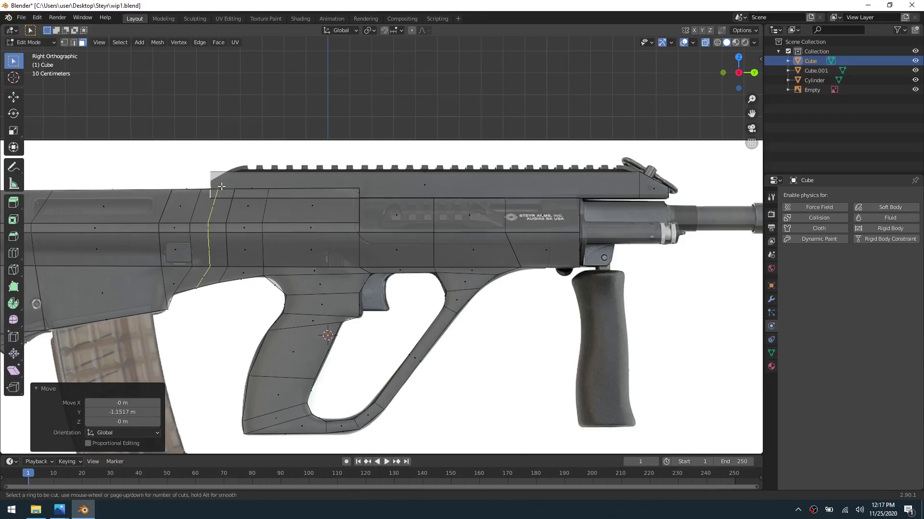
pyautogui.click(240, 172)
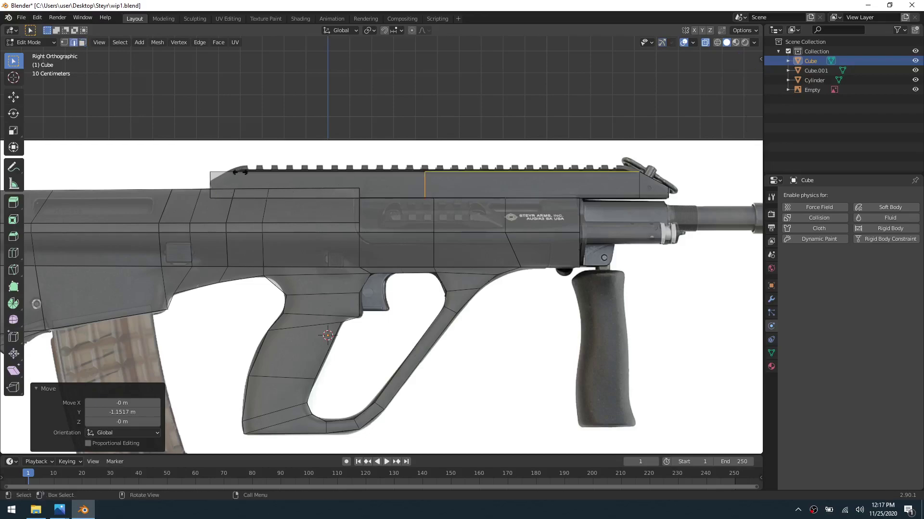
pyautogui.click(61, 182)
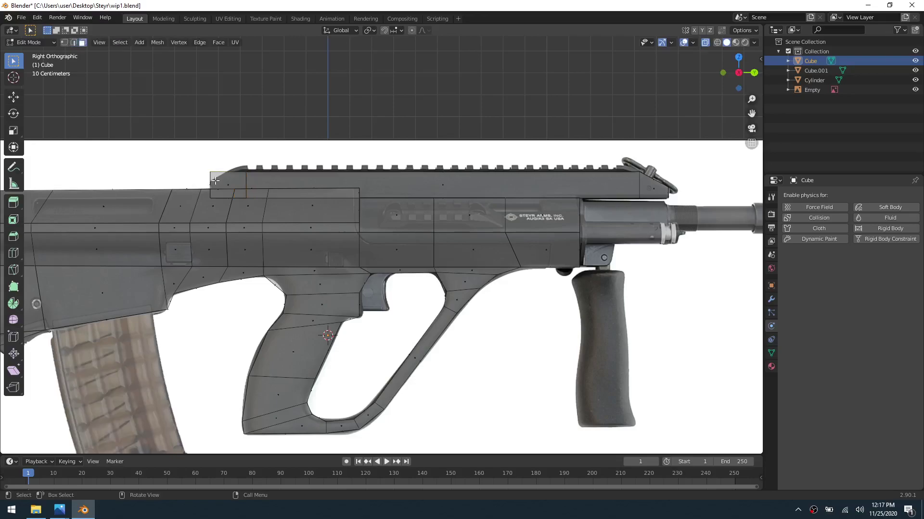
# Step: Select the rail block's top faces up to the front slope and extrude them upward about 0.028 m
pyautogui.keyDown('shift'); pyautogui.click(389, 172); pyautogui.keyUp('shift')
pyautogui.hotkey('ctrl', 'z')
pyautogui.keyDown('shift'); pyautogui.click(458, 172); pyautogui.keyUp('shift')
pyautogui.keyDown('alt'); pyautogui.click(226, 171); pyautogui.keyUp('alt')
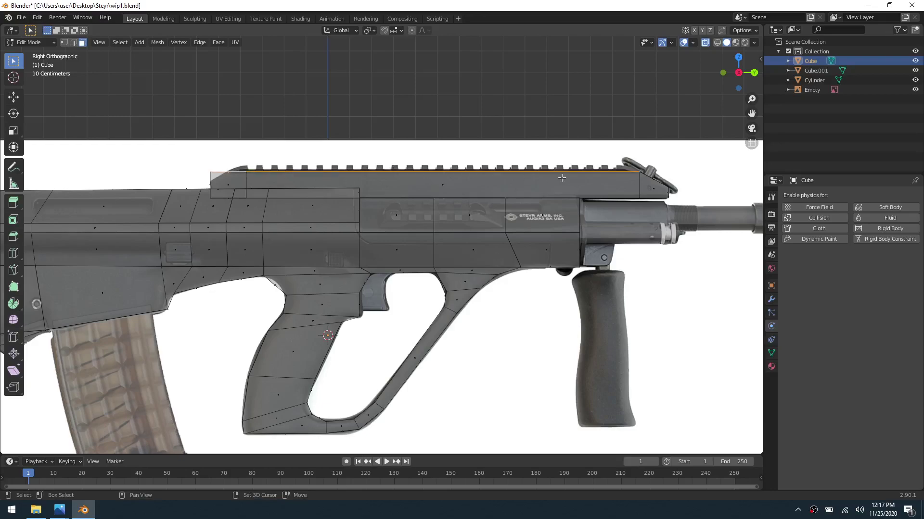
pyautogui.scroll(4, 548, 177)
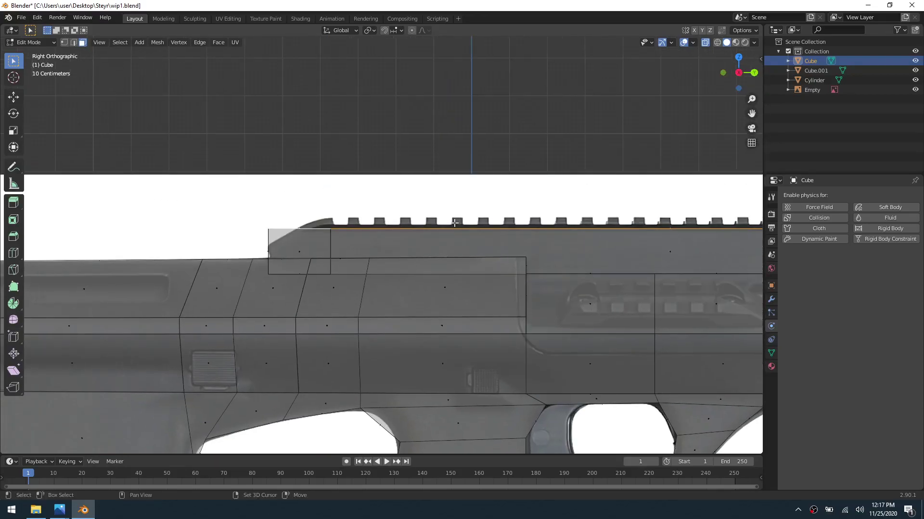
pyautogui.press('e')
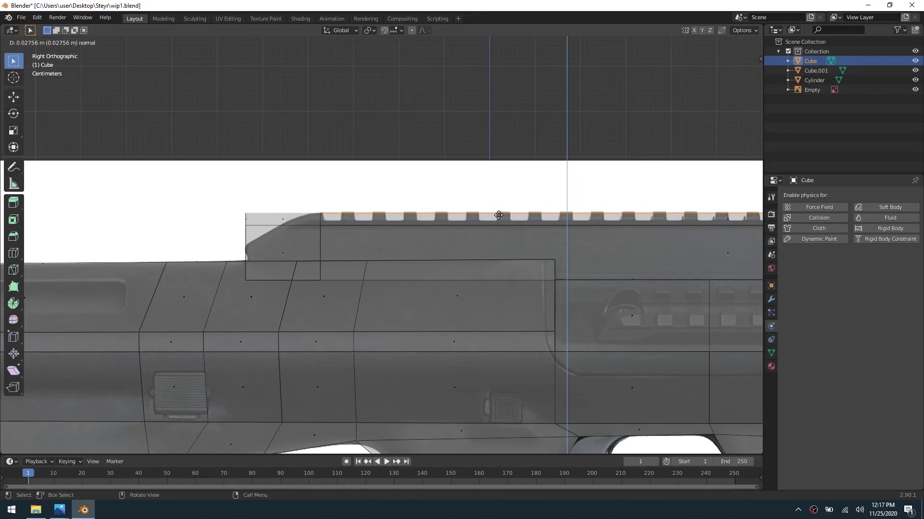
pyautogui.click(499, 216)
# Step: Lower the edge loop just below the rail's new top by about 0.007 m along Z
pyautogui.press('2')
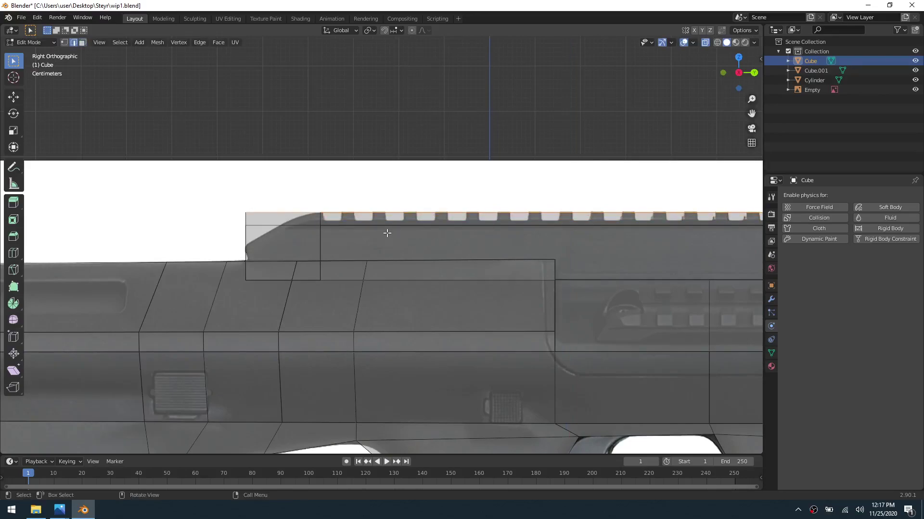
pyautogui.keyDown('alt'); pyautogui.click(391, 226); pyautogui.keyUp('alt')
pyautogui.press('g')
pyautogui.press('z')
pyautogui.click(402, 232)
# Step: Delete the vertices of the sloped section at the rail's front end
pyautogui.scroll(-3, 608, 251)
pyautogui.keyDown('shift'); pyautogui.moveTo(613, 256); pyautogui.dragTo(423, 256, button='middle'); pyautogui.keyUp('shift')
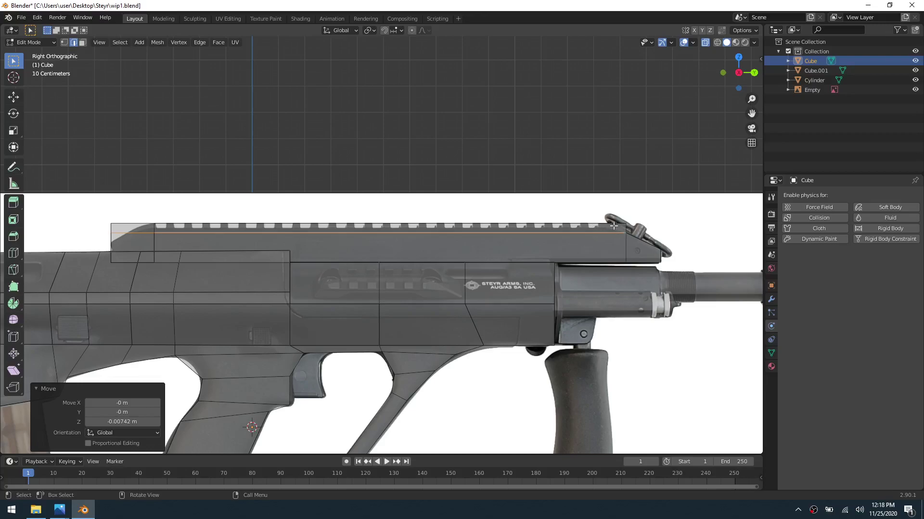
pyautogui.press('1')
pyautogui.press('2')
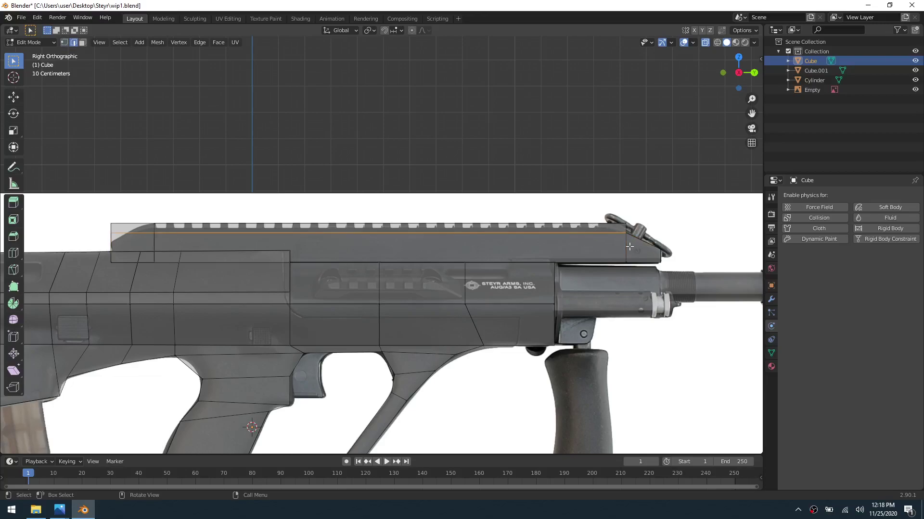
pyautogui.press('1')
pyautogui.click(633, 226)
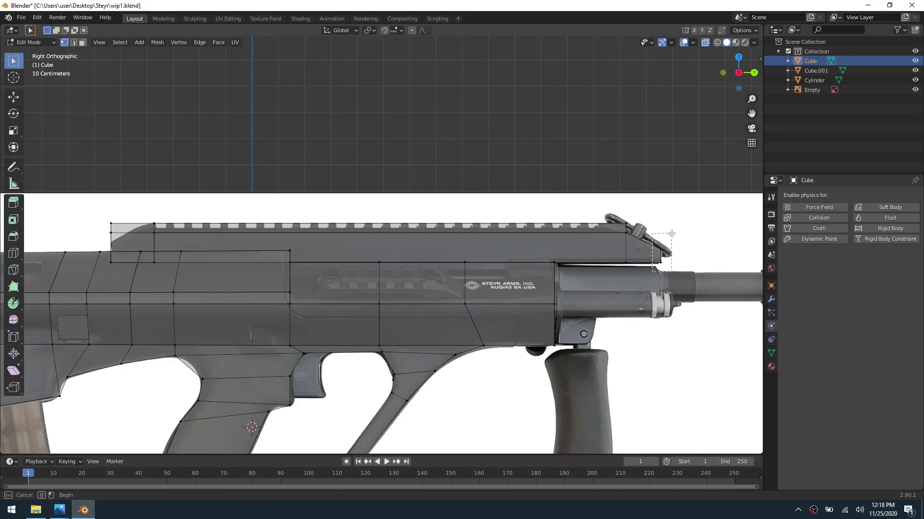
pyautogui.press('x')
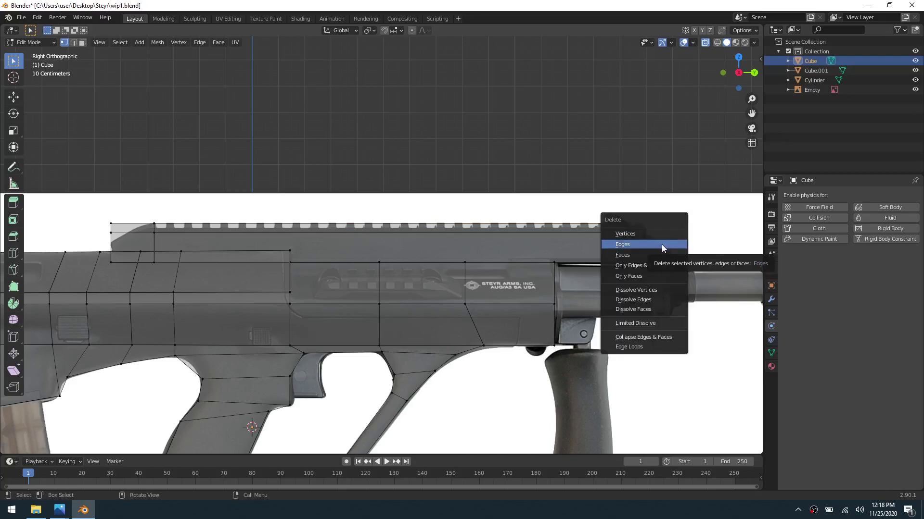
pyautogui.click(665, 235)
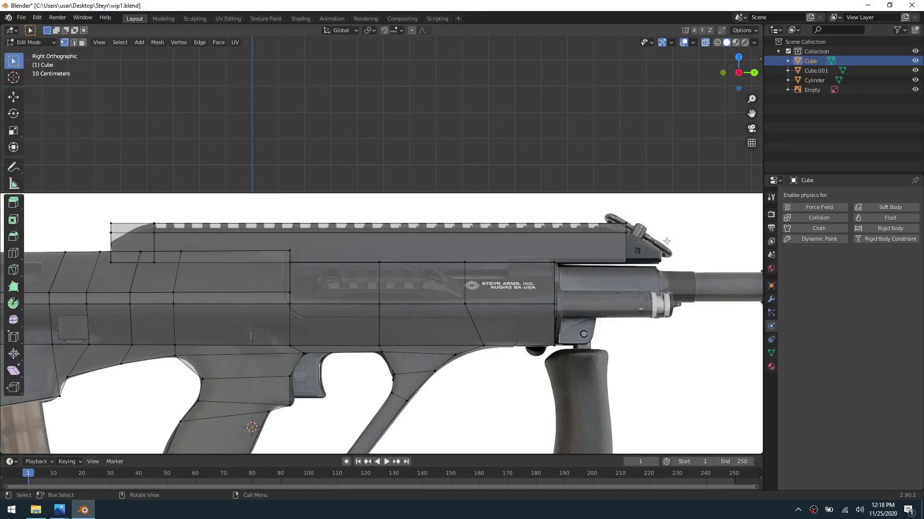
# Step: Move the vertices at the rail's open front end about 0.132 m forward along Y
pyautogui.click(621, 220)
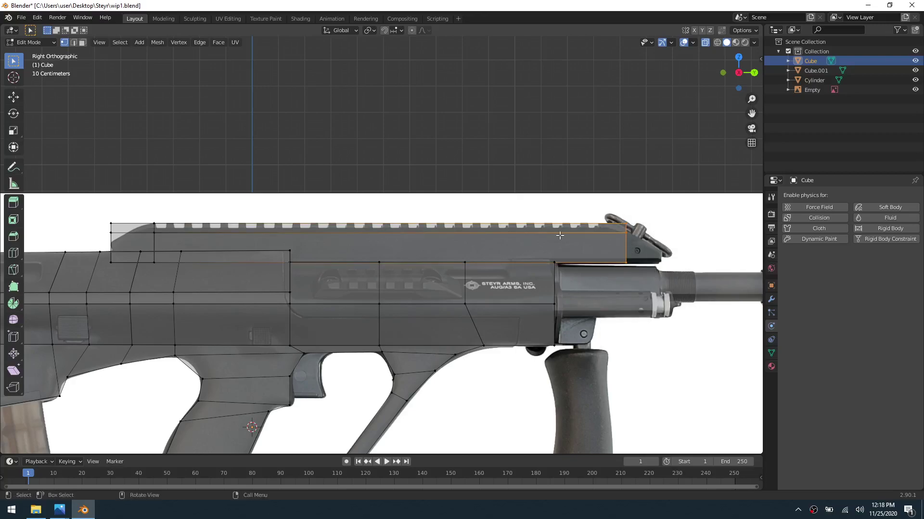
pyautogui.press('g')
pyautogui.press('y')
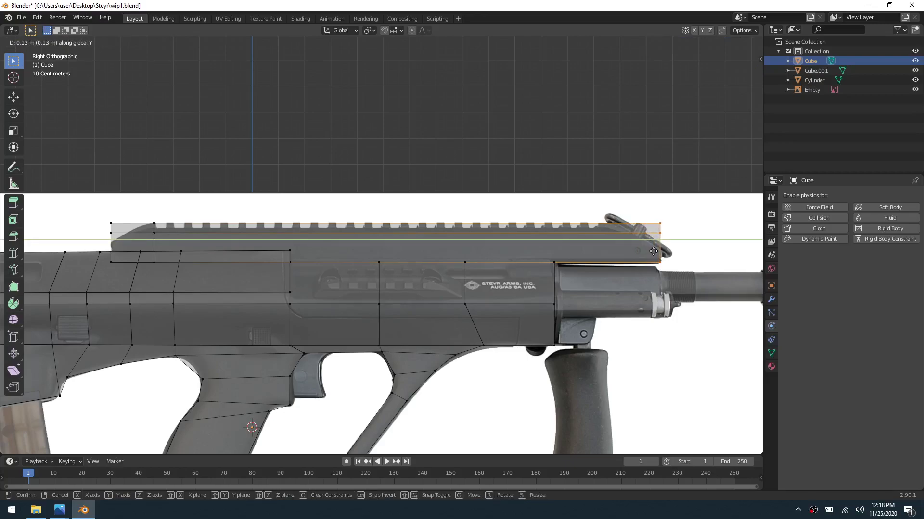
pyautogui.click(654, 251)
# Step: Add a vertical loop cut near the rail's front with factor -0.789 and a lengthwise one along its side with factor -0.333
pyautogui.press('g')
pyautogui.press('g')
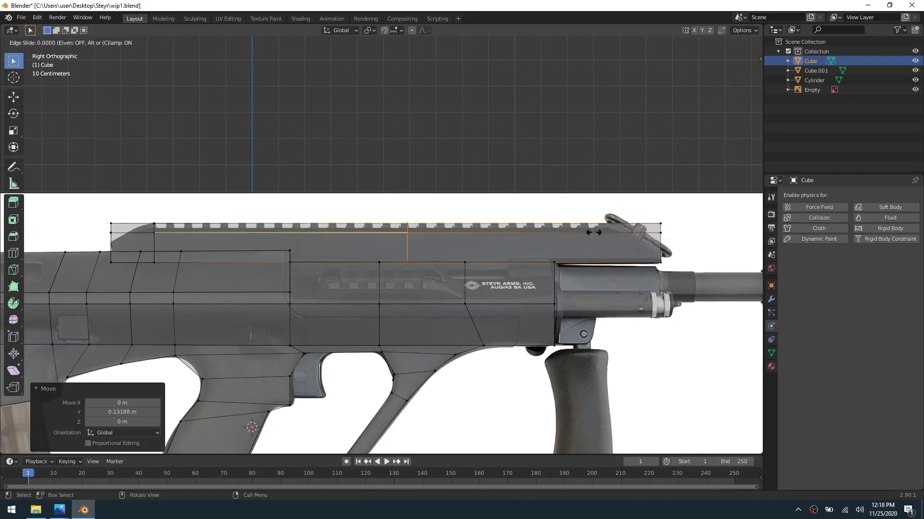
pyautogui.click(32, 235)
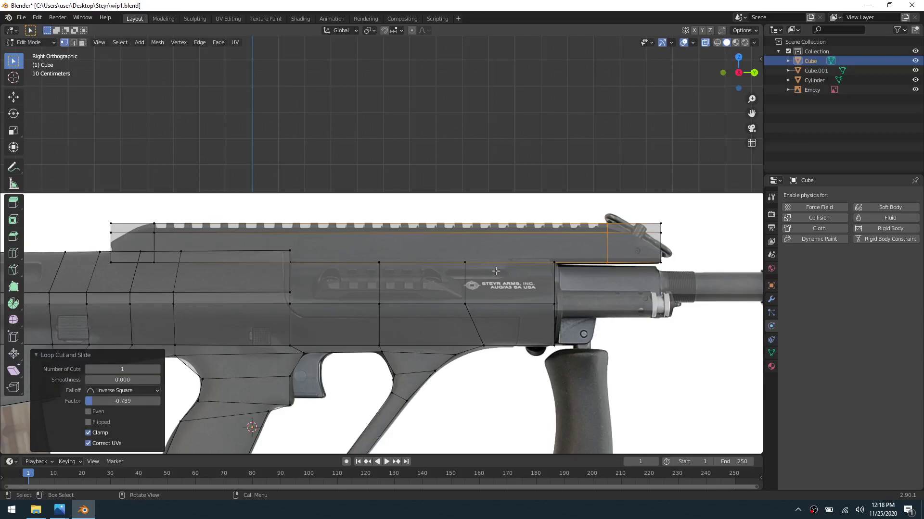
pyautogui.hotkey('ctrl', 'r')
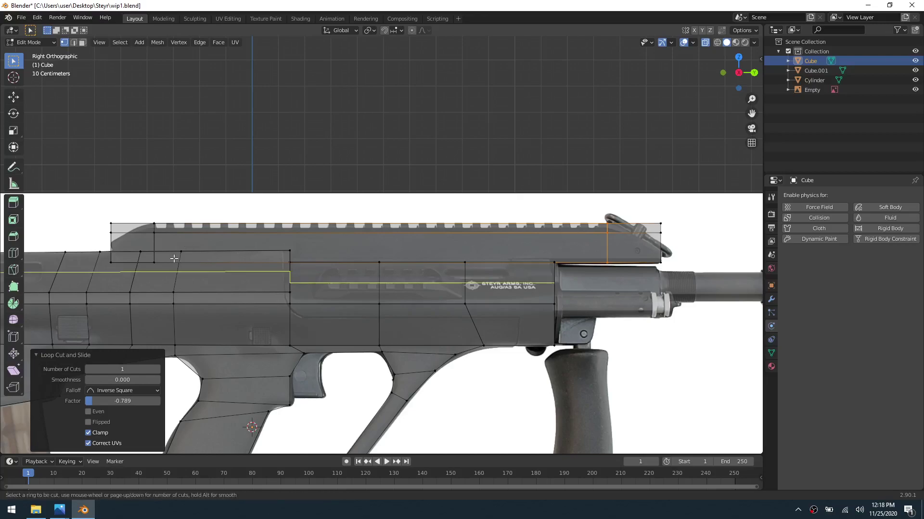
pyautogui.click(154, 244)
pyautogui.click(160, 238)
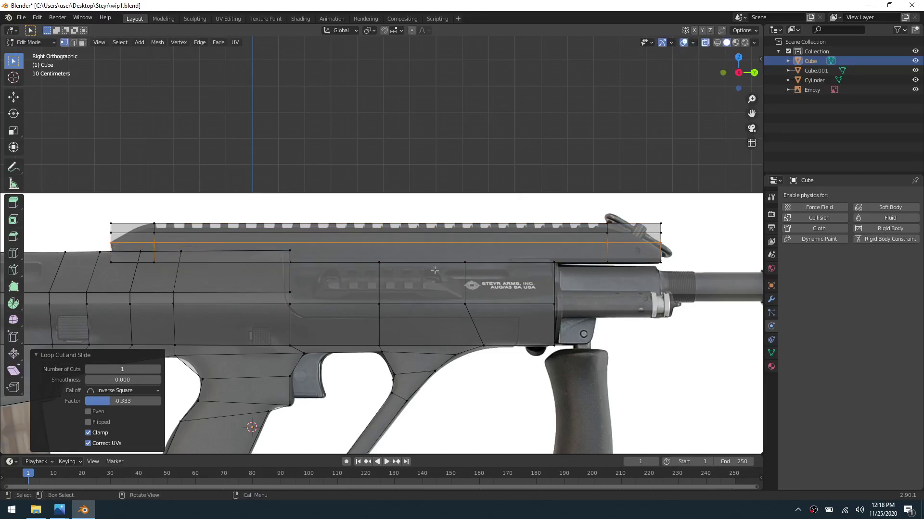
# Step: Lower the front vertices of the lengthwise cut about 0.031 m along Z
pyautogui.moveTo(596, 250); pyautogui.dragTo(678, 238)
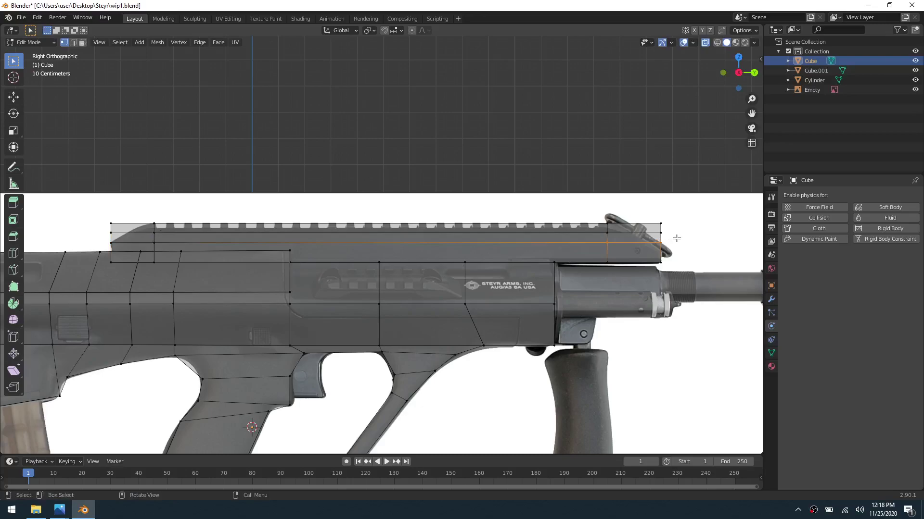
pyautogui.press('g')
pyautogui.press('z')
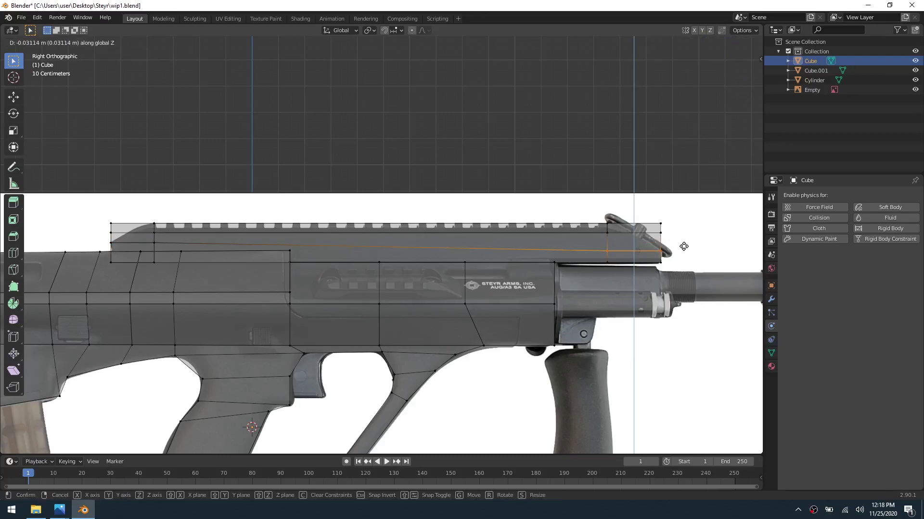
pyautogui.click(684, 246)
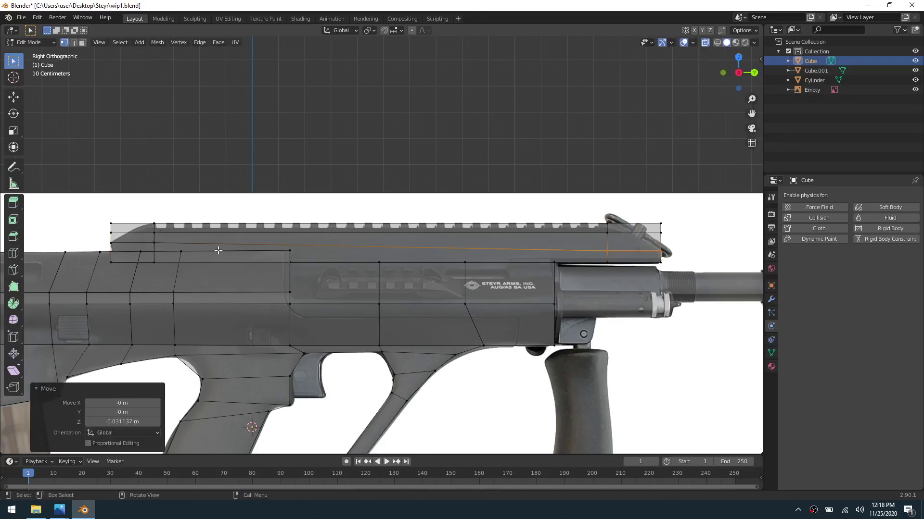
# Step: Move the rear-end vertices just below the rail's top corner forward along Y onto the reference slope
pyautogui.click(110, 233)
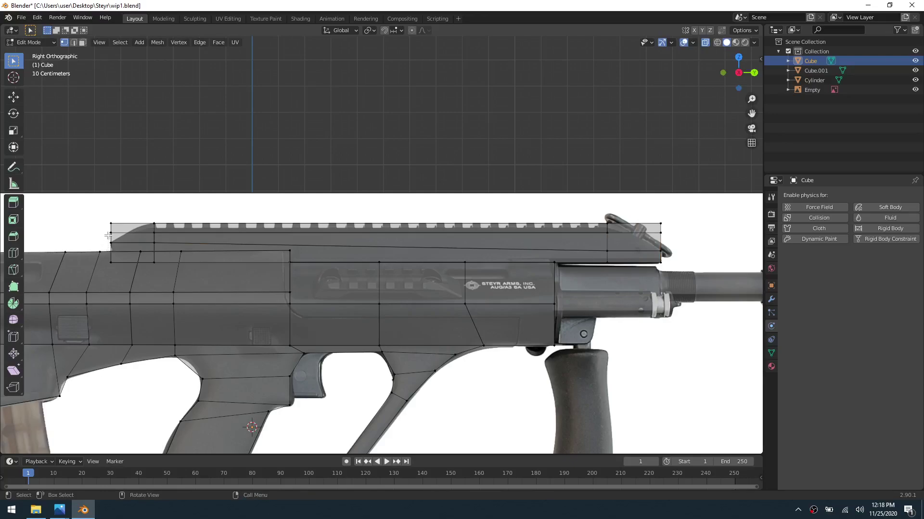
pyautogui.press('g')
pyautogui.press('y')
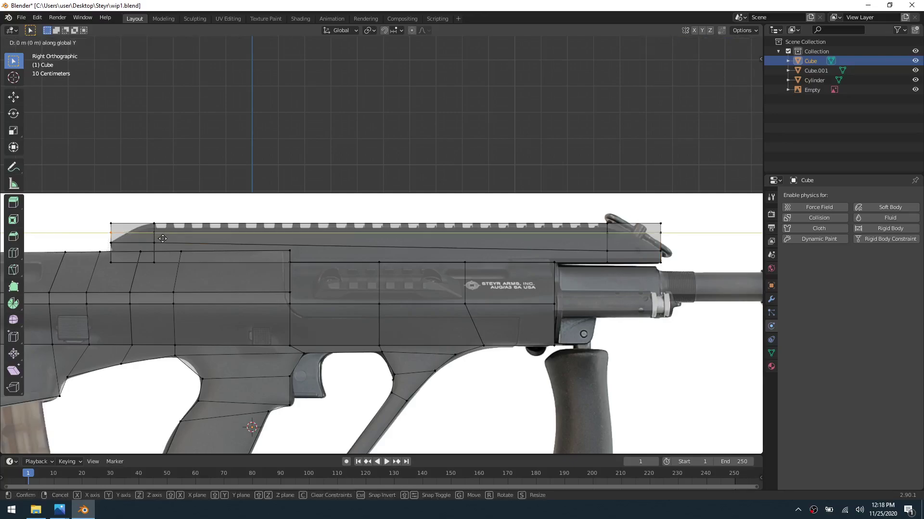
pyautogui.click(176, 239)
# Step: Edge-slide the rail's top rear corner vertices forward with factor -1.000 to complete the rear slope
pyautogui.moveTo(97, 216); pyautogui.dragTo(136, 227)
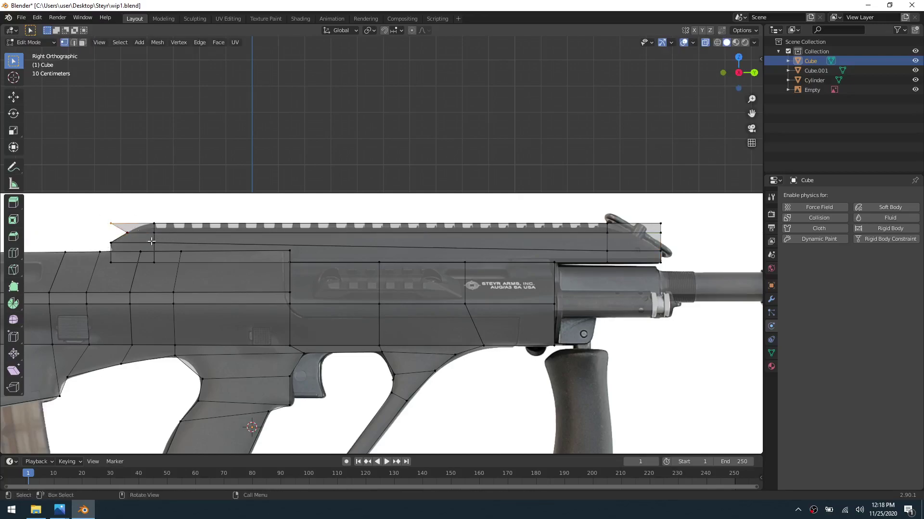
pyautogui.press('g')
pyautogui.press('y')
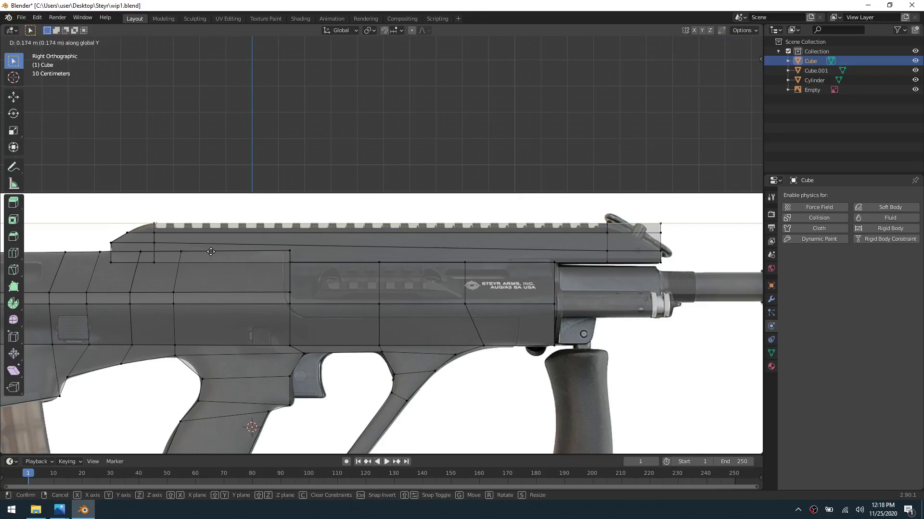
pyautogui.press('Escape')
pyautogui.press('g')
pyautogui.press('g')
pyautogui.click(291, 248)
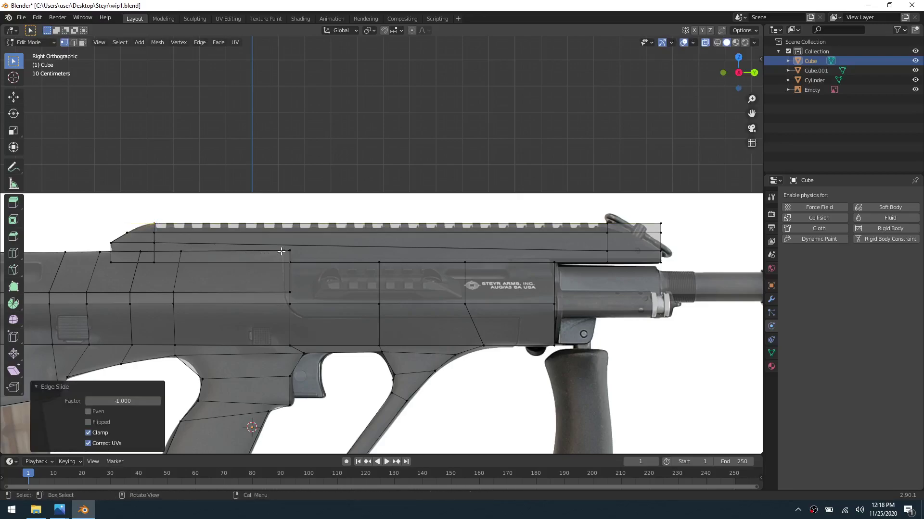
# Step: Move the front-end vertices just below the rail's top corner about 0.128 m back along Y
pyautogui.click(659, 233)
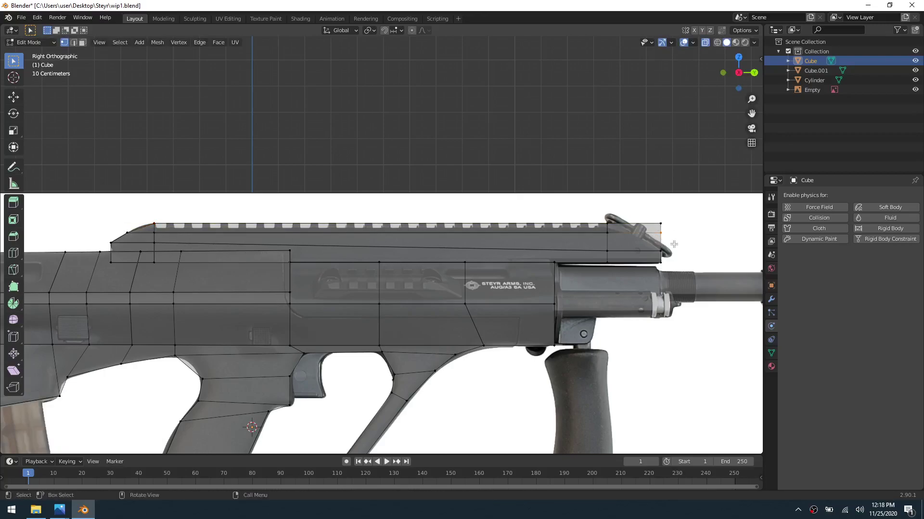
pyautogui.press('g')
pyautogui.press('y')
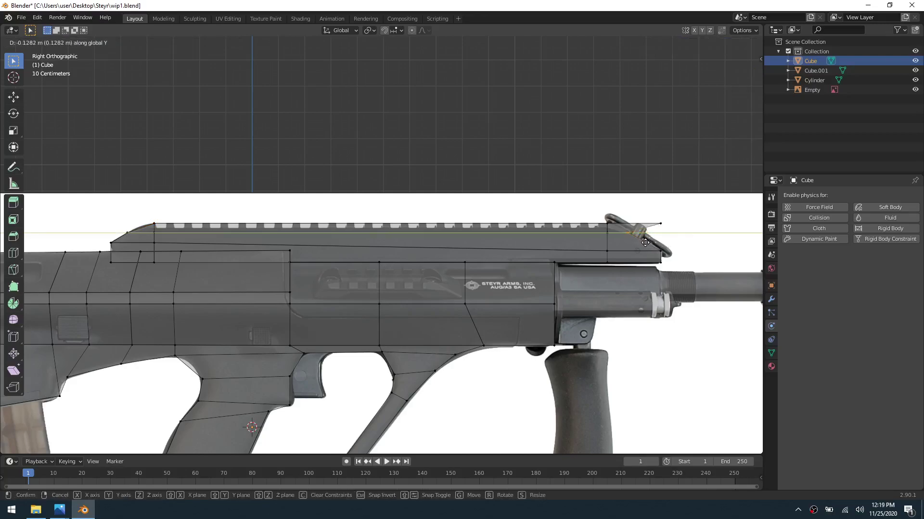
pyautogui.click(645, 243)
# Step: Edge-slide the rail's top front corner vertices back with factor -1.000 to complete the front slope
pyautogui.press('g')
pyautogui.press('y')
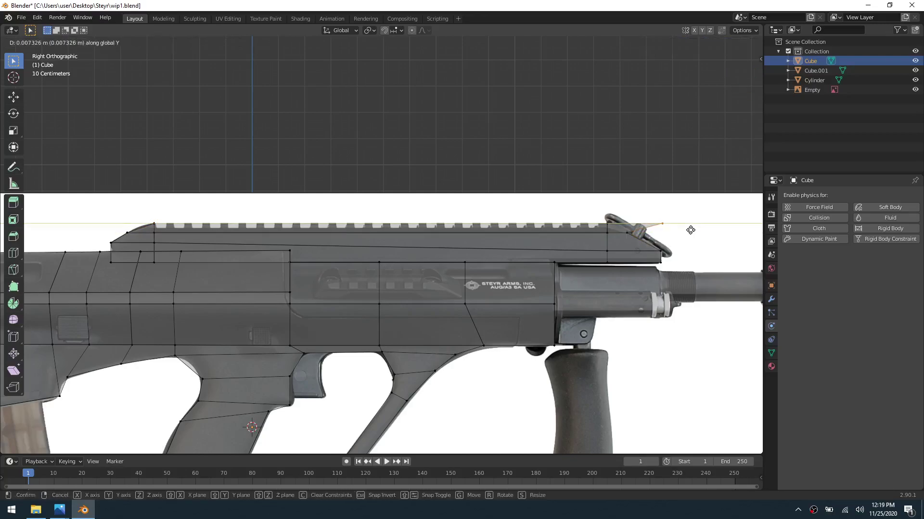
pyautogui.click(640, 232)
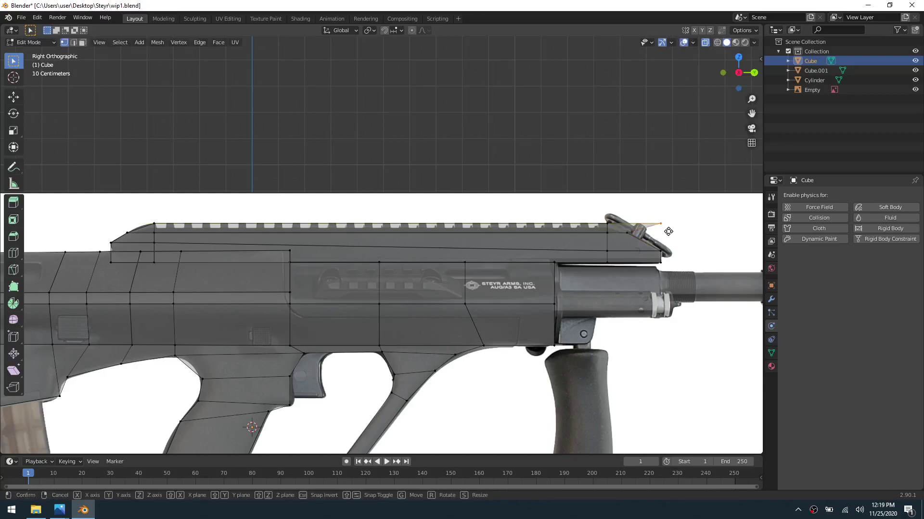
pyautogui.press('g')
pyautogui.click(587, 236)
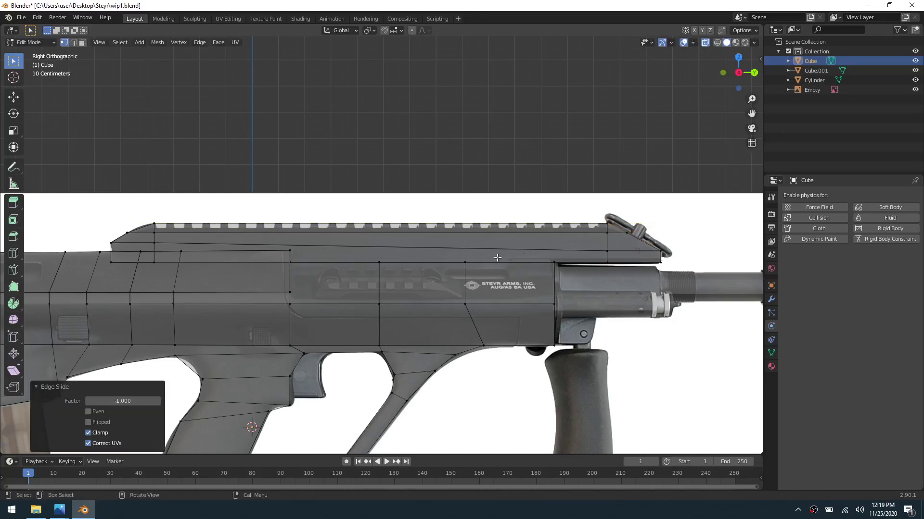
# Step: Add one centred lengthwise loop cut between the rail's top edge and the edge line just below it
pyautogui.hotkey('ctrl', 'r')
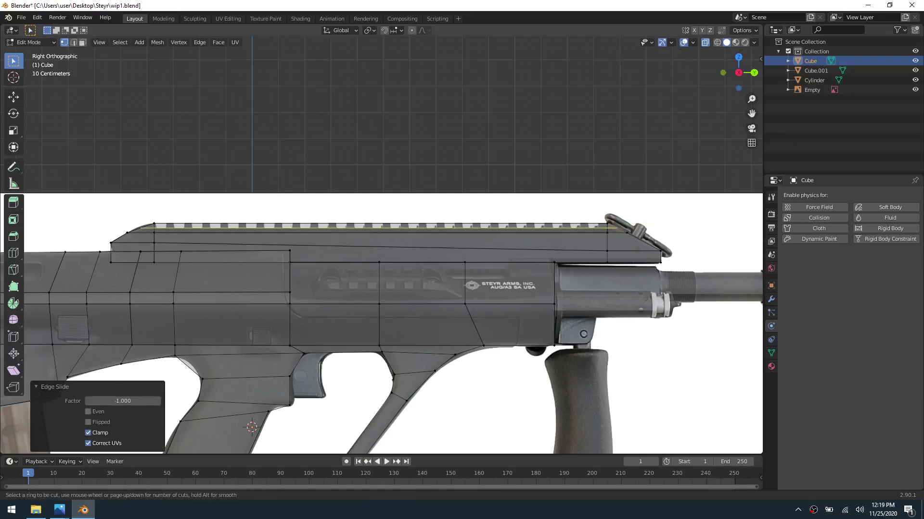
pyautogui.click(611, 228)
pyautogui.rightClick(601, 240)
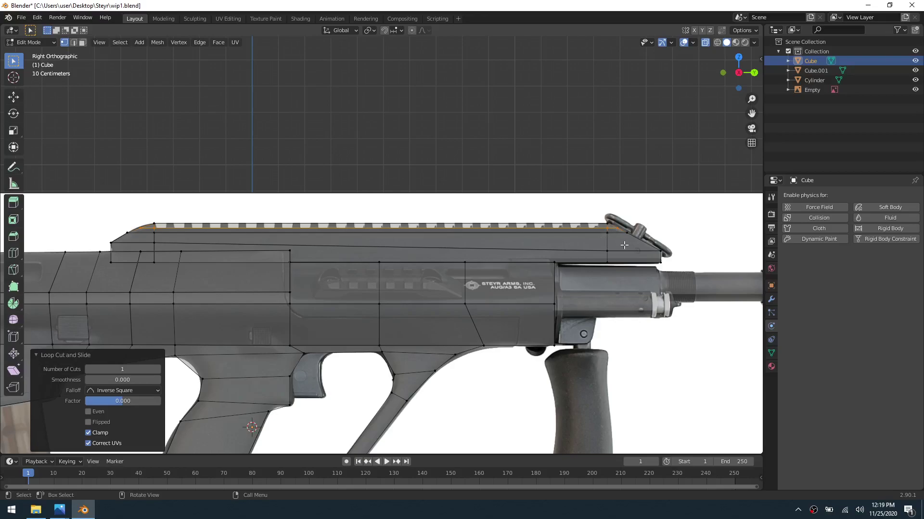
# Step: Merge all of the mesh's vertices by distance at 0.0001 m
pyautogui.press('a')
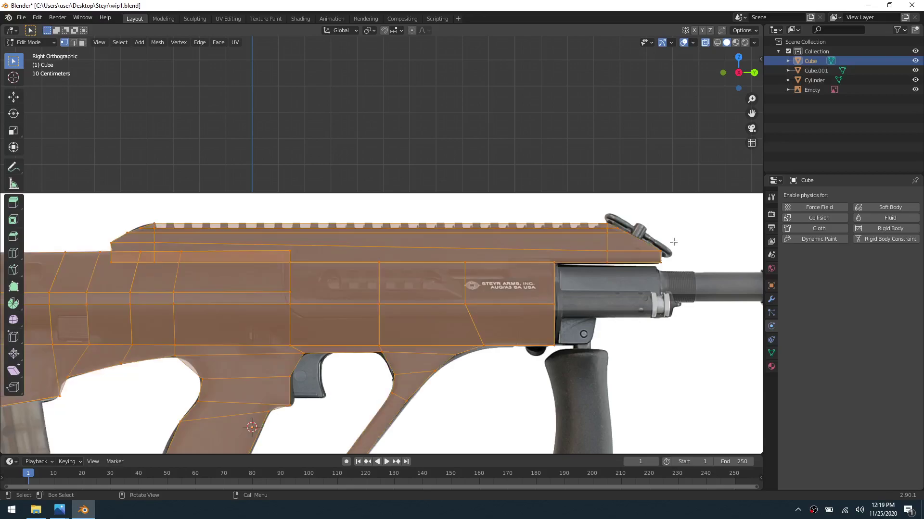
pyautogui.press('m')
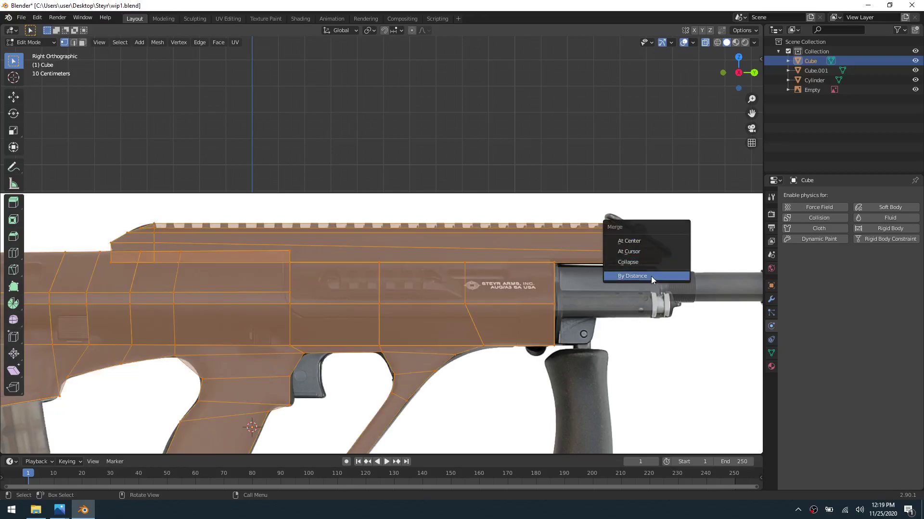
pyautogui.click(650, 276)
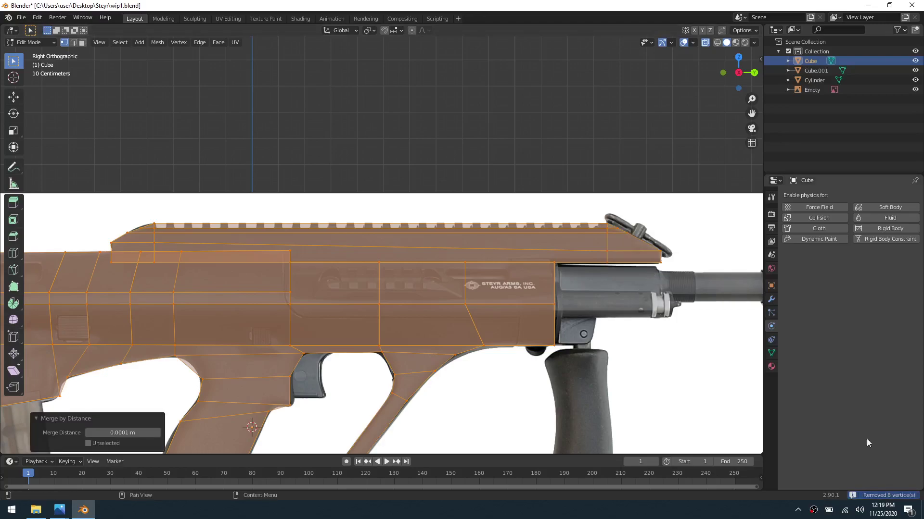
# Step: Select the lengthwise edge loop just below the rail's top edge and scale it by 1.229 along X
pyautogui.moveTo(518, 220); pyautogui.dragTo(536, 257, button='middle')
pyautogui.press('2')
pyautogui.hotkey('alt', 'a')
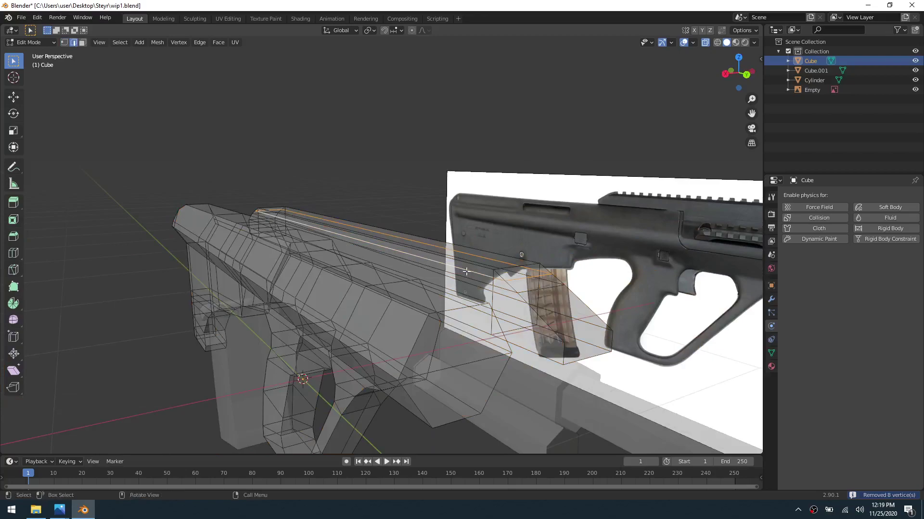
pyautogui.scroll(3, 440, 261)
pyautogui.scroll(-1, 452, 254)
pyautogui.moveTo(453, 254); pyautogui.dragTo(453, 263, button='middle')
pyautogui.press('s')
pyautogui.press('x')
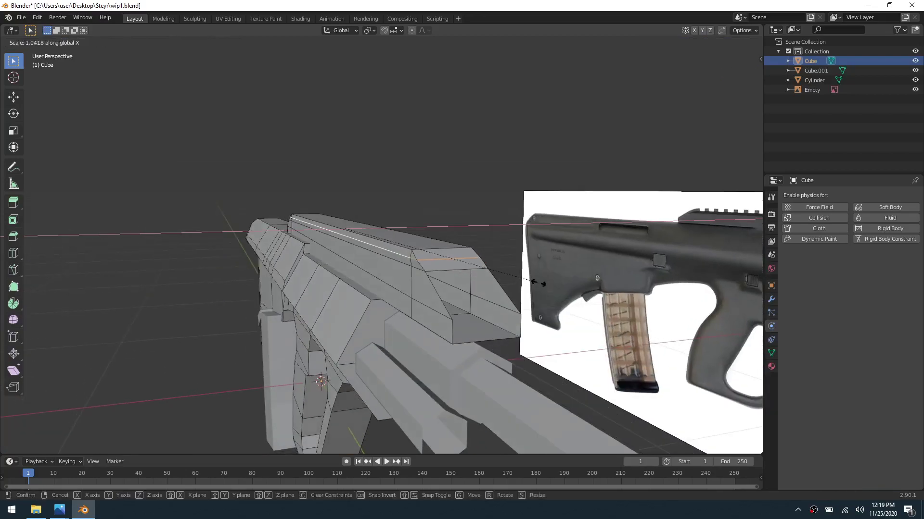
pyautogui.click(574, 306)
pyautogui.moveTo(498, 282)
pyautogui.mouseDown(button='middle')
pyautogui.moveTo(462, 281)
pyautogui.moveTo(496, 283)
pyautogui.mouseUp(button='middle')
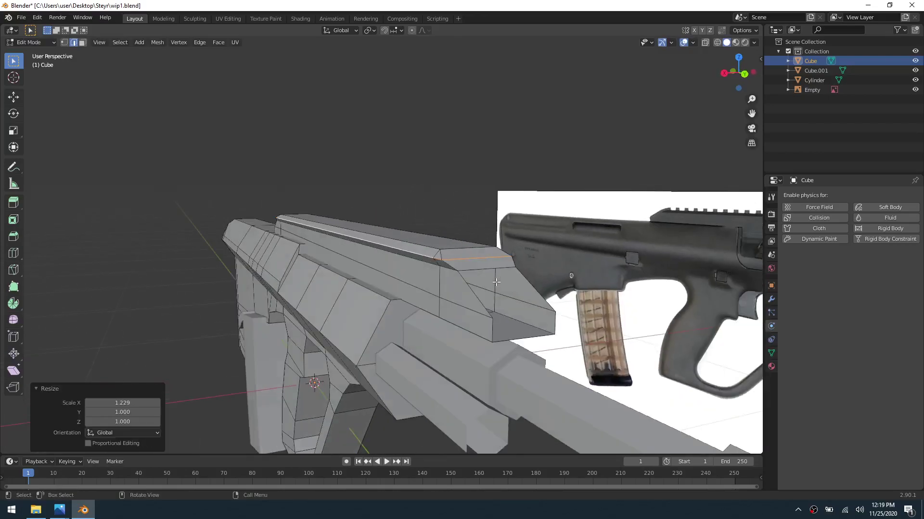
pyautogui.scroll(2, 496, 282)
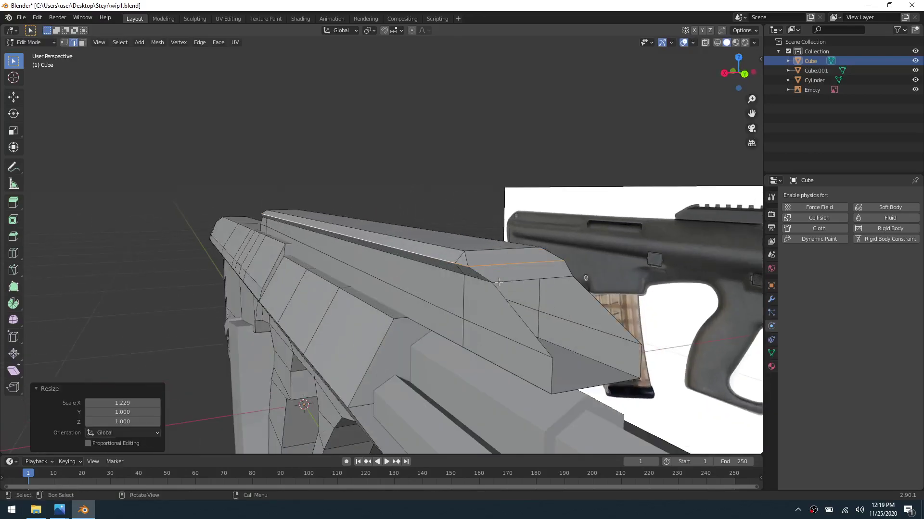
# Step: Turn on the edge angle overlay and scale the rail's upper lengthwise loop by about 1.02 along X
pyautogui.click(692, 43)
pyautogui.click(694, 43)
pyautogui.click(693, 42)
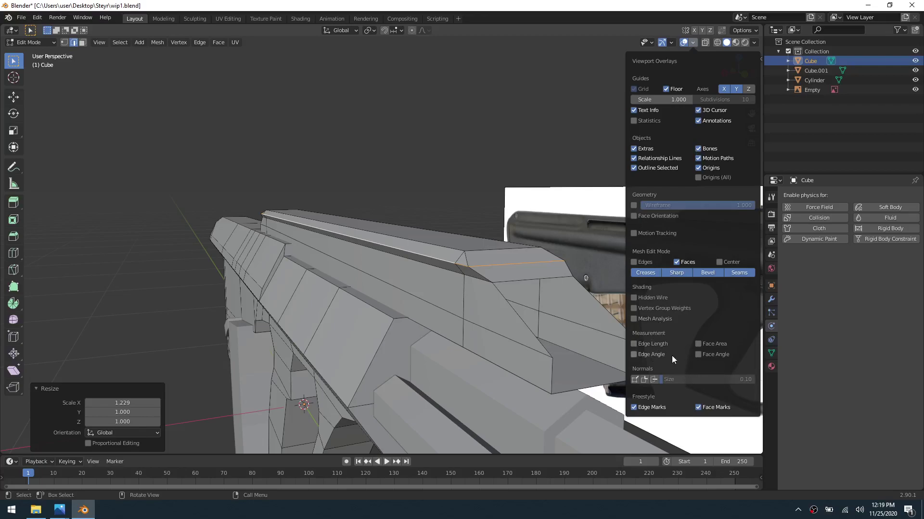
pyautogui.click(654, 356)
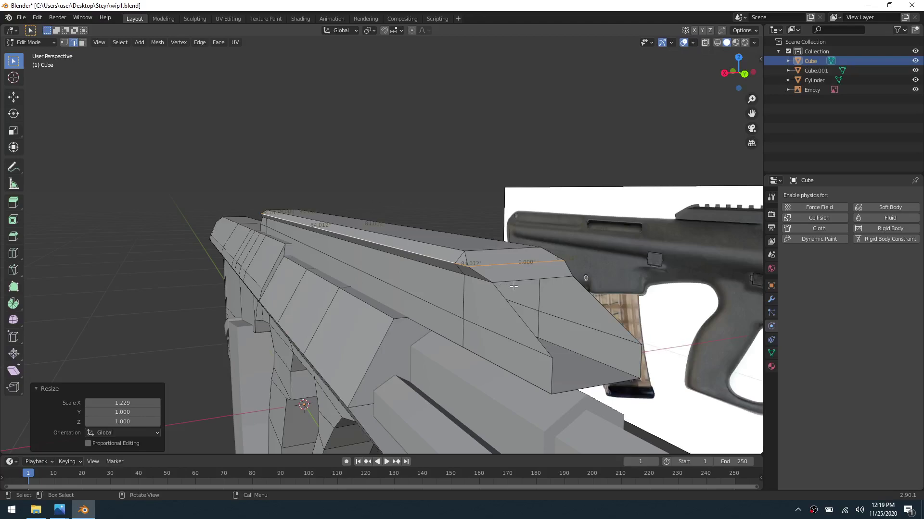
pyautogui.press('s')
pyautogui.press('x')
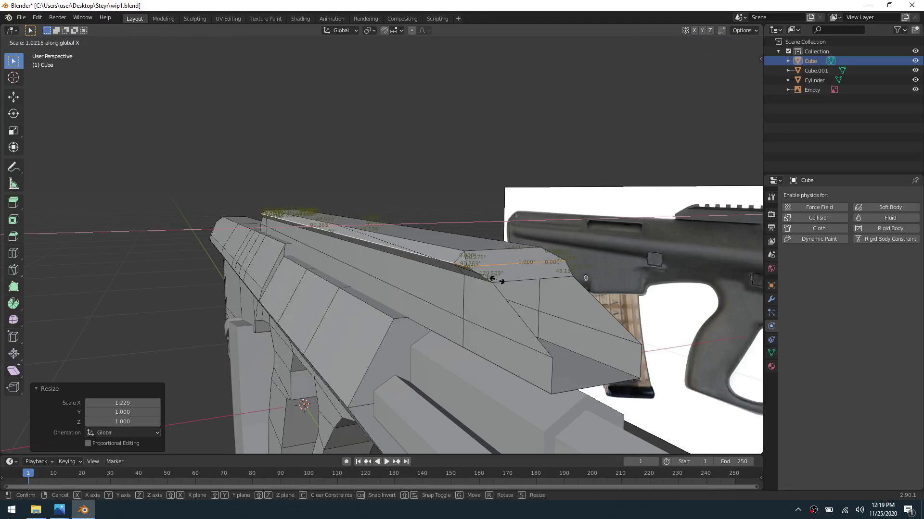
pyautogui.click(497, 280)
pyautogui.click(461, 265)
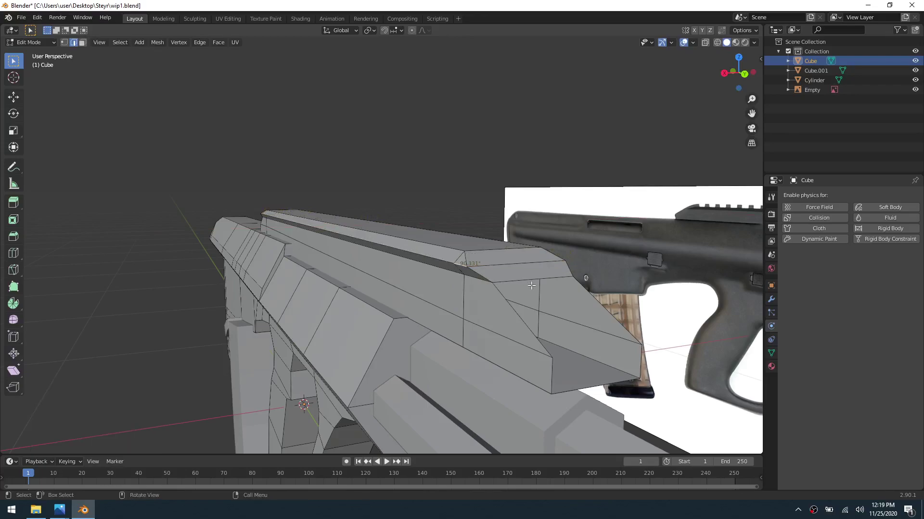
# Step: Close the rail's open front end with a sloped face and a vertical face beneath it
pyautogui.press('3')
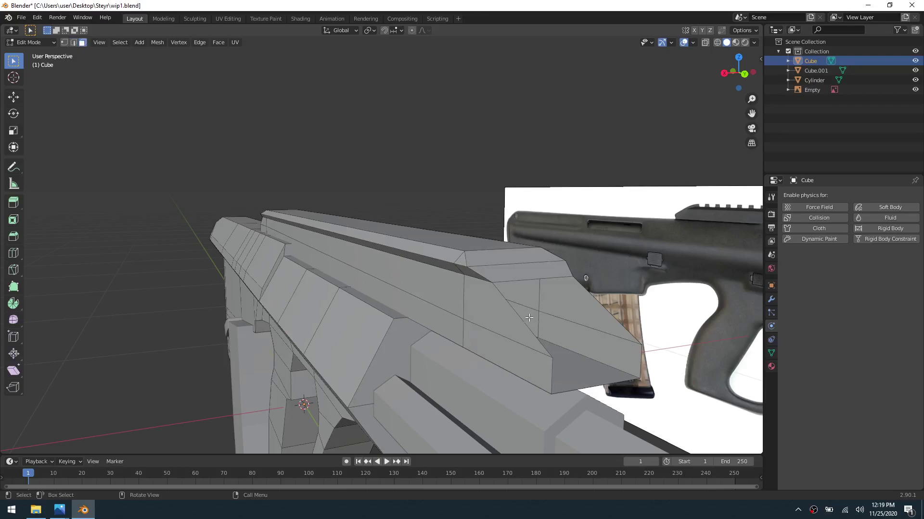
pyautogui.click(529, 318)
pyautogui.press('2')
pyautogui.click(516, 313)
pyautogui.keyDown('shift'); pyautogui.click(599, 311); pyautogui.keyUp('shift')
pyautogui.press('f')
pyautogui.click(552, 374)
pyautogui.keyDown('shift'); pyautogui.click(642, 360); pyautogui.keyUp('shift')
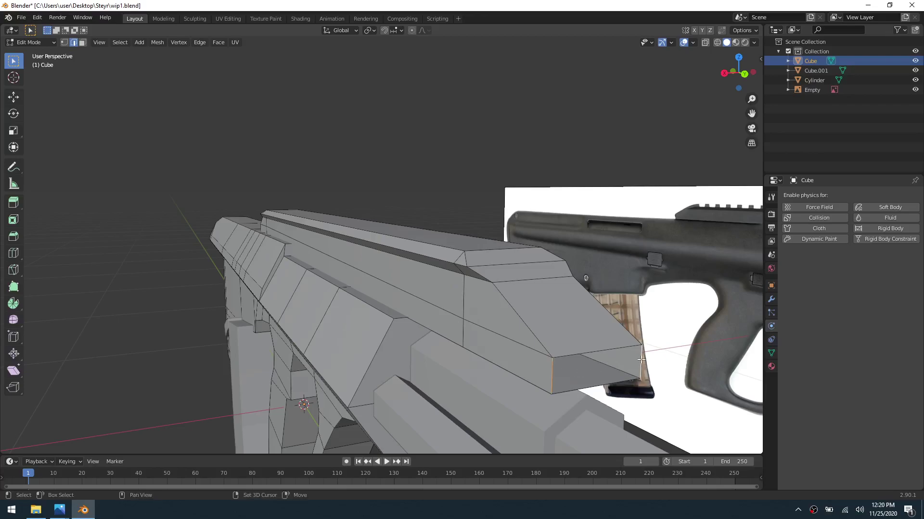
pyautogui.press('f')
# Step: Select the crosswise vertex path near the rail's front on both sides and edge-slide it forward with factor 1.000
pyautogui.press('1')
pyautogui.click(452, 263)
pyautogui.moveTo(452, 264); pyautogui.dragTo(481, 260, button='middle')
pyautogui.keyDown('shift'); pyautogui.moveTo(663, 269); pyautogui.dragTo(445, 294, button='middle'); pyautogui.keyUp('shift')
pyautogui.press('2')
pyautogui.press('1')
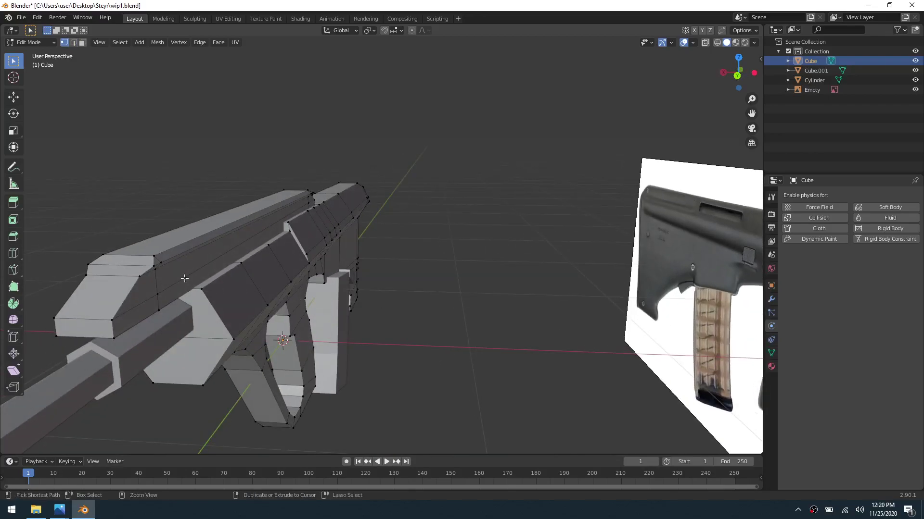
pyautogui.keyDown('ctrl'); pyautogui.click(158, 272); pyautogui.keyUp('ctrl')
pyautogui.moveTo(262, 307); pyautogui.dragTo(370, 297, button='middle')
pyautogui.hotkey('ctrl', 'z')
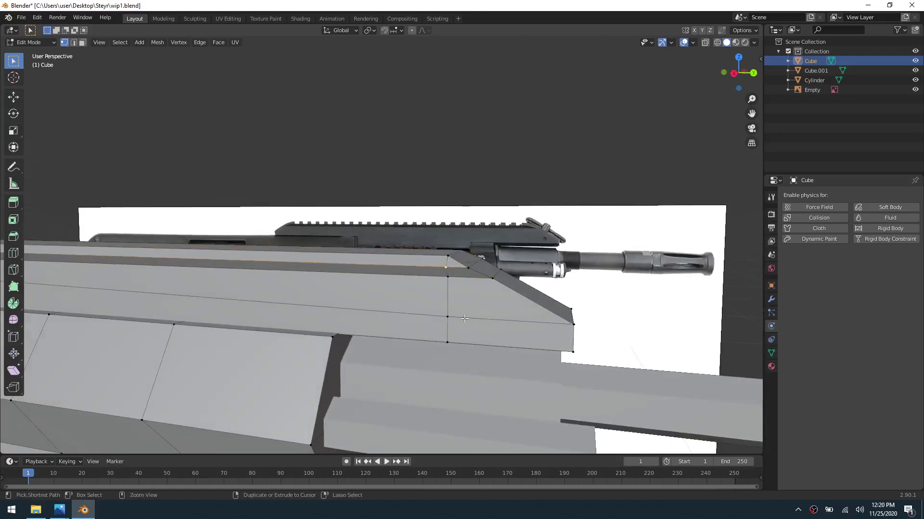
pyautogui.keyDown('ctrl'); pyautogui.click(446, 343); pyautogui.keyUp('ctrl')
pyautogui.moveTo(479, 312); pyautogui.dragTo(233, 303, button='middle')
pyautogui.keyDown('ctrl'); pyautogui.click(159, 285); pyautogui.keyUp('ctrl')
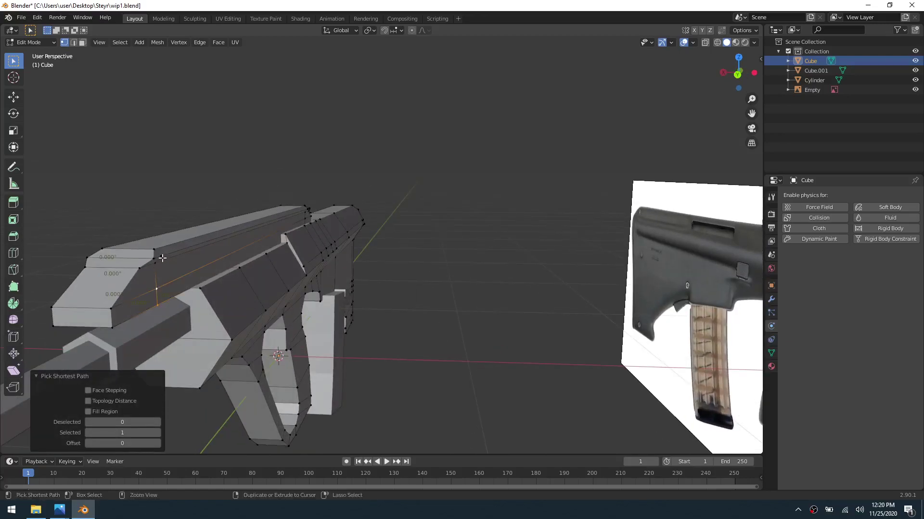
pyautogui.moveTo(268, 303); pyautogui.dragTo(487, 188, button='middle')
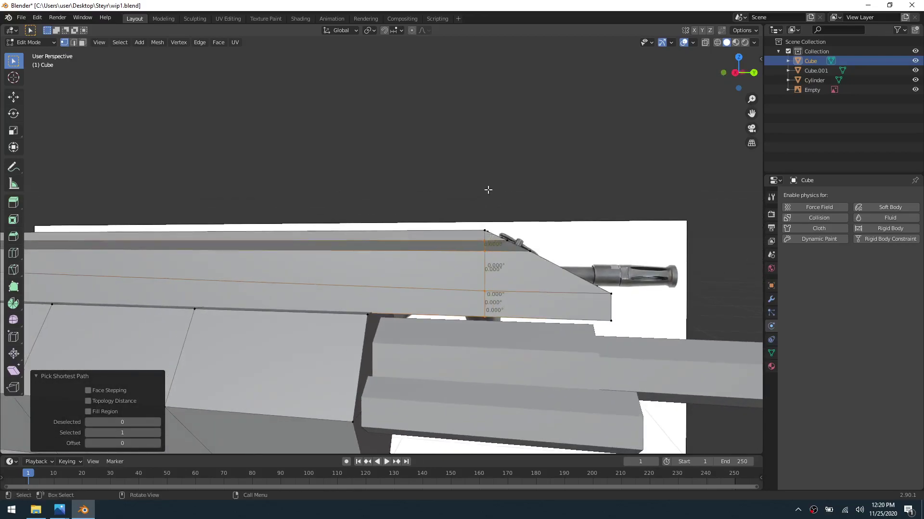
pyautogui.press('g')
pyautogui.press('g')
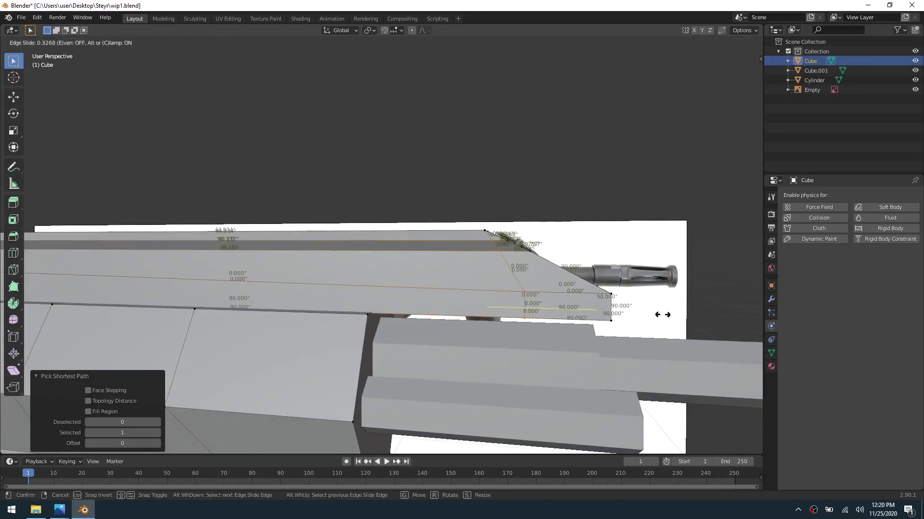
pyautogui.click(505, 313)
# Step: Select the whole linked rail mesh and hide the rest of the rifle body to isolate it
pyautogui.scroll(-2, 505, 312)
pyautogui.keyDown('shift'); pyautogui.moveTo(144, 289); pyautogui.dragTo(447, 309, button='middle'); pyautogui.keyUp('shift')
pyautogui.scroll(2, 447, 309)
pyautogui.scroll(-3, 447, 309)
pyautogui.scroll(2, 474, 326)
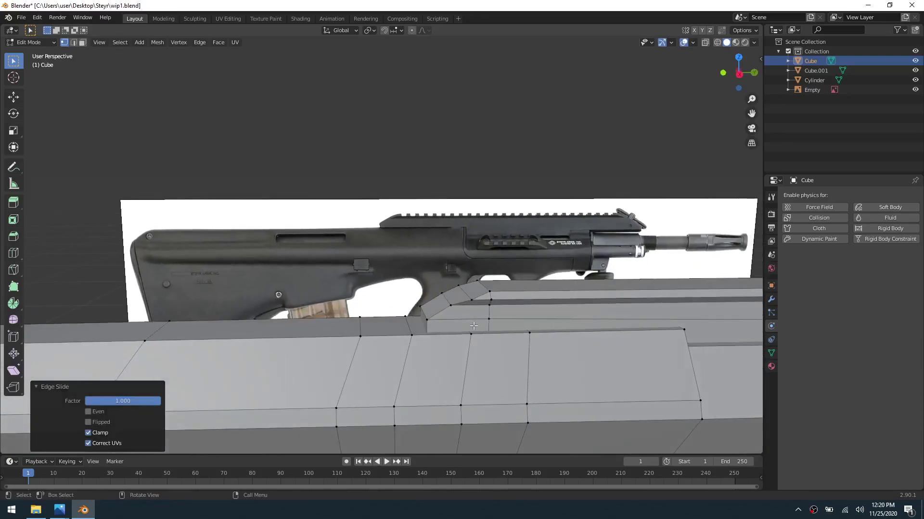
pyautogui.keyDown('shift'); pyautogui.moveTo(495, 327); pyautogui.dragTo(427, 296, button='middle'); pyautogui.keyUp('shift')
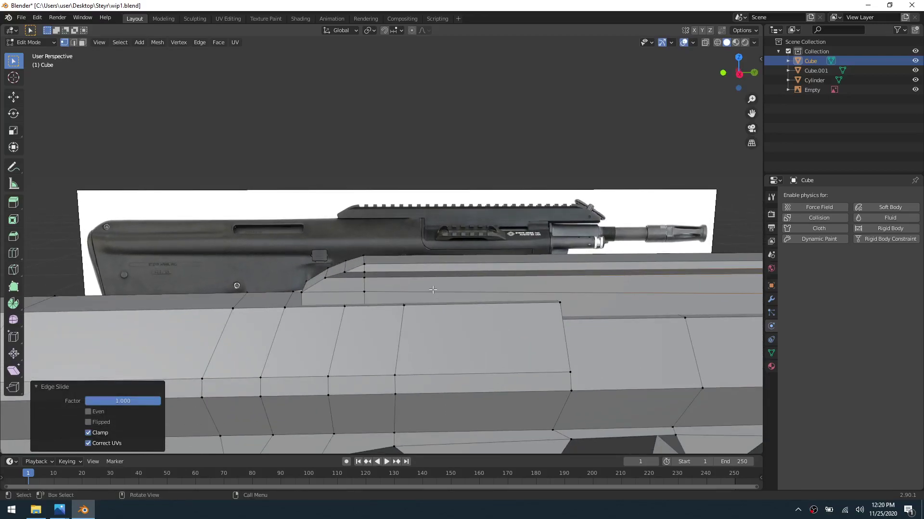
pyautogui.click(435, 201)
pyautogui.press('l')
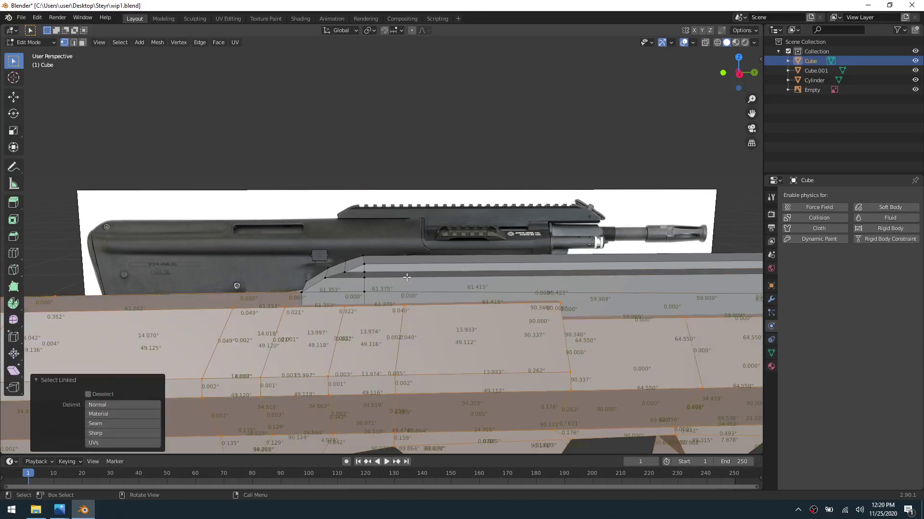
pyautogui.click(412, 180)
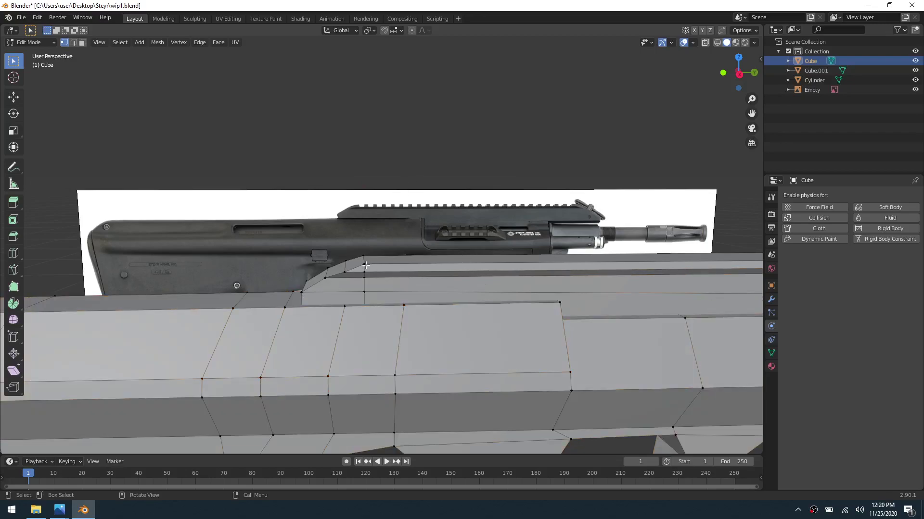
pyautogui.press('l')
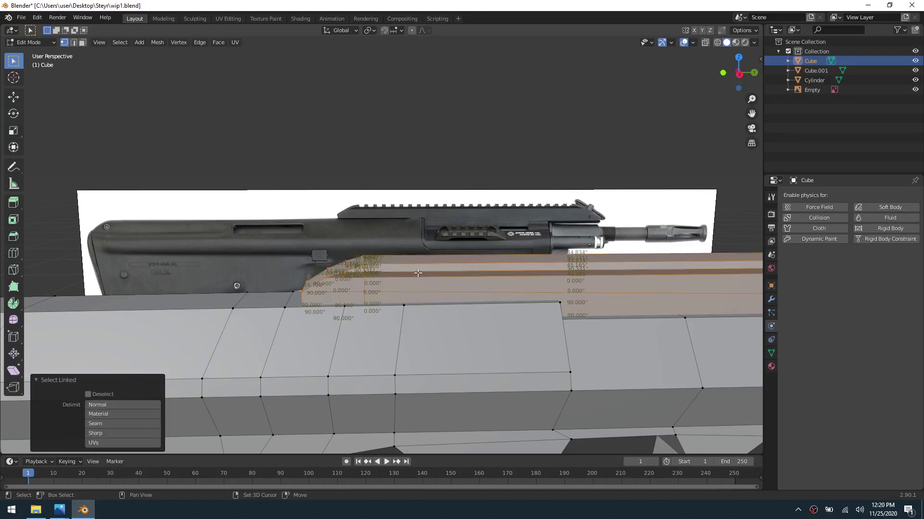
pyautogui.hotkey('shift', 'h')
# Step: Select the crosswise vertex path near the rail's rear on both sides and edge-slide it backward with factor -1.000
pyautogui.click(365, 270)
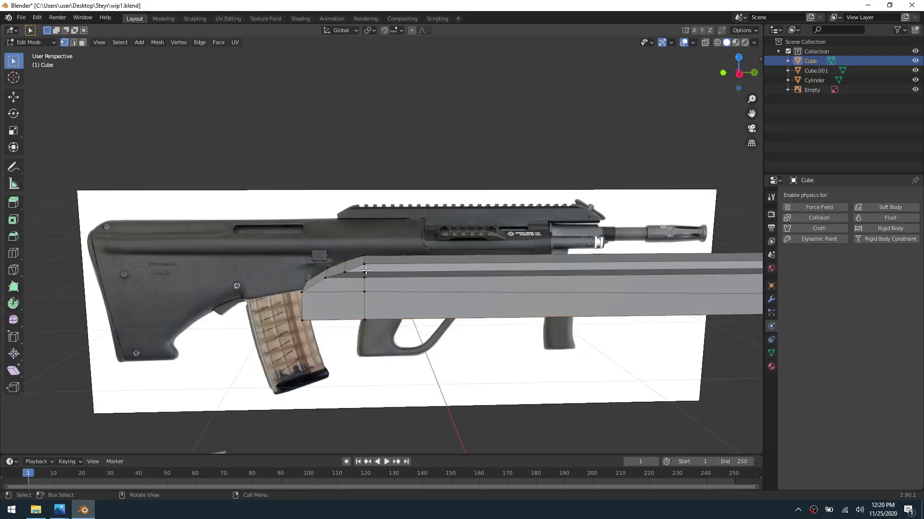
pyautogui.keyDown('ctrl'); pyautogui.click(364, 272); pyautogui.keyUp('ctrl')
pyautogui.moveTo(364, 273); pyautogui.dragTo(481, 284, button='middle')
pyautogui.keyDown('ctrl'); pyautogui.click(430, 262); pyautogui.keyUp('ctrl')
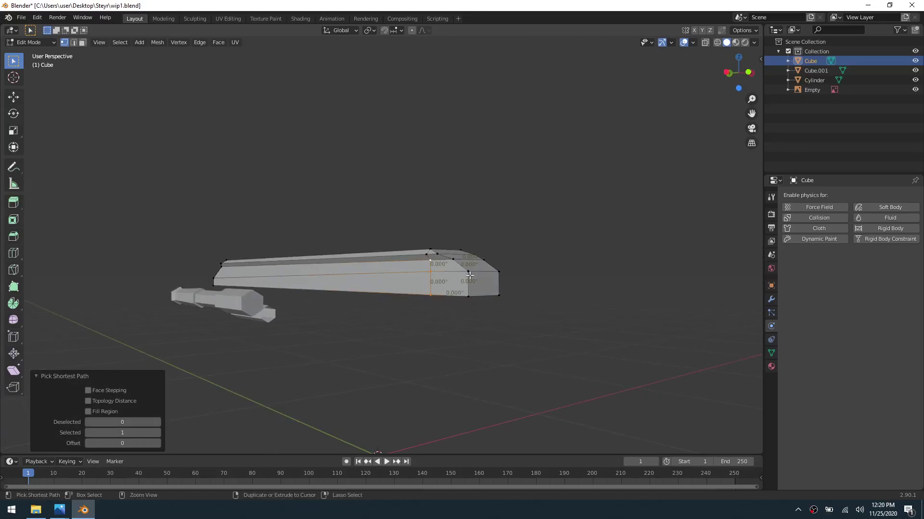
pyautogui.moveTo(476, 270); pyautogui.dragTo(368, 279, button='middle')
pyautogui.press('g')
pyautogui.press('g')
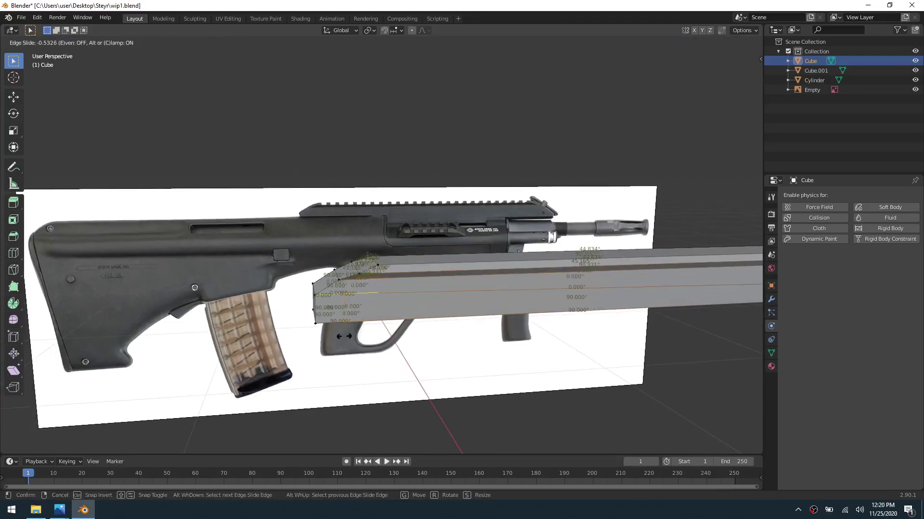
pyautogui.click(611, 386)
# Step: Merge all of the rail's vertices by distance at 0.0001 m and unhide the rest of the rifle body
pyautogui.scroll(-1, 486, 315)
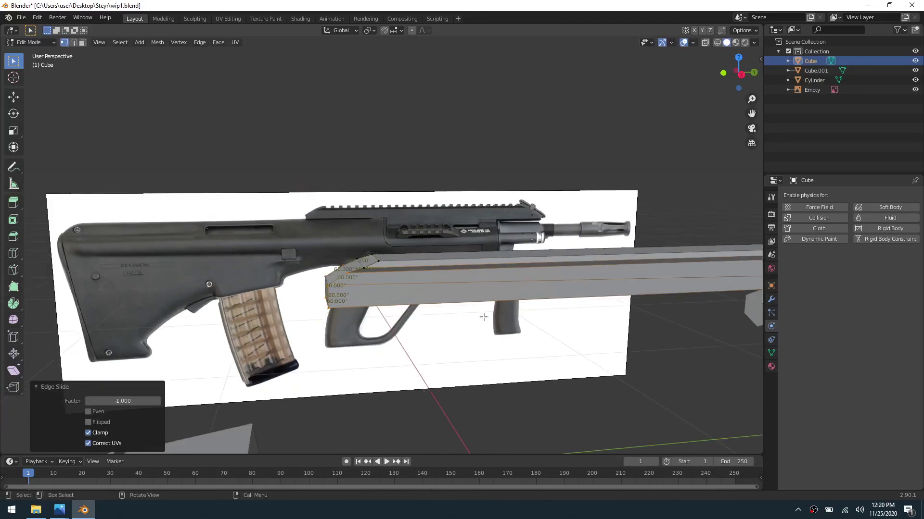
pyautogui.keyDown('shift'); pyautogui.moveTo(639, 317); pyautogui.dragTo(502, 284, button='middle'); pyautogui.keyUp('shift')
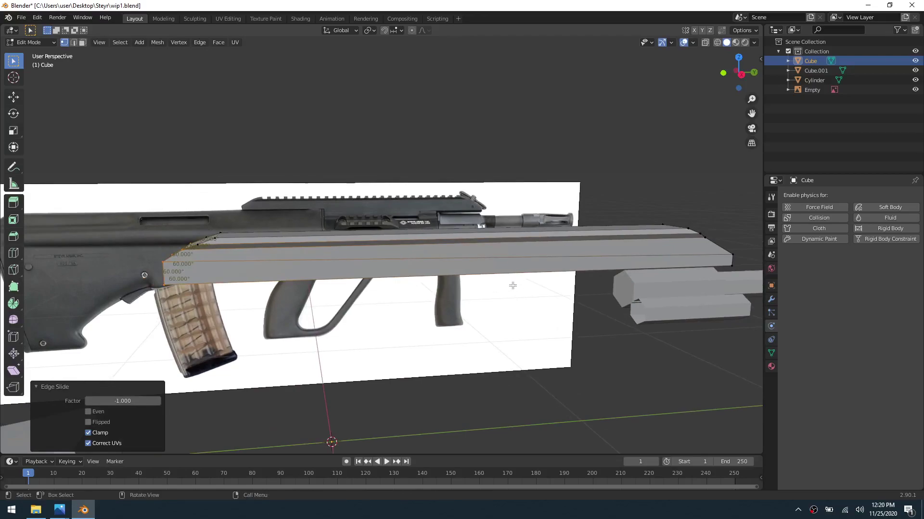
pyautogui.press('a')
pyautogui.press('m')
pyautogui.click(512, 286)
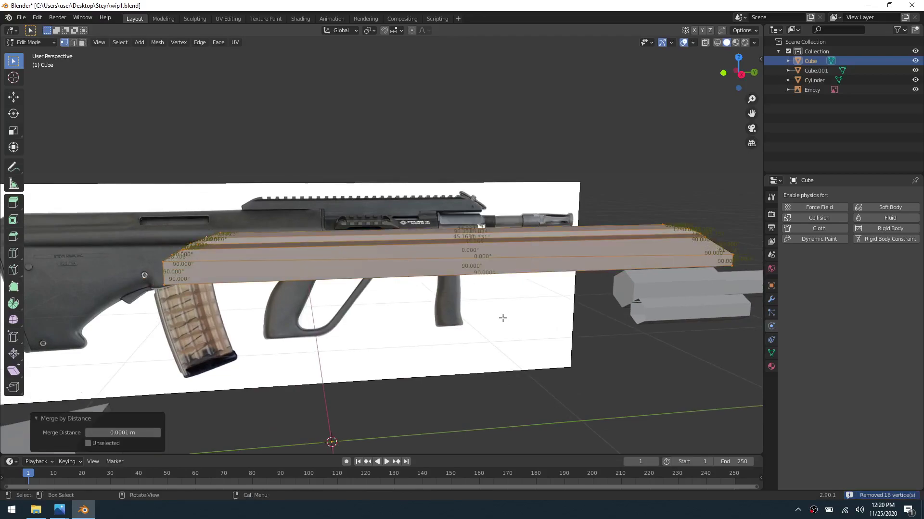
pyautogui.hotkey('alt', 'h')
pyautogui.press('Tab')
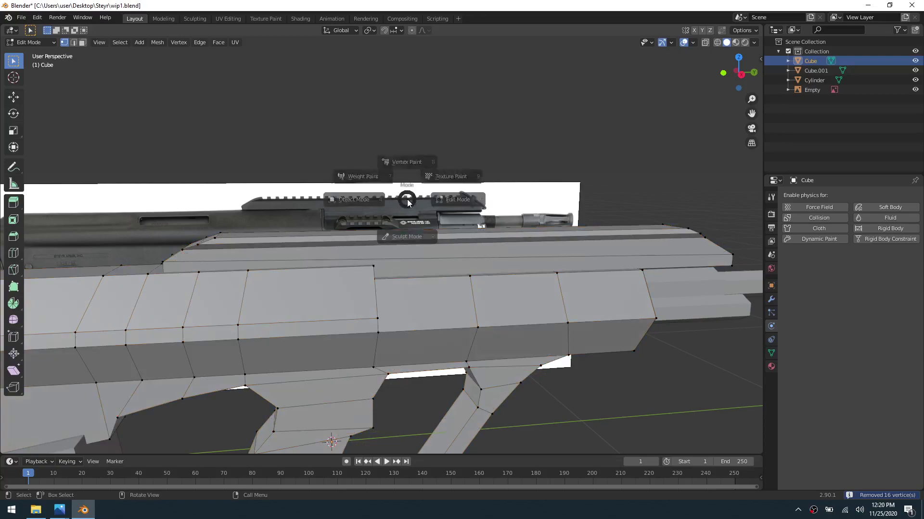
# Step: Compare the rifle's shape with the side reference image in the right orthographic view, using X-ray in Object Mode
pyautogui.scroll(-1, 362, 201)
pyautogui.scroll(-2, 538, 305)
pyautogui.moveTo(537, 301); pyautogui.dragTo(498, 299, button='middle')
pyautogui.press('KP_3')
pyautogui.hotkey('alt', 'z')
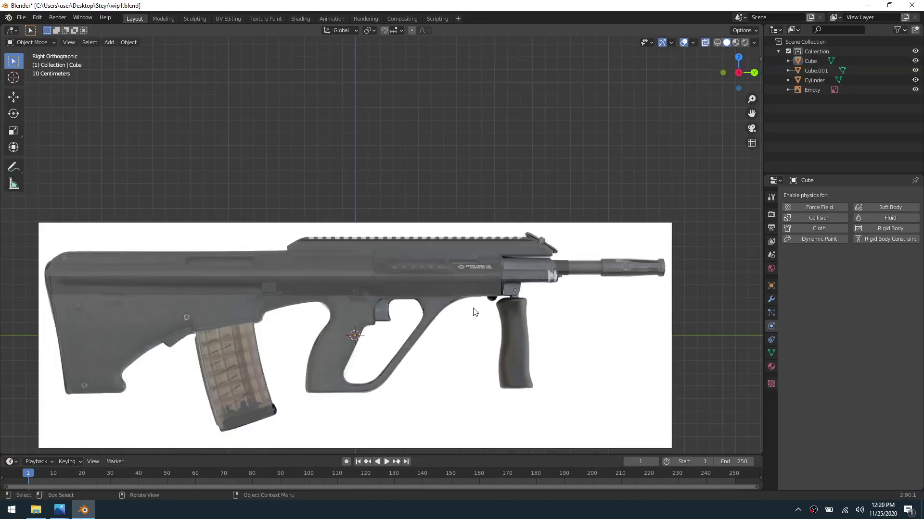
pyautogui.scroll(4, 385, 326)
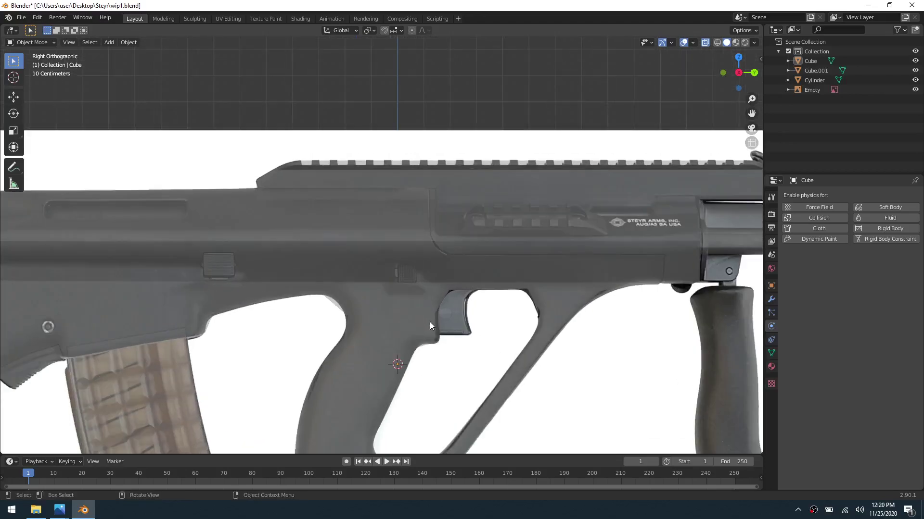
pyautogui.scroll(3, 428, 320)
pyautogui.keyDown('shift'); pyautogui.moveTo(394, 291); pyautogui.dragTo(468, 274, button='middle'); pyautogui.keyUp('shift')
# Step: Select the rifle body, enter Edit Mode on it and set the selection mode to edges
pyautogui.hotkey('ctrl', 'Tab')
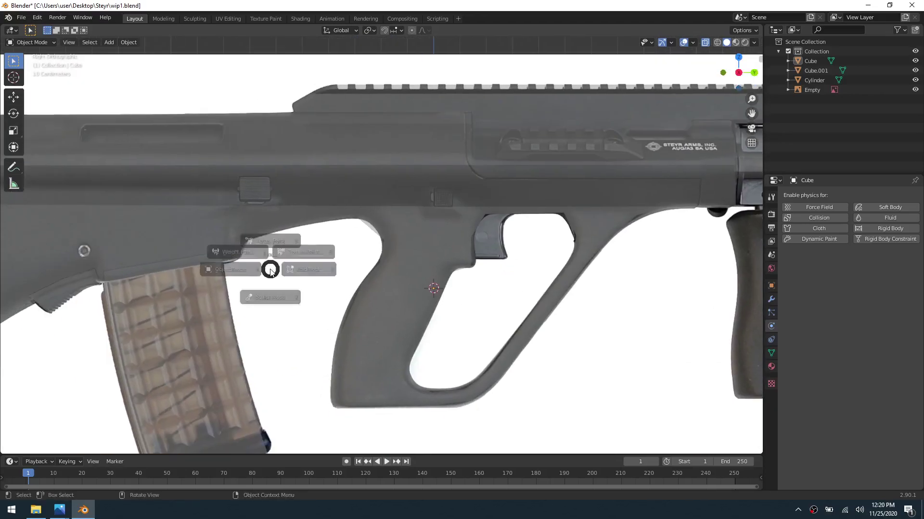
pyautogui.press('Escape')
pyautogui.click(393, 330)
pyautogui.hotkey('ctrl', 'Tab')
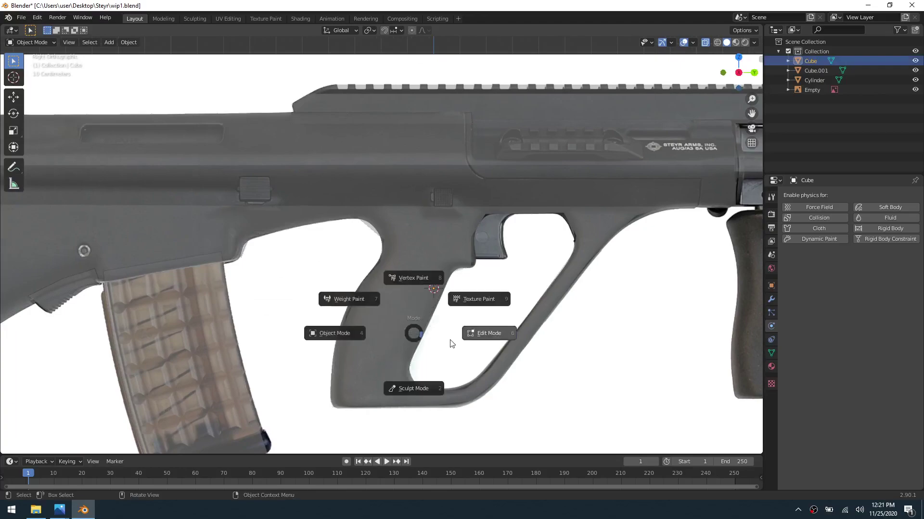
pyautogui.click(452, 343)
pyautogui.keyDown('shift'); pyautogui.moveTo(383, 324); pyautogui.dragTo(350, 335, button='middle'); pyautogui.keyUp('shift')
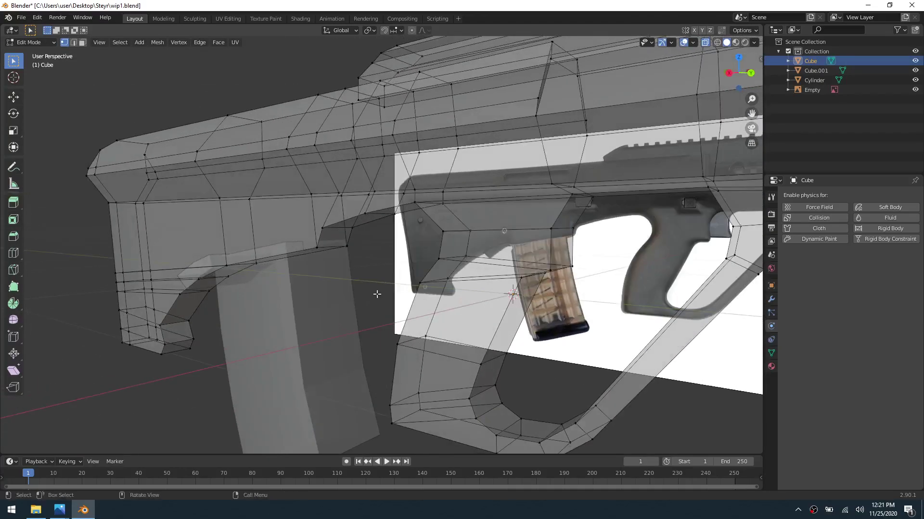
pyautogui.moveTo(374, 290); pyautogui.dragTo(484, 302, button='middle')
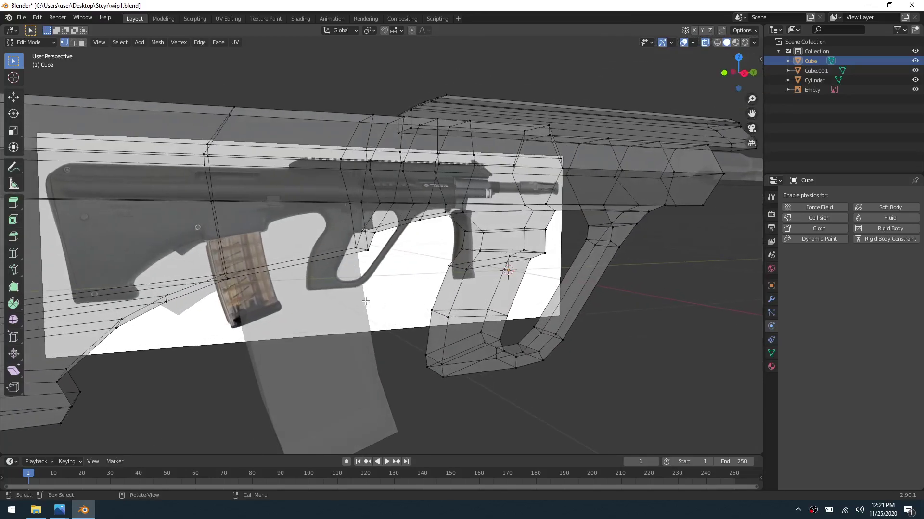
pyautogui.moveTo(391, 294); pyautogui.dragTo(360, 280, button='middle')
pyautogui.press('2')
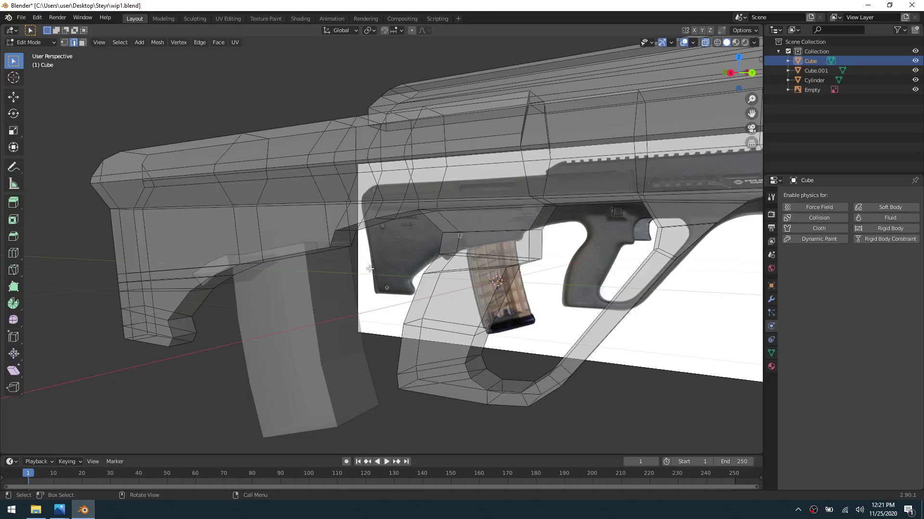
# Step: Turn off X-ray and hide the floor grid and the X and Y axis guides
pyautogui.moveTo(300, 339); pyautogui.dragTo(492, 258, button='middle')
pyautogui.hotkey('alt', 'z')
pyautogui.click(692, 44)
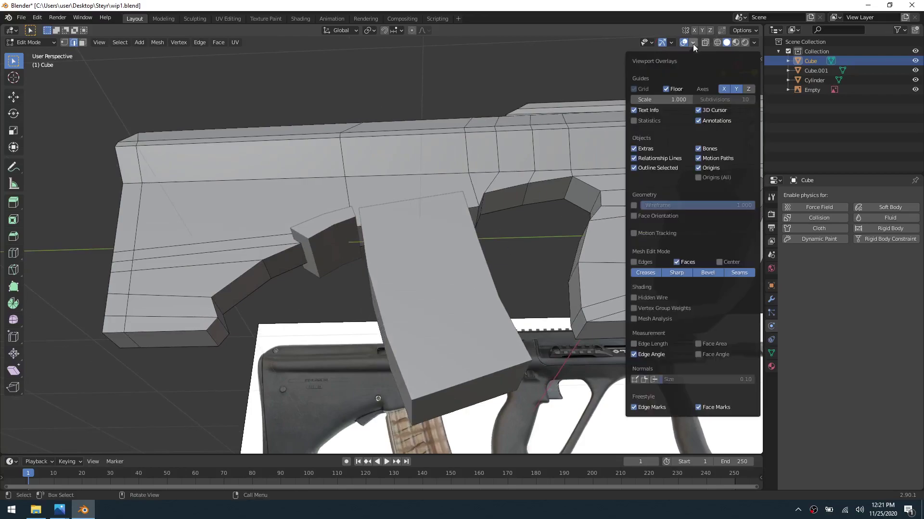
pyautogui.click(675, 91)
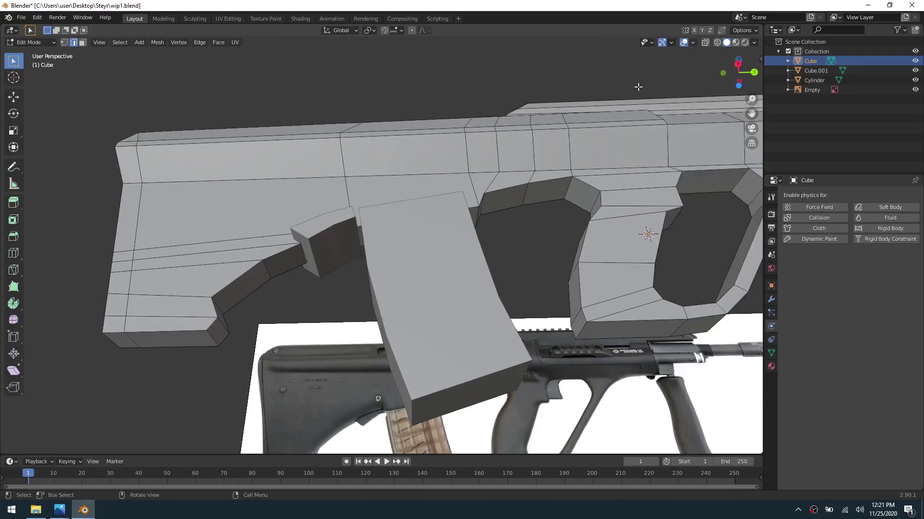
# Step: Select the lower outline edge loops of the buttstock, the underside behind the grip and the grip's rear on both sides
pyautogui.click(188, 331)
pyautogui.keyDown('alt'); pyautogui.click(195, 343); pyautogui.keyUp('alt')
pyautogui.keyDown('alt'); pyautogui.keyDown('shift'); pyautogui.click(223, 286); pyautogui.keyUp('shift'); pyautogui.keyUp('alt')
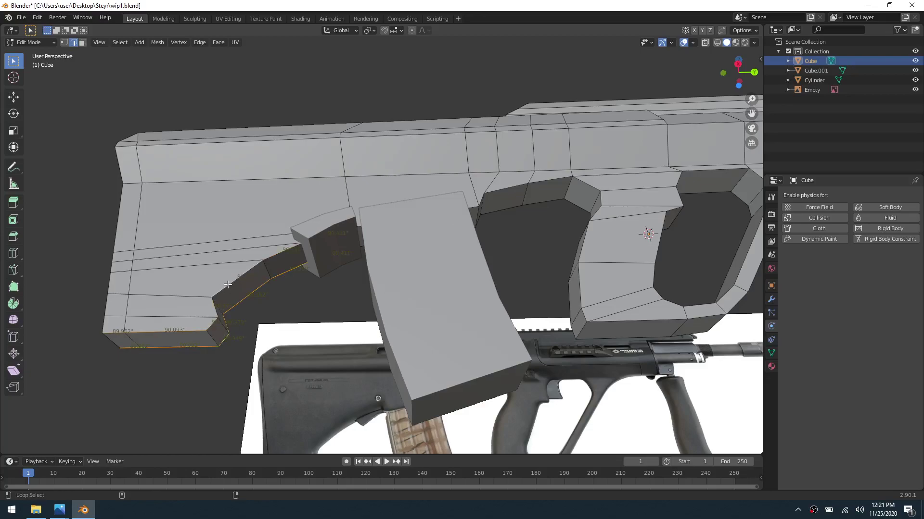
pyautogui.keyDown('alt'); pyautogui.keyDown('shift'); pyautogui.click(502, 190); pyautogui.keyUp('shift'); pyautogui.keyUp('alt')
pyautogui.keyDown('alt'); pyautogui.keyDown('shift'); pyautogui.click(510, 207); pyautogui.keyUp('shift'); pyautogui.keyUp('alt')
pyautogui.keyDown('alt'); pyautogui.keyDown('shift'); pyautogui.click(570, 229); pyautogui.keyUp('shift'); pyautogui.keyUp('alt')
pyautogui.keyDown('alt'); pyautogui.keyDown('shift'); pyautogui.click(569, 292); pyautogui.keyUp('shift'); pyautogui.keyUp('alt')
# Step: Add the edge loops along the front underside and around the trigger guard opening on both sides to the selection
pyautogui.moveTo(530, 262); pyautogui.dragTo(329, 303, button='middle')
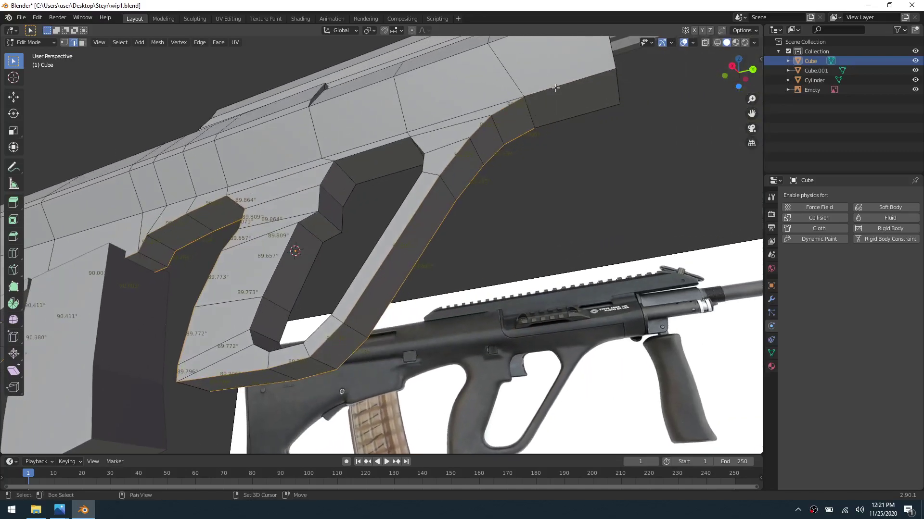
pyautogui.keyDown('alt'); pyautogui.keyDown('shift'); pyautogui.click(564, 119); pyautogui.keyUp('shift'); pyautogui.keyUp('alt')
pyautogui.keyDown('alt'); pyautogui.keyDown('shift'); pyautogui.click(321, 202); pyautogui.keyUp('shift'); pyautogui.keyUp('alt')
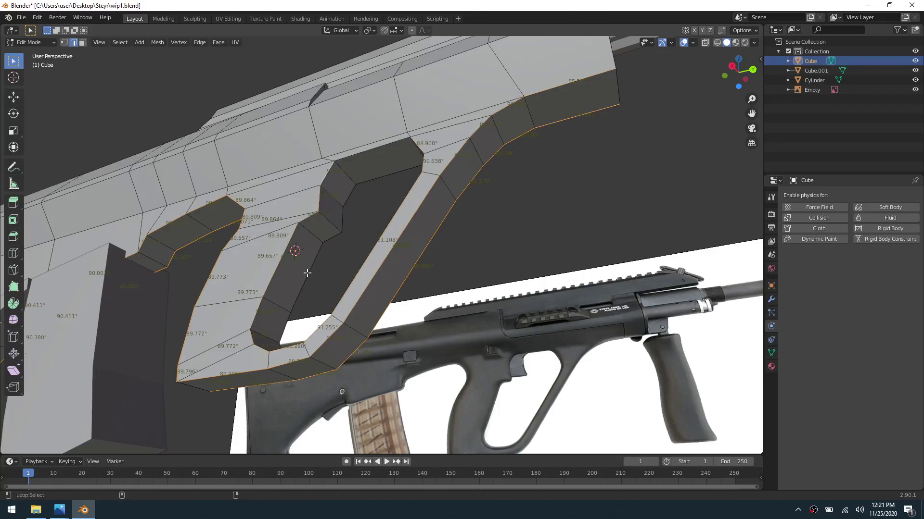
pyautogui.moveTo(331, 264); pyautogui.dragTo(444, 265, button='middle')
pyautogui.keyDown('alt'); pyautogui.keyDown('shift'); pyautogui.click(475, 203); pyautogui.keyUp('shift'); pyautogui.keyUp('alt')
pyautogui.keyDown('alt'); pyautogui.keyDown('shift'); pyautogui.click(477, 191); pyautogui.keyUp('shift'); pyautogui.keyUp('alt')
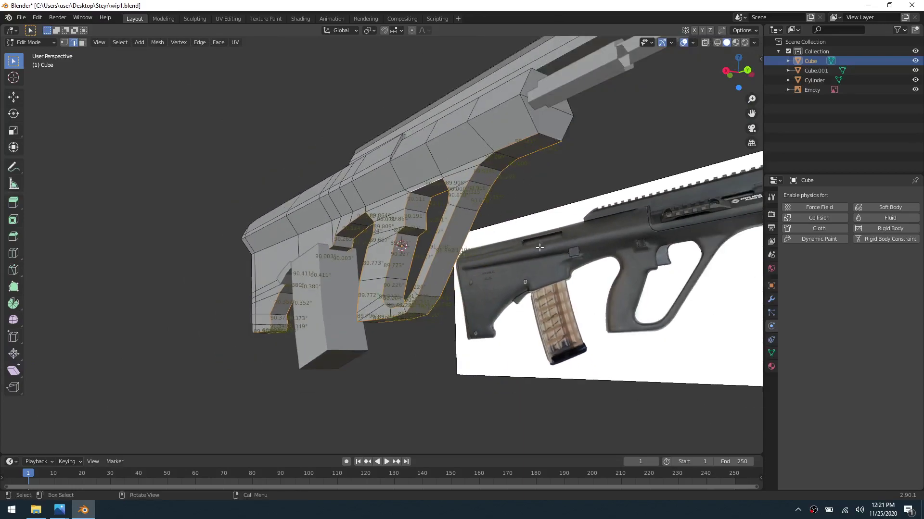
pyautogui.press('ctrl')
pyautogui.hotkey('ctrl', 'b')
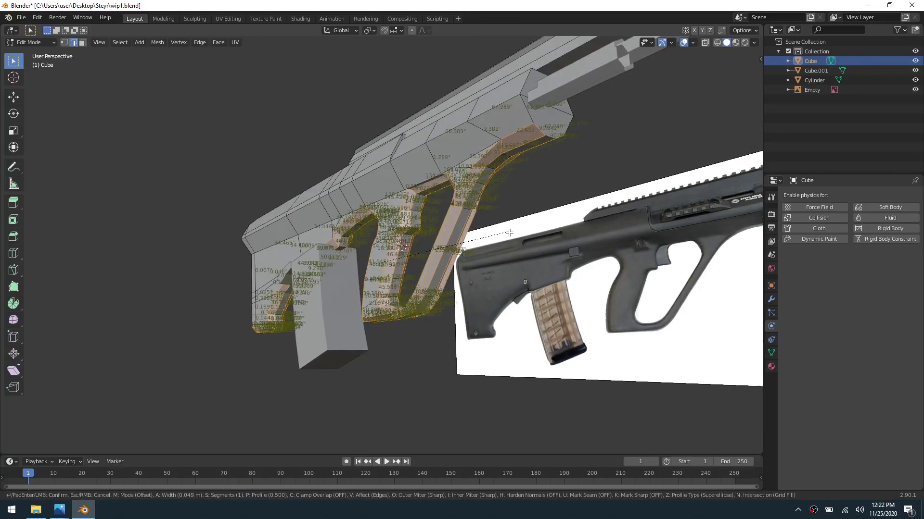
pyautogui.press('Escape')
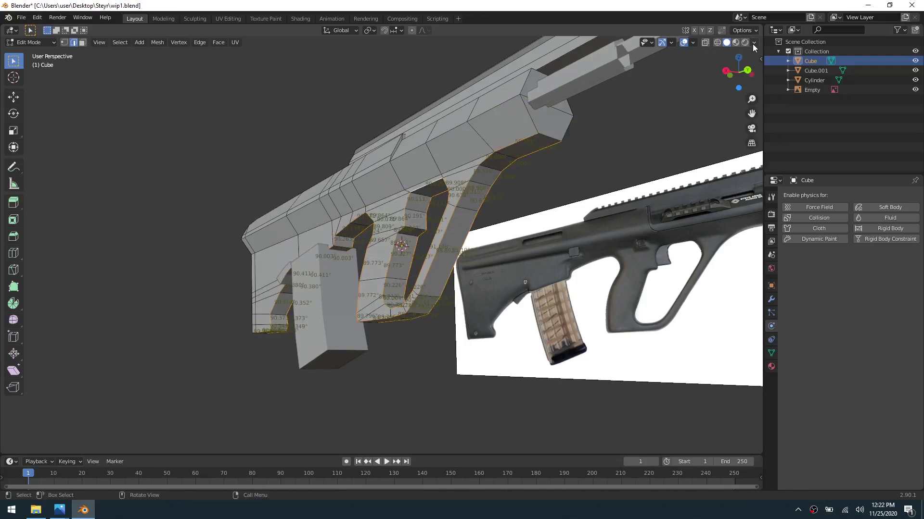
# Step: Hide the edge angle measurements and bevel the selected outline edge loops with width 0.0379 m and 1 segment
pyautogui.click(693, 42)
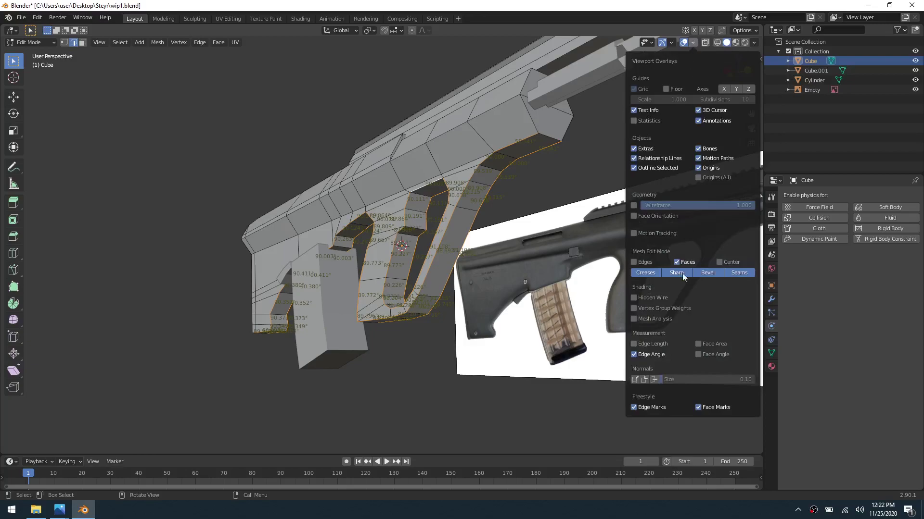
pyautogui.click(648, 354)
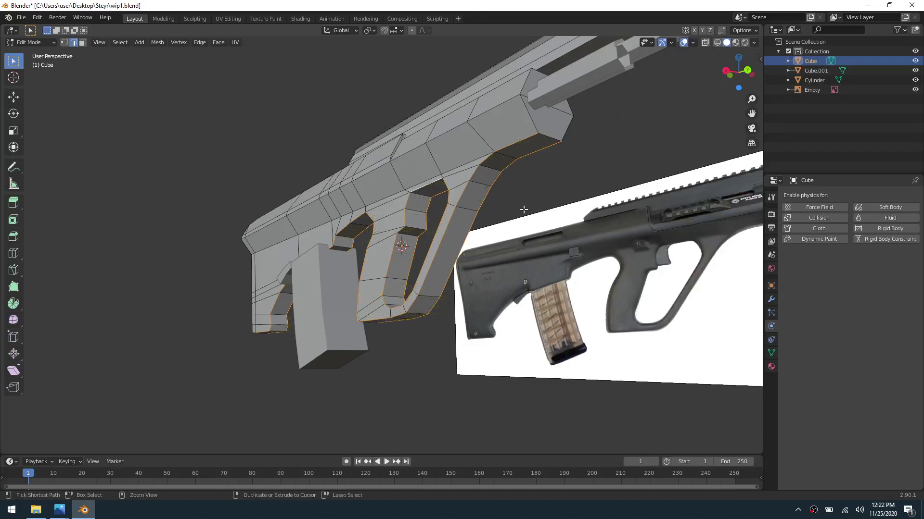
pyautogui.hotkey('ctrl', 'b')
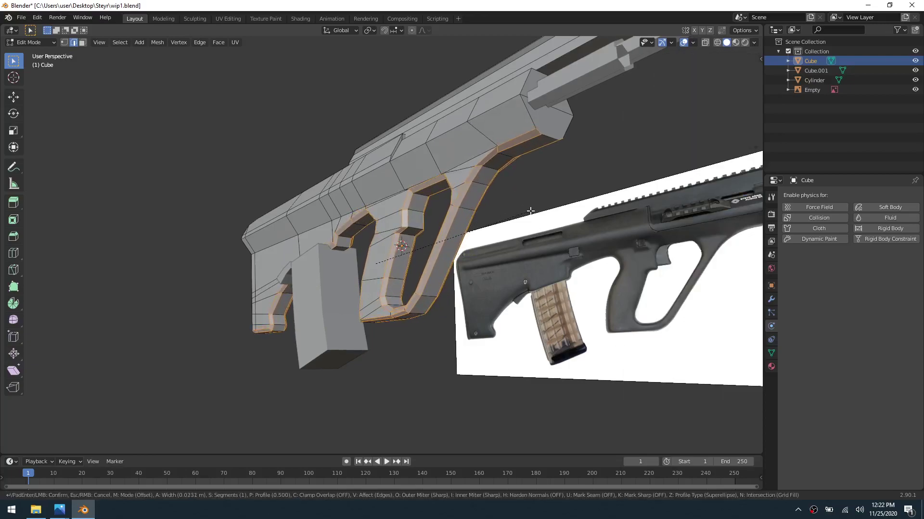
pyautogui.press('ctrl')
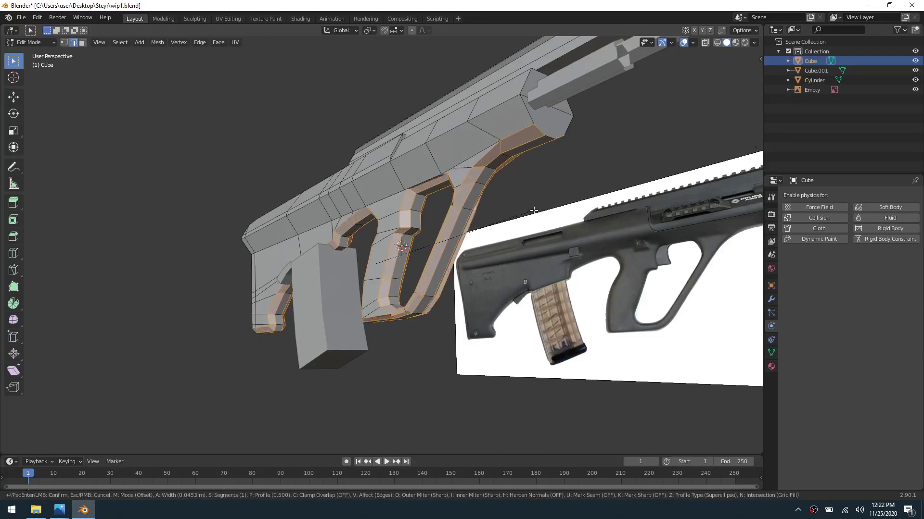
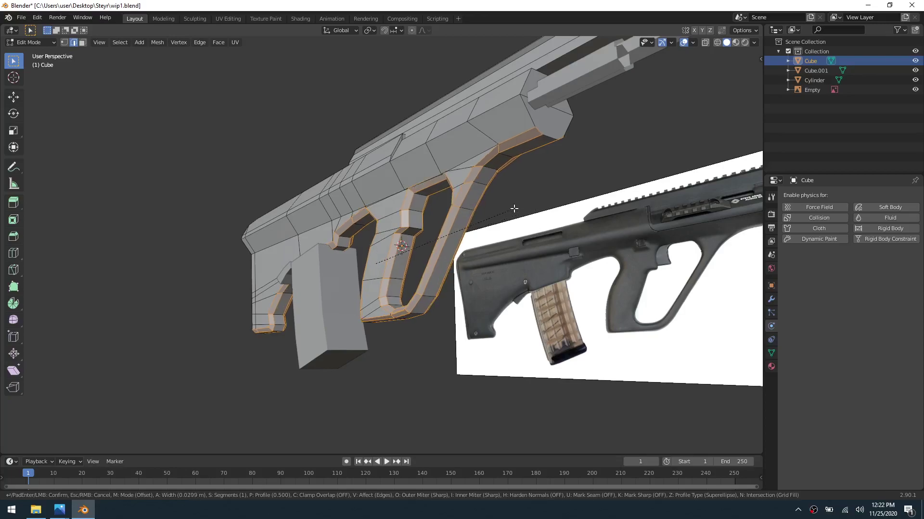
pyautogui.click(527, 207)
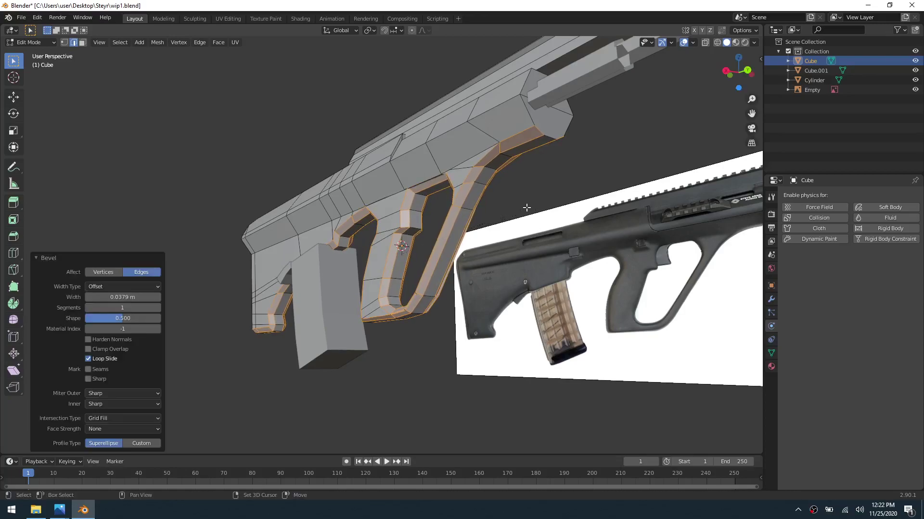
# Step: Examine the beveled edges around the grip and the lower trigger guard from several angles for uneven corners
pyautogui.scroll(1, 427, 192)
pyautogui.moveTo(440, 165); pyautogui.dragTo(529, 190, button='middle')
pyautogui.scroll(1, 525, 197)
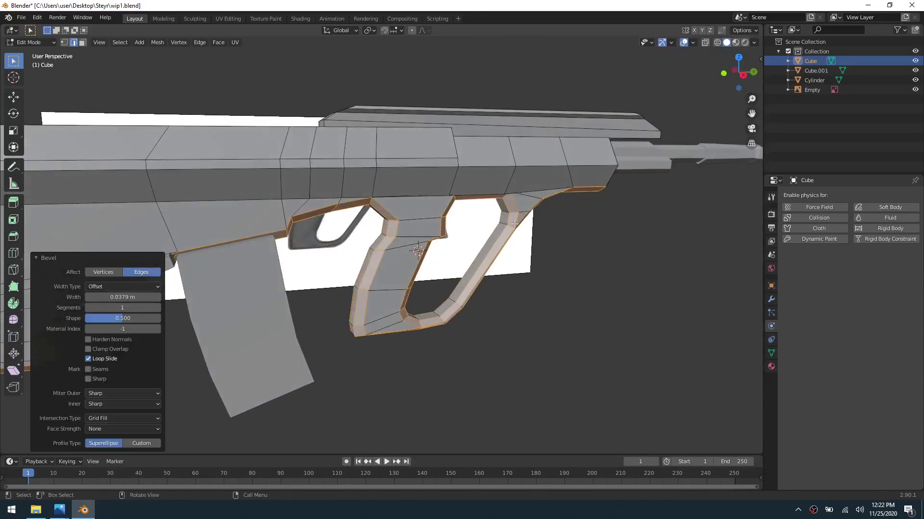
pyautogui.keyDown('shift'); pyautogui.moveTo(481, 279); pyautogui.dragTo(438, 169, button='middle'); pyautogui.keyUp('shift')
pyautogui.scroll(2, 393, 211)
pyautogui.press('1')
pyautogui.moveTo(349, 157); pyautogui.dragTo(418, 119)
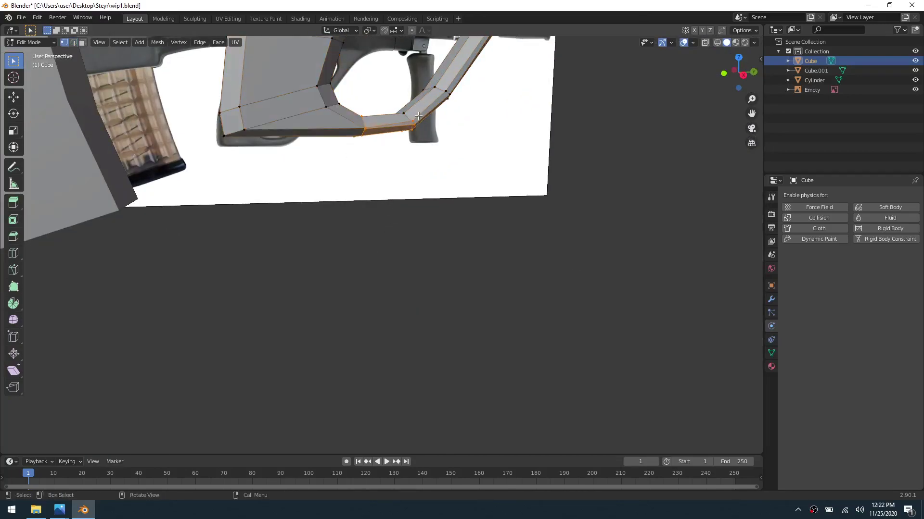
pyautogui.press('z')
pyautogui.click(493, 174)
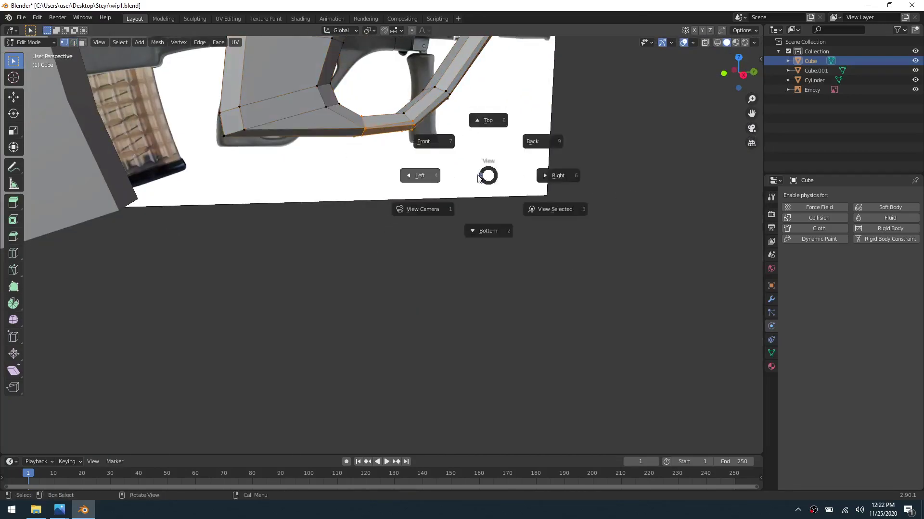
pyautogui.press('`')
pyautogui.click(544, 194)
pyautogui.scroll(-5, 541, 192)
pyautogui.press('`')
pyautogui.click(575, 217)
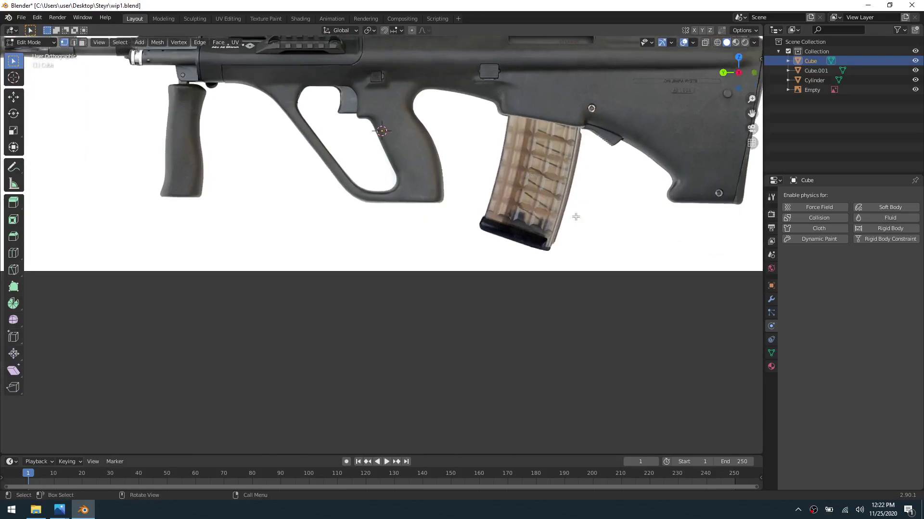
pyautogui.moveTo(388, 203); pyautogui.dragTo(637, 207, button='middle')
pyautogui.scroll(-3, 467, 214)
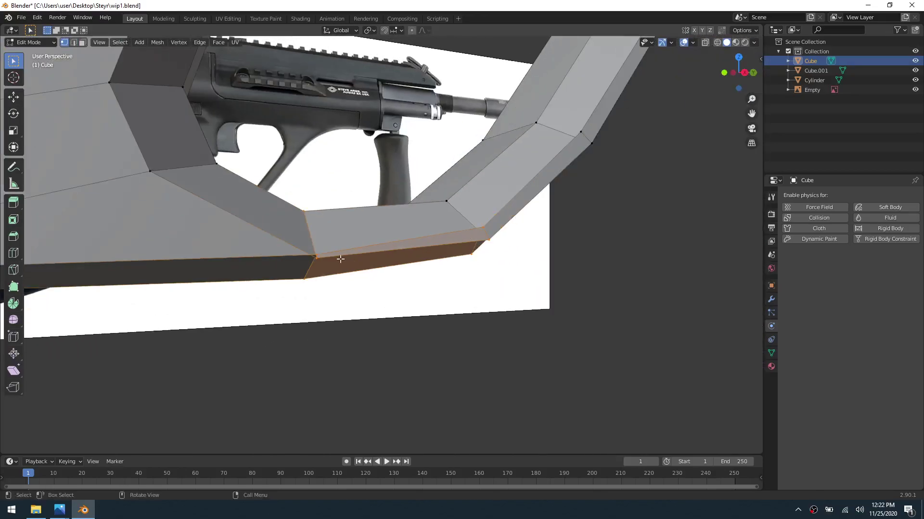
pyautogui.scroll(1, 336, 259)
pyautogui.scroll(-5, 398, 303)
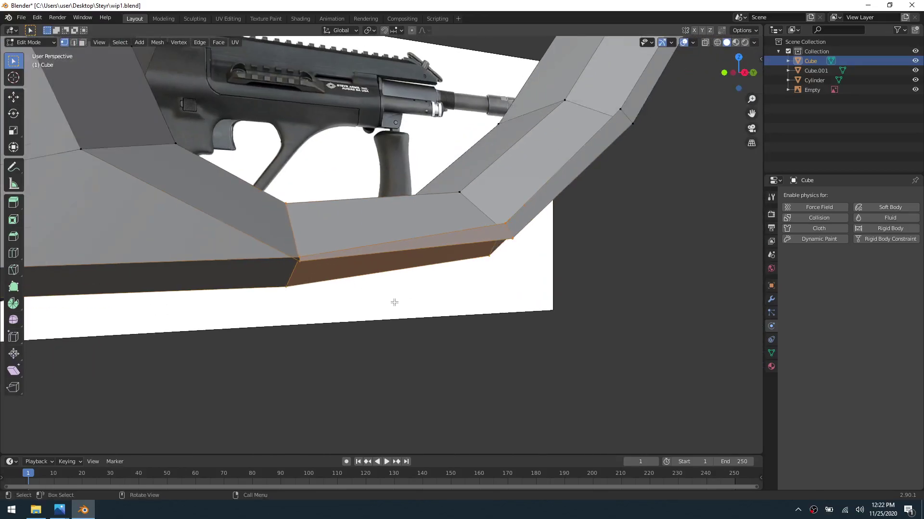
pyautogui.moveTo(442, 263); pyautogui.dragTo(399, 274, button='middle')
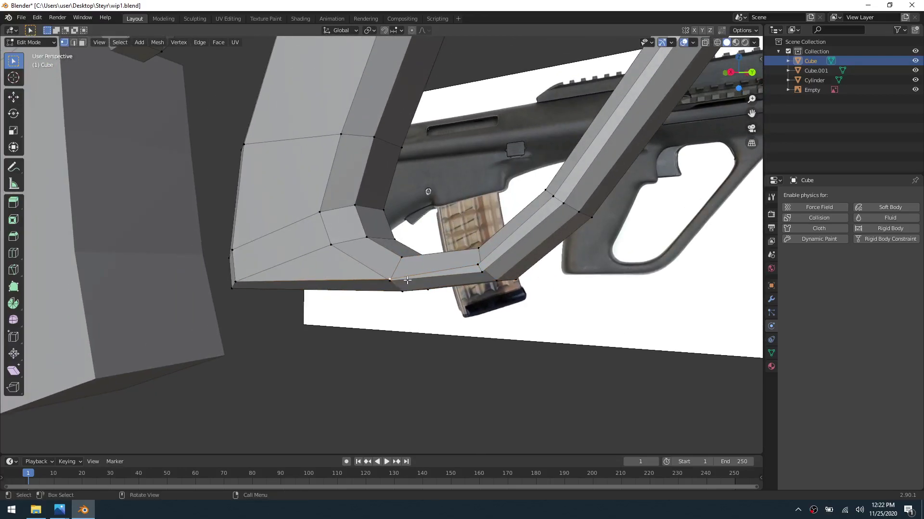
pyautogui.press('g')
pyautogui.press('z')
pyautogui.click(410, 292)
pyautogui.press('g')
pyautogui.press('z')
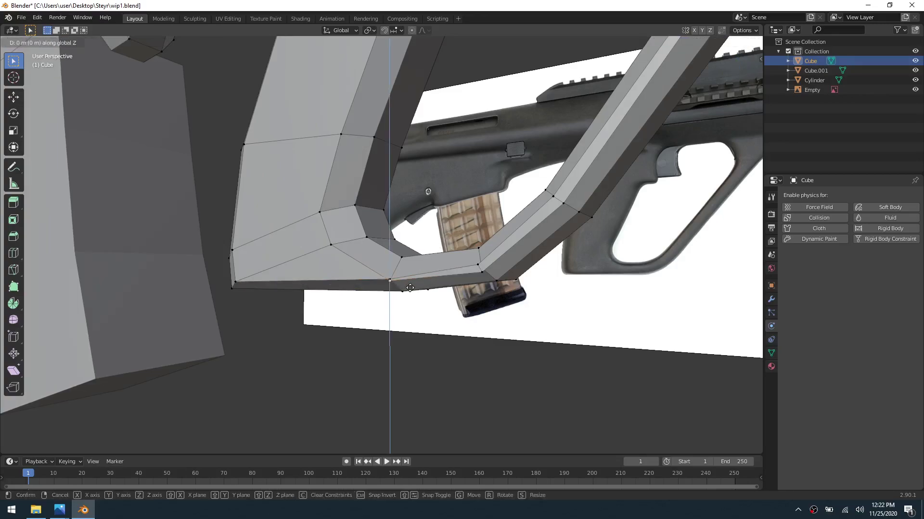
pyautogui.click(408, 293)
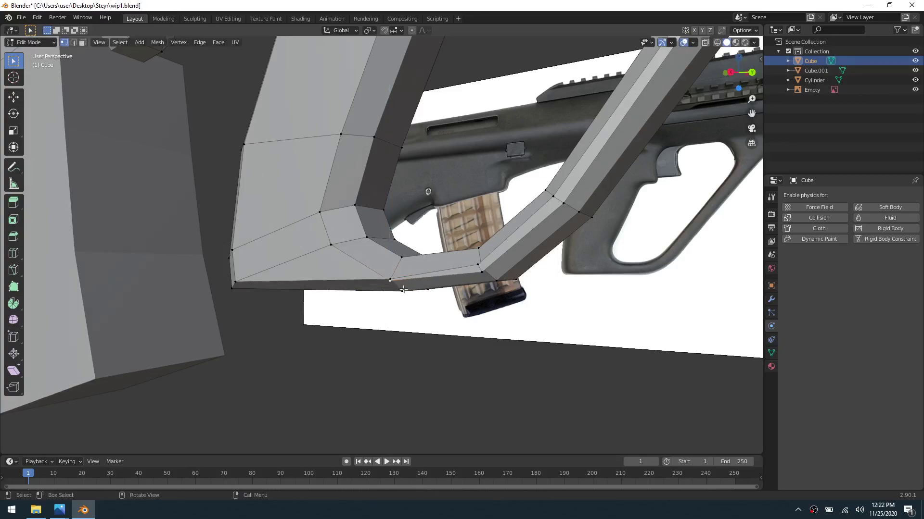
pyautogui.press('g')
pyautogui.press('z')
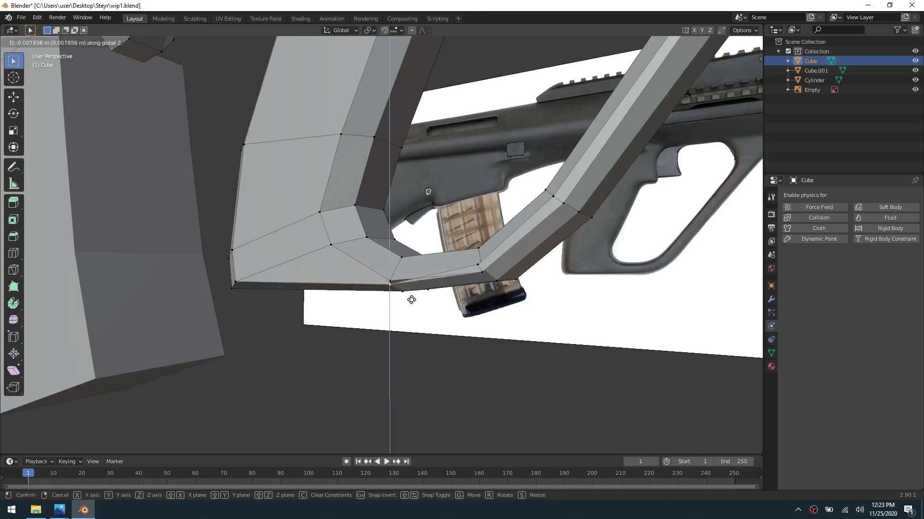
pyautogui.press('Escape')
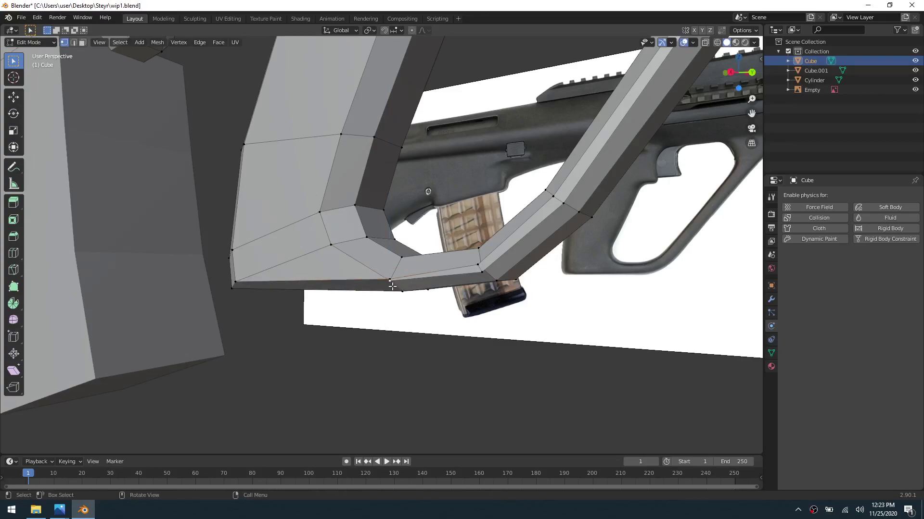
# Step: Move the selected bevel vertex at the bottom of the trigger guard, near the grip, up about 0.0127 m along Z
pyautogui.moveTo(492, 287); pyautogui.dragTo(458, 282, button='middle')
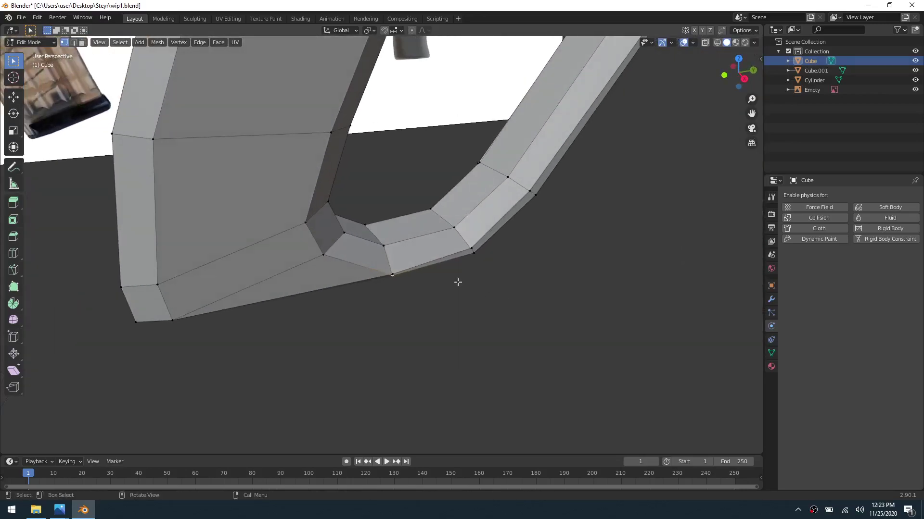
pyautogui.press('g')
pyautogui.press('z')
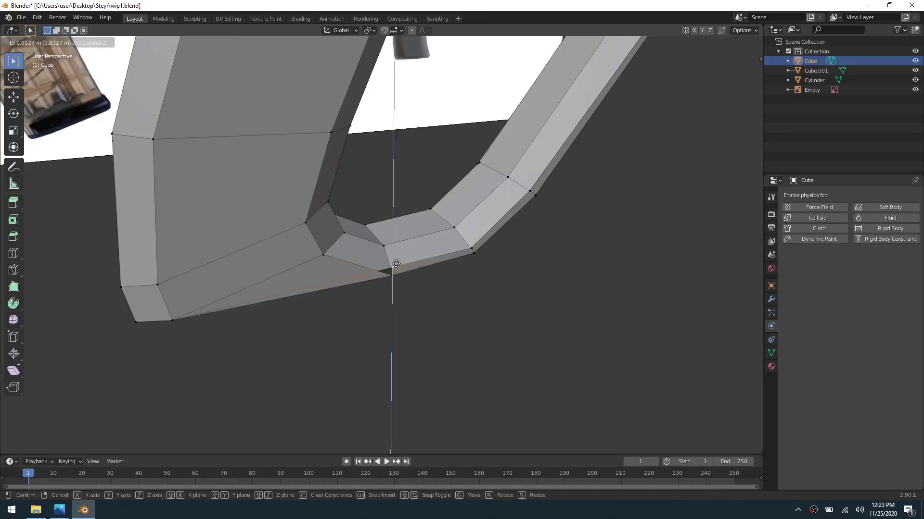
pyautogui.click(395, 264)
pyautogui.moveTo(396, 264); pyautogui.dragTo(385, 280, button='middle')
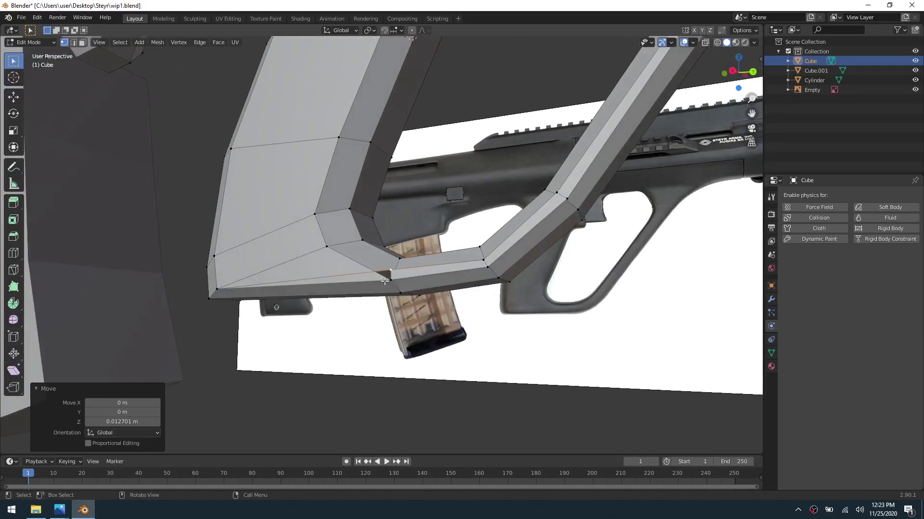
# Step: Try raising the bevel vertices at the bottom of the trigger guard near the grip along Z, then undo the last change
pyautogui.press('g')
pyautogui.press('z')
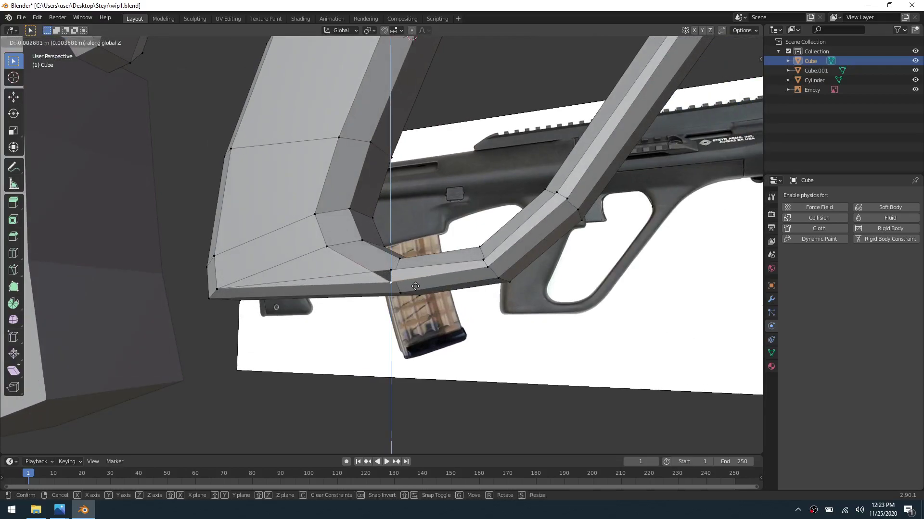
pyautogui.click(415, 284)
pyautogui.moveTo(391, 281)
pyautogui.mouseDown(button='middle')
pyautogui.moveTo(406, 351)
pyautogui.moveTo(321, 346)
pyautogui.moveTo(394, 291)
pyautogui.mouseUp(button='middle')
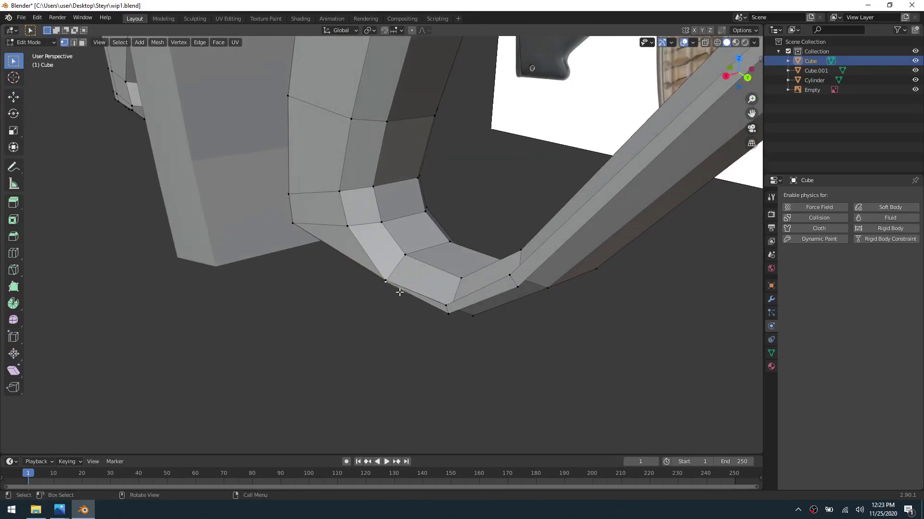
pyautogui.press('g')
pyautogui.press('z')
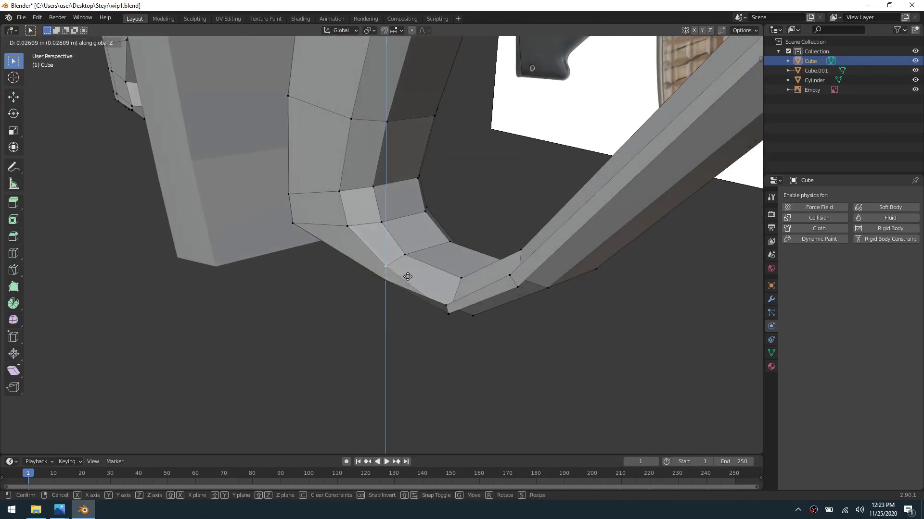
pyautogui.click(407, 278)
pyautogui.moveTo(407, 278); pyautogui.dragTo(494, 272, button='middle')
pyautogui.click(490, 273)
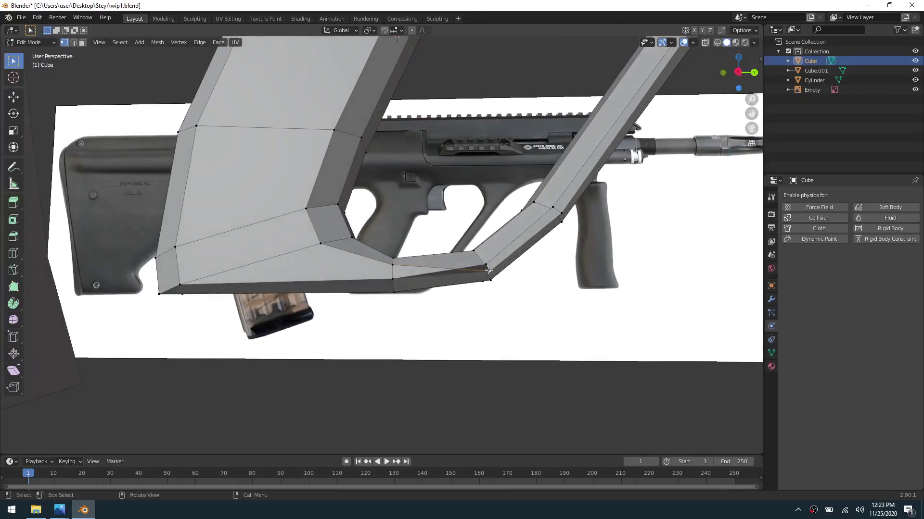
pyautogui.hotkey('ctrl', 'z')
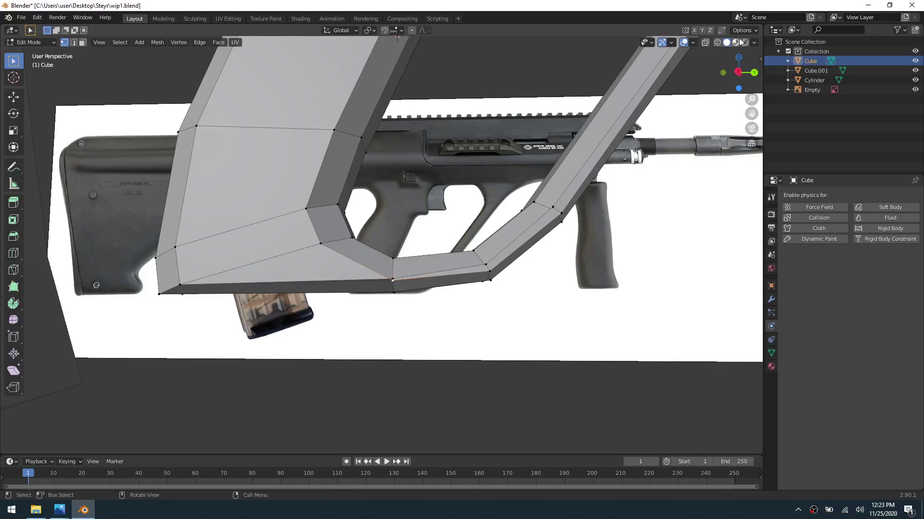
# Step: Set the snap target to Vertex and snap the lower trigger guard bevel vertex near the grip onto its neighbouring vertex
pyautogui.click(412, 30)
pyautogui.click(428, 31)
pyautogui.click(396, 30)
pyautogui.click(402, 69)
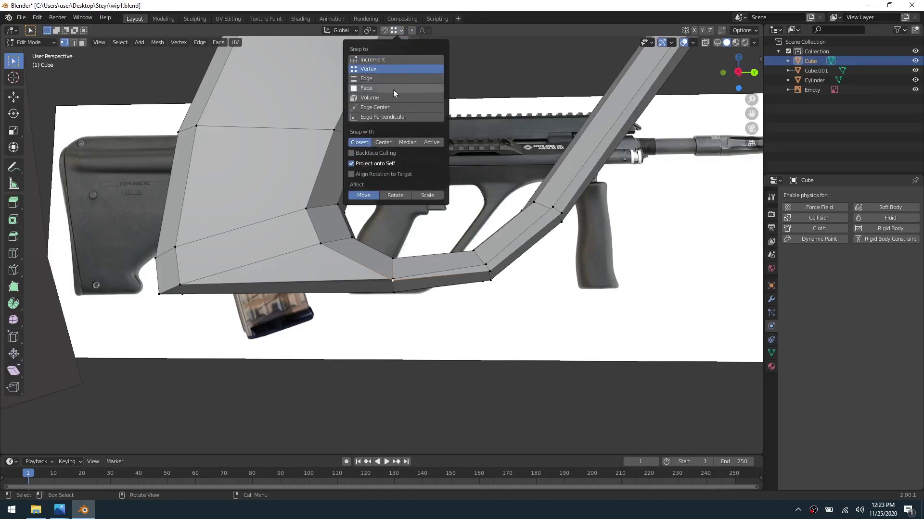
pyautogui.press('g')
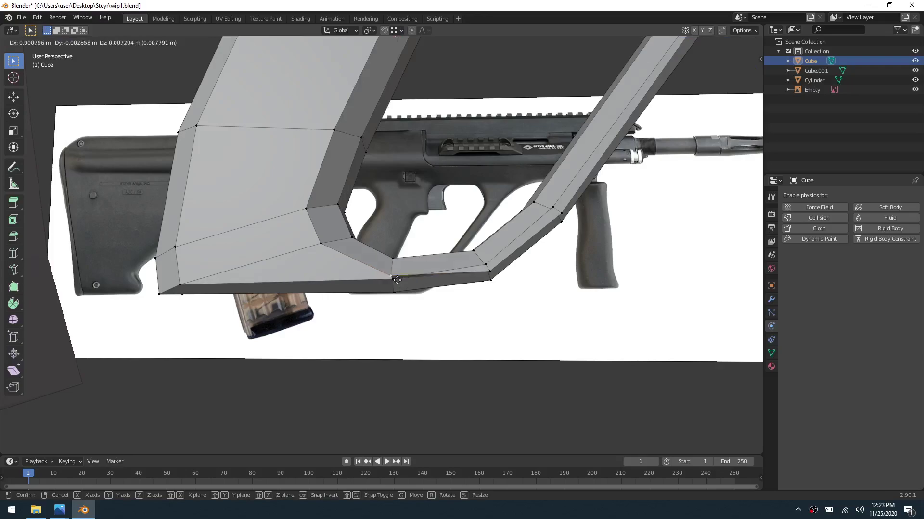
pyautogui.keyDown('ctrl'); pyautogui.click(396, 280); pyautogui.keyUp('ctrl')
# Step: Snap the three remaining stray bevel vertices along the front strut of the trigger guard onto their adjacent vertices
pyautogui.click(486, 274)
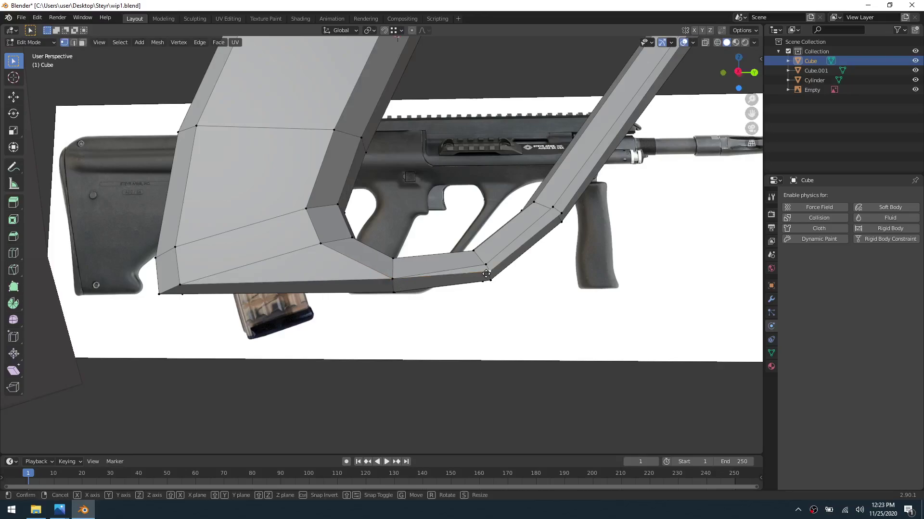
pyautogui.press('g')
pyautogui.click(485, 270)
pyautogui.moveTo(485, 269); pyautogui.dragTo(410, 272, button='middle')
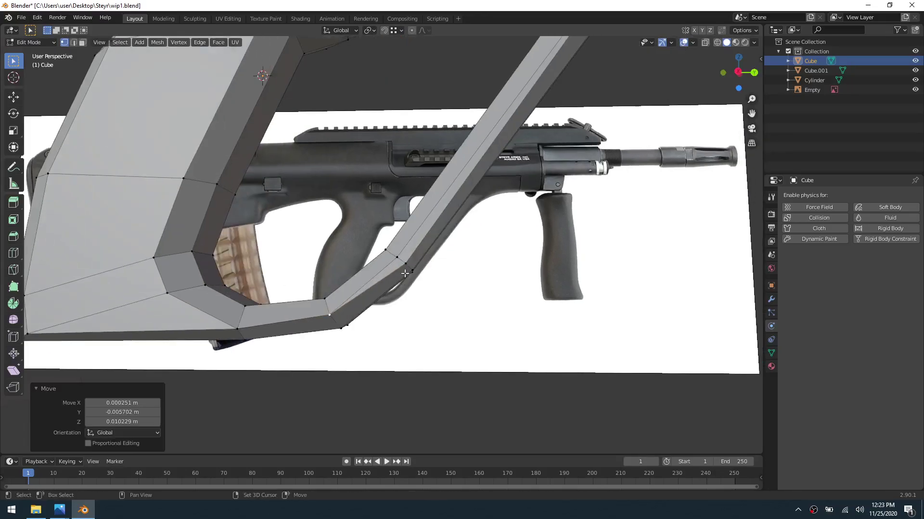
pyautogui.press('g')
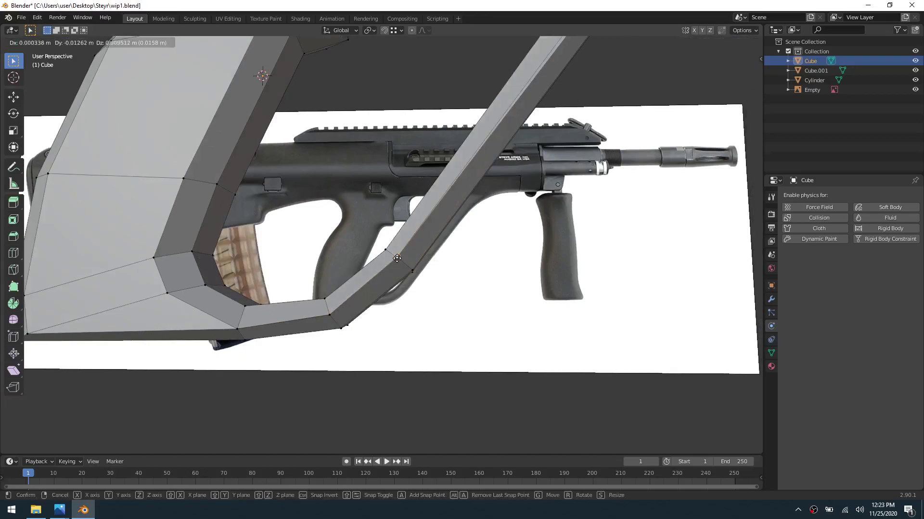
pyautogui.keyDown('ctrl'); pyautogui.click(396, 259); pyautogui.keyUp('ctrl')
pyautogui.moveTo(396, 258); pyautogui.dragTo(462, 240, button='middle')
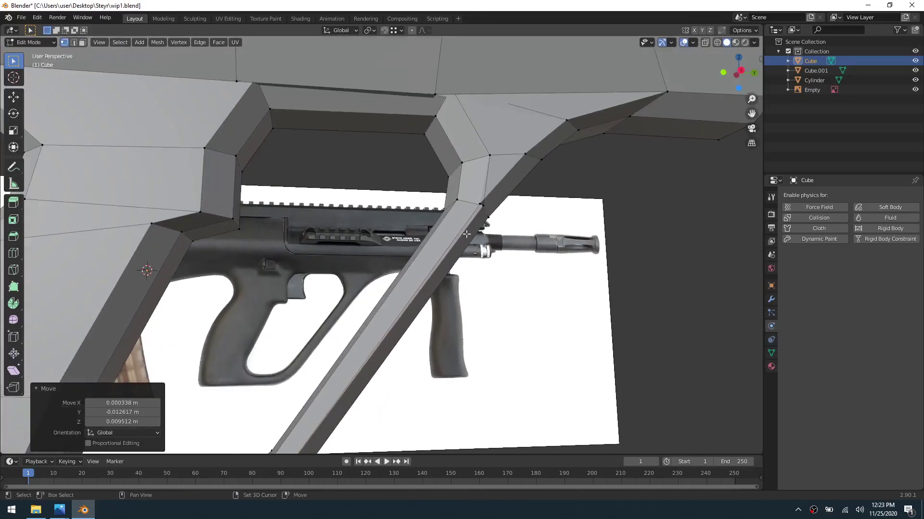
pyautogui.press('g')
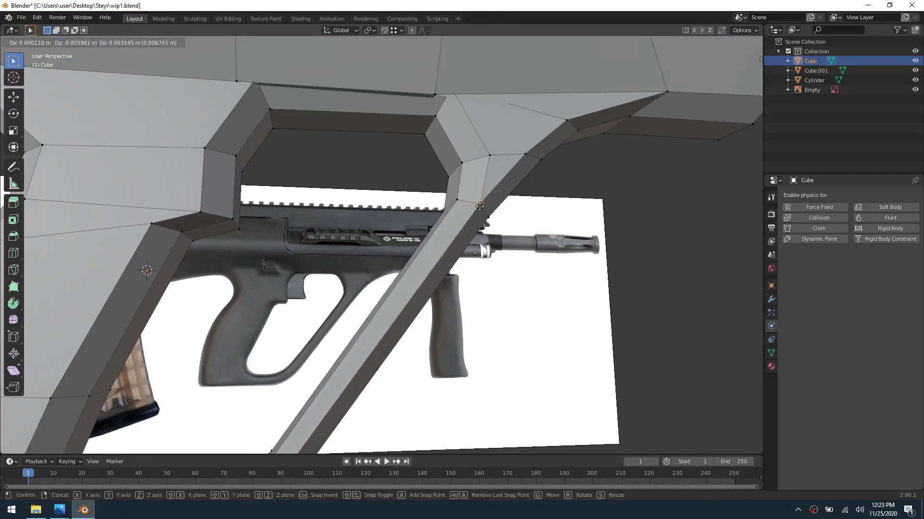
pyautogui.click(488, 196)
# Step: Enable X-ray and snap the stray vertices at the upper rear and upper front corners of the trigger opening onto adjacent vertices
pyautogui.moveTo(489, 196)
pyautogui.keyDown('shift'); pyautogui.mouseDown(button='middle')
pyautogui.moveTo(408, 191)
pyautogui.moveTo(393, 155)
pyautogui.moveTo(563, 202)
pyautogui.mouseUp(button='middle'); pyautogui.keyUp('shift')
pyautogui.moveTo(563, 204)
pyautogui.mouseDown(button='middle')
pyautogui.moveTo(528, 227)
pyautogui.moveTo(535, 225)
pyautogui.moveTo(375, 232)
pyautogui.moveTo(359, 220)
pyautogui.mouseUp(button='middle')
pyautogui.hotkey('alt', 'z')
pyautogui.click(356, 217)
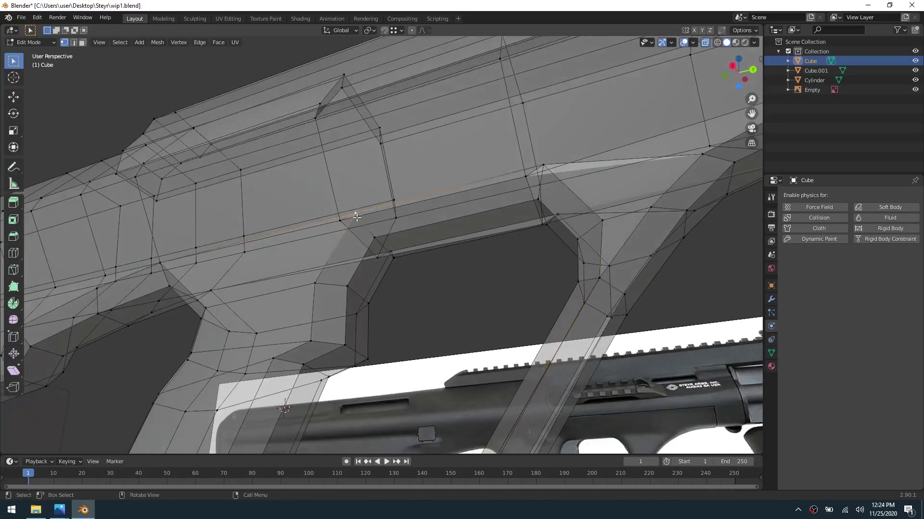
pyautogui.press('g')
pyautogui.click(344, 225)
pyautogui.moveTo(538, 192); pyautogui.dragTo(409, 222, button='middle')
pyautogui.click(530, 176)
pyautogui.press('g')
pyautogui.click(514, 185)
# Step: Snap the upper front and upper rear corner vertices of the trigger opening on the opposite side onto their neighbouring body vertices
pyautogui.scroll(2, 404, 218)
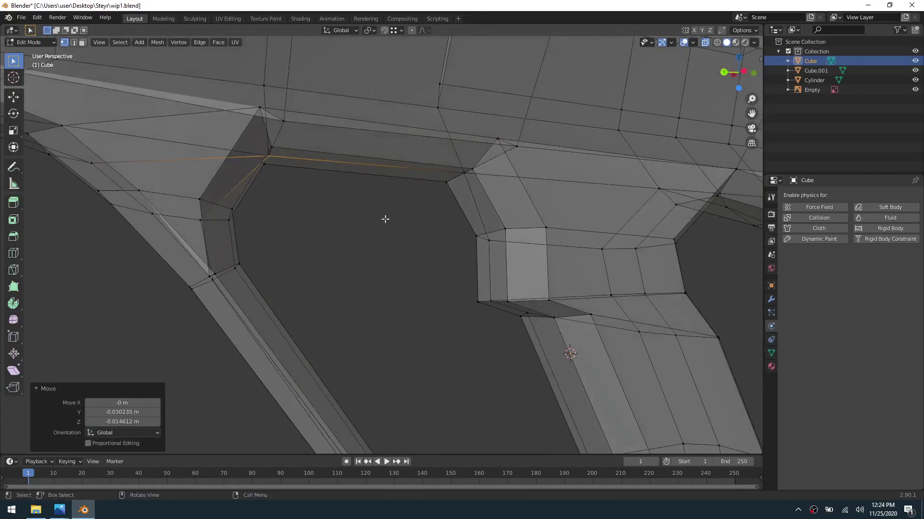
pyautogui.moveTo(354, 209); pyautogui.dragTo(344, 208, button='middle')
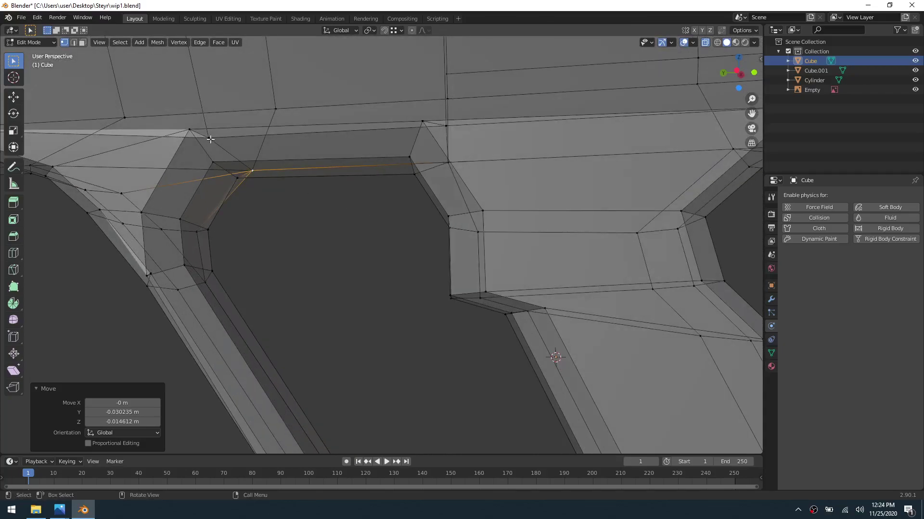
pyautogui.moveTo(232, 140); pyautogui.dragTo(243, 105, button='middle')
pyautogui.click(243, 105)
pyautogui.press('g')
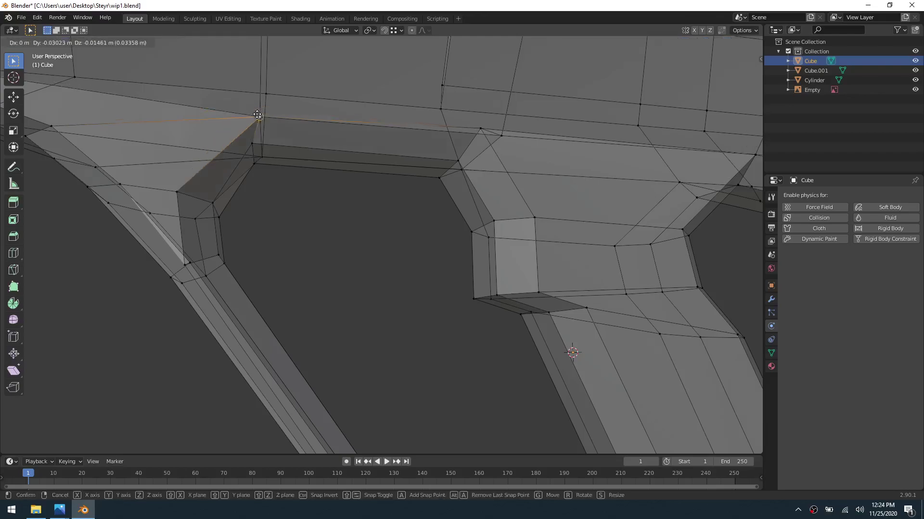
pyautogui.click(260, 117)
pyautogui.click(480, 128)
pyautogui.press('g')
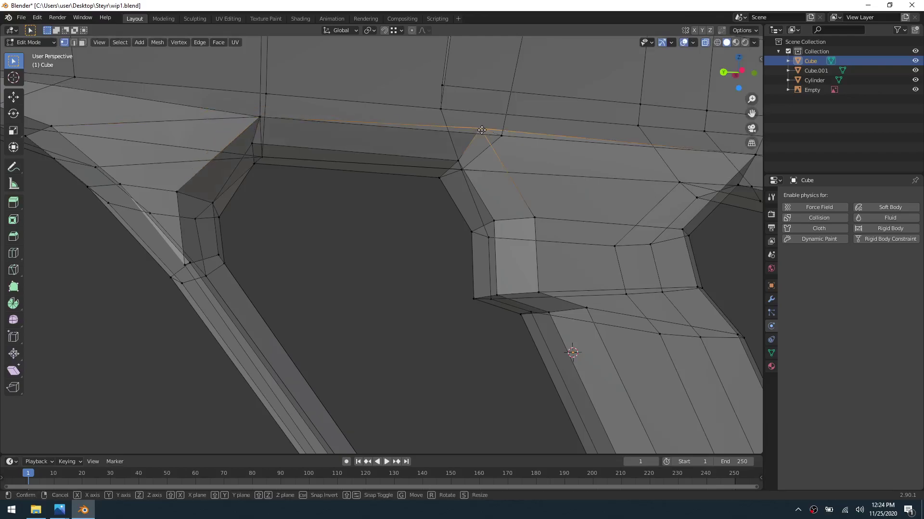
pyautogui.click(503, 135)
pyautogui.moveTo(380, 237); pyautogui.dragTo(432, 267, button='middle')
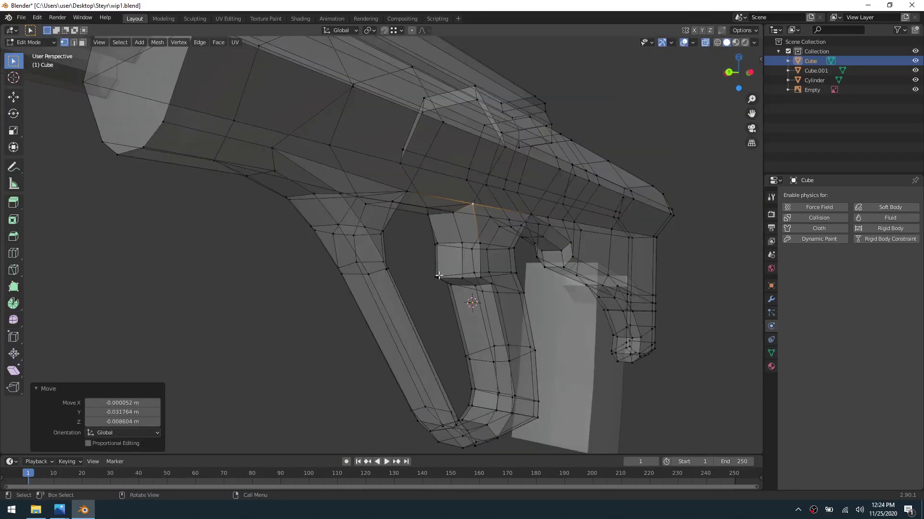
# Step: Disable X-ray and snap the two stray bevel vertices along the bottom of the opposite trigger guard side onto their neighbours
pyautogui.keyDown('shift'); pyautogui.moveTo(527, 398); pyautogui.dragTo(379, 213, button='middle'); pyautogui.keyUp('shift')
pyautogui.scroll(4, 331, 264)
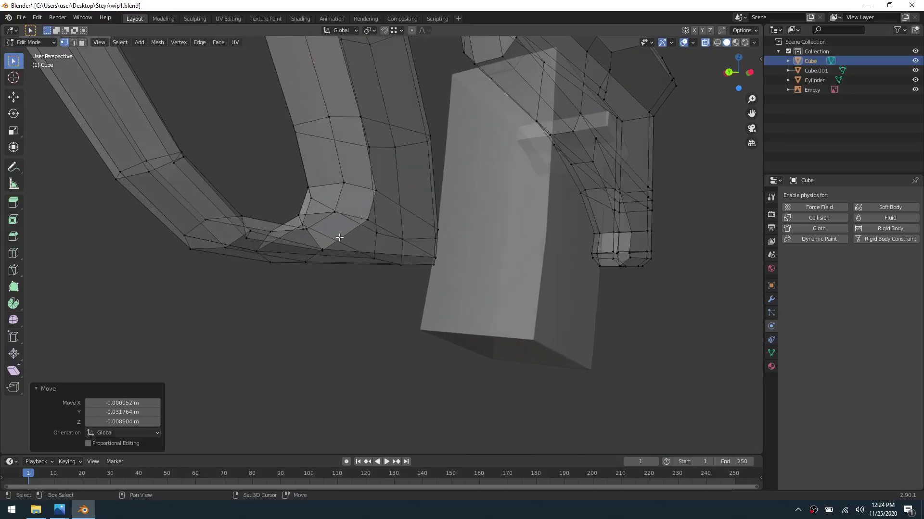
pyautogui.keyDown('shift'); pyautogui.moveTo(334, 237); pyautogui.dragTo(444, 288, button='middle'); pyautogui.keyUp('shift')
pyautogui.scroll(2, 413, 296)
pyautogui.hotkey('alt', 'z')
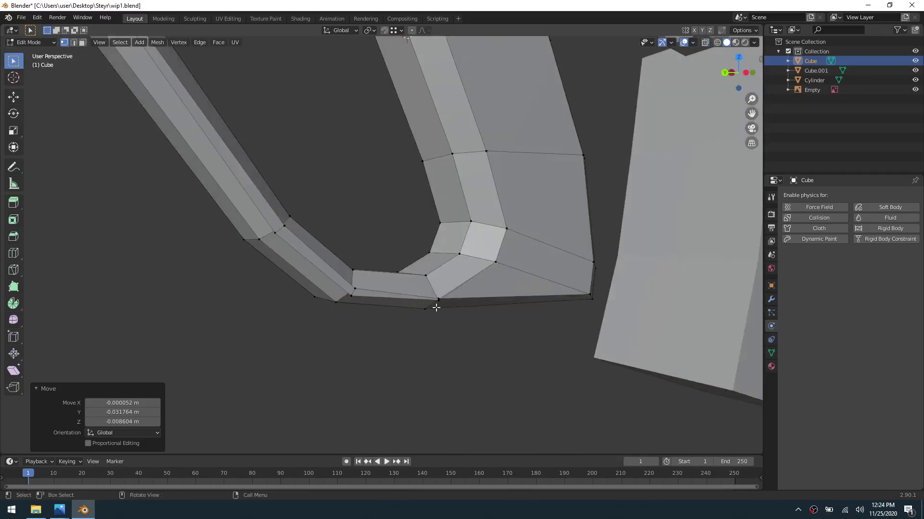
pyautogui.click(438, 304)
pyautogui.press('g')
pyautogui.click(427, 302)
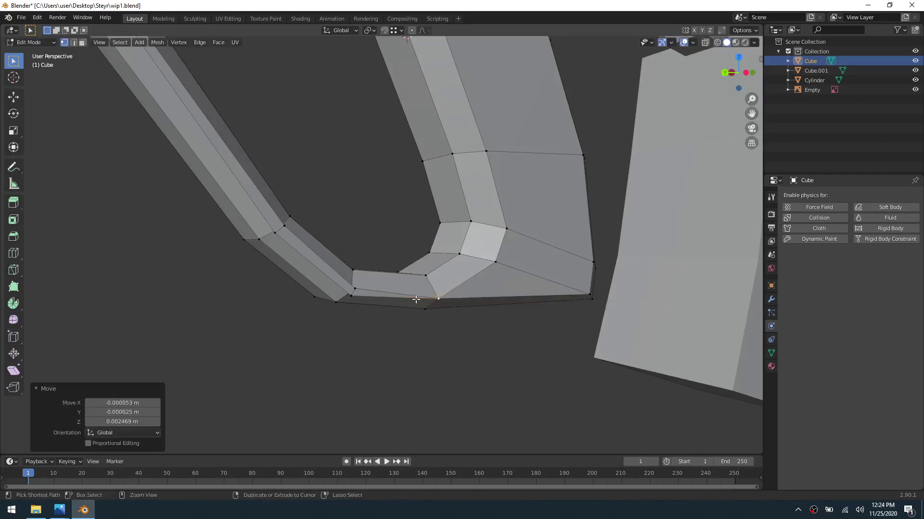
pyautogui.click(355, 289)
pyautogui.press('g')
pyautogui.click(305, 259)
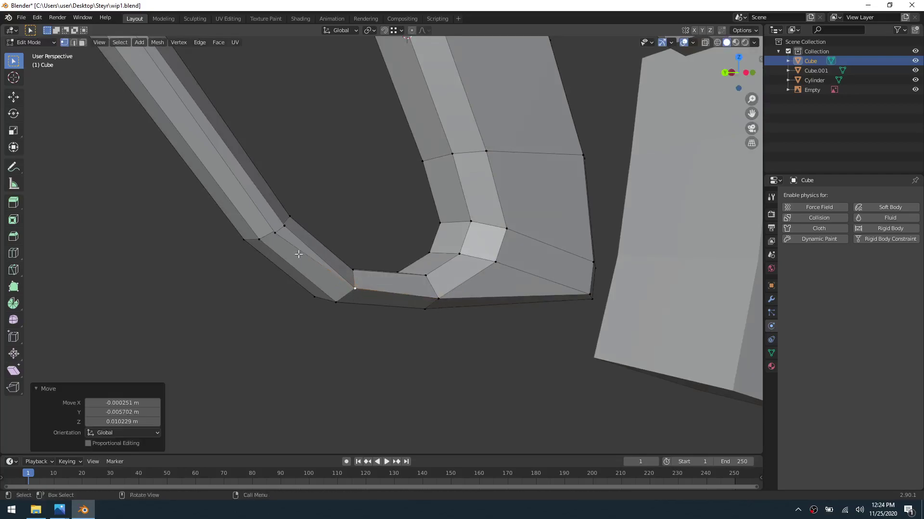
# Step: Snap the stray bevel vertices at the lower and upper ends of the opposite side's front guard strut onto adjacent vertices
pyautogui.click(274, 235)
pyautogui.press('g')
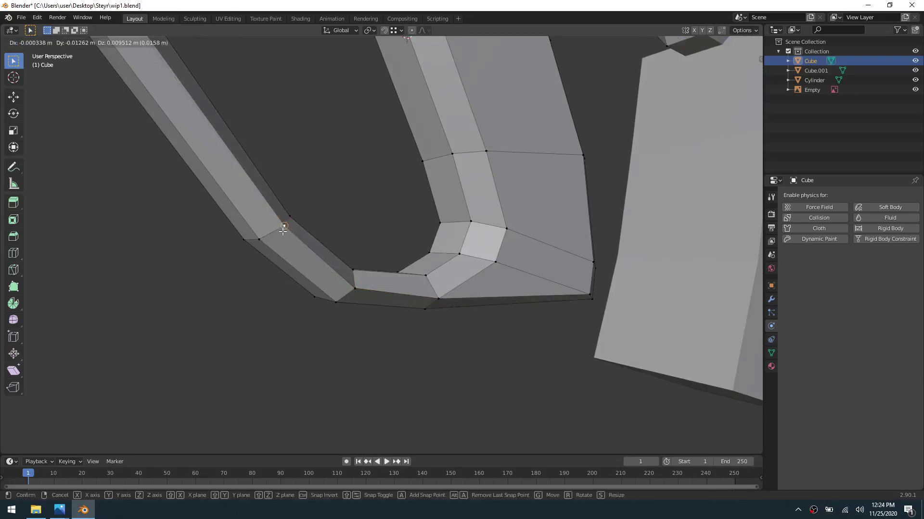
pyautogui.click(285, 227)
pyautogui.scroll(-3, 282, 186)
pyautogui.keyDown('shift'); pyautogui.moveTo(260, 116); pyautogui.dragTo(364, 329, button='middle'); pyautogui.keyUp('shift')
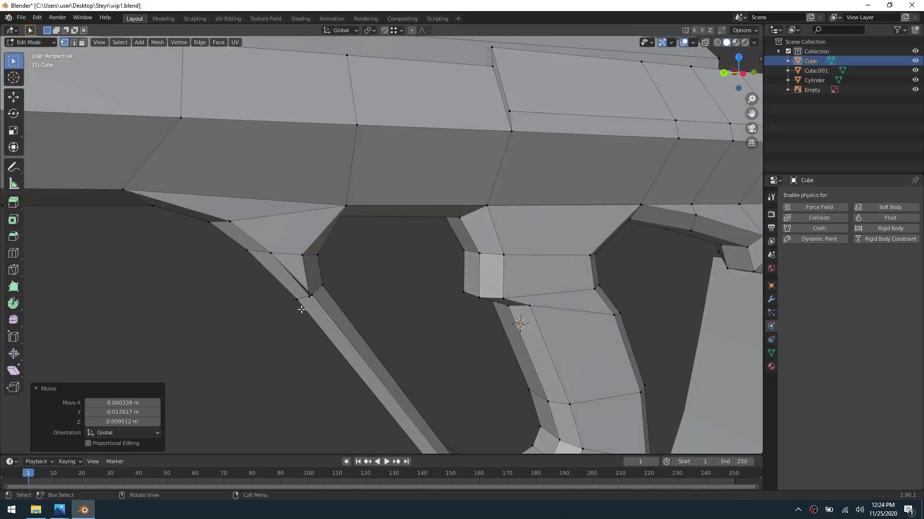
pyautogui.click(314, 295)
pyautogui.press('g')
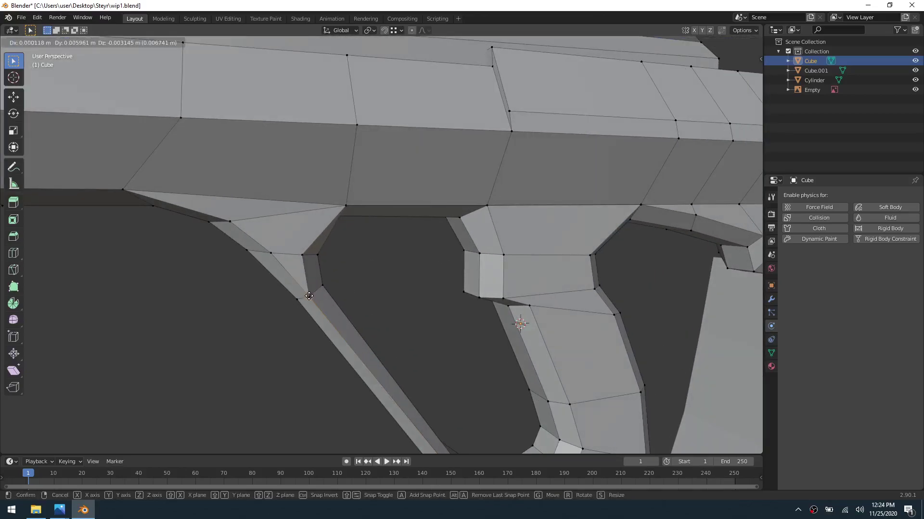
pyautogui.click(243, 304)
# Step: Examine the grip, trigger guard and stock underside from several angles for remaining uneven bevel corners
pyautogui.moveTo(243, 304); pyautogui.dragTo(408, 298, button='middle')
pyautogui.scroll(-6, 411, 317)
pyautogui.moveTo(428, 251); pyautogui.dragTo(500, 265, button='middle')
pyautogui.scroll(3, 446, 270)
pyautogui.moveTo(421, 284); pyautogui.dragTo(443, 231, button='middle')
pyautogui.scroll(5, 483, 198)
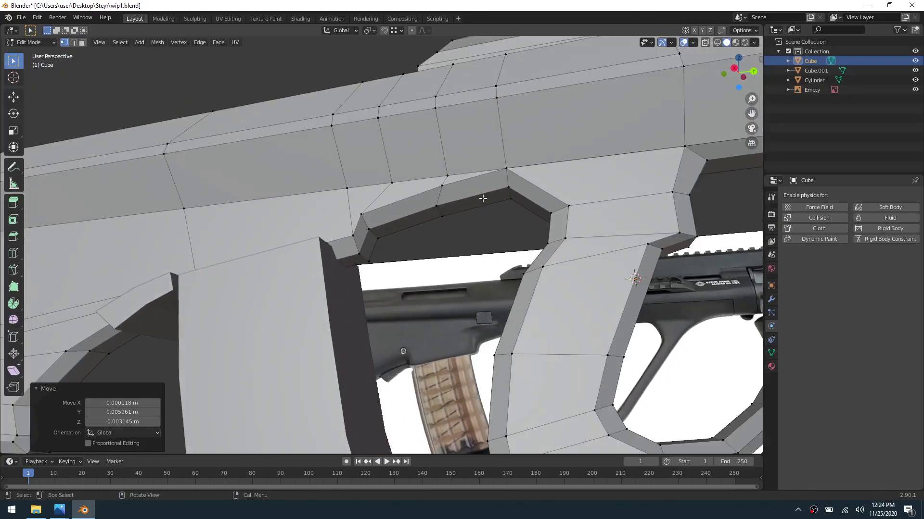
pyautogui.scroll(-5, 550, 228)
pyautogui.moveTo(550, 228); pyautogui.dragTo(466, 221, button='middle')
pyautogui.moveTo(306, 226); pyautogui.dragTo(548, 261, button='middle')
pyautogui.scroll(3, 489, 257)
pyautogui.keyDown('shift'); pyautogui.moveTo(317, 262); pyautogui.dragTo(542, 252, button='middle'); pyautogui.keyUp('shift')
# Step: Try to isolate the linked main body mesh by hiding the unselected geometry
pyautogui.hotkey('shift', 'h')
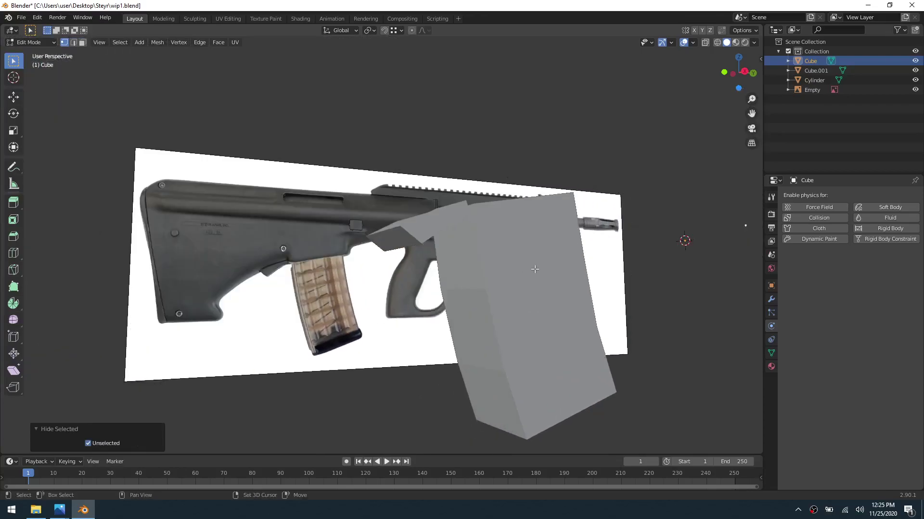
pyautogui.hotkey('ctrl', 'z')
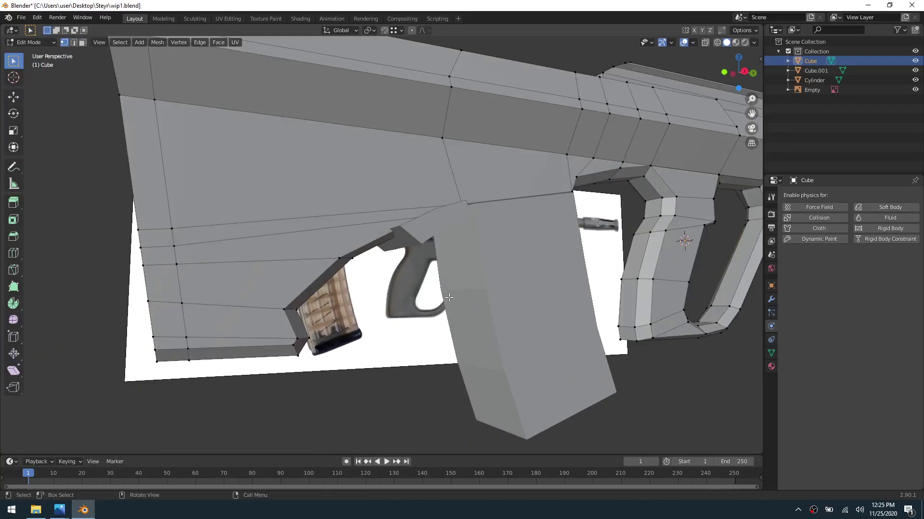
pyautogui.hotkey('shift', 'h')
pyautogui.hotkey('ctrl', 'z')
pyautogui.hotkey('ctrl', 'Tab')
pyautogui.press('Escape')
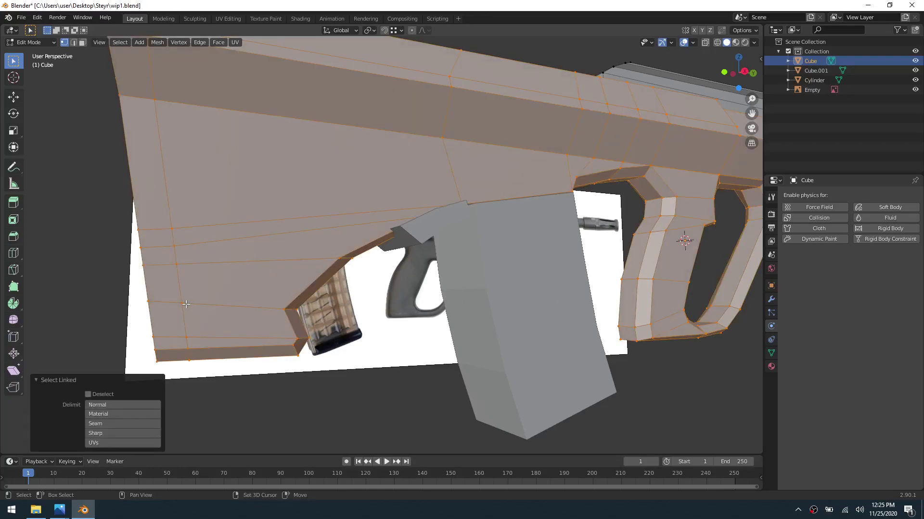
pyautogui.hotkey('shift', 'h')
# Step: Hide the magazine object in Object Mode, then select the rifle body and return to Edit Mode
pyautogui.hotkey('ctrl', 'Tab')
pyautogui.click(408, 284)
pyautogui.click(479, 286)
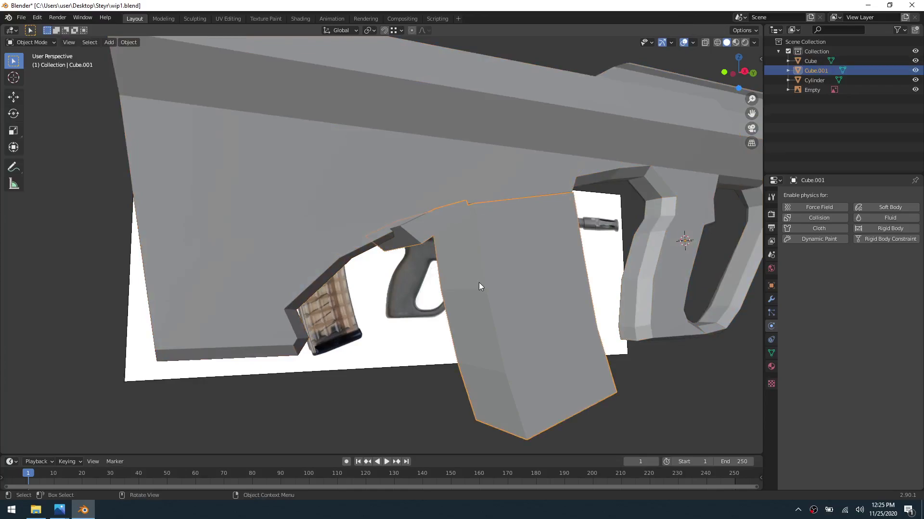
pyautogui.press('h')
pyautogui.click(333, 281)
pyautogui.hotkey('ctrl', 'Tab')
pyautogui.click(408, 283)
# Step: Slide the bevel vertex on the curved underside of the stock along its edge by a factor of about 0.294
pyautogui.moveTo(551, 290); pyautogui.dragTo(449, 265, button='middle')
pyautogui.moveTo(373, 233)
pyautogui.mouseDown(button='middle')
pyautogui.moveTo(477, 243)
pyautogui.moveTo(436, 248)
pyautogui.moveTo(428, 277)
pyautogui.moveTo(392, 217)
pyautogui.moveTo(367, 221)
pyautogui.mouseUp(button='middle')
pyautogui.hotkey('alt', 'a')
pyautogui.hotkey('shift', 'v')
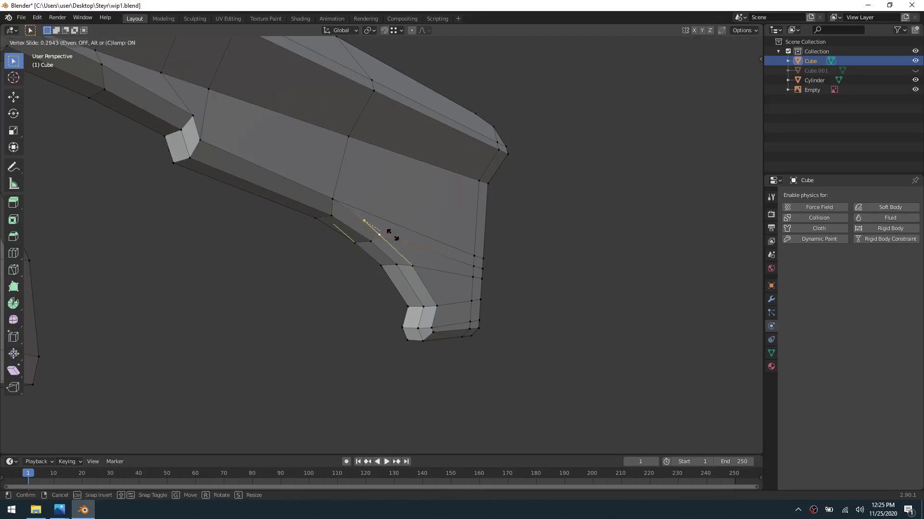
pyautogui.click(395, 236)
pyautogui.moveTo(454, 260)
pyautogui.mouseDown(button='middle')
pyautogui.moveTo(381, 274)
pyautogui.moveTo(445, 278)
pyautogui.moveTo(440, 268)
pyautogui.mouseUp(button='middle')
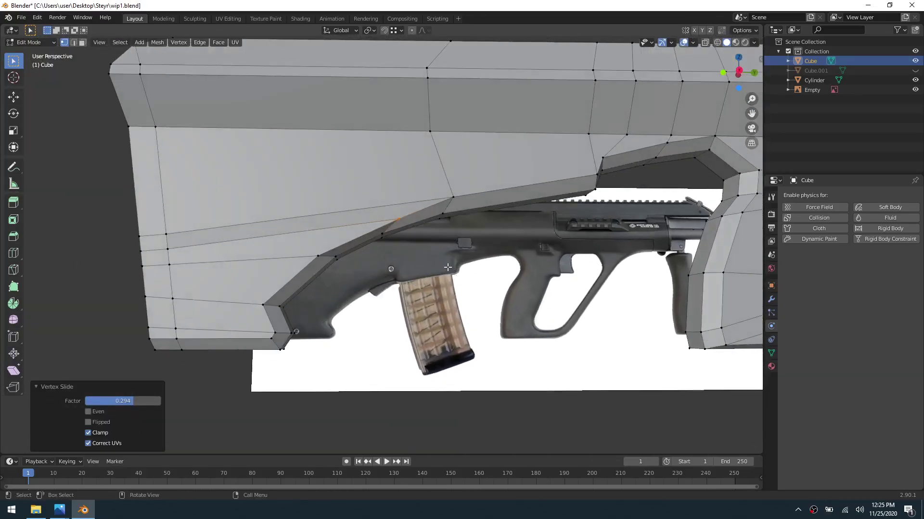
# Step: Slide the same stock underside vertex along the lengthwise side edge by a factor of about 0.076
pyautogui.hotkey('shift', 'v')
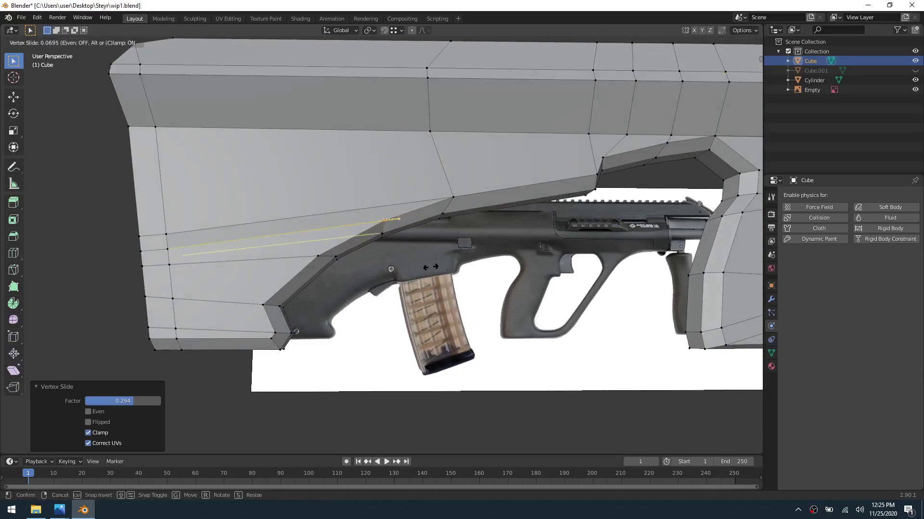
pyautogui.click(430, 267)
pyautogui.moveTo(430, 267); pyautogui.dragTo(337, 279, button='middle')
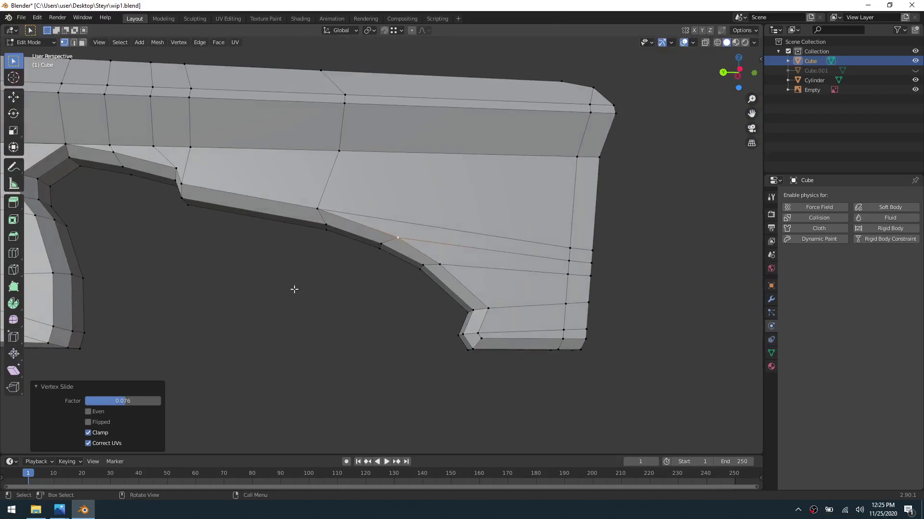
# Step: Slide the lowest edge row near the stock's rear underside fully up onto the row above, using a factor of 1.0
pyautogui.scroll(-1, 304, 282)
pyautogui.moveTo(478, 288); pyautogui.dragTo(394, 287, button='middle')
pyautogui.keyDown('ctrl'); pyautogui.click(379, 291); pyautogui.keyUp('ctrl')
pyautogui.press('g')
pyautogui.press('g')
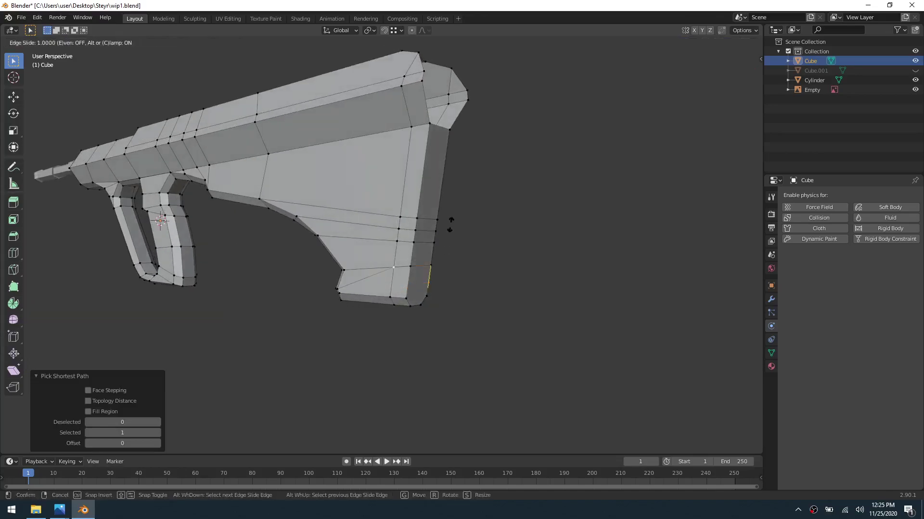
pyautogui.click(454, 197)
# Step: Slide the uppermost edge row across the stock's rear fully up to the stock-body junction, using a factor of 1.0
pyautogui.click(400, 216)
pyautogui.keyDown('ctrl'); pyautogui.click(437, 219); pyautogui.keyUp('ctrl')
pyautogui.moveTo(438, 221); pyautogui.dragTo(283, 228, button='middle')
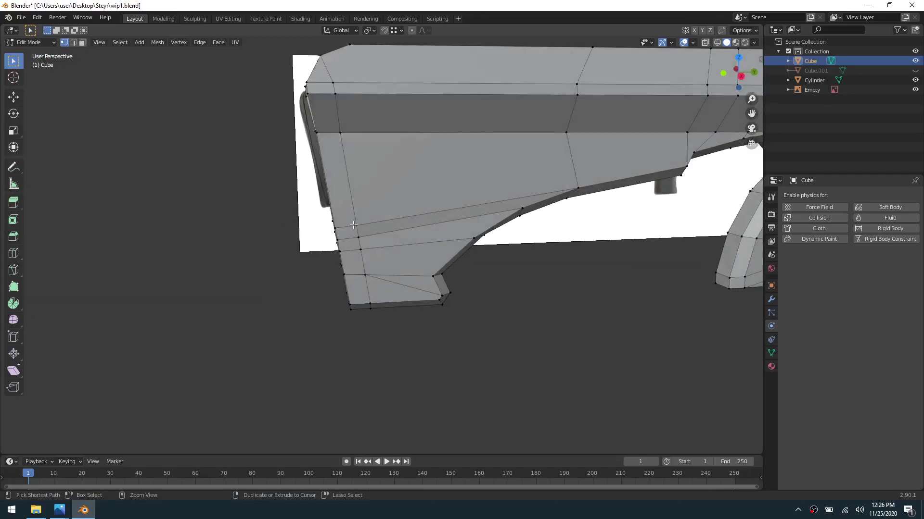
pyautogui.keyDown('ctrl'); pyautogui.click(353, 225); pyautogui.keyUp('ctrl')
pyautogui.press('g')
pyautogui.press('g')
pyautogui.click(338, 95)
pyautogui.moveTo(386, 258); pyautogui.dragTo(393, 228, button='middle')
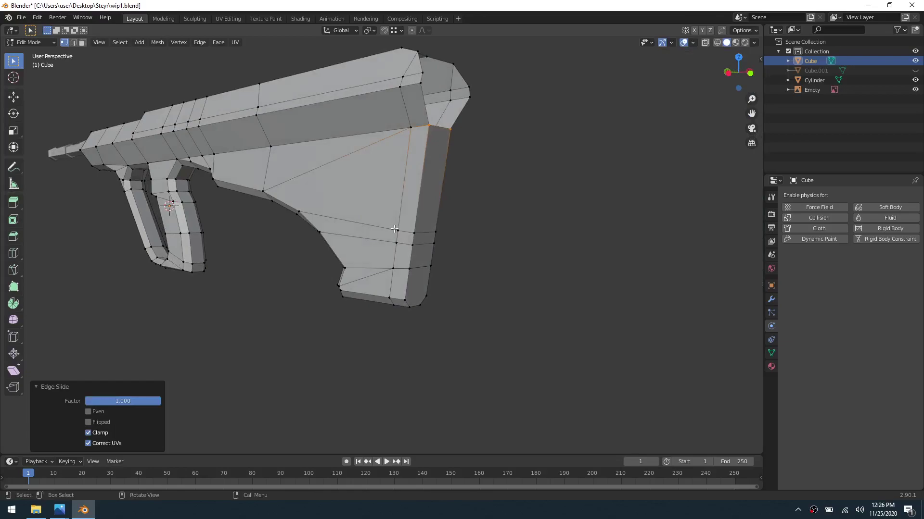
# Step: Try to slide the next edge row on the stock's rear fully up to the body junction with a factor of 1.0
pyautogui.click(443, 223)
pyautogui.moveTo(515, 221); pyautogui.dragTo(353, 234, button='middle')
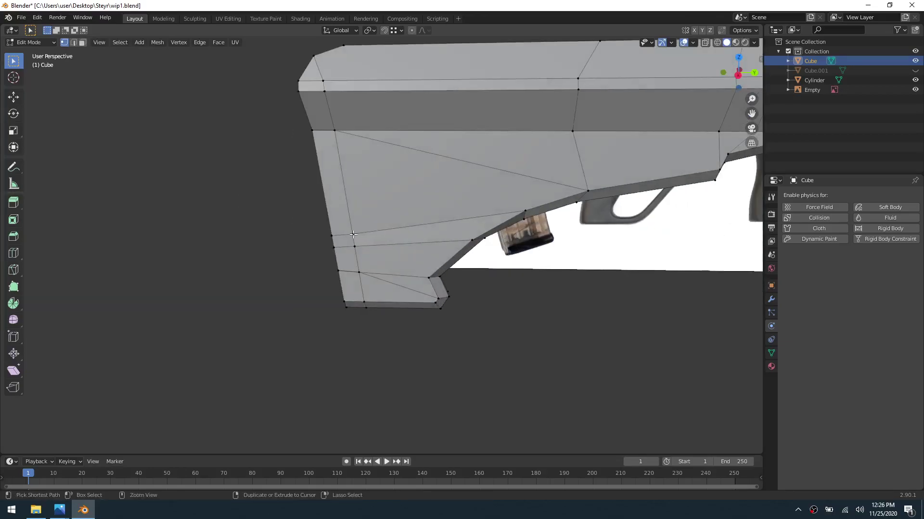
pyautogui.keyDown('ctrl'); pyautogui.click(353, 235); pyautogui.keyUp('ctrl')
pyautogui.press('g')
pyautogui.press('g')
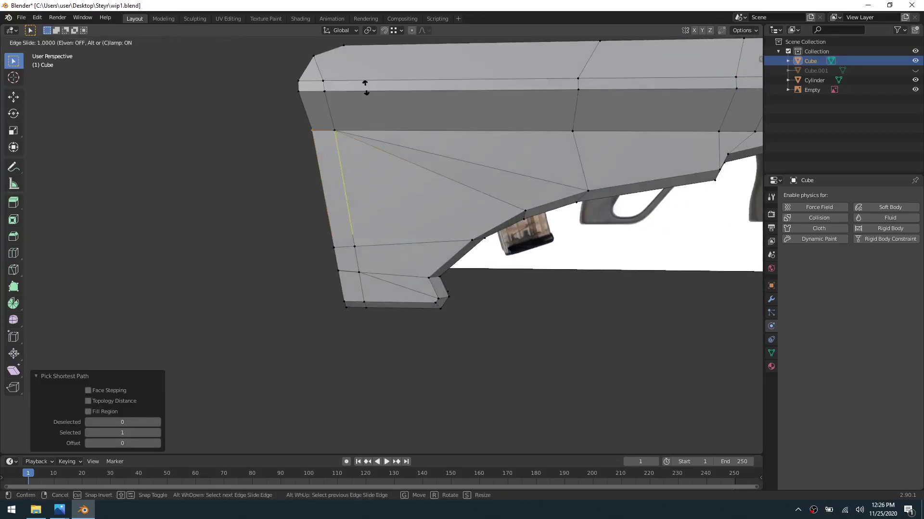
pyautogui.click(364, 87)
# Step: Slide the upper remaining edge row on the stock's rear upward by a factor of about 0.41
pyautogui.click(537, 286)
pyautogui.moveTo(537, 286); pyautogui.dragTo(454, 252, button='middle')
pyautogui.keyDown('ctrl'); pyautogui.click(438, 198); pyautogui.keyUp('ctrl')
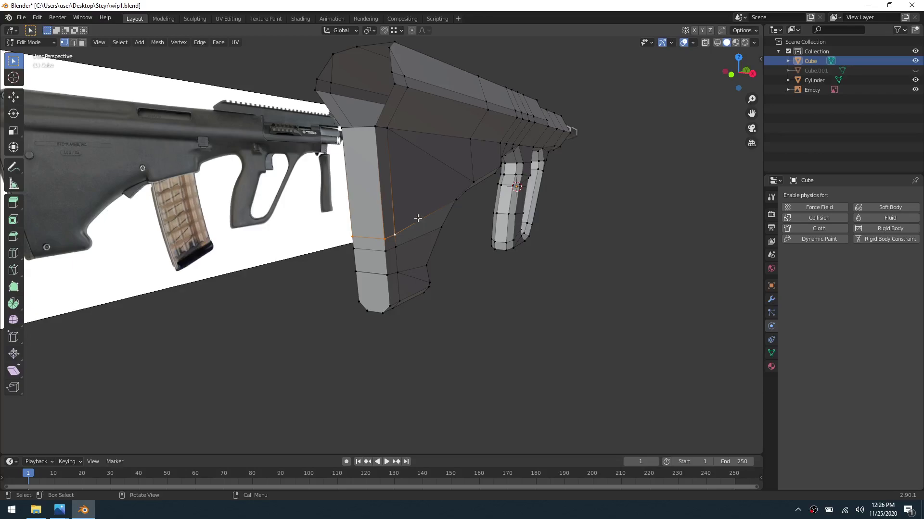
pyautogui.press('g')
pyautogui.press('g')
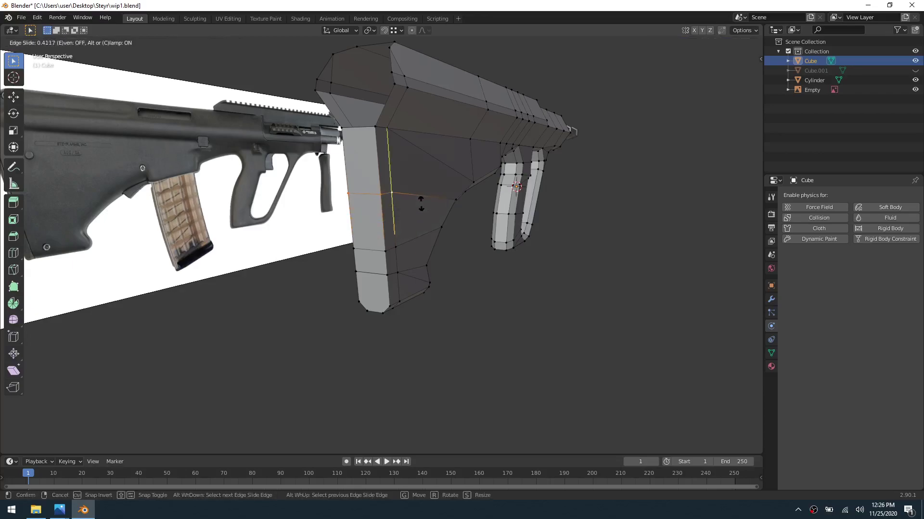
pyautogui.click(421, 205)
# Step: Slide the middle edge row across the stock's side and rear upward by a factor of about 0.291
pyautogui.click(395, 248)
pyautogui.moveTo(396, 248); pyautogui.dragTo(518, 254, button='middle')
pyautogui.keyDown('ctrl'); pyautogui.click(424, 243); pyautogui.keyUp('ctrl')
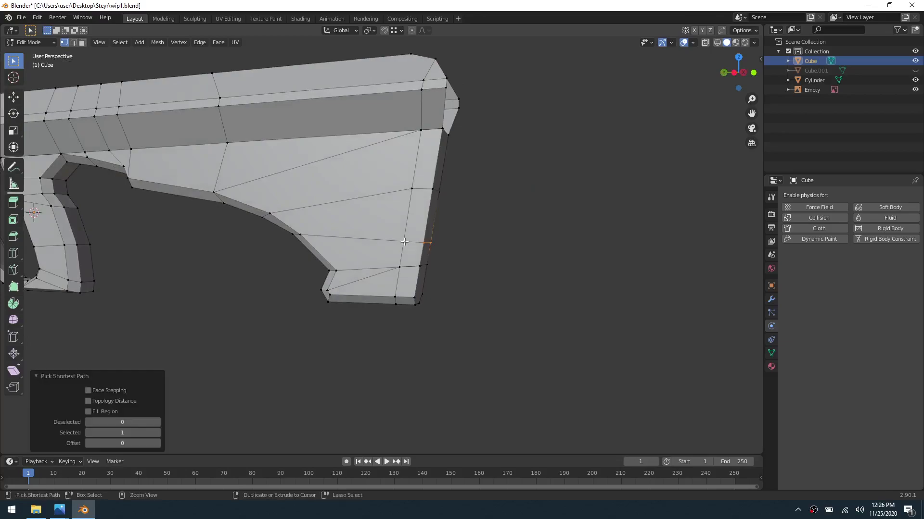
pyautogui.press('g')
pyautogui.press('g')
pyautogui.click(515, 246)
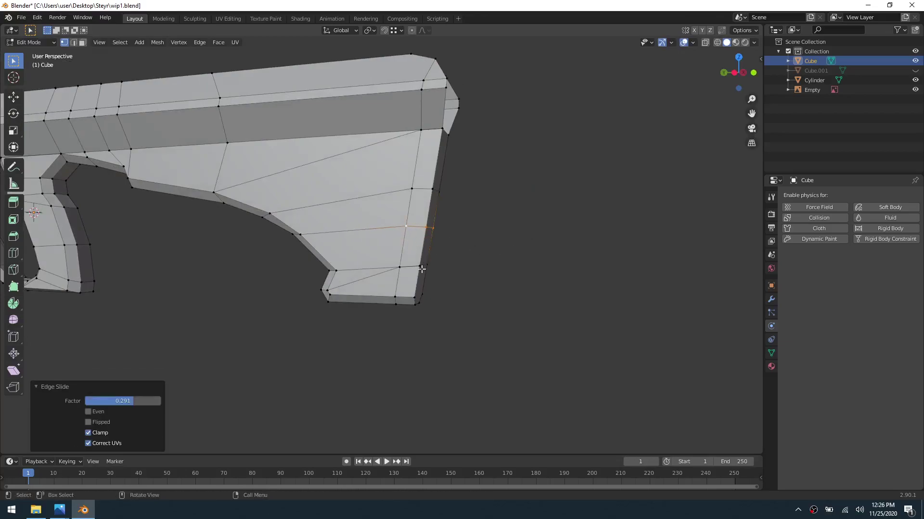
# Step: Fill the open rear end of the rifle body with three stacked faces bridging its opposite side edges
pyautogui.moveTo(498, 249); pyautogui.dragTo(447, 167, button='middle')
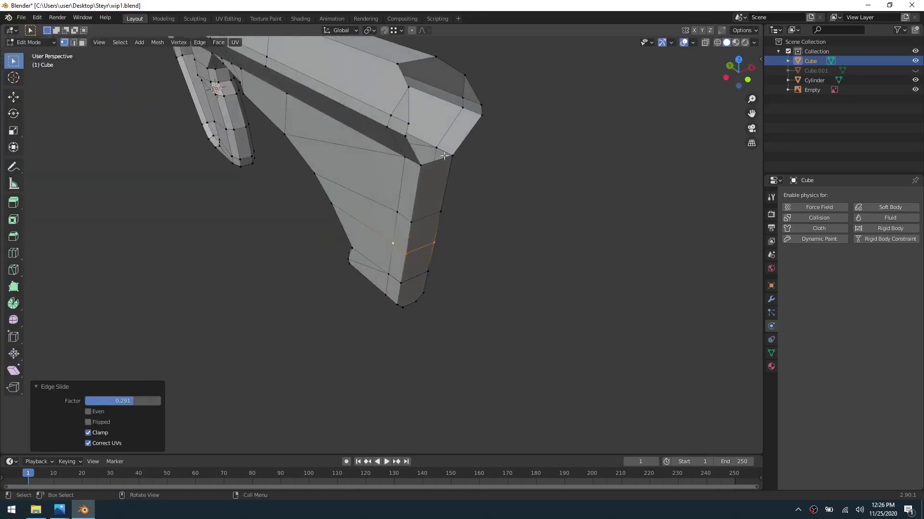
pyautogui.press('2')
pyautogui.click(406, 82)
pyautogui.keyDown('shift'); pyautogui.click(447, 64); pyautogui.keyUp('shift')
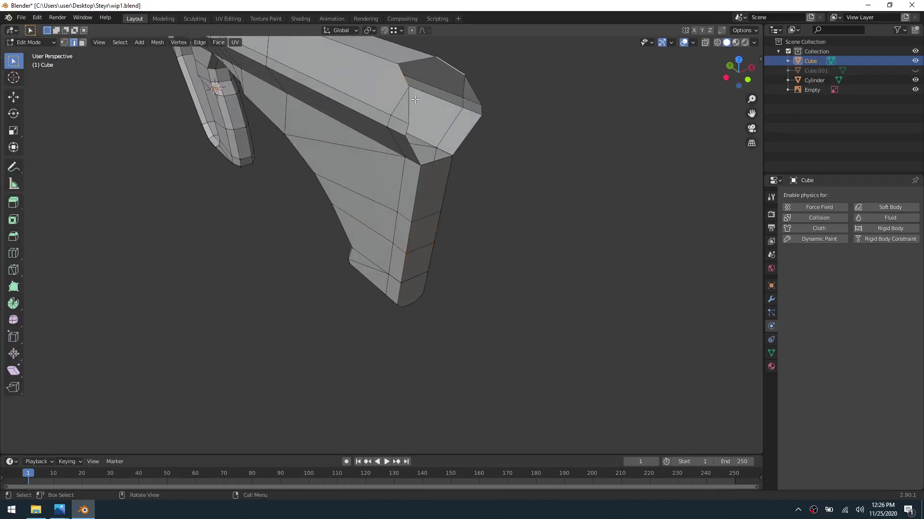
pyautogui.keyDown('shift'); pyautogui.click(411, 105); pyautogui.keyUp('shift')
pyautogui.press('f')
pyautogui.keyDown('shift'); pyautogui.click(477, 109); pyautogui.keyUp('shift')
pyautogui.press('f')
pyautogui.click(414, 152)
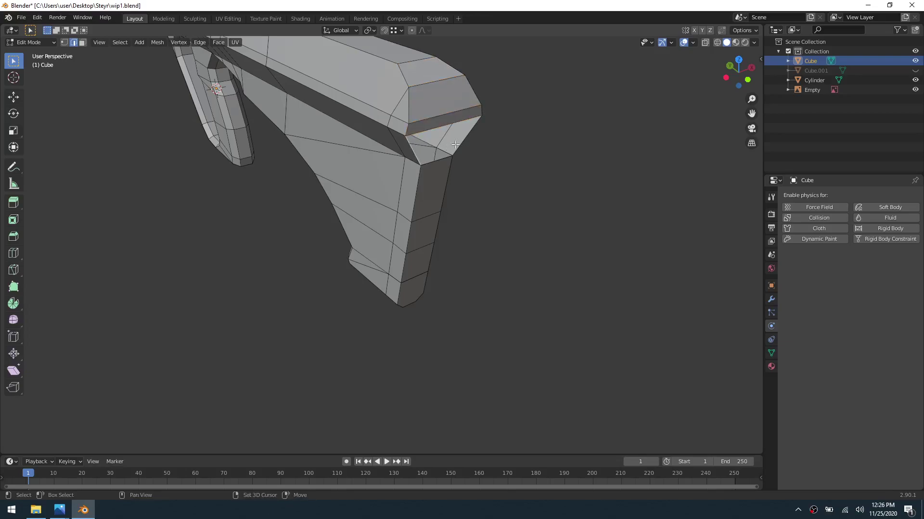
pyautogui.press('f')
# Step: Try to widen the lower stock by selecting its vertices through the mesh and scaling them about 1.39 along X
pyautogui.moveTo(433, 255); pyautogui.dragTo(390, 213, button='middle')
pyautogui.press('1')
pyautogui.moveTo(478, 212); pyautogui.dragTo(126, 253, button='middle')
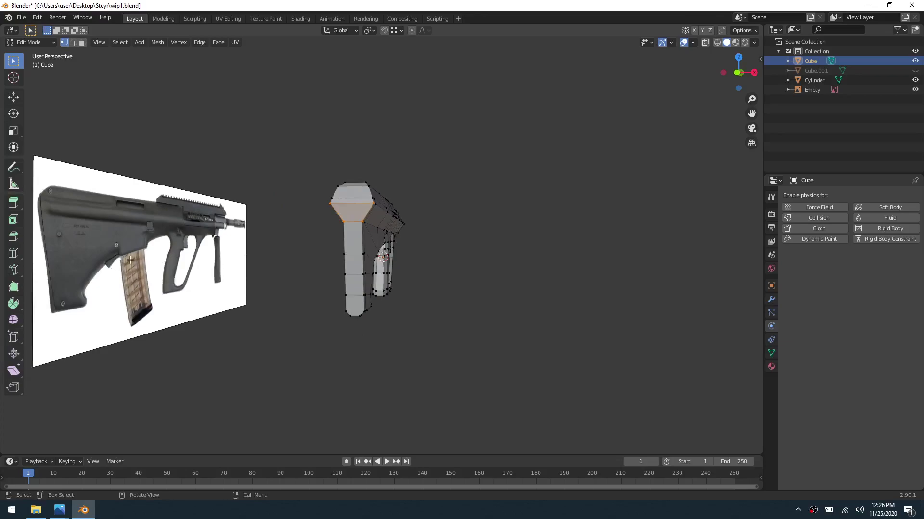
pyautogui.moveTo(407, 280); pyautogui.dragTo(87, 246, button='middle')
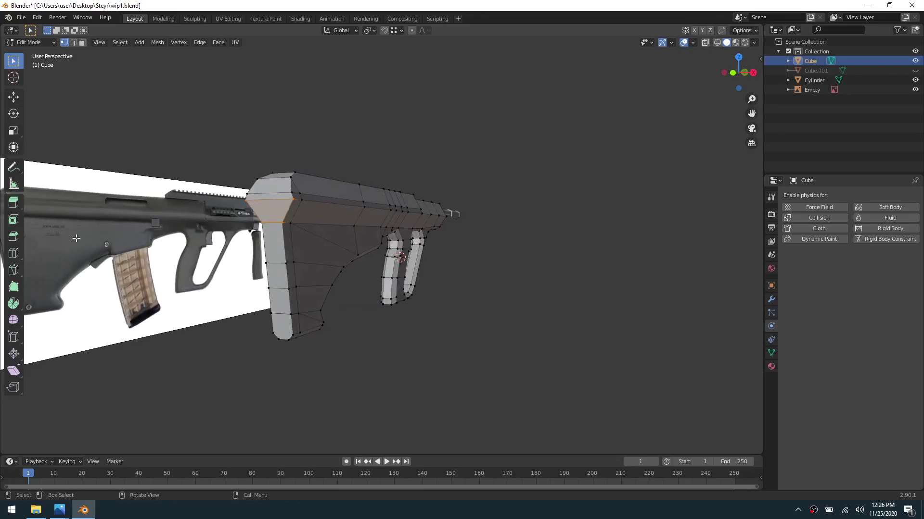
pyautogui.moveTo(354, 234); pyautogui.dragTo(268, 278, button='middle')
pyautogui.press('1')
pyautogui.hotkey('alt', 'z')
pyautogui.moveTo(288, 340); pyautogui.dragTo(162, 358, button='middle')
pyautogui.moveTo(149, 356); pyautogui.dragTo(435, 230)
pyautogui.moveTo(298, 266); pyautogui.dragTo(405, 269, button='middle')
pyautogui.press('s')
pyautogui.press('x')
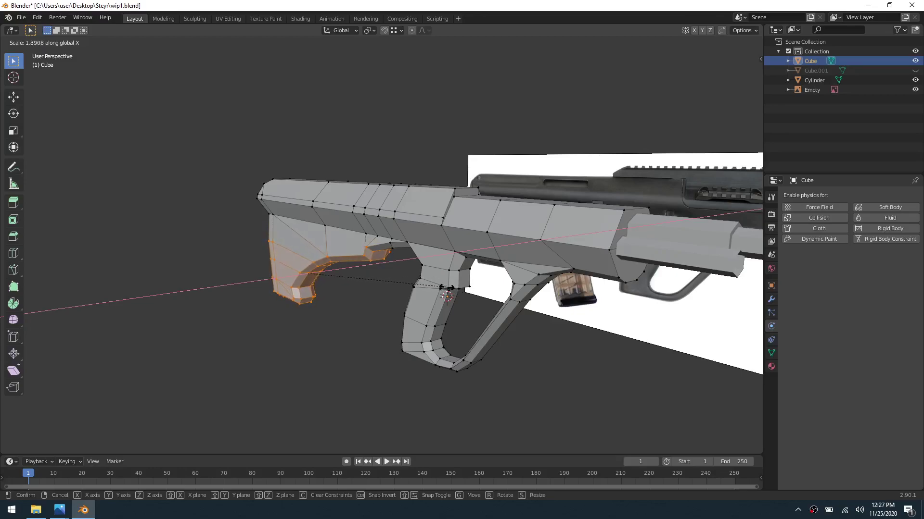
pyautogui.click(445, 287)
# Step: Try scaling the lower stock vertices by 1.461 along X, checking from the rear, and undo the resize
pyautogui.moveTo(445, 287); pyautogui.dragTo(198, 246, button='middle')
pyautogui.moveTo(193, 234); pyautogui.dragTo(432, 226)
pyautogui.moveTo(433, 226); pyautogui.dragTo(365, 269, button='middle')
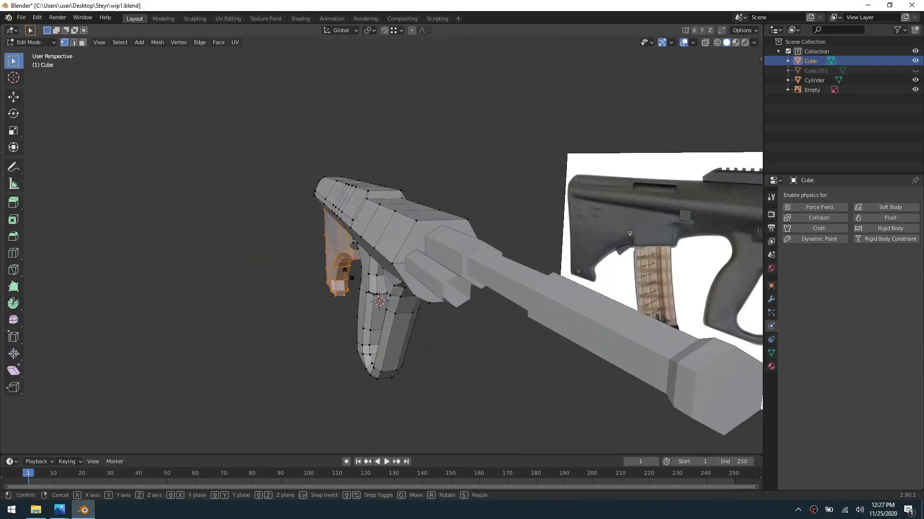
pyautogui.press('s')
pyautogui.press('x')
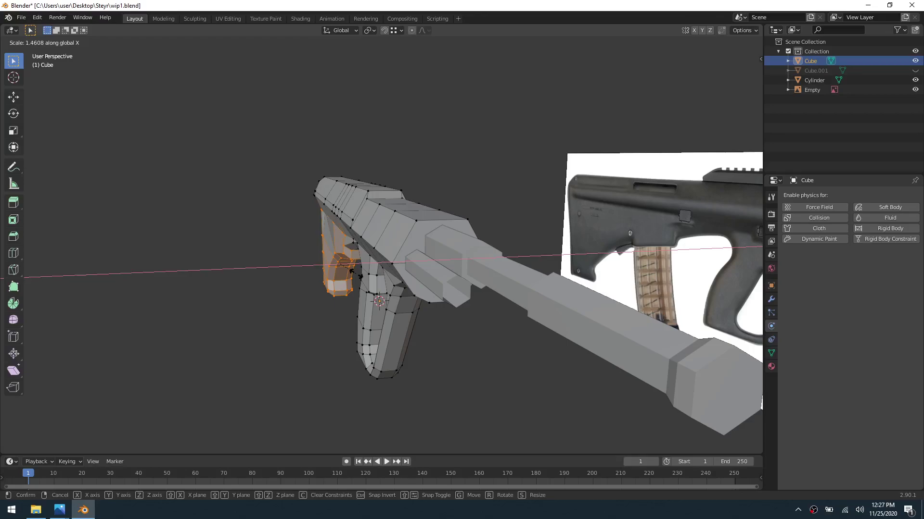
pyautogui.click(357, 274)
pyautogui.moveTo(259, 238); pyautogui.dragTo(370, 238, button='middle')
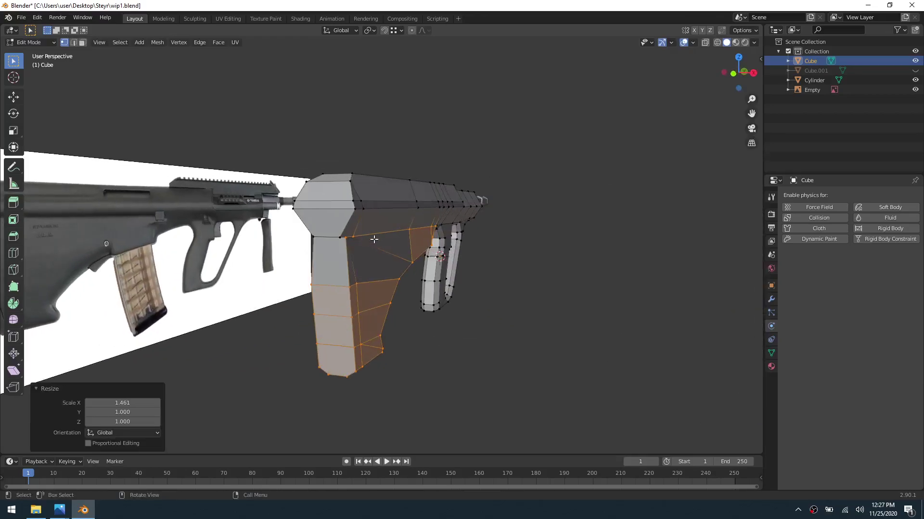
pyautogui.hotkey('ctrl', 'z')
# Step: Merge all vertices of the rifle body by distance at 0.0001 m
pyautogui.press('a')
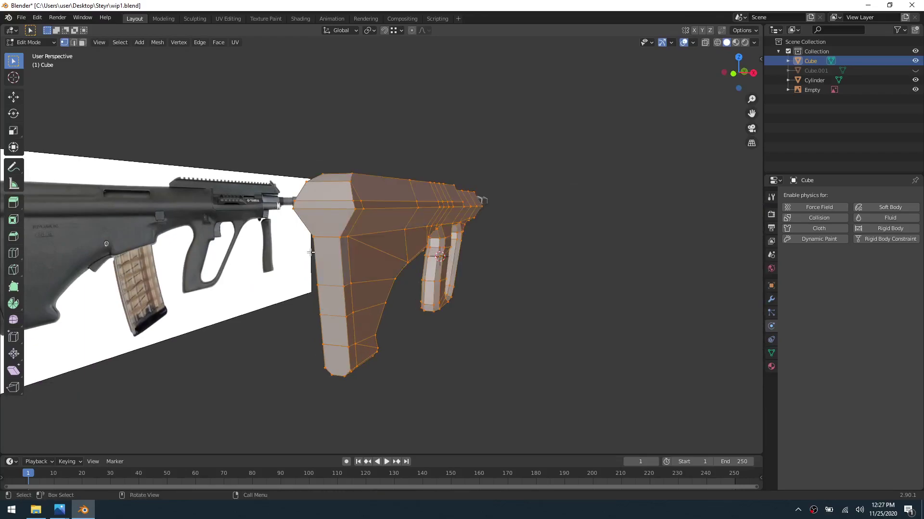
pyautogui.press('m')
pyautogui.click(333, 253)
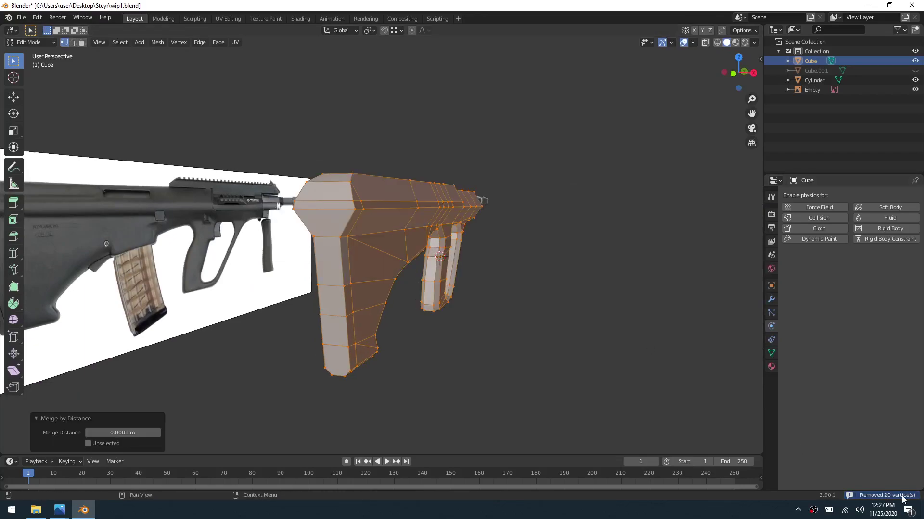
# Step: Try to widen the vertex row where the stock's rear meets the body by scaling it 1.489 along X
pyautogui.moveTo(349, 273); pyautogui.dragTo(360, 276, button='middle')
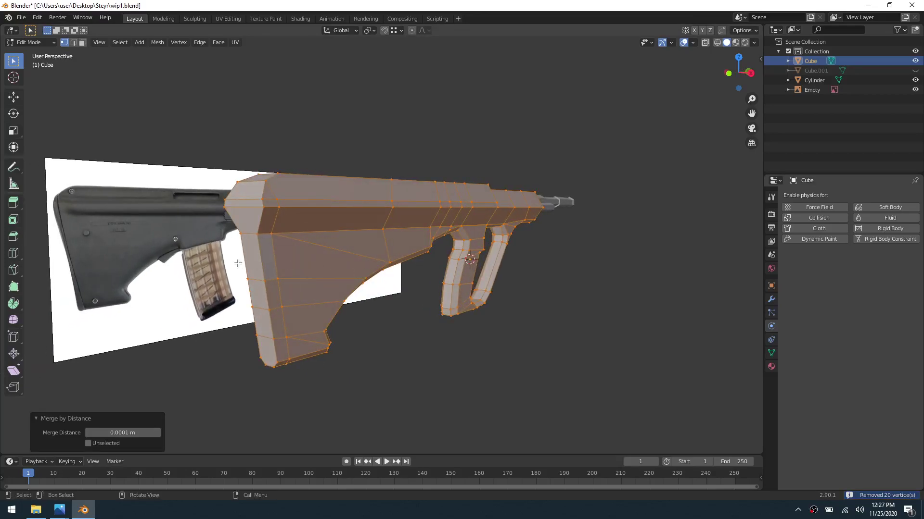
pyautogui.moveTo(251, 272); pyautogui.dragTo(229, 269, button='middle')
pyautogui.moveTo(161, 250); pyautogui.dragTo(246, 221)
pyautogui.moveTo(305, 254); pyautogui.dragTo(280, 260, button='middle')
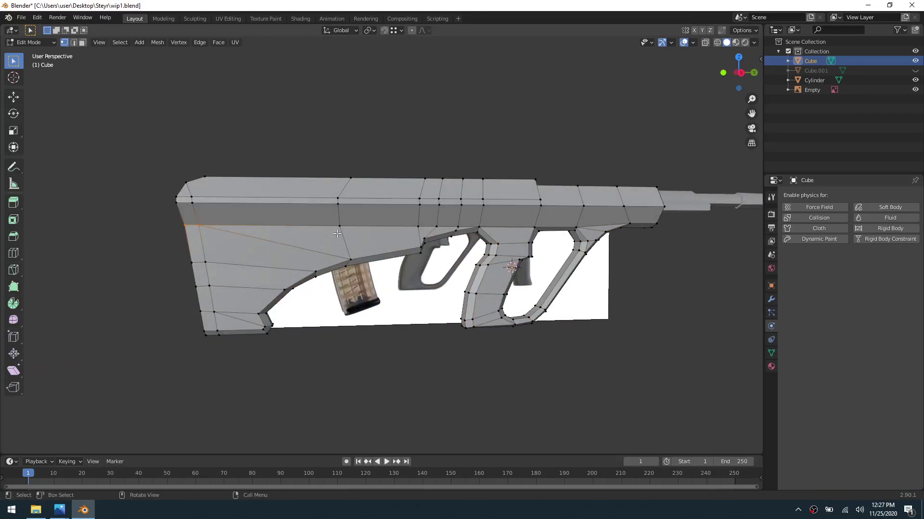
pyautogui.moveTo(357, 252); pyautogui.dragTo(462, 257, button='middle')
pyautogui.press('s')
pyautogui.press('x')
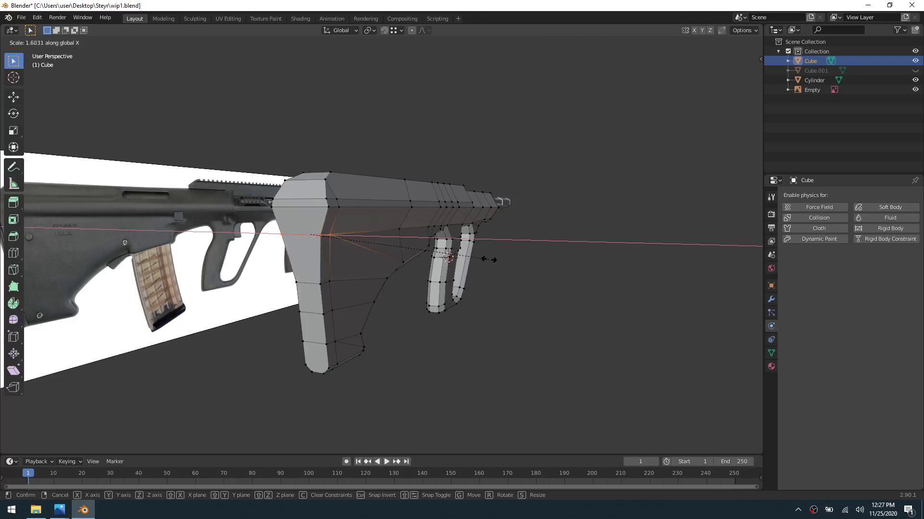
pyautogui.rightClick(489, 259)
pyautogui.press('s')
pyautogui.press('x')
pyautogui.click(577, 261)
pyautogui.moveTo(577, 262); pyautogui.dragTo(261, 297, button='middle')
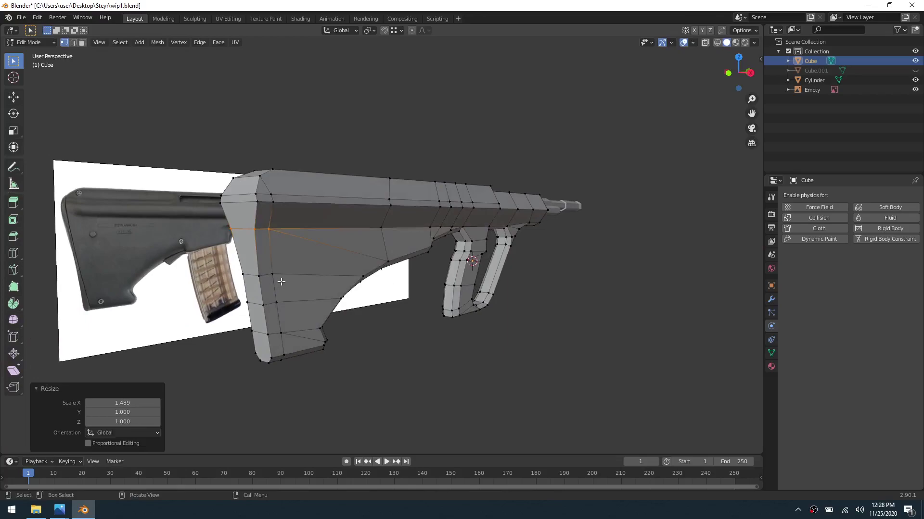
# Step: Widen the rear stock-body junction row on both sides in X-ray view, scaling it about 1.63 along X
pyautogui.keyDown('alt'); pyautogui.click(233, 229); pyautogui.keyUp('alt')
pyautogui.hotkey('alt', 'z')
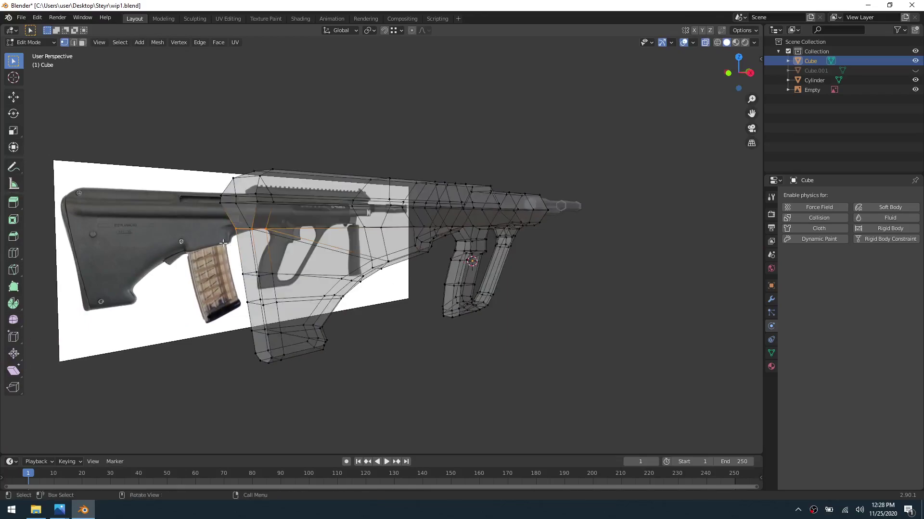
pyautogui.moveTo(347, 252); pyautogui.dragTo(376, 260, button='middle')
pyautogui.press('s')
pyautogui.press('x')
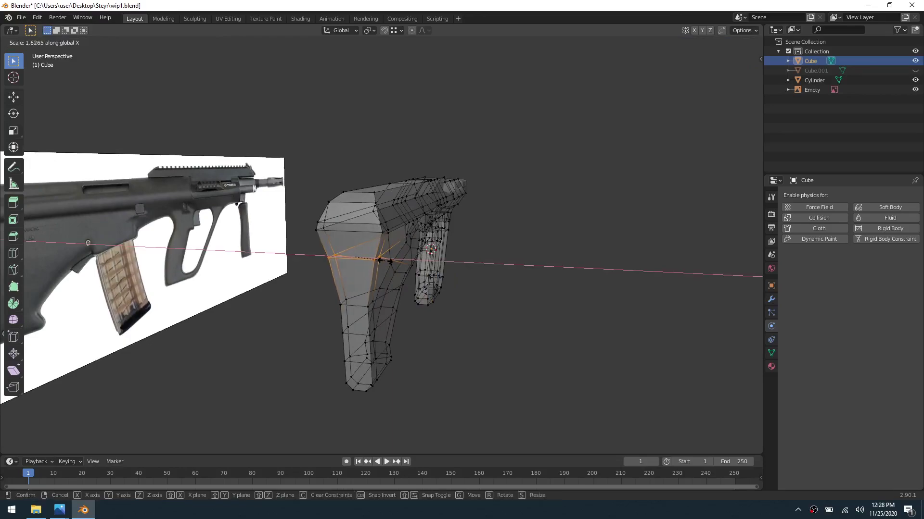
pyautogui.click(384, 261)
# Step: Select the rear stock vertex row just below the junction and widen it along X to continue the taper
pyautogui.moveTo(325, 298); pyautogui.dragTo(253, 283, button='middle')
pyautogui.moveTo(203, 262); pyautogui.dragTo(271, 283)
pyautogui.moveTo(306, 287); pyautogui.dragTo(340, 288, button='middle')
pyautogui.press('x')
pyautogui.press('s')
pyautogui.press('x')
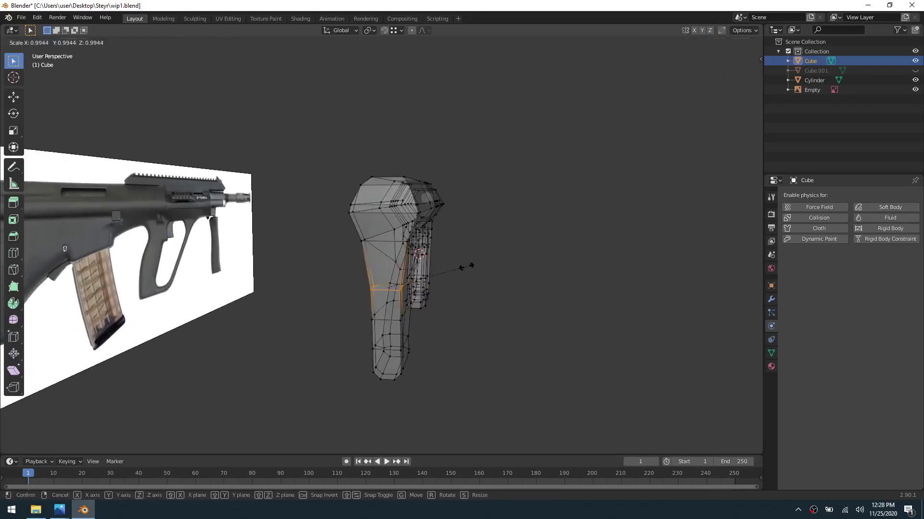
pyautogui.click(488, 276)
# Step: Widen the next lower vertex row on the stock's rear by scaling it 1.126 along X
pyautogui.moveTo(338, 317); pyautogui.dragTo(457, 320, button='middle')
pyautogui.press('x')
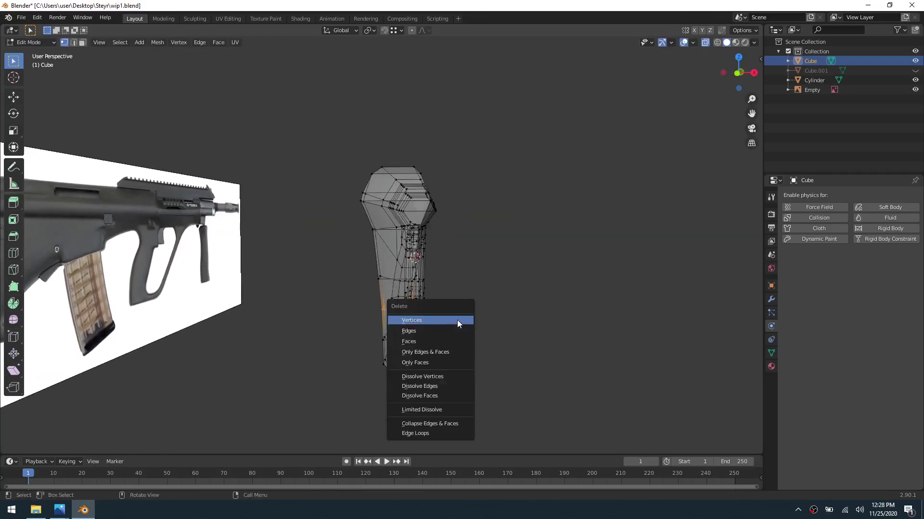
pyautogui.press('s')
pyautogui.press('x')
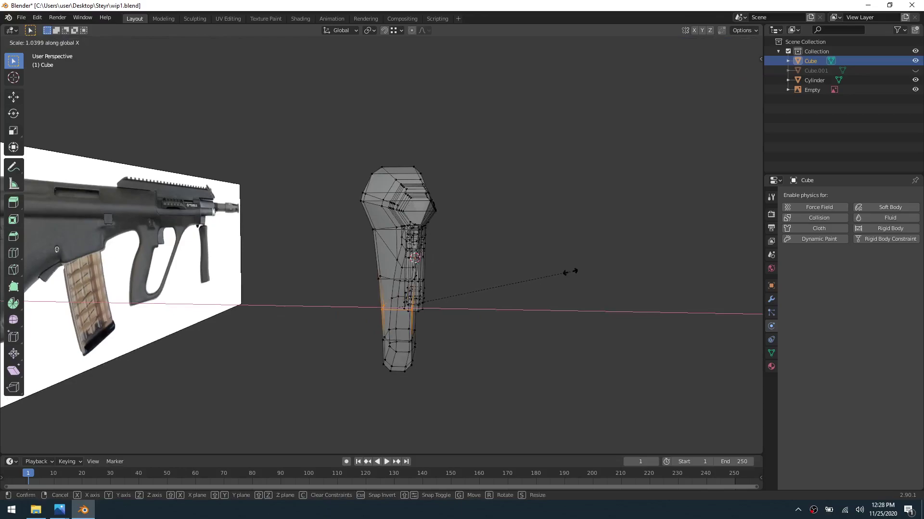
pyautogui.click(584, 272)
# Step: Switch to Object Mode, turn off X-ray, and examine the tapered stock, grip and trigger guard from several angles
pyautogui.hotkey('ctrl', 'Tab')
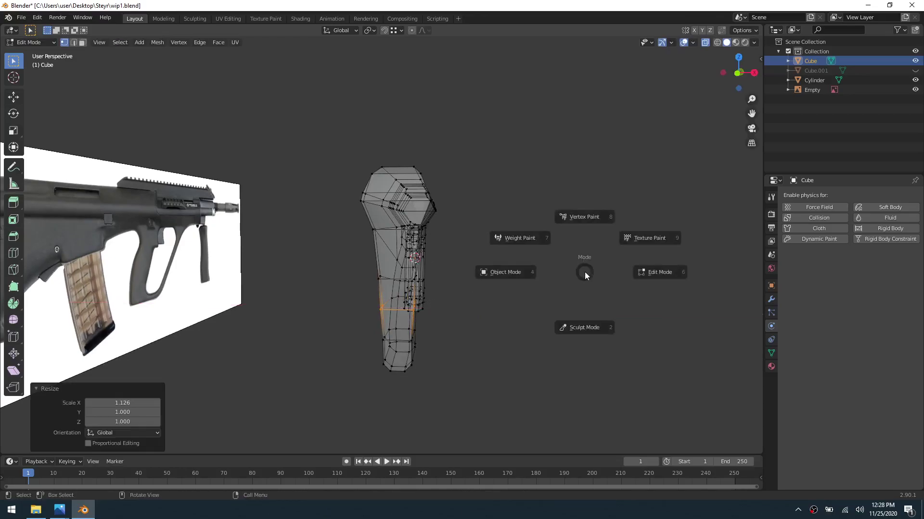
pyautogui.click(542, 273)
pyautogui.moveTo(423, 295); pyautogui.dragTo(371, 301, button='middle')
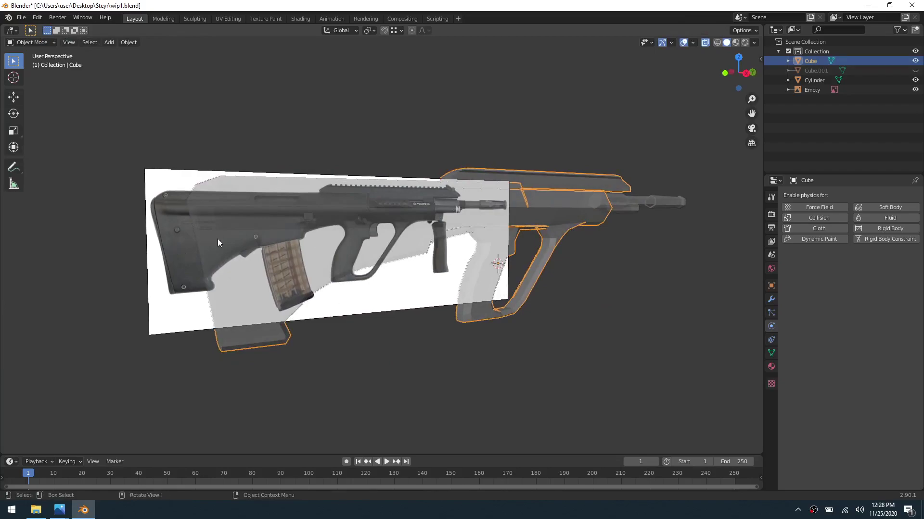
pyautogui.moveTo(421, 286); pyautogui.dragTo(339, 287, button='middle')
pyautogui.hotkey('alt', 'z')
pyautogui.moveTo(413, 297); pyautogui.dragTo(374, 244, button='middle')
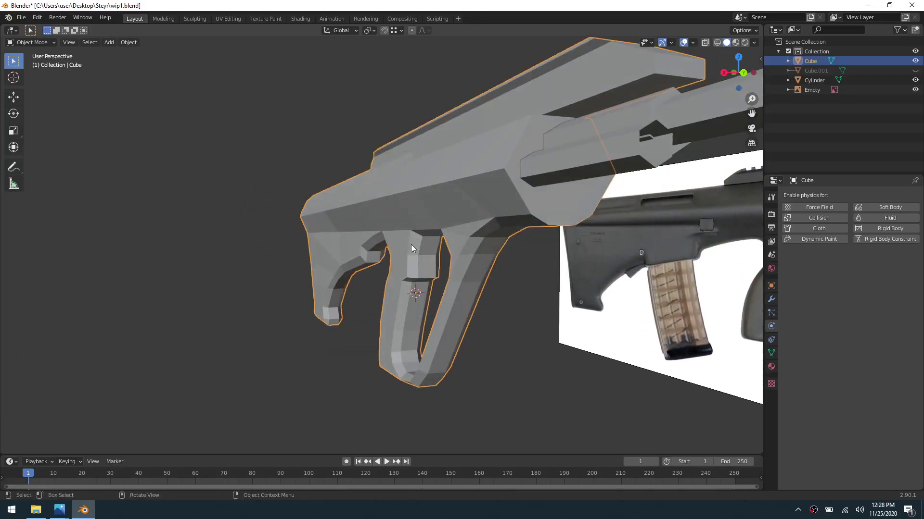
pyautogui.scroll(-2, 440, 247)
pyautogui.scroll(4, 440, 247)
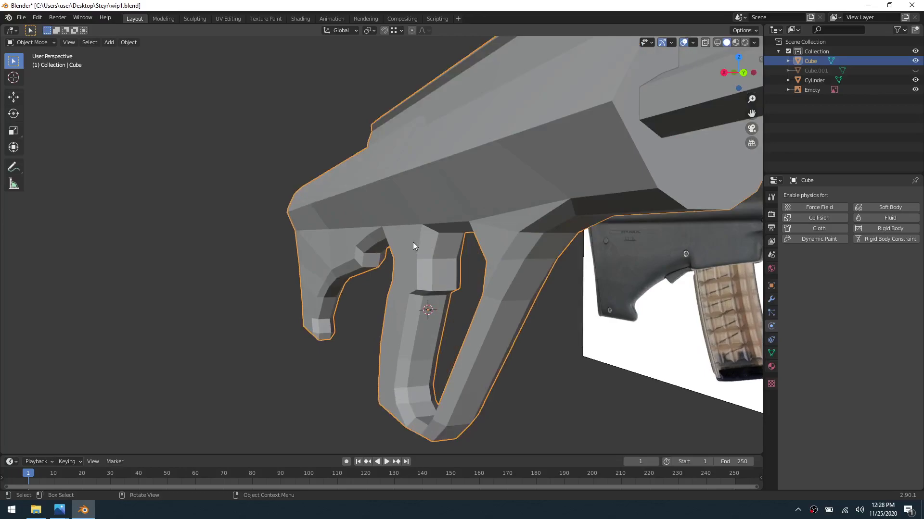
pyautogui.scroll(-3, 412, 242)
pyautogui.moveTo(412, 241)
pyautogui.mouseDown(button='middle')
pyautogui.moveTo(328, 257)
pyautogui.moveTo(411, 255)
pyautogui.moveTo(399, 250)
pyautogui.mouseUp(button='middle')
# Step: Edit the rifle body's mesh, select the stock's mid-height rear edge, and enable proportional editing with Linear falloff
pyautogui.hotkey('ctrl', 'Tab')
pyautogui.click(423, 261)
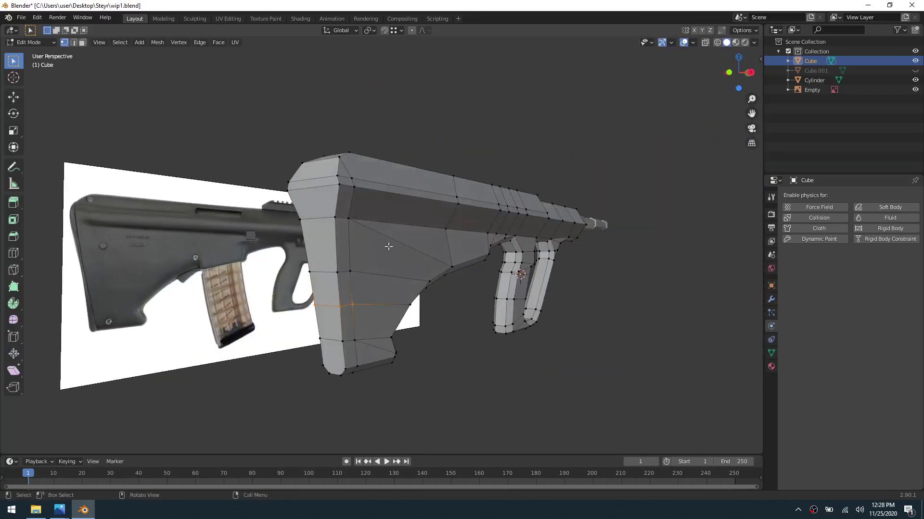
pyautogui.press('2')
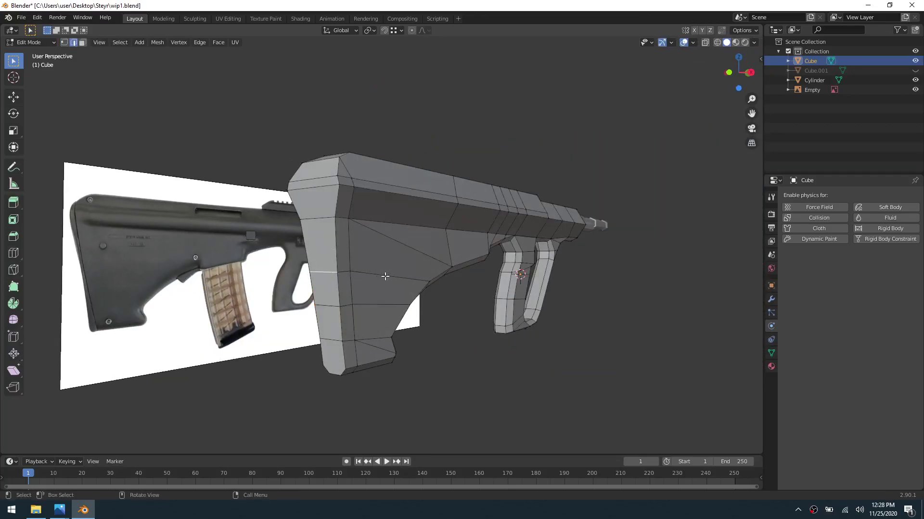
pyautogui.moveTo(385, 279); pyautogui.dragTo(398, 287, button='middle')
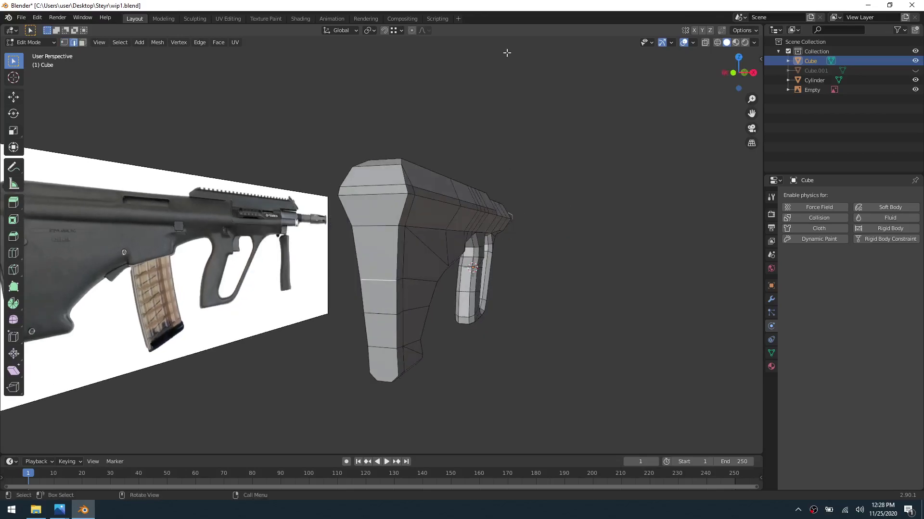
pyautogui.click(420, 31)
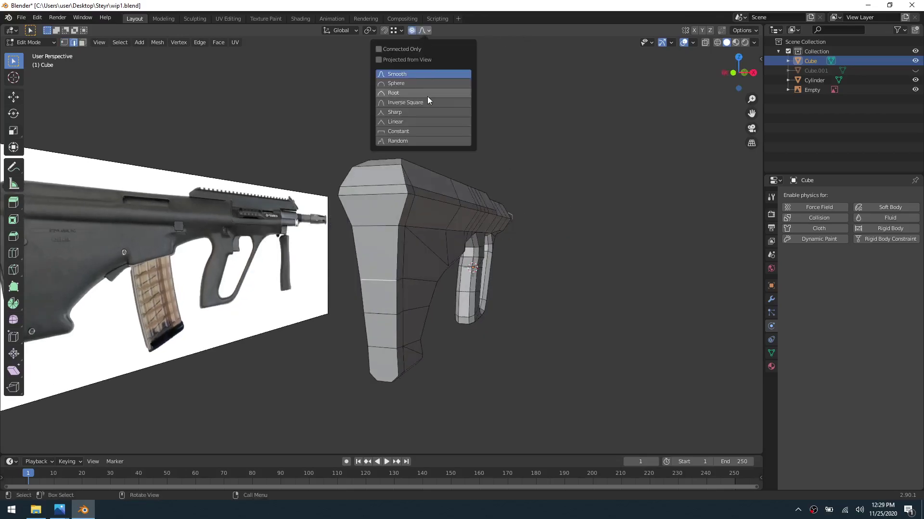
pyautogui.click(417, 121)
pyautogui.press('s')
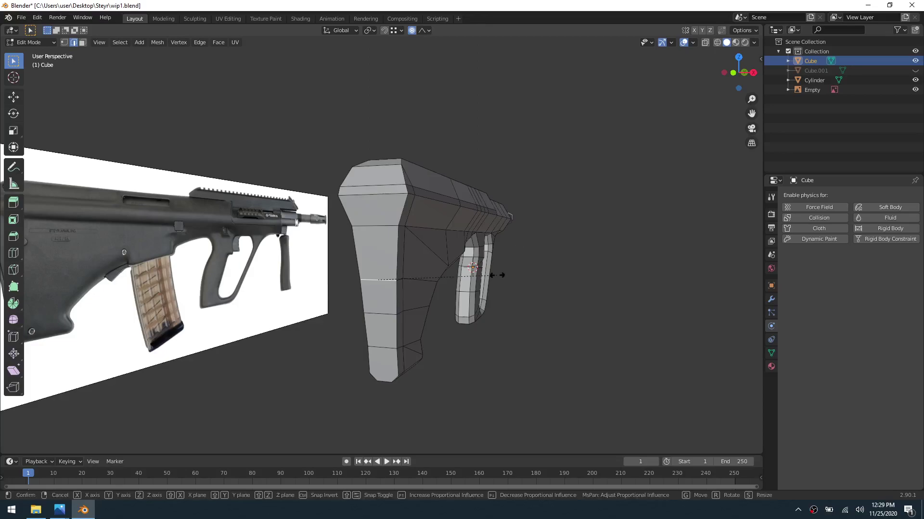
pyautogui.press('y')
pyautogui.press('x')
pyautogui.scroll(3, 515, 281)
pyautogui.scroll(5, 521, 282)
pyautogui.scroll(4, 531, 282)
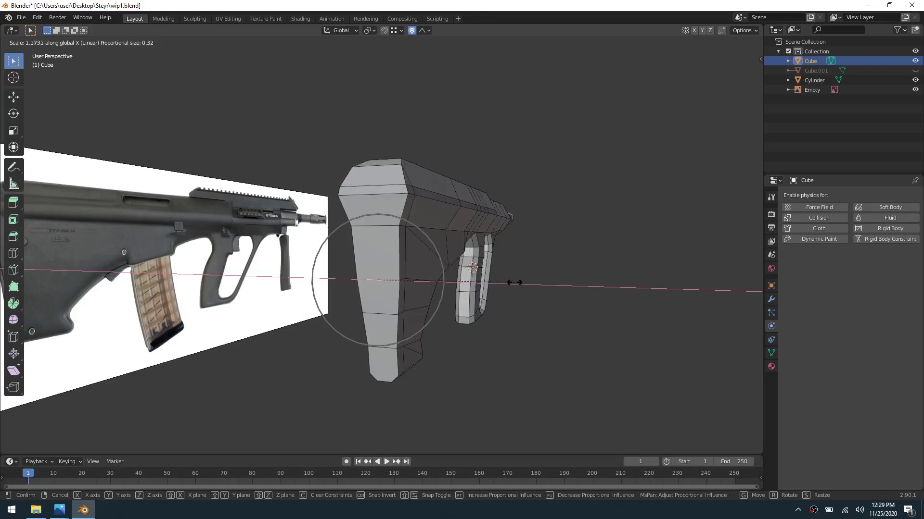
pyautogui.click(409, 246)
pyautogui.press('s')
pyautogui.press('x')
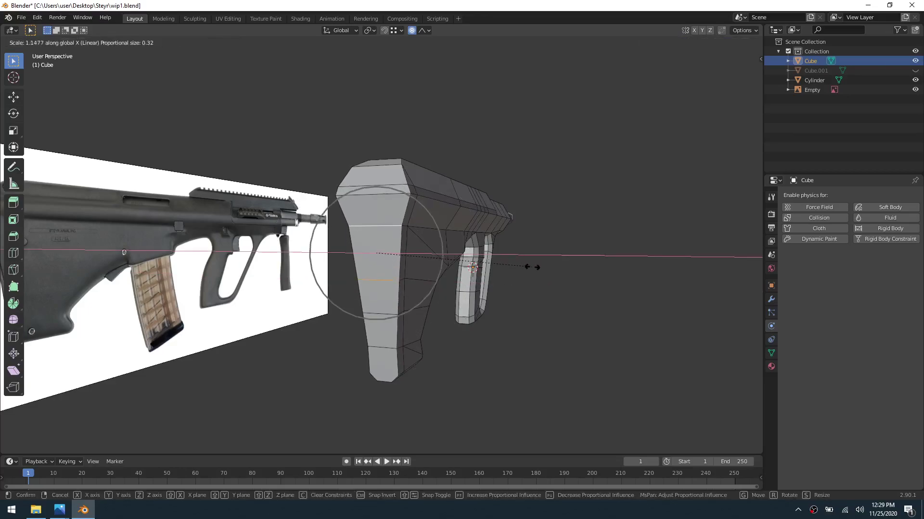
pyautogui.scroll(3, 543, 269)
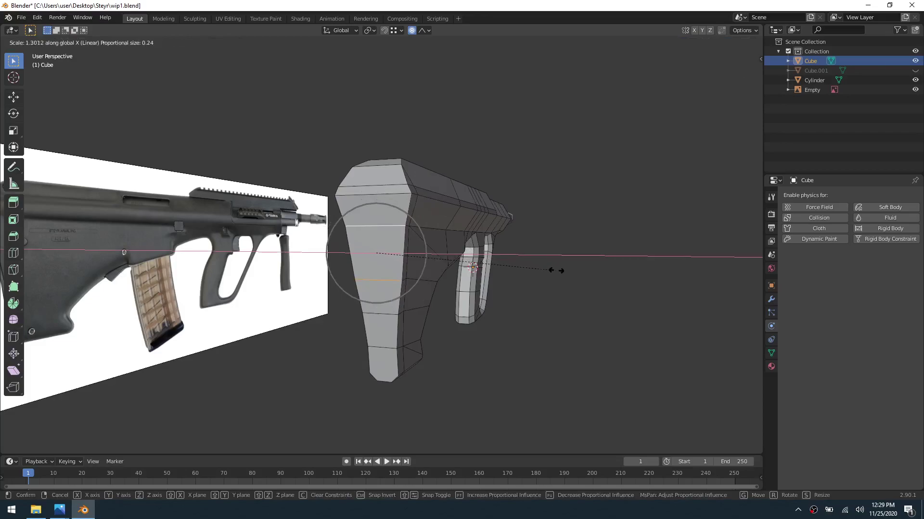
pyautogui.rightClick(532, 266)
# Step: In X-ray vertex mode, select the stock's upper rear vertices and hide them
pyautogui.moveTo(394, 228); pyautogui.dragTo(192, 153, button='middle')
pyautogui.press('1')
pyautogui.hotkey('alt', 'z')
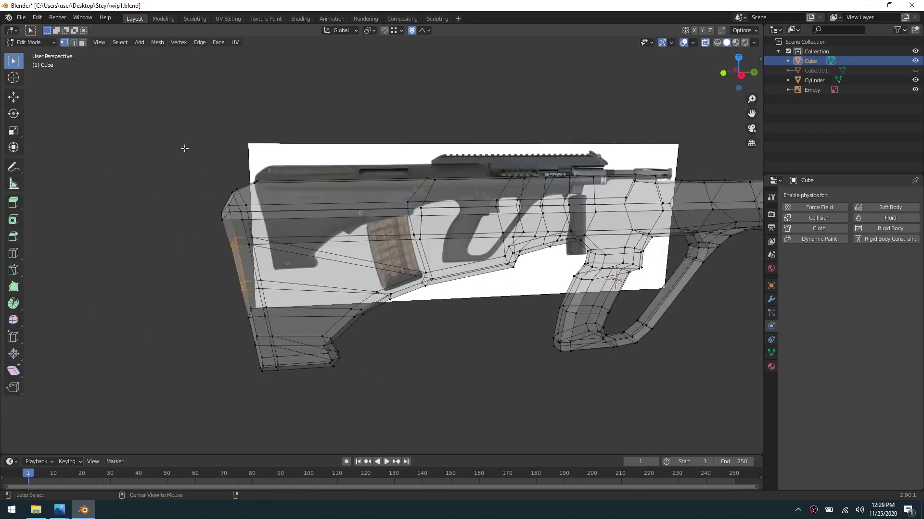
pyautogui.moveTo(175, 161); pyautogui.dragTo(315, 227)
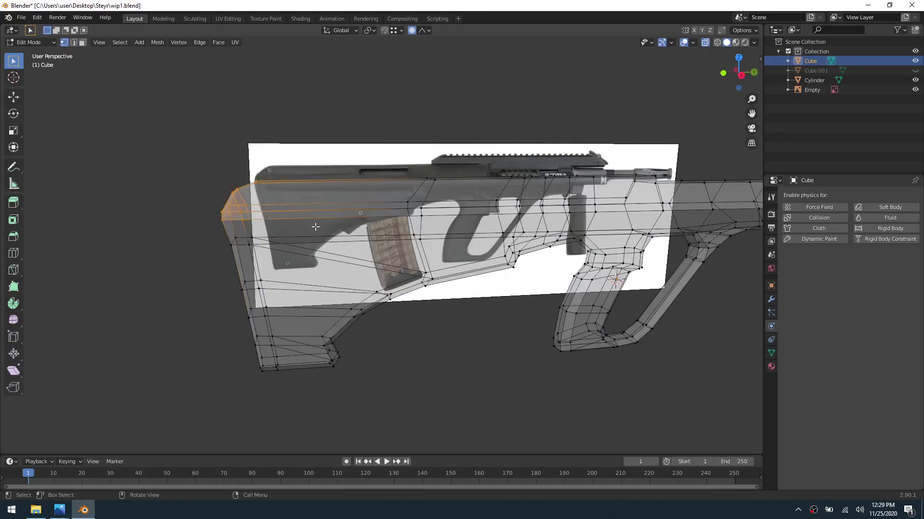
pyautogui.press('h')
# Step: Select the two upper visible rear rows of the stock and widen them by scaling 1.222 along X with proportional editing
pyautogui.moveTo(384, 238); pyautogui.dragTo(249, 235, button='middle')
pyautogui.moveTo(199, 218); pyautogui.dragTo(253, 285)
pyautogui.moveTo(345, 282); pyautogui.dragTo(488, 271, button='middle')
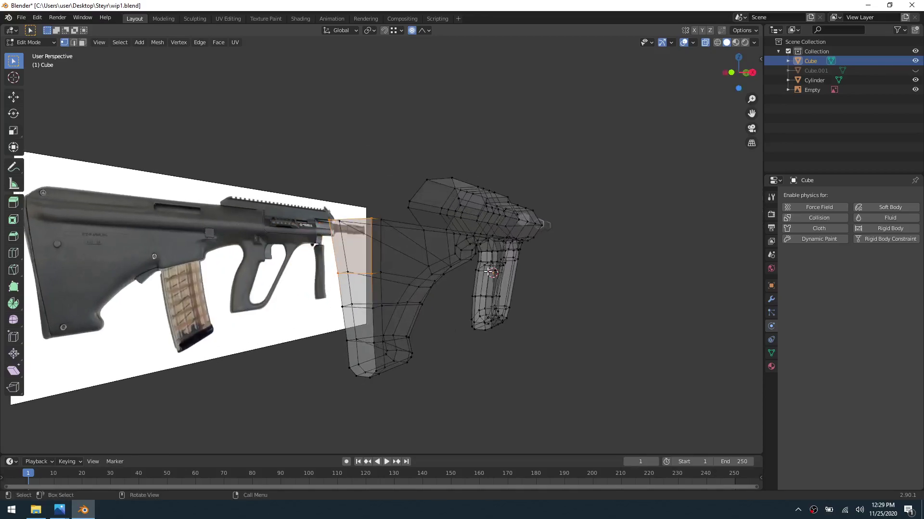
pyautogui.hotkey('alt', 'z')
pyautogui.press('s')
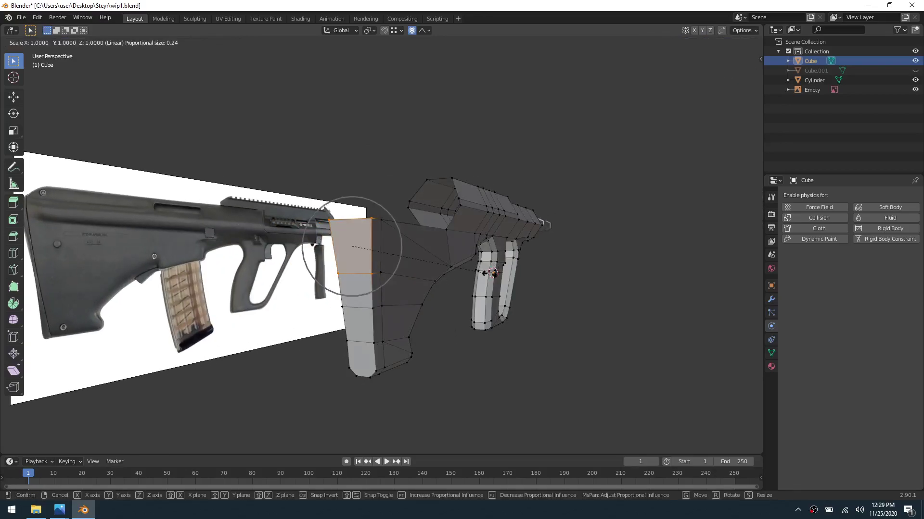
pyautogui.press('x')
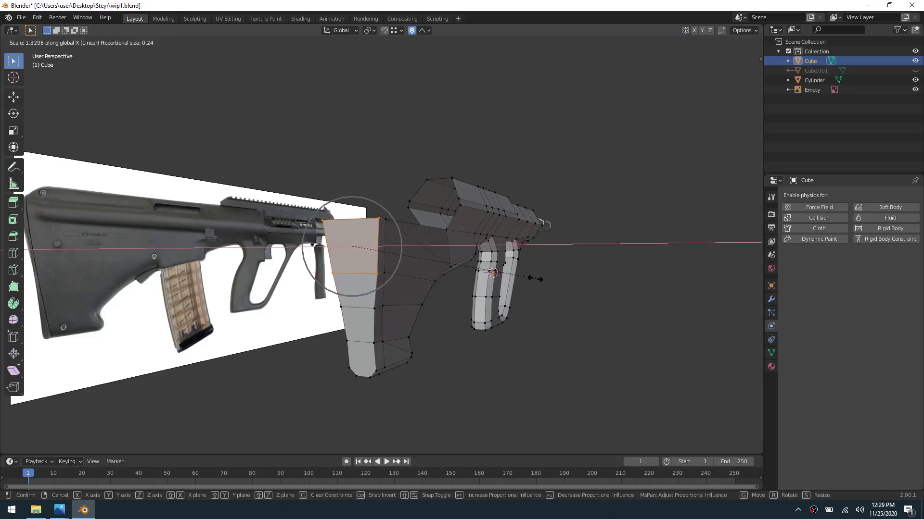
pyautogui.click(515, 278)
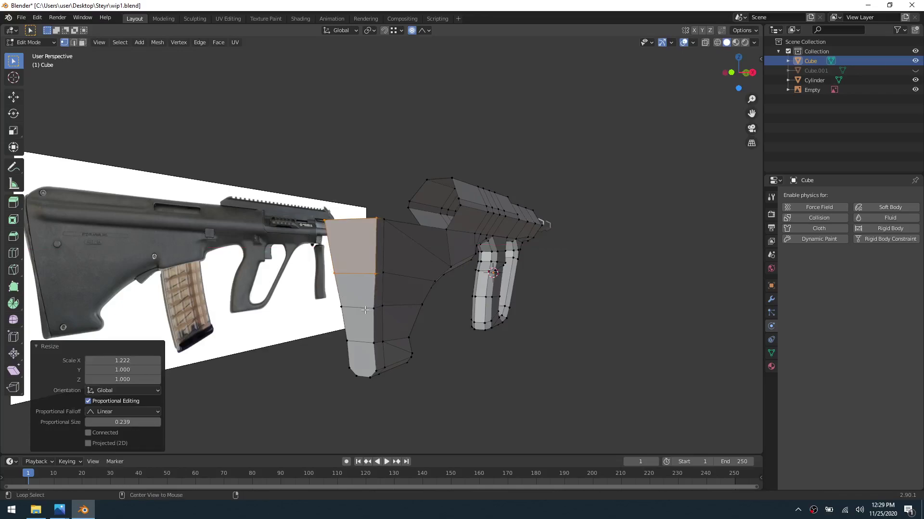
# Step: Enlarge the next lower rear edge of the stock slightly, using a proportional size of about 0.18
pyautogui.keyDown('alt'); pyautogui.click(365, 310); pyautogui.keyUp('alt')
pyautogui.press('2')
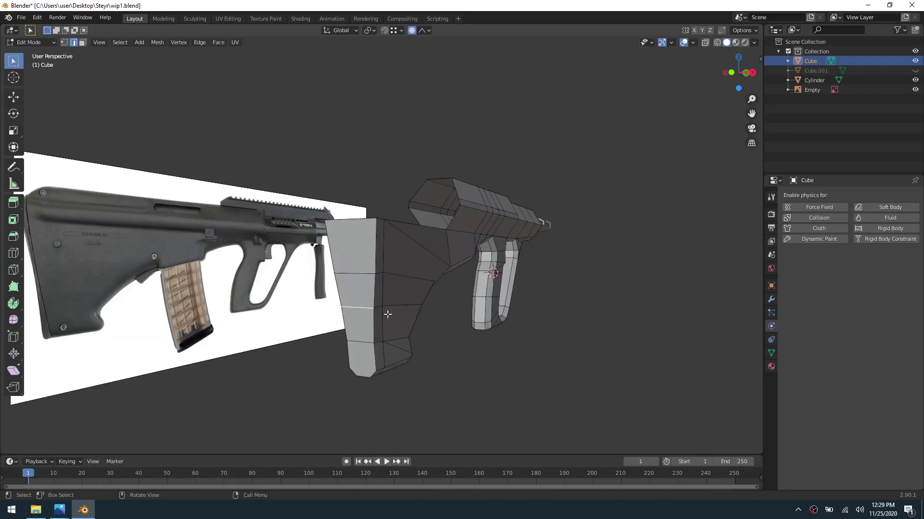
pyautogui.press('s')
pyautogui.scroll(3, 513, 325)
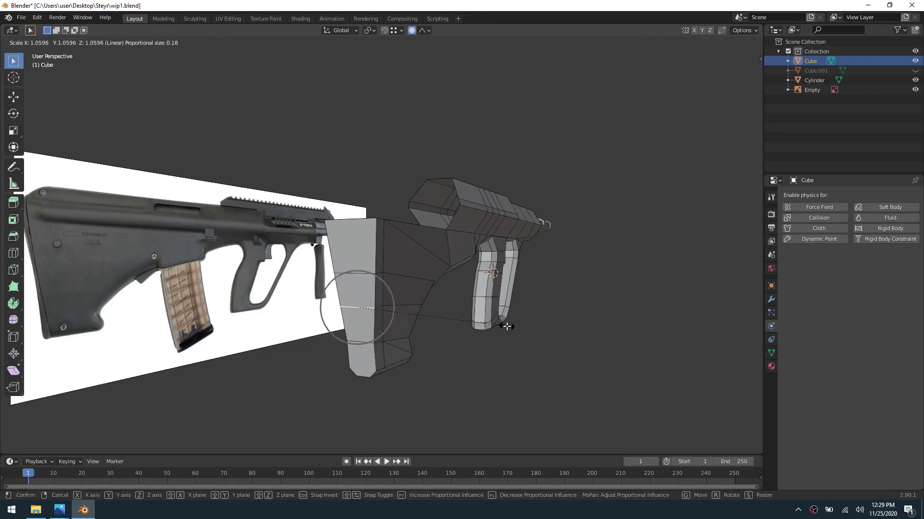
pyautogui.click(507, 327)
# Step: Widen the stock's lower rear edge by scaling it 1.128 along X, and reveal the hidden geometry
pyautogui.keyDown('alt'); pyautogui.click(408, 344); pyautogui.keyUp('alt')
pyautogui.press('s')
pyautogui.press('x')
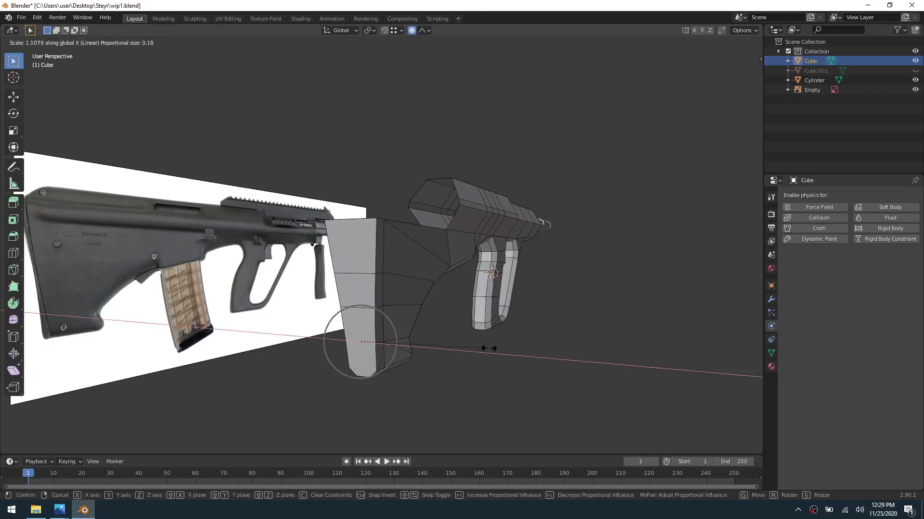
pyautogui.click(491, 348)
pyautogui.moveTo(583, 277); pyautogui.dragTo(449, 296, button='middle')
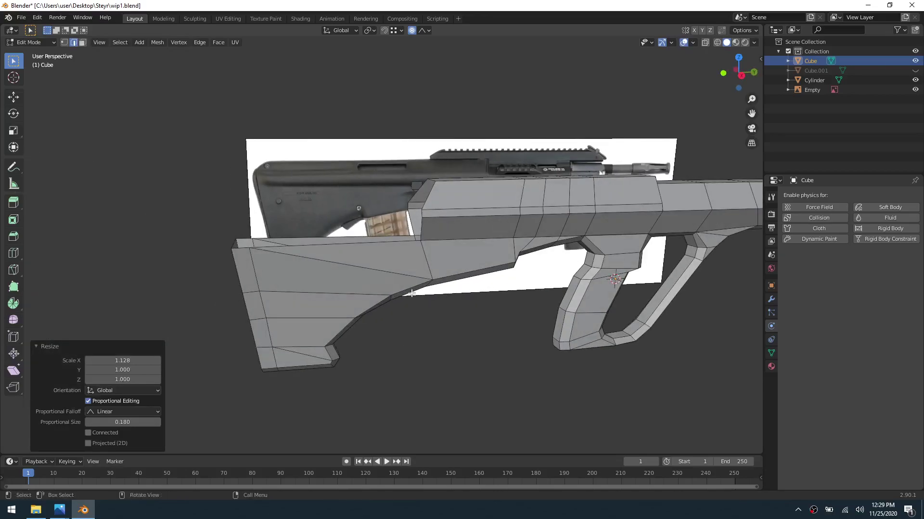
pyautogui.hotkey('alt', 'h')
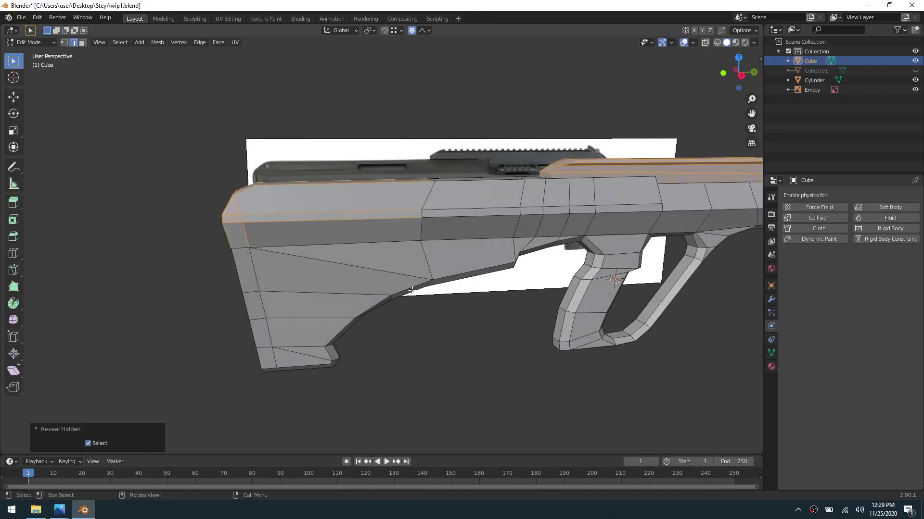
# Step: Widen the vertex row along the stock's lower side behind the grip by scaling it along X
pyautogui.moveTo(458, 302); pyautogui.dragTo(349, 282, button='middle')
pyautogui.press('1')
pyautogui.moveTo(398, 234); pyautogui.dragTo(434, 249, button='middle')
pyautogui.press('s')
pyautogui.press('x')
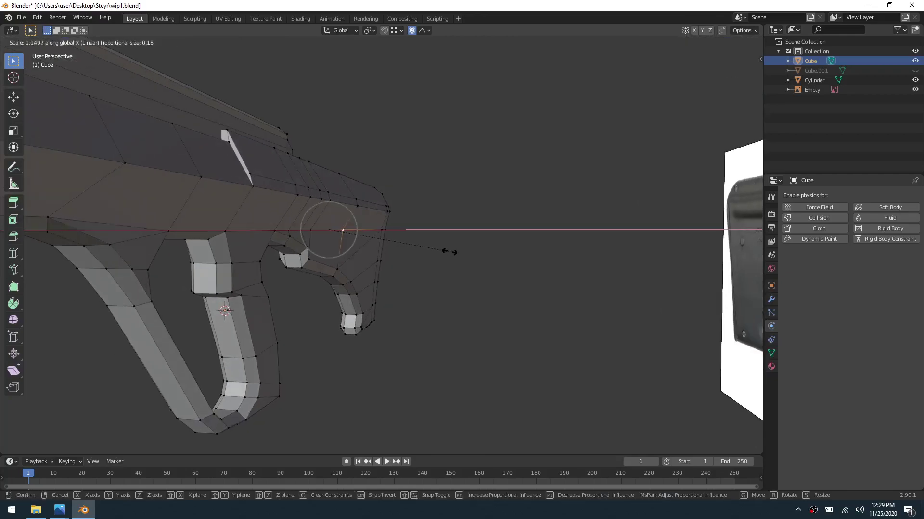
pyautogui.click(496, 259)
# Step: Widen the neighbouring vertex row nearer the grip by scaling it about 1.39 along X
pyautogui.moveTo(425, 264); pyautogui.dragTo(332, 227, button='middle')
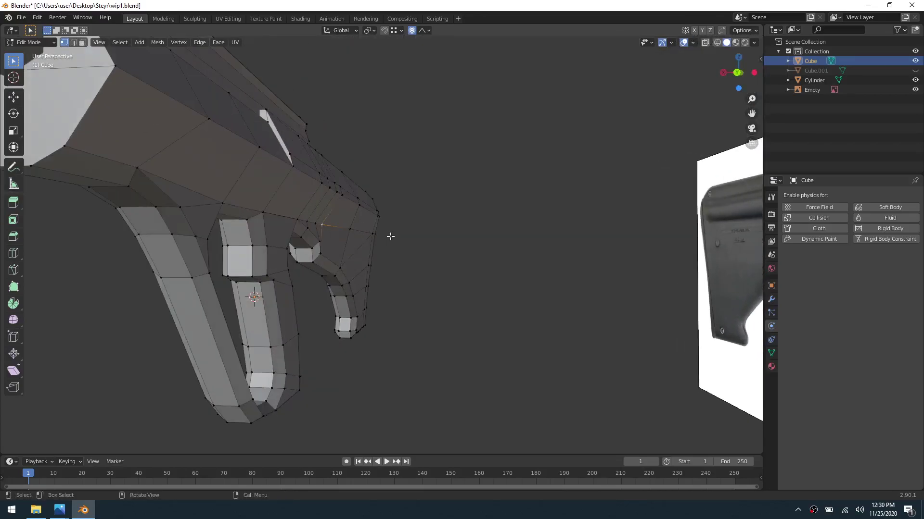
pyautogui.press('s')
pyautogui.press('x')
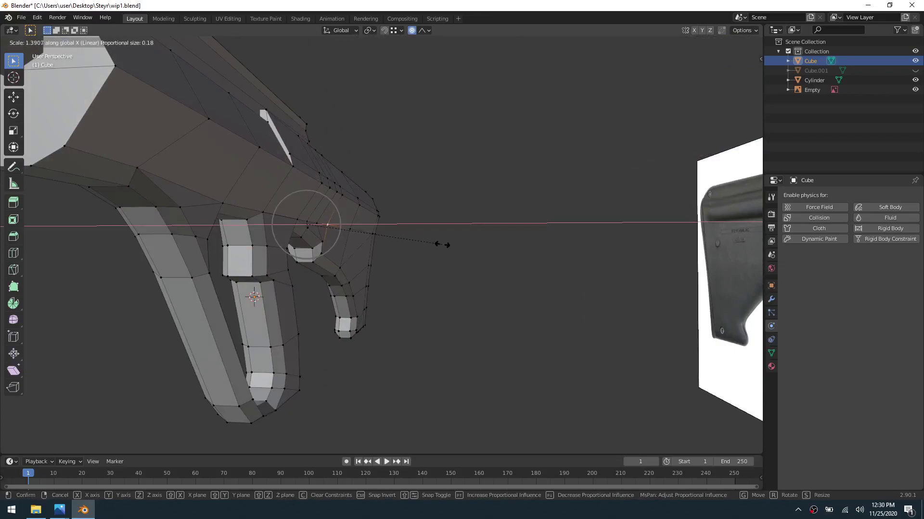
pyautogui.click(441, 244)
# Step: In Object Mode, reveal the hidden magazine and narrow it by scaling it 0.345 along X
pyautogui.hotkey('ctrl', 'Tab')
pyautogui.click(383, 250)
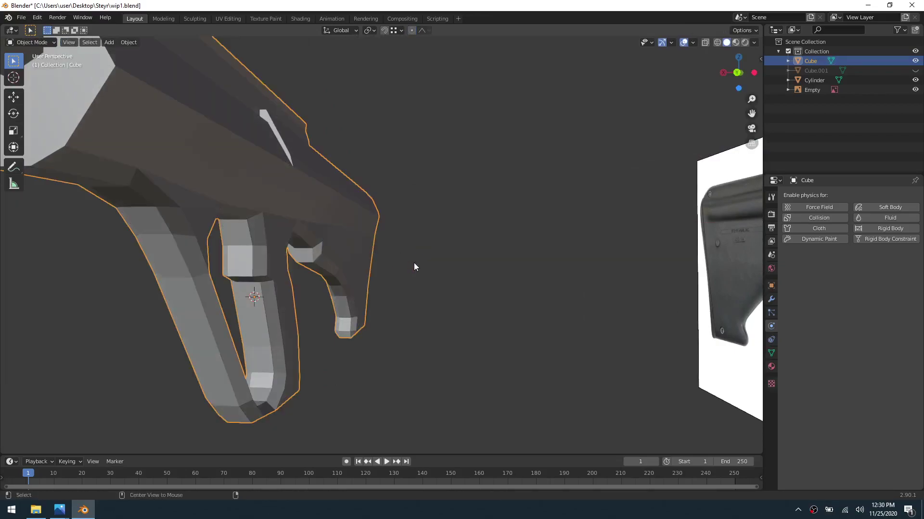
pyautogui.hotkey('alt', 'h')
pyautogui.click(383, 292)
pyautogui.click(352, 326)
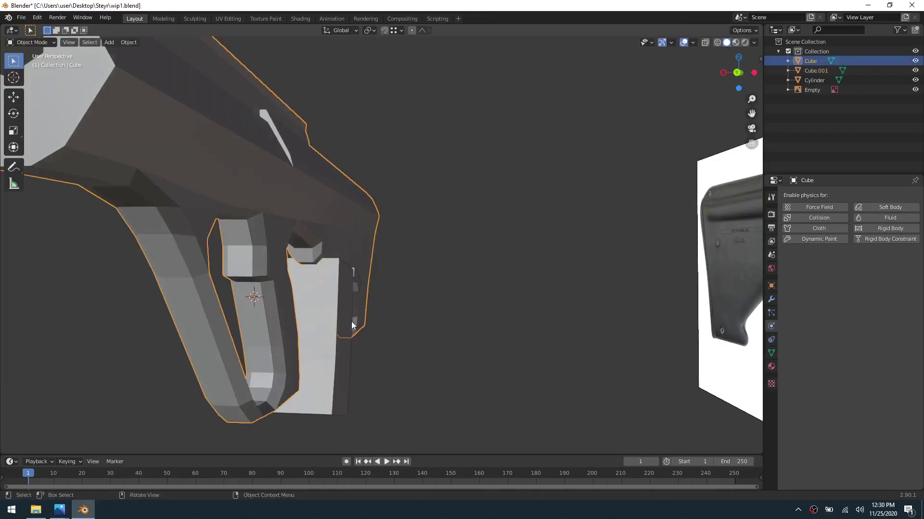
pyautogui.click(337, 361)
pyautogui.press('s')
pyautogui.press('x')
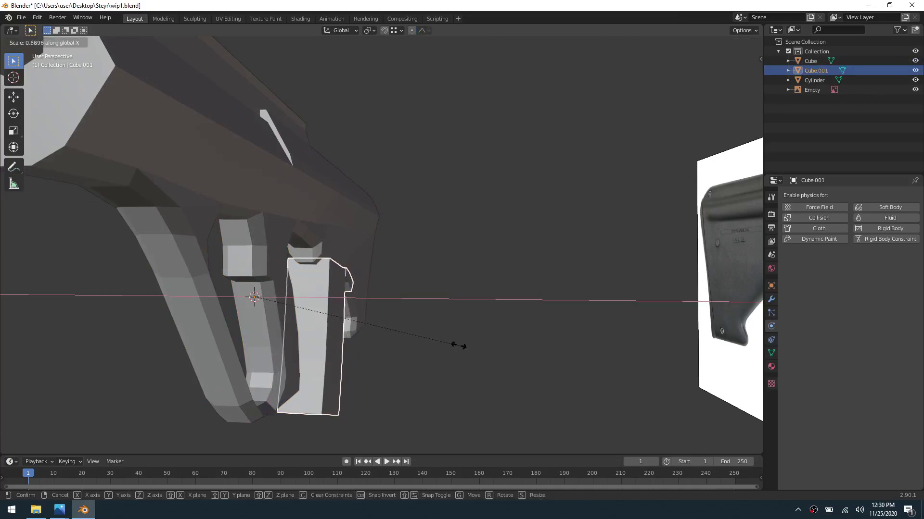
pyautogui.click(358, 326)
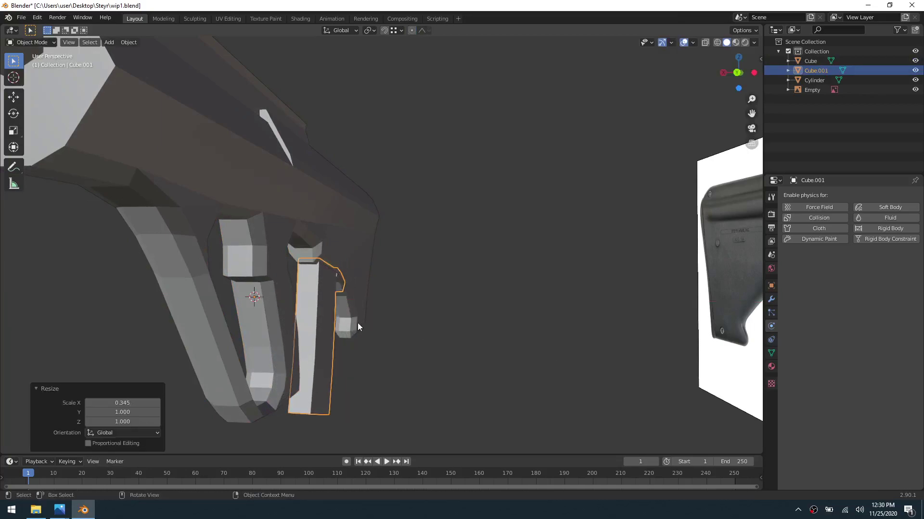
# Step: Return to editing the rifle body in right orthographic X-ray view, framed on the magazine opening
pyautogui.click(336, 243)
pyautogui.hotkey('ctrl', 'Tab')
pyautogui.click(382, 243)
pyautogui.moveTo(382, 243); pyautogui.dragTo(433, 308, button='middle')
pyautogui.hotkey('alt', 'z')
pyautogui.scroll(8, 370, 285)
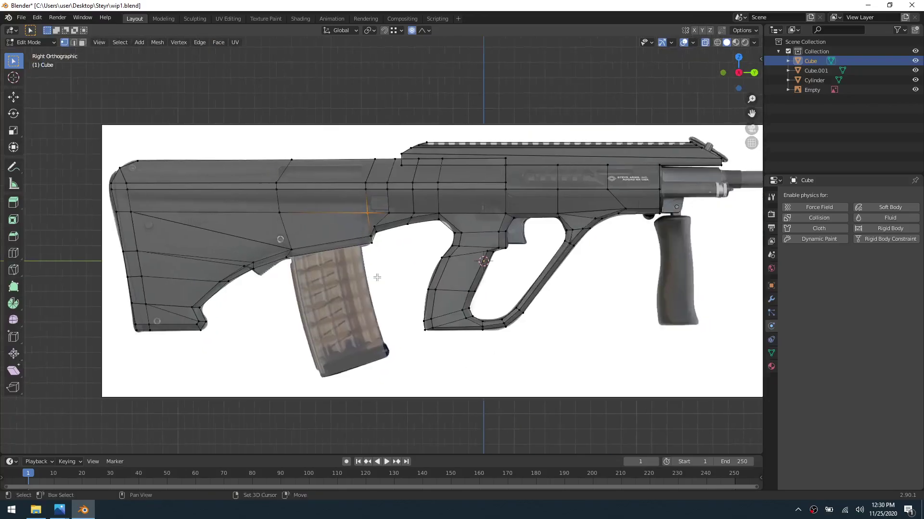
pyautogui.keyDown('shift'); pyautogui.moveTo(342, 268); pyautogui.dragTo(450, 267, button='middle'); pyautogui.keyUp('shift')
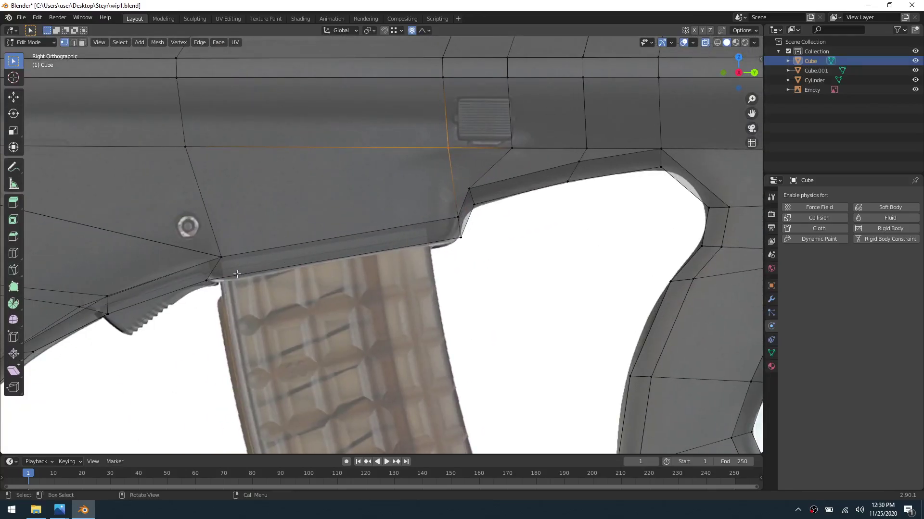
# Step: Turn off proportional editing and move the lower and upper vertices at the magazine opening's rear corner to fit the reference
pyautogui.keyDown('alt'); pyautogui.click(223, 273); pyautogui.keyUp('alt')
pyautogui.press('g')
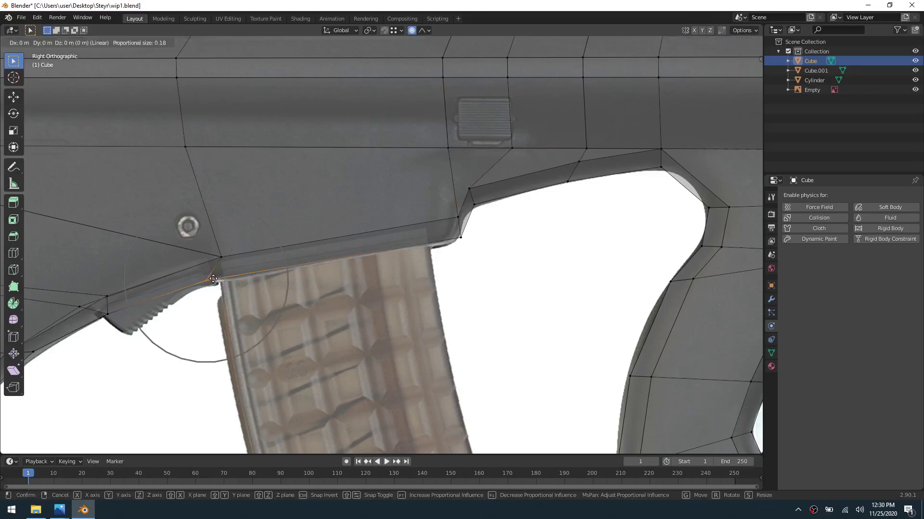
pyautogui.click(213, 278)
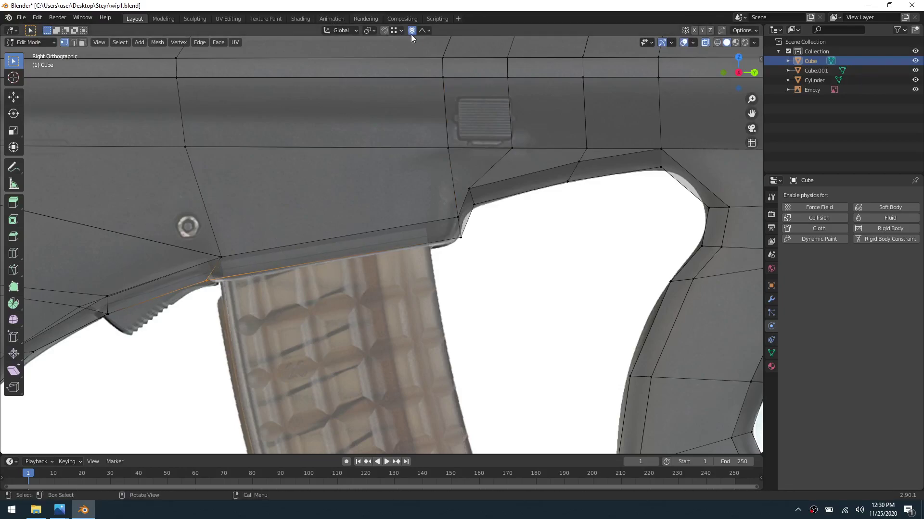
pyautogui.press('g')
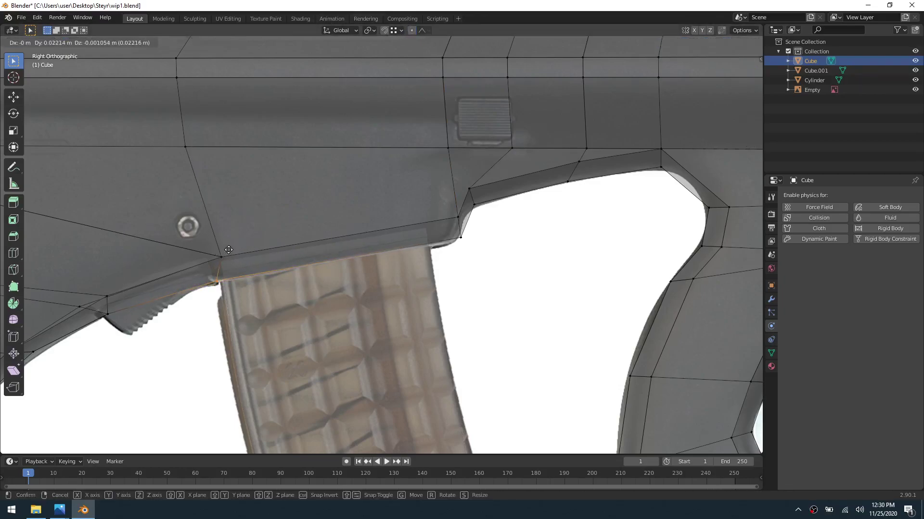
pyautogui.click(226, 250)
pyautogui.click(221, 252)
pyautogui.press('g')
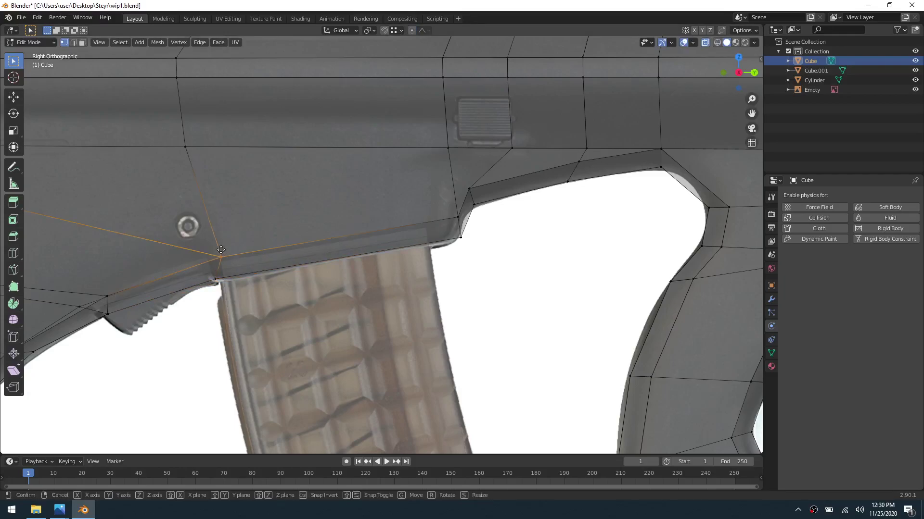
pyautogui.click(212, 251)
# Step: Select the underside faces of the magazine opening on both sides and extrude them about 0.013 m
pyautogui.moveTo(450, 252); pyautogui.dragTo(300, 250, button='middle')
pyautogui.press('2')
pyautogui.click(300, 244)
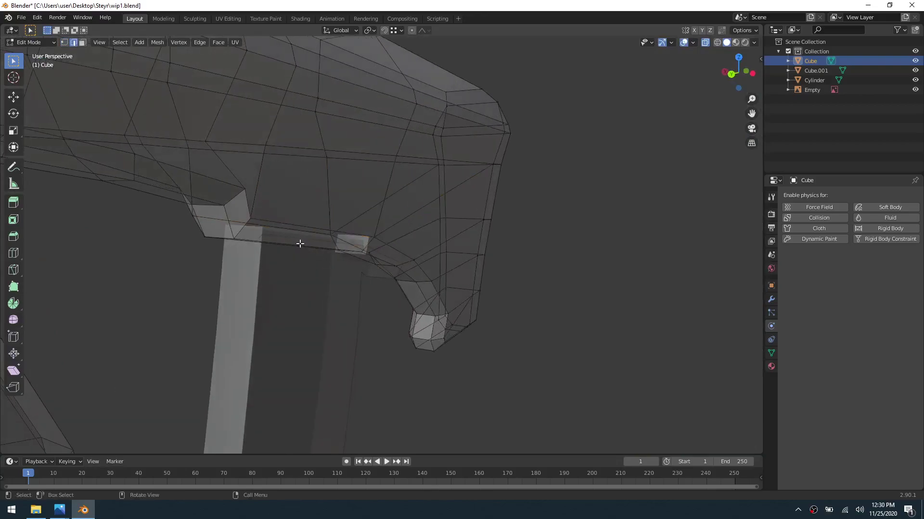
pyautogui.click(275, 234)
pyautogui.press('2')
pyautogui.click(313, 236)
pyautogui.press('3')
pyautogui.click(314, 236)
pyautogui.moveTo(283, 245); pyautogui.dragTo(303, 252, button='middle')
pyautogui.scroll(-2, 287, 239)
pyautogui.keyDown('ctrl'); pyautogui.click(320, 257); pyautogui.keyUp('ctrl')
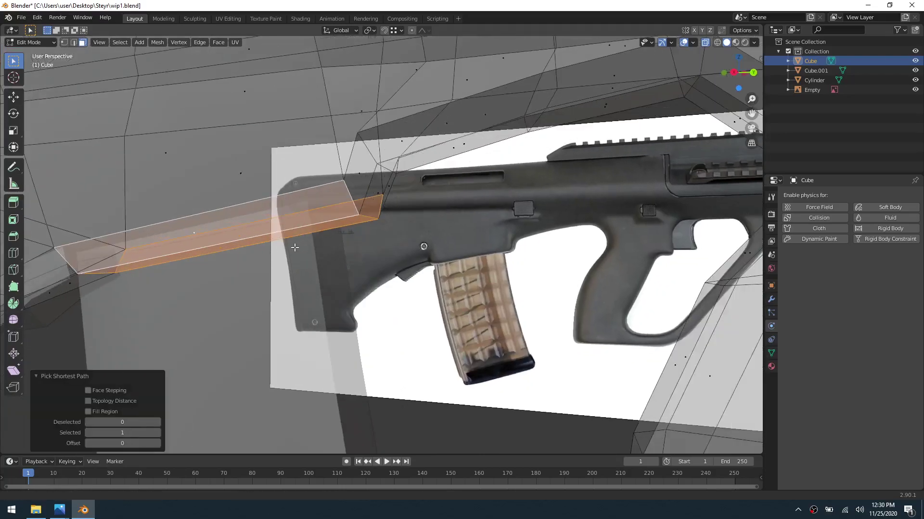
pyautogui.scroll(3, 362, 265)
pyautogui.moveTo(363, 265); pyautogui.dragTo(501, 273, button='middle')
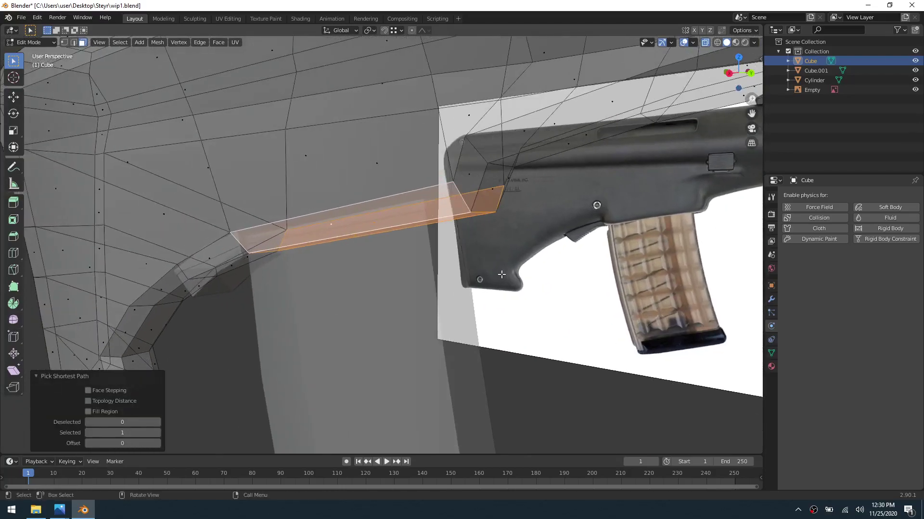
pyautogui.press('e')
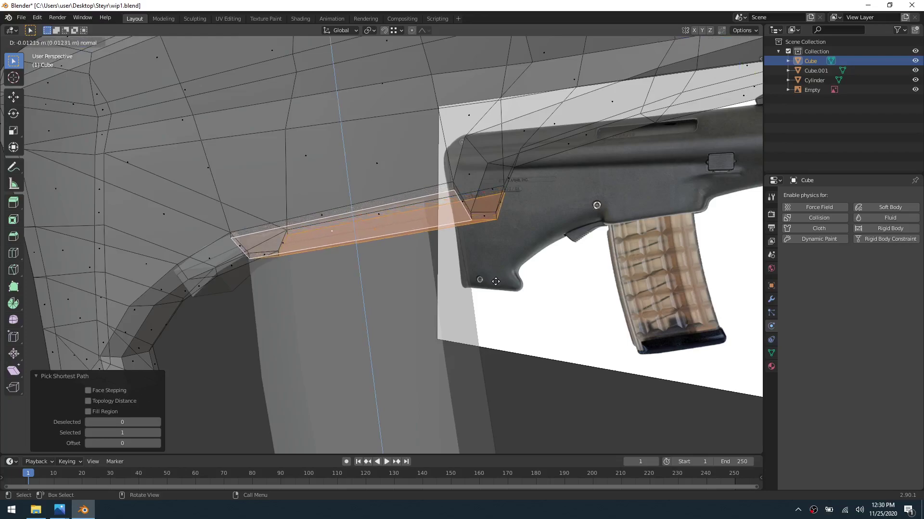
pyautogui.click(496, 283)
# Step: Lower the extruded underside faces of the magazine opening along the Z axis
pyautogui.press('s')
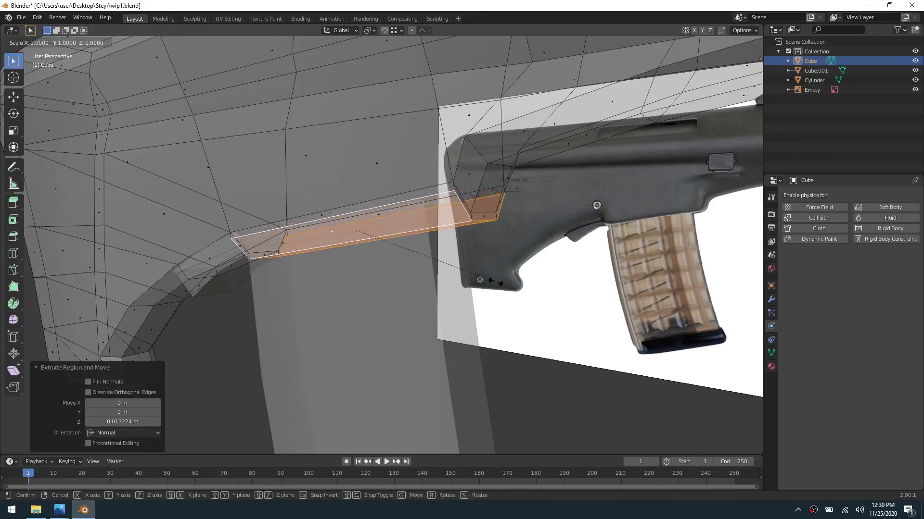
pyautogui.press('Escape')
pyautogui.press('g')
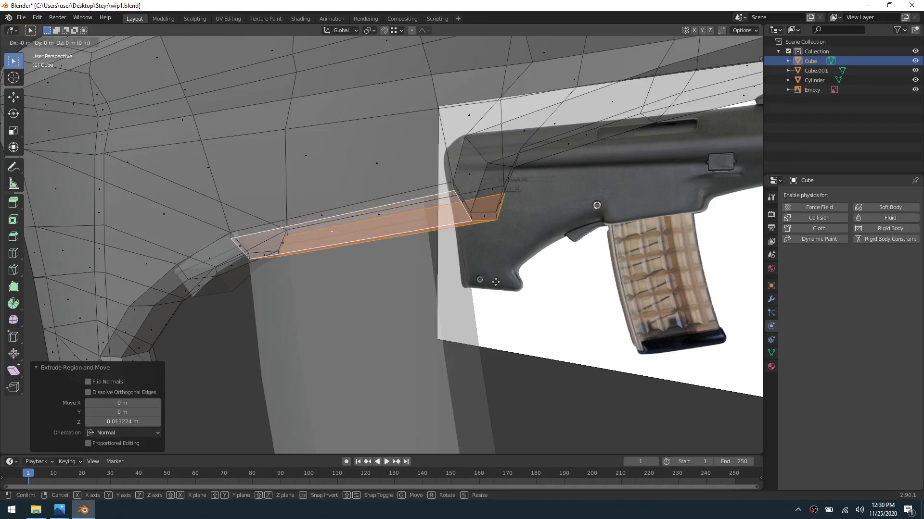
pyautogui.press('z')
pyautogui.click(496, 296)
# Step: Flatten the lower edges at the grip-side end of the magazine opening by scaling them to 0 along Z
pyautogui.press('2')
pyautogui.click(479, 237)
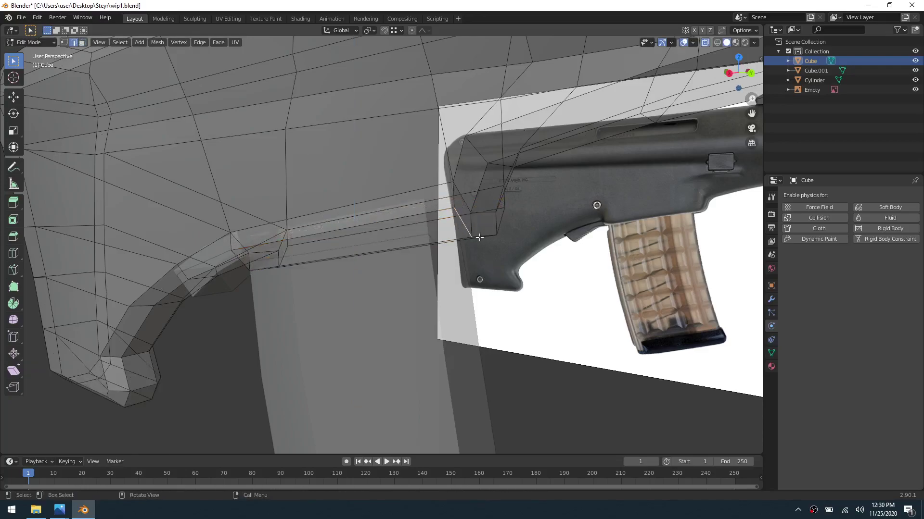
pyautogui.click(491, 237)
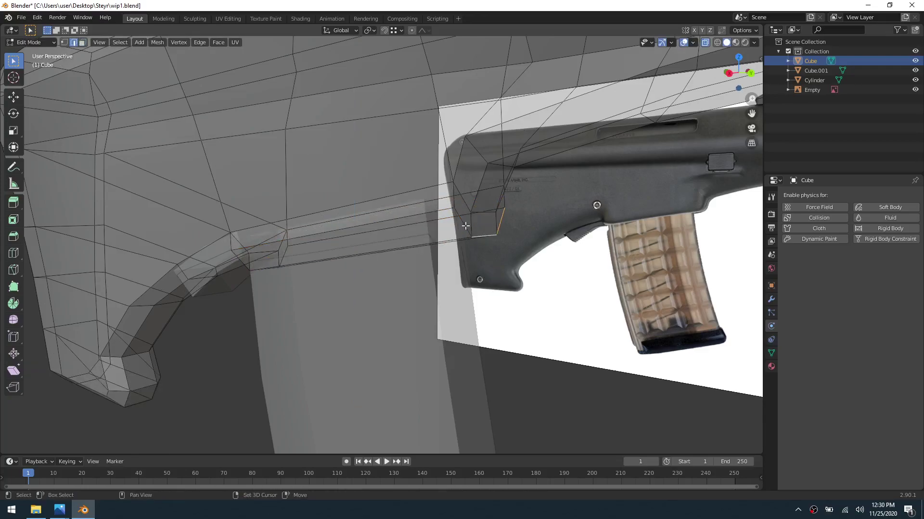
pyautogui.hotkey('alt', 'z')
pyautogui.moveTo(496, 247)
pyautogui.mouseDown(button='middle')
pyautogui.moveTo(482, 247)
pyautogui.moveTo(505, 252)
pyautogui.mouseUp(button='middle')
pyautogui.press('s')
pyautogui.press('z')
pyautogui.press('0')
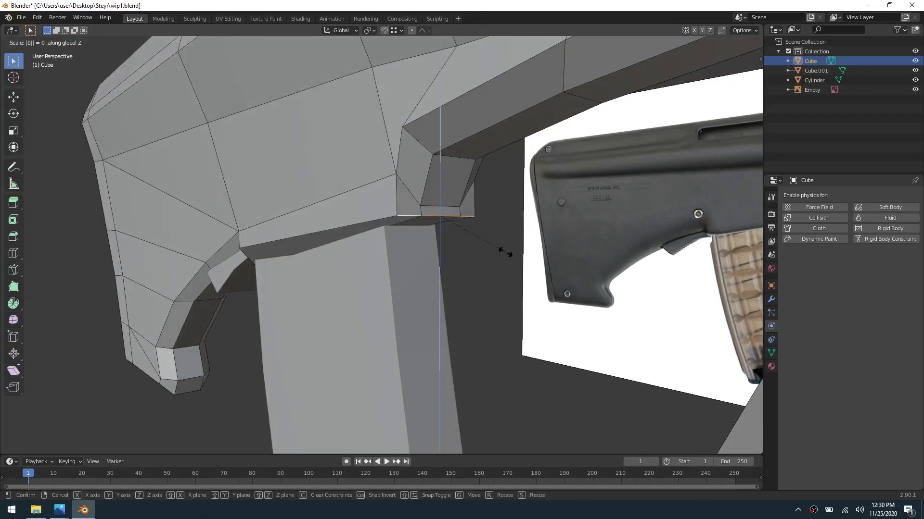
pyautogui.press('Return')
# Step: Flatten the lower edge at the stock-side end of the magazine opening by scaling it to 0 along Z
pyautogui.moveTo(317, 258); pyautogui.dragTo(392, 232, button='middle')
pyautogui.click(332, 234)
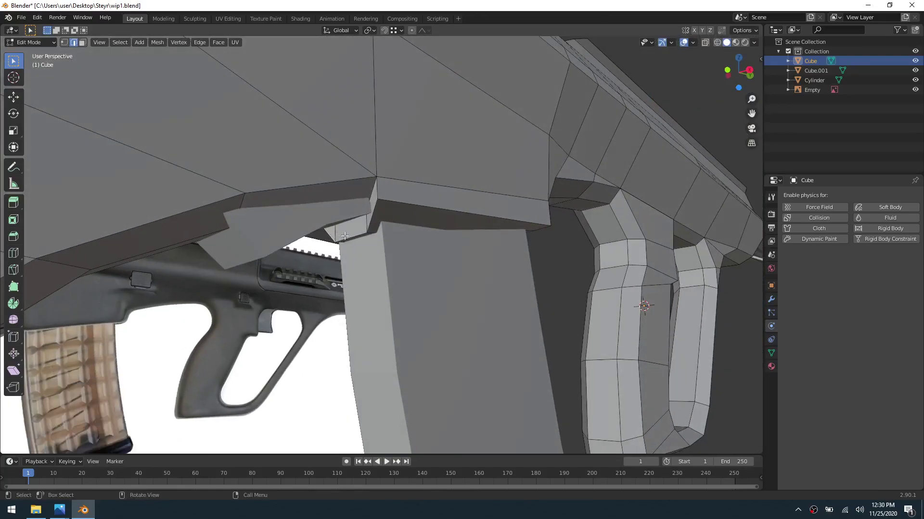
pyautogui.press('s')
pyautogui.press('z')
pyautogui.press('0')
pyautogui.press('Return')
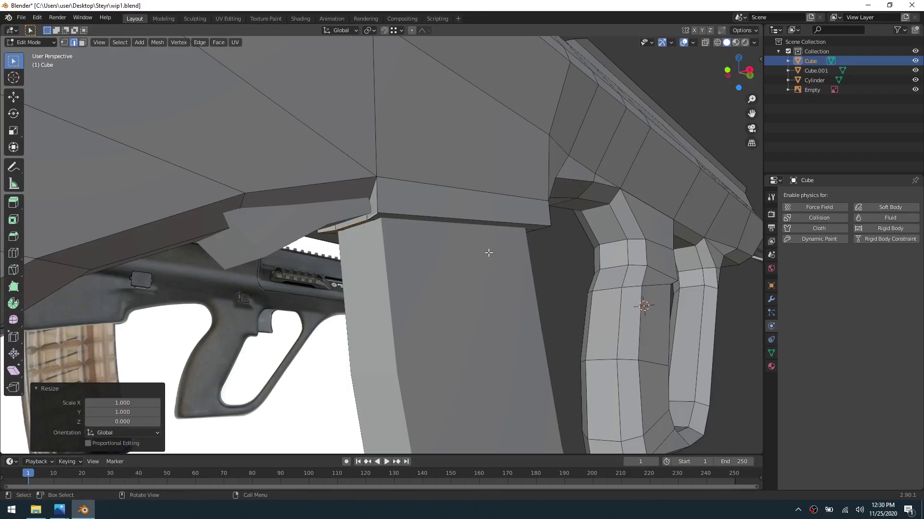
# Step: In right orthographic X-ray view, move the bottom faces of the magazine opening along Z to fit the reference
pyautogui.moveTo(486, 264); pyautogui.dragTo(419, 281, button='middle')
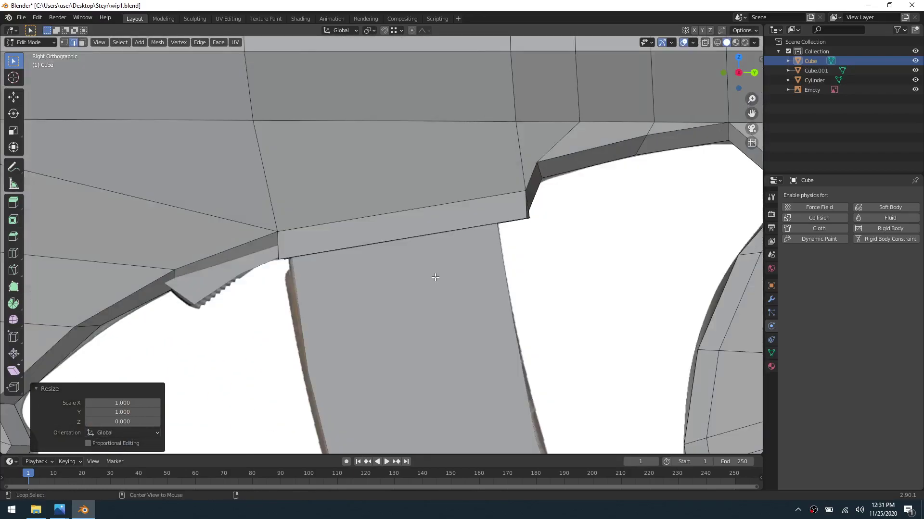
pyautogui.hotkey('alt', 'z')
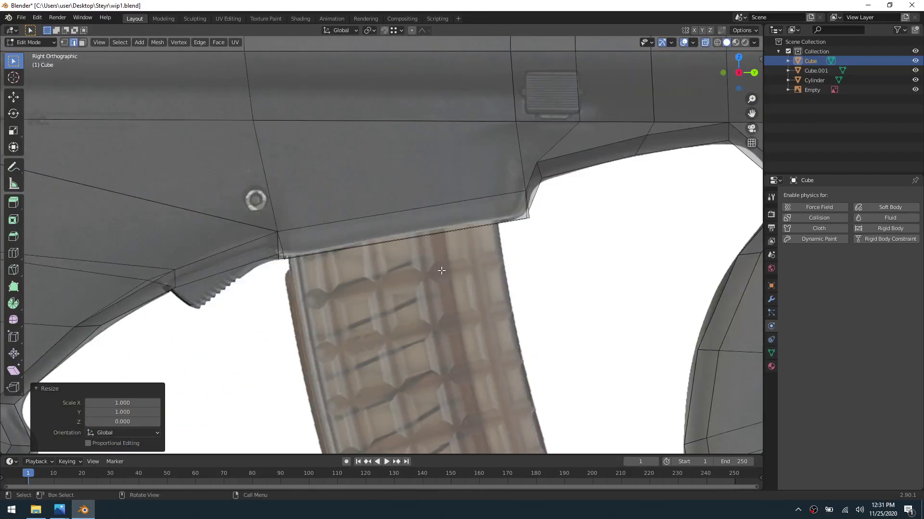
pyautogui.press('3')
pyautogui.press('b')
pyautogui.moveTo(428, 232); pyautogui.dragTo(431, 236)
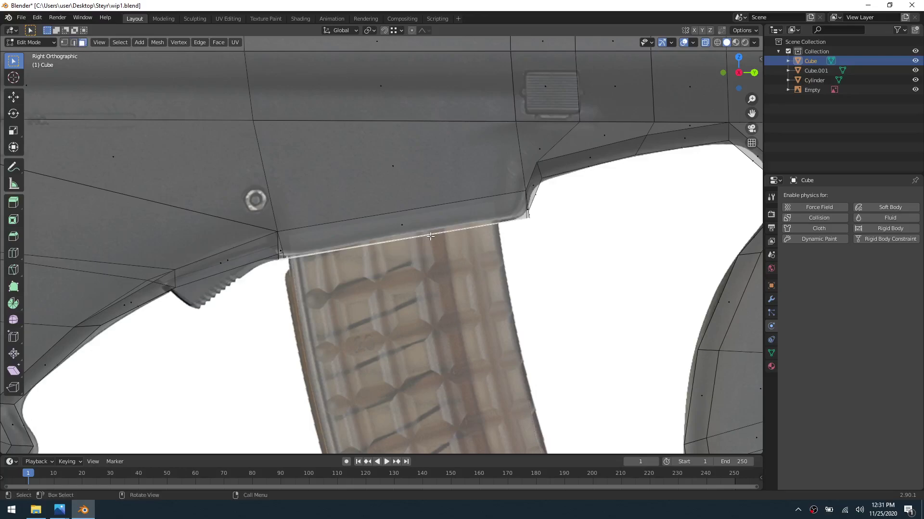
pyautogui.moveTo(453, 251); pyautogui.dragTo(480, 249, button='middle')
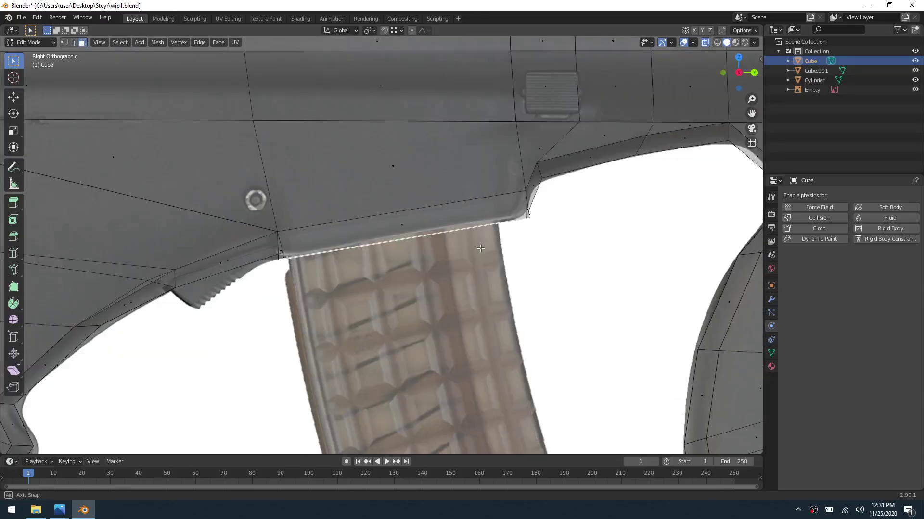
pyautogui.press('g')
pyautogui.press('z')
pyautogui.click(486, 246)
# Step: Adjust the lower vertices at the magazine opening's grip-side corner along Z to match the reference
pyautogui.press('1')
pyautogui.click(534, 216)
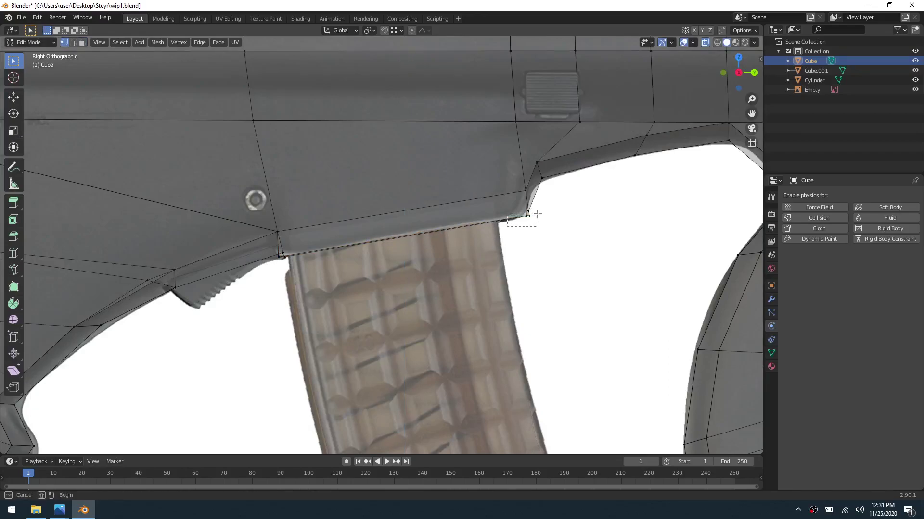
pyautogui.press('g')
pyautogui.press('z')
pyautogui.click(541, 213)
# Step: Edge-slide the inner edge on the opening's grip-side wall down onto the bottom edge with a factor of 1.0
pyautogui.hotkey('ctrl', 'Tab')
pyautogui.click(466, 208)
pyautogui.scroll(-1, 468, 201)
pyautogui.hotkey('ctrl', 'Tab')
pyautogui.click(554, 173)
pyautogui.moveTo(519, 192); pyautogui.dragTo(445, 249, button='middle')
pyautogui.hotkey('alt', 'z')
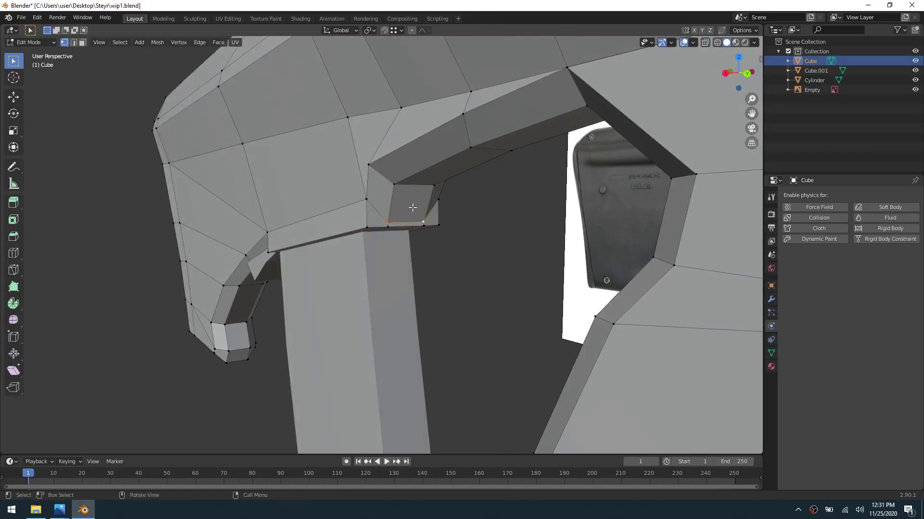
pyautogui.press('g')
pyautogui.press('g')
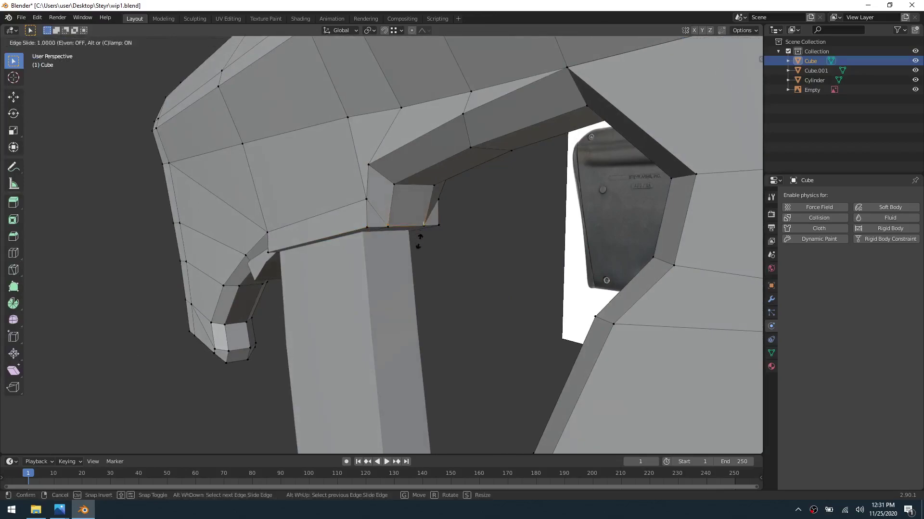
pyautogui.click(419, 251)
# Step: In Object Mode, hide the magazine and return to editing the rifle body at the opening's stock-side end
pyautogui.moveTo(418, 249); pyautogui.dragTo(452, 232, button='middle')
pyautogui.hotkey('ctrl', 'Tab')
pyautogui.click(330, 219)
pyautogui.click(330, 219)
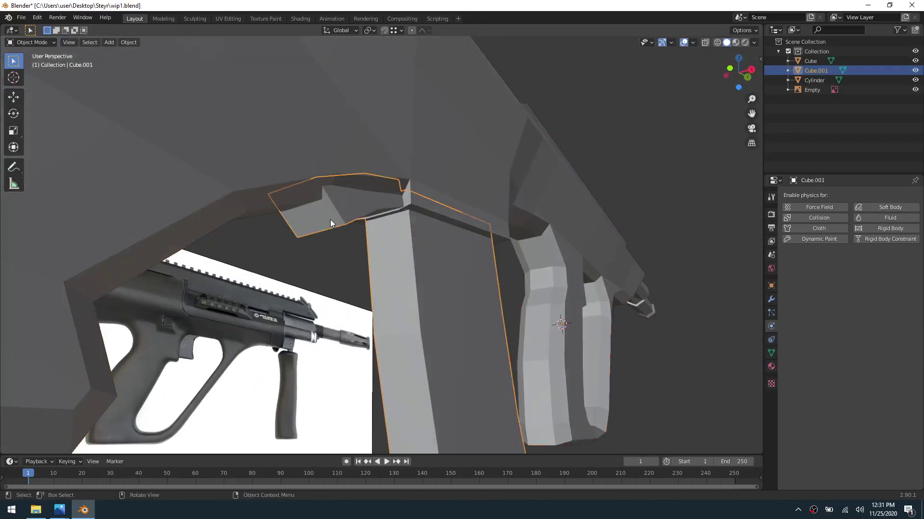
pyautogui.press('h')
pyautogui.click(354, 206)
pyautogui.hotkey('ctrl', 'Tab')
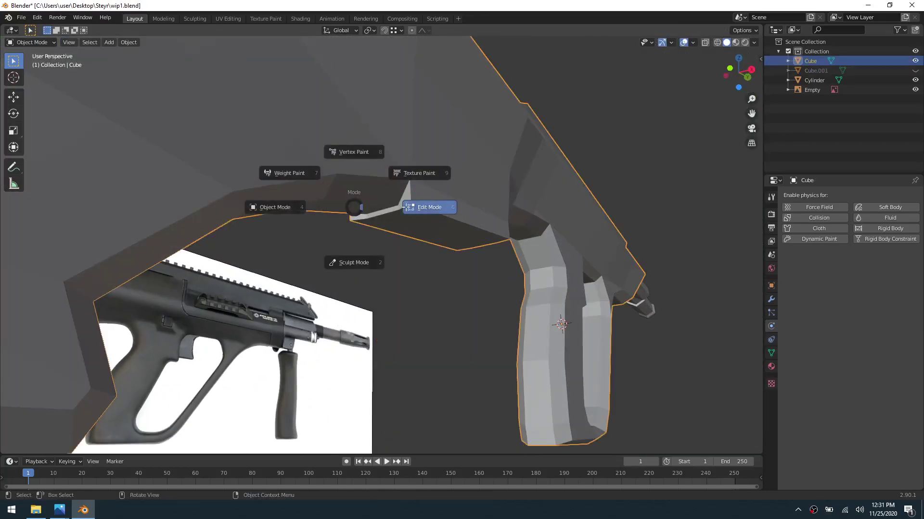
pyautogui.click(370, 212)
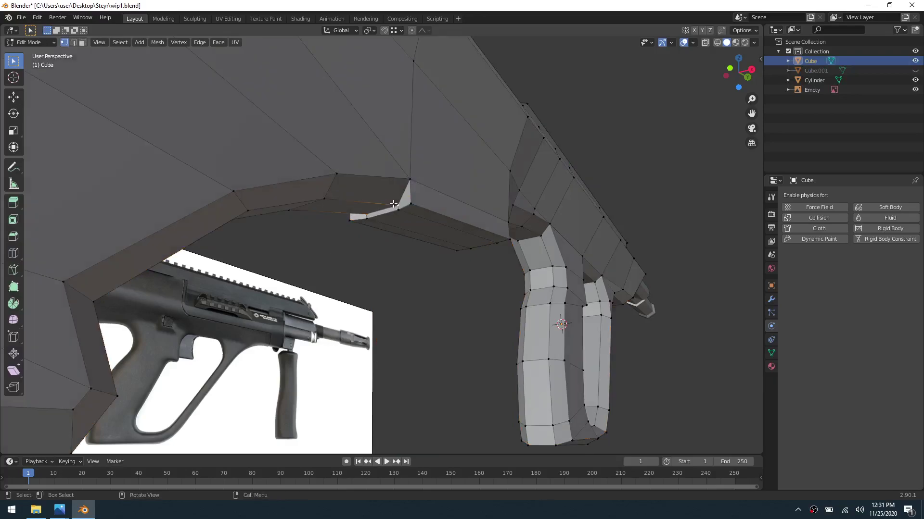
# Step: Edge-slide the inner edge on the opening's stock-side wall fully to its end with a factor of 1.0
pyautogui.press('g')
pyautogui.press('g')
pyautogui.click(438, 130)
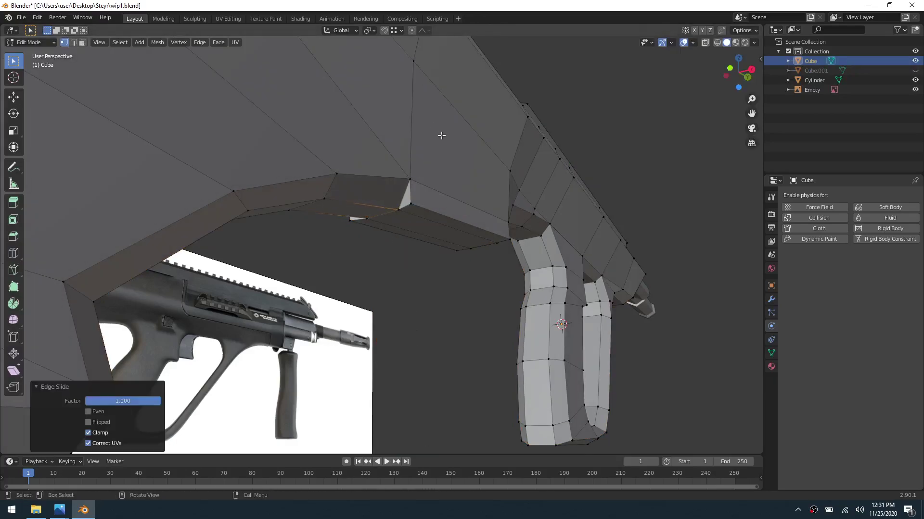
pyautogui.press('2')
# Step: Merge all of the rifle body's vertices by distance, working in right orthographic X-ray view
pyautogui.moveTo(427, 204); pyautogui.dragTo(558, 235, button='middle')
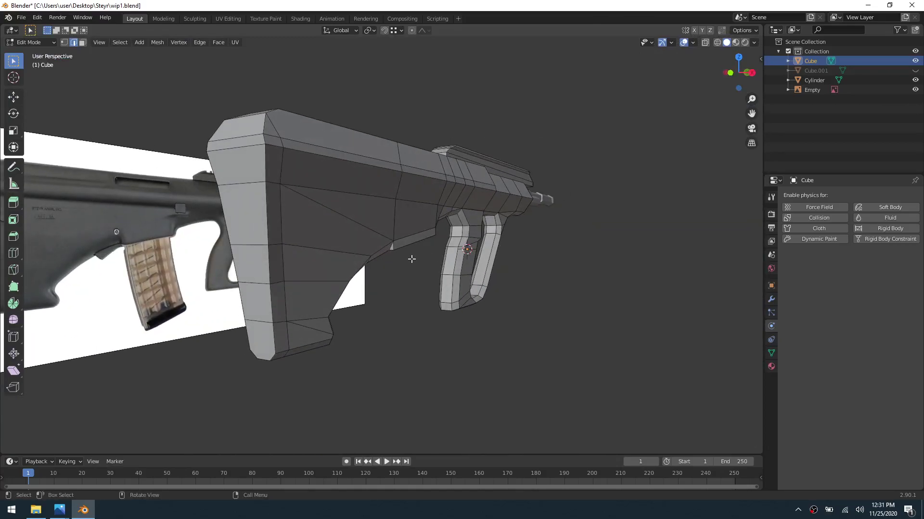
pyautogui.moveTo(383, 247); pyautogui.dragTo(350, 246, button='middle')
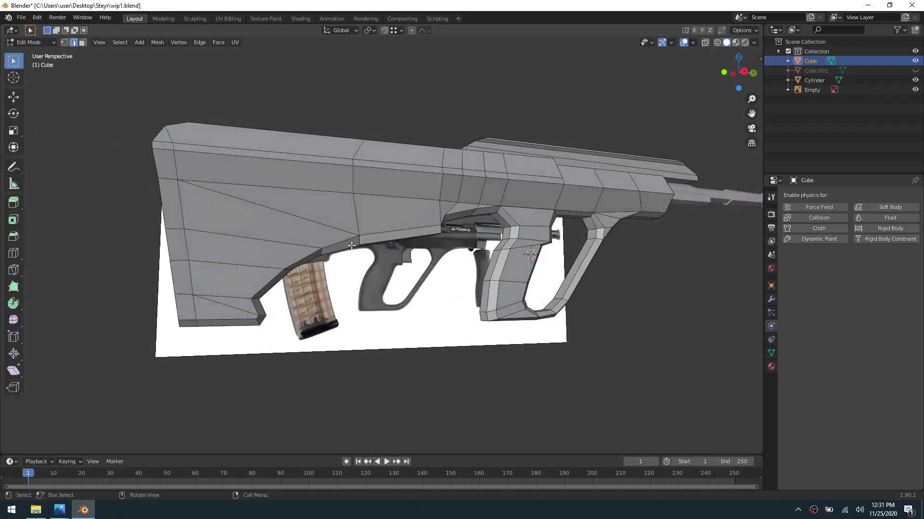
pyautogui.press('KP_3')
pyautogui.press('z')
pyautogui.hotkey('alt', 'z')
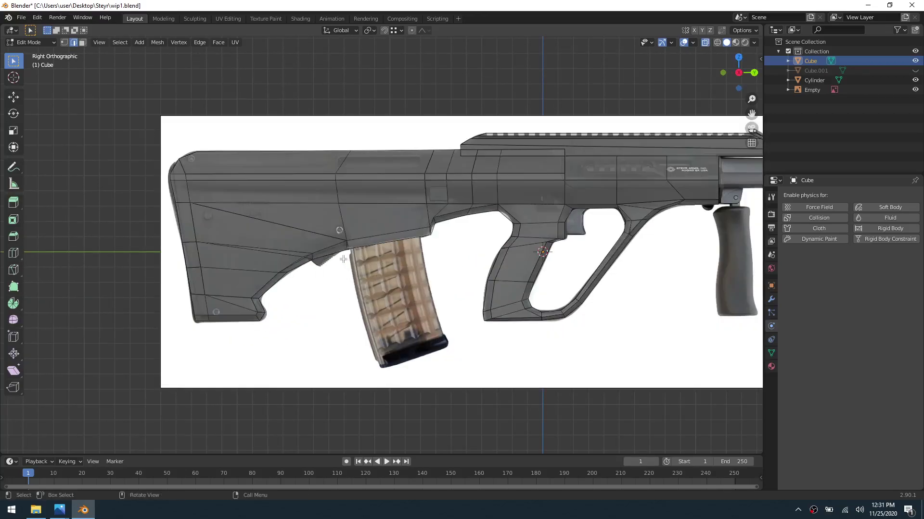
pyautogui.scroll(2, 385, 250)
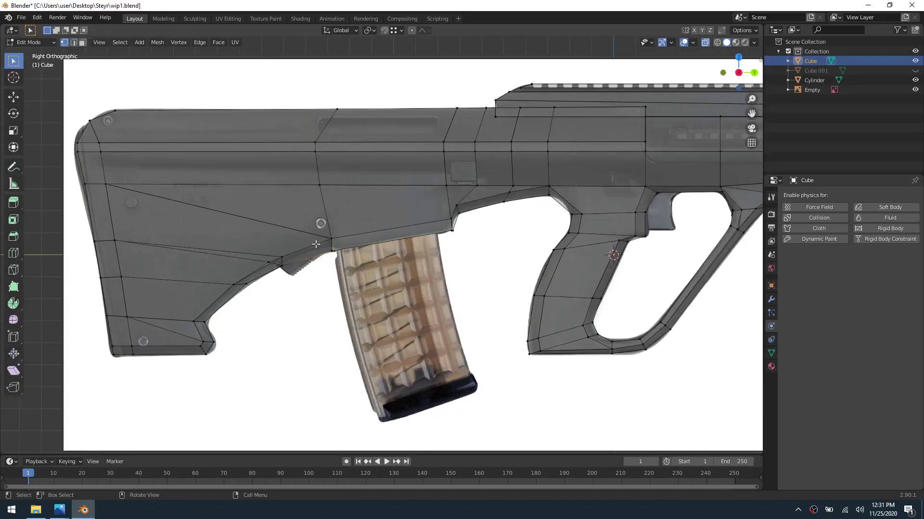
pyautogui.press('a')
pyautogui.press('m')
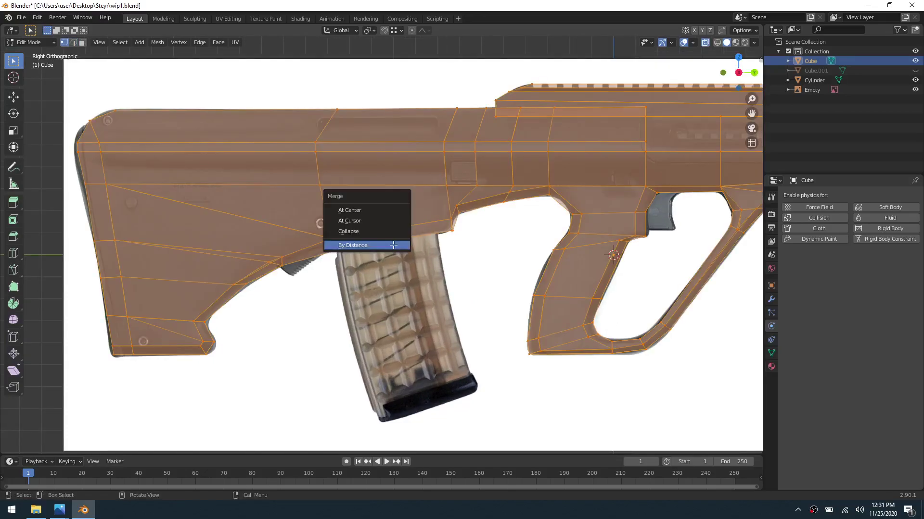
pyautogui.click(393, 245)
pyautogui.hotkey('alt', 'a')
# Step: Raise the upper vertices at the magazine opening's stock-side and grip-side corners to make the lip taller
pyautogui.scroll(4, 174, 356)
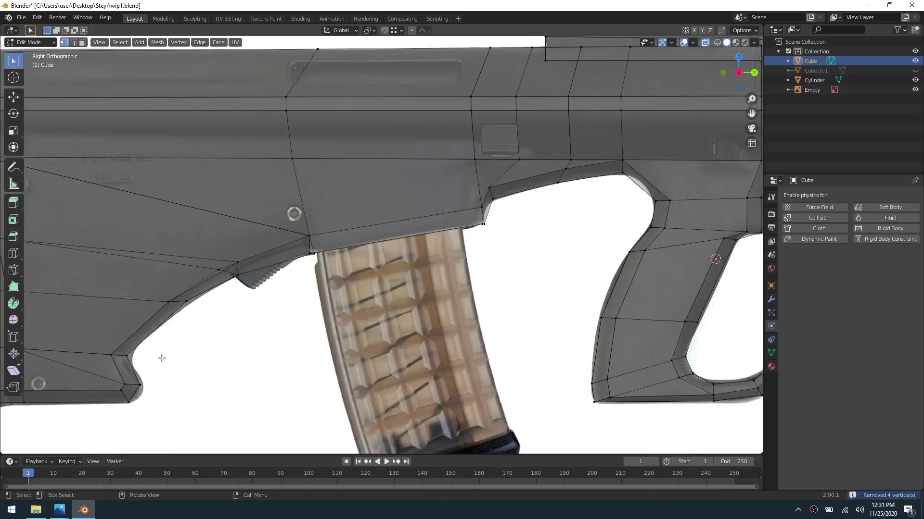
pyautogui.click(354, 230)
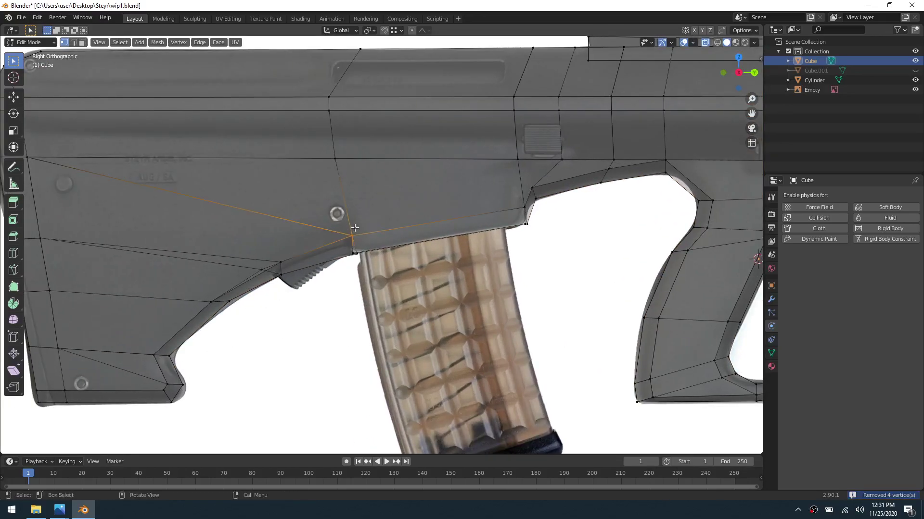
pyautogui.press('g')
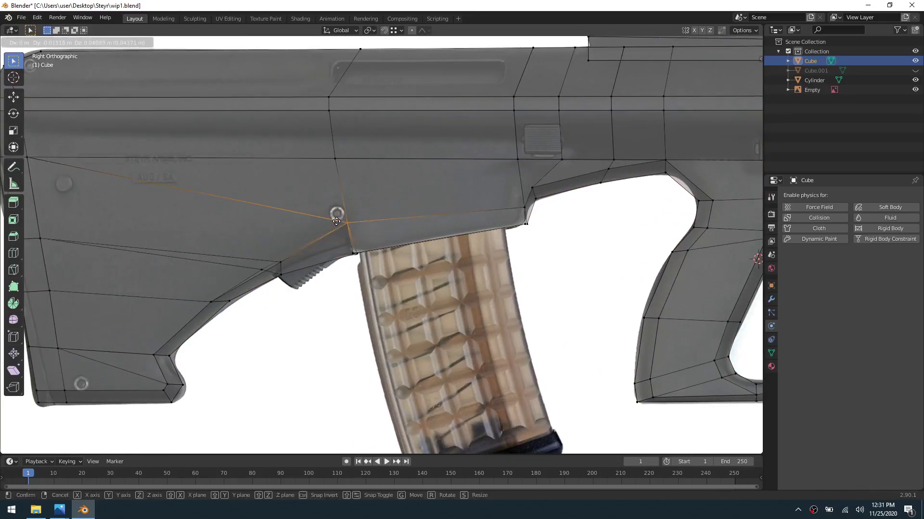
pyautogui.click(338, 222)
pyautogui.moveTo(529, 202); pyautogui.dragTo(532, 199)
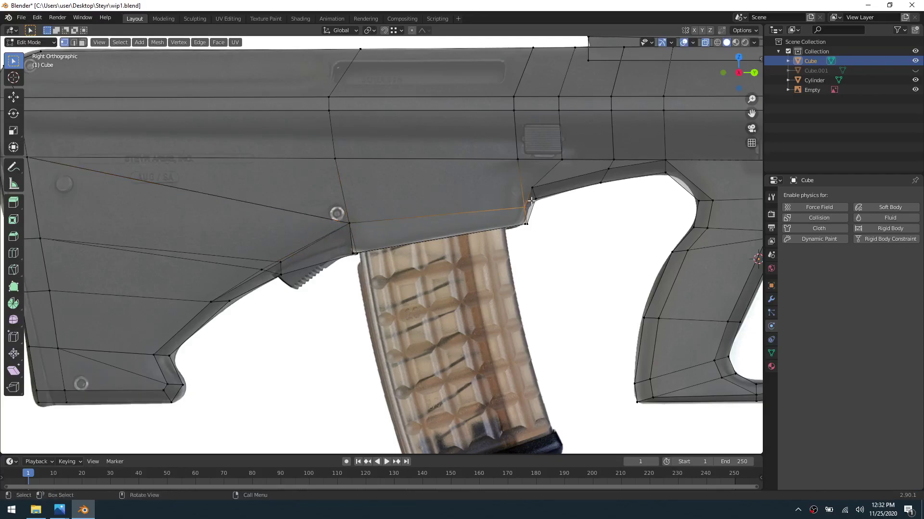
pyautogui.press('g')
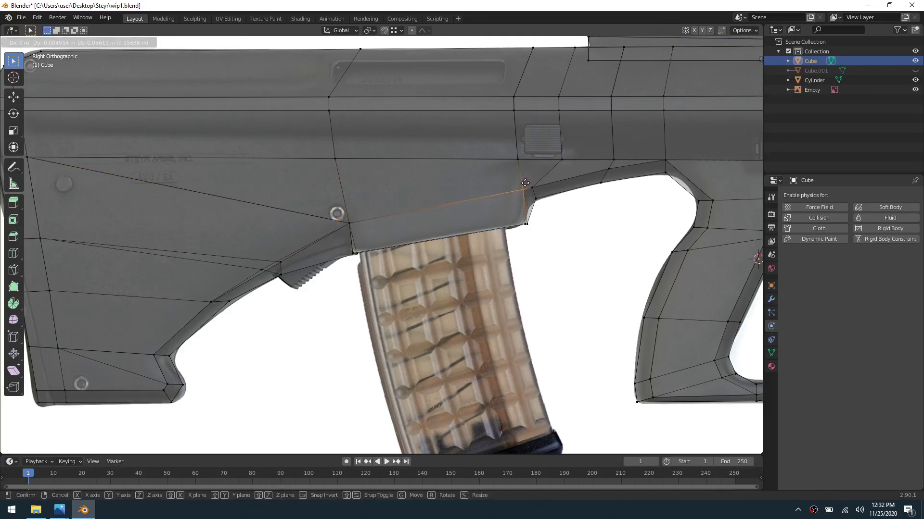
pyautogui.click(525, 183)
# Step: Move the lower vertices at the magazine opening's grip-side corner along Y toward the stock
pyautogui.moveTo(521, 231); pyautogui.dragTo(536, 218)
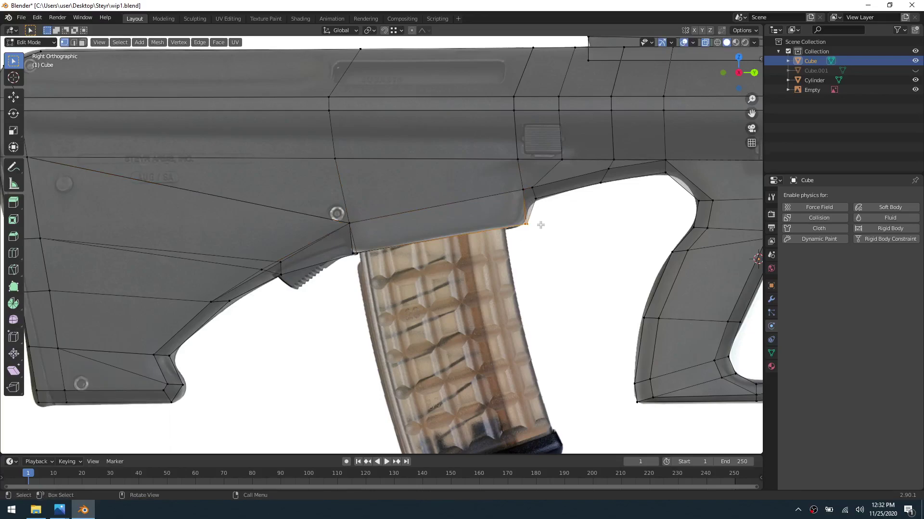
pyautogui.press('g')
pyautogui.press('Escape')
pyautogui.press('g')
pyautogui.press('y')
pyautogui.click(537, 227)
# Step: Shift the vertices just above the opening's grip-side lower corner along Y to follow the reference curve
pyautogui.click(536, 198)
pyautogui.press('g')
pyautogui.press('y')
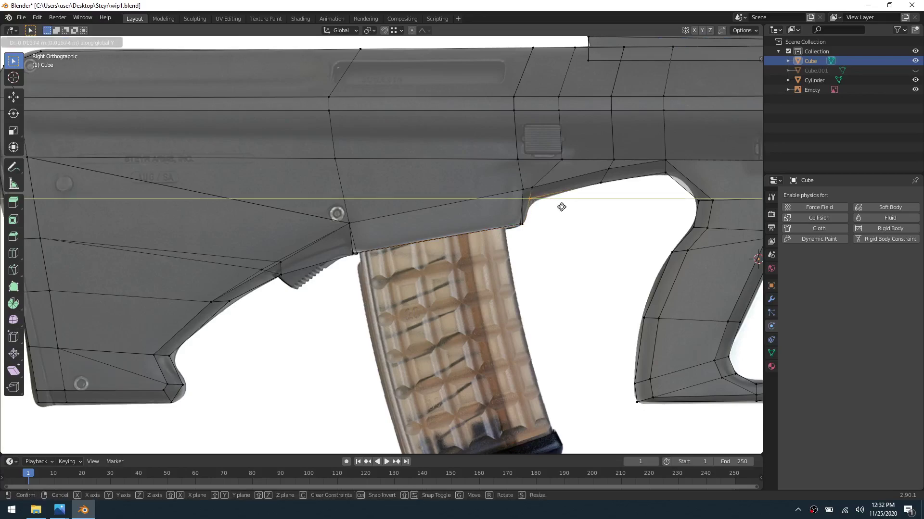
pyautogui.click(562, 207)
pyautogui.moveTo(307, 284); pyautogui.dragTo(376, 252, button='middle')
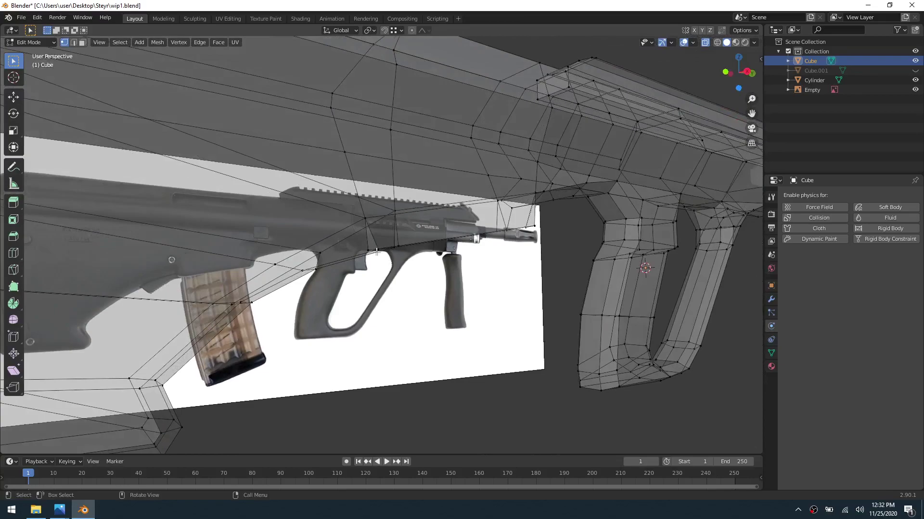
# Step: Raise the vertices at the magazine opening's stock-side lower corner about 0.032 m along Z, then shift them slightly toward the stock and down
pyautogui.press('KP_3')
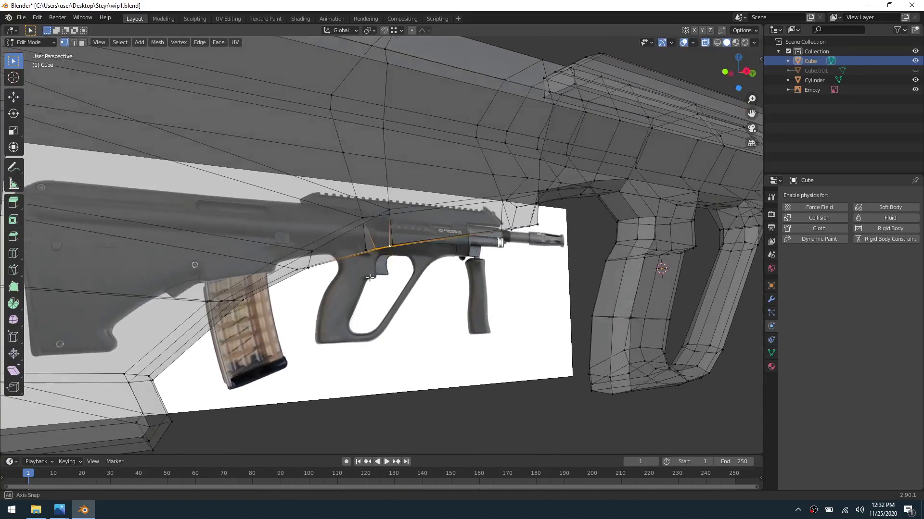
pyautogui.scroll(5, 356, 273)
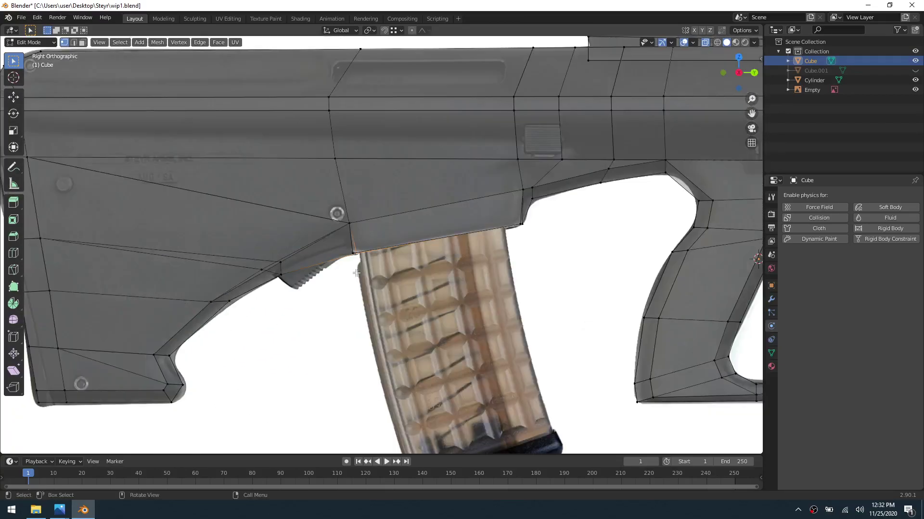
pyautogui.press('g')
pyautogui.press('z')
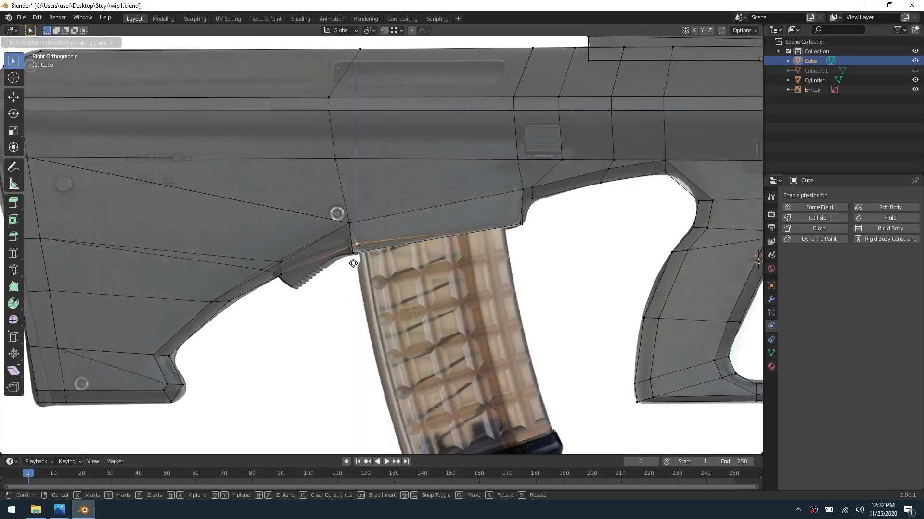
pyautogui.click(353, 263)
pyautogui.press('g')
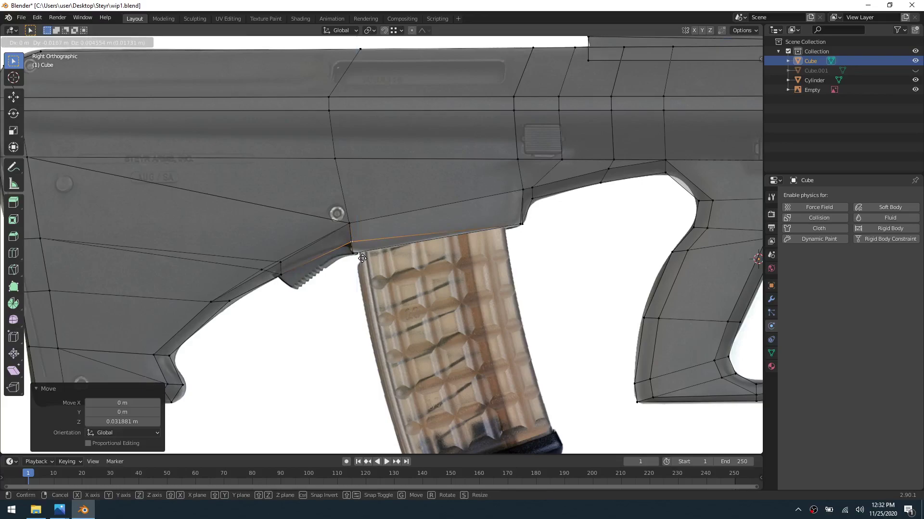
pyautogui.click(363, 263)
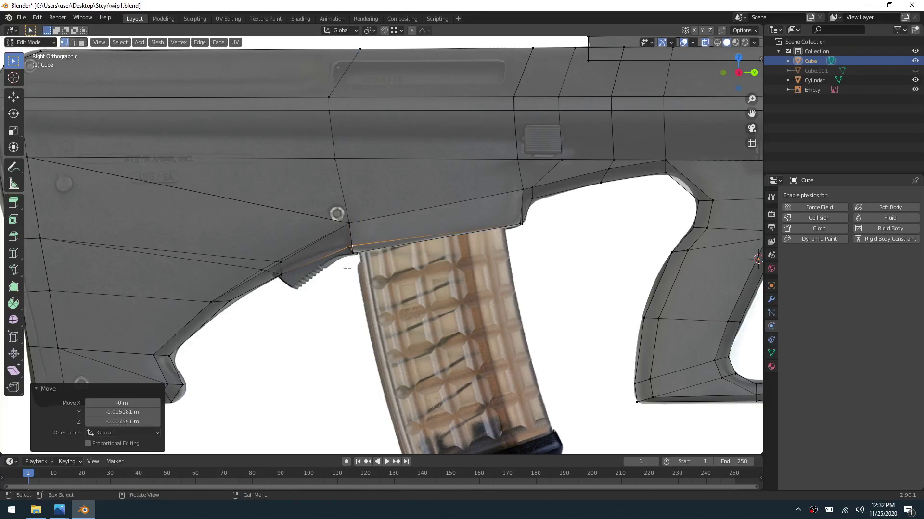
# Step: Adjust the lower vertices on the stock's underside curve beside the magazine opening to follow the reference outline
pyautogui.click(278, 277)
pyautogui.press('g')
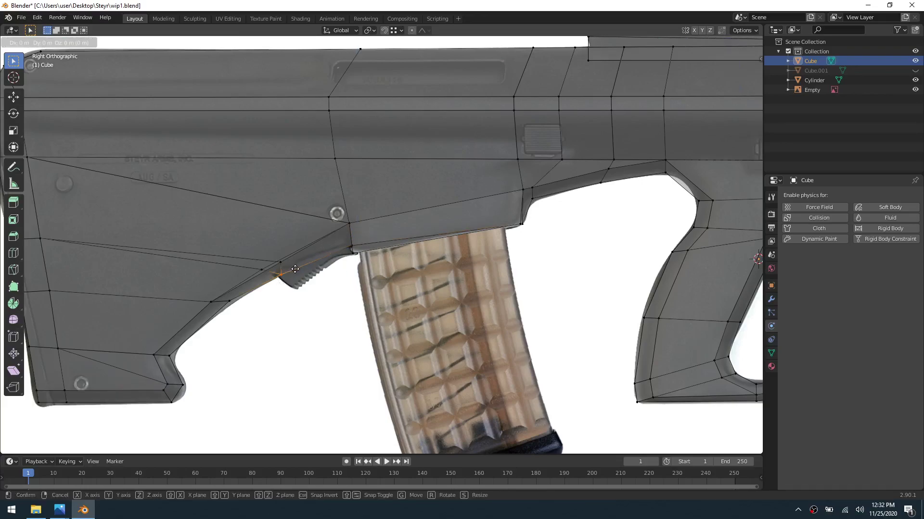
pyautogui.click(278, 266)
pyautogui.click(279, 267)
# Step: Show the vertex coordinates and select the two opposite upper vertices on the stock's underside curve nearest the magazine opening
pyautogui.moveTo(278, 267); pyautogui.dragTo(443, 280, button='middle')
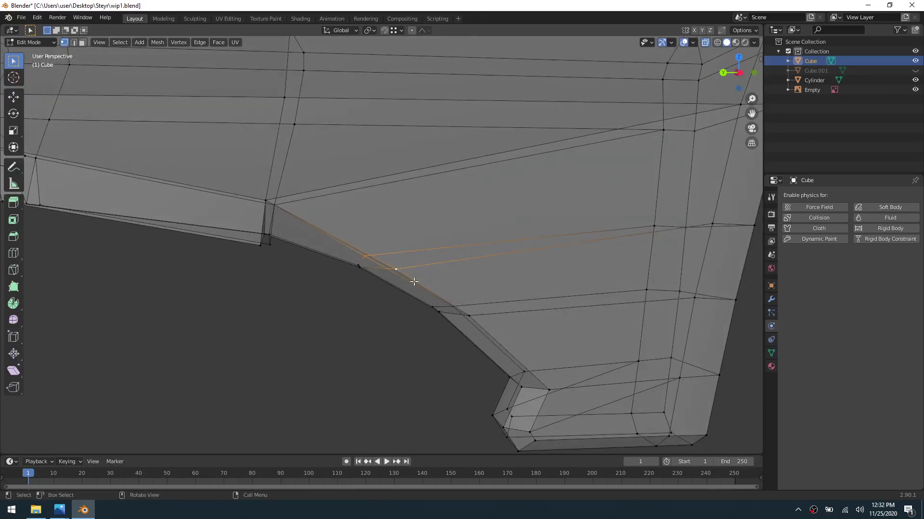
pyautogui.moveTo(395, 271); pyautogui.dragTo(582, 236, button='middle')
pyautogui.press('n')
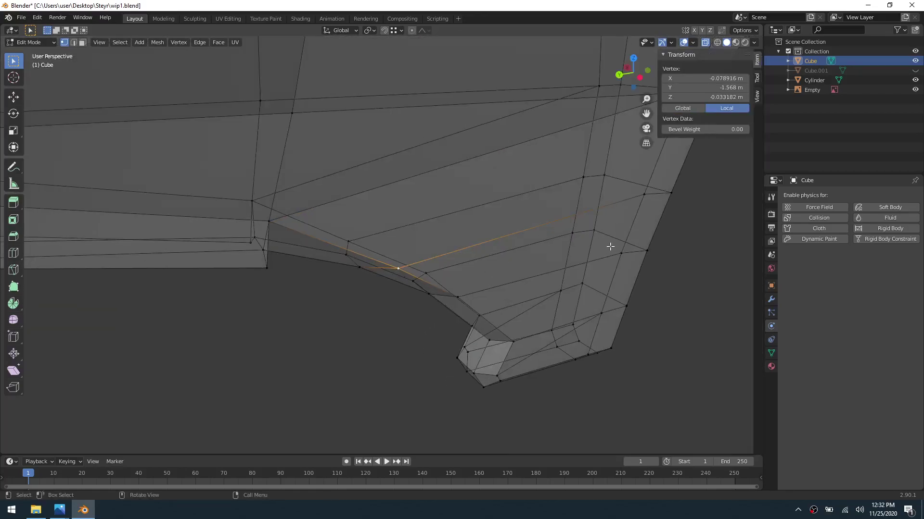
pyautogui.moveTo(423, 250); pyautogui.dragTo(408, 224, button='middle')
pyautogui.click(363, 255)
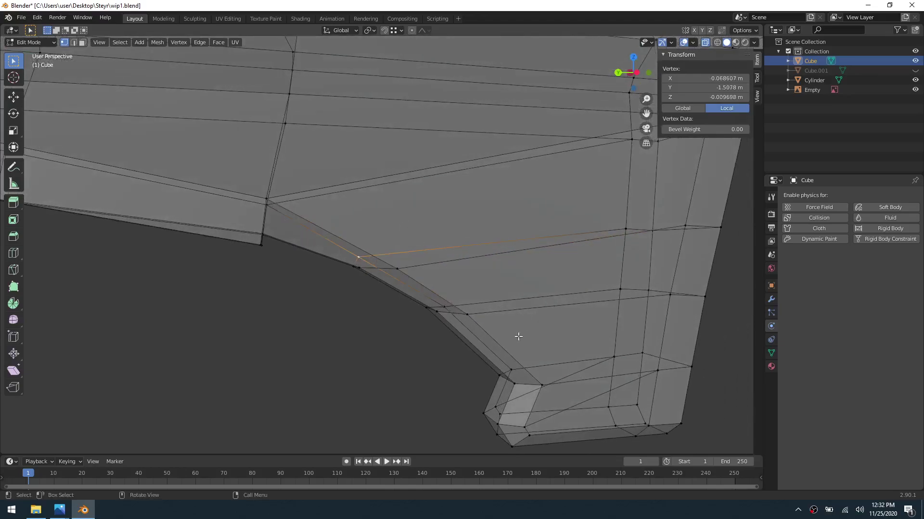
pyautogui.keyDown('shift'); pyautogui.click(400, 270); pyautogui.keyUp('shift')
# Step: Try to align the selected vertex pair by scaling it to 0 along X and along Z
pyautogui.write('sx')
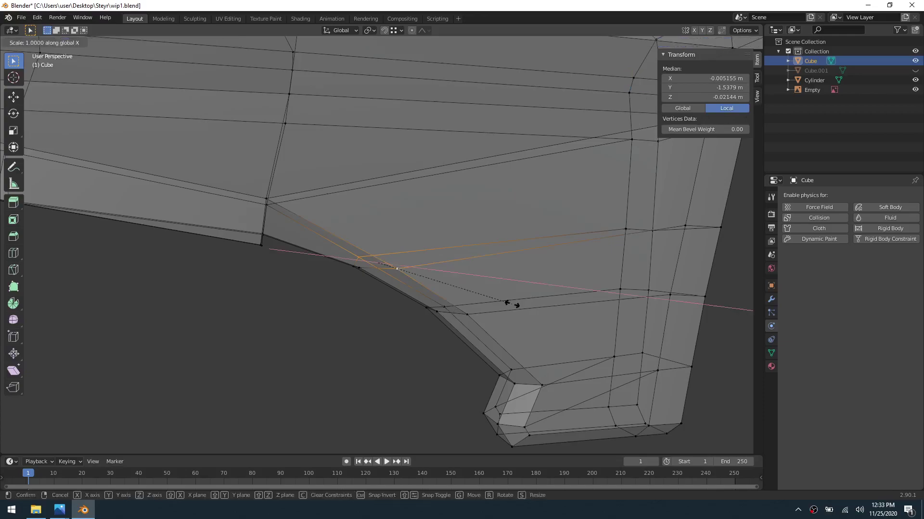
pyautogui.write('0')
pyautogui.press('Return')
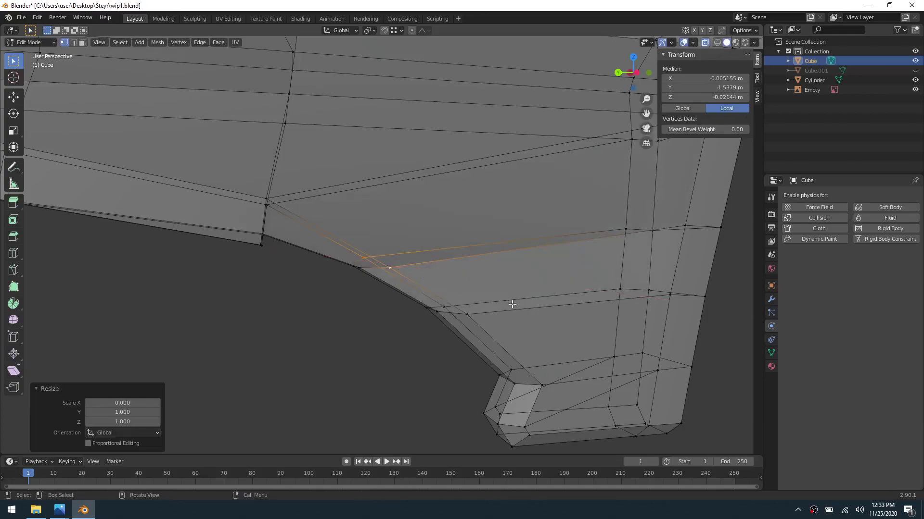
pyautogui.write('sz0')
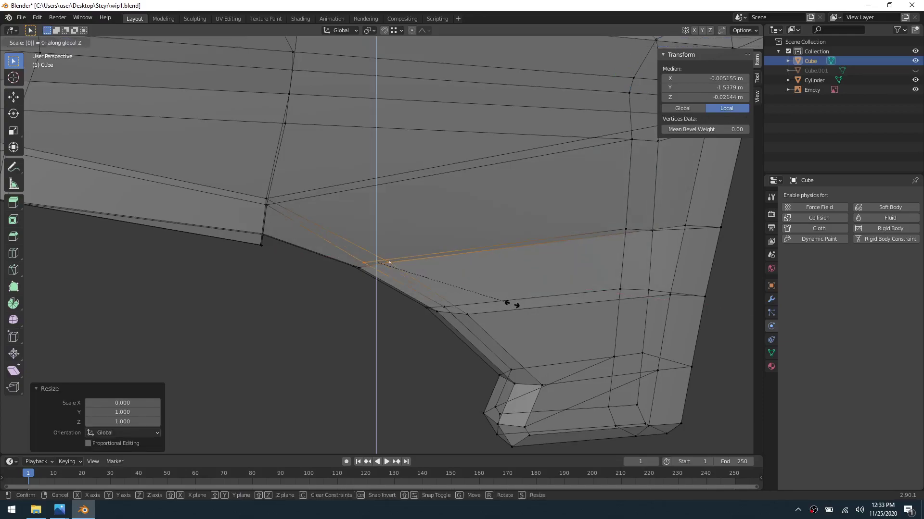
pyautogui.press('Return')
pyautogui.scroll(-3, 386, 294)
# Step: Align the vertex pair by scaling it to 0 along Y and Z, then raise it about 0.04 m along Z
pyautogui.moveTo(435, 319); pyautogui.dragTo(457, 314, button='middle')
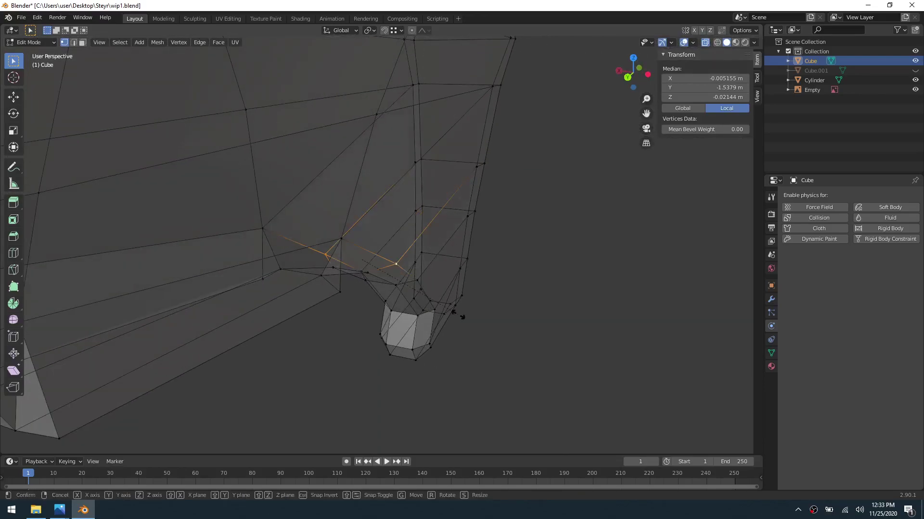
pyautogui.write('sy0')
pyautogui.press('Return')
pyautogui.write('sz0')
pyautogui.press('Return')
pyautogui.moveTo(440, 291); pyautogui.dragTo(376, 275, button='middle')
pyautogui.press('g')
pyautogui.press('z')
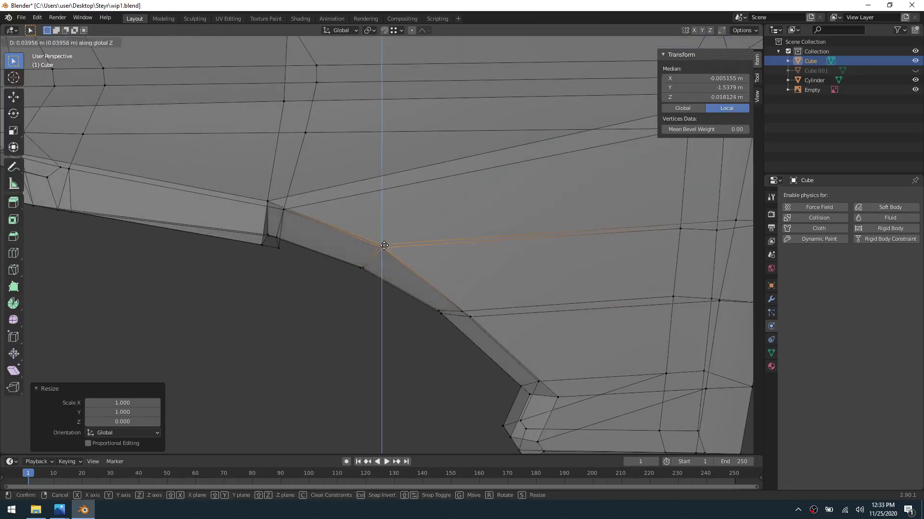
pyautogui.click(383, 245)
# Step: Move the next upper vertex pair down the stock's curve about -0.012 m in Y and 0.030 m in Z with X locked, then deselect
pyautogui.click(462, 311)
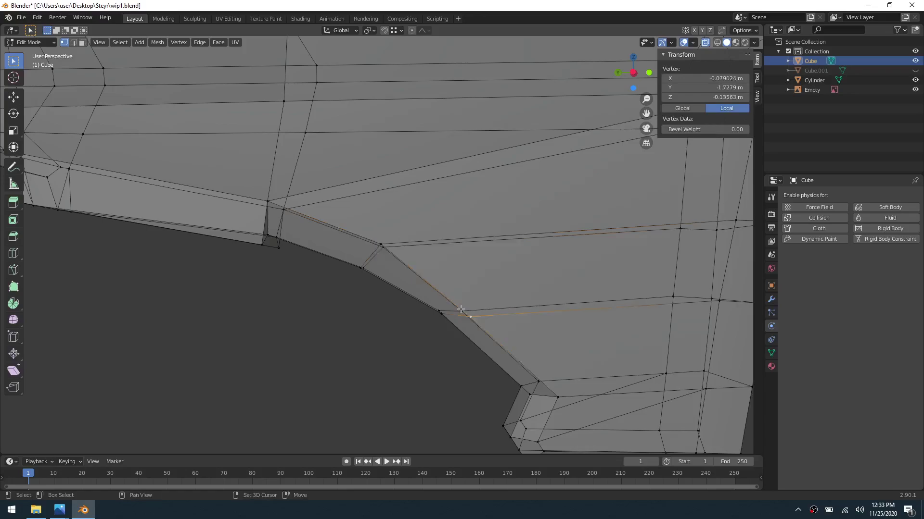
pyautogui.press('g')
pyautogui.hotkey('shift', 'x')
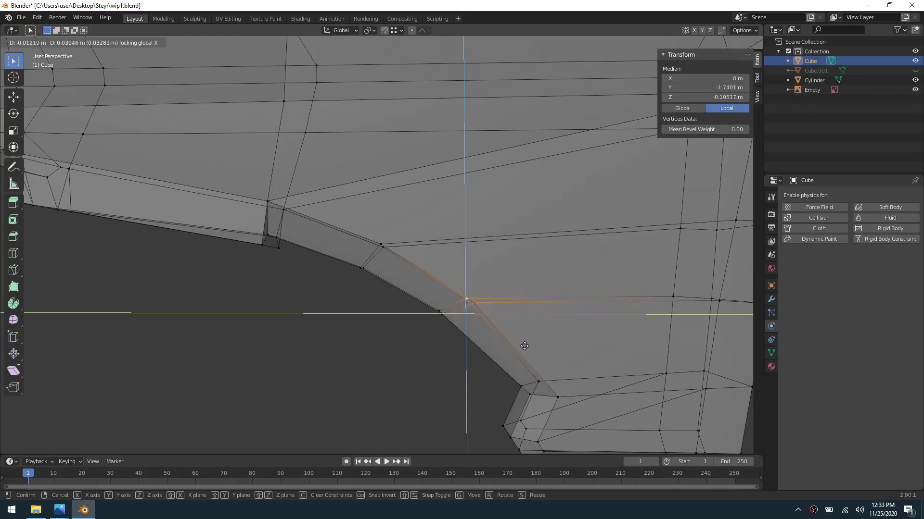
pyautogui.click(524, 347)
pyautogui.click(334, 359)
# Step: Turn off X-ray and select the three underside faces of the magazine opening in face mode
pyautogui.scroll(-6, 301, 322)
pyautogui.moveTo(307, 321); pyautogui.dragTo(254, 333, button='middle')
pyautogui.moveTo(360, 313); pyautogui.dragTo(458, 262, button='middle')
pyautogui.scroll(1, 458, 262)
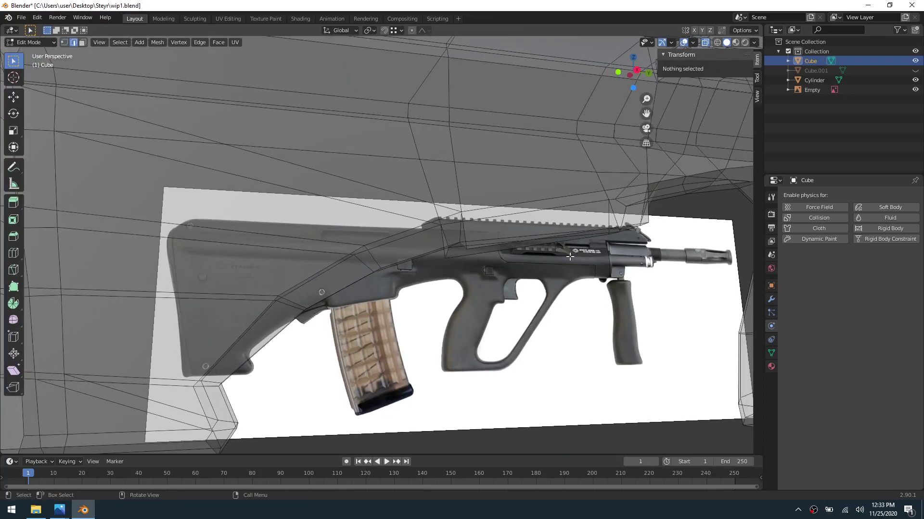
pyautogui.hotkey('alt', 'z')
pyautogui.keyDown('shift'); pyautogui.moveTo(541, 252); pyautogui.dragTo(406, 277, button='middle'); pyautogui.keyUp('shift')
pyautogui.scroll(-3, 387, 303)
pyautogui.press('3')
pyautogui.click(288, 279)
pyautogui.keyDown('shift'); pyautogui.click(312, 273); pyautogui.keyUp('shift')
pyautogui.keyDown('shift'); pyautogui.click(342, 272); pyautogui.keyUp('shift')
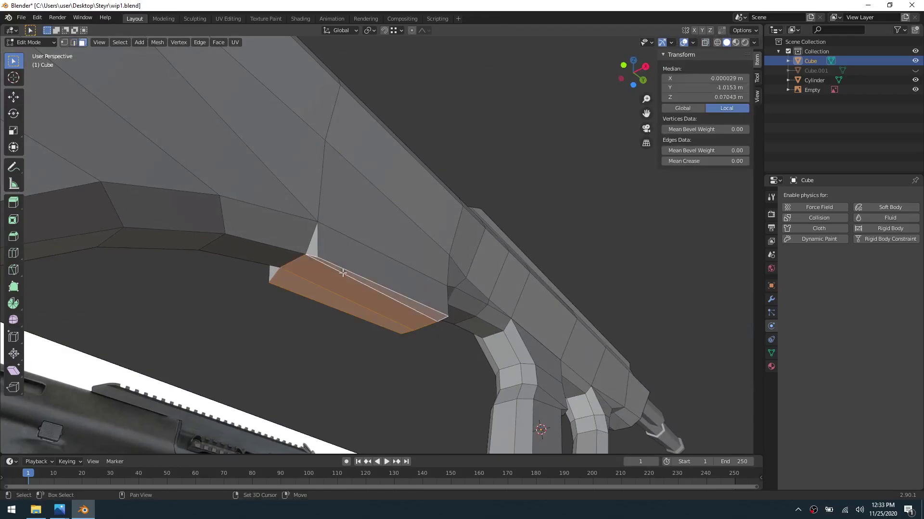
# Step: Replace the bevelled faces under the magazine well with one flat face spanning its two long bottom edges
pyautogui.press('x')
pyautogui.click(325, 294)
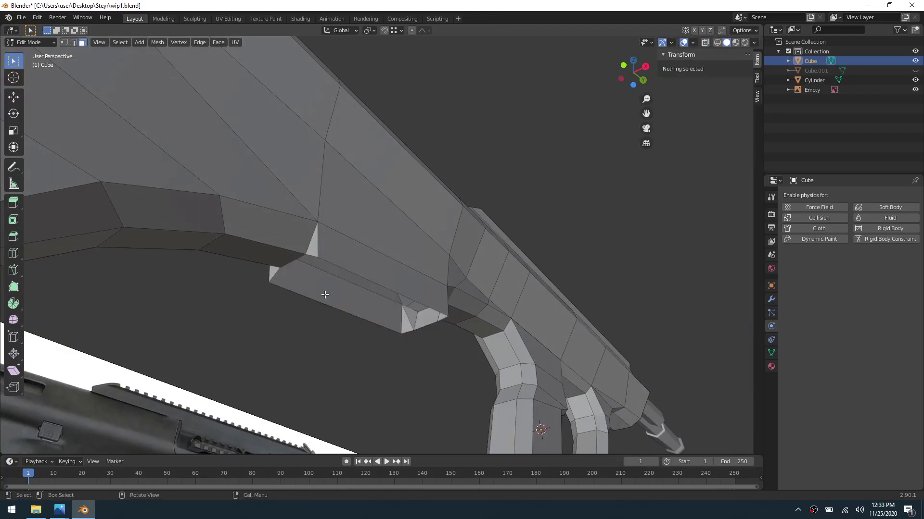
pyautogui.press('2')
pyautogui.click(311, 299)
pyautogui.keyDown('shift'); pyautogui.click(346, 270); pyautogui.keyUp('shift')
pyautogui.press('f')
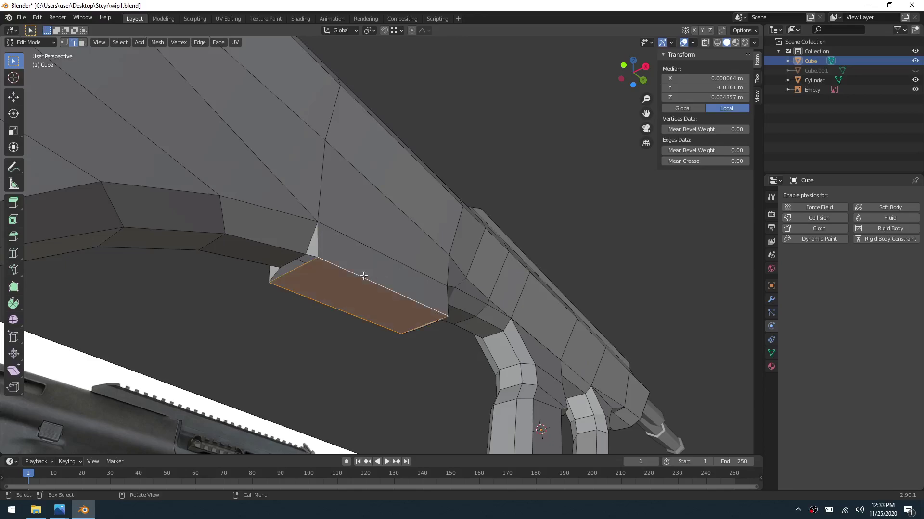
pyautogui.click(308, 265)
pyautogui.keyDown('shift'); pyautogui.click(290, 263); pyautogui.keyUp('shift')
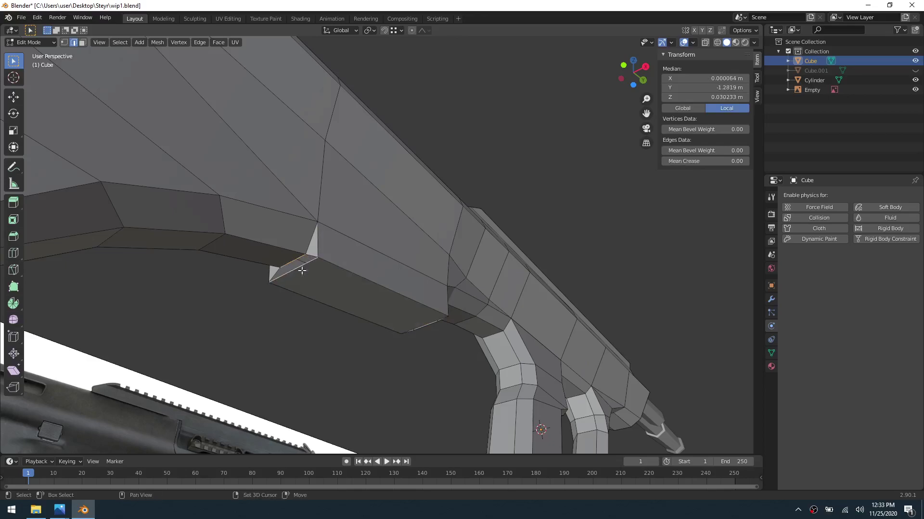
# Step: Raise the inner bottom edge at the magazine well's front about 0.013 m along Z and fill the gap to the outer edge
pyautogui.moveTo(517, 318); pyautogui.dragTo(443, 303, button='middle')
pyautogui.click(456, 201)
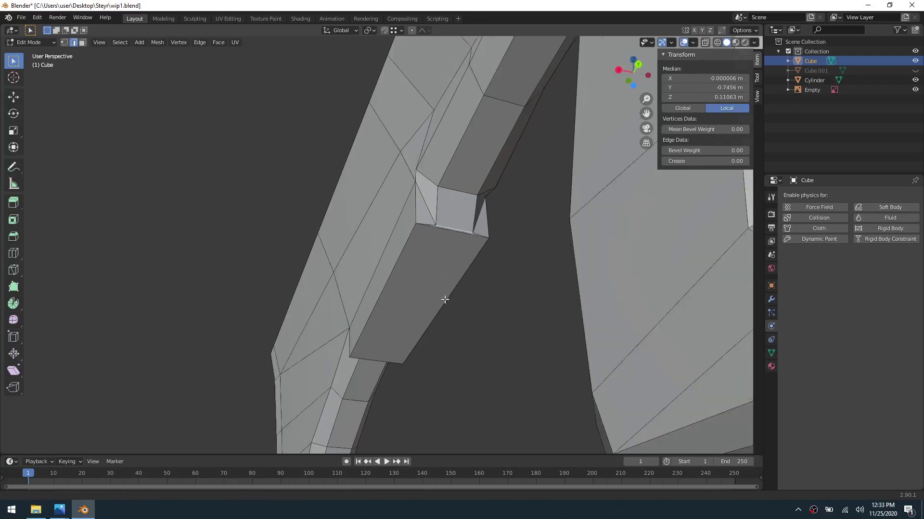
pyautogui.scroll(2, 458, 287)
pyautogui.press('1')
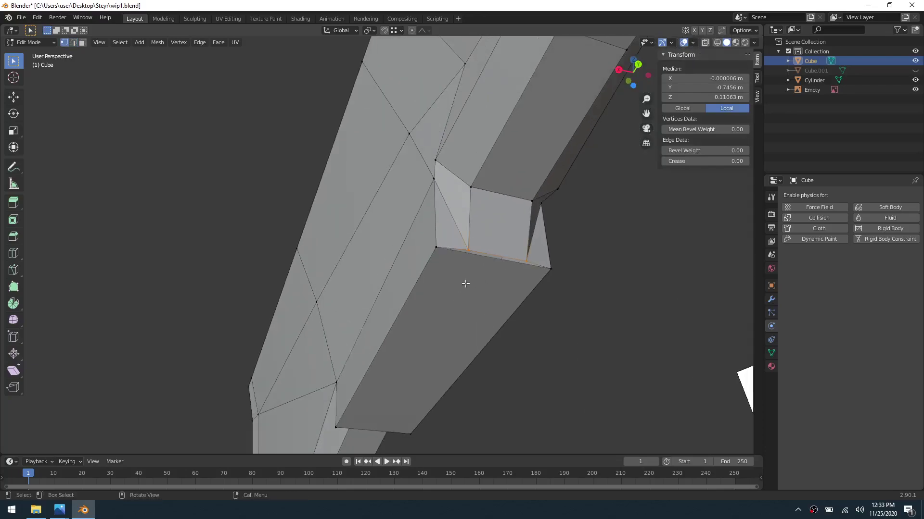
pyautogui.press('2')
pyautogui.click(479, 254)
pyautogui.press('g')
pyautogui.press('z')
pyautogui.click(491, 244)
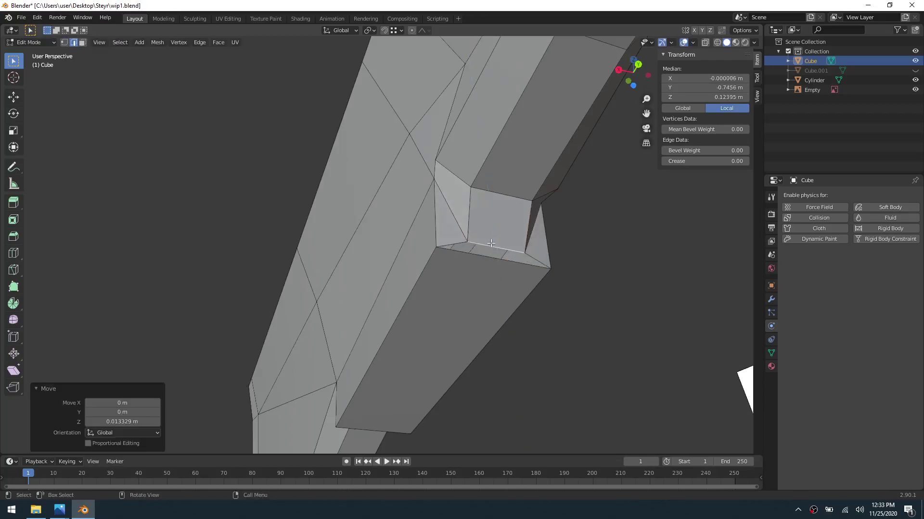
pyautogui.keyDown('shift'); pyautogui.click(491, 256); pyautogui.keyUp('shift')
pyautogui.press('f')
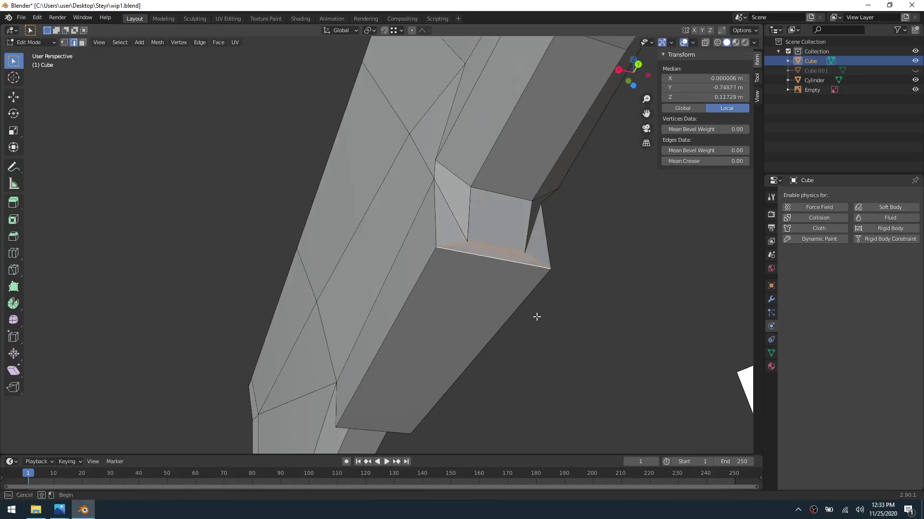
# Step: Inspect the reshaped magazine well and surrounding stock from several angles in Object Mode
pyautogui.scroll(-2, 391, 345)
pyautogui.press('Tab')
pyautogui.click(459, 335)
pyautogui.moveTo(465, 336); pyautogui.dragTo(303, 330, button='middle')
pyautogui.press('`')
pyautogui.click(398, 320)
pyautogui.moveTo(381, 305)
pyautogui.mouseDown(button='middle')
pyautogui.moveTo(377, 315)
pyautogui.moveTo(370, 310)
pyautogui.mouseUp(button='middle')
pyautogui.press('`')
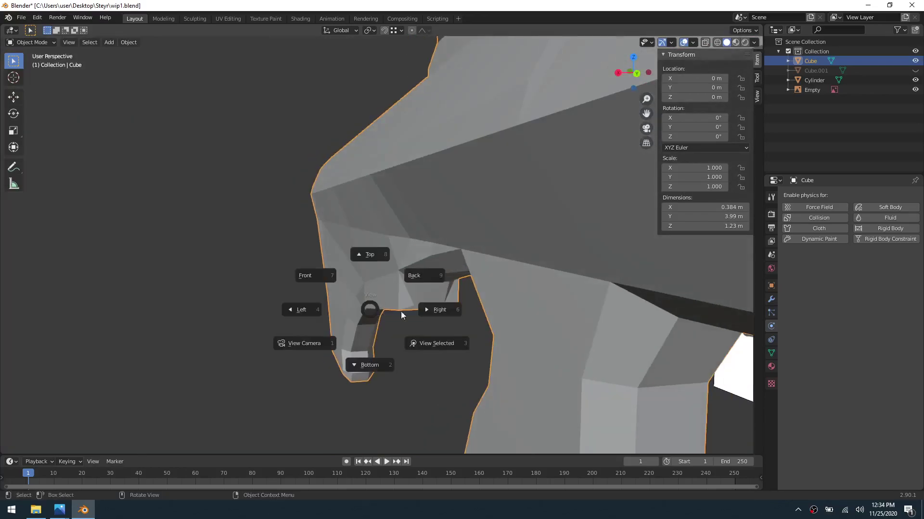
pyautogui.press('Escape')
# Step: In Edit Mode, scale the matching vertices on both stock sides above the magazine well by 1.073 along X
pyautogui.hotkey('ctrl', 'Tab')
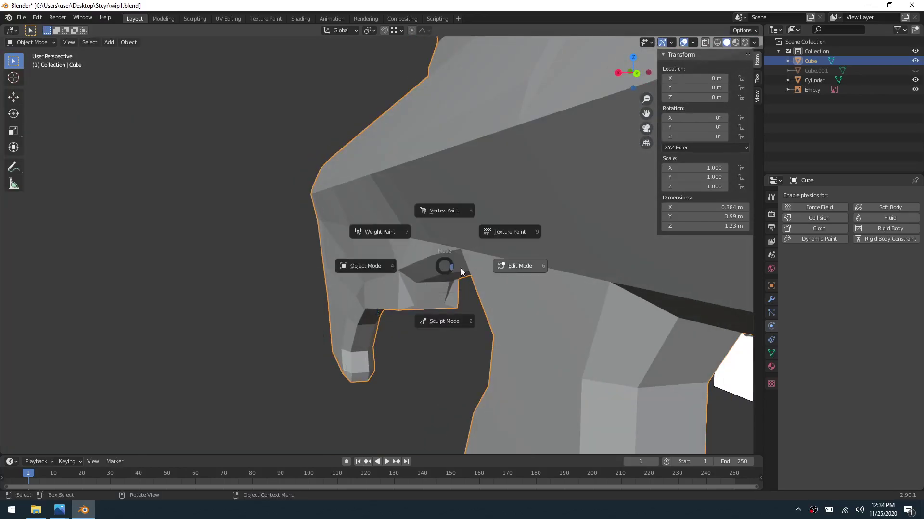
pyautogui.click(474, 267)
pyautogui.click(367, 281)
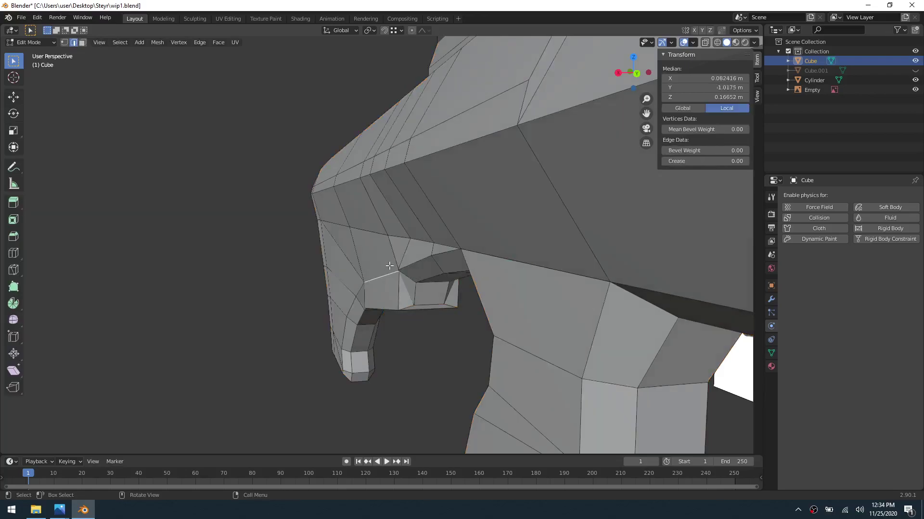
pyautogui.press('1')
pyautogui.click(383, 236)
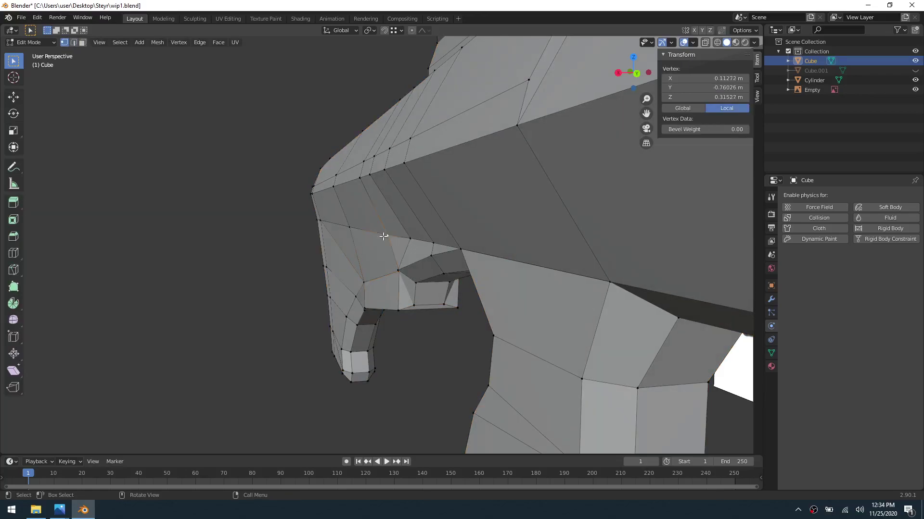
pyautogui.keyDown('shift'); pyautogui.click(344, 230); pyautogui.keyUp('shift')
pyautogui.moveTo(461, 241); pyautogui.dragTo(416, 241, button='middle')
pyautogui.keyDown('shift'); pyautogui.click(416, 241); pyautogui.keyUp('shift')
pyautogui.keyDown('shift'); pyautogui.click(475, 223); pyautogui.keyUp('shift')
pyautogui.moveTo(474, 222); pyautogui.dragTo(519, 245, button='middle')
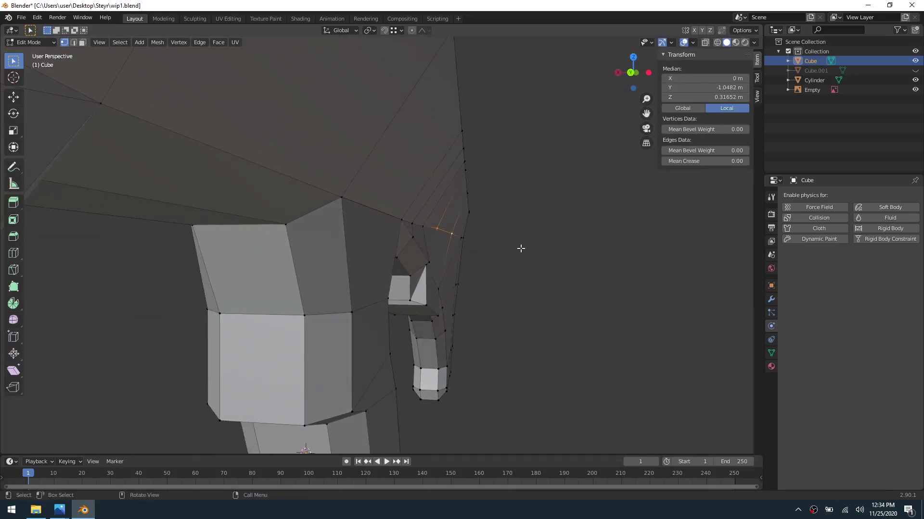
pyautogui.press('s')
pyautogui.press('x')
pyautogui.click(529, 249)
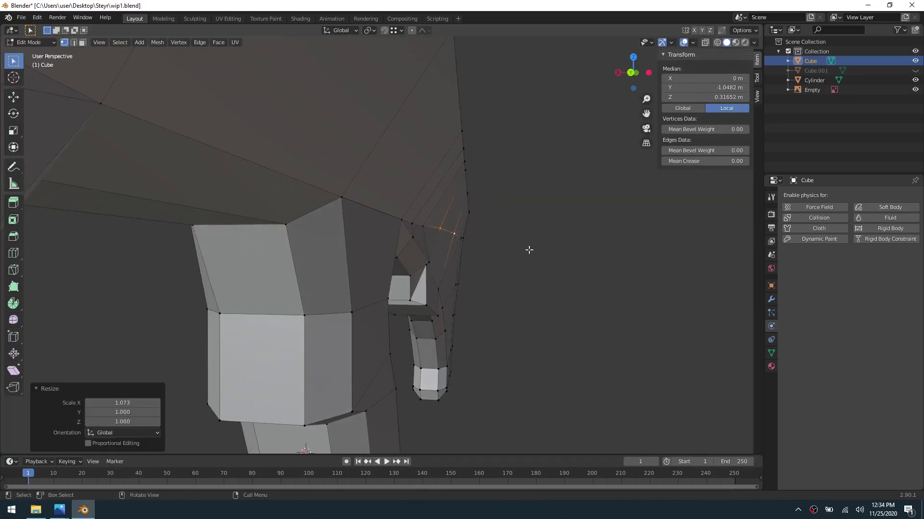
# Step: Examine the widened stock from the side and rear, then check the whole rifle in right orthographic view in Object Mode
pyautogui.scroll(3, 491, 270)
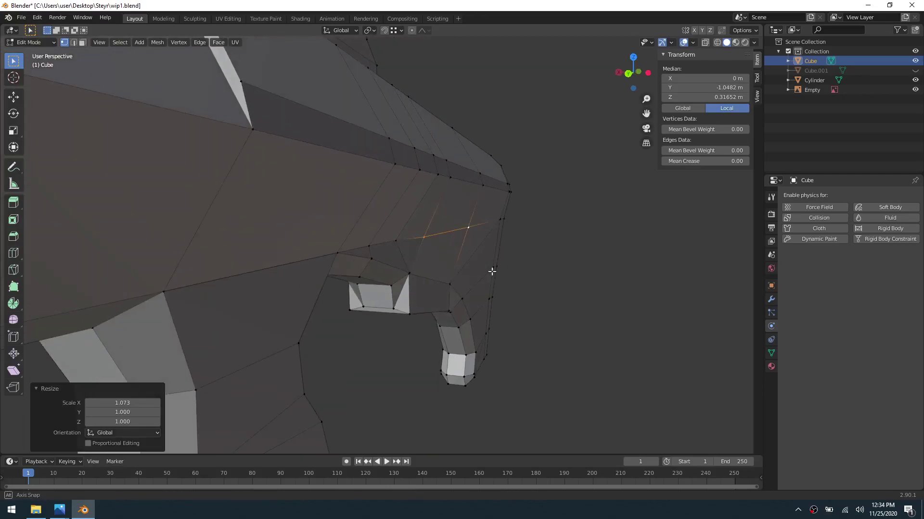
pyautogui.click(447, 284)
pyautogui.moveTo(420, 290); pyautogui.dragTo(380, 278, button='middle')
pyautogui.moveTo(463, 278); pyautogui.dragTo(372, 277, button='middle')
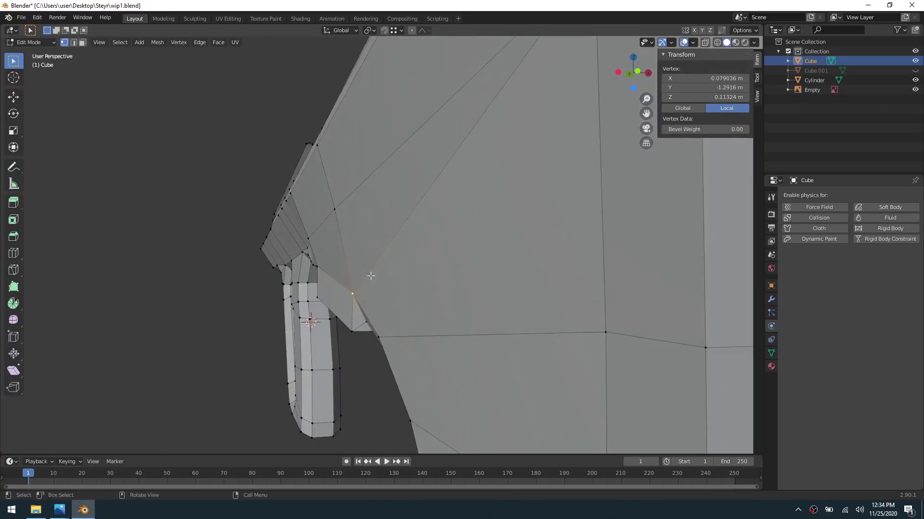
pyautogui.scroll(-4, 381, 280)
pyautogui.hotkey('ctrl', 'Tab')
pyautogui.click(348, 284)
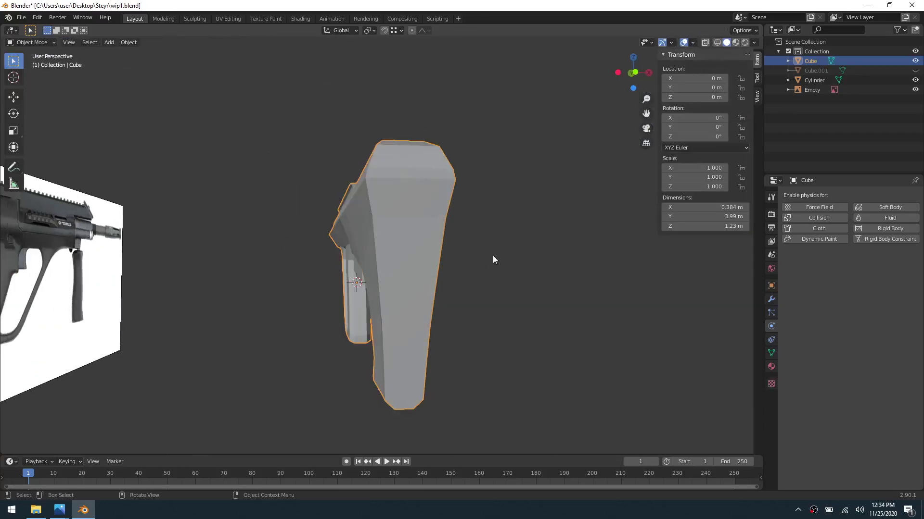
pyautogui.click(535, 235)
pyautogui.scroll(-3, 535, 234)
pyautogui.moveTo(534, 235); pyautogui.dragTo(457, 270, button='middle')
pyautogui.moveTo(454, 331); pyautogui.dragTo(441, 311, button='middle')
pyautogui.scroll(1, 362, 288)
pyautogui.moveTo(350, 296); pyautogui.dragTo(517, 271, button='middle')
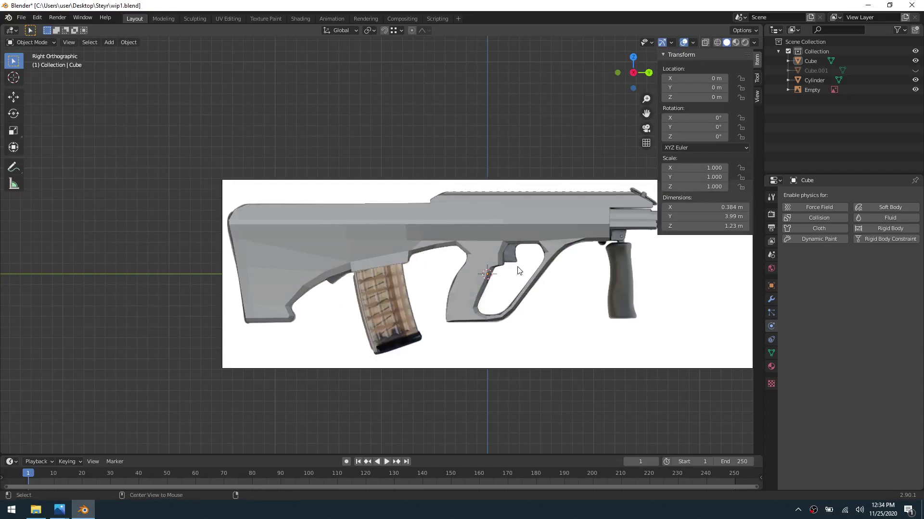
# Step: Unhide the magazine object, place the 3D cursor inside the trigger guard and deselect everything
pyautogui.hotkey('alt', 'h')
pyautogui.keyDown('shift'); pyautogui.moveTo(517, 267); pyautogui.dragTo(525, 263, button='right'); pyautogui.keyUp('shift')
pyautogui.keyDown('shift'); pyautogui.moveTo(529, 264); pyautogui.dragTo(387, 285, button='middle'); pyautogui.keyUp('shift')
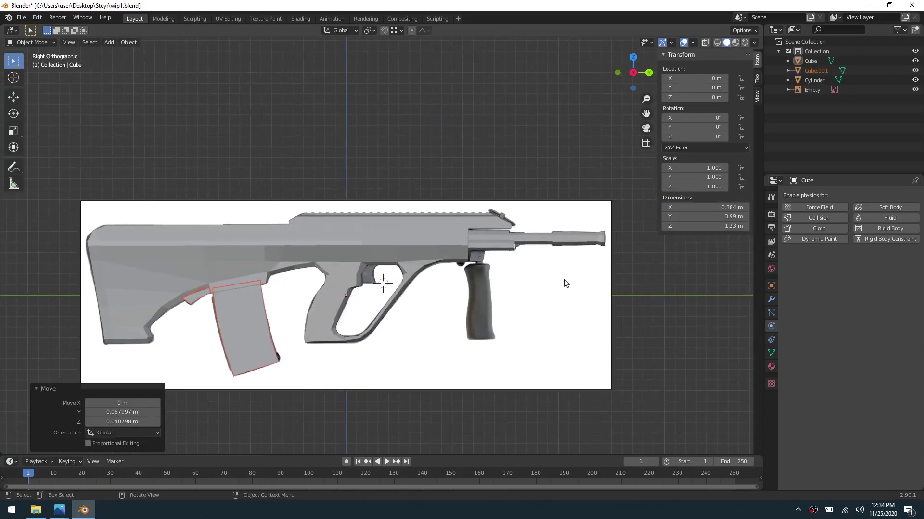
pyautogui.hotkey('alt', 'a')
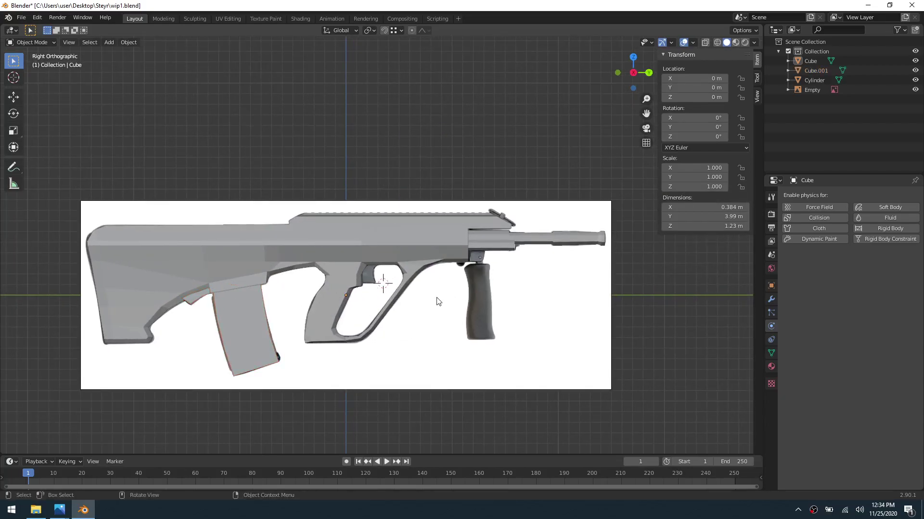
# Step: Add a cube at the 3D cursor, scale it to 0.08 in Edit Mode and move it over the trigger
pyautogui.hotkey('shift', 'a')
pyautogui.moveTo(400, 304)
pyautogui.click(454, 307)
pyautogui.hotkey('ctrl', 'Tab')
pyautogui.click(509, 306)
pyautogui.press('s')
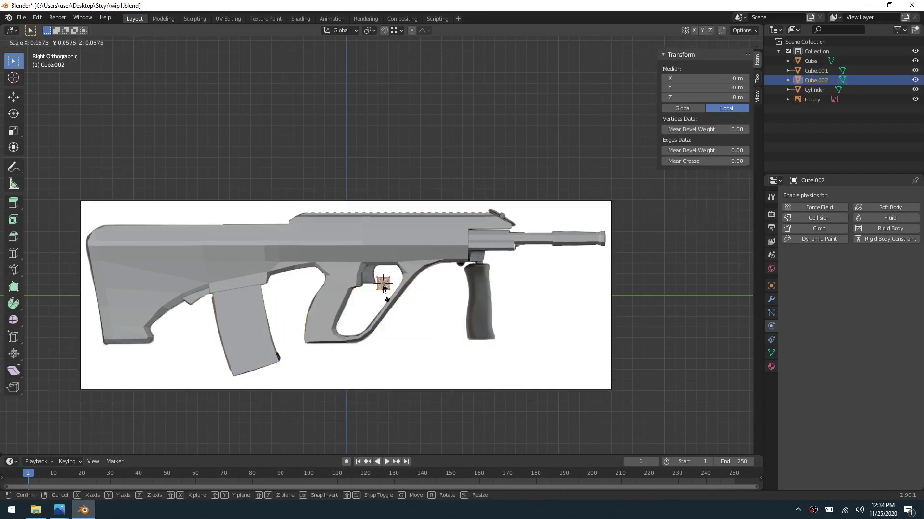
pyautogui.click(386, 292)
pyautogui.press('g')
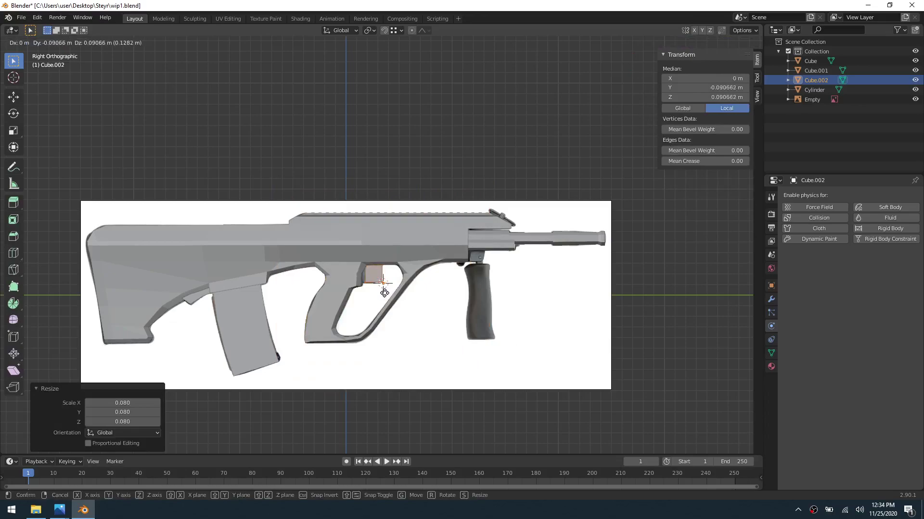
pyautogui.click(384, 298)
# Step: Duplicate the small cube twice, placing one copy on the foregrip mount and one on the vertical foregrip
pyautogui.hotkey('shift', 'd')
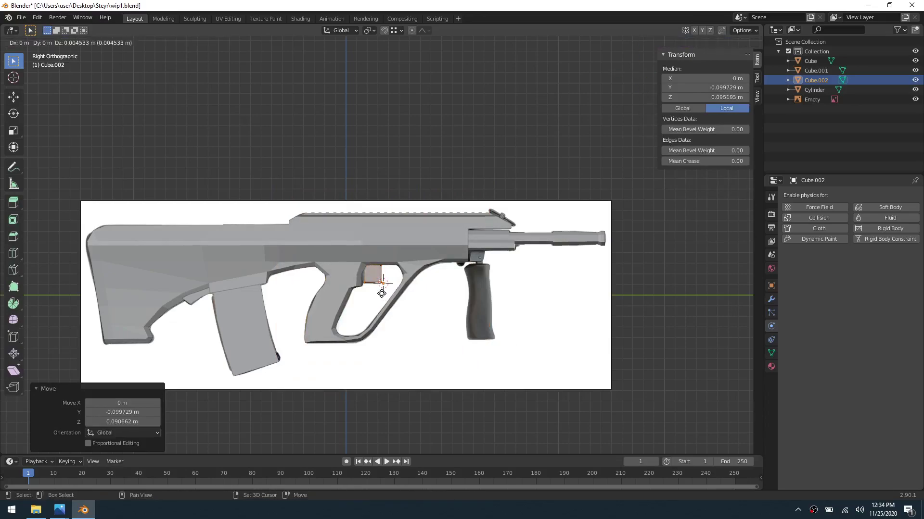
pyautogui.click(486, 278)
pyautogui.hotkey('shift', 'd')
pyautogui.click(489, 333)
pyautogui.scroll(3, 441, 286)
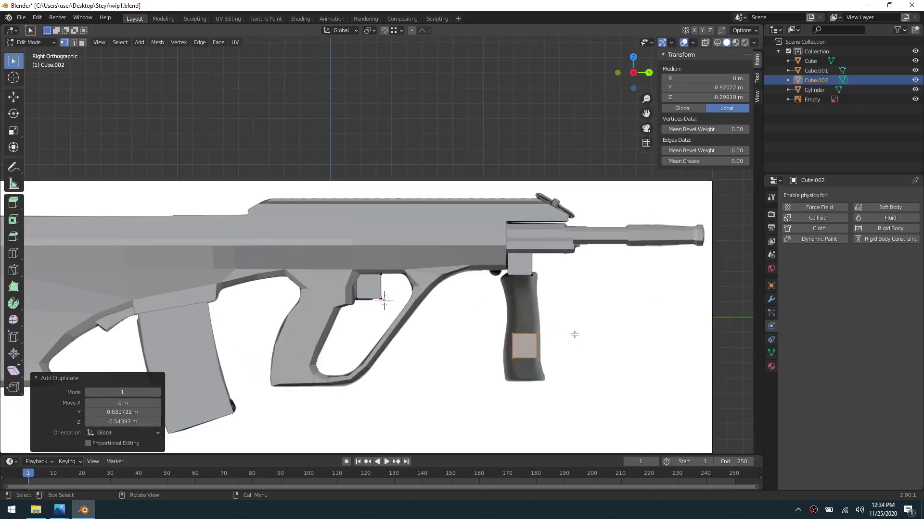
# Step: Enable X-ray and align the trigger cube with the reference trigger, moving it about -0.059 m in Y and -0.007 m in Z
pyautogui.scroll(5, 423, 327)
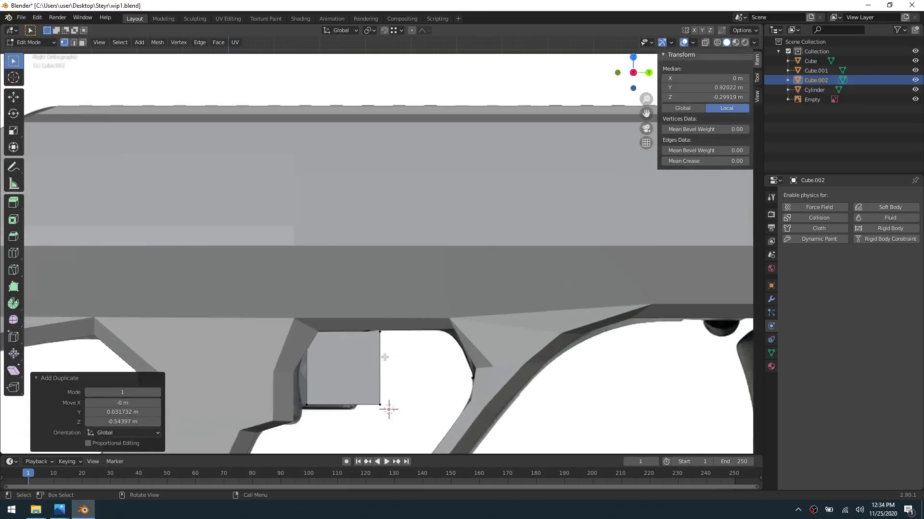
pyautogui.hotkey('alt', 'z')
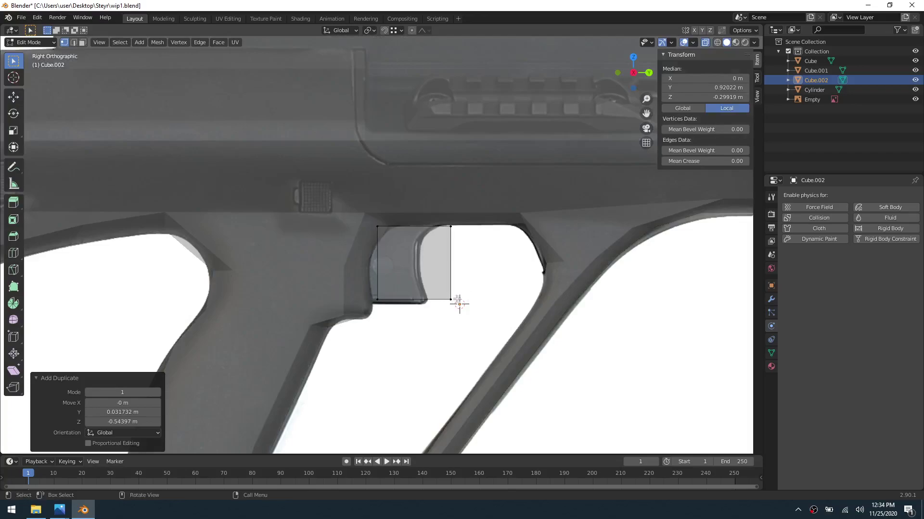
pyautogui.moveTo(457, 301); pyautogui.dragTo(367, 224)
pyautogui.press('g')
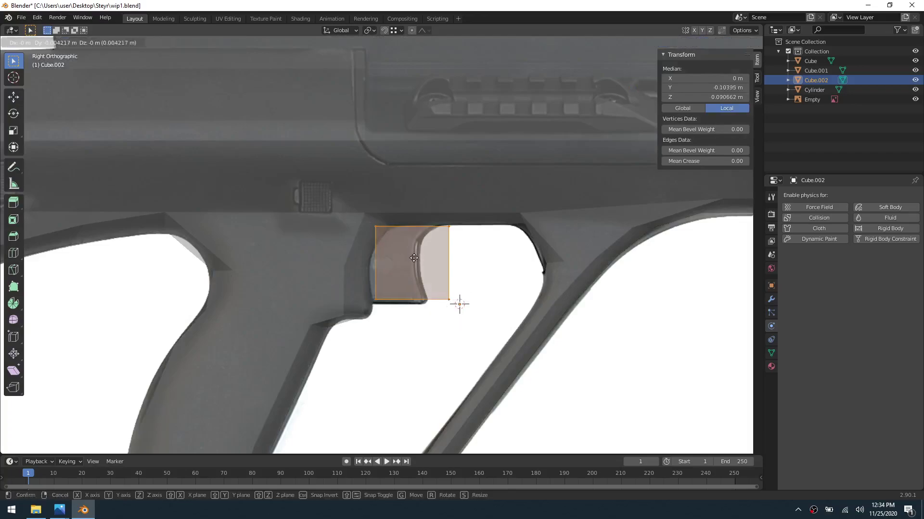
pyautogui.click(399, 259)
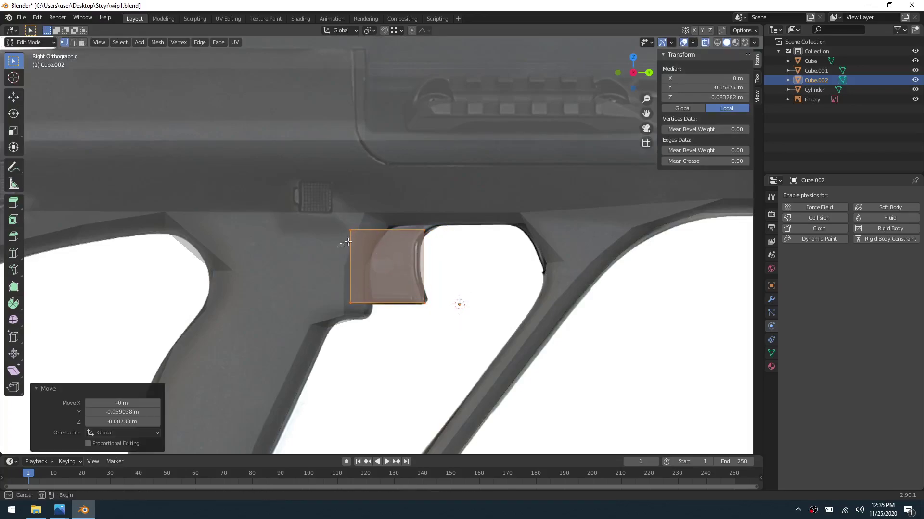
# Step: Raise the top of the trigger cube about 0.031 m along Z so it reaches into the body
pyautogui.moveTo(344, 244); pyautogui.dragTo(439, 216)
pyautogui.press('g')
pyautogui.press('z')
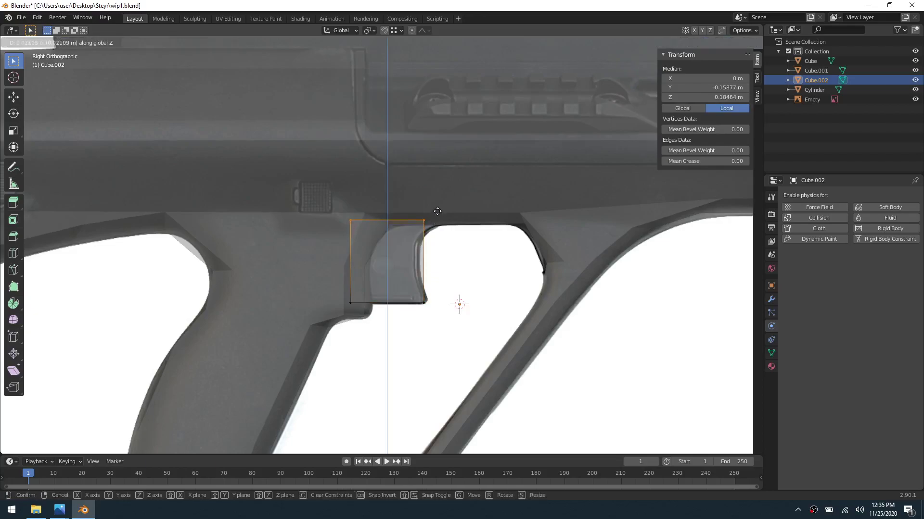
pyautogui.click(436, 208)
# Step: Add a centred horizontal loop cut around the trigger block and bevel it into two loops with a width of 0.0586 m
pyautogui.hotkey('ctrl', 'r')
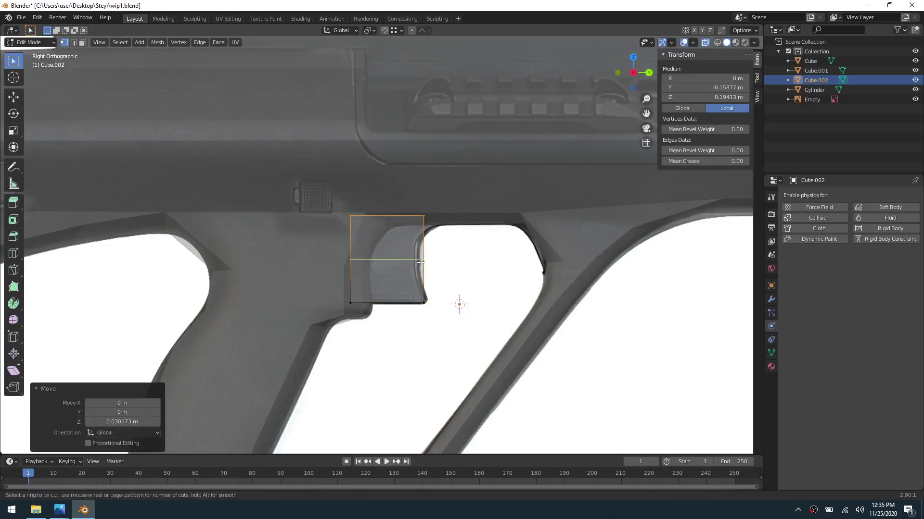
pyautogui.click(419, 263)
pyautogui.rightClick(428, 264)
pyautogui.hotkey('ctrl', 'b')
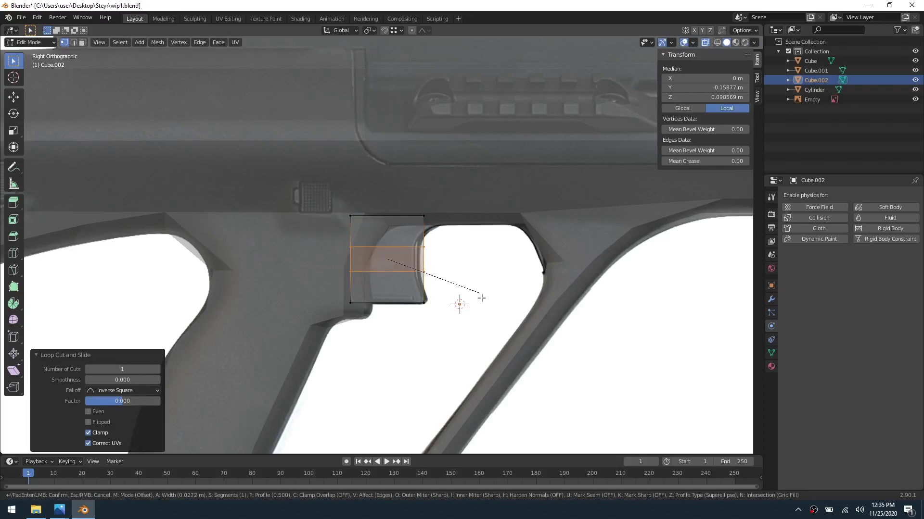
pyautogui.click(484, 313)
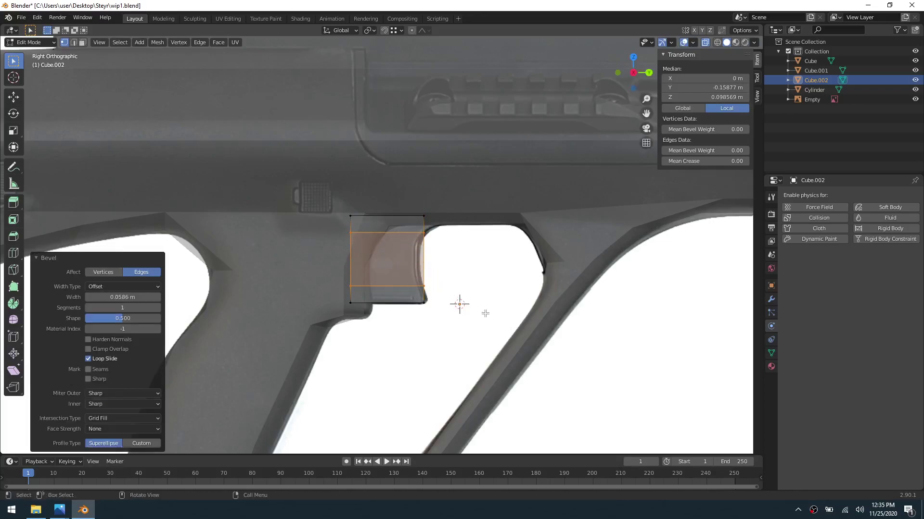
# Step: Move the trigger's top front corner forward along Y and its two middle front corners back about 0.009 m to match the reference
pyautogui.click(421, 217)
pyautogui.press('g')
pyautogui.press('y')
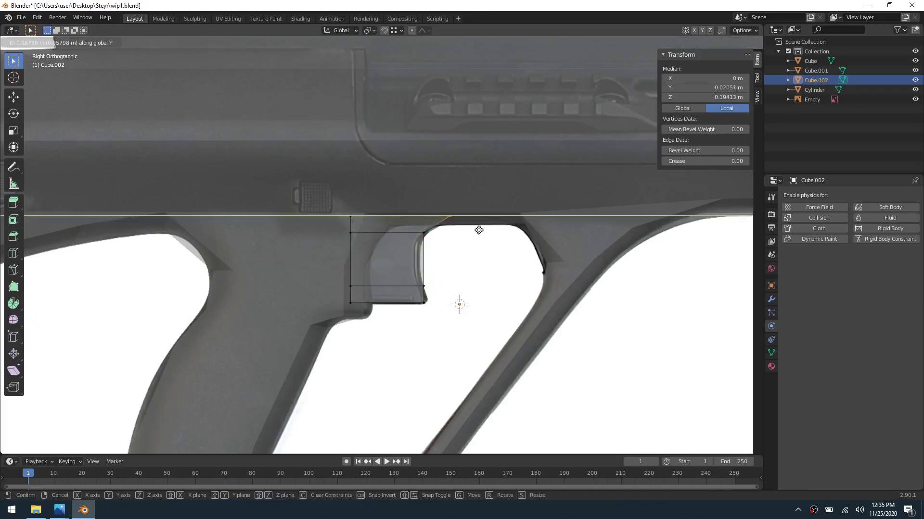
pyautogui.click(472, 238)
pyautogui.moveTo(415, 293); pyautogui.dragTo(436, 227)
pyautogui.press('g')
pyautogui.press('y')
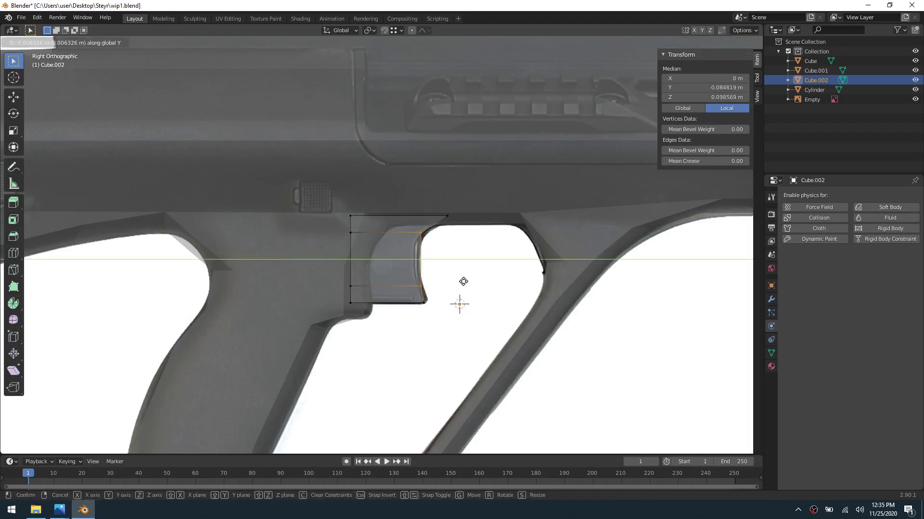
pyautogui.click(462, 281)
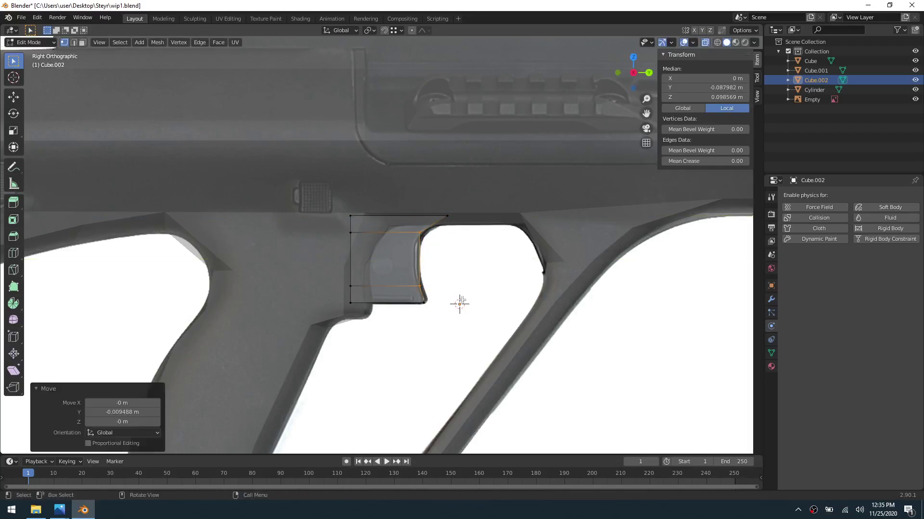
pyautogui.click(463, 284)
pyautogui.scroll(-1, 462, 286)
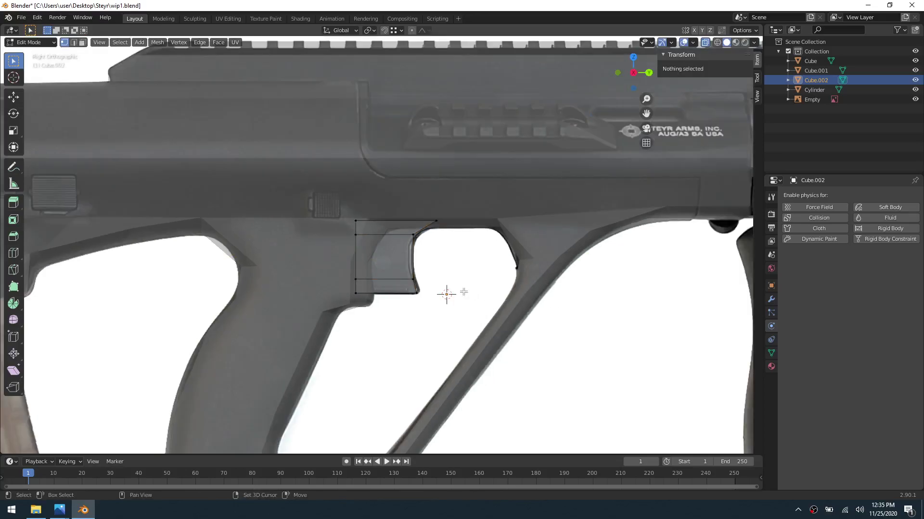
# Step: Raise the bottom of the foregrip mount block about 0.036 m along Z to match the reference
pyautogui.keyDown('shift'); pyautogui.moveTo(483, 294); pyautogui.dragTo(408, 290, button='middle'); pyautogui.keyUp('shift')
pyautogui.scroll(-1, 508, 302)
pyautogui.moveTo(584, 319)
pyautogui.mouseDown(button='middle')
pyautogui.moveTo(591, 326)
pyautogui.moveTo(536, 324)
pyautogui.moveTo(572, 318)
pyautogui.mouseUp(button='middle')
pyautogui.keyDown('shift'); pyautogui.moveTo(703, 307); pyautogui.dragTo(360, 274, button='middle'); pyautogui.keyUp('shift')
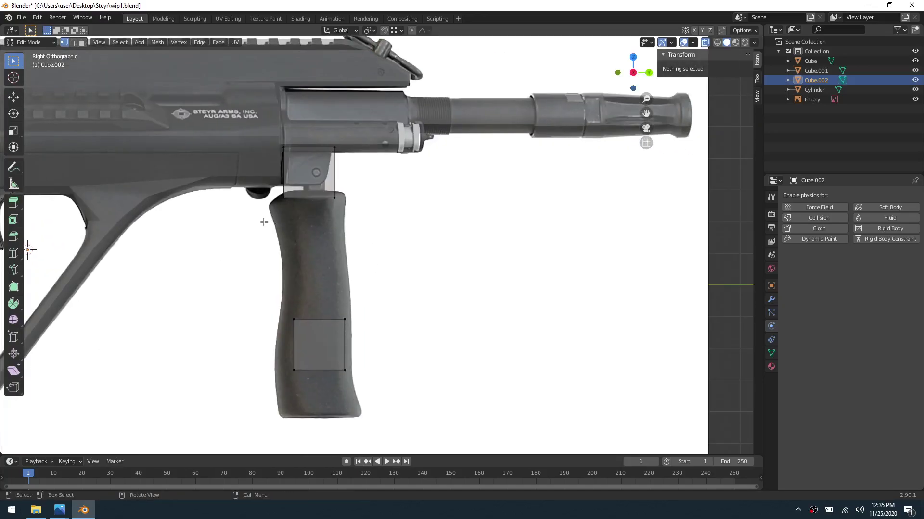
pyautogui.moveTo(266, 221); pyautogui.dragTo(355, 193)
pyautogui.press('g')
pyautogui.press('z')
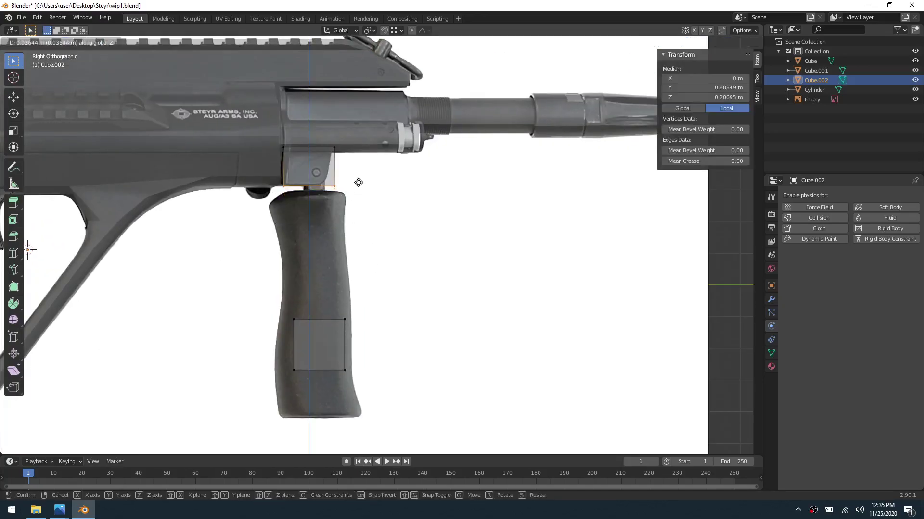
pyautogui.click(359, 183)
# Step: Move the mount block's front side back about 0.014 m along Y to fit the reference
pyautogui.keyDown('shift'); pyautogui.click(335, 148); pyautogui.keyUp('shift')
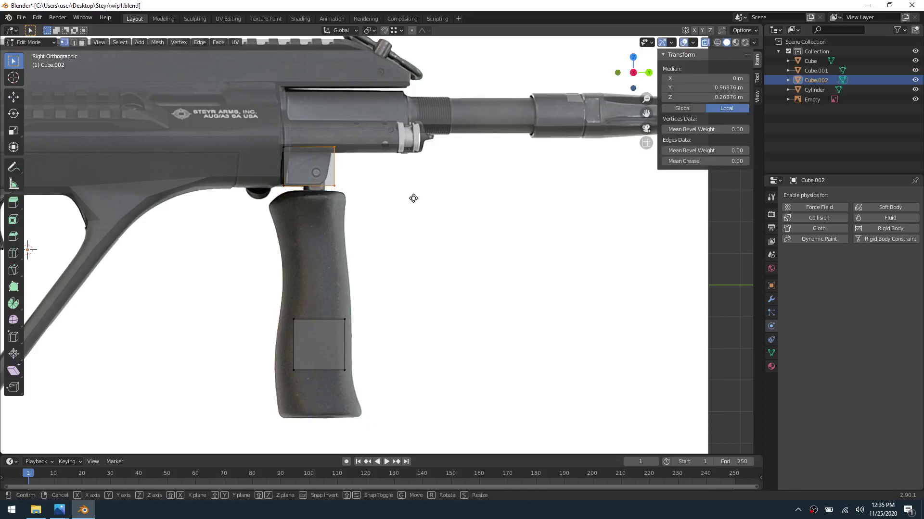
pyautogui.press('y')
pyautogui.click(411, 197)
# Step: Bevel the mount block's lower front edge with a width of 0.0225 m and move the bevelled edges about -0.014 m along Y
pyautogui.moveTo(321, 198); pyautogui.dragTo(360, 171)
pyautogui.keyDown('shift'); pyautogui.moveTo(360, 211); pyautogui.dragTo(409, 325, button='middle'); pyautogui.keyUp('shift')
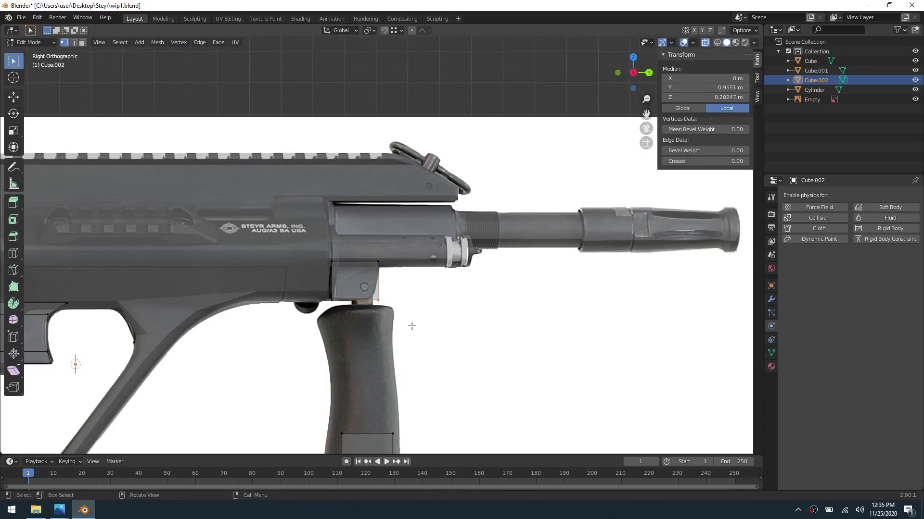
pyautogui.press('2')
pyautogui.moveTo(370, 308); pyautogui.dragTo(389, 291)
pyautogui.moveTo(402, 306)
pyautogui.mouseDown(button='middle')
pyautogui.moveTo(334, 308)
pyautogui.moveTo(330, 299)
pyautogui.moveTo(352, 276)
pyautogui.moveTo(418, 303)
pyautogui.moveTo(386, 311)
pyautogui.mouseUp(button='middle')
pyautogui.hotkey('ctrl', 'b')
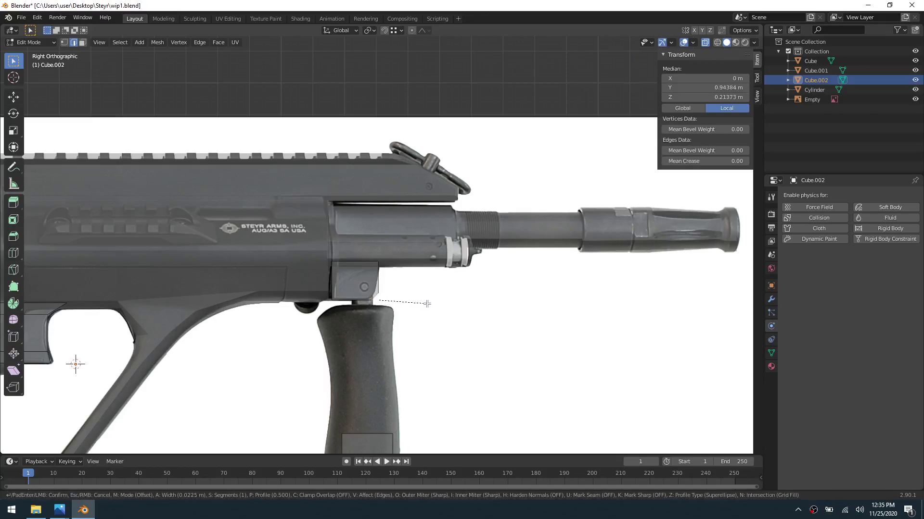
pyautogui.click(390, 289)
pyautogui.press('g')
pyautogui.press('y')
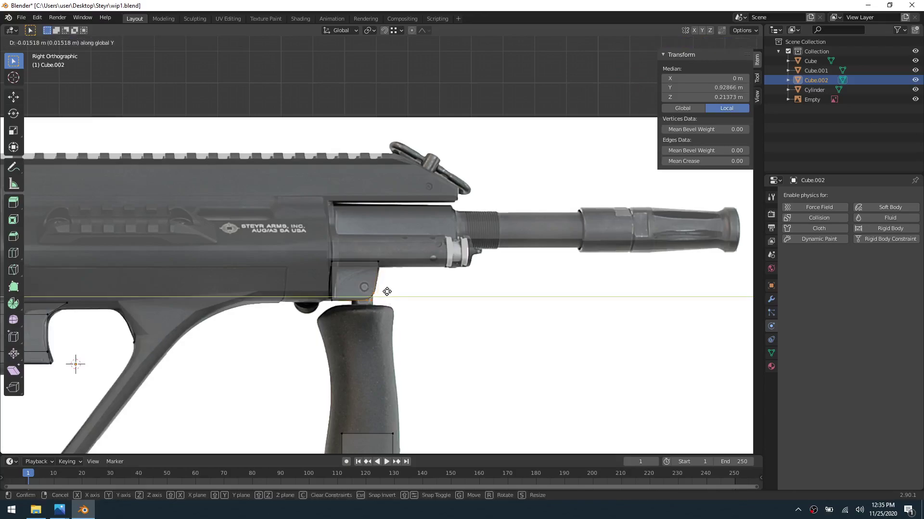
pyautogui.click(388, 292)
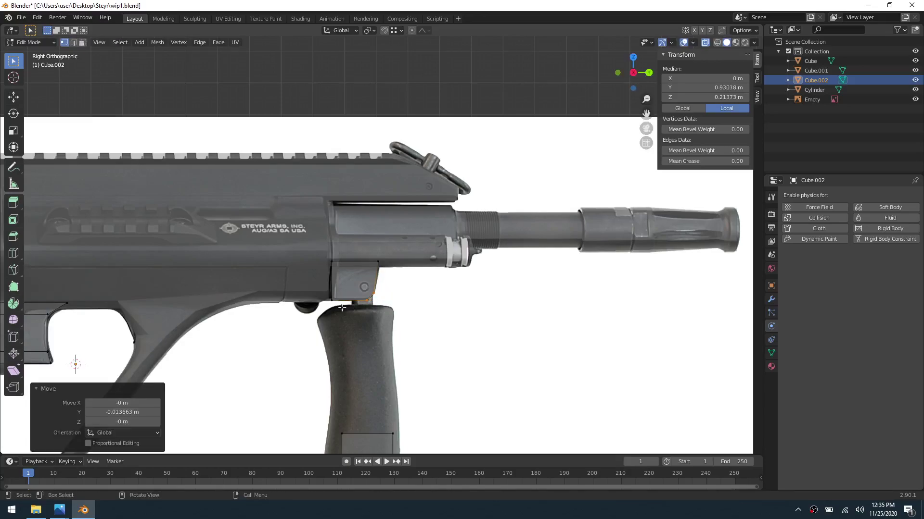
# Step: Duplicate the foregrip cube and place the copy about -0.354 m in Y and 0.320 m in Z from the original
pyautogui.click(324, 308)
pyautogui.scroll(-4, 404, 336)
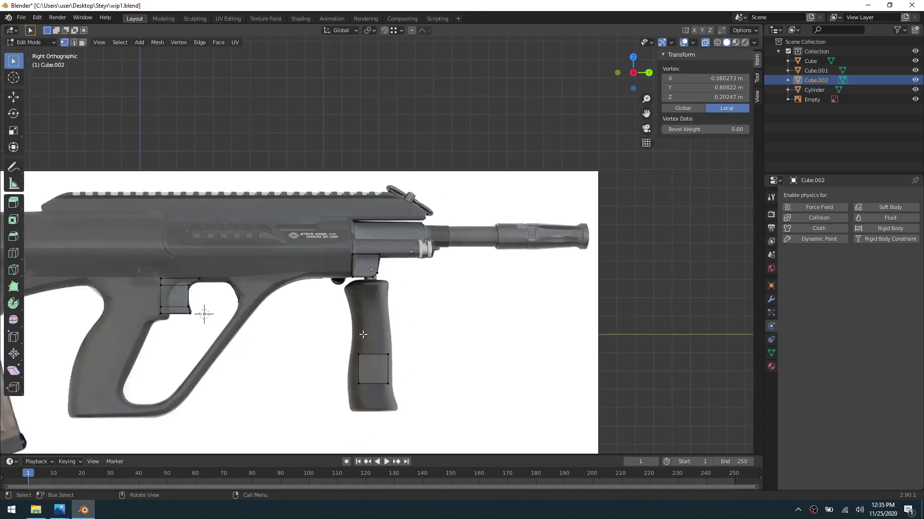
pyautogui.scroll(1, 427, 314)
pyautogui.keyDown('shift'); pyautogui.moveTo(428, 314); pyautogui.dragTo(439, 308, button='middle'); pyautogui.keyUp('shift')
pyautogui.hotkey('ctrl', 'Tab')
pyautogui.press('4')
pyautogui.hotkey('ctrl', 'Tab')
pyautogui.click(451, 354)
pyautogui.press('l')
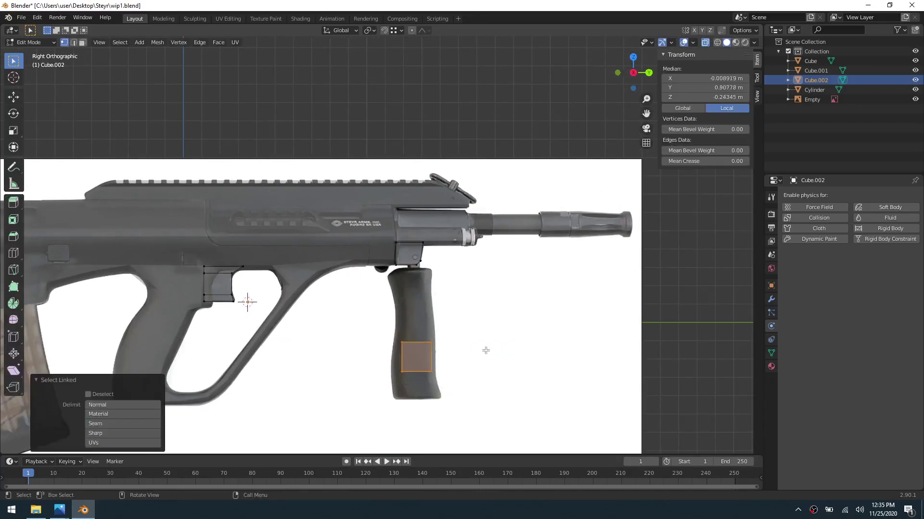
pyautogui.press('g')
pyautogui.click(421, 291)
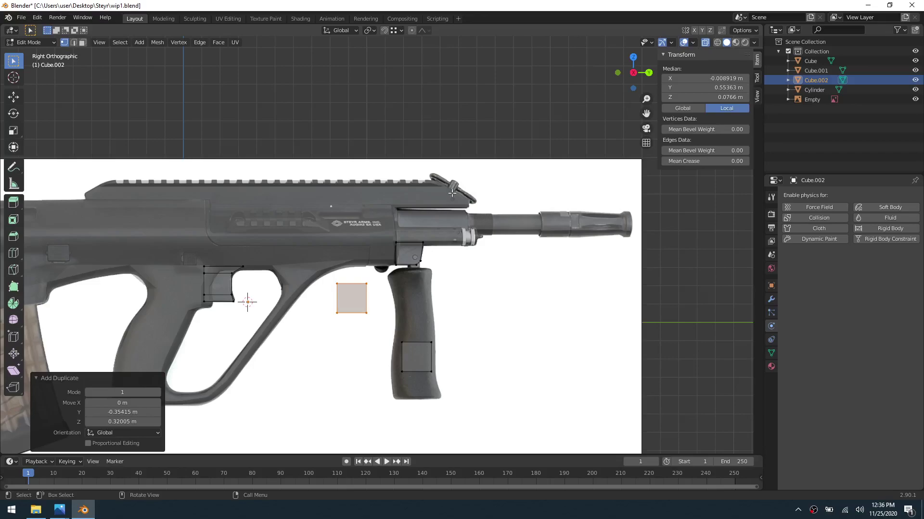
# Step: Stretch the original foregrip cube over the reference grip, raising its top face to the grip's top and lowering its bottom face about 0.152 m
pyautogui.moveTo(387, 398); pyautogui.dragTo(456, 339)
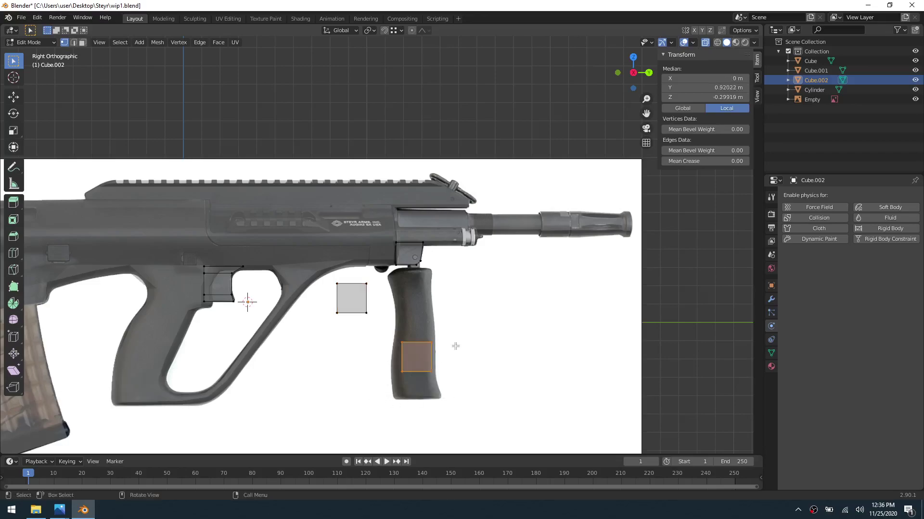
pyautogui.press('3')
pyautogui.click(420, 347)
pyautogui.press('g')
pyautogui.press('z')
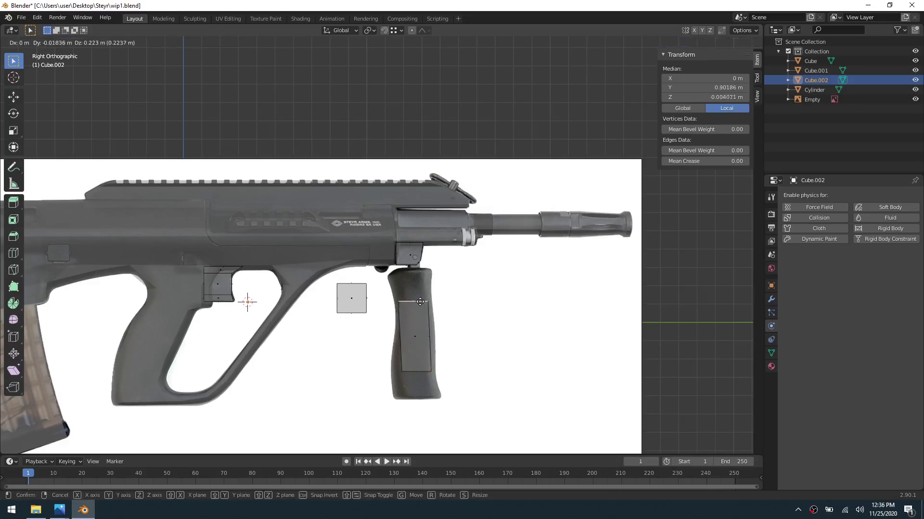
pyautogui.click(426, 278)
pyautogui.click(417, 371)
pyautogui.press('g')
pyautogui.press('z')
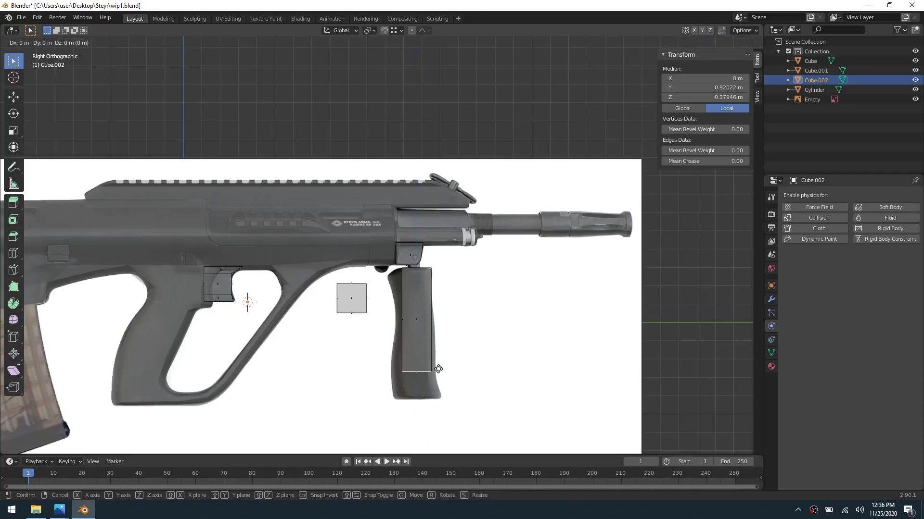
pyautogui.click(441, 397)
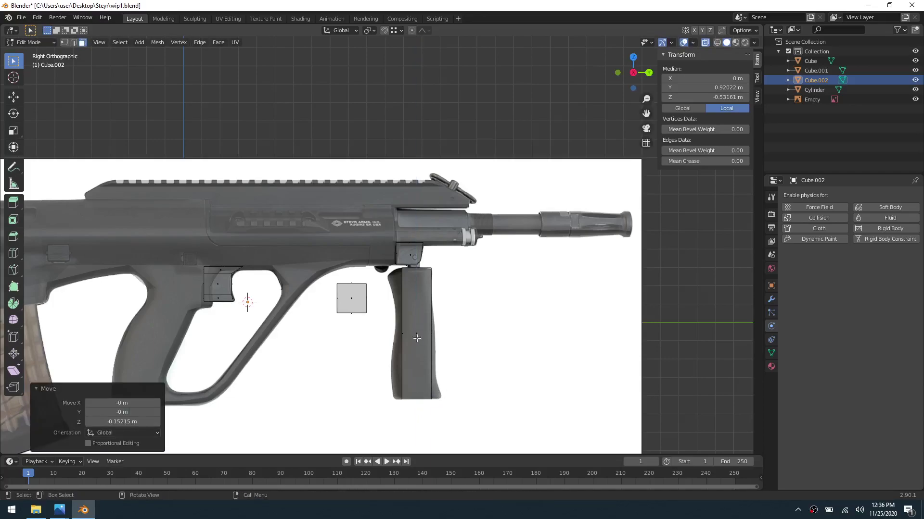
pyautogui.hotkey('ctrl', 'r')
pyautogui.click(422, 378)
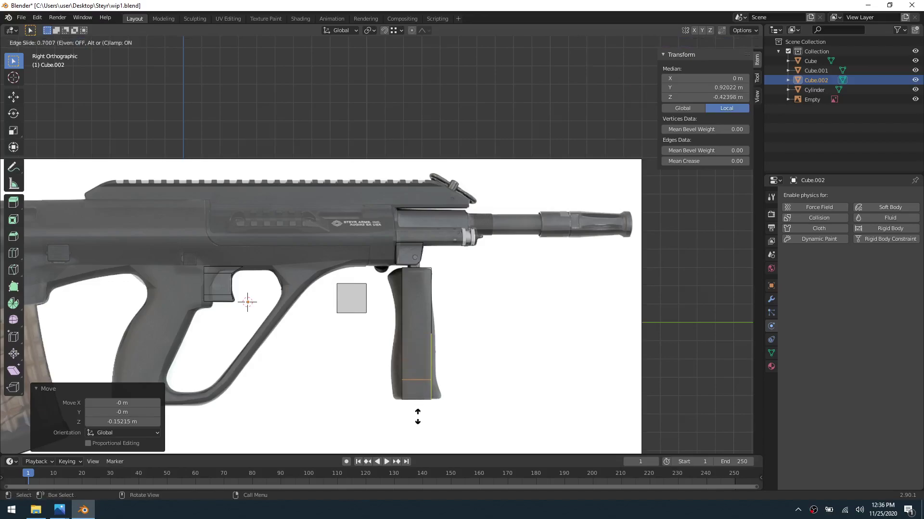
pyautogui.click(420, 397)
# Step: Add three evenly spaced horizontal loop cuts across the foregrip block and clear the selection
pyautogui.hotkey('ctrl', 'r')
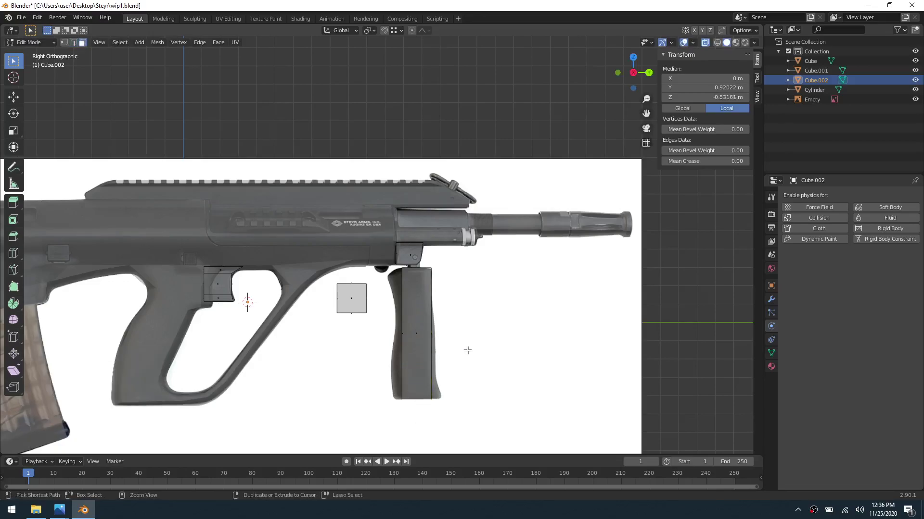
pyautogui.scroll(2, 421, 340)
pyautogui.click(421, 340)
pyautogui.click(419, 340)
pyautogui.press('1')
pyautogui.click(412, 273)
pyautogui.hotkey('alt', 'a')
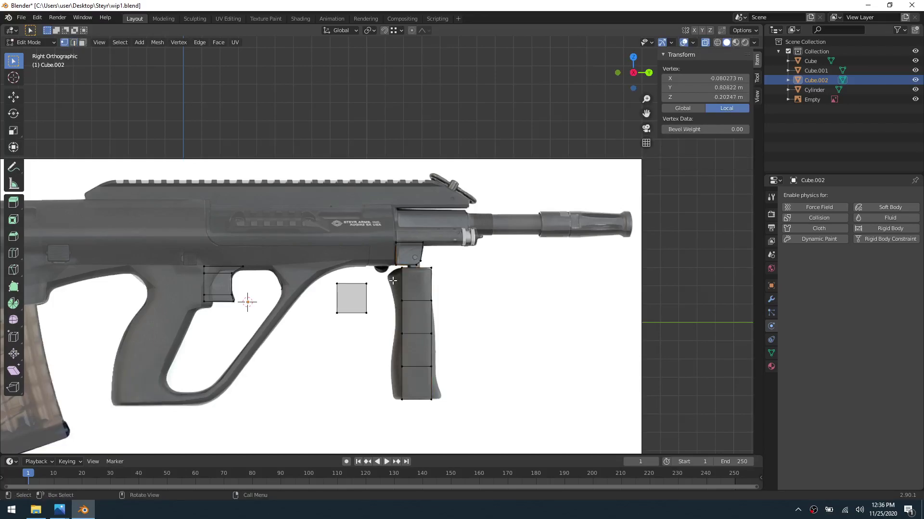
# Step: Add a horizontal loop cut just below the foregrip's top and pull its rear corners back in Y to the reference outline
pyautogui.scroll(1, 412, 281)
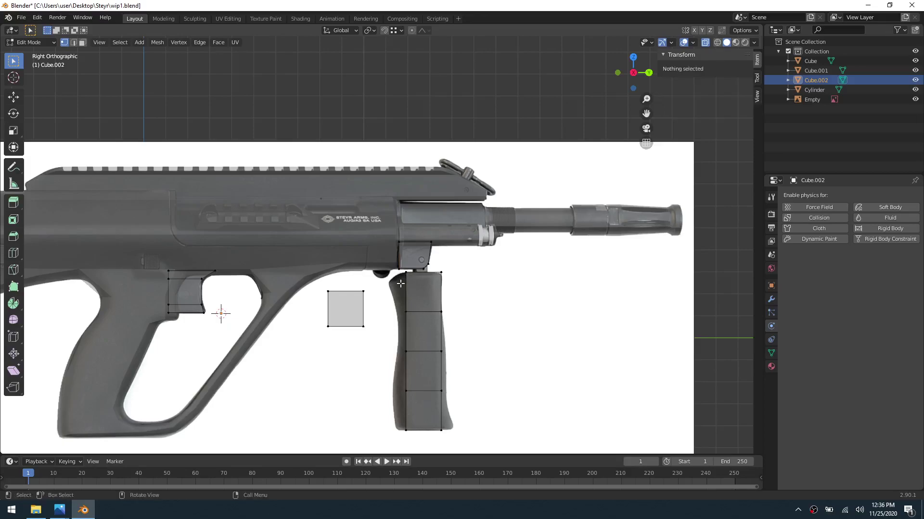
pyautogui.hotkey('ctrl', 'r')
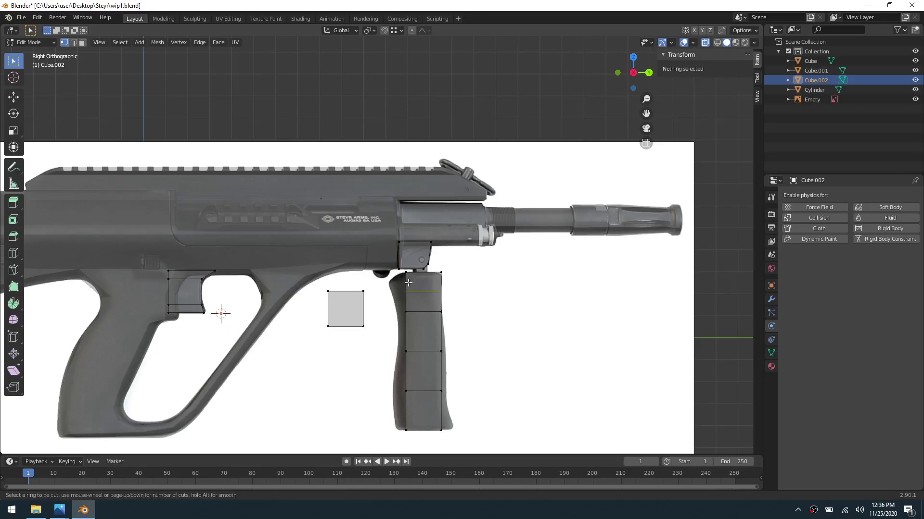
pyautogui.click(408, 283)
pyautogui.click(409, 273)
pyautogui.moveTo(396, 290); pyautogui.dragTo(410, 282)
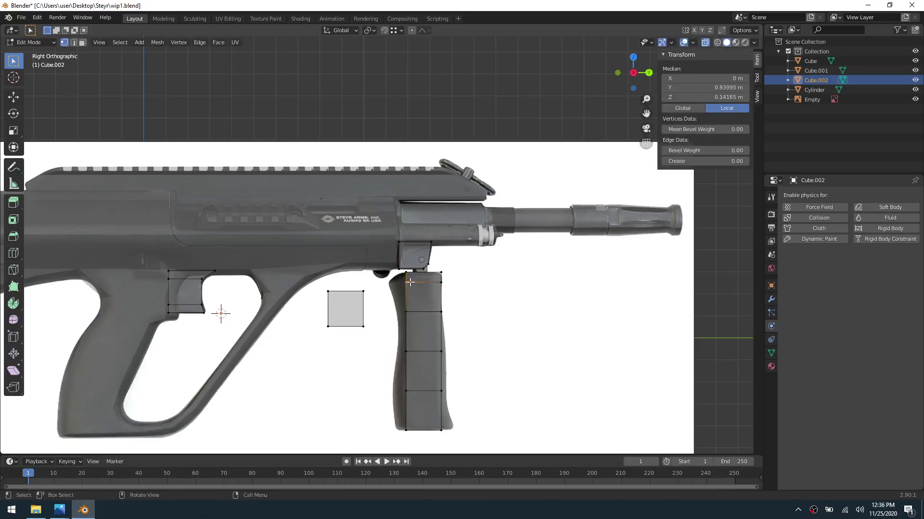
pyautogui.press('g')
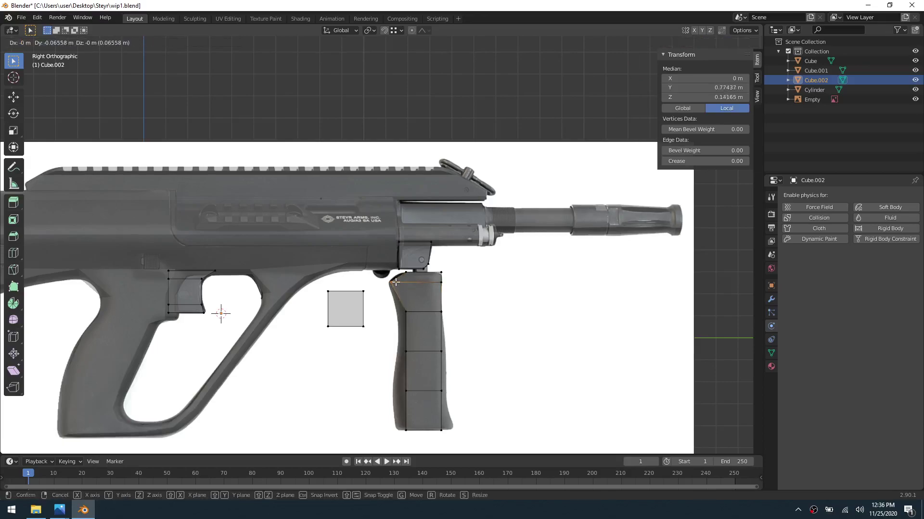
pyautogui.click(392, 283)
# Step: Move the rear corners of the foregrip's upper and middle loops back to follow the reference grip's curve
pyautogui.moveTo(402, 320); pyautogui.dragTo(410, 312)
pyautogui.press('g')
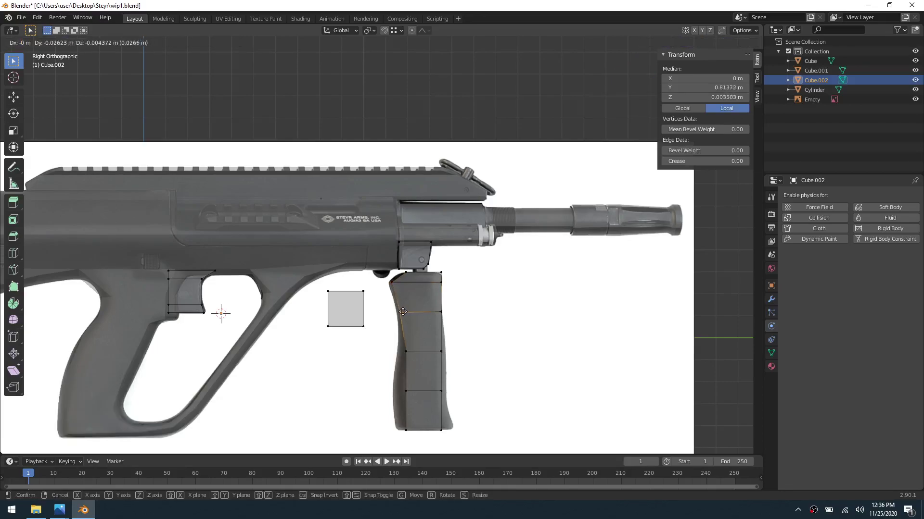
pyautogui.click(399, 311)
pyautogui.click(400, 360)
pyautogui.moveTo(400, 359); pyautogui.dragTo(407, 346)
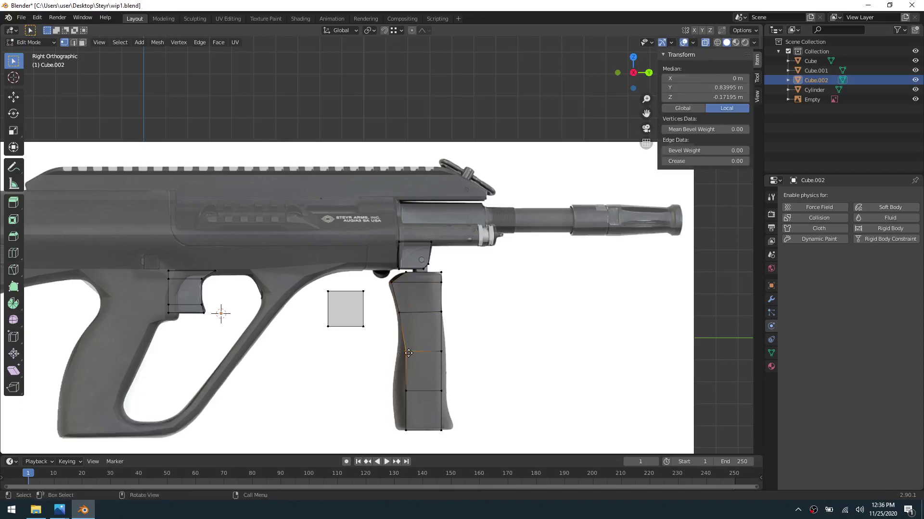
pyautogui.press('g')
pyautogui.click(404, 356)
# Step: Move the rear corners of the foregrip's lower loop and bottom end back to the reference outline
pyautogui.click(401, 390)
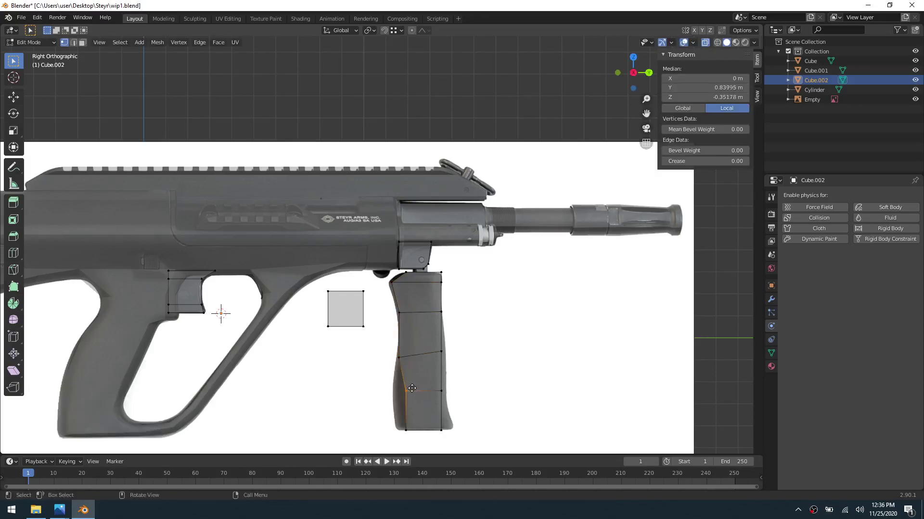
pyautogui.press('g')
pyautogui.click(403, 388)
pyautogui.click(408, 429)
pyautogui.press('g')
pyautogui.click(401, 429)
# Step: Move the foregrip's bottom front corners about 0.042 m in Y and 0.004 m in Z, and the lower loop's front corners forward and down
pyautogui.click(442, 430)
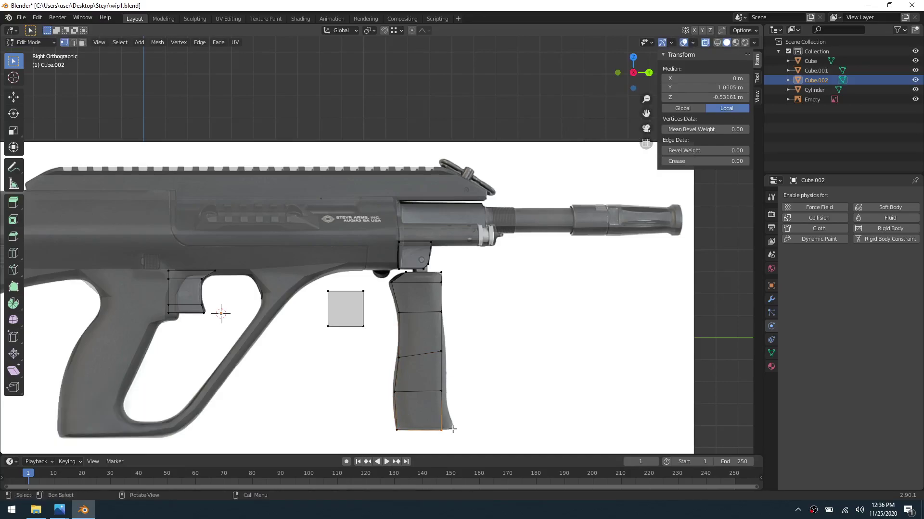
pyautogui.press('g')
pyautogui.click(459, 427)
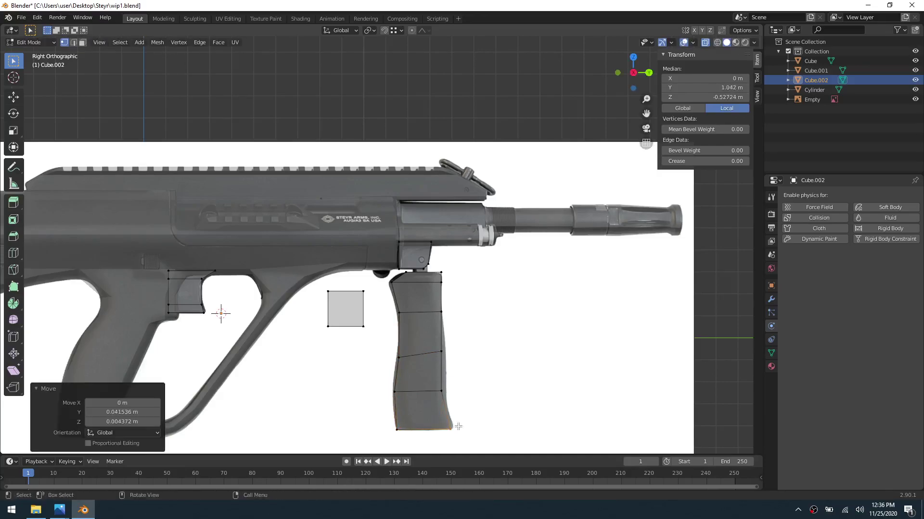
pyautogui.click(442, 390)
pyautogui.press('g')
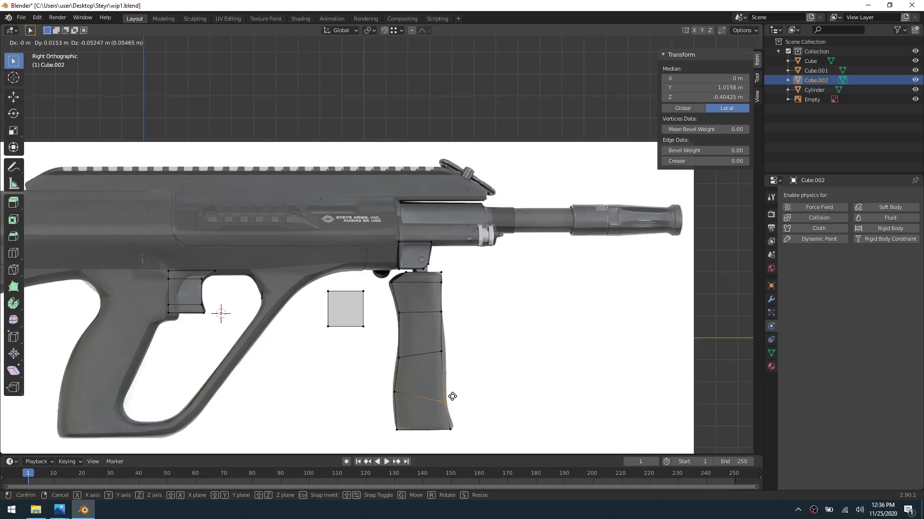
pyautogui.click(451, 398)
# Step: Shift the middle loop's front corners forward and the upper loop's about -0.013 m in Y and 0.042 m in Z to match the grip
pyautogui.click(449, 347)
pyautogui.press('g')
pyautogui.click(453, 347)
pyautogui.click(441, 312)
pyautogui.press('g')
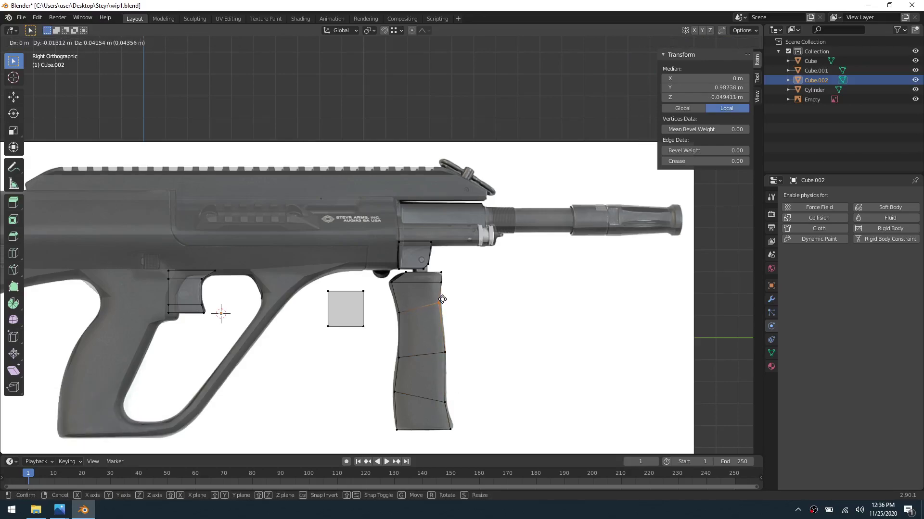
pyautogui.click(441, 300)
# Step: Move the foregrip's top front corners about -0.011 m in Y and -0.002 m in Z
pyautogui.click(439, 282)
pyautogui.press('g')
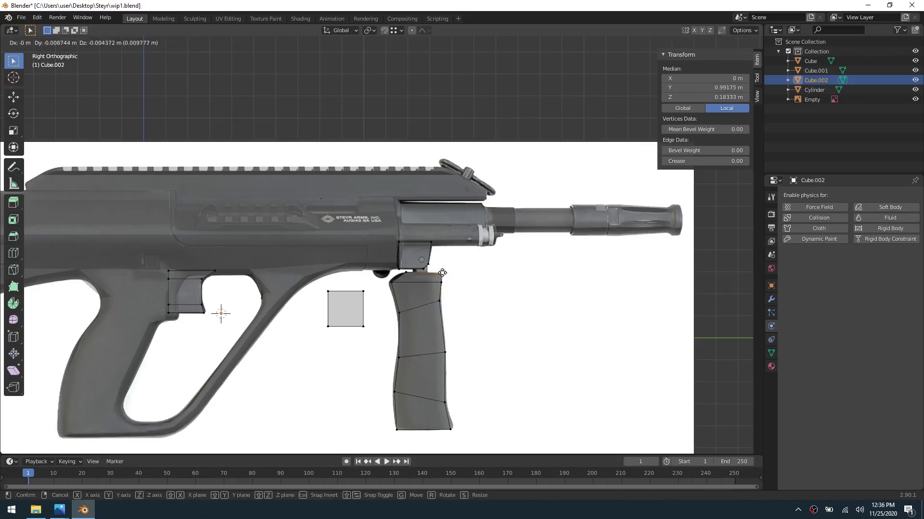
pyautogui.click(442, 272)
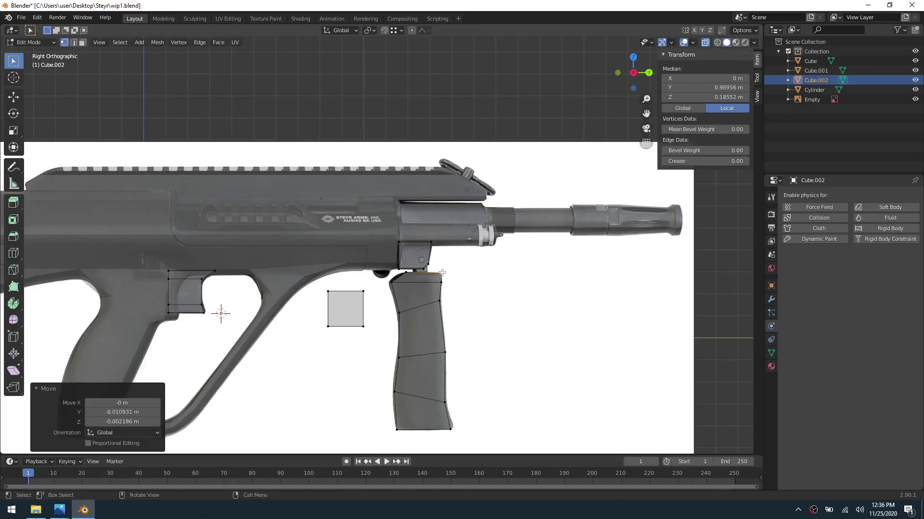
# Step: Nudge the topmost loop's rear corners to the reference and move the top rear corners about -0.020 m in Y and -0.003 m in Z
pyautogui.scroll(2, 403, 301)
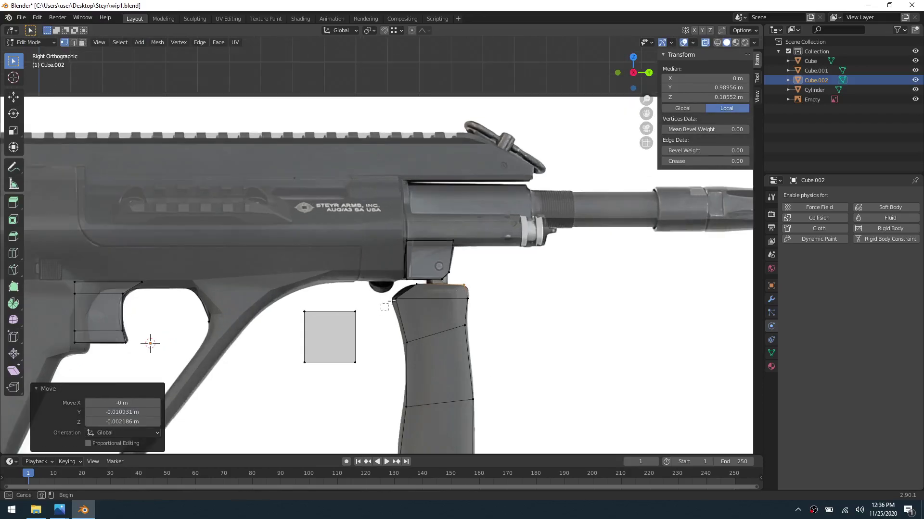
pyautogui.keyDown('alt'); pyautogui.click(404, 300); pyautogui.keyUp('alt')
pyautogui.press('g')
pyautogui.click(404, 300)
pyautogui.moveTo(407, 278); pyautogui.dragTo(420, 287)
pyautogui.press('g')
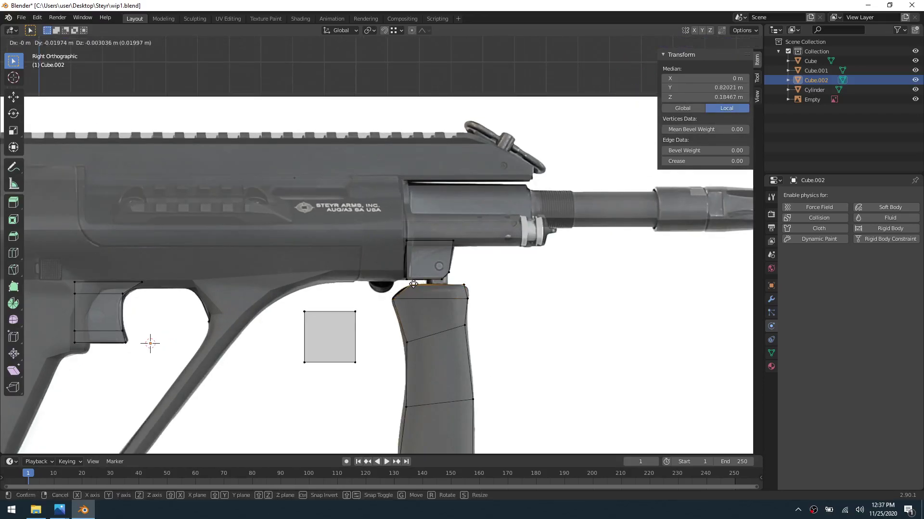
pyautogui.click(414, 284)
pyautogui.scroll(-3, 506, 348)
pyautogui.scroll(-1, 479, 348)
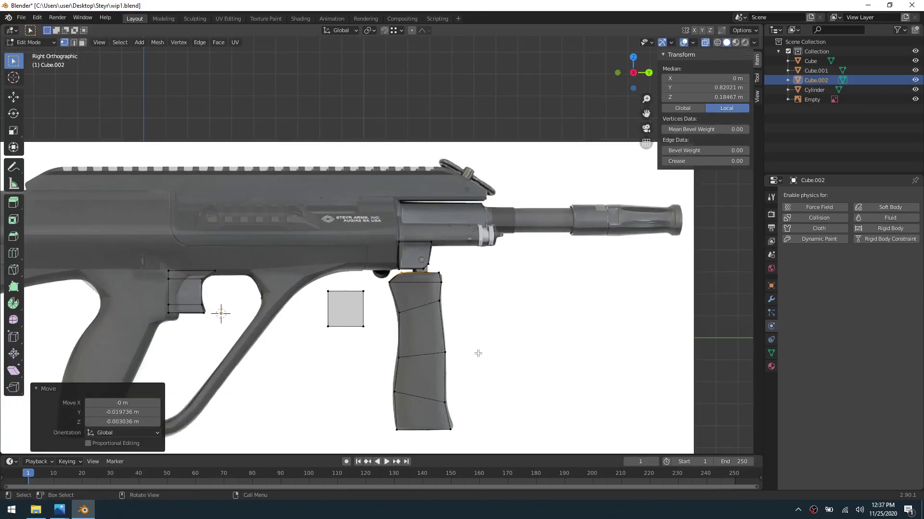
# Step: Return to Object Mode with nothing selected and bring the rifle model and reference image into a perspective view
pyautogui.click(484, 355)
pyautogui.moveTo(493, 363); pyautogui.dragTo(548, 328, button='middle')
pyautogui.keyDown('shift'); pyautogui.moveTo(647, 279); pyautogui.dragTo(308, 337, button='middle'); pyautogui.keyUp('shift')
pyautogui.hotkey('ctrl', 'Tab')
pyautogui.click(353, 339)
pyautogui.click(348, 349)
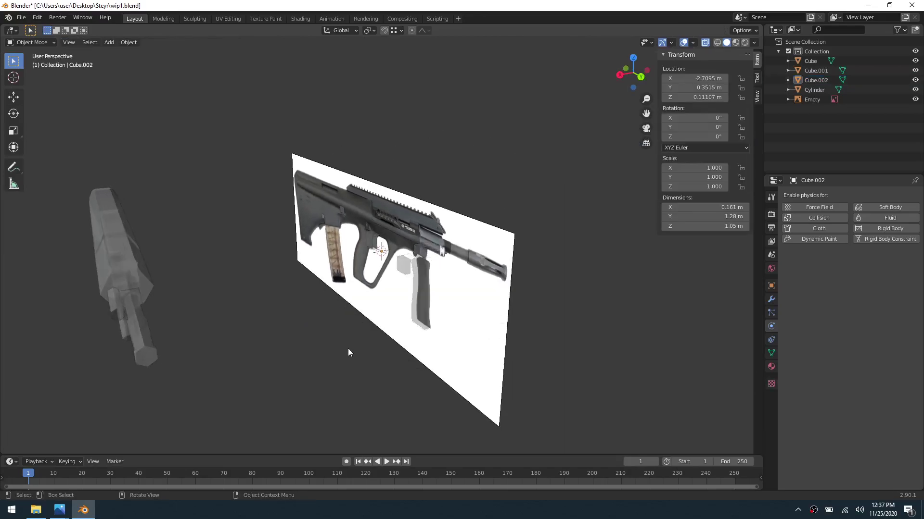
pyautogui.keyDown('shift'); pyautogui.moveTo(351, 336); pyautogui.dragTo(449, 333, button='middle'); pyautogui.keyUp('shift')
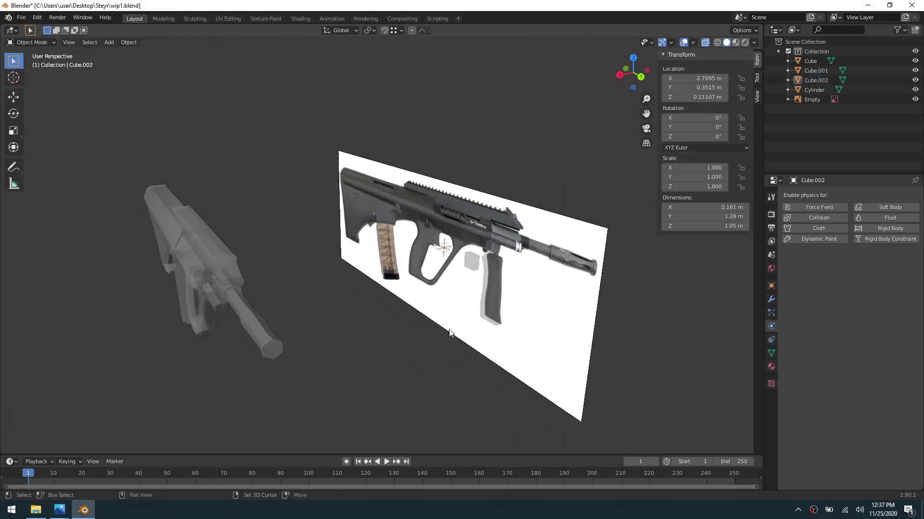
# Step: Select the trigger and foregrip object over the reference and move it about 2.10 m along X toward the rifle model
pyautogui.click(482, 295)
pyautogui.click(219, 277)
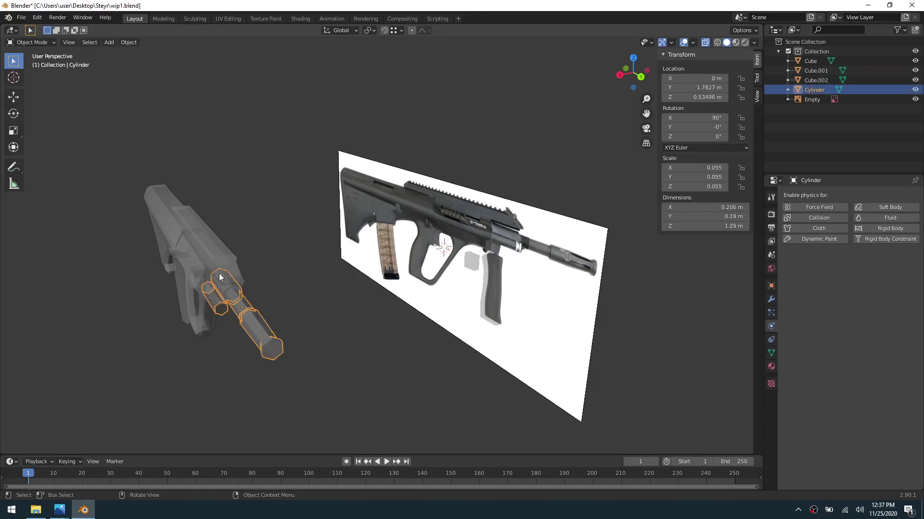
pyautogui.click(194, 260)
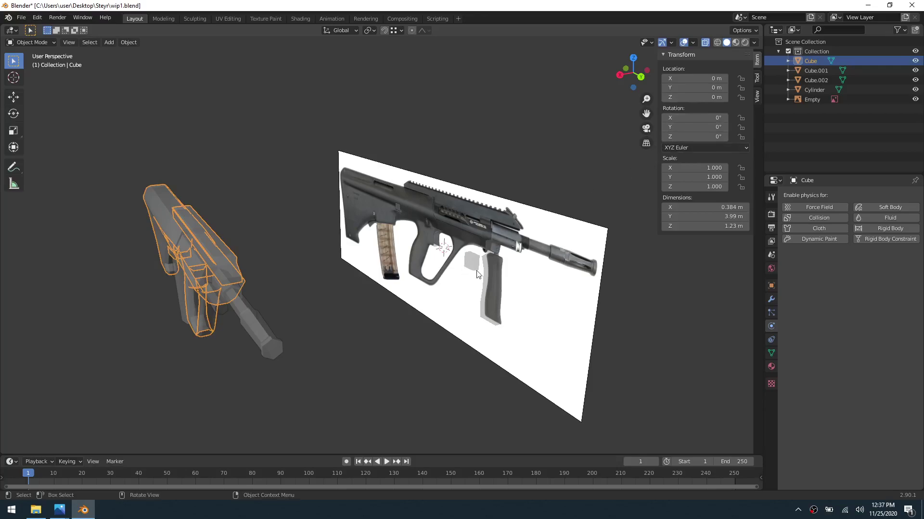
pyautogui.click(493, 275)
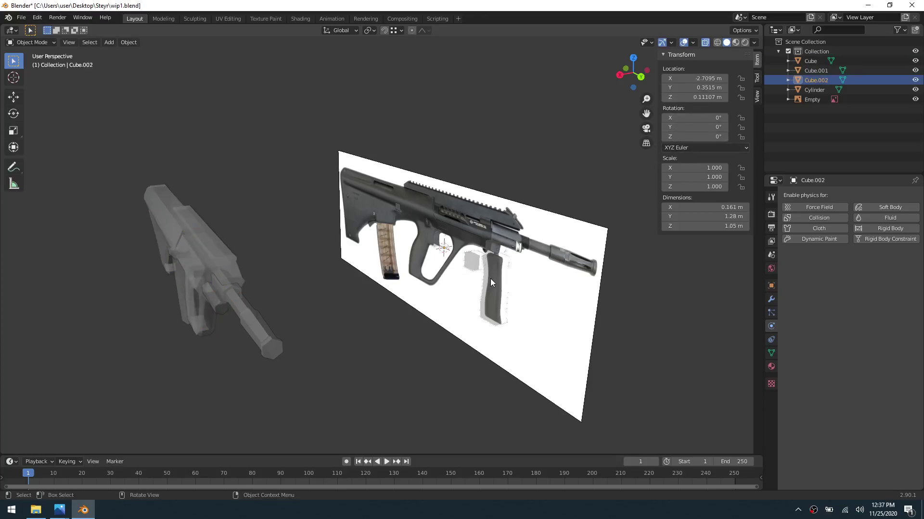
pyautogui.press('g')
pyautogui.press('x')
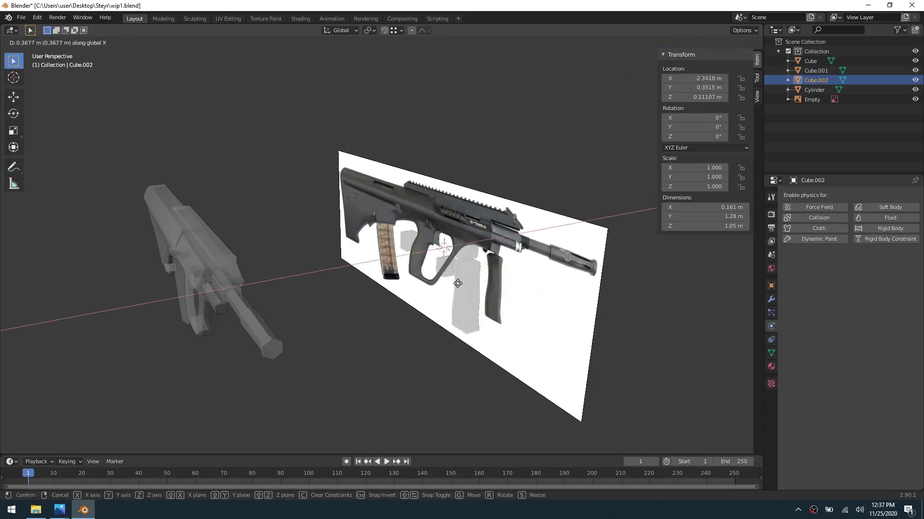
pyautogui.rightClick(287, 324)
pyautogui.press('g')
pyautogui.press('x')
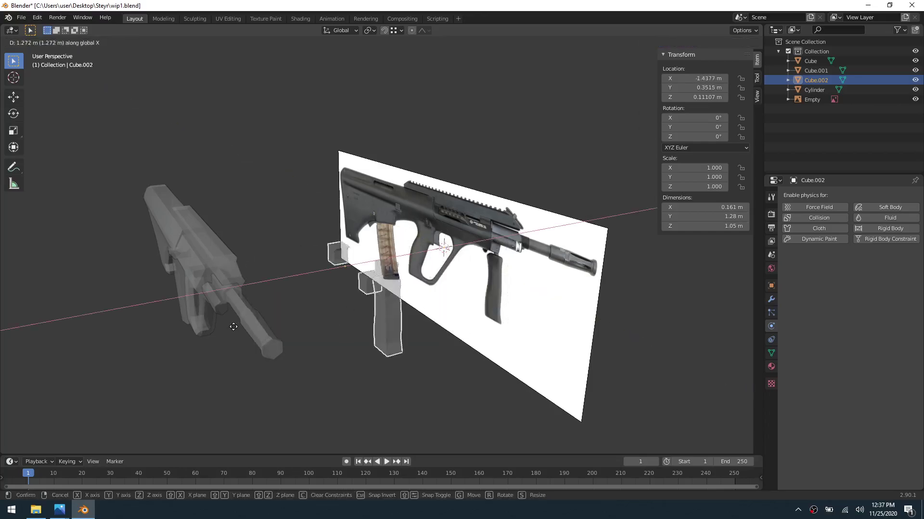
pyautogui.click(215, 333)
# Step: Set the foregrip object's X location to 0 m and deselect it
pyautogui.click(706, 78)
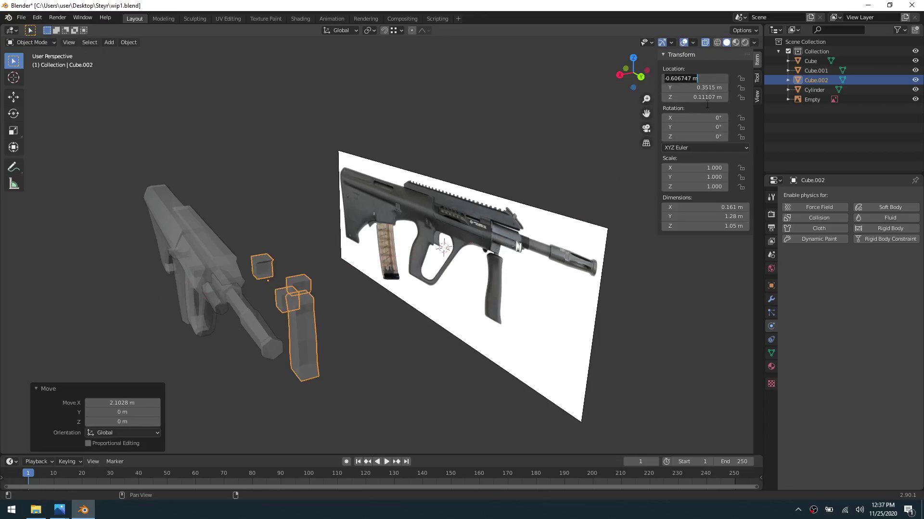
pyautogui.press('Return')
pyautogui.click(707, 78)
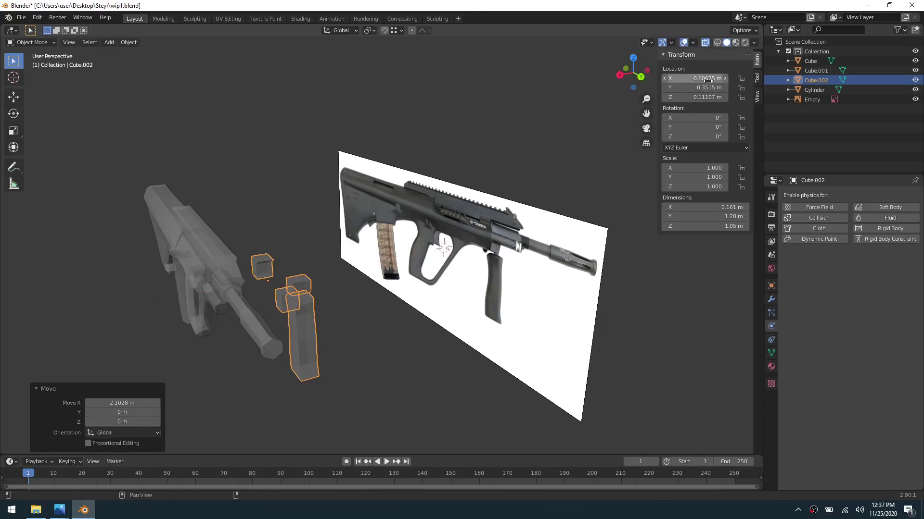
pyautogui.write('0')
pyautogui.press('Return')
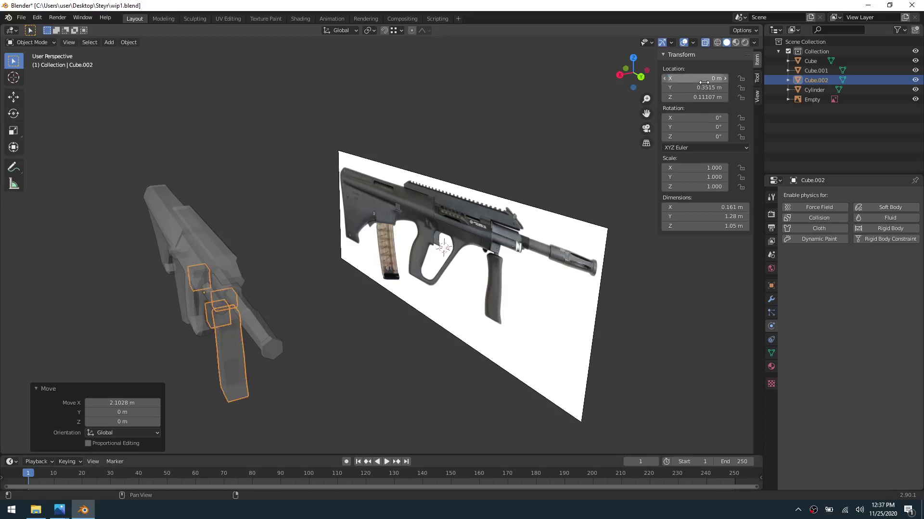
pyautogui.click(326, 348)
# Step: Enter Edit Mode on the foregrip object and bevel the grip's four vertical corner edges with a 0.046 m width and one segment
pyautogui.scroll(3, 279, 339)
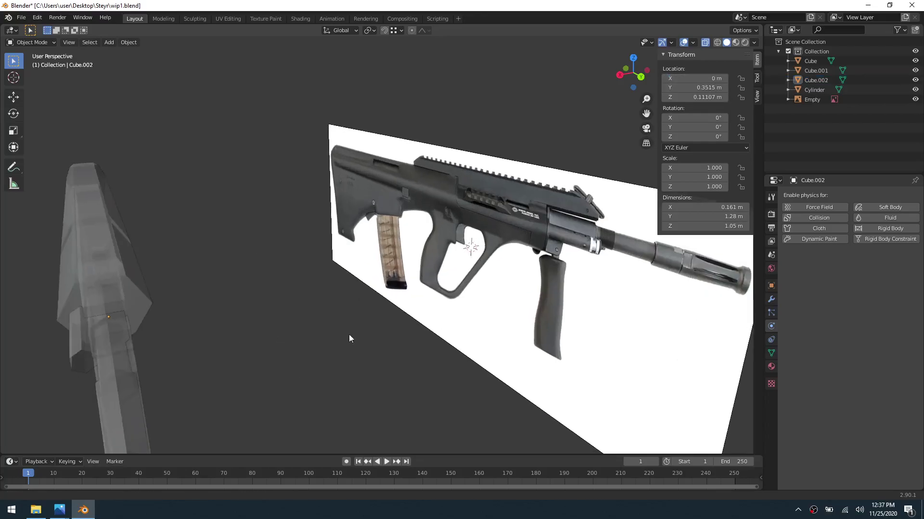
pyautogui.keyDown('shift'); pyautogui.moveTo(340, 339); pyautogui.dragTo(406, 287, button='middle'); pyautogui.keyUp('shift')
pyautogui.hotkey('ctrl', 'Tab')
pyautogui.click(414, 330)
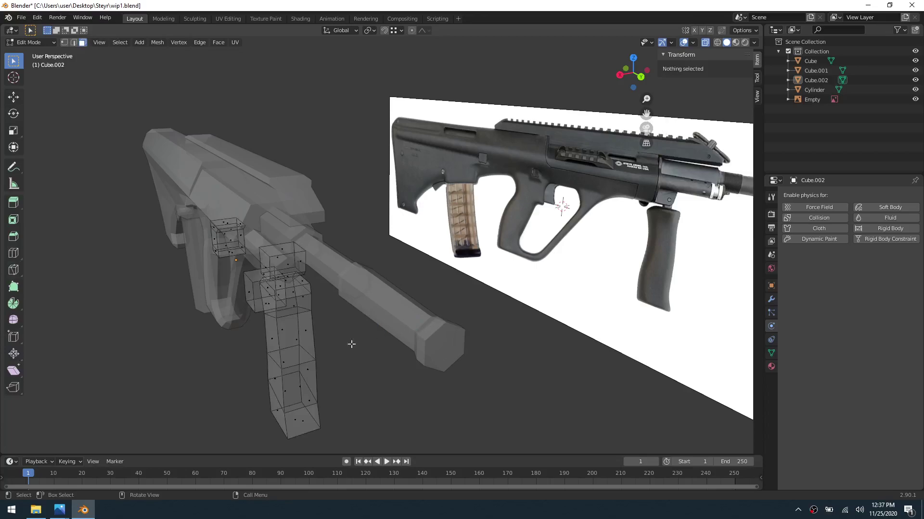
pyautogui.scroll(3, 404, 324)
pyautogui.moveTo(399, 337); pyautogui.dragTo(442, 331, button='middle')
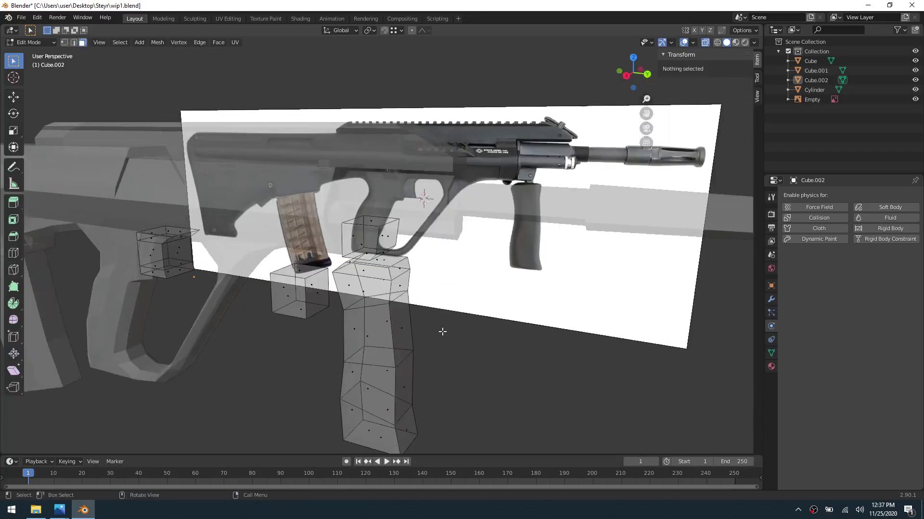
pyautogui.keyDown('alt'); pyautogui.click(395, 342); pyautogui.keyUp('alt')
pyautogui.keyDown('alt'); pyautogui.keyDown('shift'); pyautogui.click(413, 324); pyautogui.keyUp('shift'); pyautogui.keyUp('alt')
pyautogui.keyDown('alt'); pyautogui.keyDown('shift'); pyautogui.click(364, 334); pyautogui.keyUp('shift'); pyautogui.keyUp('alt')
pyautogui.keyDown('alt'); pyautogui.keyDown('shift'); pyautogui.click(346, 335); pyautogui.keyUp('shift'); pyautogui.keyUp('alt')
pyautogui.moveTo(357, 342); pyautogui.dragTo(438, 385, button='middle')
pyautogui.hotkey('ctrl', 'b')
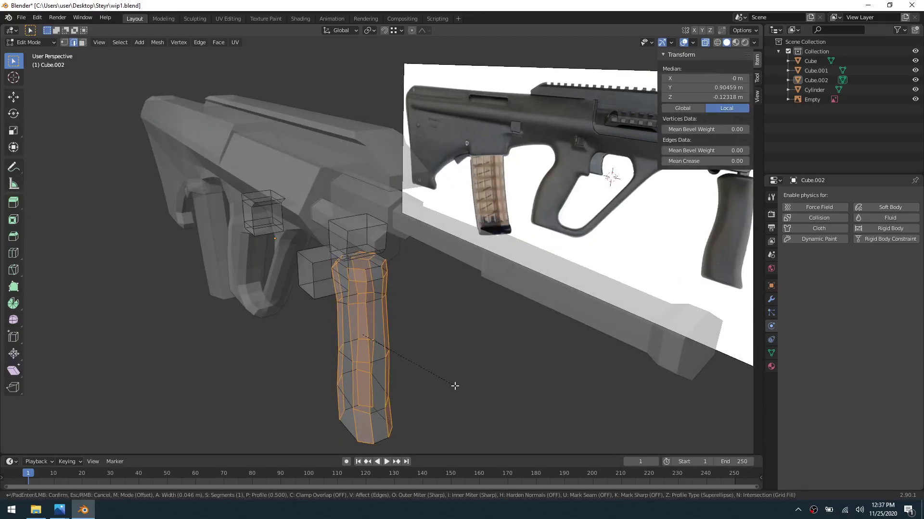
pyautogui.click(455, 386)
# Step: Select the foregrip's top face in face select mode and examine it up close beneath the mount block
pyautogui.moveTo(406, 351); pyautogui.dragTo(437, 313, button='middle')
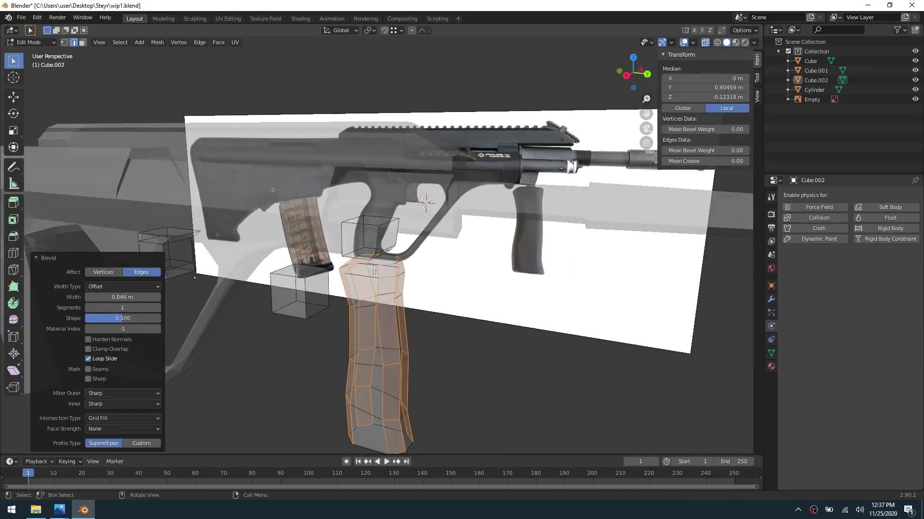
pyautogui.click(369, 261)
pyautogui.press('3')
pyautogui.click(374, 263)
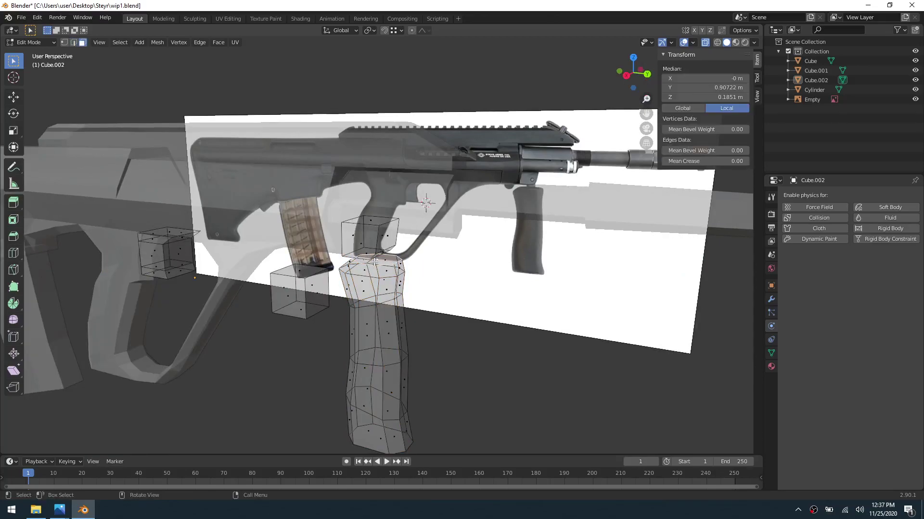
pyautogui.keyDown('alt'); pyautogui.moveTo(440, 287); pyautogui.dragTo(471, 279, button='middle'); pyautogui.keyUp('alt')
pyautogui.scroll(5, 437, 290)
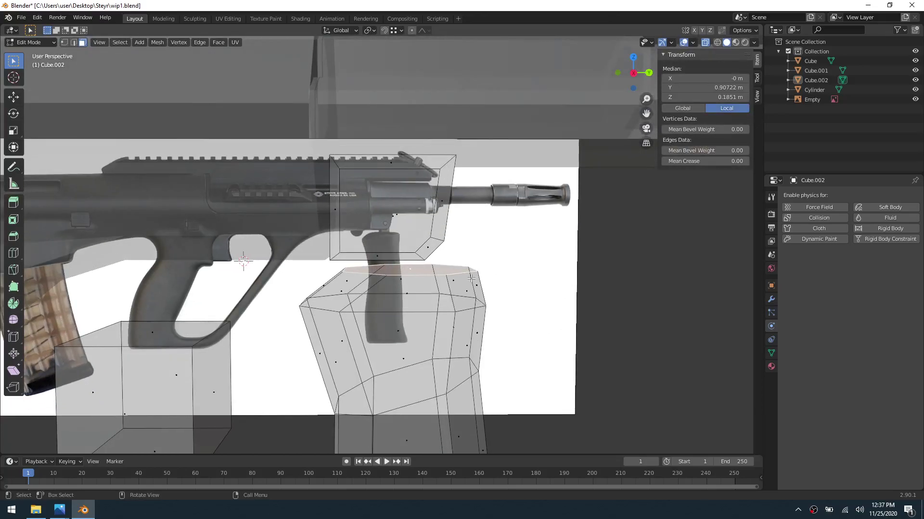
pyautogui.hotkey('ctrl', 'Tab')
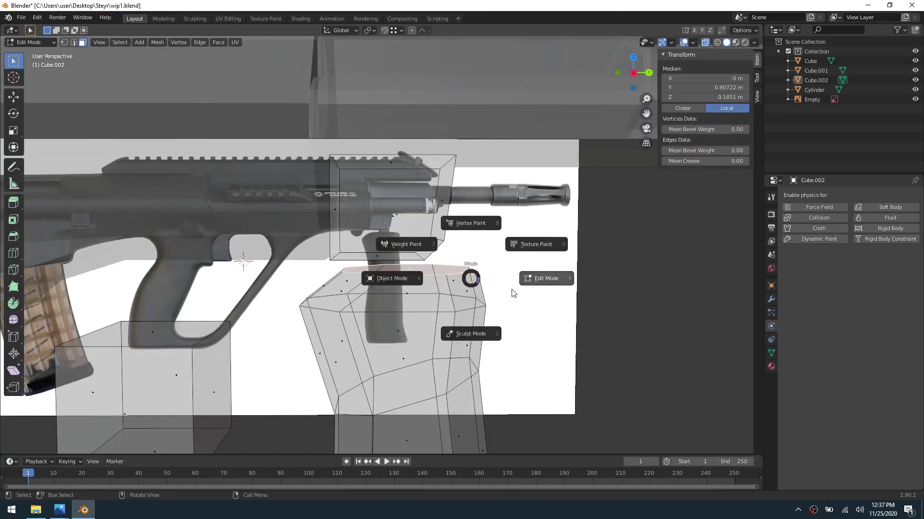
pyautogui.click(578, 332)
# Step: Select the foregrip object in Object Mode, re-enter Edit Mode and bring it into the right orthographic view
pyautogui.moveTo(408, 283); pyautogui.dragTo(405, 304, button='middle')
pyautogui.moveTo(448, 354); pyautogui.dragTo(359, 311, button='middle')
pyautogui.hotkey('ctrl', 'Tab')
pyautogui.click(397, 284)
pyautogui.click(415, 289)
pyautogui.hotkey('ctrl', 'Tab')
pyautogui.click(495, 288)
pyautogui.press('KP_3')
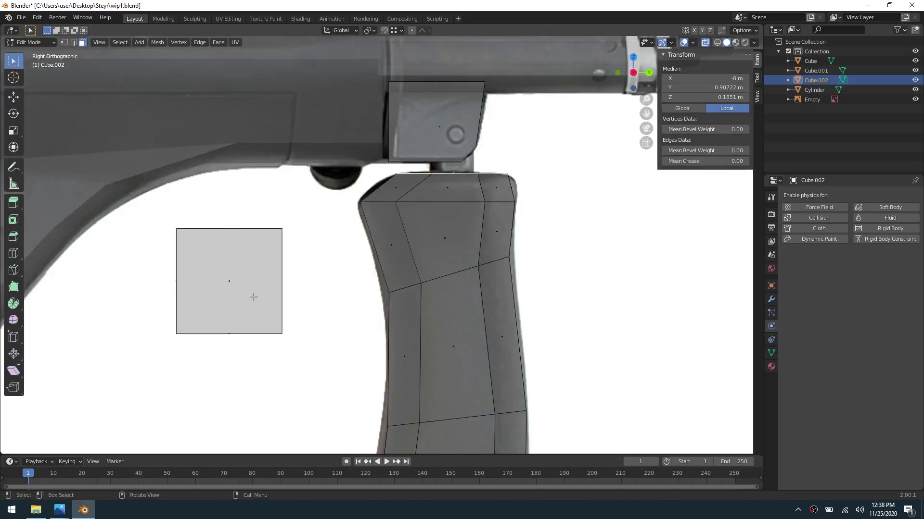
pyautogui.press('l')
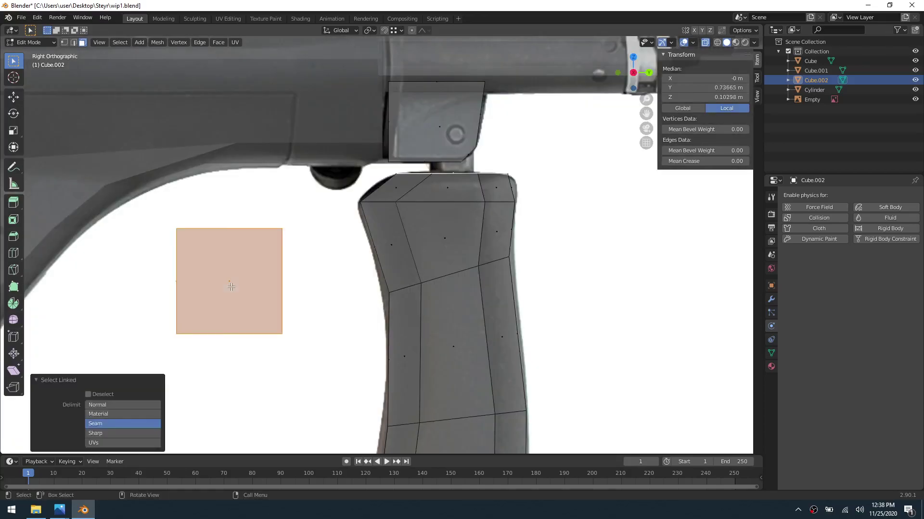
pyautogui.press('g')
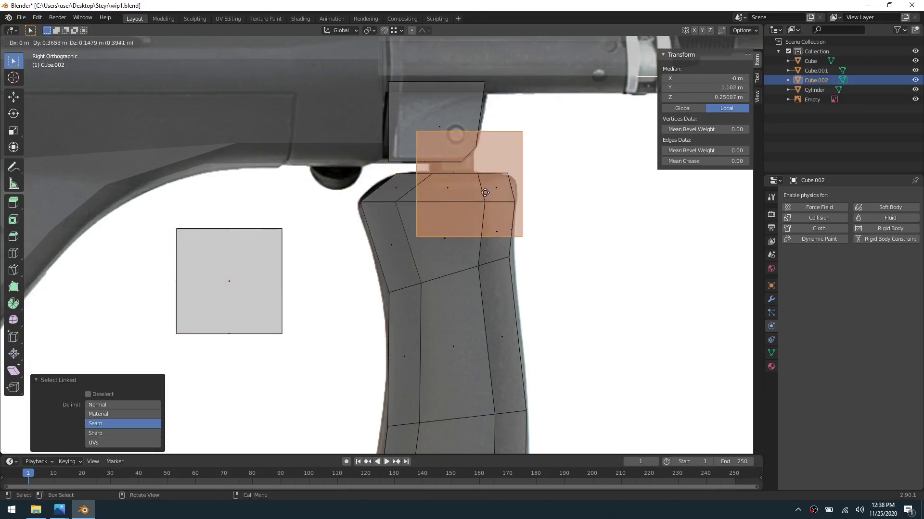
pyautogui.press('Escape')
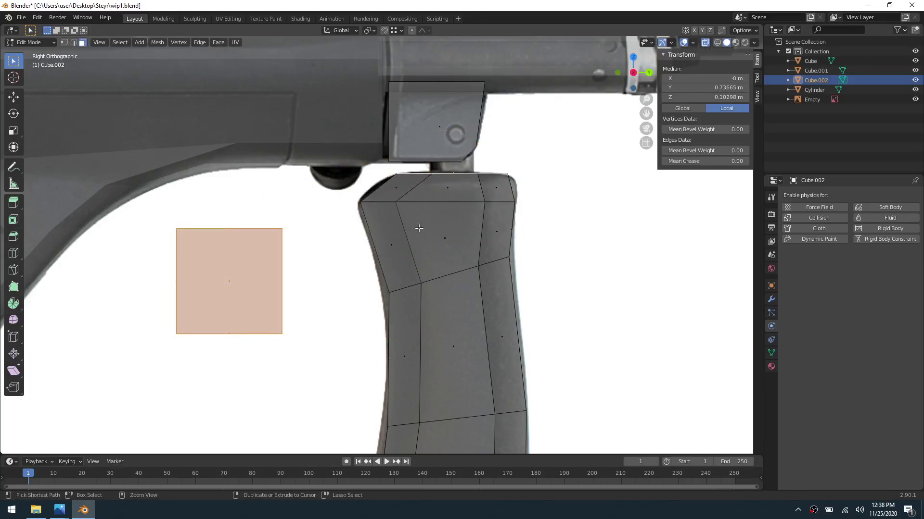
# Step: Duplicate the spare cube, place it about 0.339 m in Y and 0.173 m in Z between mount and grip, and scale it to 0.384
pyautogui.click(329, 276)
pyautogui.press('l')
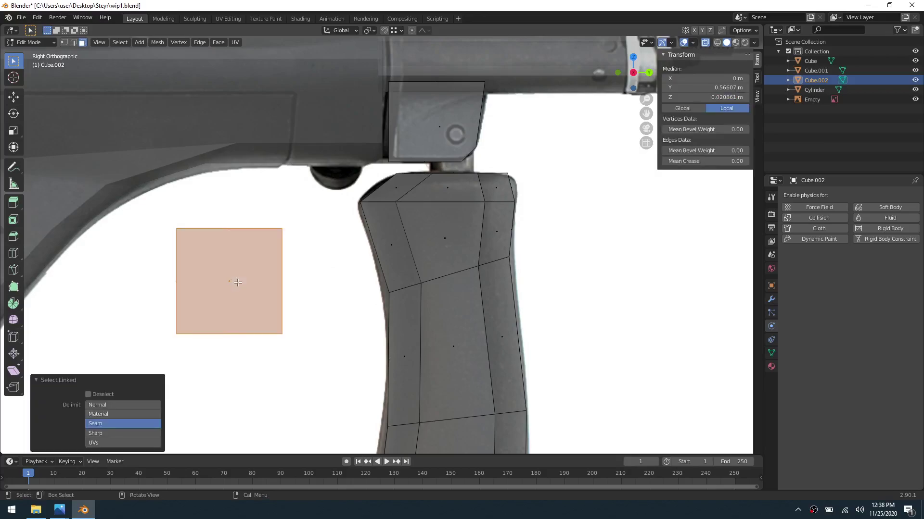
pyautogui.press('g')
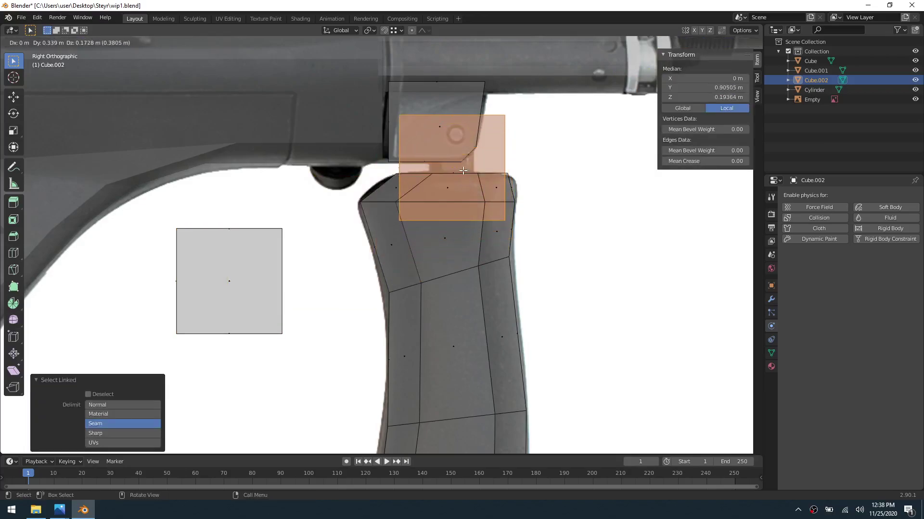
pyautogui.click(465, 177)
pyautogui.press('s')
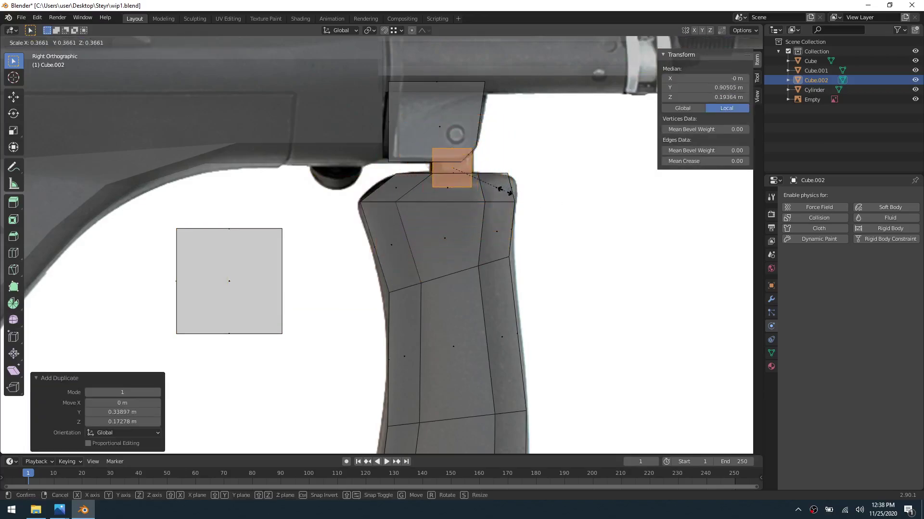
pyautogui.click(510, 193)
pyautogui.moveTo(518, 276); pyautogui.dragTo(443, 295, button='middle')
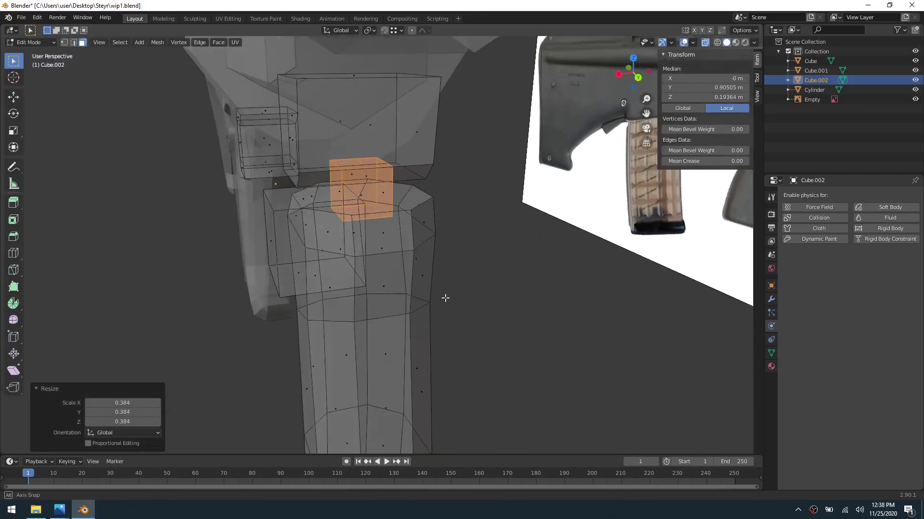
pyautogui.click(468, 293)
# Step: Return to Object Mode and view the rifle from the front in solid shading without X-ray, with nothing selected
pyautogui.scroll(-3, 468, 292)
pyautogui.hotkey('ctrl', 'Tab')
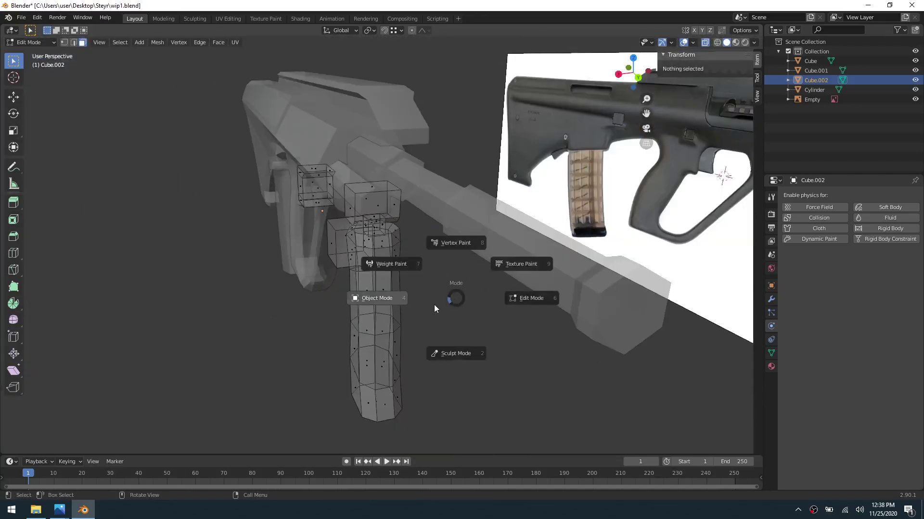
pyautogui.click(424, 305)
pyautogui.moveTo(424, 305); pyautogui.dragTo(359, 192, button='middle')
pyautogui.click(359, 191)
pyautogui.click(577, 251)
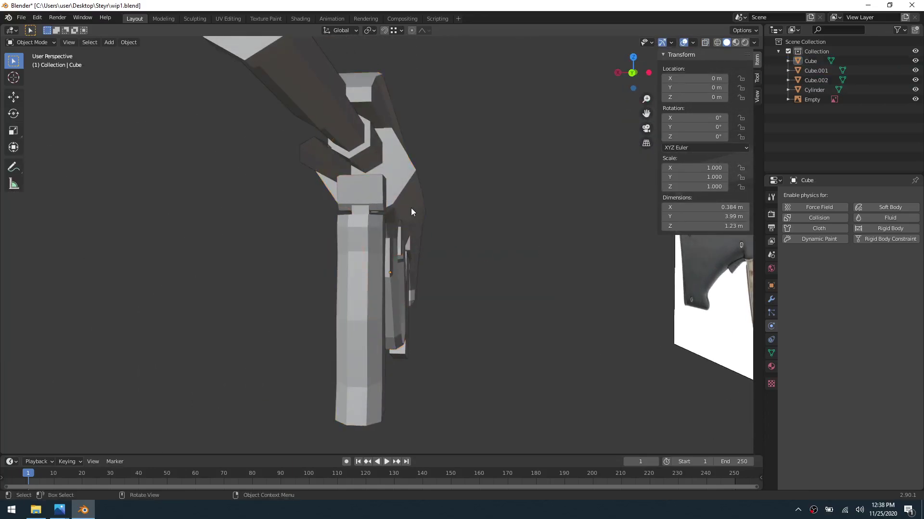
# Step: Enter Edit Mode on the foregrip object, select the whole mount block and scale it to 0.590 along X
pyautogui.moveTo(371, 201)
pyautogui.mouseDown(button='middle')
pyautogui.moveTo(365, 207)
pyautogui.moveTo(456, 206)
pyautogui.moveTo(450, 218)
pyautogui.moveTo(374, 210)
pyautogui.mouseUp(button='middle')
pyautogui.scroll(3, 384, 219)
pyautogui.click(373, 210)
pyautogui.hotkey('ctrl', 'Tab')
pyautogui.click(403, 203)
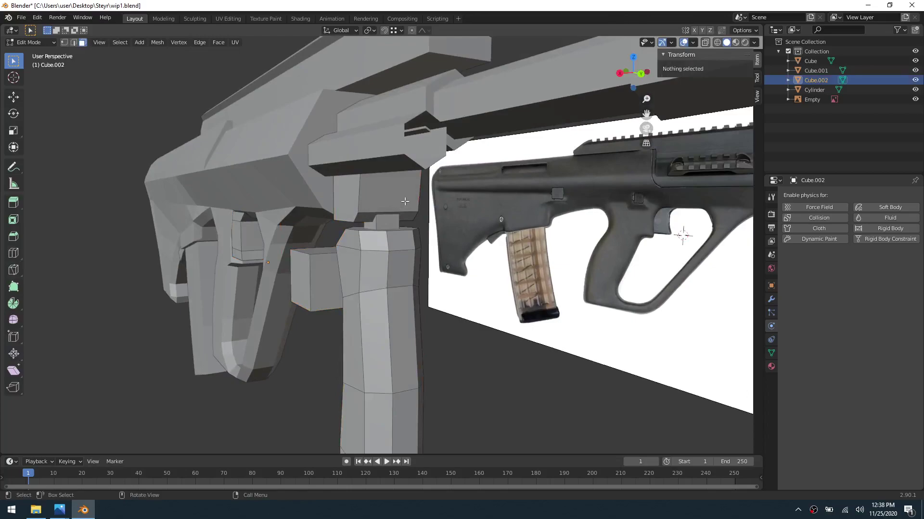
pyautogui.press('l')
pyautogui.press('s')
pyautogui.press('x')
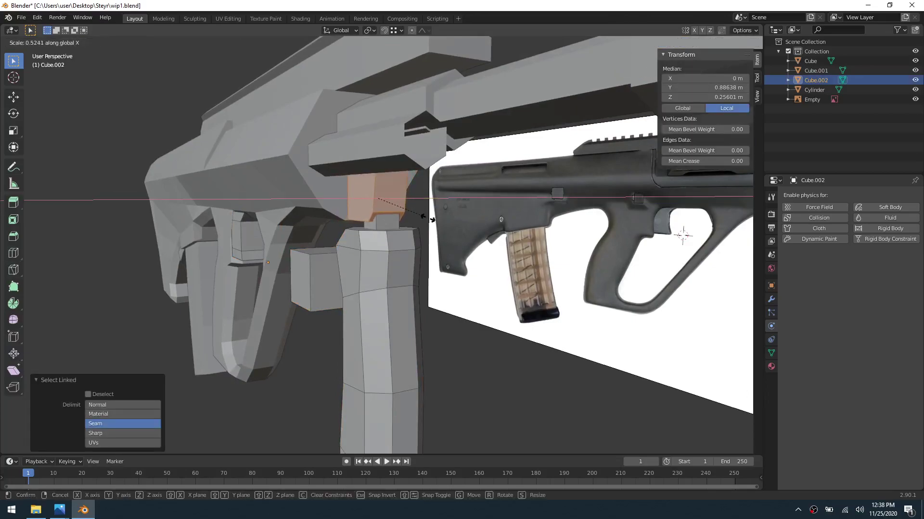
pyautogui.moveTo(410, 209)
pyautogui.mouseDown(button='middle')
pyautogui.moveTo(362, 148)
pyautogui.moveTo(326, 171)
pyautogui.moveTo(366, 200)
pyautogui.mouseUp(button='middle')
# Step: Undo the latest edits to the mount block, including its X scaling
pyautogui.hotkey('ctrl', 'Tab')
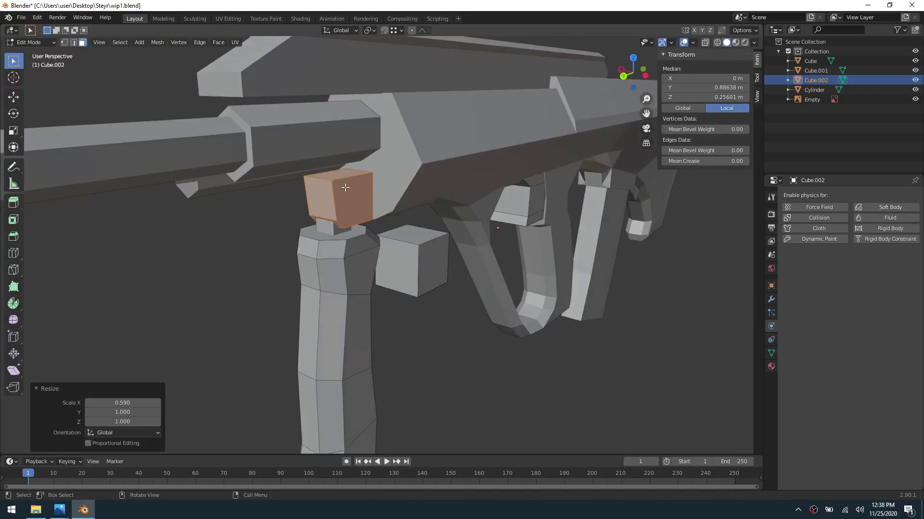
pyautogui.press('e')
pyautogui.click(333, 174)
pyautogui.hotkey('ctrl', 'z')
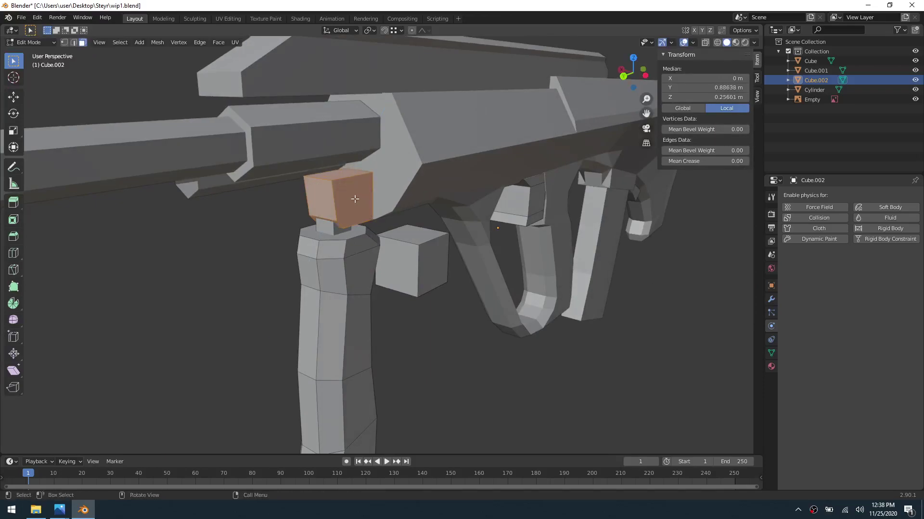
pyautogui.hotkey('ctrl', 'z')
# Step: Narrow the mount block to about 0.59 of its width along X
pyautogui.press('s')
pyautogui.press('x')
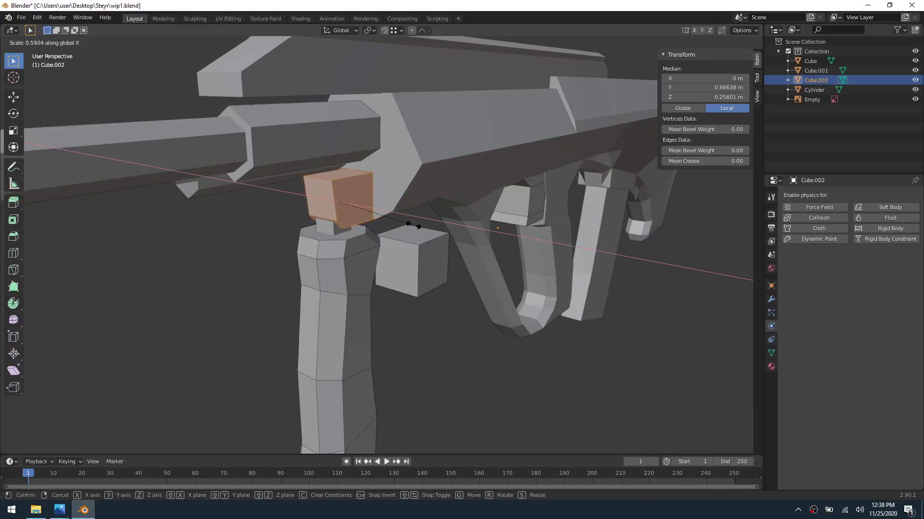
pyautogui.click(420, 226)
# Step: Move the mount block's top face up about 0.073 m in Z into the handguard and deselect it
pyautogui.hotkey('ctrl', 'tab')
pyautogui.click(379, 199)
pyautogui.click(340, 174)
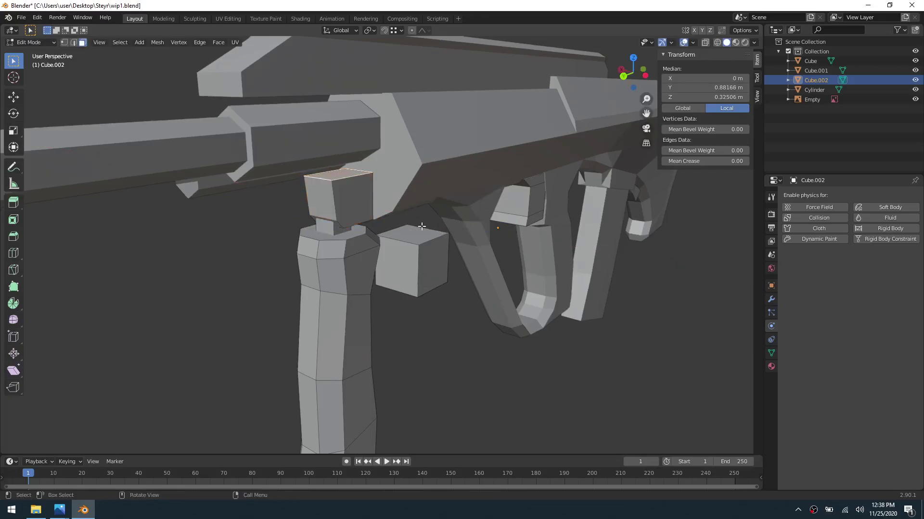
pyautogui.press('g')
pyautogui.press('z')
pyautogui.click(415, 197)
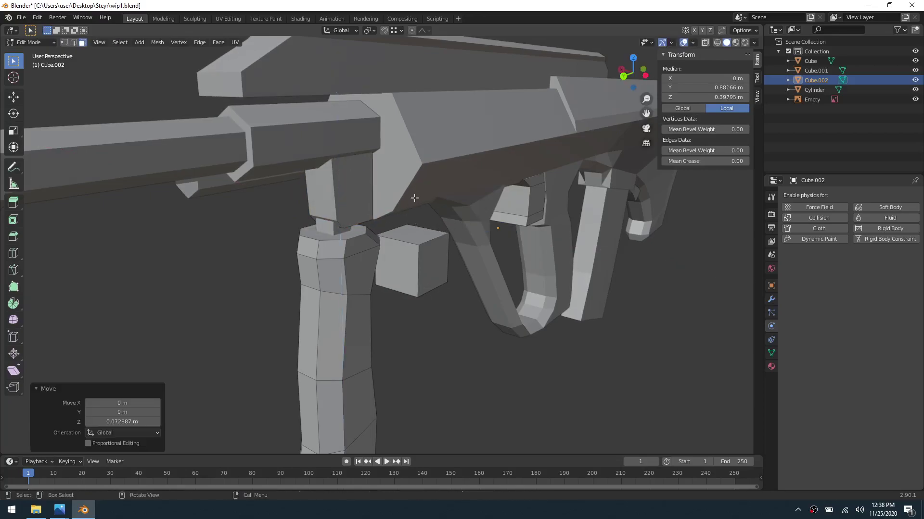
pyautogui.click(457, 325)
# Step: Return to Object Mode and switch to the reference photo Steyr-AUG-A3-MAG-FL-R.jpg in Photos
pyautogui.scroll(-2, 436, 307)
pyautogui.moveTo(425, 279); pyautogui.dragTo(490, 302, button='middle')
pyautogui.hotkey('ctrl', 'Tab')
pyautogui.click(413, 307)
pyautogui.moveTo(60, 510)
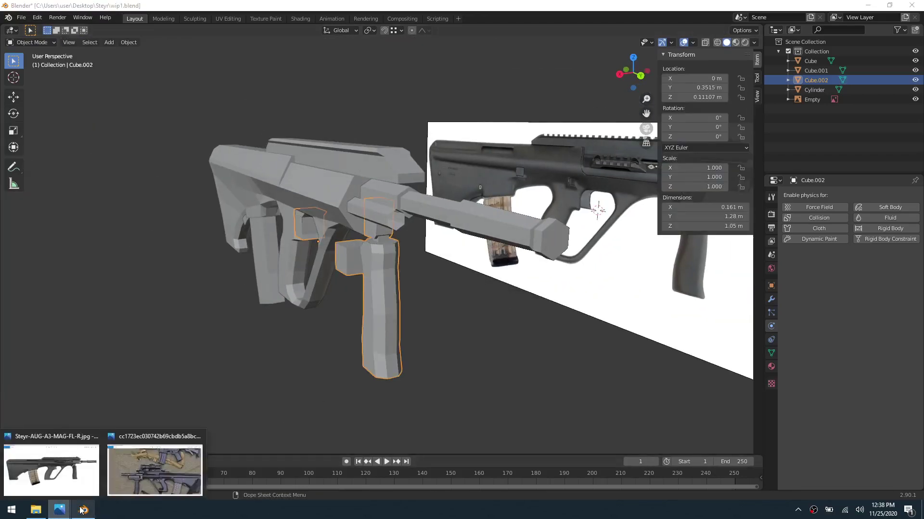
pyautogui.click(68, 487)
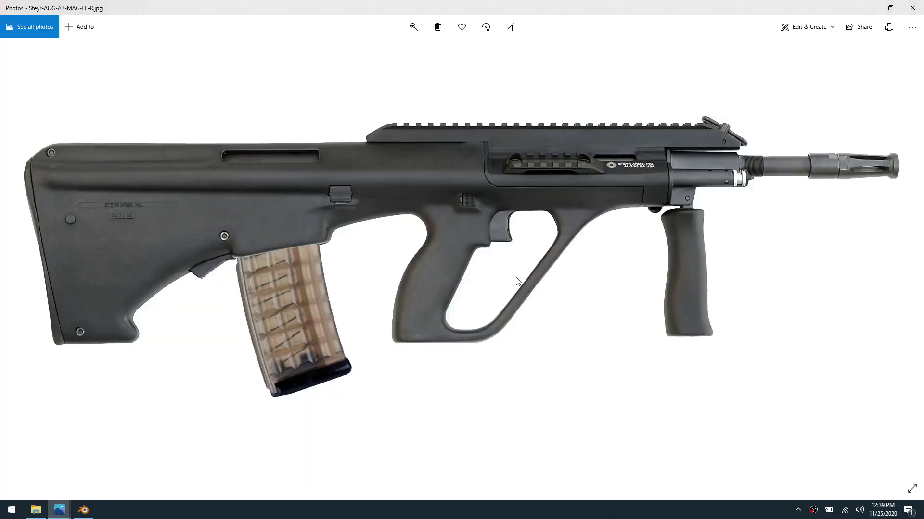
# Step: Browse the other Steyr AUG reference photos to examine the handguard and foregrip mount, and switch back to Blender
pyautogui.press('Right')
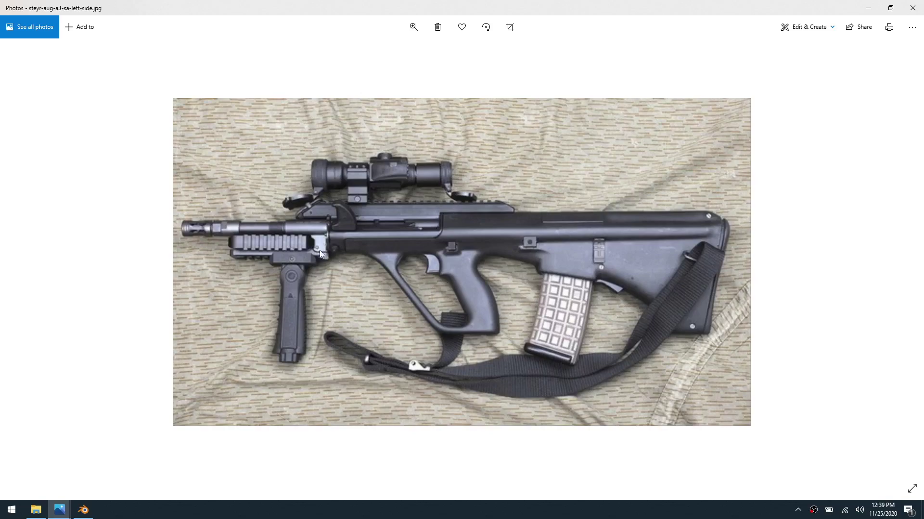
pyautogui.press('Right')
pyautogui.press('Right')
pyautogui.press('Right')
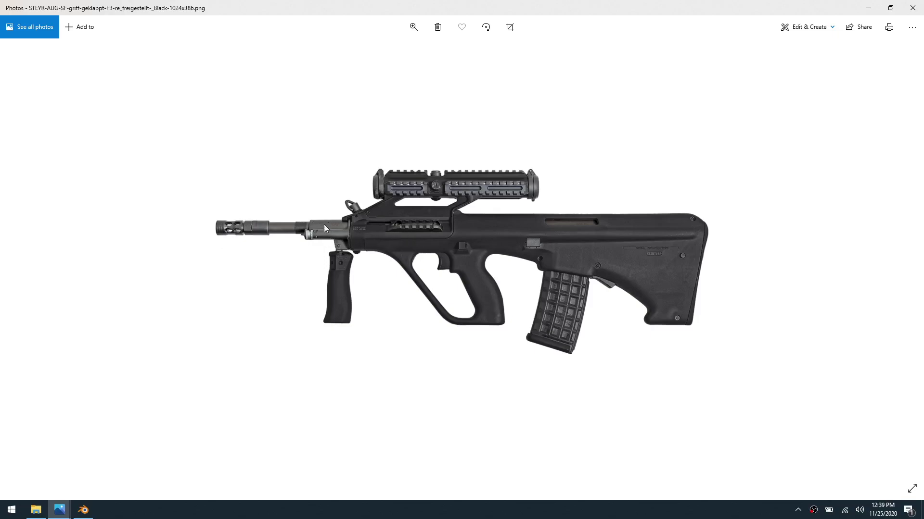
pyautogui.press('Right')
pyautogui.press('Right')
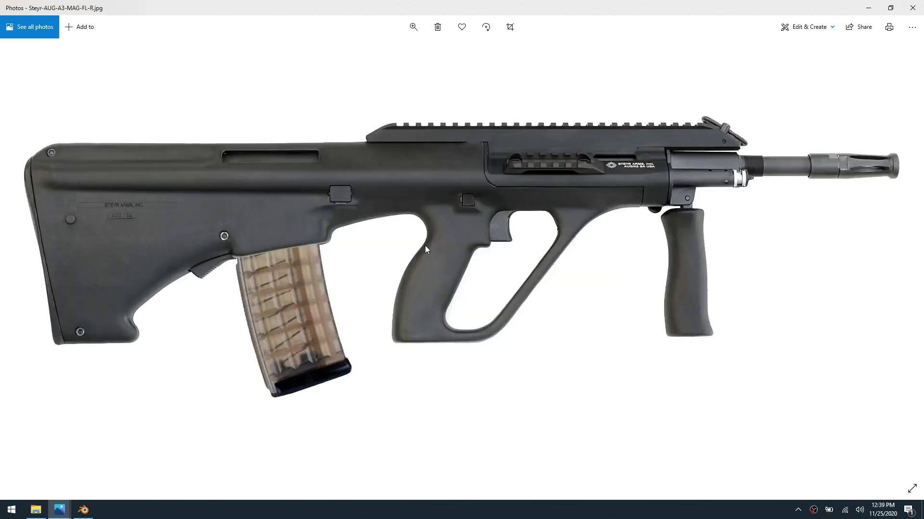
pyautogui.press('Right')
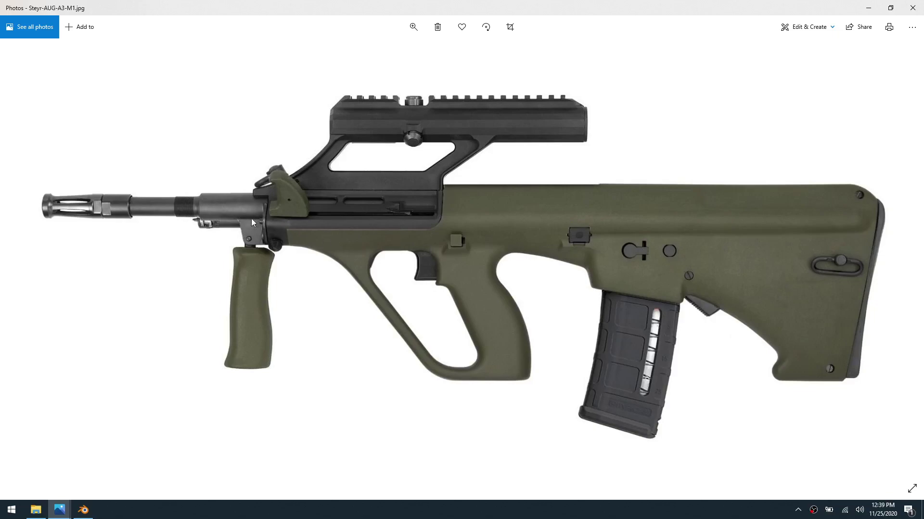
pyautogui.click(83, 510)
pyautogui.moveTo(448, 322); pyautogui.dragTo(420, 259, button='middle')
pyautogui.click(432, 320)
pyautogui.moveTo(432, 320); pyautogui.dragTo(443, 302, button='middle')
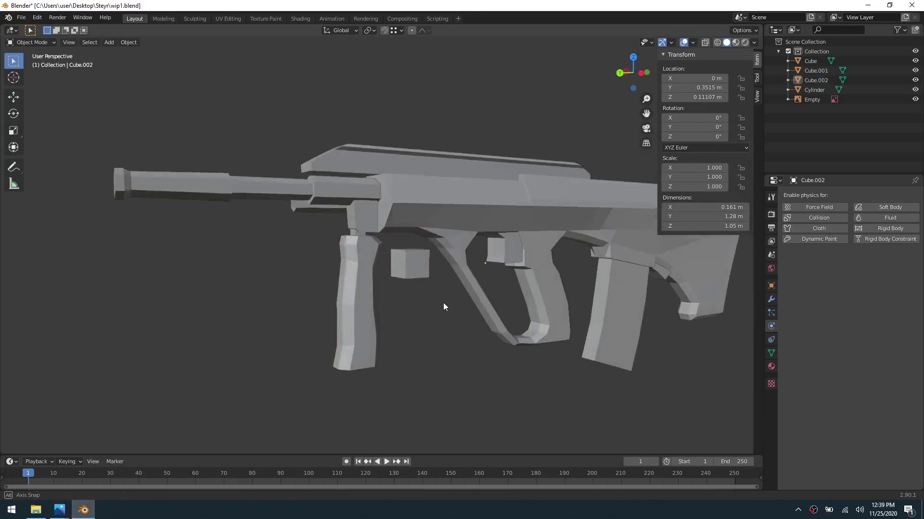
# Step: Dissolve the inner edge loop on the barrel's muzzle end face in Edit Mode
pyautogui.scroll(1, 408, 270)
pyautogui.keyDown('shift'); pyautogui.moveTo(408, 271); pyautogui.dragTo(452, 293, button='middle'); pyautogui.keyUp('shift')
pyautogui.click(464, 256)
pyautogui.hotkey('ctrl', 'Tab')
pyautogui.click(521, 264)
pyautogui.press('2')
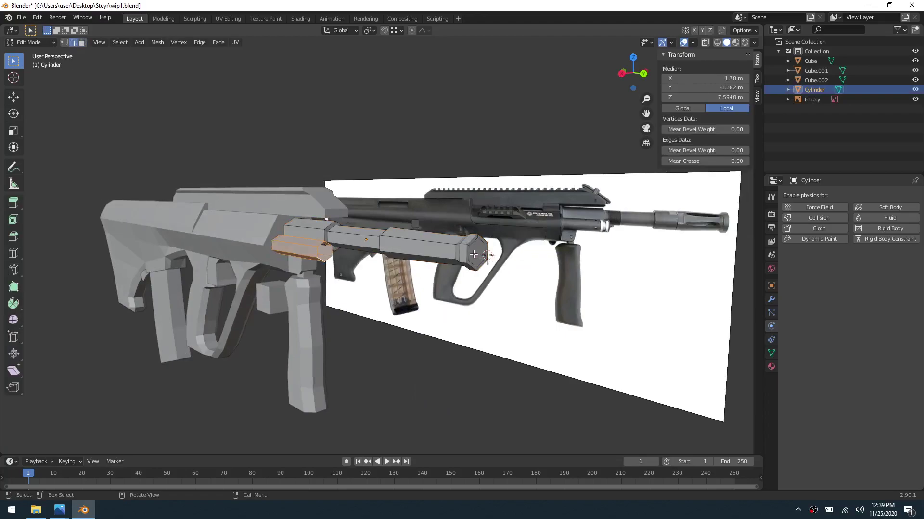
pyautogui.keyDown('alt'); pyautogui.click(473, 244); pyautogui.keyUp('alt')
pyautogui.press('KP_Decimal')
pyautogui.press('x')
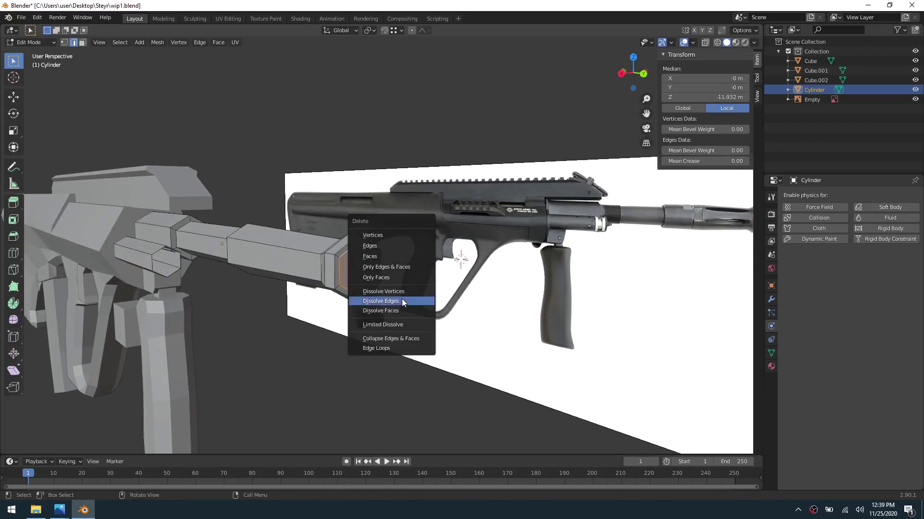
pyautogui.click(402, 300)
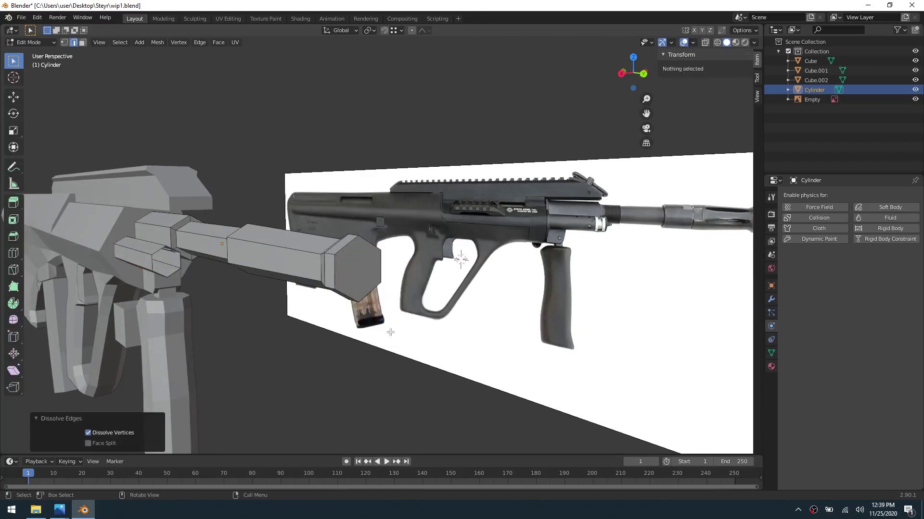
# Step: Return the barrel to Object Mode, deselect it and hide the transform sidebar
pyautogui.hotkey('ctrl', 'Tab')
pyautogui.click(321, 379)
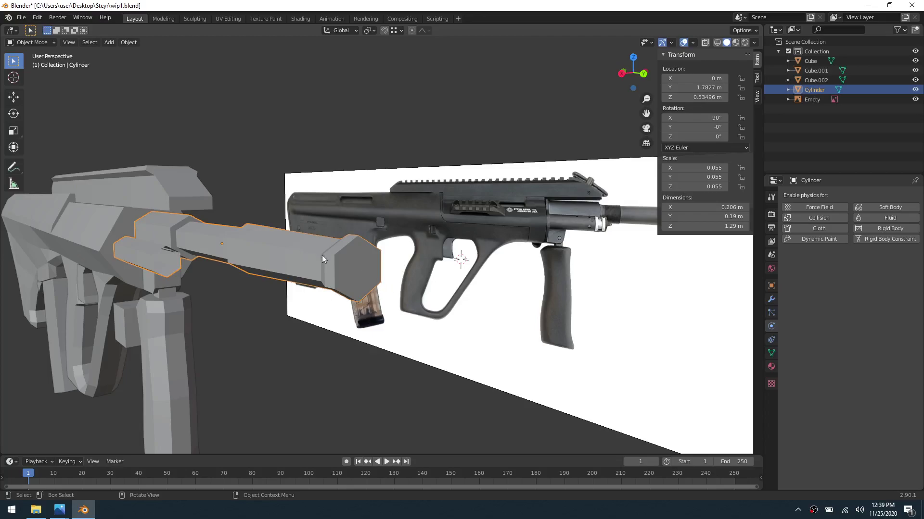
pyautogui.moveTo(372, 348); pyautogui.dragTo(304, 333, button='middle')
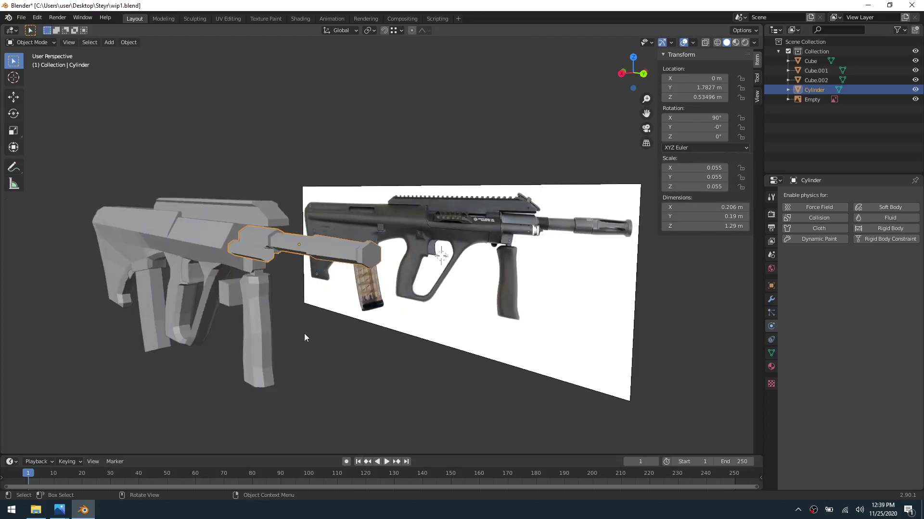
pyautogui.click(330, 360)
pyautogui.hotkey('ctrl', 'Tab')
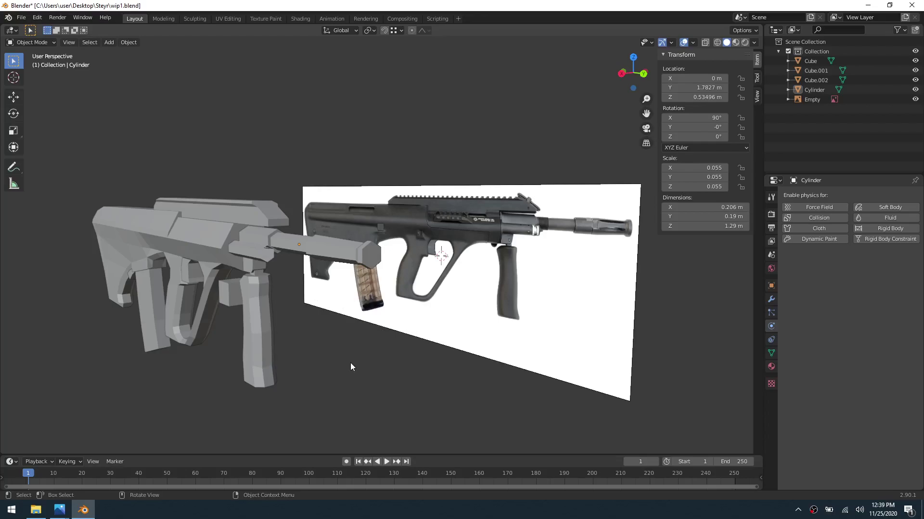
pyautogui.press('n')
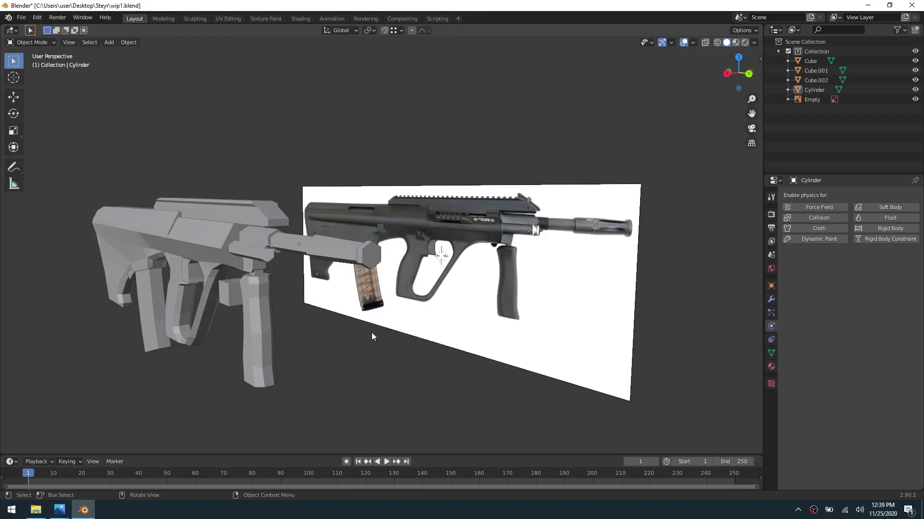
pyautogui.moveTo(372, 333); pyautogui.dragTo(387, 334, button='middle')
pyautogui.moveTo(252, 327); pyautogui.dragTo(217, 291, button='middle')
# Step: Select the trigger's linked geometry in Edit Mode, narrow it along the X axis and deselect it
pyautogui.click(342, 306)
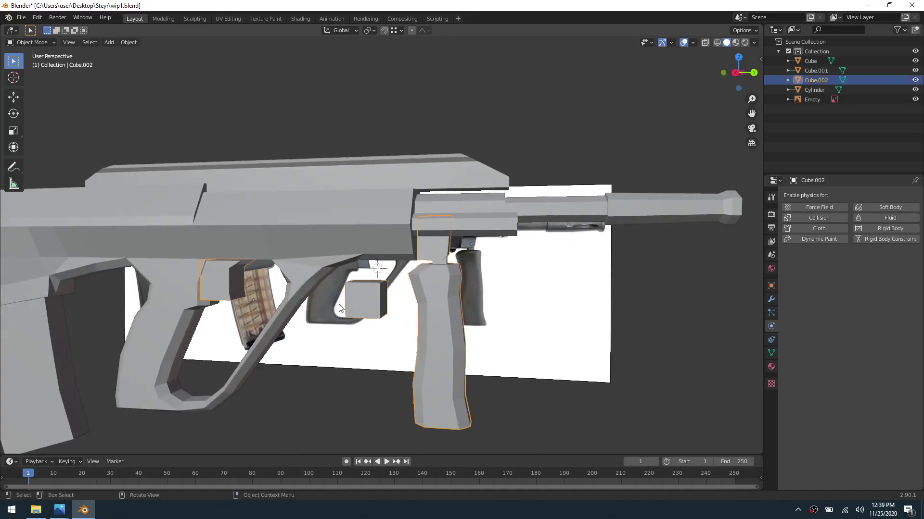
pyautogui.moveTo(340, 308); pyautogui.dragTo(295, 306, button='middle')
pyautogui.hotkey('ctrl', 'Tab')
pyautogui.click(339, 307)
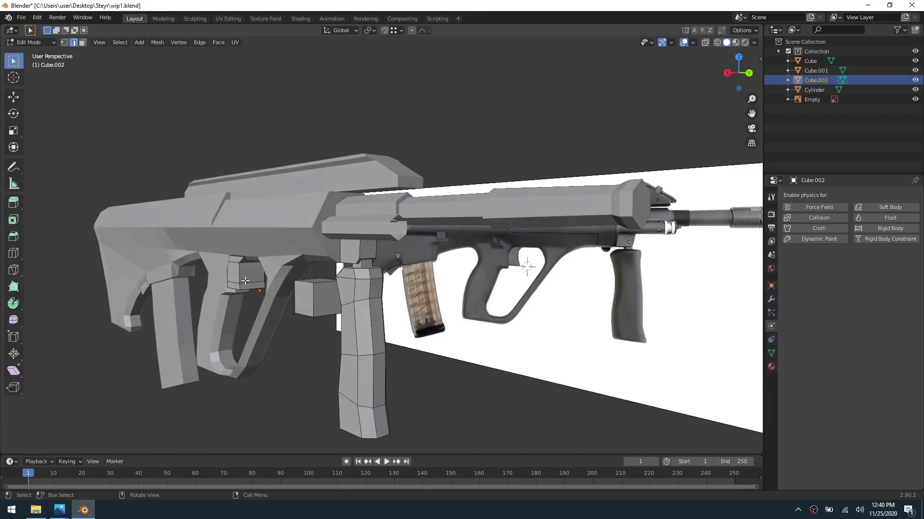
pyautogui.press('l')
pyautogui.press('s')
pyautogui.press('x')
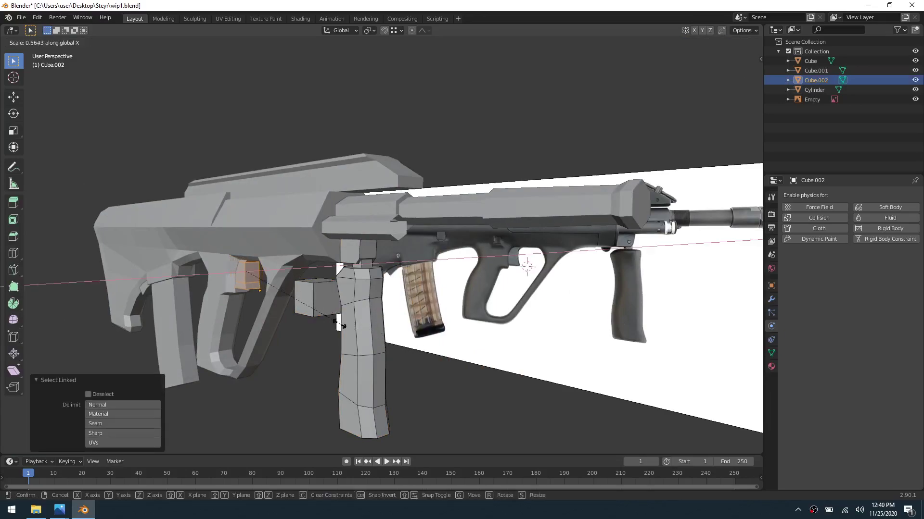
pyautogui.click(307, 304)
pyautogui.click(288, 374)
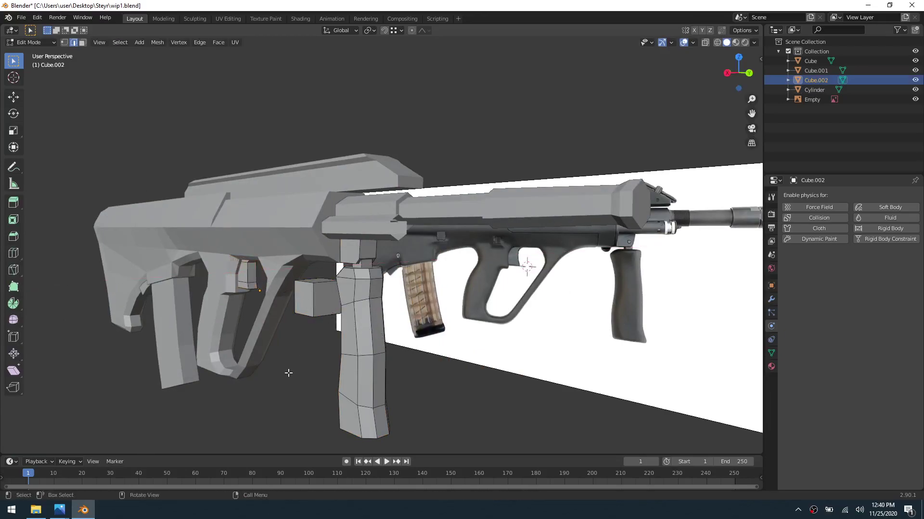
# Step: Leave the trigger and foregrip object and open the main rifle body in Edit Mode with vertex selection
pyautogui.scroll(-4, 337, 327)
pyautogui.moveTo(338, 328); pyautogui.dragTo(389, 329, button='middle')
pyautogui.scroll(2, 337, 315)
pyautogui.moveTo(259, 221); pyautogui.dragTo(229, 207, button='middle')
pyautogui.hotkey('ctrl', 'Tab')
pyautogui.click(278, 210)
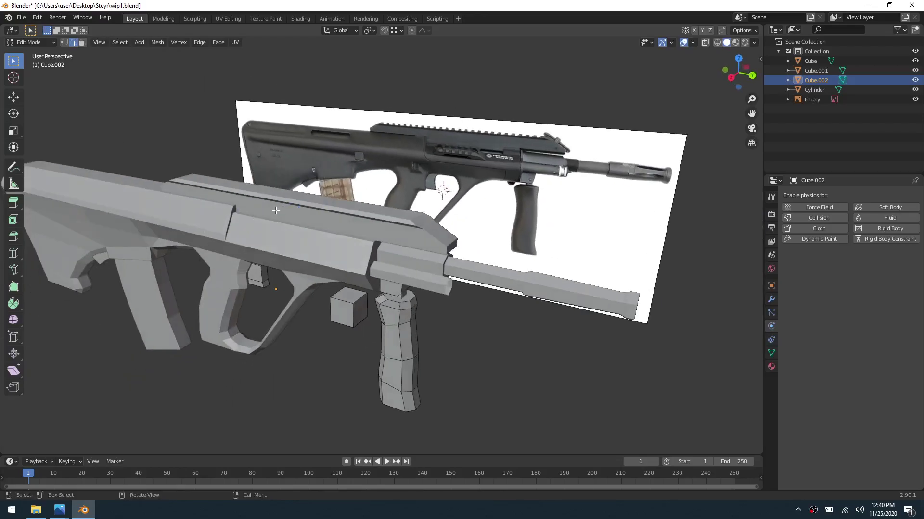
pyautogui.press('1')
pyautogui.hotkey('ctrl', 'Tab')
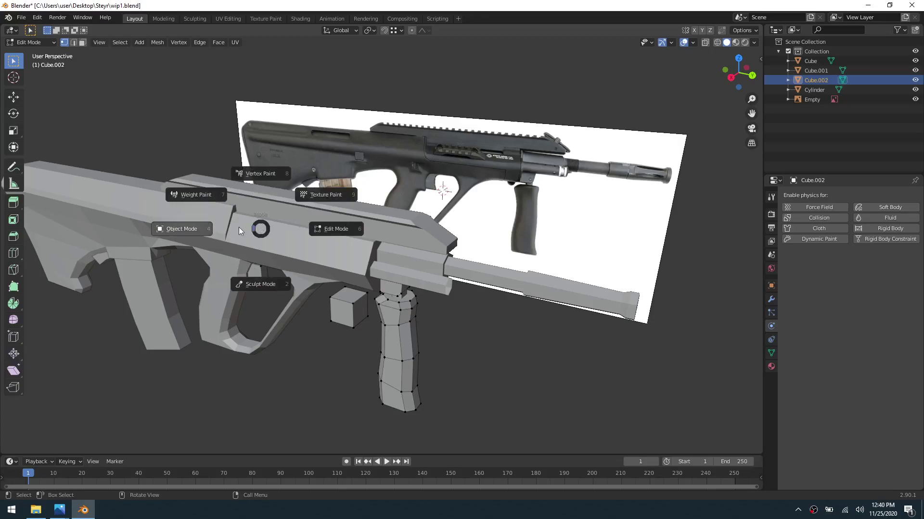
pyautogui.click(218, 226)
pyautogui.click(217, 226)
pyautogui.hotkey('ctrl', 'Tab')
pyautogui.click(248, 226)
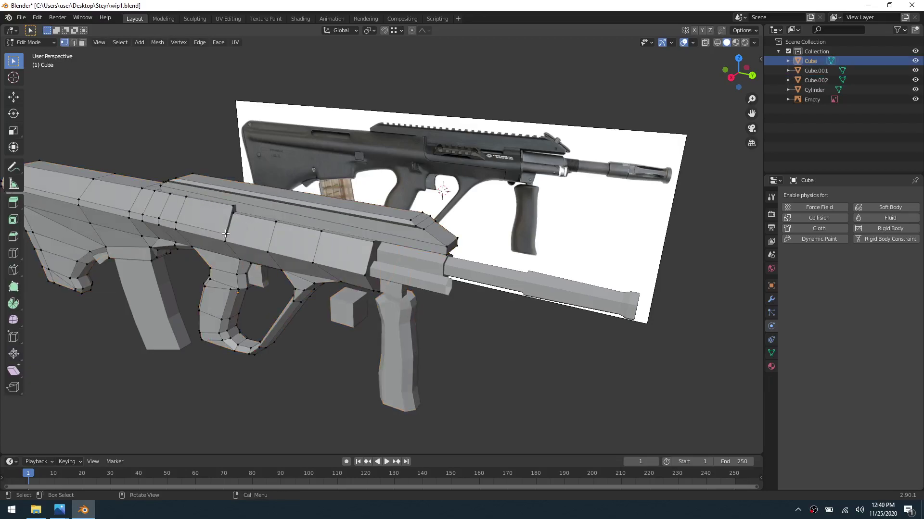
# Step: Select the side corner vertices of the raised step on the rifle body and move them about -0.014 m along Y
pyautogui.press('`')
pyautogui.click(315, 222)
pyautogui.press('`')
pyautogui.click(403, 262)
pyautogui.moveTo(449, 205); pyautogui.dragTo(440, 264, button='middle')
pyautogui.keyDown('ctrl'); pyautogui.click(477, 261); pyautogui.keyUp('ctrl')
pyautogui.press('g')
pyautogui.press('y')
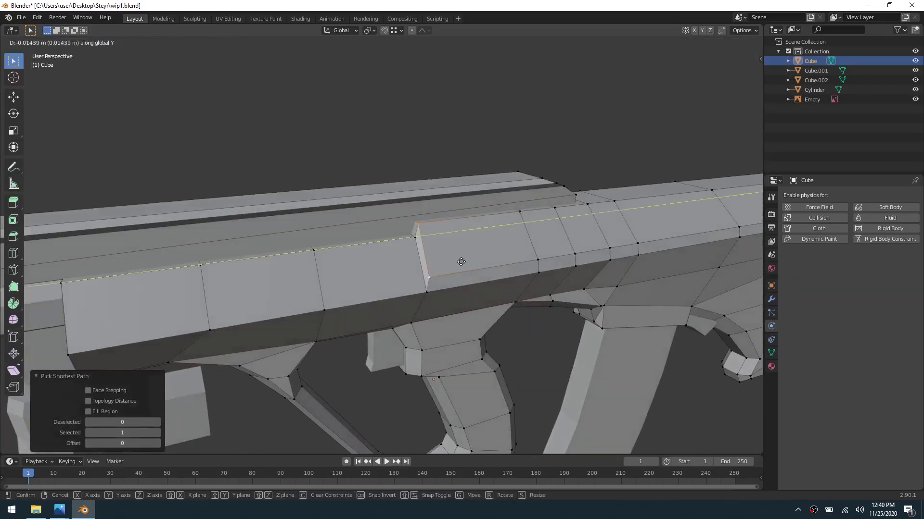
pyautogui.click(461, 262)
# Step: Shift the selected vertices of the body's raised step a further -0.007 m or so along Y
pyautogui.moveTo(461, 262); pyautogui.dragTo(488, 336, button='middle')
pyautogui.press('g')
pyautogui.press('y')
pyautogui.click(474, 286)
pyautogui.scroll(-5, 488, 337)
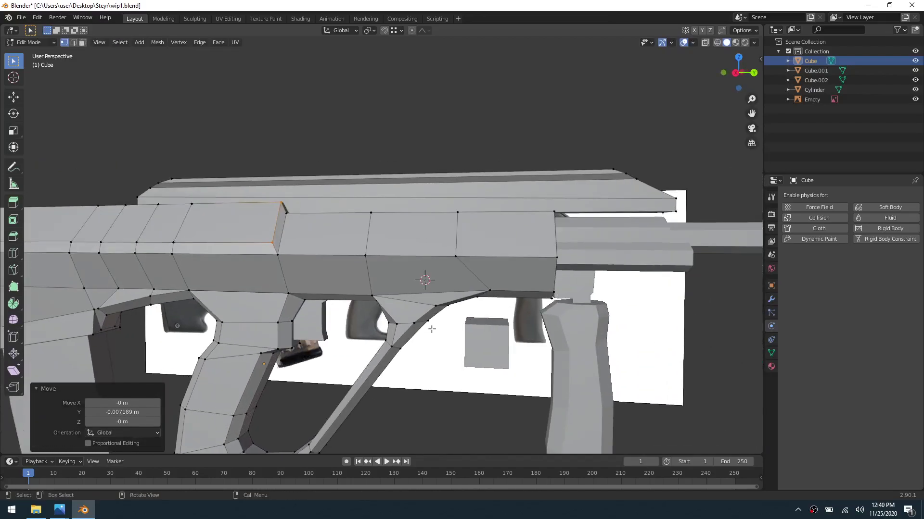
pyautogui.moveTo(308, 308); pyautogui.dragTo(278, 313, button='middle')
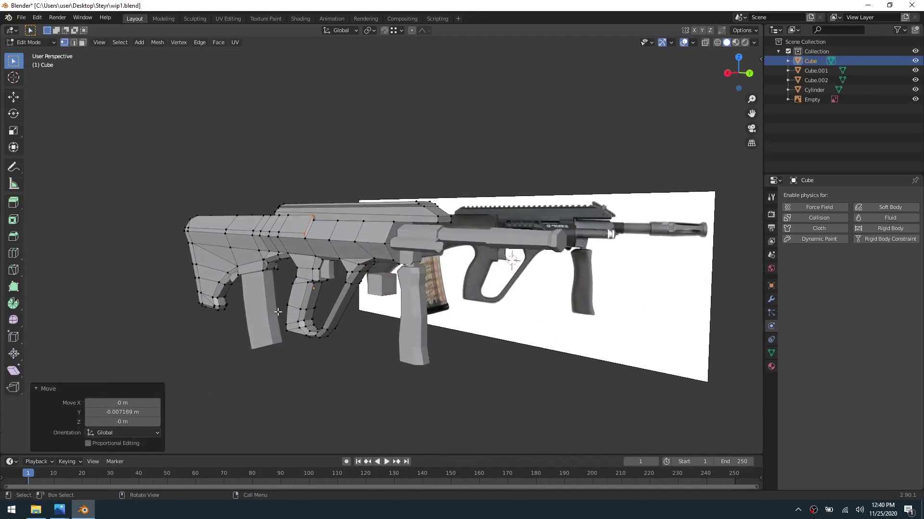
# Step: Select the edge run along the stock's side from the raised step to the rear, edge-slide it in two passes and deselect it
pyautogui.moveTo(260, 264); pyautogui.dragTo(340, 272, button='middle')
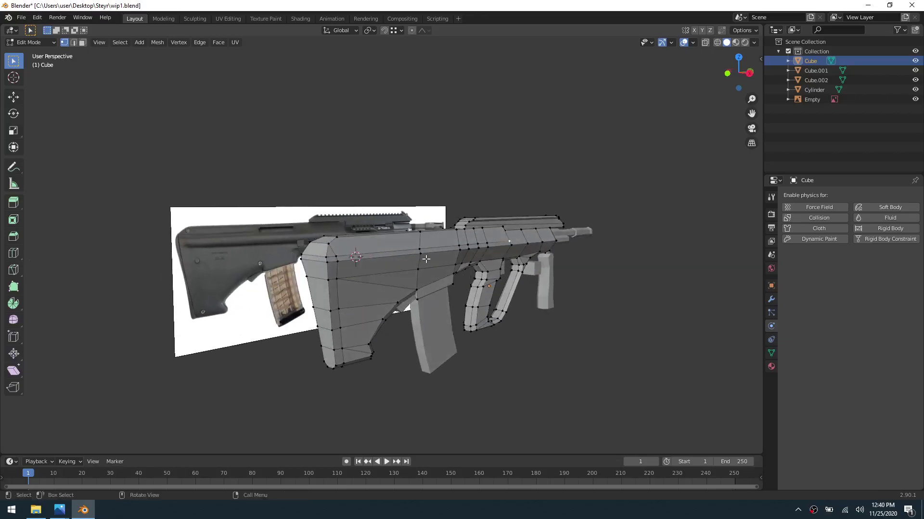
pyautogui.keyDown('ctrl'); pyautogui.click(326, 258); pyautogui.keyUp('ctrl')
pyautogui.press('g')
pyautogui.press('g')
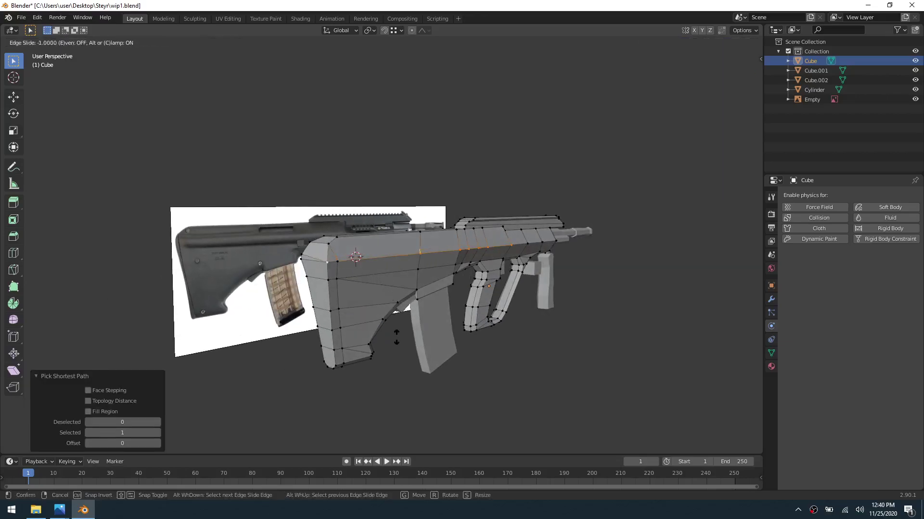
pyautogui.click(398, 338)
pyautogui.moveTo(444, 275); pyautogui.dragTo(332, 283, button='middle')
pyautogui.press('g')
pyautogui.press('g')
pyautogui.click(373, 417)
pyautogui.click(329, 386)
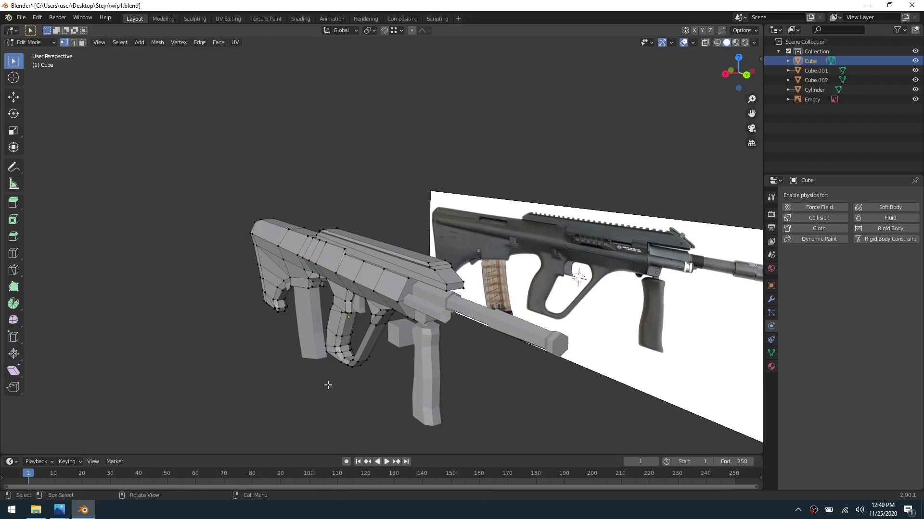
# Step: Turn on the scene statistics overlay and return the rifle body to Object Mode
pyautogui.moveTo(329, 386); pyautogui.dragTo(303, 380, button='middle')
pyautogui.moveTo(357, 320); pyautogui.dragTo(320, 321, button='middle')
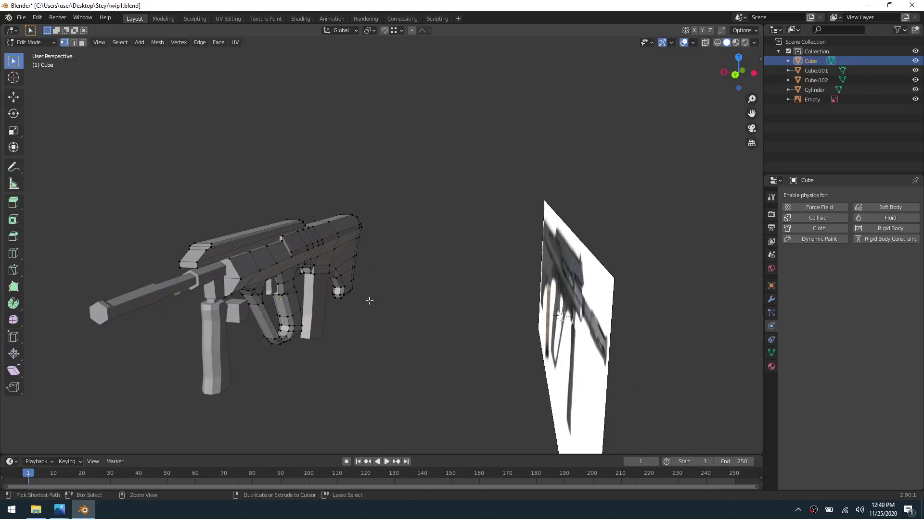
pyautogui.moveTo(292, 352); pyautogui.dragTo(346, 357, button='middle')
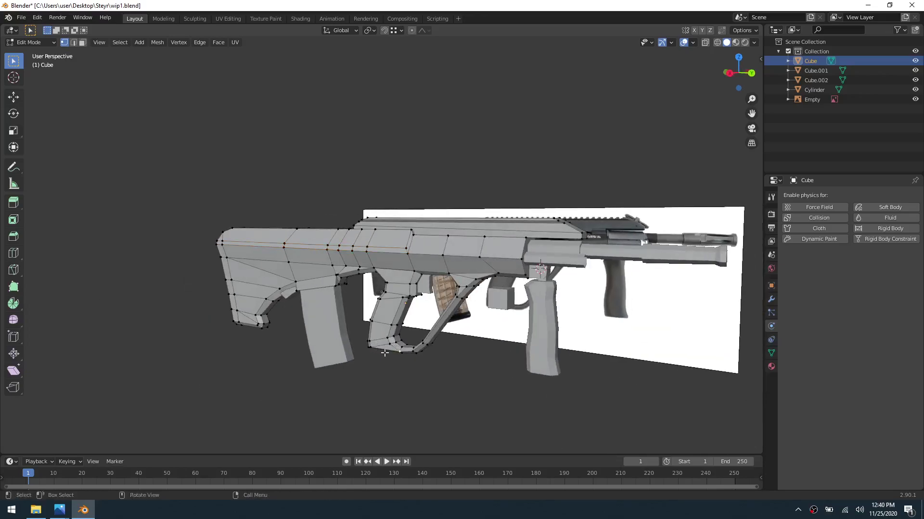
pyautogui.click(693, 42)
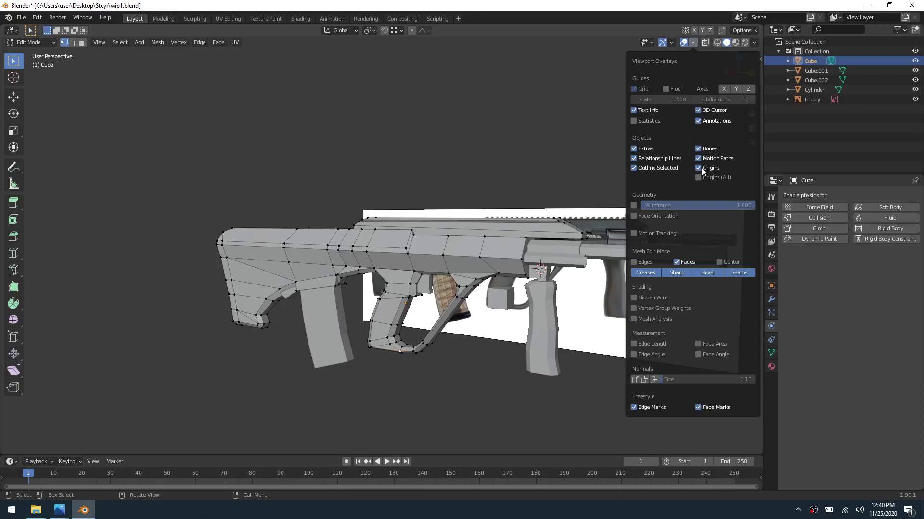
pyautogui.click(649, 122)
pyautogui.press('q')
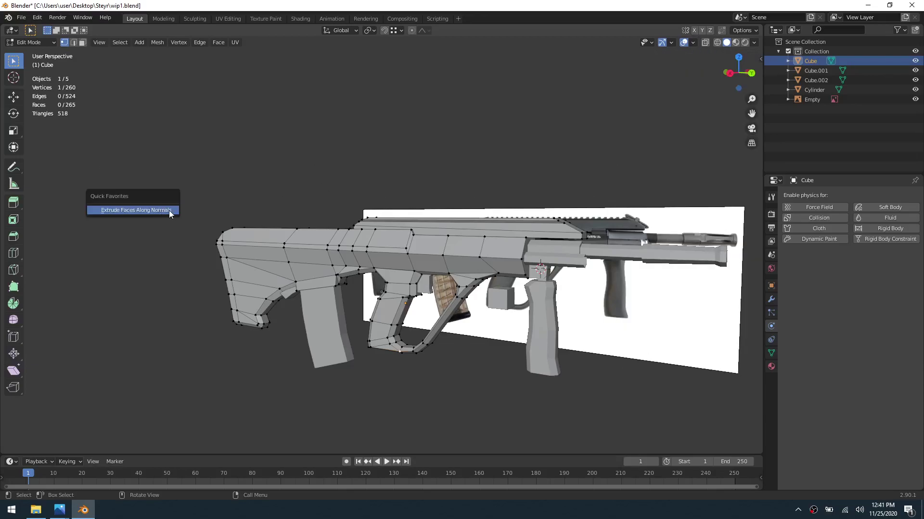
pyautogui.click(161, 315)
pyautogui.keyDown('shift'); pyautogui.moveTo(453, 294); pyautogui.dragTo(356, 294, button='middle'); pyautogui.keyUp('shift')
pyautogui.moveTo(435, 289); pyautogui.dragTo(482, 289, button='middle')
pyautogui.hotkey('ctrl', 'Tab')
pyautogui.click(407, 292)
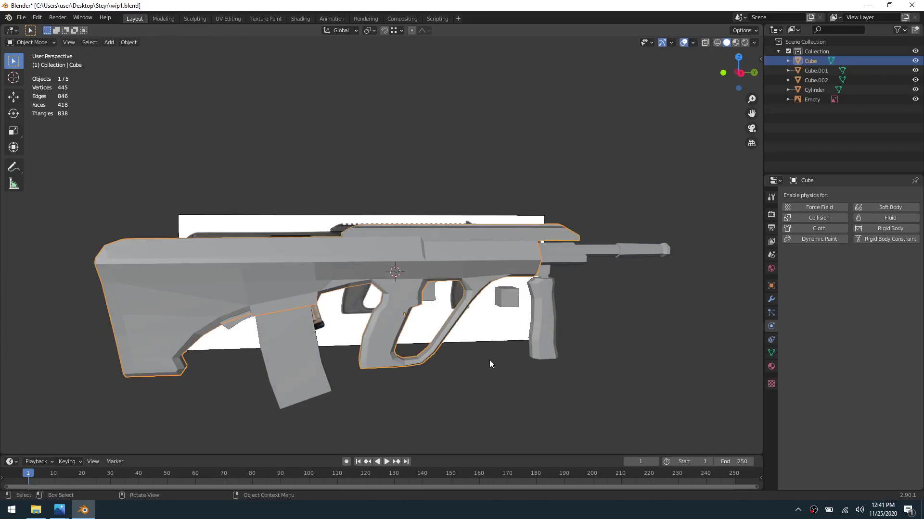
# Step: In right orthographic view, duplicate the spare cube beside the foregrip in Edit Mode and move the copy up about 0.559 m along Z
pyautogui.press('KP_3')
pyautogui.scroll(5, 481, 337)
pyautogui.keyDown('shift'); pyautogui.moveTo(608, 288); pyautogui.dragTo(414, 293, button='middle'); pyautogui.keyUp('shift')
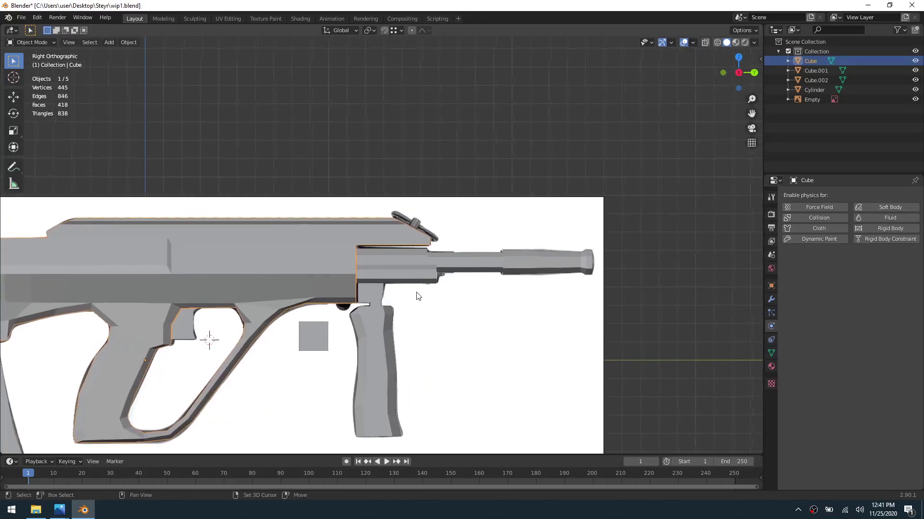
pyautogui.click(322, 334)
pyautogui.hotkey('ctrl', 'Tab')
pyautogui.click(427, 344)
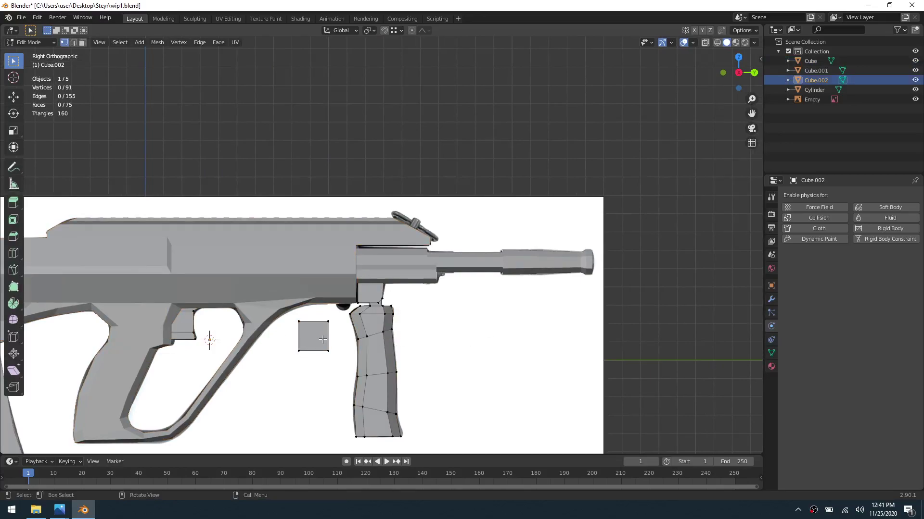
pyautogui.press('l')
pyautogui.hotkey('shift', 'd')
pyautogui.press('y')
pyautogui.press('z')
pyautogui.click(322, 216)
# Step: Move the duplicated cube out beside the rifle body, about -0.21 m along X and 0.11 m along Y, with Z locked
pyautogui.moveTo(322, 217); pyautogui.dragTo(336, 270, button='middle')
pyautogui.press('`')
pyautogui.click(405, 312)
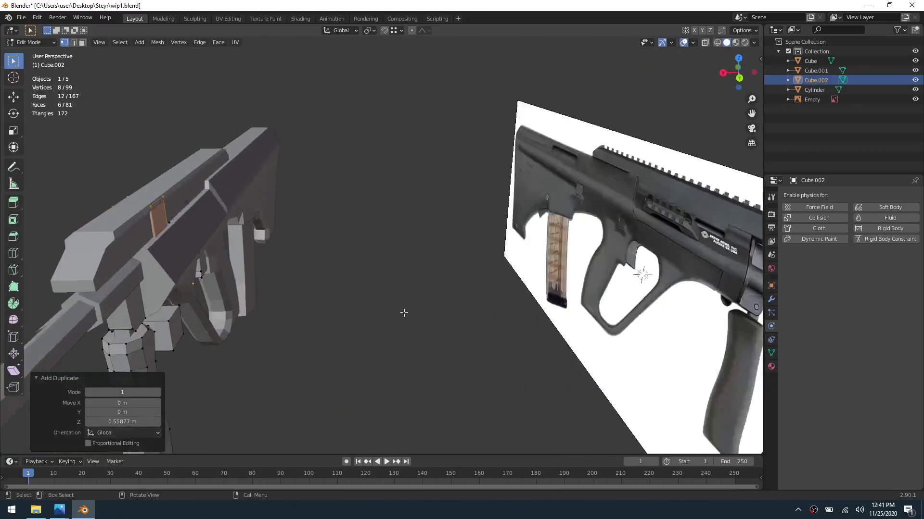
pyautogui.scroll(-4, 350, 307)
pyautogui.moveTo(356, 306); pyautogui.dragTo(311, 309, button='middle')
pyautogui.scroll(-3, 347, 309)
pyautogui.moveTo(380, 308); pyautogui.dragTo(416, 323, button='middle')
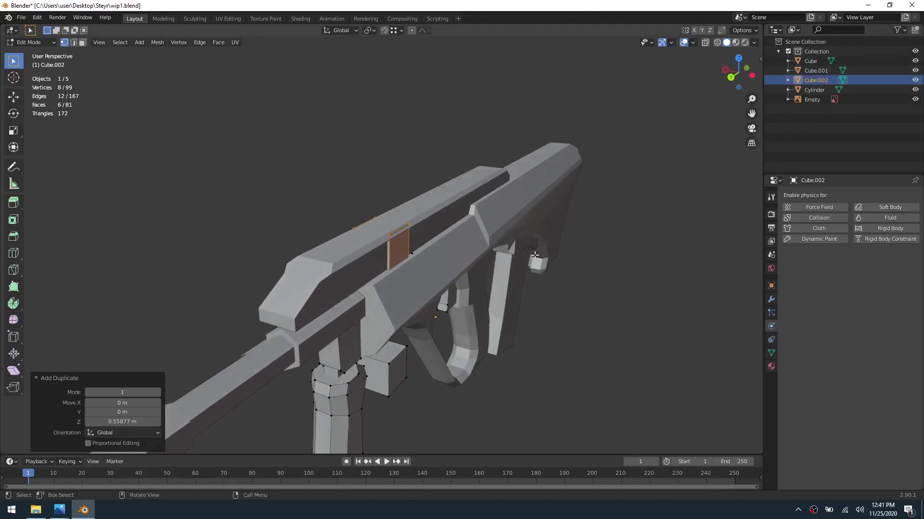
pyautogui.press('g')
pyautogui.hotkey('shift', 'z')
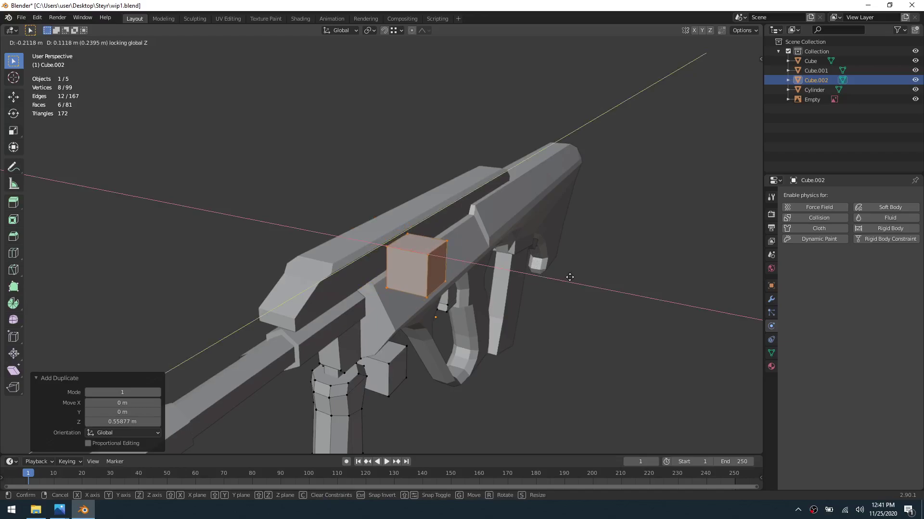
pyautogui.click(565, 277)
# Step: Flatten the duplicated cube by lowering its top face about 0.126 m along Z
pyautogui.click(417, 247)
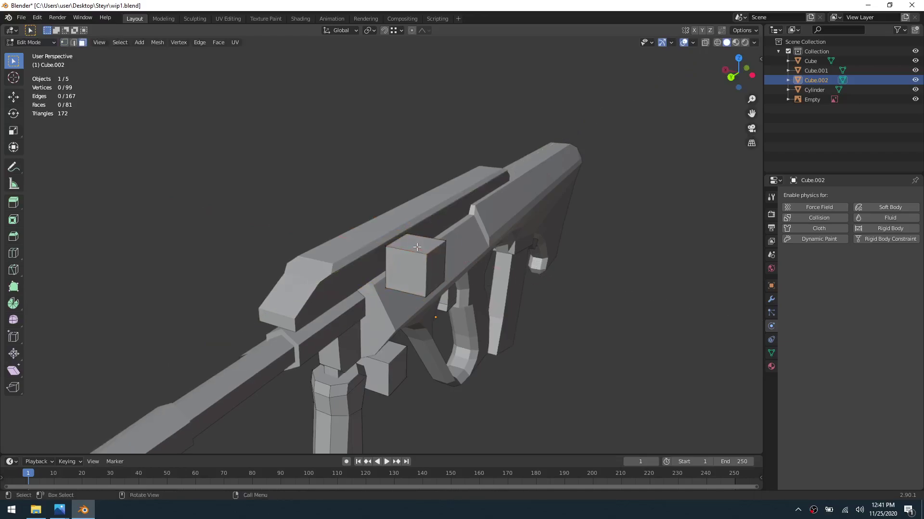
pyautogui.click(417, 247)
pyautogui.press('g')
pyautogui.press('z')
pyautogui.click(439, 285)
pyautogui.moveTo(440, 286); pyautogui.dragTo(385, 303, button='middle')
# Step: Check Steyr-AUG-A3-M1.jpg in Photos, return to Blender and extend the flattened block's outer side face about -0.035 m along X
pyautogui.click(55, 512)
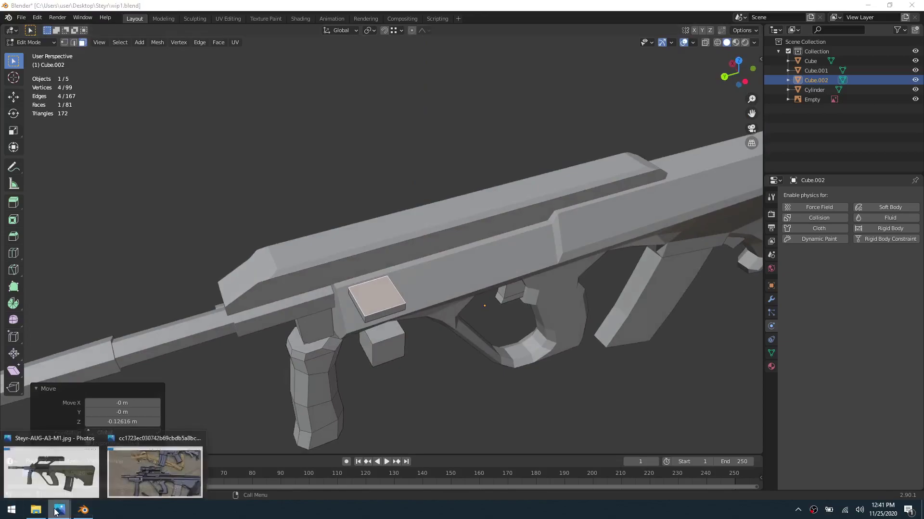
pyautogui.click(82, 481)
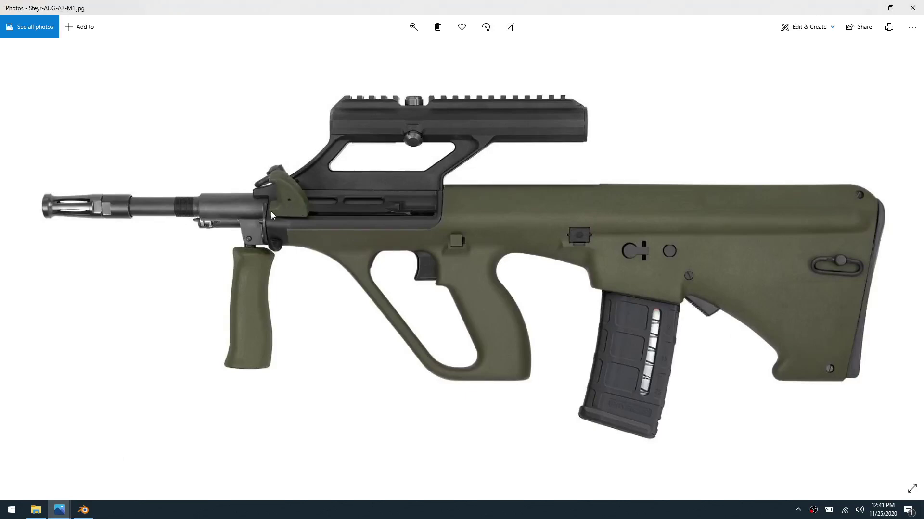
pyautogui.moveTo(88, 515)
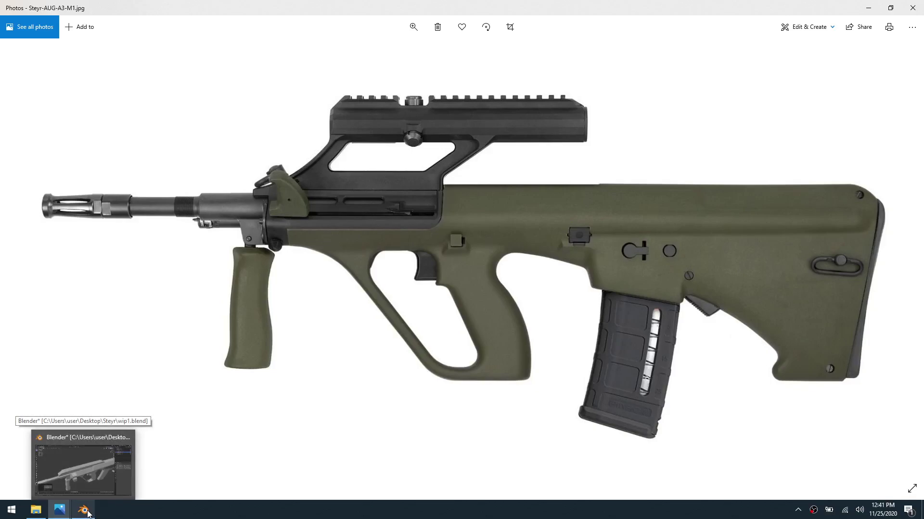
pyautogui.click(84, 510)
pyautogui.moveTo(445, 330); pyautogui.dragTo(387, 332, button='middle')
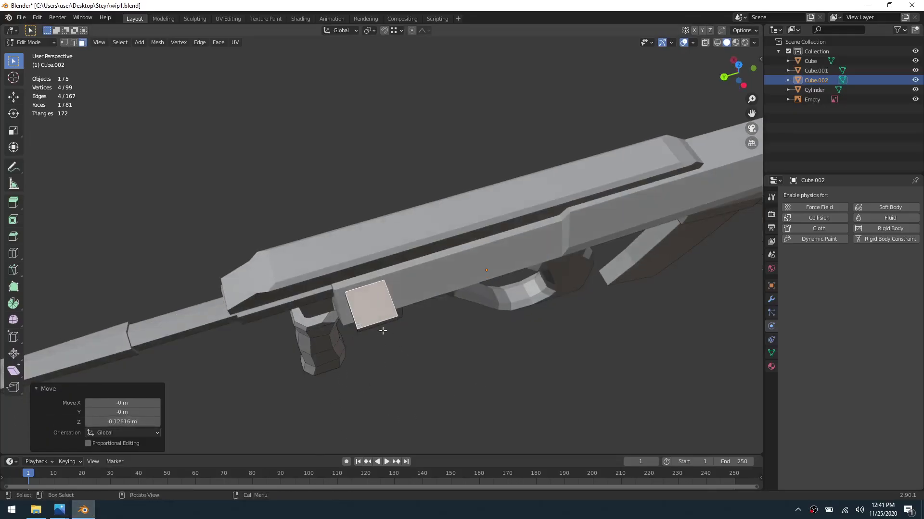
pyautogui.click(378, 326)
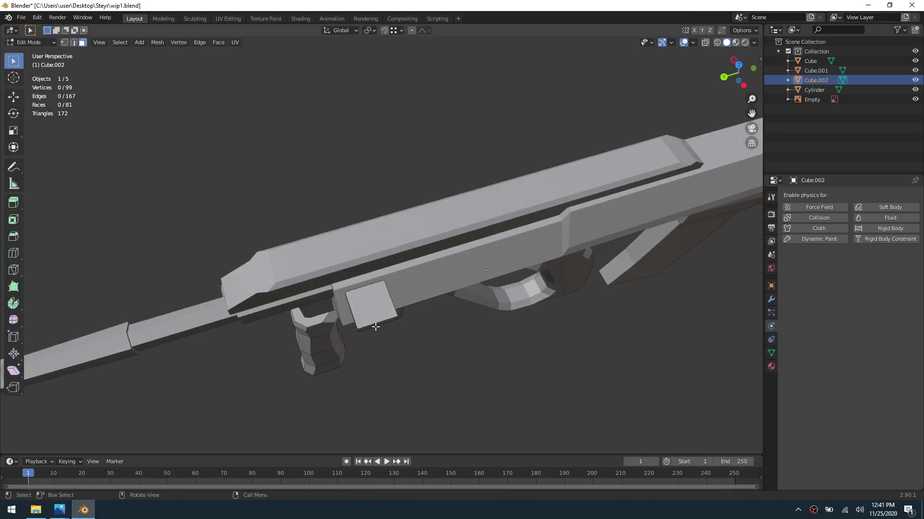
pyautogui.click(388, 327)
pyautogui.press('g')
pyautogui.press('x')
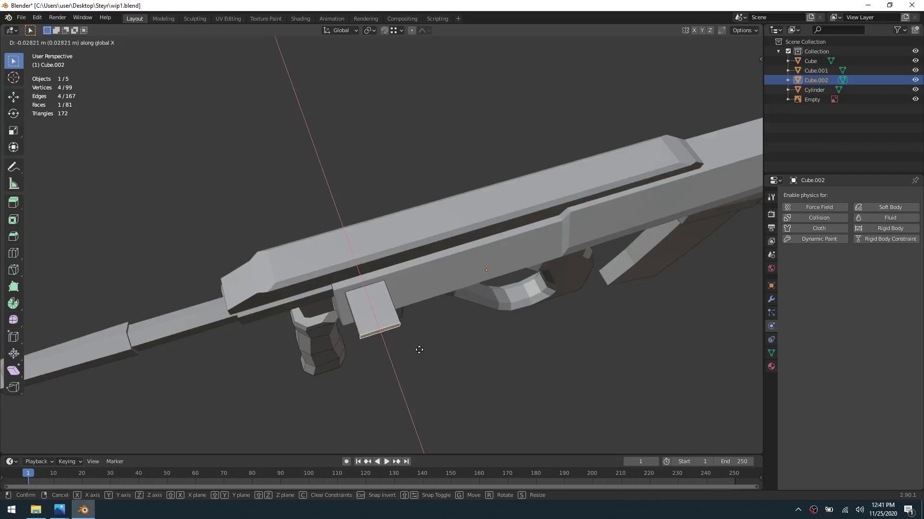
pyautogui.click(421, 351)
# Step: After checking the reference photo, add two loop cuts near the block's inner end, at factors -0.617 and about -0.746
pyautogui.moveTo(60, 514)
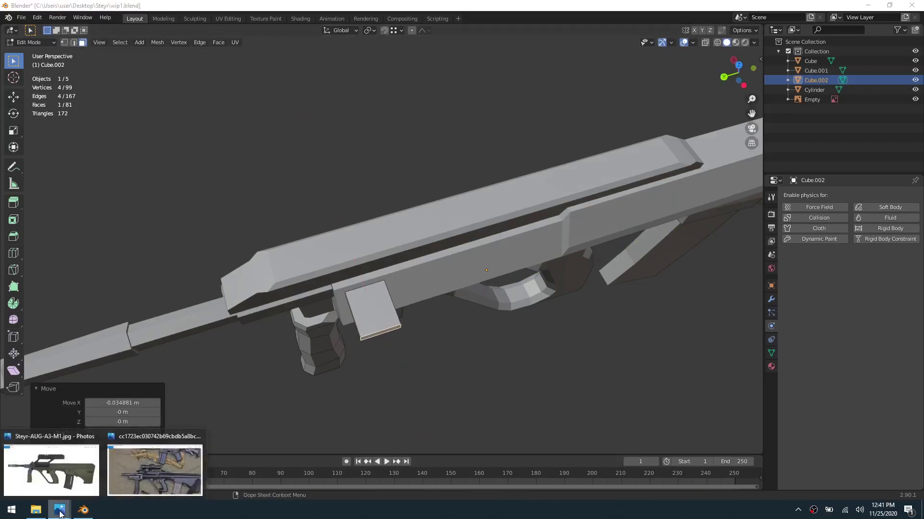
pyautogui.click(68, 487)
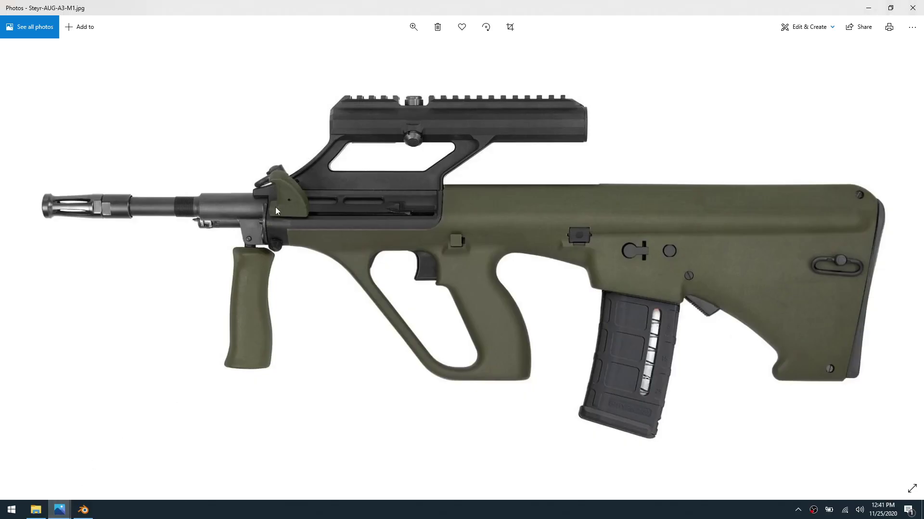
pyautogui.click(84, 510)
pyautogui.hotkey('ctrl', 'r')
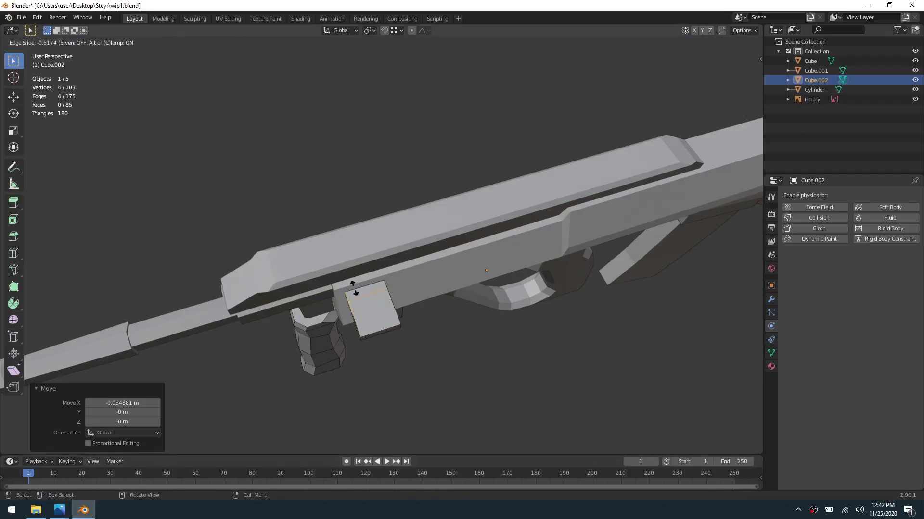
pyautogui.click(354, 288)
pyautogui.press('g')
pyautogui.press('g')
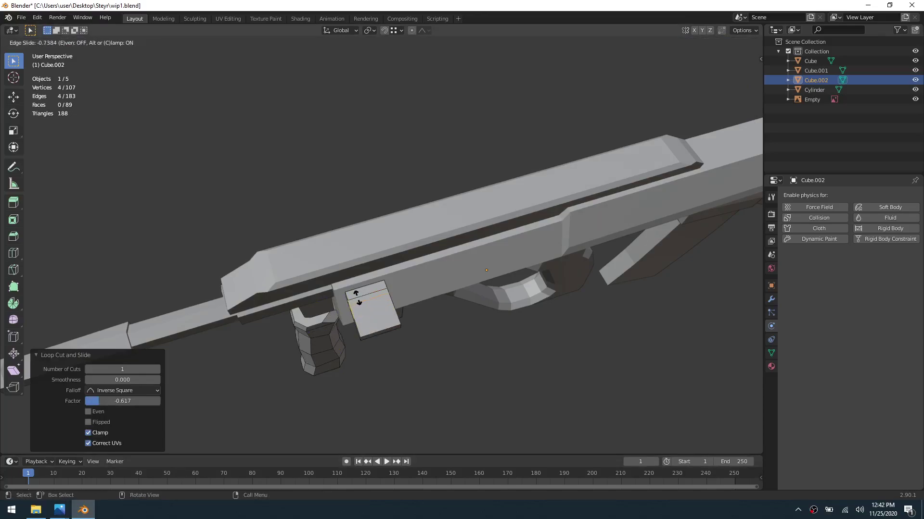
pyautogui.click(357, 299)
pyautogui.scroll(-3, 357, 298)
# Step: Check the reference photo again and add three more loop cuts across the block, one at factor 0.740 near its outer end
pyautogui.moveTo(59, 509)
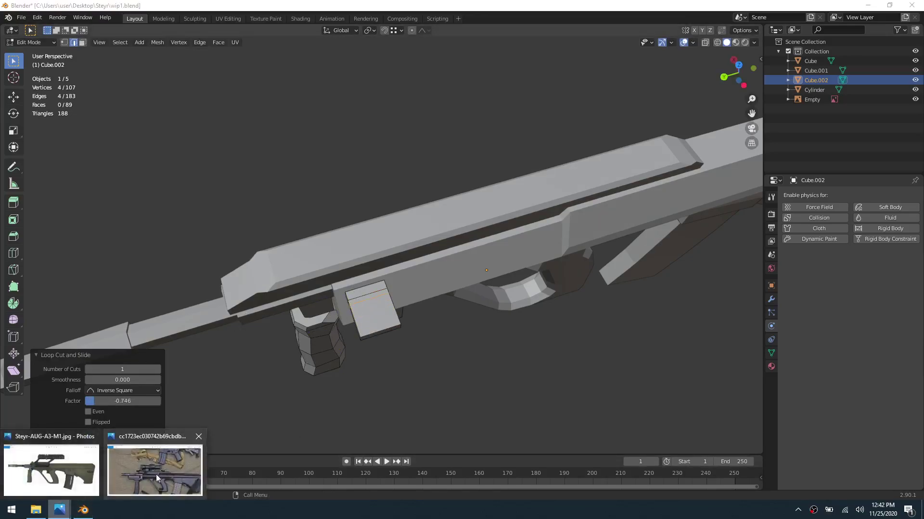
pyautogui.click(53, 464)
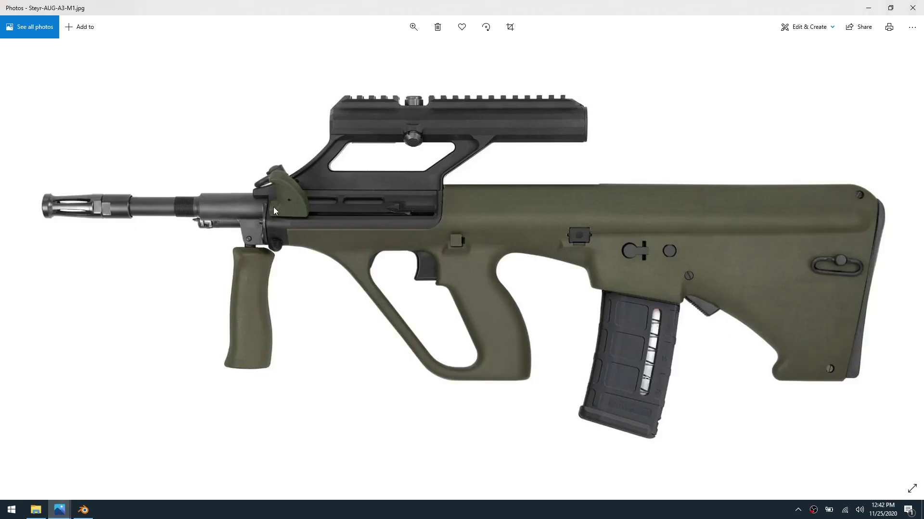
pyautogui.click(83, 510)
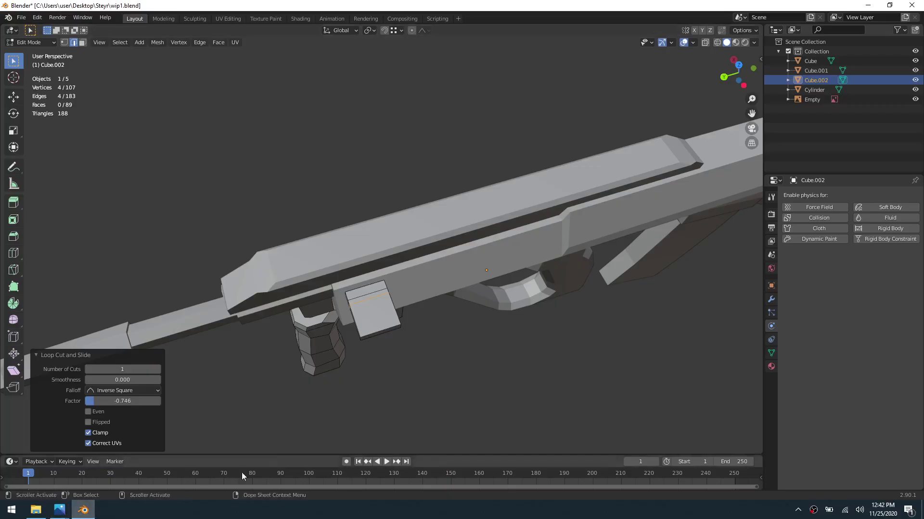
pyautogui.press('g')
pyautogui.press('g')
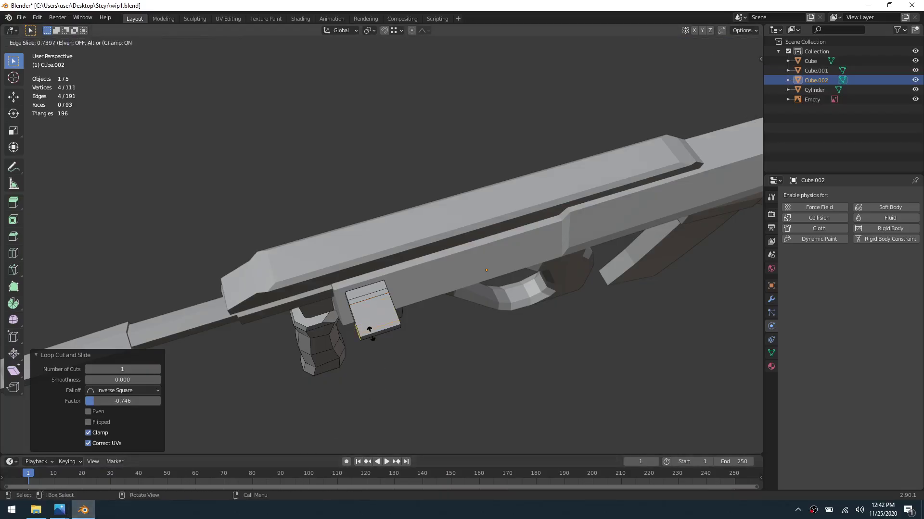
pyautogui.click(371, 334)
pyautogui.hotkey('ctrl', 'r')
pyautogui.click(368, 331)
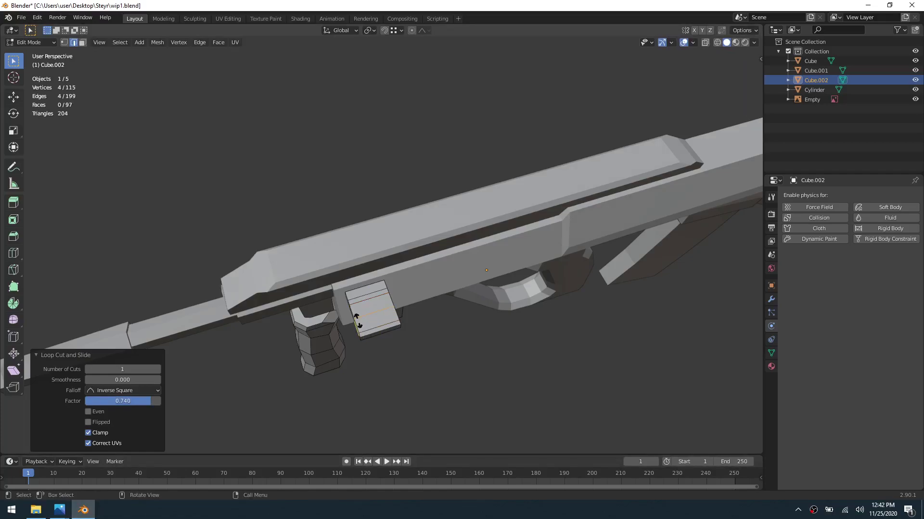
pyautogui.click(366, 324)
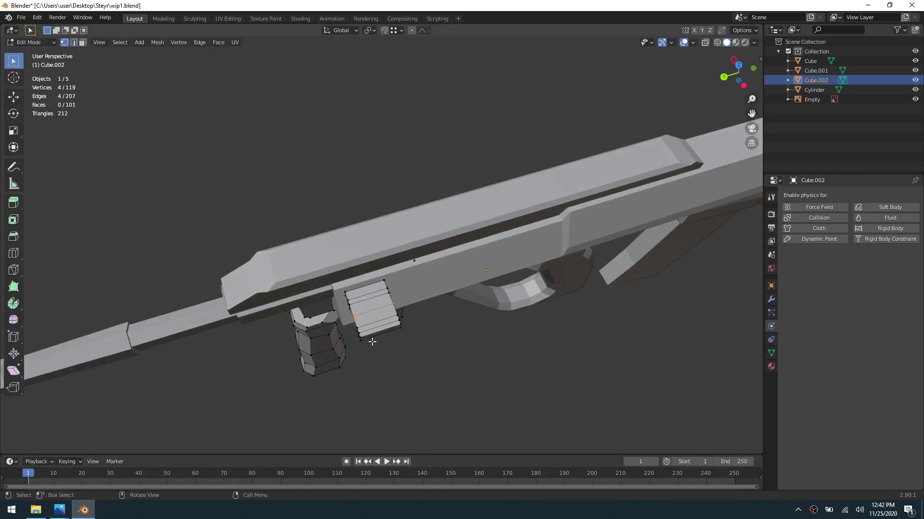
# Step: Select the middle vertical edge on the block's muzzle-facing side and push it inward about -0.095 m along Y
pyautogui.scroll(3, 369, 331)
pyautogui.moveTo(369, 331); pyautogui.dragTo(393, 352, button='middle')
pyautogui.press('2')
pyautogui.click(384, 368)
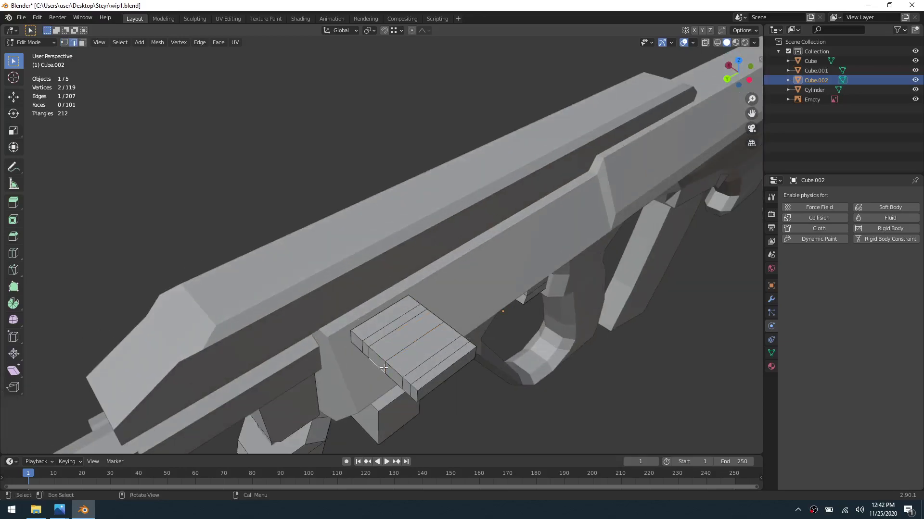
pyautogui.press('g')
pyautogui.press('y')
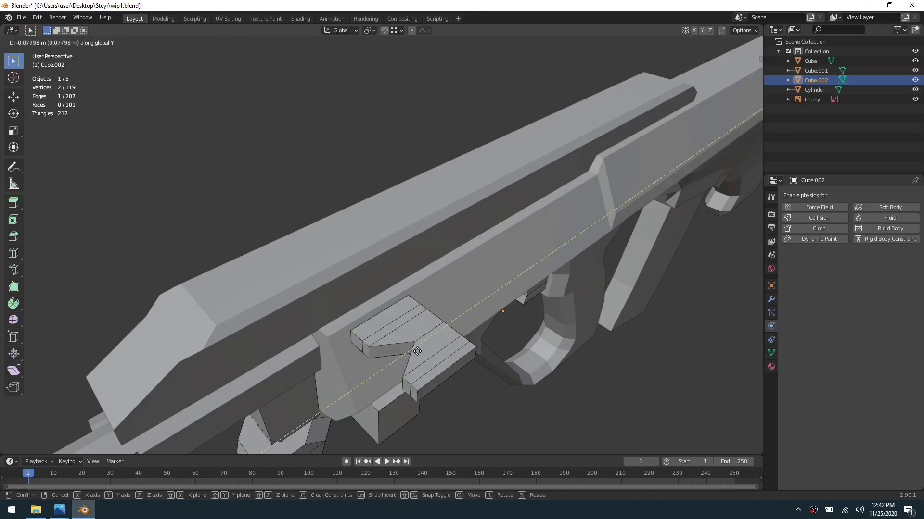
pyautogui.click(389, 373)
# Step: Compare the notch with the reference photo and move the middle edge back out about 0.050 m along Y
pyautogui.moveTo(60, 510)
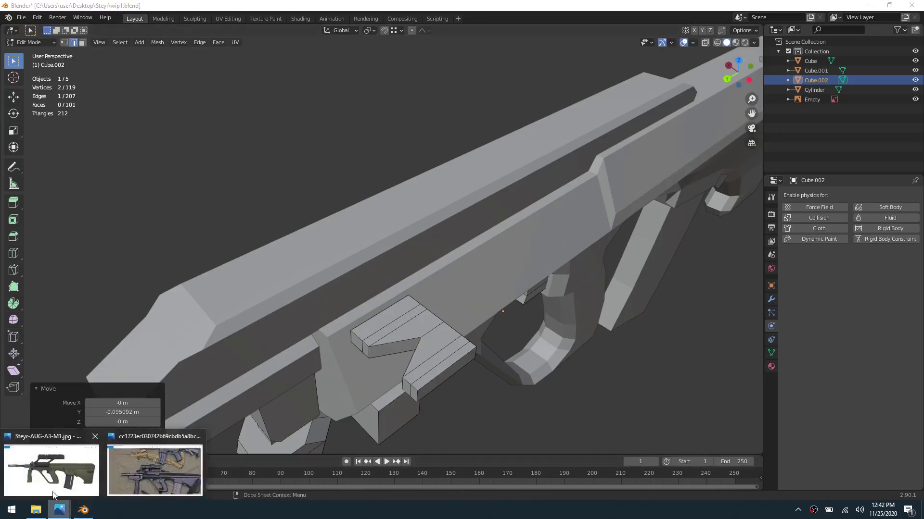
pyautogui.click(51, 472)
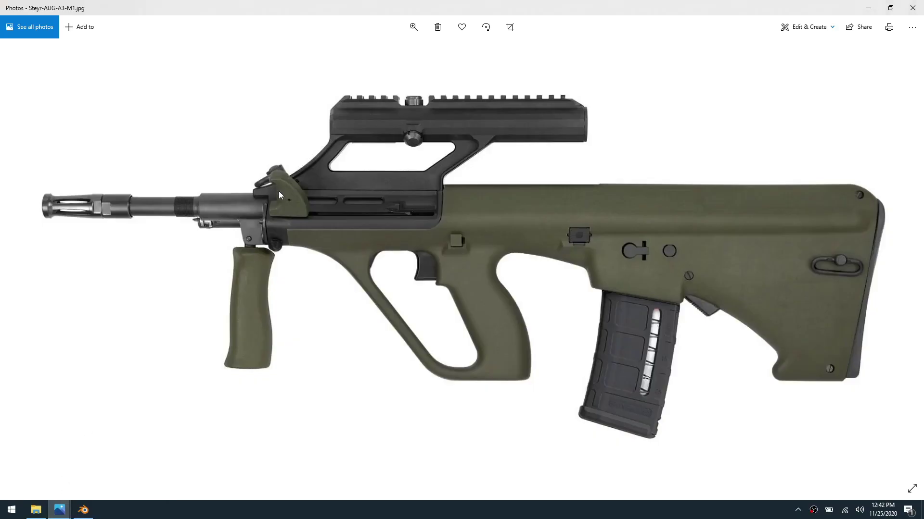
pyautogui.click(91, 511)
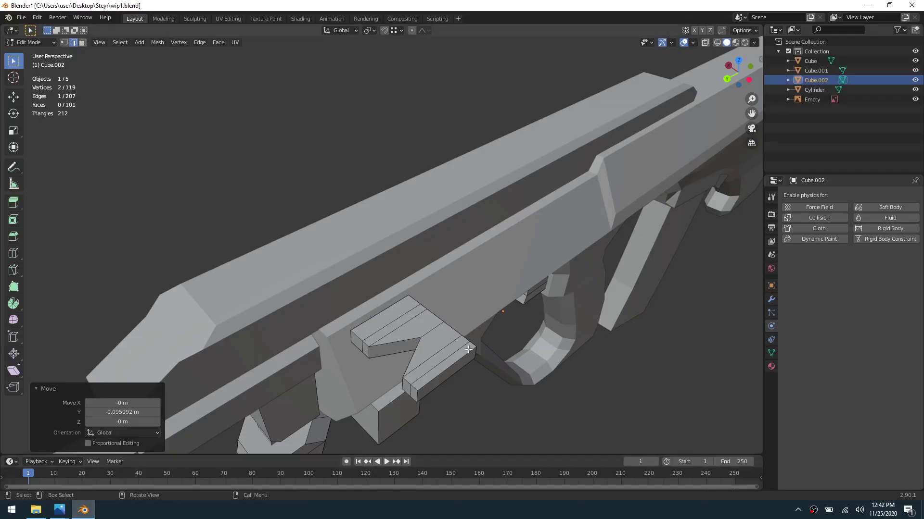
pyautogui.moveTo(59, 510)
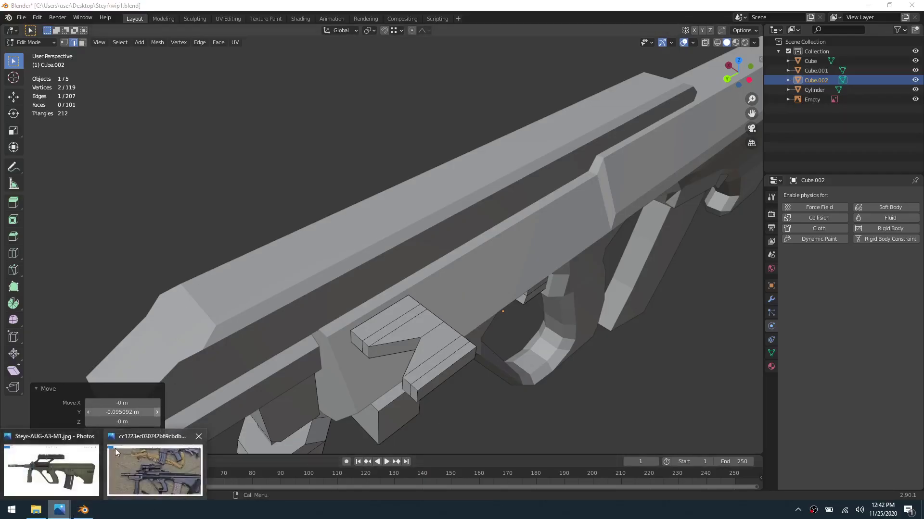
pyautogui.click(60, 477)
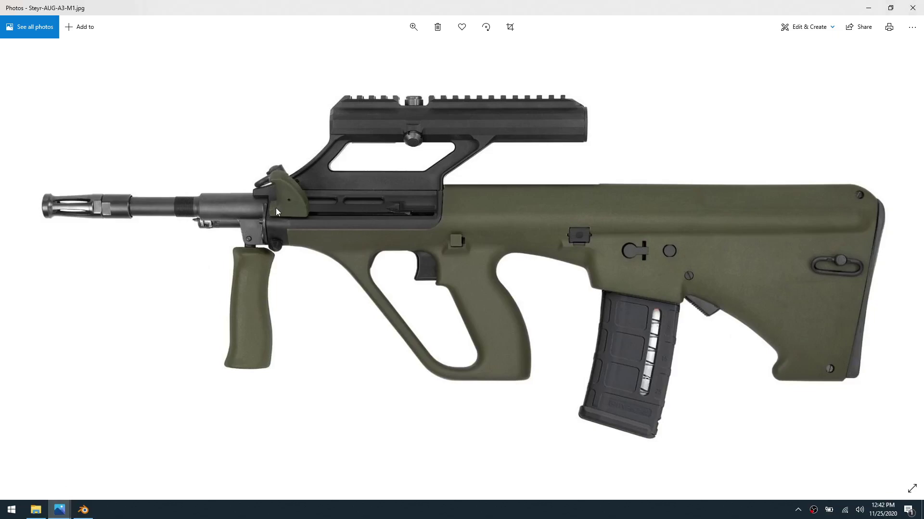
pyautogui.hotkey('alt', 'Tab')
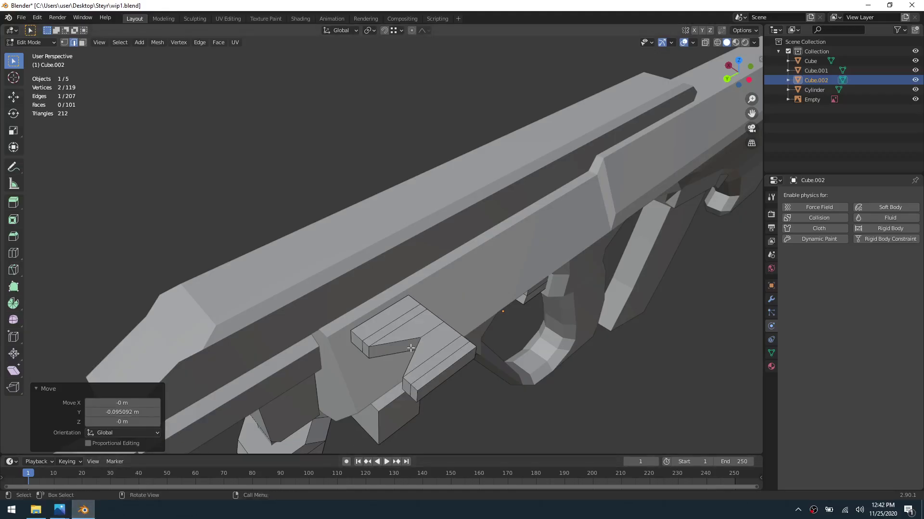
pyautogui.press('g')
pyautogui.press('y')
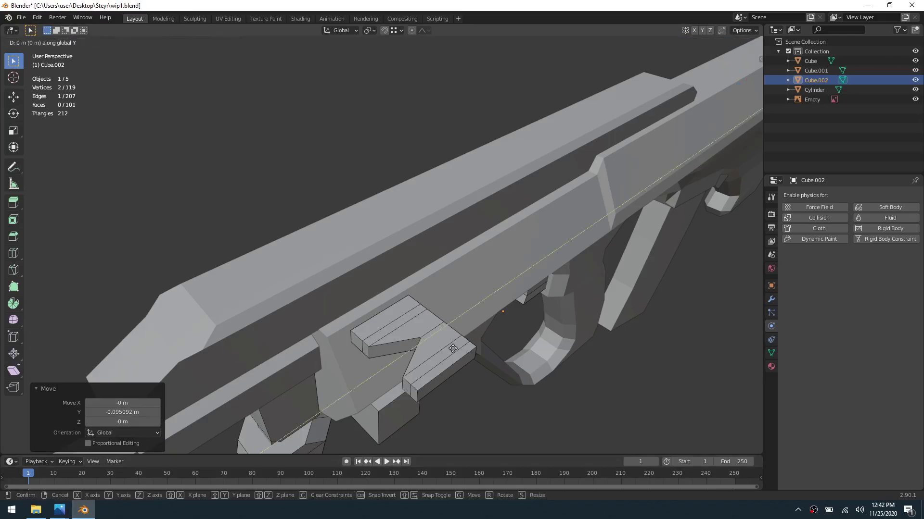
pyautogui.click(430, 355)
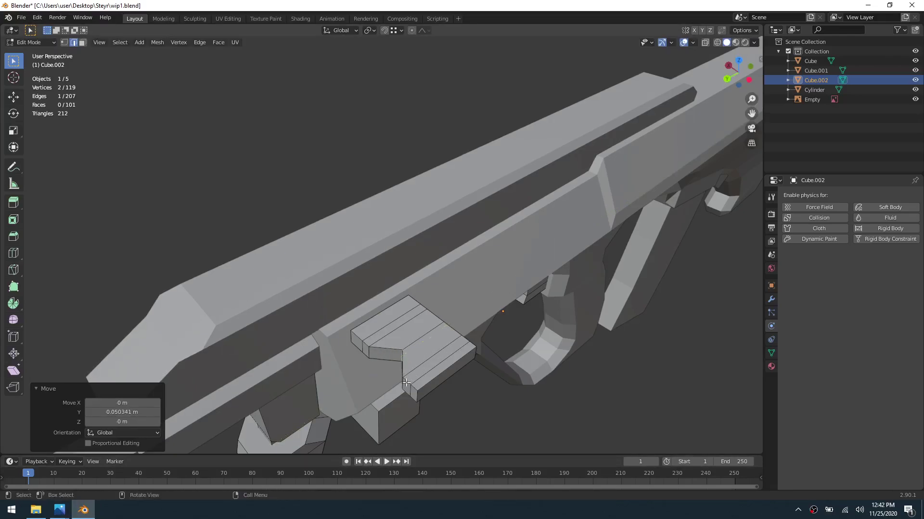
# Step: Push in the edges flanking the notch, the outer about -0.046 m and inner about -0.042 m along Y, and check the reference photo
pyautogui.press('g')
pyautogui.press('y')
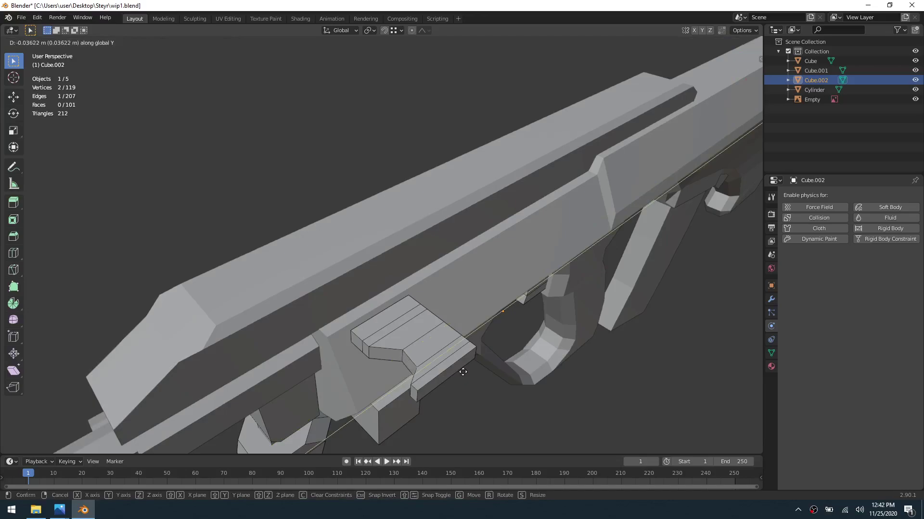
pyautogui.click(465, 371)
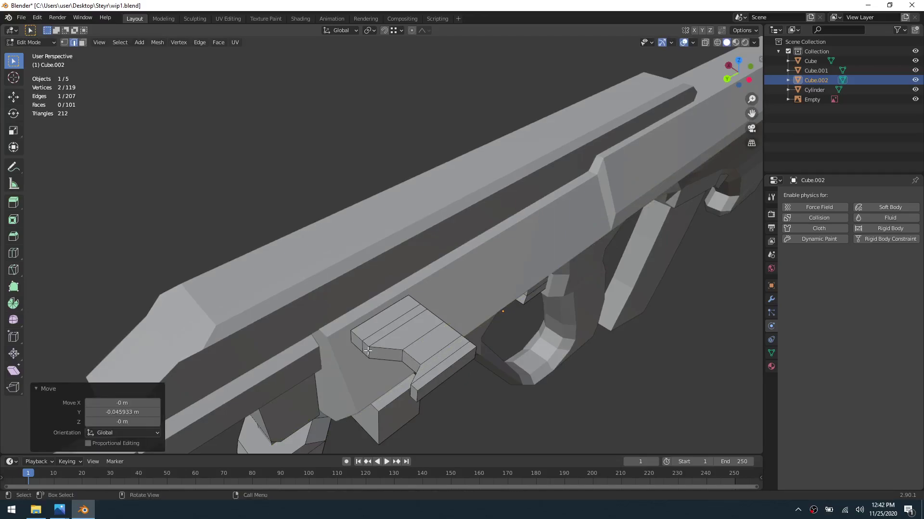
pyautogui.press('g')
pyautogui.press('y')
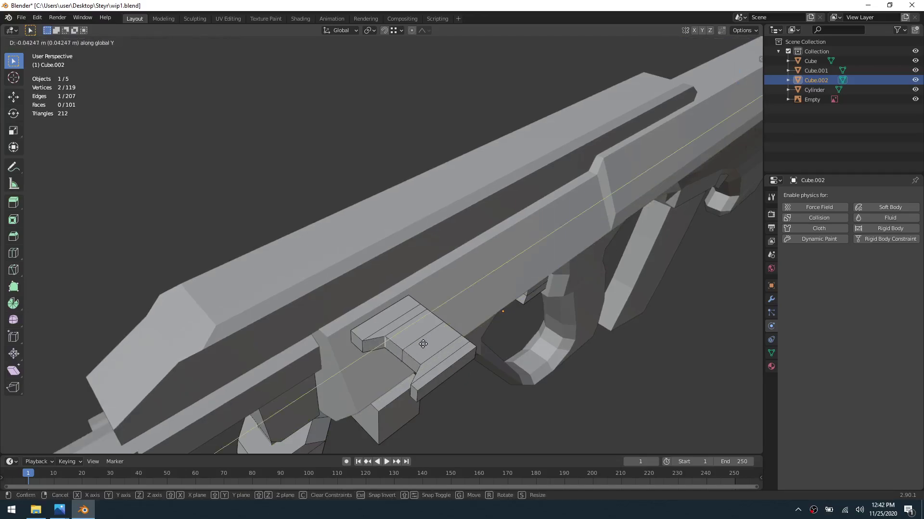
pyautogui.click(422, 344)
pyautogui.moveTo(423, 350)
pyautogui.mouseDown(button='middle')
pyautogui.moveTo(377, 392)
pyautogui.moveTo(416, 363)
pyautogui.mouseUp(button='middle')
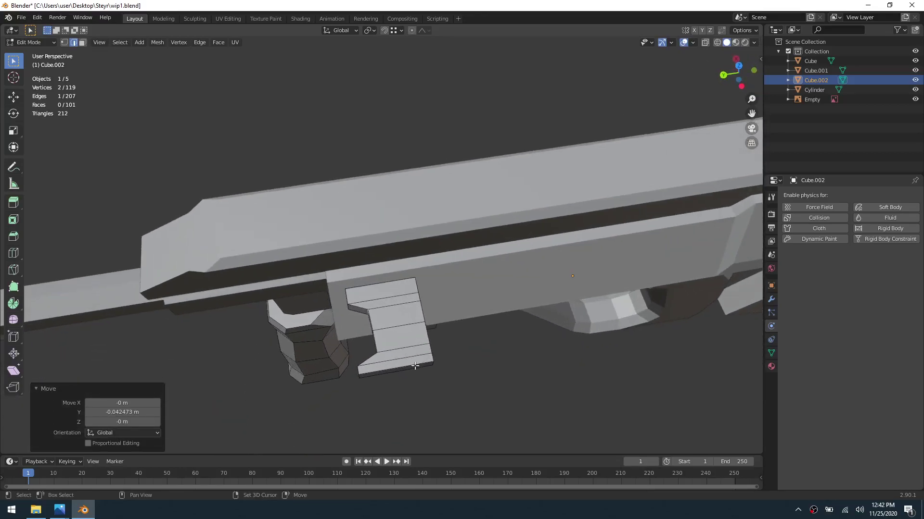
pyautogui.click(62, 516)
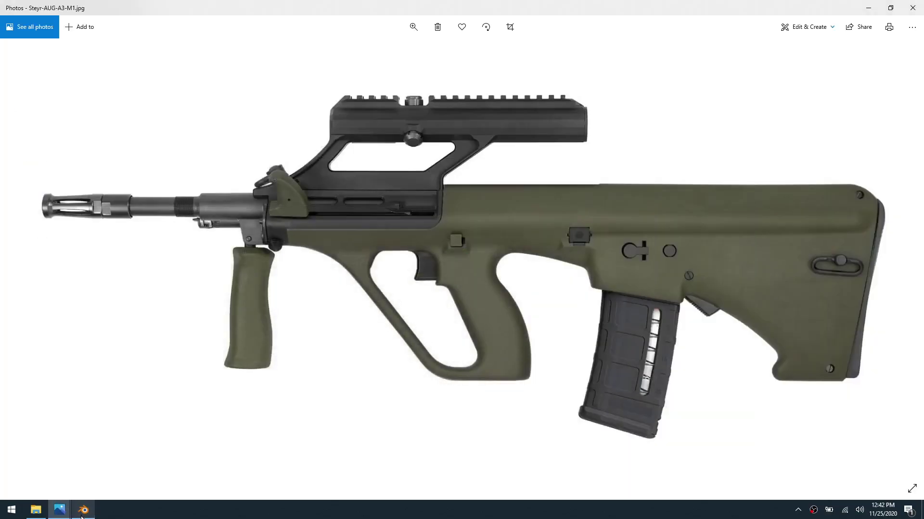
# Step: Return to Blender, select the vertices at the notched part's outer end and move them about -0.02 m along Y
pyautogui.click(82, 511)
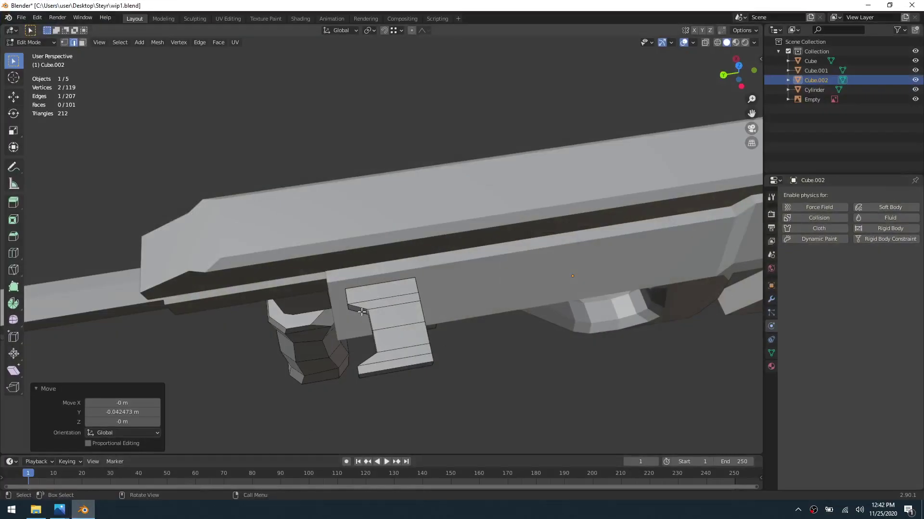
pyautogui.press('1')
pyautogui.hotkey('alt', 'a')
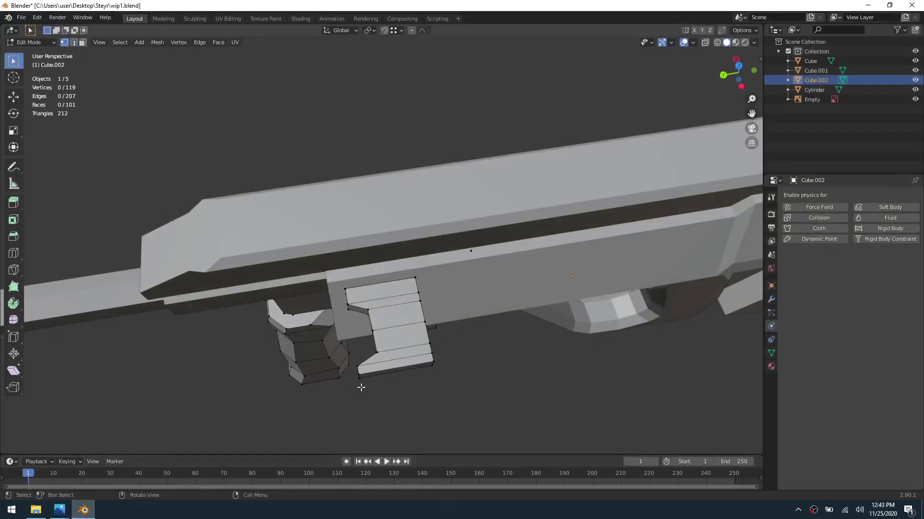
pyautogui.moveTo(361, 387); pyautogui.dragTo(382, 380, button='middle')
pyautogui.hotkey('alt', 'z')
pyautogui.moveTo(359, 388); pyautogui.dragTo(389, 352)
pyautogui.press('g')
pyautogui.press('y')
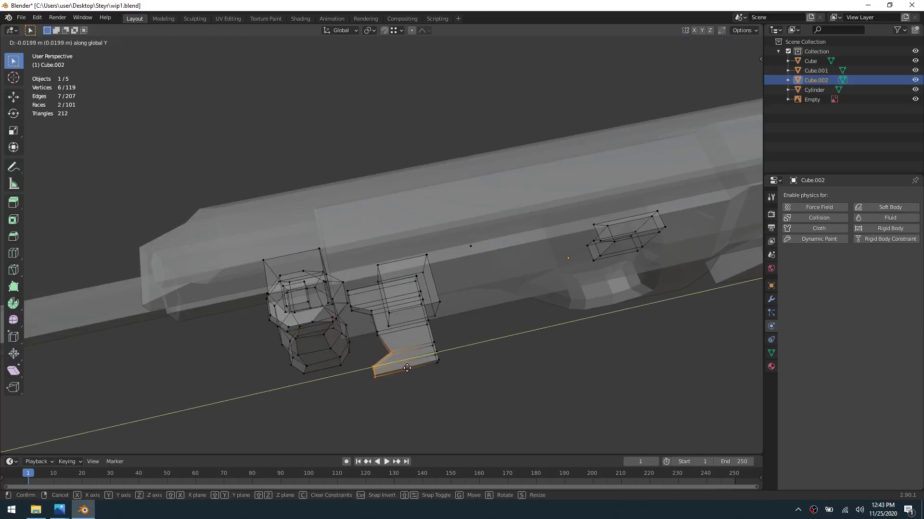
pyautogui.click(409, 369)
# Step: Select the edge in the middle of the notch and move it about -0.019 m along Y
pyautogui.moveTo(371, 341); pyautogui.dragTo(385, 328)
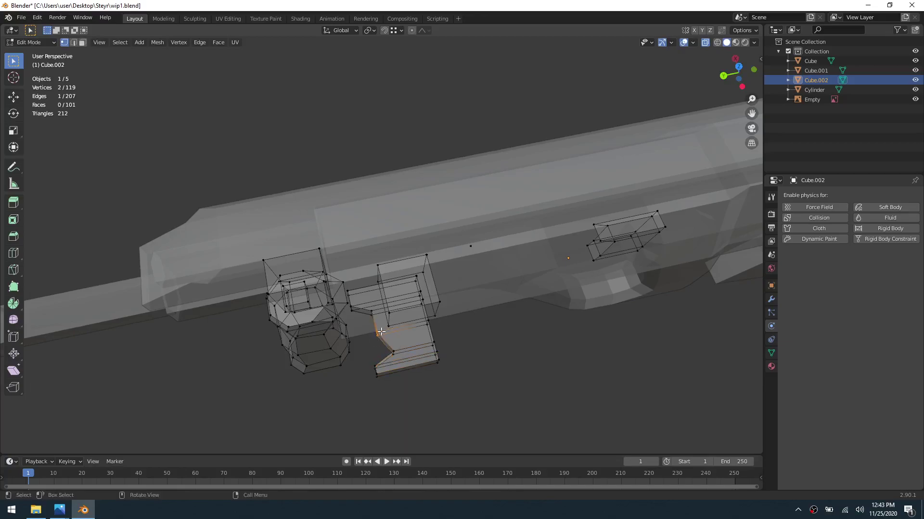
pyautogui.press('g')
pyautogui.press('y')
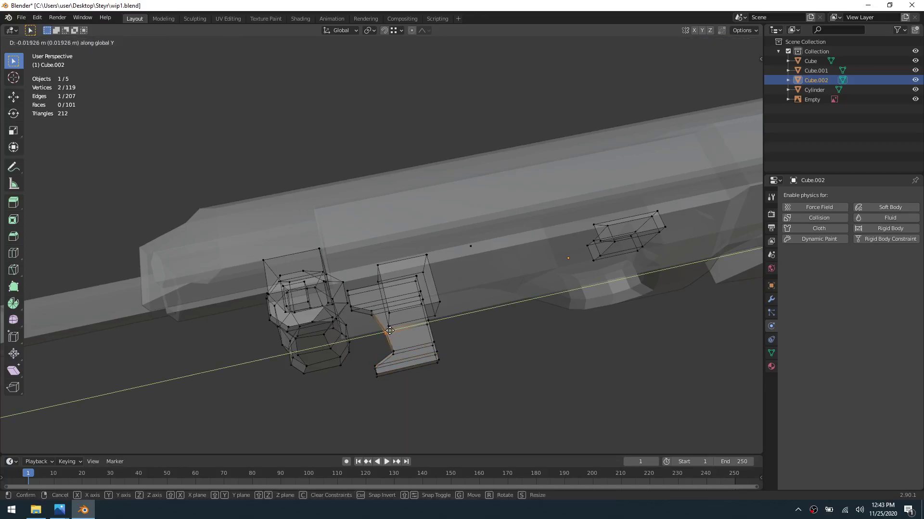
pyautogui.click(405, 316)
# Step: Isolate the notched part by hiding all other geometry of the mesh, and compare its profile with the reference photo
pyautogui.moveTo(404, 340); pyautogui.dragTo(428, 344, button='middle')
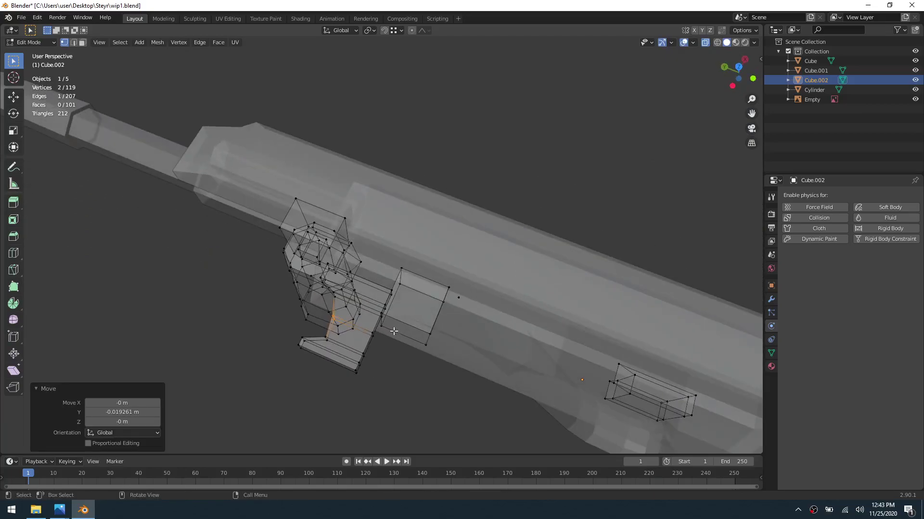
pyautogui.hotkey('ctrl', 'l')
pyautogui.hotkey('shift', 'h')
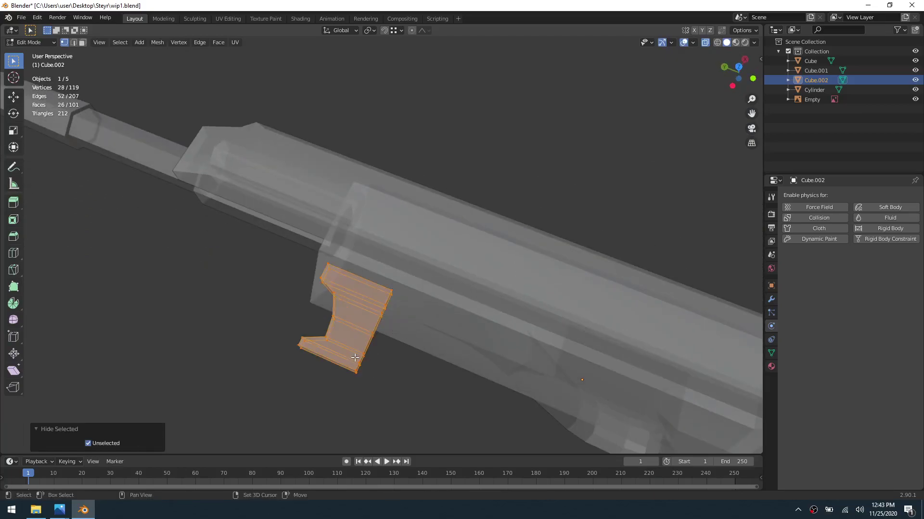
pyautogui.click(428, 341)
pyautogui.moveTo(402, 365); pyautogui.dragTo(432, 341, button='middle')
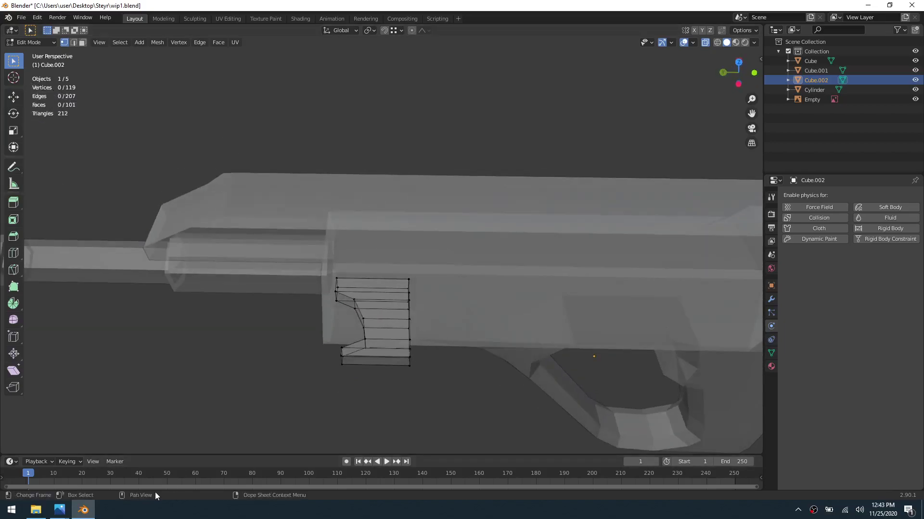
pyautogui.moveTo(64, 512)
pyautogui.click(77, 481)
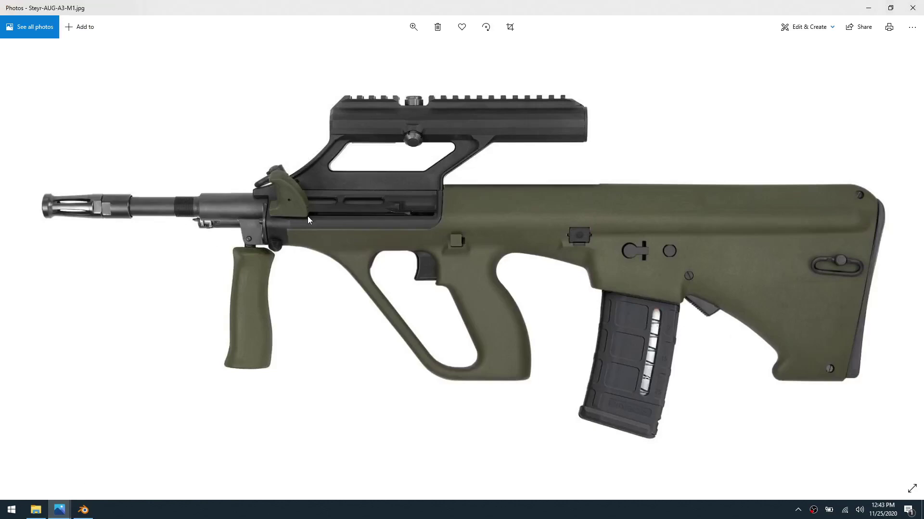
pyautogui.click(83, 510)
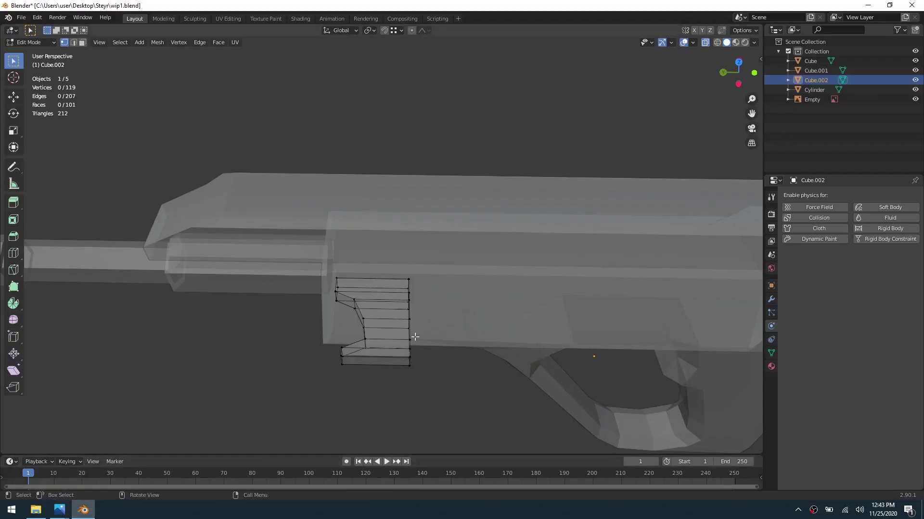
# Step: Hide the vertices along the part's notched, muzzle-facing side, leaving only its straight rear side
pyautogui.moveTo(405, 332); pyautogui.dragTo(325, 392, button='middle')
pyautogui.moveTo(316, 384); pyautogui.dragTo(369, 269)
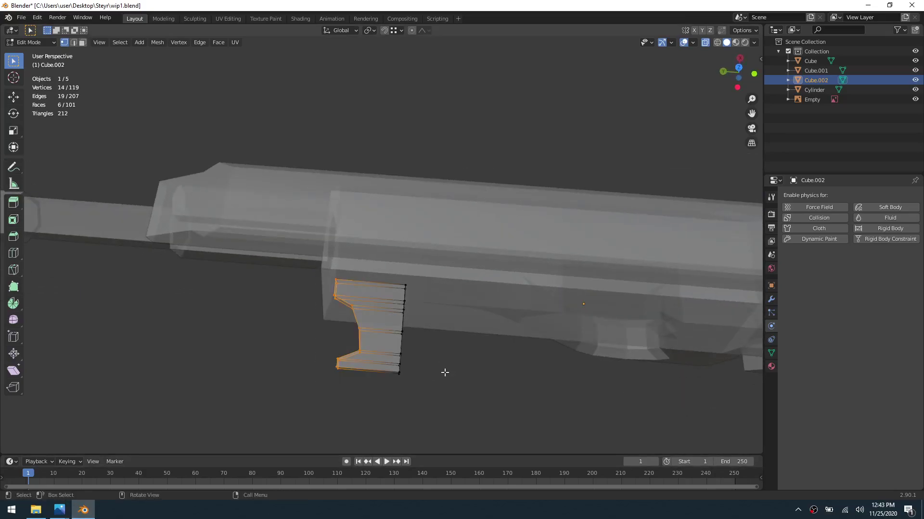
pyautogui.press('h')
pyautogui.moveTo(415, 380); pyautogui.dragTo(351, 374, button='middle')
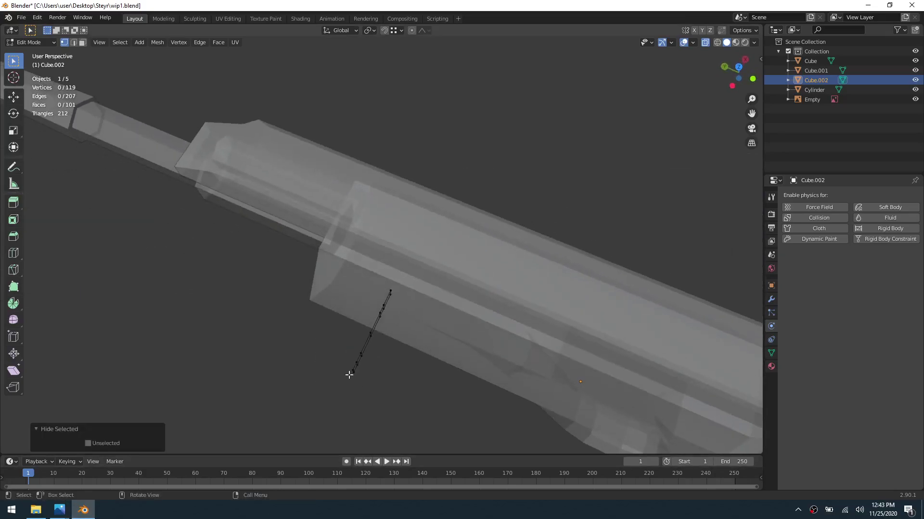
# Step: Enable proportional editing and move the rear side's outer end edge about 0.04 m along Y with a proportional size of about 0.03
pyautogui.click(354, 377)
pyautogui.moveTo(346, 378); pyautogui.dragTo(352, 367)
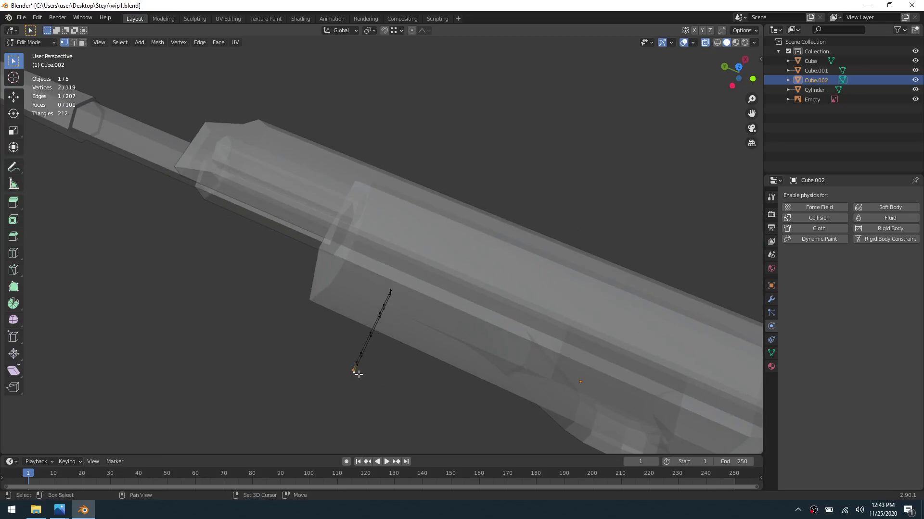
pyautogui.click(428, 30)
pyautogui.moveTo(465, 314); pyautogui.dragTo(477, 321, button='middle')
pyautogui.press('g')
pyautogui.press('y')
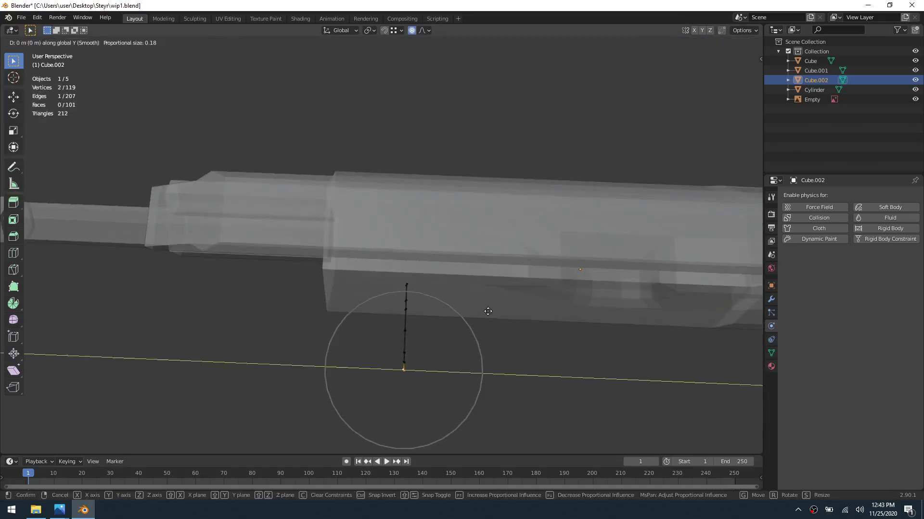
pyautogui.scroll(8, 462, 311)
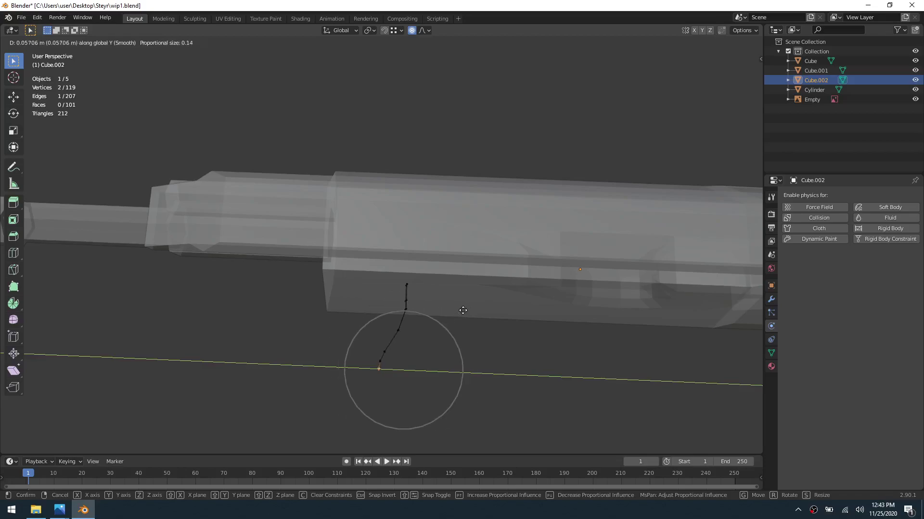
pyautogui.scroll(7, 467, 310)
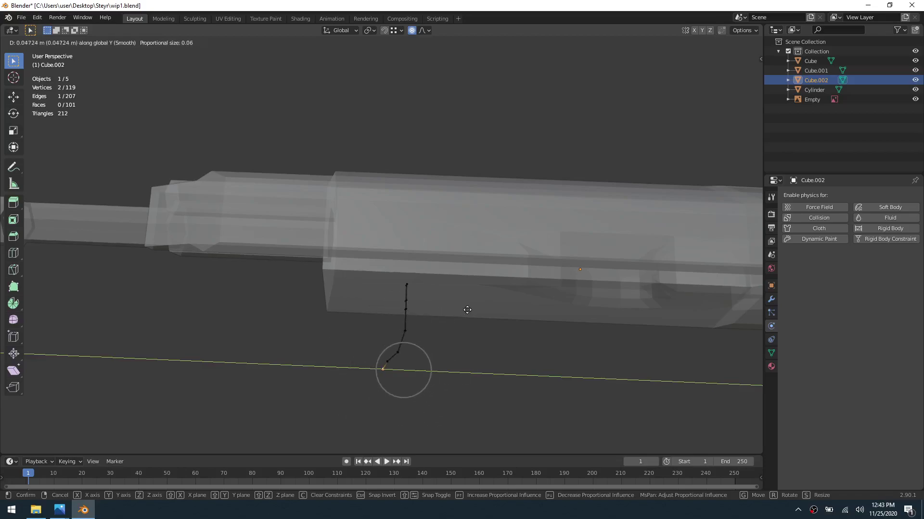
pyautogui.scroll(3, 481, 310)
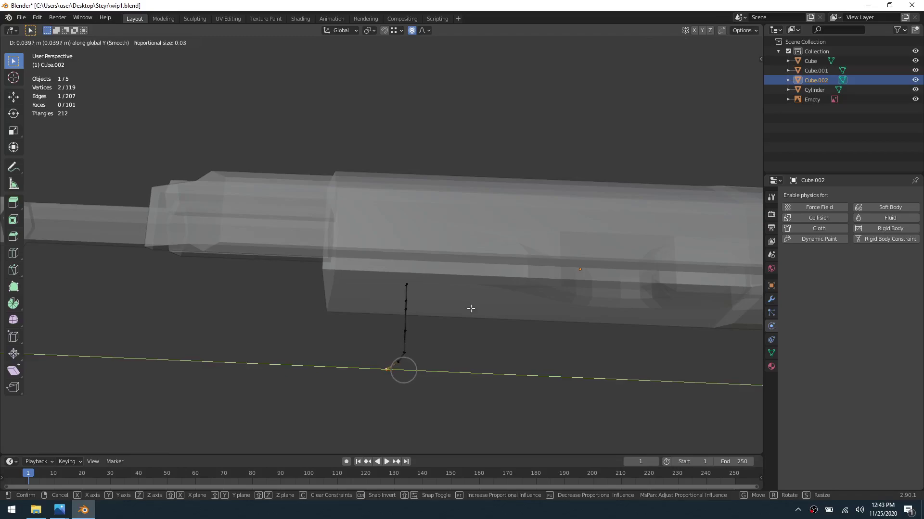
pyautogui.click(471, 308)
# Step: Curve the rear side further by moving the outer end edge about 0.047 m along Y with a proportional size of 0.135
pyautogui.press('g')
pyautogui.press('y')
pyautogui.scroll(-13, 462, 308)
pyautogui.scroll(-4, 459, 308)
pyautogui.scroll(1, 450, 305)
pyautogui.click(450, 305)
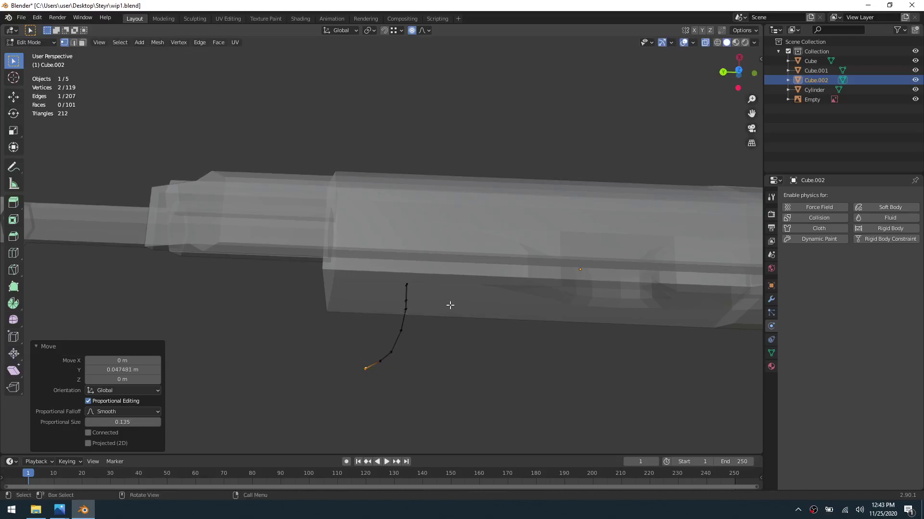
# Step: Reveal the hidden geometry, clear the selection and compare the curved part with the reference photo
pyautogui.hotkey('alt', 'h')
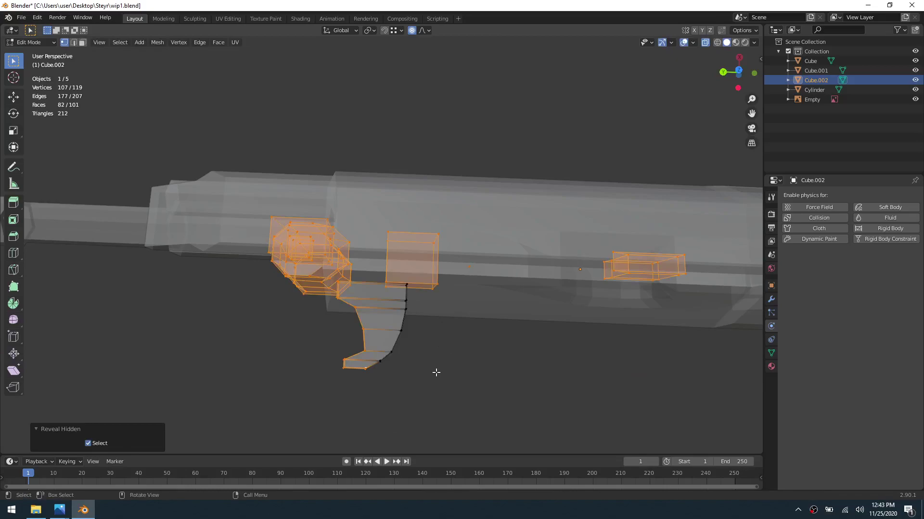
pyautogui.click(436, 374)
pyautogui.moveTo(59, 516)
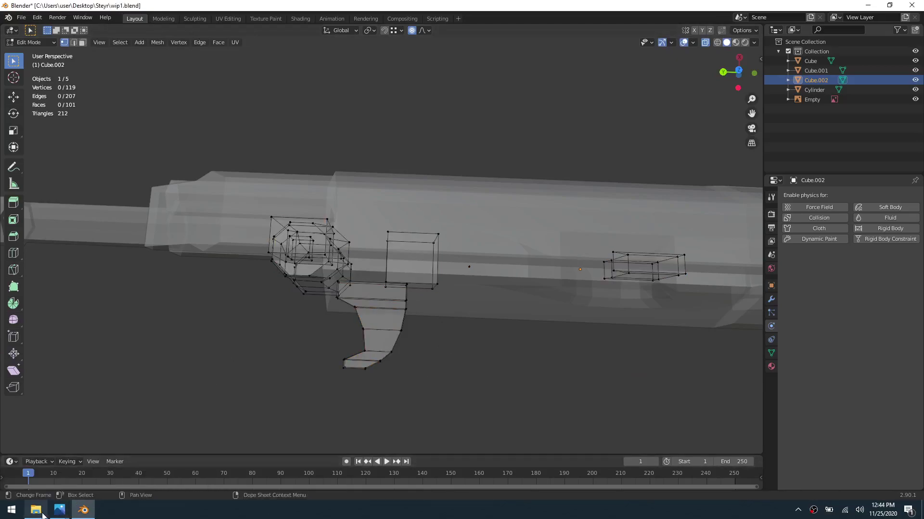
pyautogui.click(61, 478)
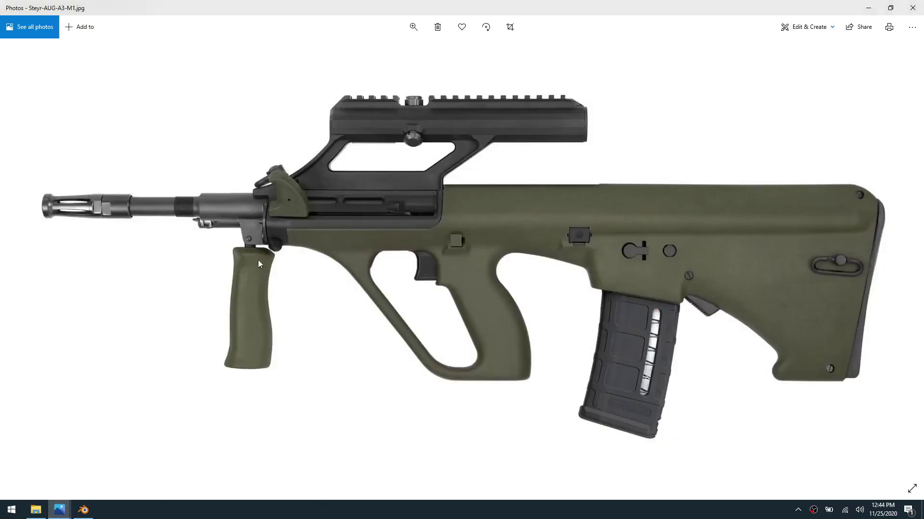
pyautogui.click(83, 510)
# Step: Select the face at the curved part's inner end and snap the 3D cursor to it
pyautogui.moveTo(415, 341); pyautogui.dragTo(385, 290, button='middle')
pyautogui.hotkey('ctrl', 'Tab')
pyautogui.click(312, 287)
pyautogui.hotkey('ctrl', 'Tab')
pyautogui.click(459, 310)
pyautogui.press('3')
pyautogui.click(366, 281)
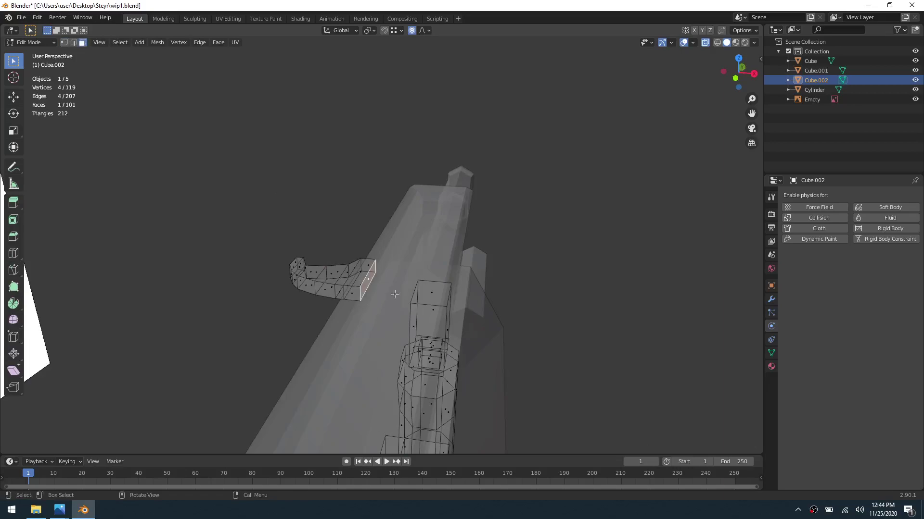
pyautogui.hotkey('shift', 's')
pyautogui.click(422, 344)
# Step: Turn off proportional editing and set the transform pivot point to the 3D Cursor
pyautogui.press('o')
pyautogui.click(374, 30)
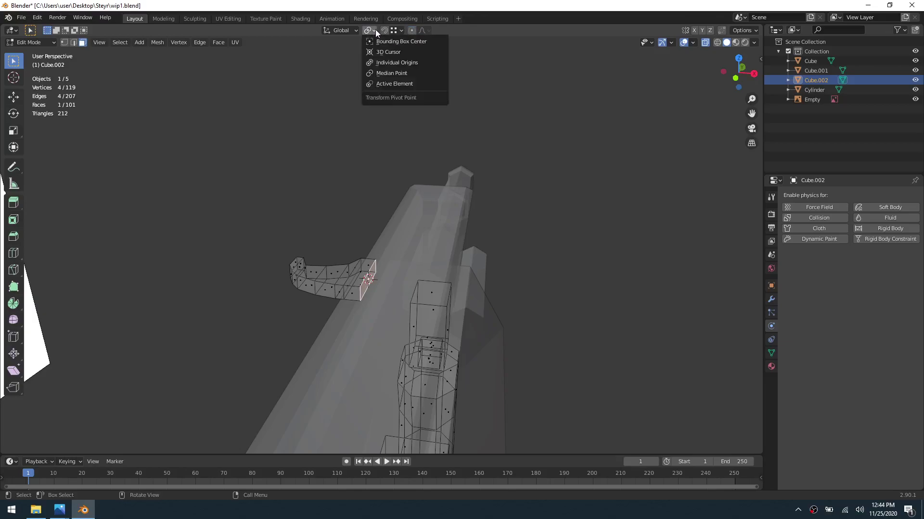
pyautogui.click(405, 52)
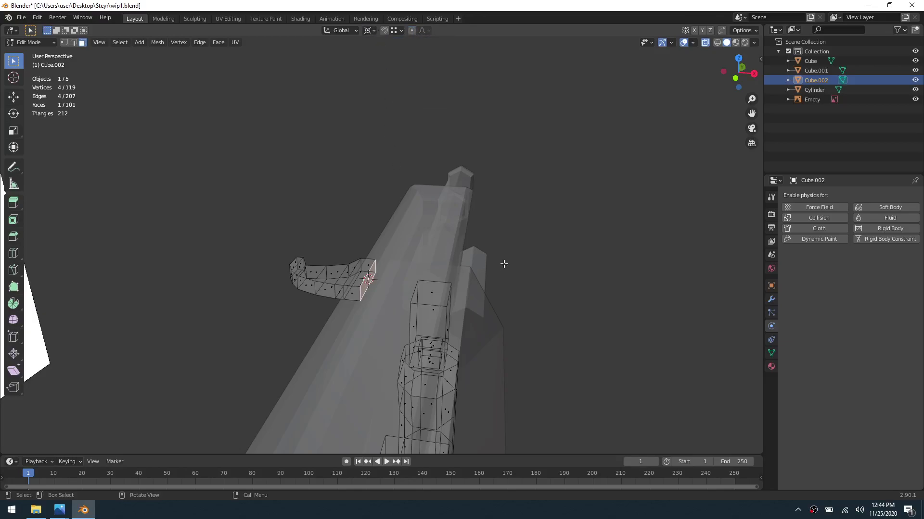
pyautogui.press('r')
pyautogui.press('y')
pyautogui.press('x')
pyautogui.press('y')
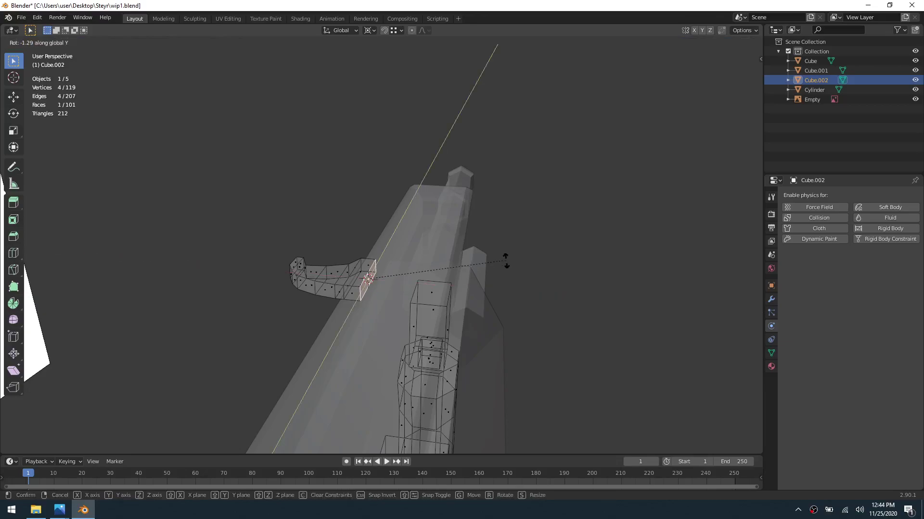
pyautogui.rightClick(521, 329)
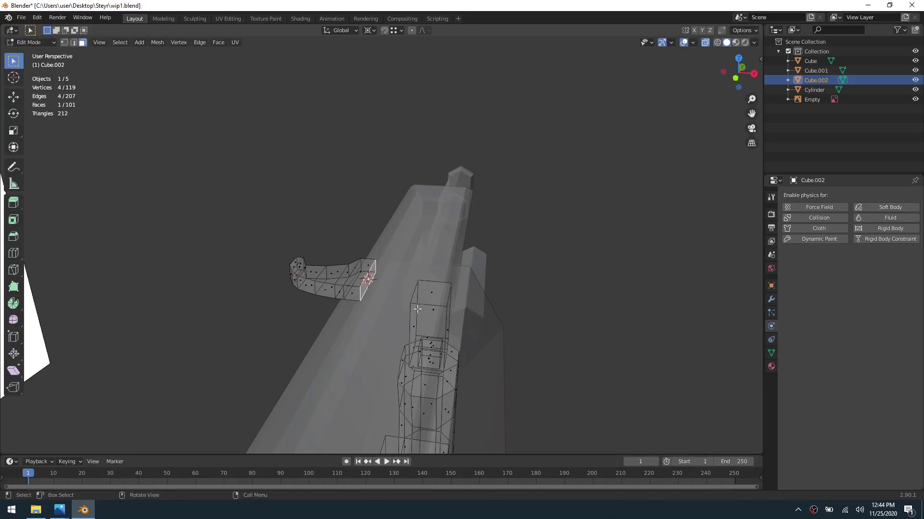
# Step: Select the whole curved part as linked geometry and rotate it 26.3° about Y around the 3D cursor
pyautogui.press('a')
pyautogui.hotkey('alt', 'a')
pyautogui.press('l')
pyautogui.press('r')
pyautogui.press('y')
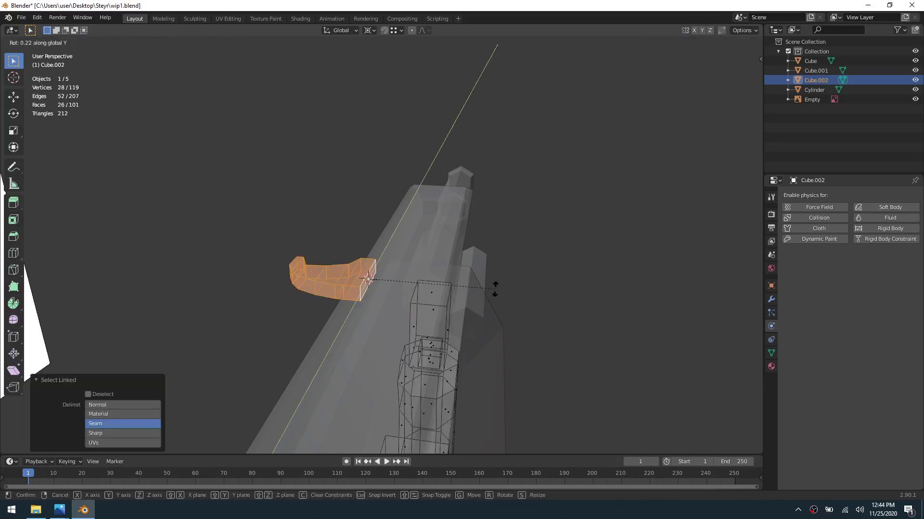
pyautogui.click(490, 353)
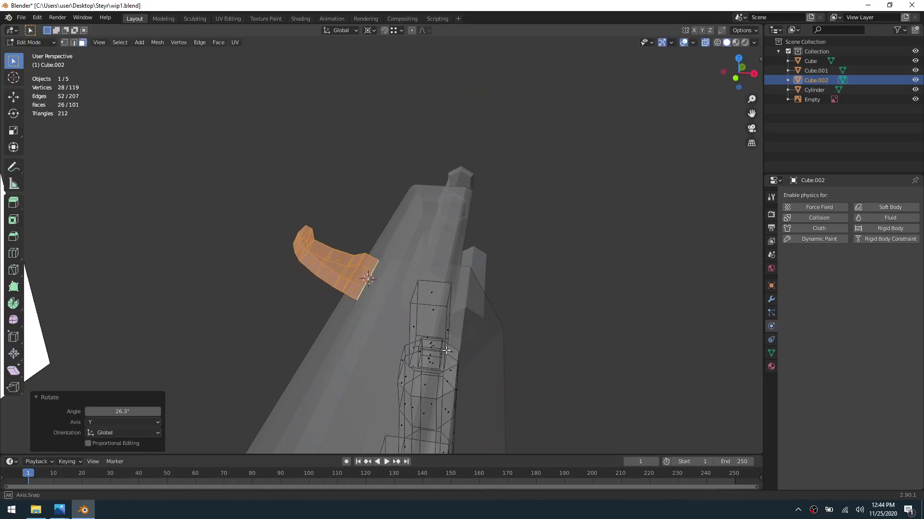
# Step: Switch to the left orthographic view, check the reference photo and rotate the curved part another 30.9° about Y
pyautogui.press('ctrl+KP_3')
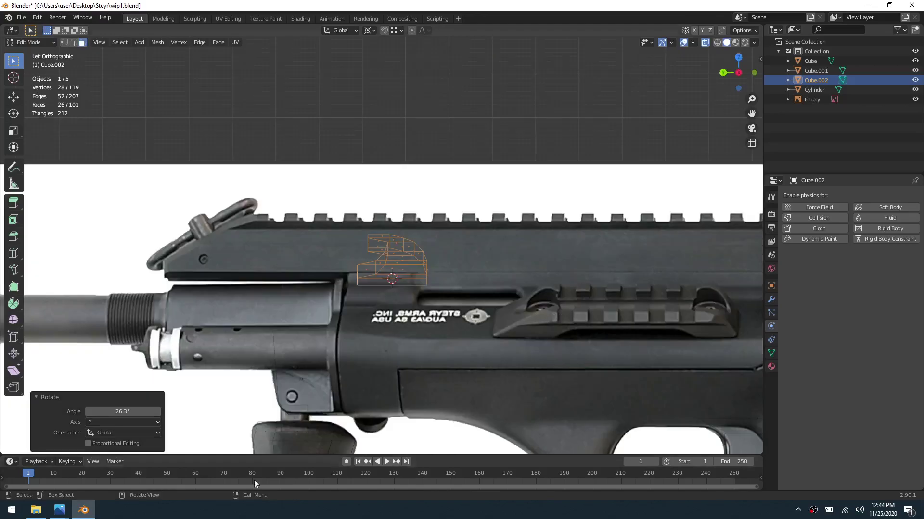
pyautogui.moveTo(61, 511)
pyautogui.click(67, 486)
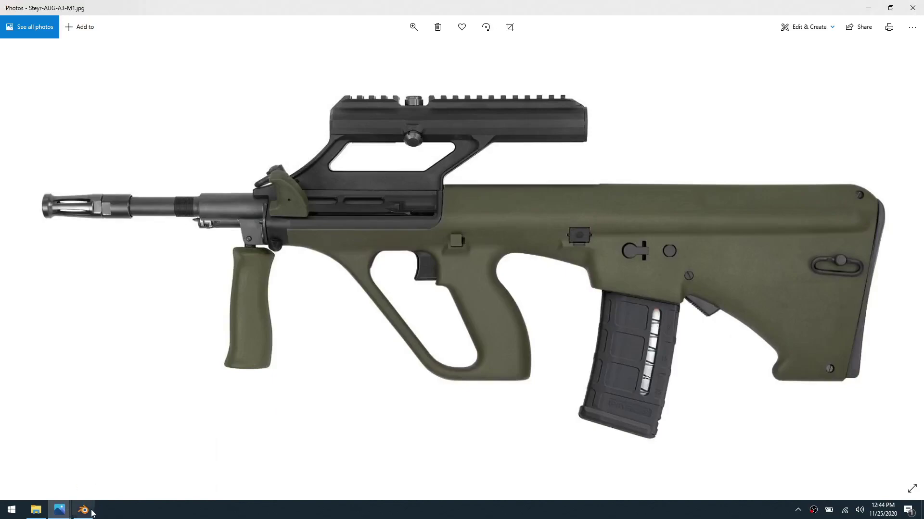
pyautogui.moveTo(89, 513)
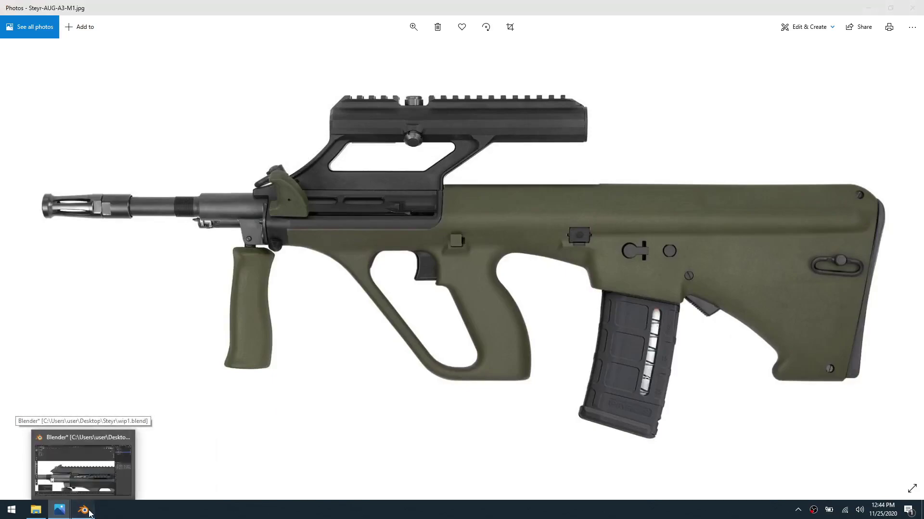
pyautogui.click(90, 513)
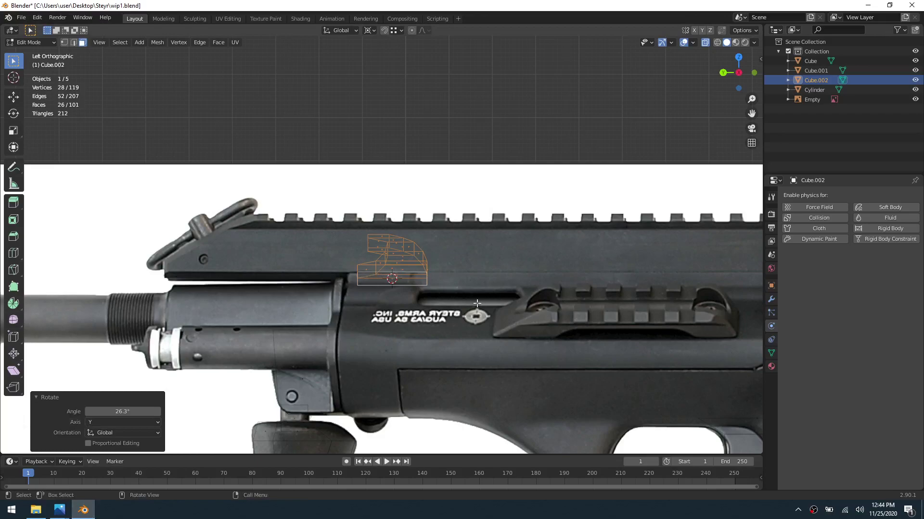
pyautogui.press('r')
pyautogui.press('y')
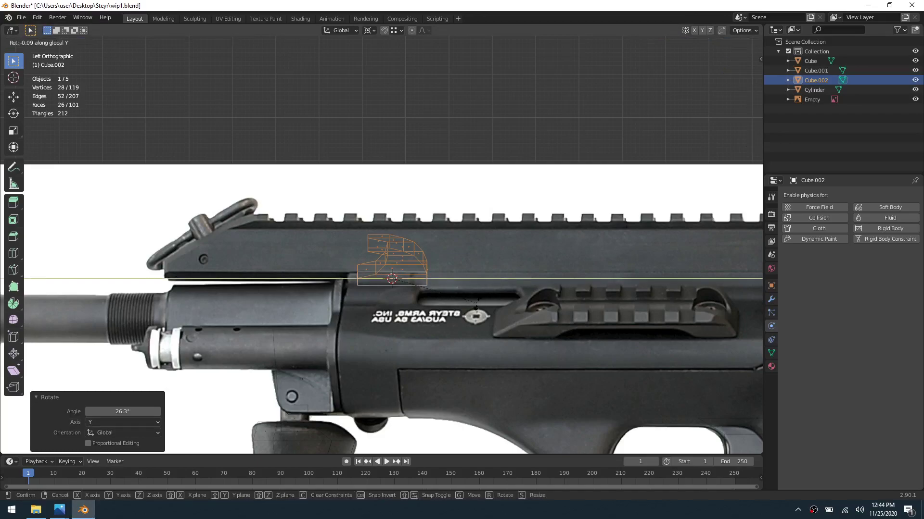
pyautogui.click(465, 258)
# Step: Lower the curved part about -0.091 m along Z
pyautogui.press('g')
pyautogui.press('z')
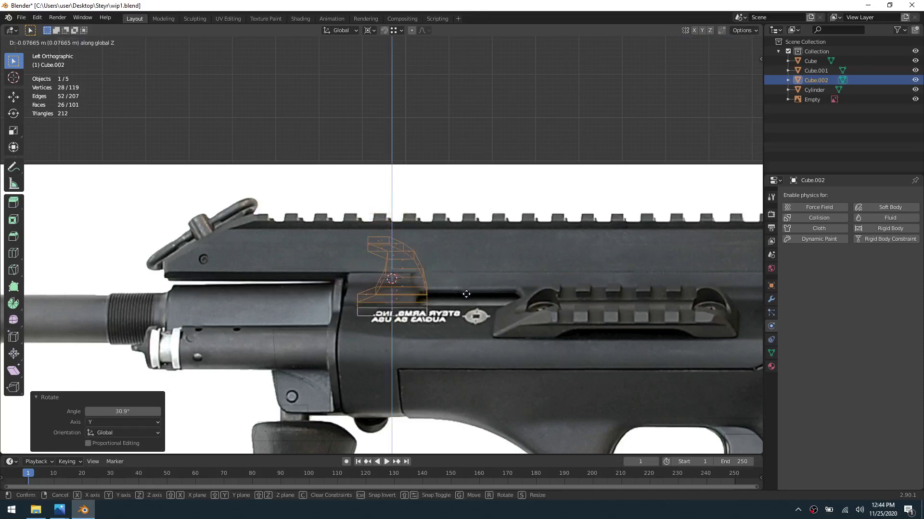
pyautogui.click(467, 299)
pyautogui.moveTo(59, 510)
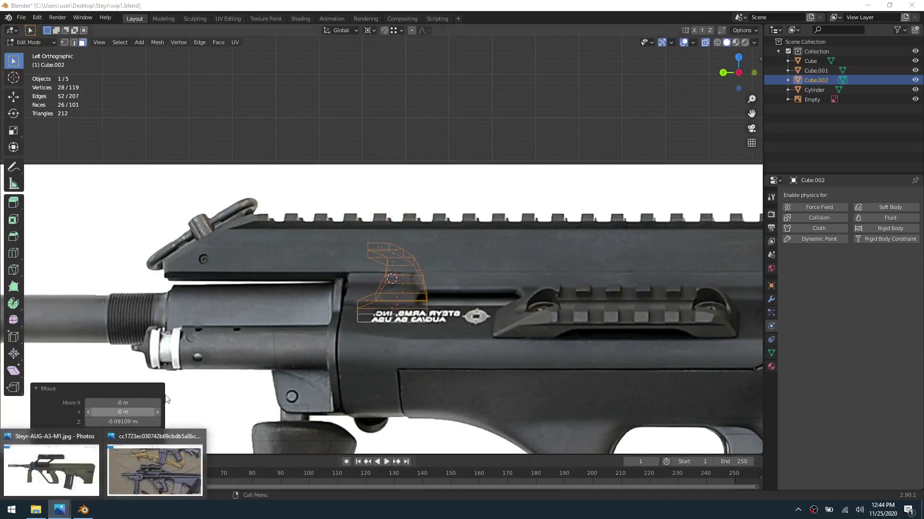
# Step: Compare the curved part with the green rifle's reference photo and lower the part another -0.0455 m along Z
pyautogui.click(55, 483)
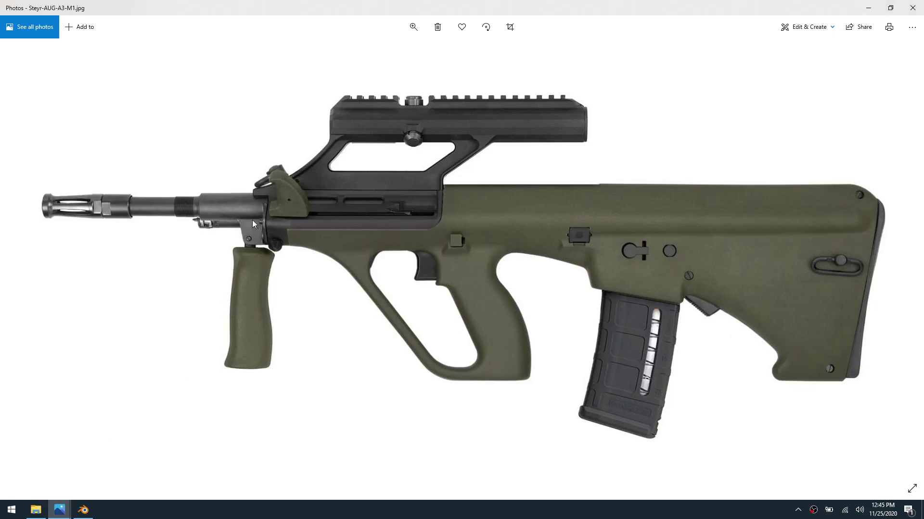
pyautogui.hotkey('alt', 'Tab')
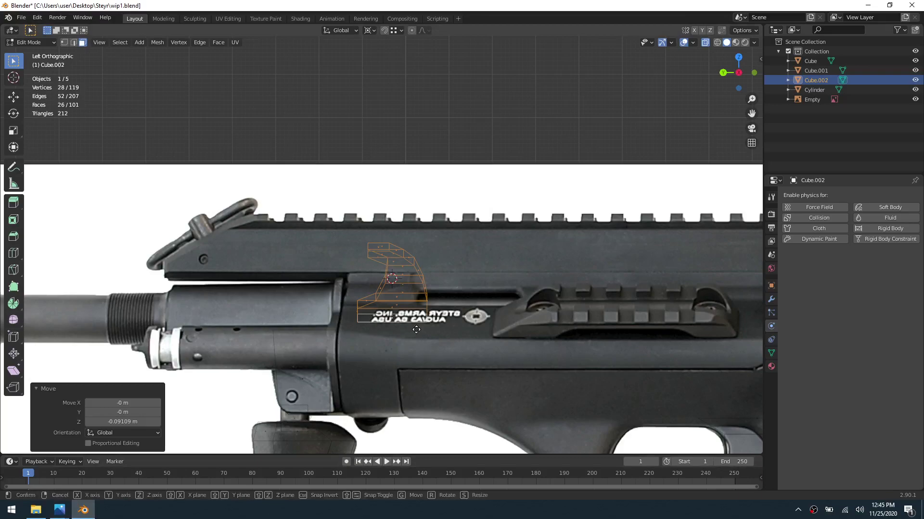
pyautogui.press('g')
pyautogui.press('z')
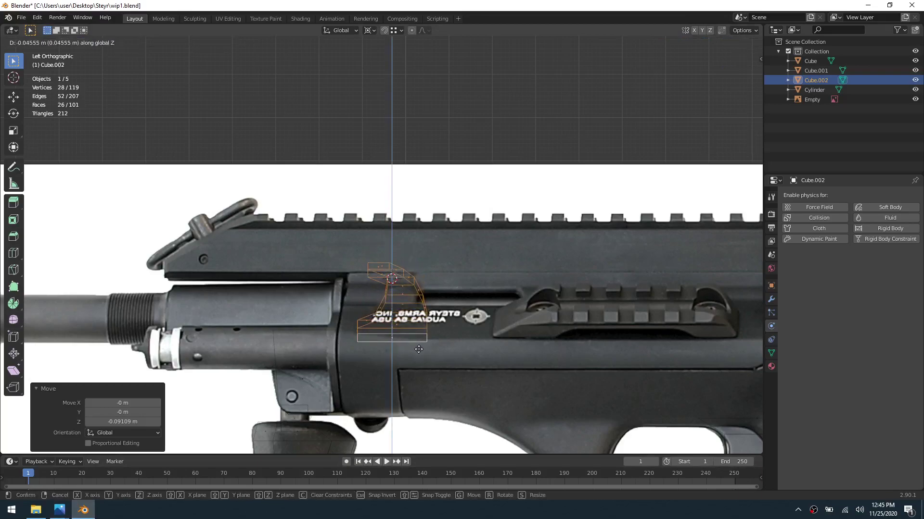
pyautogui.click(418, 350)
pyautogui.moveTo(66, 514)
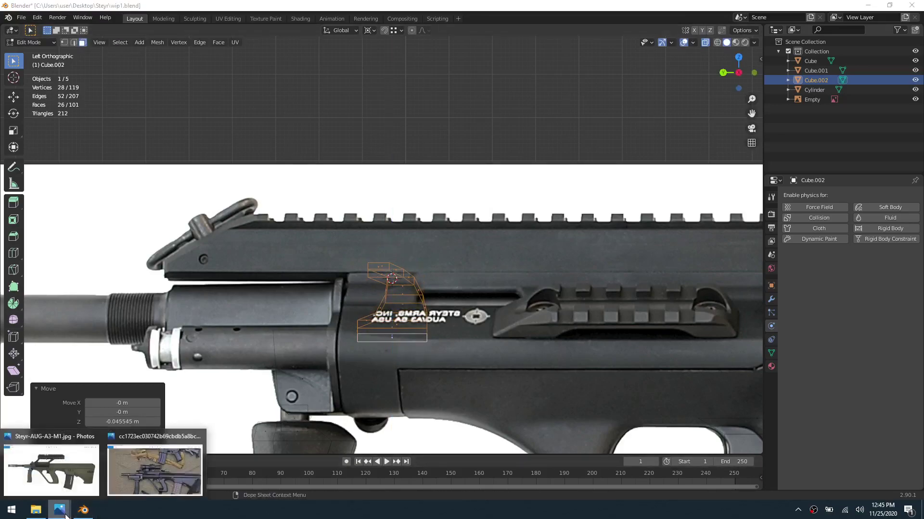
pyautogui.click(77, 485)
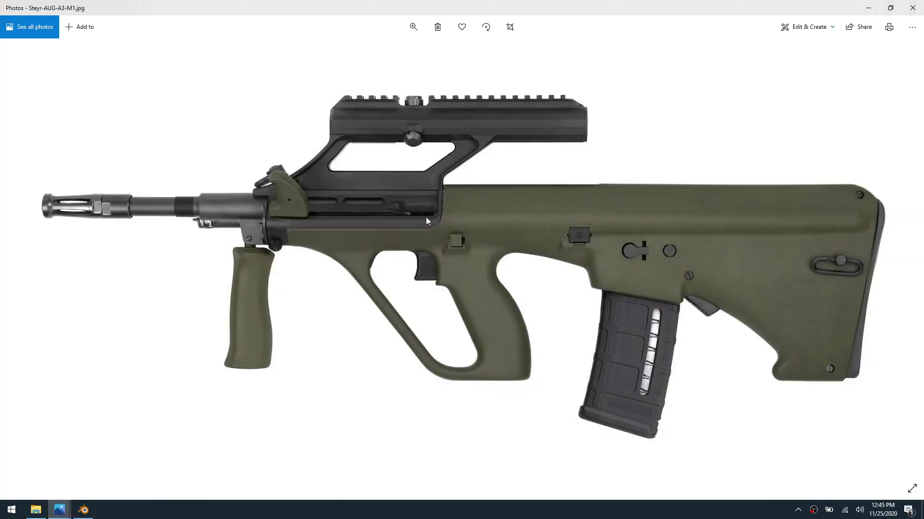
pyautogui.click(84, 510)
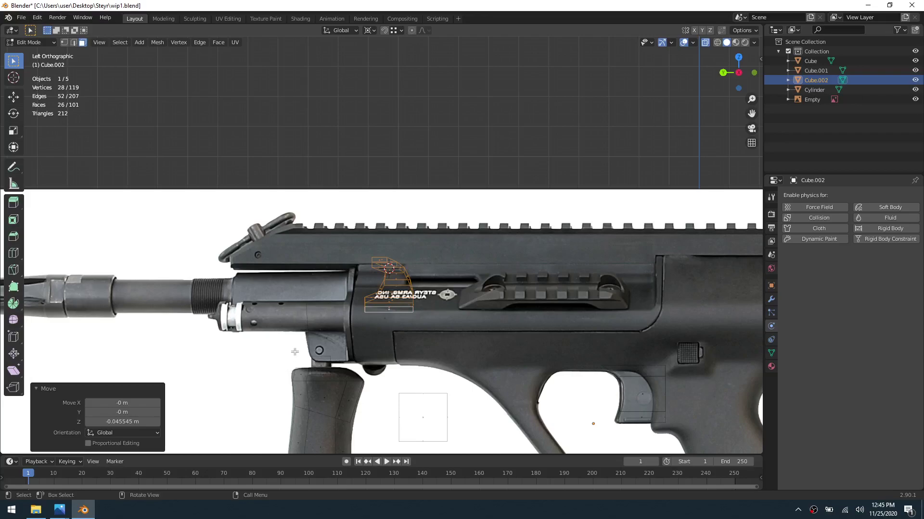
# Step: Snap the 3D cursor to the curved part's lower end face, where it meets the receiver
pyautogui.press('s')
pyautogui.rightClick(414, 308)
pyautogui.moveTo(401, 287); pyautogui.dragTo(345, 320, button='middle')
pyautogui.hotkey('shift', 's')
pyautogui.click(409, 359)
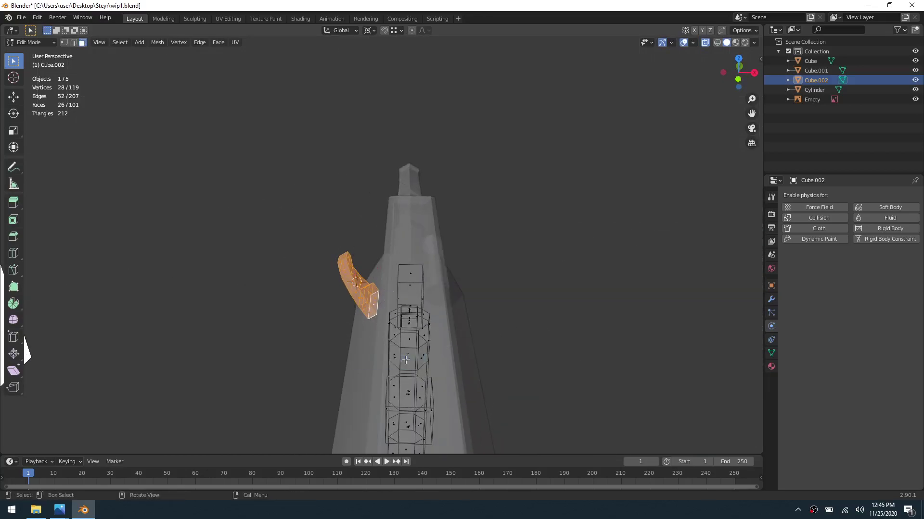
pyautogui.click(375, 303)
pyautogui.hotkey('shift', 's')
pyautogui.click(398, 368)
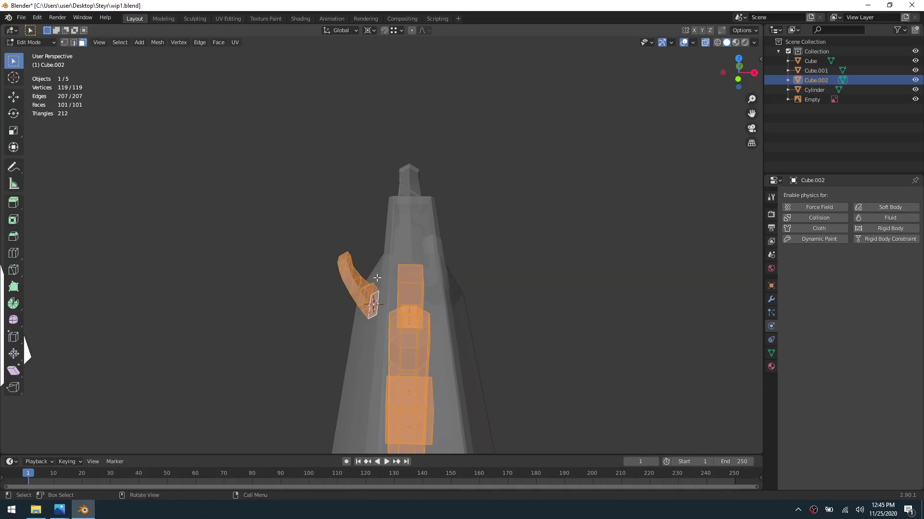
# Step: Select the whole curved part as linked geometry and scale it uniformly by 1.370 around the 3D cursor
pyautogui.click(344, 239)
pyautogui.press('l')
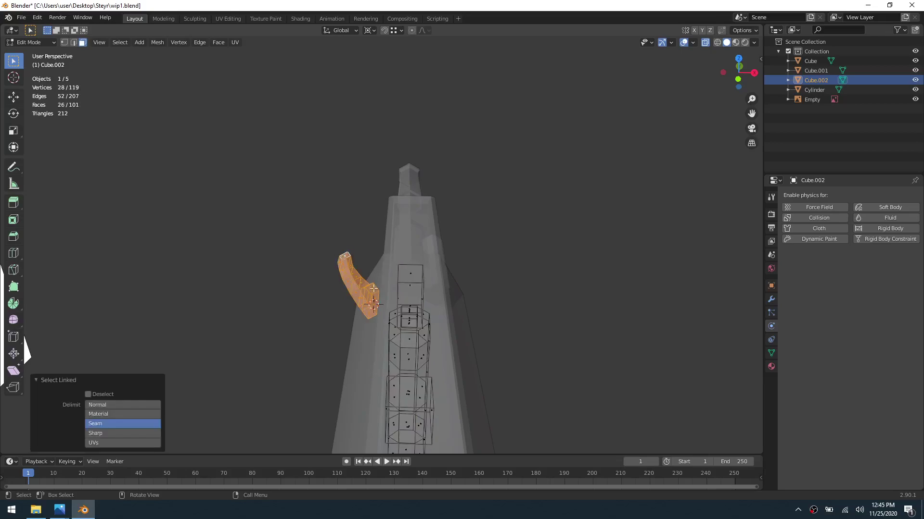
pyautogui.press('s')
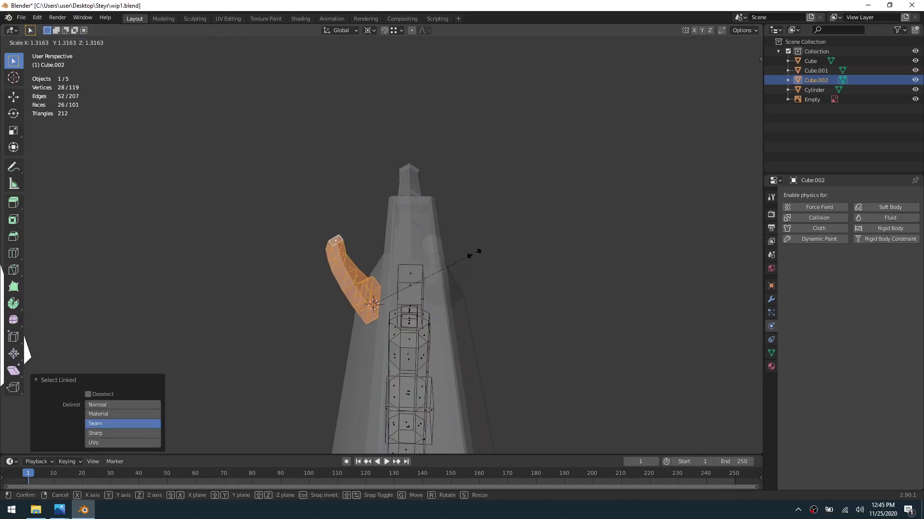
pyautogui.click(476, 248)
pyautogui.moveTo(347, 336); pyautogui.dragTo(461, 303, button='middle')
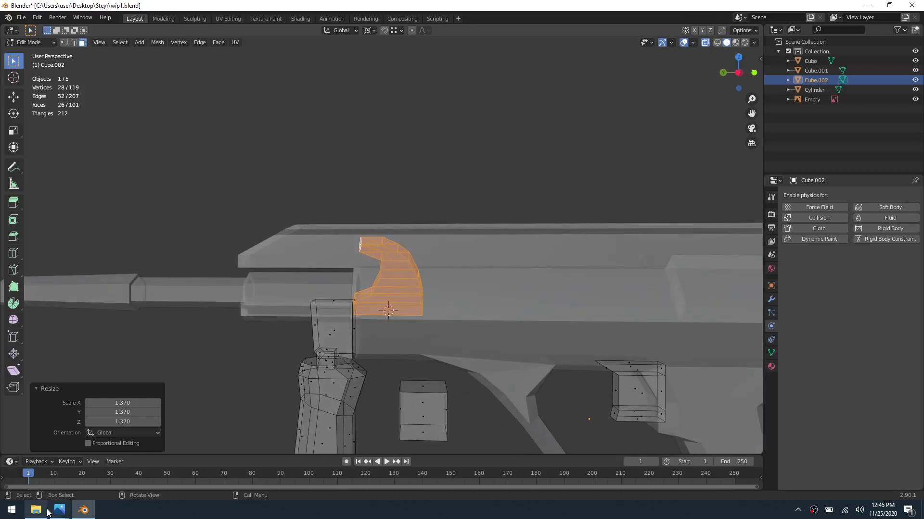
# Step: Check the curved part's proportions against the reference photo and scale it by about 0.75 along Y
pyautogui.moveTo(59, 510)
pyautogui.click(82, 483)
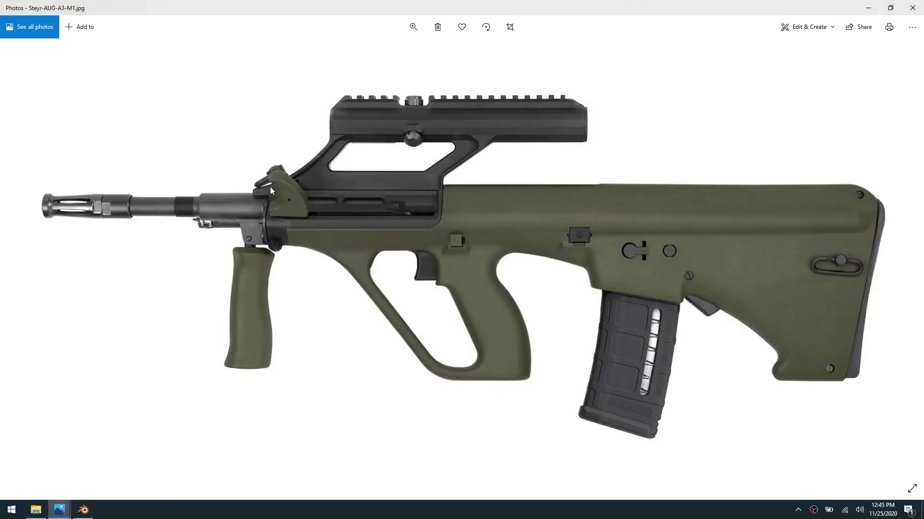
pyautogui.click(82, 510)
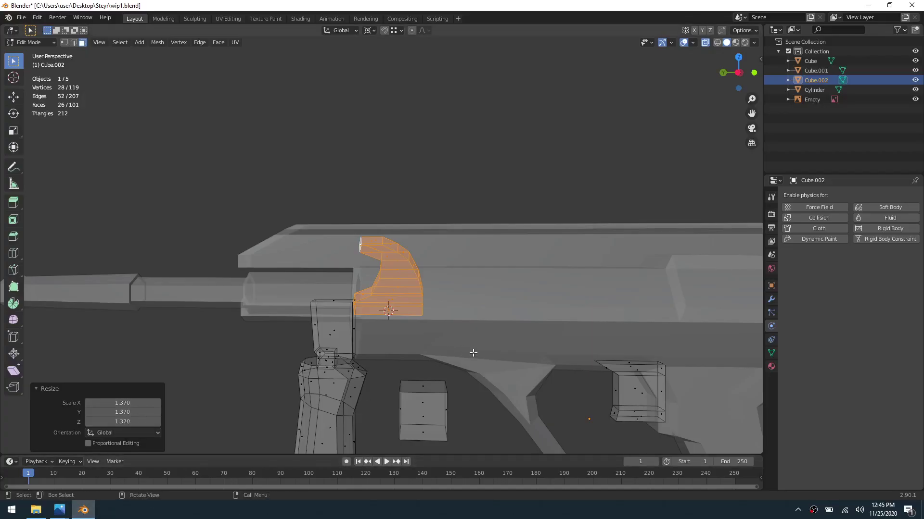
pyautogui.moveTo(457, 338); pyautogui.dragTo(457, 331, button='middle')
pyautogui.press('s')
pyautogui.press('y')
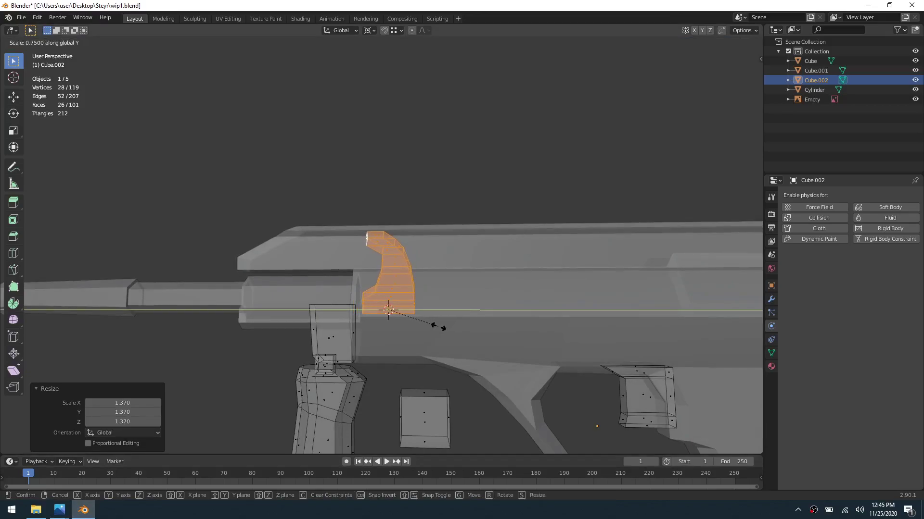
pyautogui.click(439, 327)
# Step: Fine-tune the curved part's overall size by scaling it uniformly by 0.938 and then 1.028
pyautogui.moveTo(439, 327); pyautogui.dragTo(399, 343, button='middle')
pyautogui.press('s')
pyautogui.click(401, 346)
pyautogui.press('s')
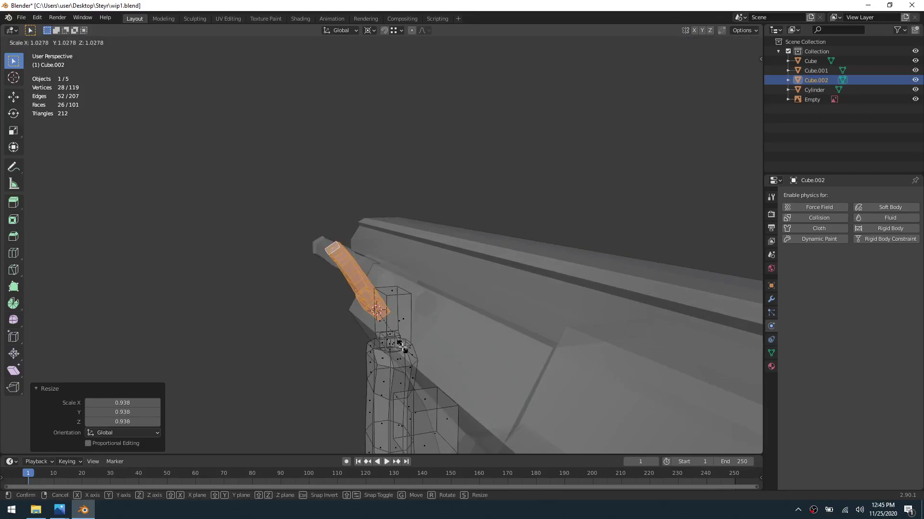
pyautogui.click(402, 346)
pyautogui.moveTo(403, 346); pyautogui.dragTo(376, 351, button='middle')
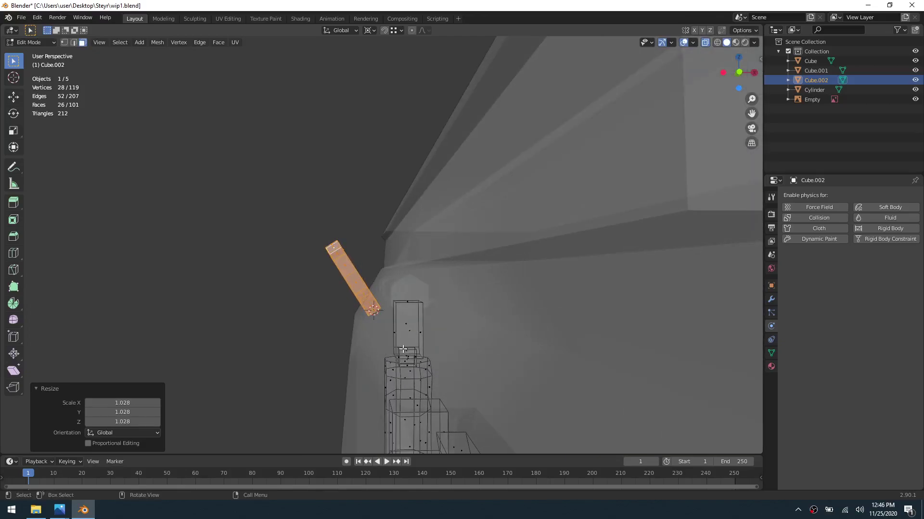
# Step: Rotate the curved part 3.28° in the front-facing view and add another rotation of about 0.7°
pyautogui.press('r')
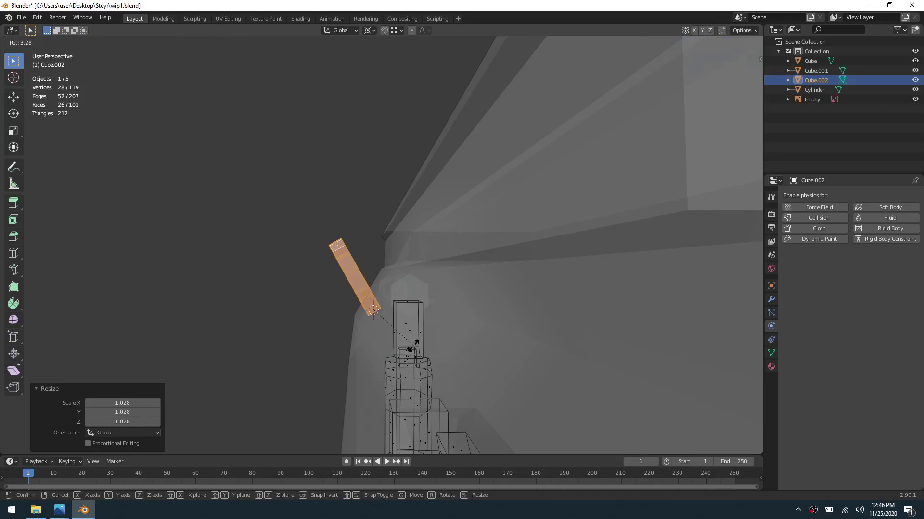
pyautogui.click(416, 343)
pyautogui.press('r')
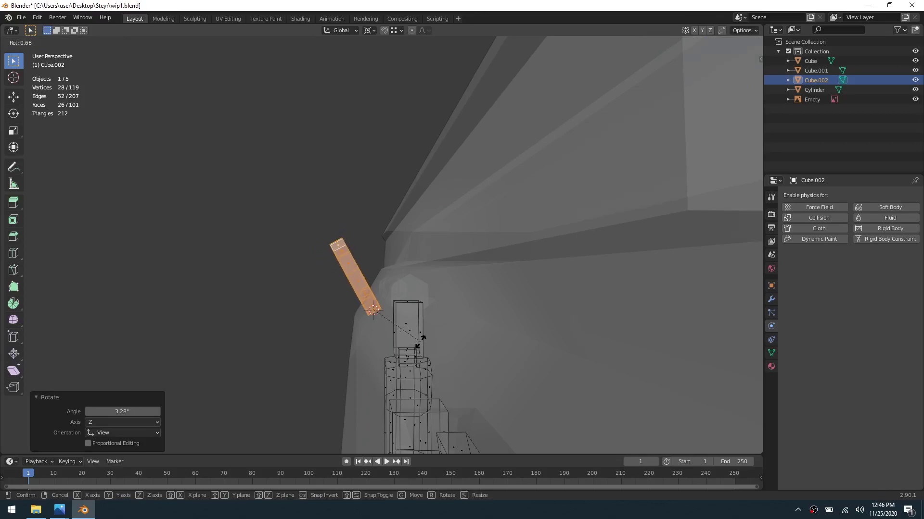
pyautogui.click(421, 341)
pyautogui.moveTo(368, 354); pyautogui.dragTo(410, 328, button='middle')
# Step: Move the curved part about -0.037 m along X against the side of the receiver
pyautogui.hotkey('ctrl', 'Tab')
pyautogui.click(374, 361)
pyautogui.hotkey('ctrl', 'Tab')
pyautogui.click(441, 329)
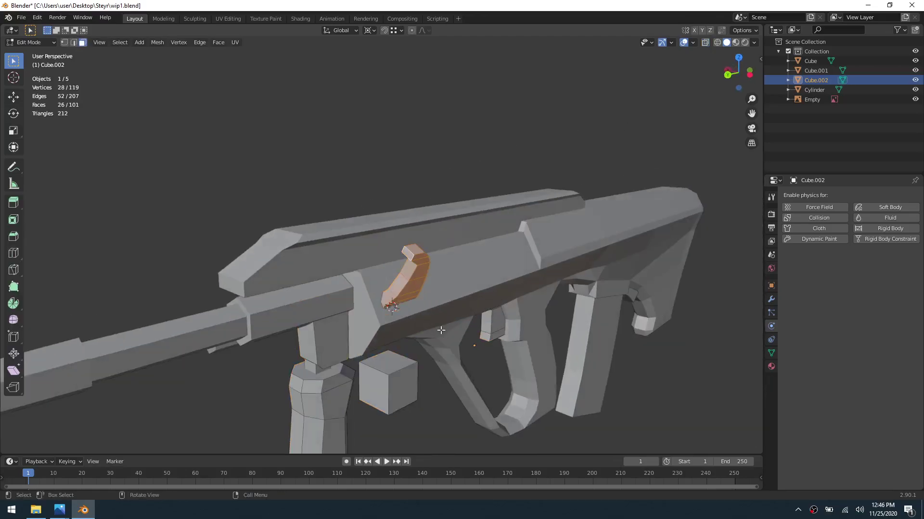
pyautogui.press('g')
pyautogui.press('x')
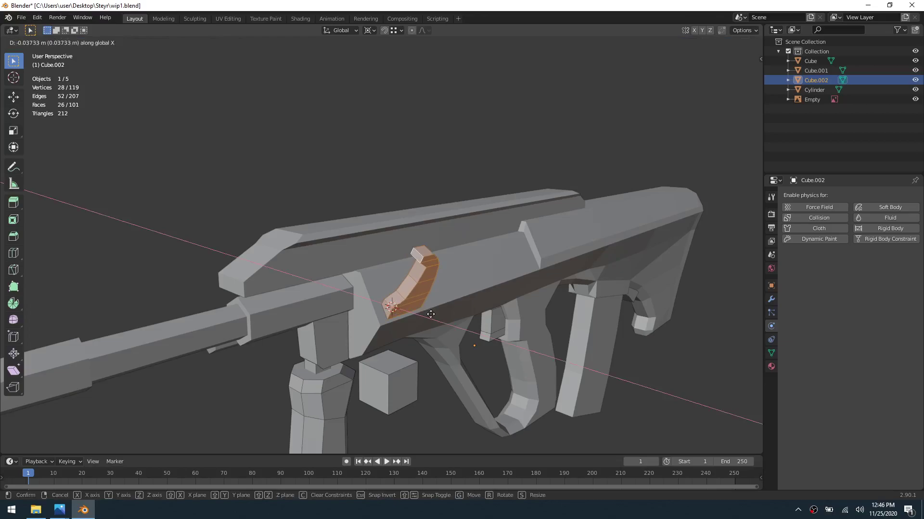
pyautogui.click(426, 314)
# Step: Return to Object Mode, deselect everything and inspect the rifle from its opposite side
pyautogui.hotkey('ctrl', 'Tab')
pyautogui.click(379, 324)
pyautogui.click(299, 151)
pyautogui.moveTo(458, 285); pyautogui.dragTo(389, 322, button='middle')
pyautogui.moveTo(442, 333); pyautogui.dragTo(283, 256, button='middle')
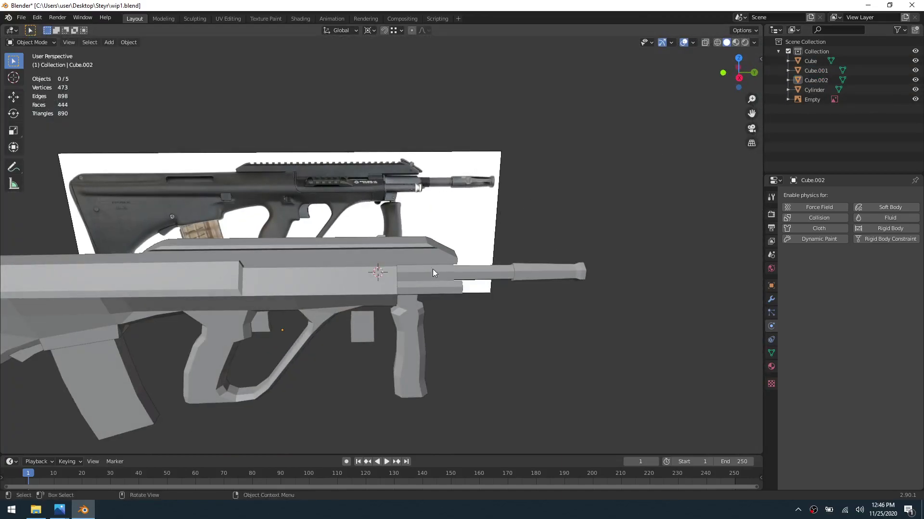
# Step: Switch to the right orthographic view, open Cube.002 in Edit Mode and clear the mesh selection
pyautogui.press('KP_3')
pyautogui.click(352, 342)
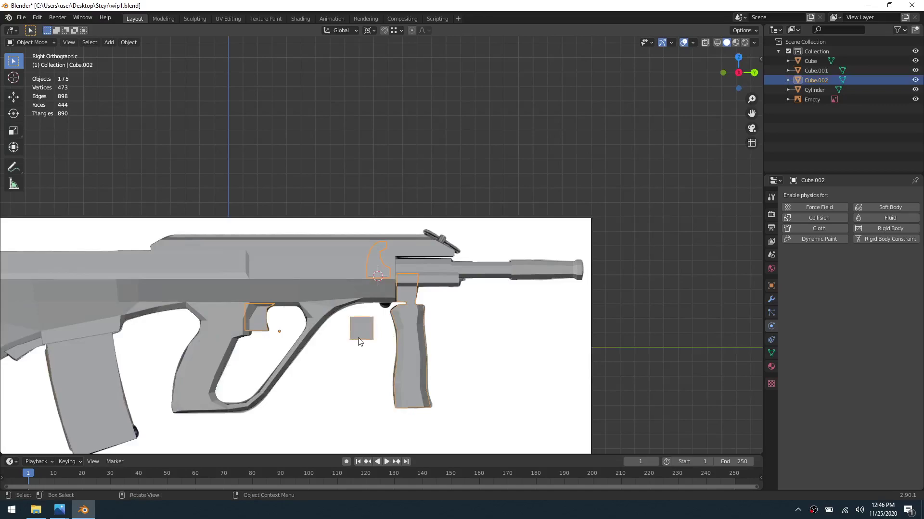
pyautogui.hotkey('ctrl', 'Tab')
pyautogui.click(429, 336)
pyautogui.keyDown('shift'); pyautogui.moveTo(489, 323); pyautogui.dragTo(401, 329, button='middle'); pyautogui.keyUp('shift')
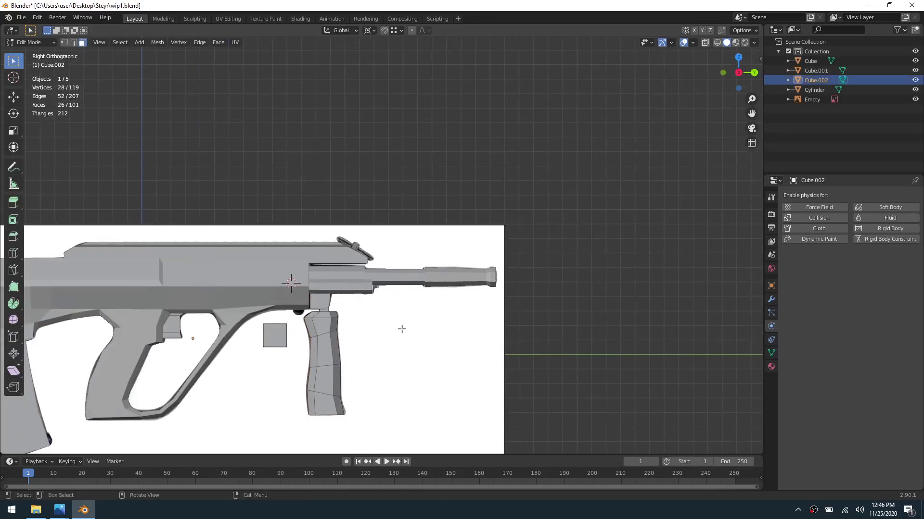
pyautogui.click(371, 335)
# Step: Move the spare cube from beside the foregrip to above the muzzle end and duplicate it about 0.32 m toward the stock
pyautogui.scroll(4, 346, 288)
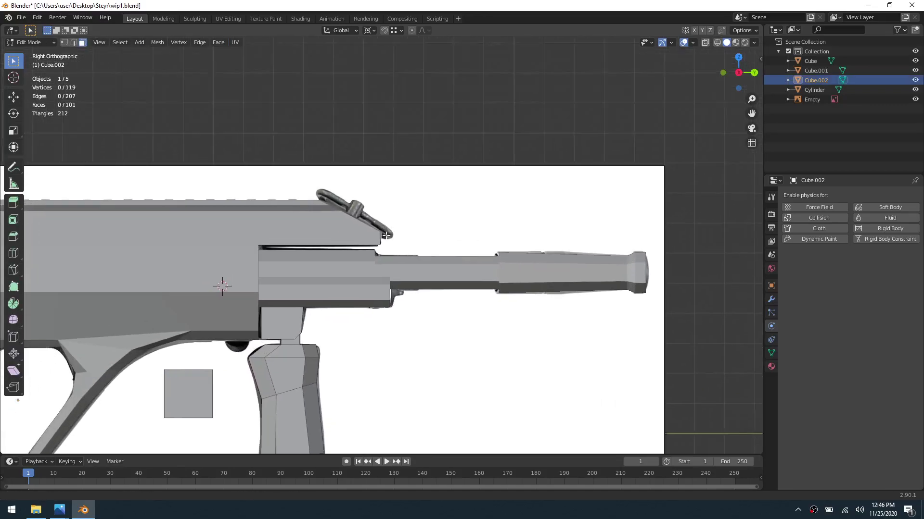
pyautogui.keyDown('shift'); pyautogui.moveTo(345, 205); pyautogui.dragTo(374, 200, button='middle'); pyautogui.keyUp('shift')
pyautogui.press('l')
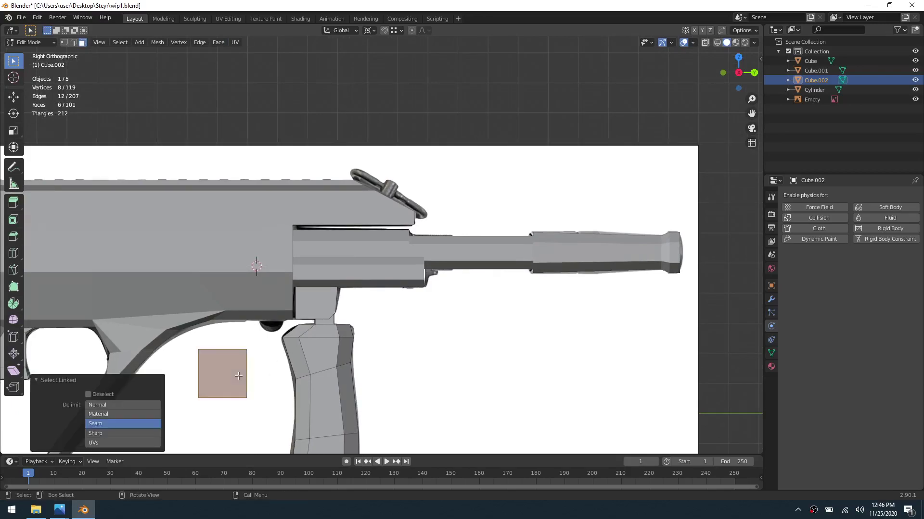
pyautogui.press('g')
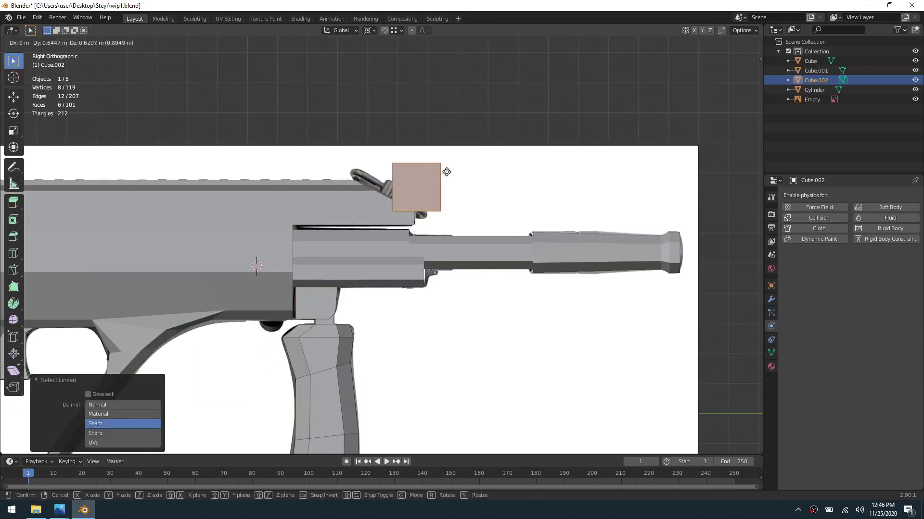
pyautogui.click(447, 121)
pyautogui.hotkey('shift', 'd')
pyautogui.click(404, 124)
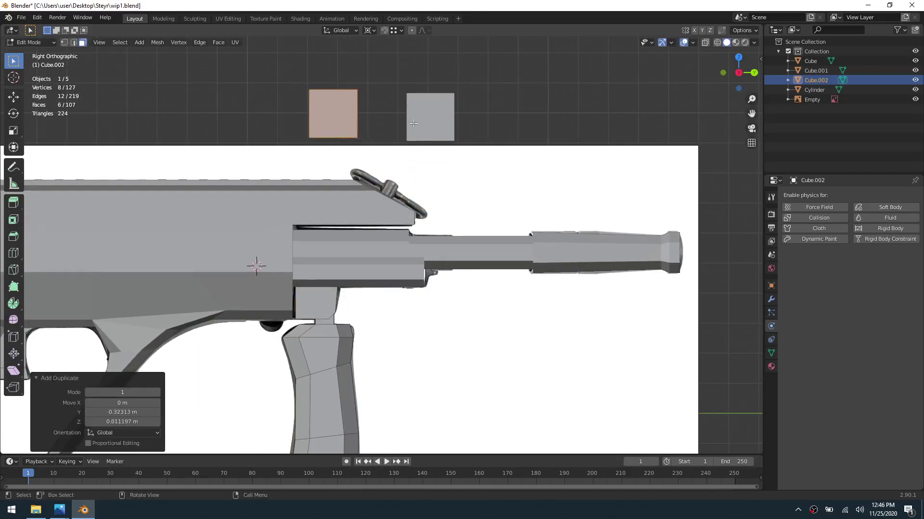
# Step: Select the cube nearer the muzzle and move it -0.168 m in Y and -0.206 m in Z onto the front sling loop
pyautogui.press('l')
pyautogui.click(460, 159)
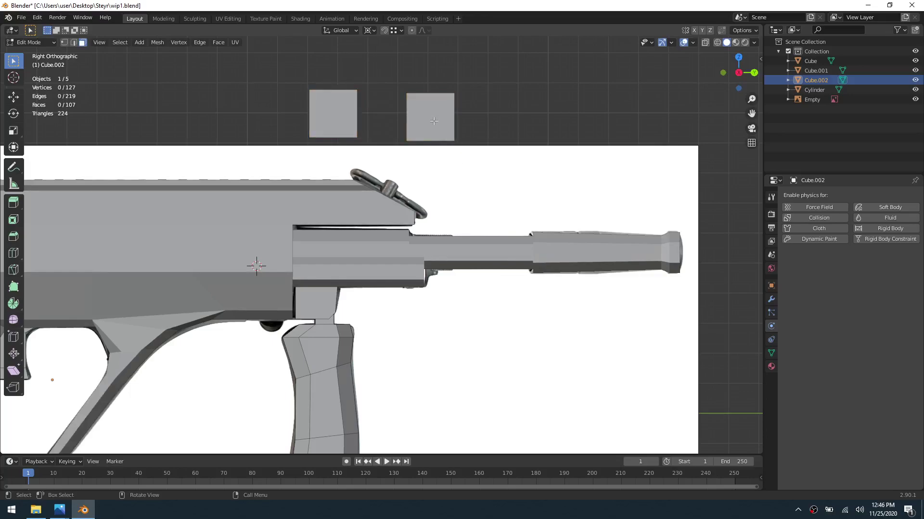
pyautogui.press('l')
pyautogui.scroll(4, 472, 234)
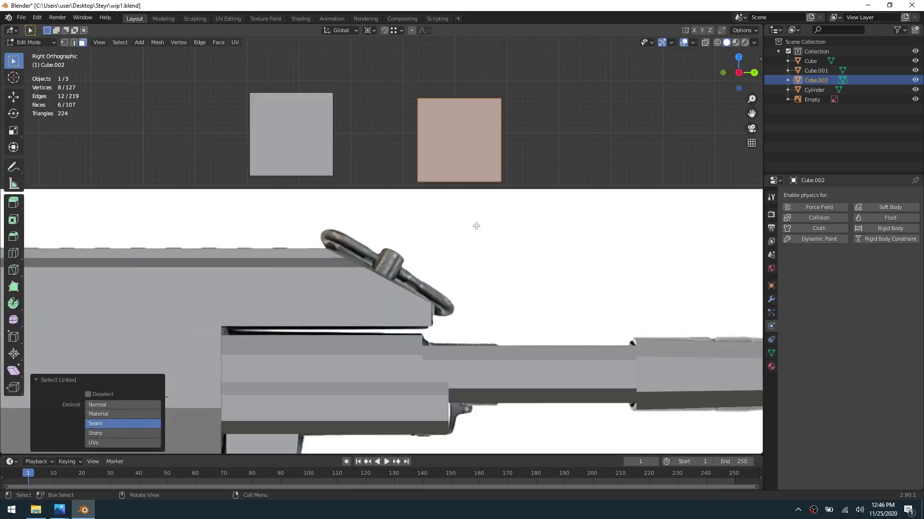
pyautogui.press('g')
pyautogui.click(415, 310)
pyautogui.press('r')
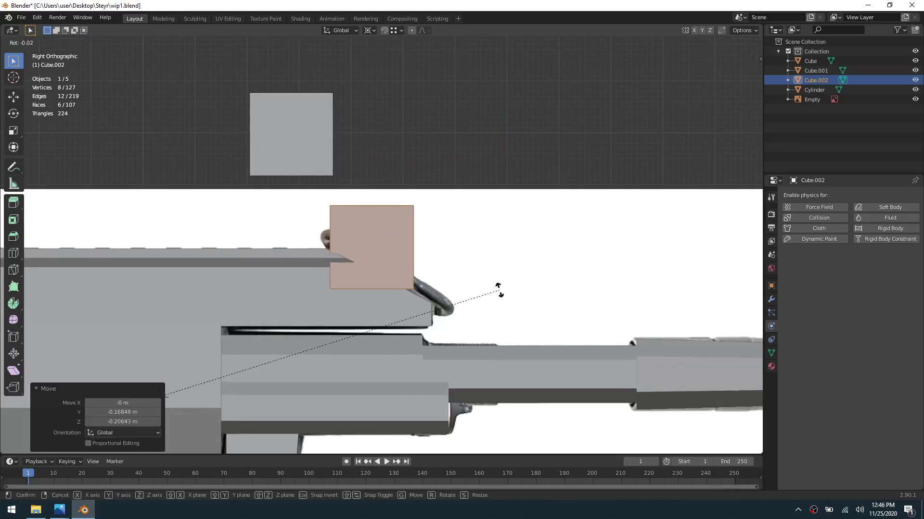
pyautogui.write('x45')
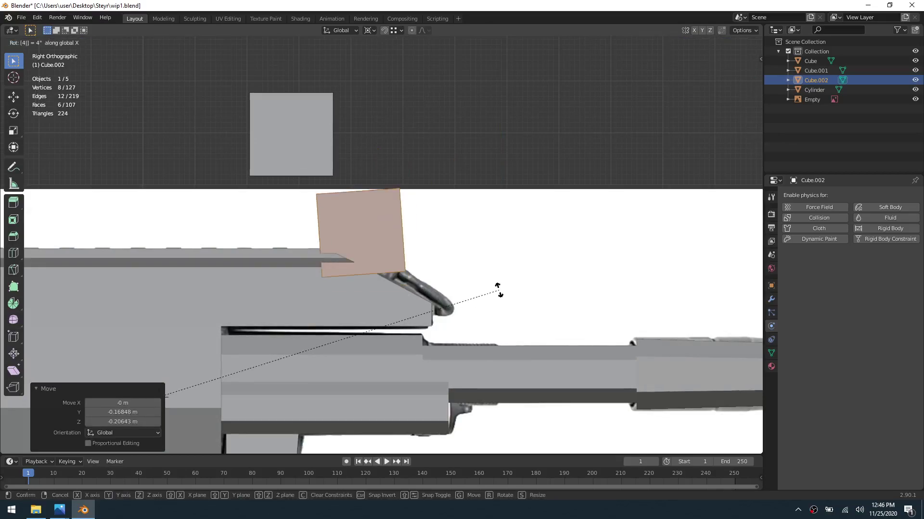
pyautogui.press('Escape')
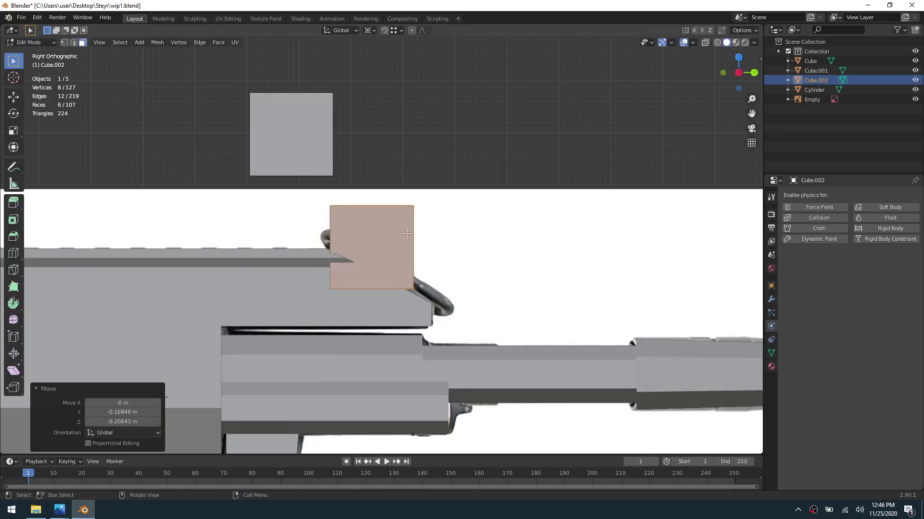
# Step: Set the transform pivot point to Individual Origins and rotate the cube over the sling loop 45° about X
pyautogui.click(370, 30)
pyautogui.click(401, 72)
pyautogui.write('rx45')
pyautogui.press('Return')
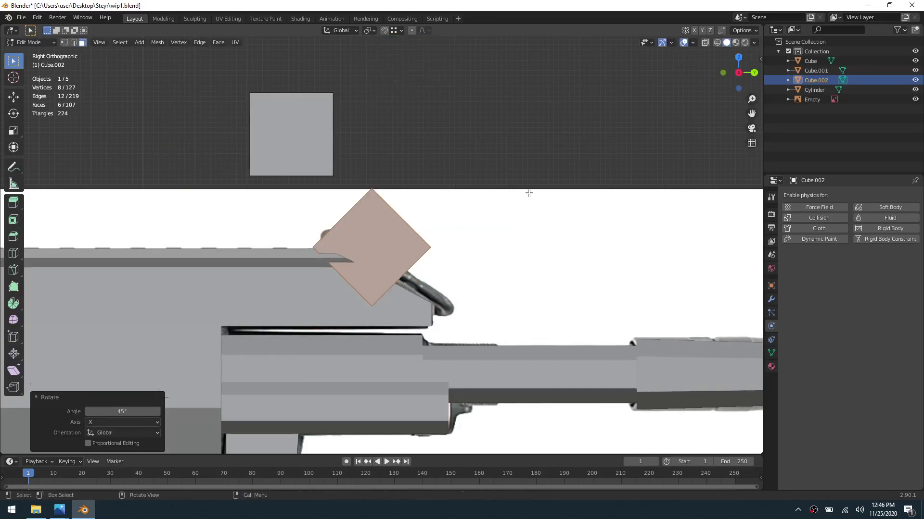
# Step: Scale the cube over the sling loop by 0.350 and move it about 0.03 m in Y and -0.038 m in Z
pyautogui.press('s')
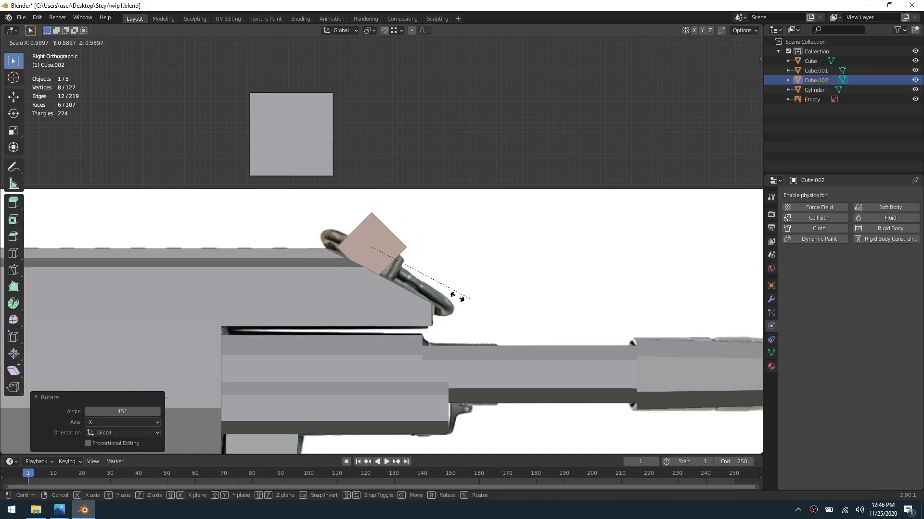
pyautogui.click(425, 290)
pyautogui.press('g')
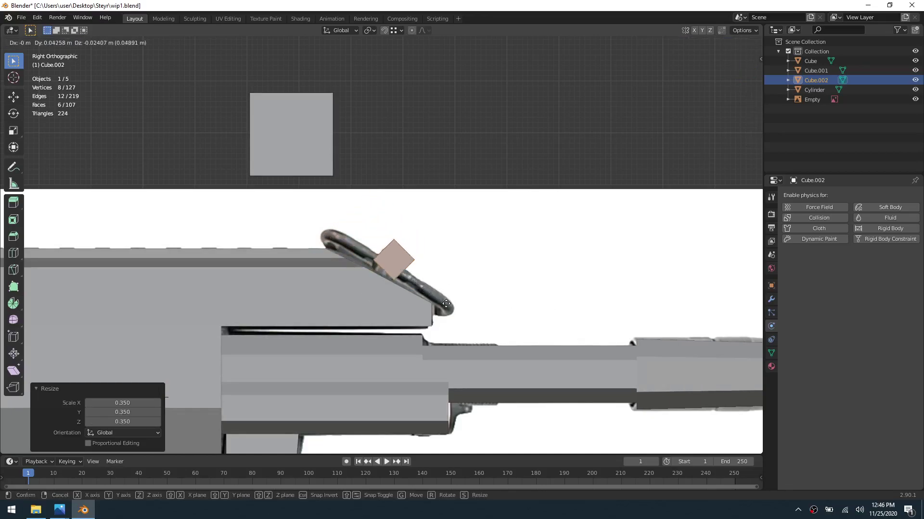
pyautogui.click(446, 307)
# Step: Rotate the small cube -15.7° in the side view to match the loop's slope and scale it by 0.855
pyautogui.press('r')
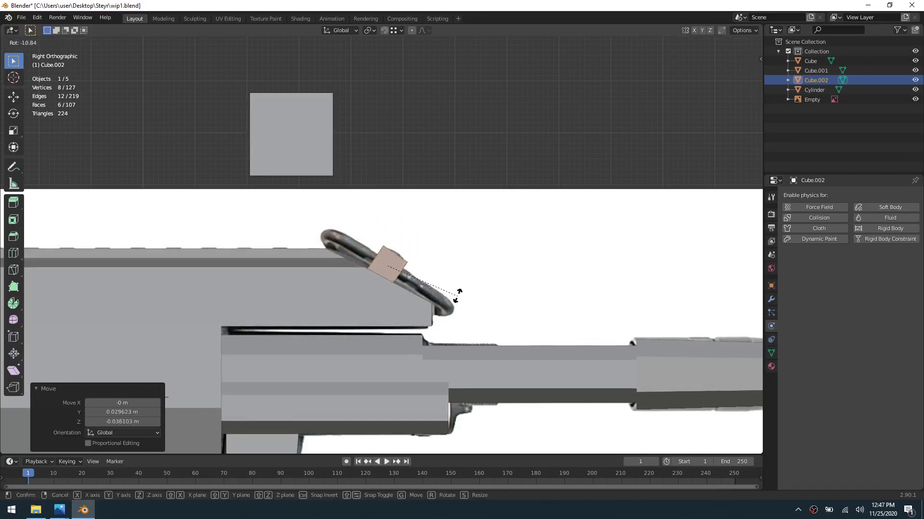
pyautogui.click(464, 291)
pyautogui.press('s')
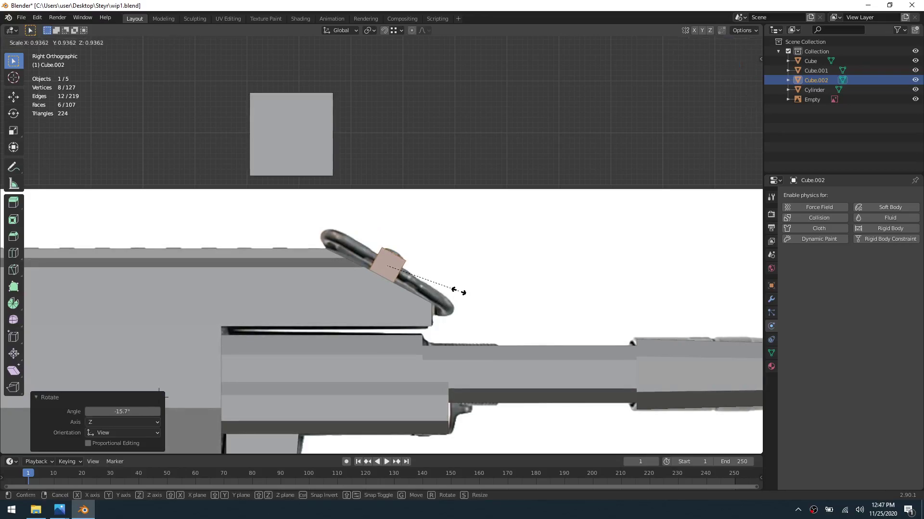
pyautogui.click(453, 290)
# Step: Delete all vertices of the large spare cube floating above the receiver
pyautogui.moveTo(477, 229)
pyautogui.mouseDown(button='middle')
pyautogui.moveTo(383, 268)
pyautogui.moveTo(423, 235)
pyautogui.moveTo(479, 246)
pyautogui.mouseUp(button='middle')
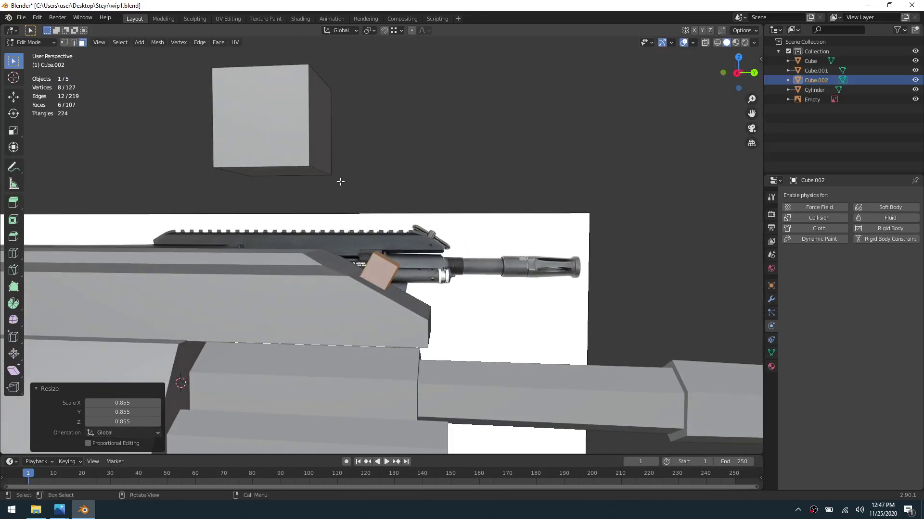
pyautogui.hotkey('alt', 'a')
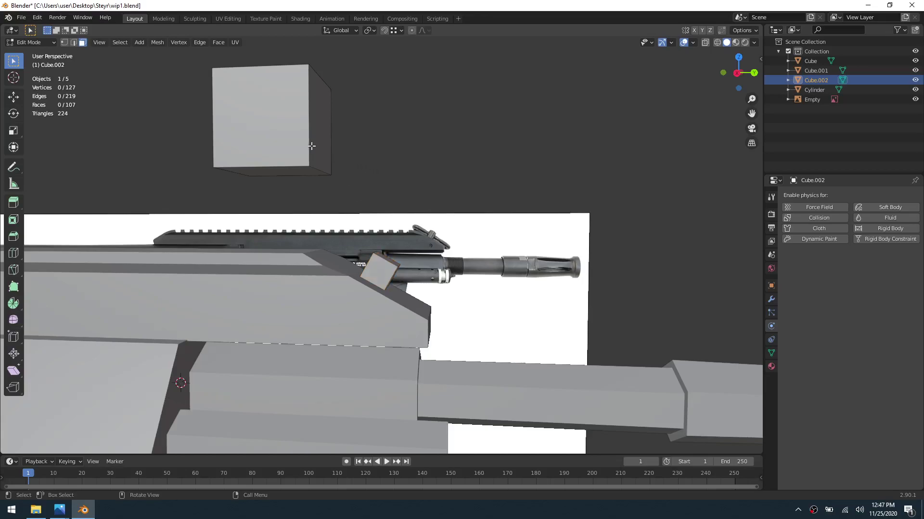
pyautogui.press('l')
pyautogui.press('x')
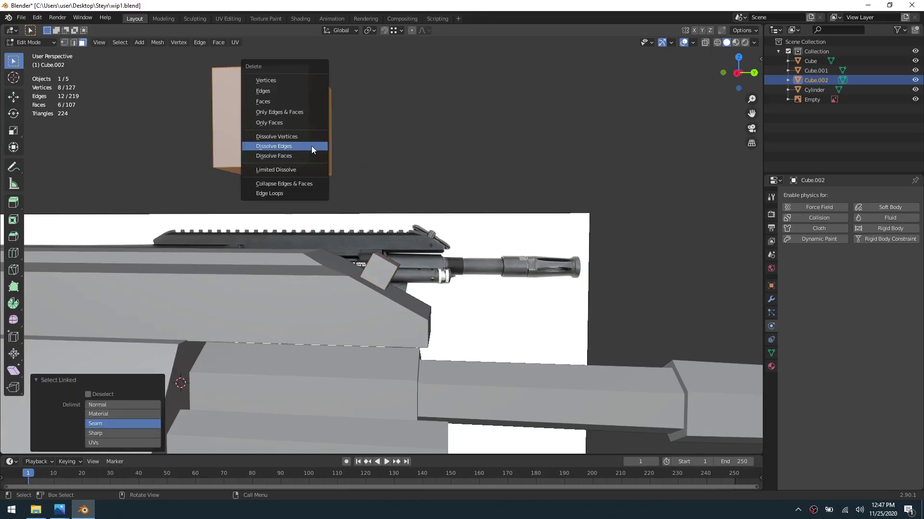
pyautogui.click(313, 83)
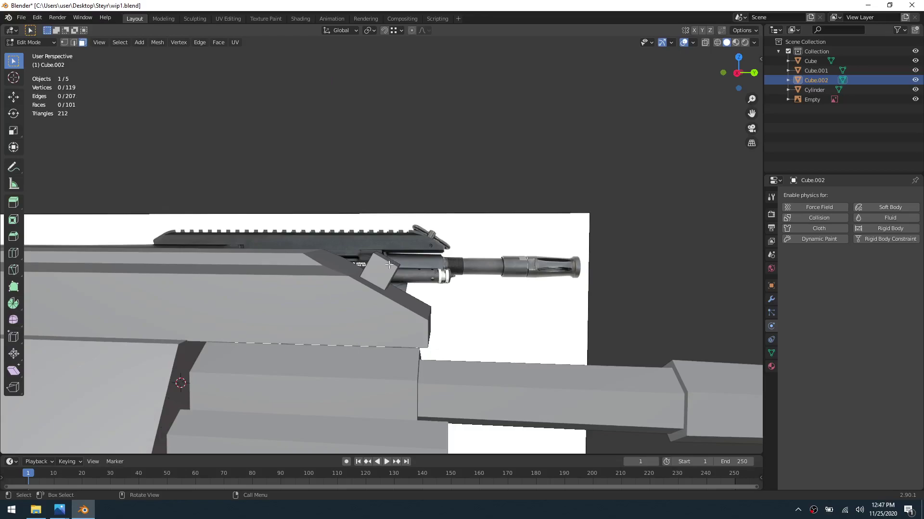
# Step: Duplicate the small tilted cube in place in the right orthographic view and scale the copy by 6.358
pyautogui.press('l')
pyautogui.press('KP_3')
pyautogui.scroll(2, 501, 276)
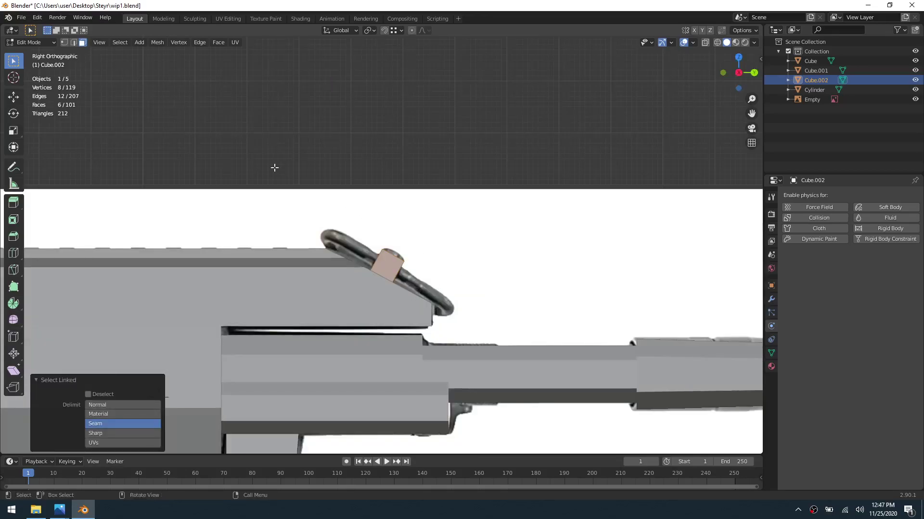
pyautogui.hotkey('shift', 'd')
pyautogui.rightClick(483, 284)
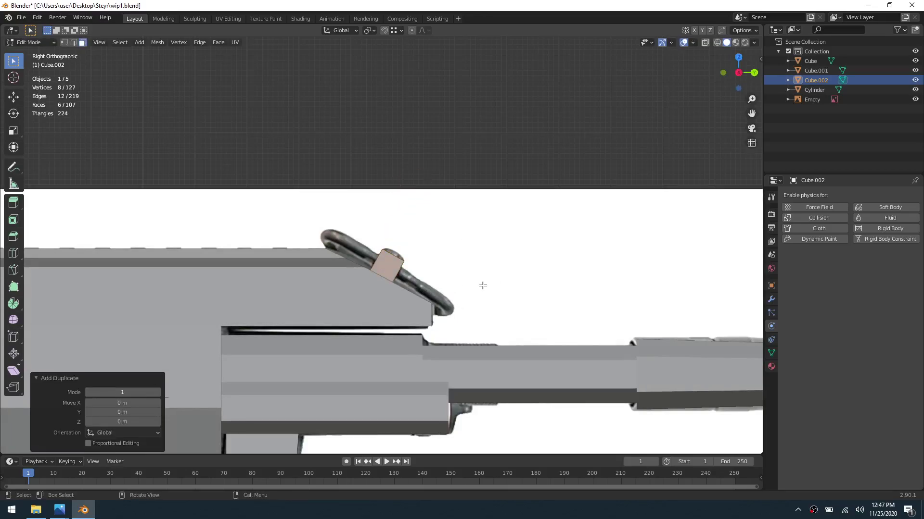
pyautogui.press('s')
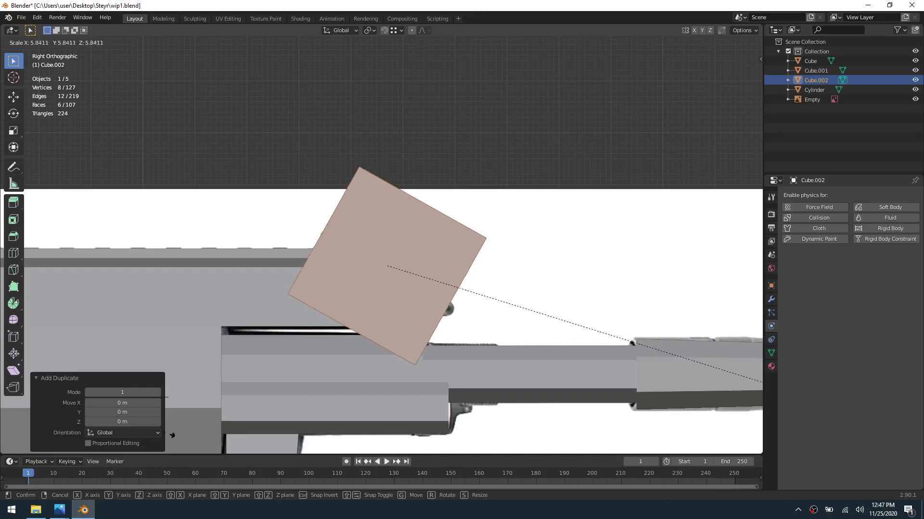
pyautogui.click(214, 446)
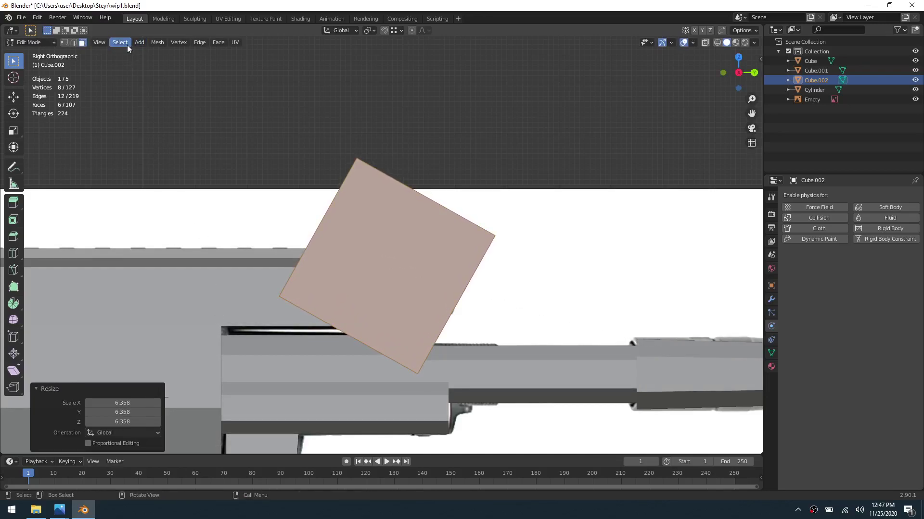
# Step: Set the transform pivot point to Median Point and the transform orientation to Normal
pyautogui.click(375, 30)
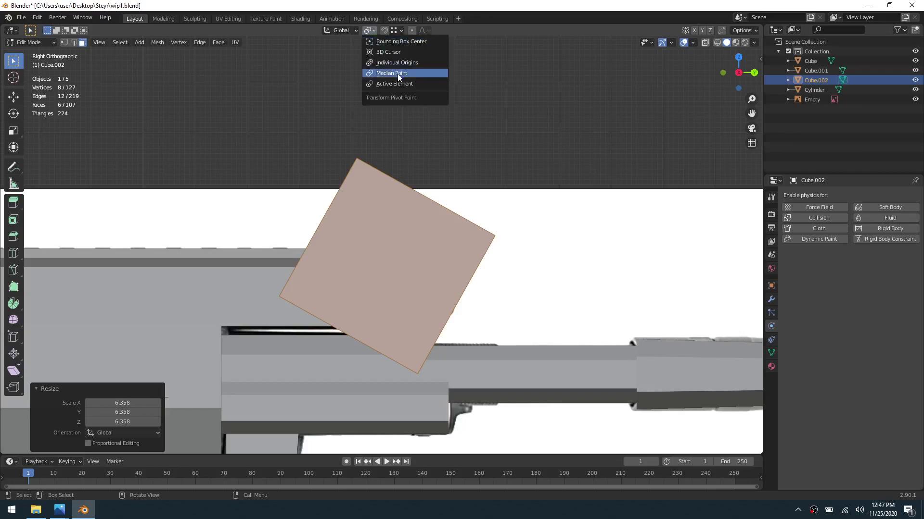
pyautogui.click(405, 73)
pyautogui.click(368, 30)
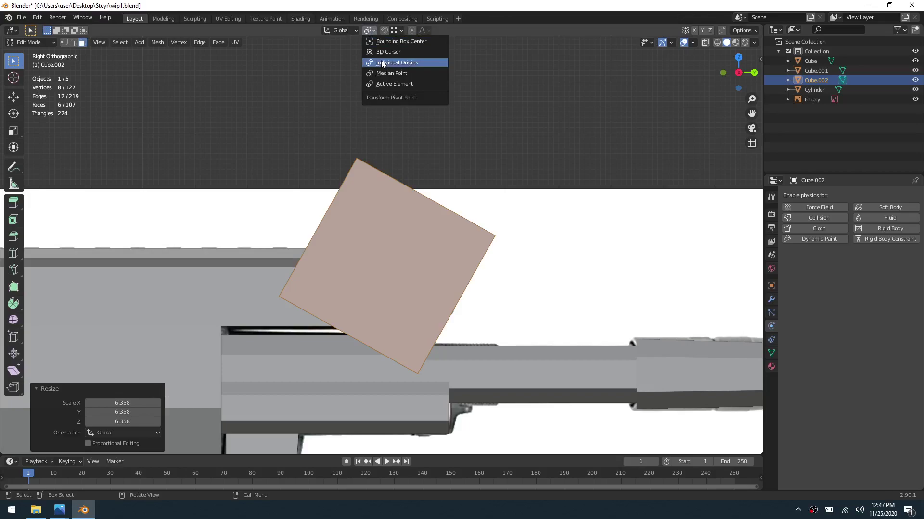
pyautogui.click(350, 31)
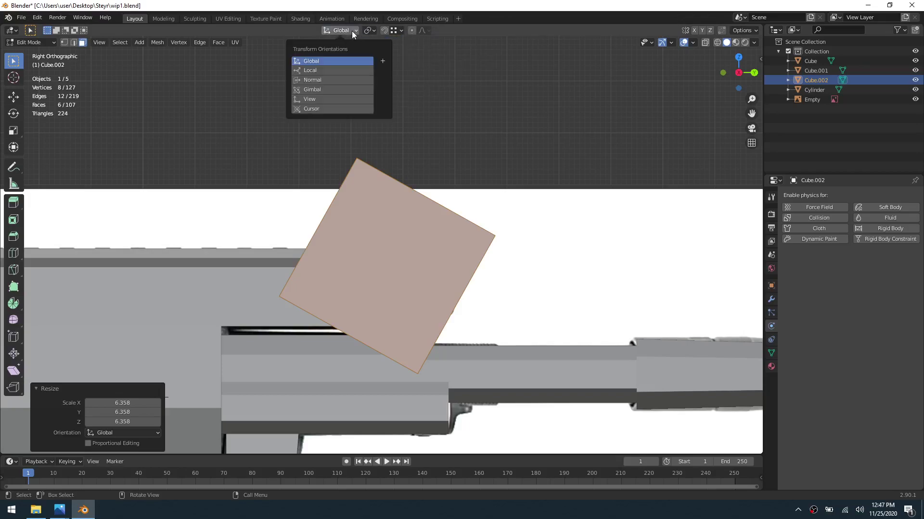
pyautogui.click(334, 79)
pyautogui.press('s')
pyautogui.press('z')
pyautogui.press('z')
pyautogui.press('x')
pyautogui.press('x')
pyautogui.press('x')
pyautogui.press('x')
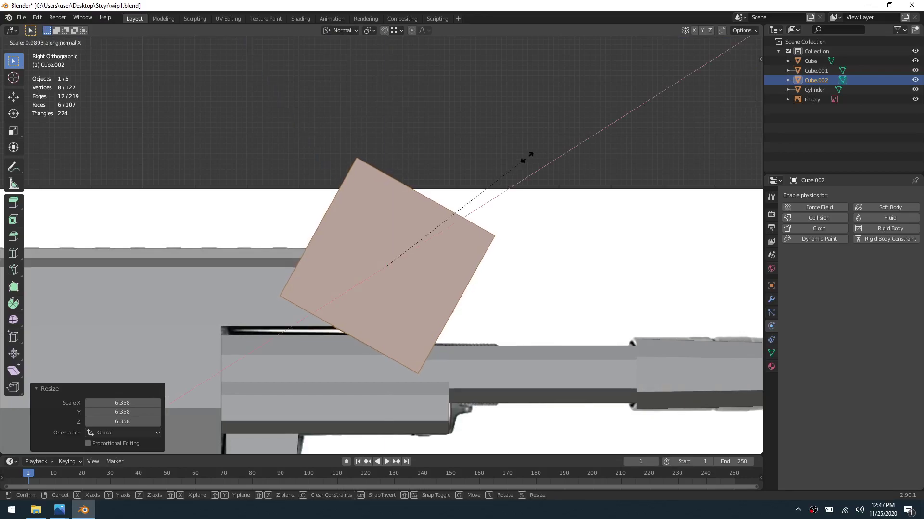
pyautogui.press('y')
pyautogui.press('y')
pyautogui.press('y')
pyautogui.press('y')
pyautogui.press('y')
pyautogui.press('y')
pyautogui.press('y')
pyautogui.press('x')
pyautogui.press('x')
pyautogui.press('x')
pyautogui.press('x')
pyautogui.press('x')
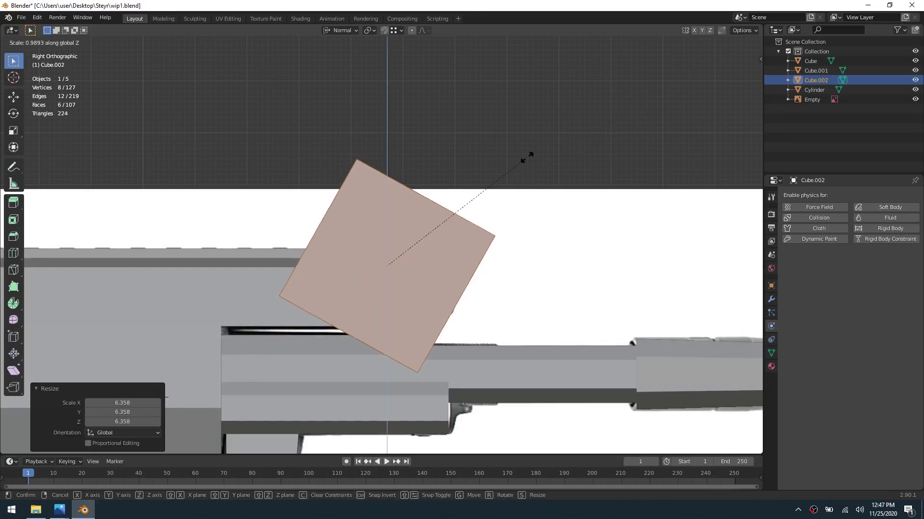
pyautogui.press('Escape')
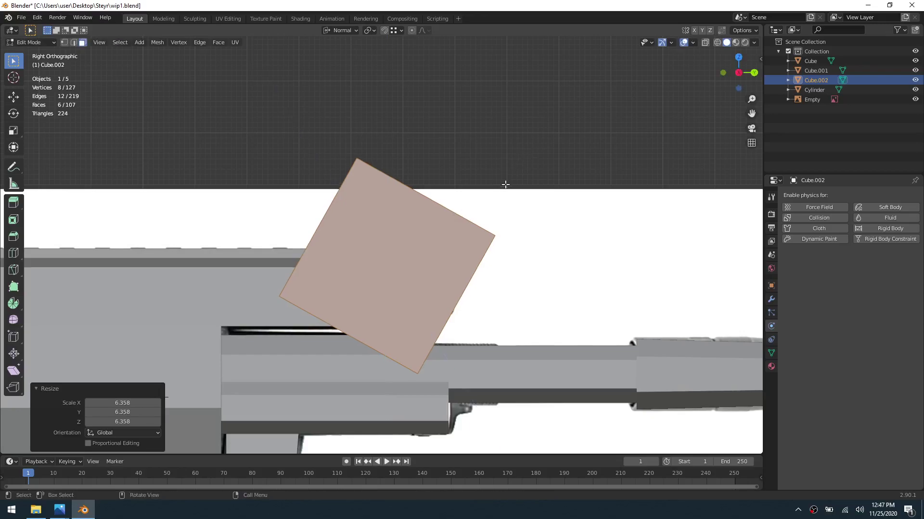
# Step: Move the enlarged cube's upper face -0.255 m along its normal Z to flatten the cube into a plate
pyautogui.moveTo(507, 182); pyautogui.dragTo(380, 221, button='middle')
pyautogui.click(380, 221)
pyautogui.press('g')
pyautogui.press('x')
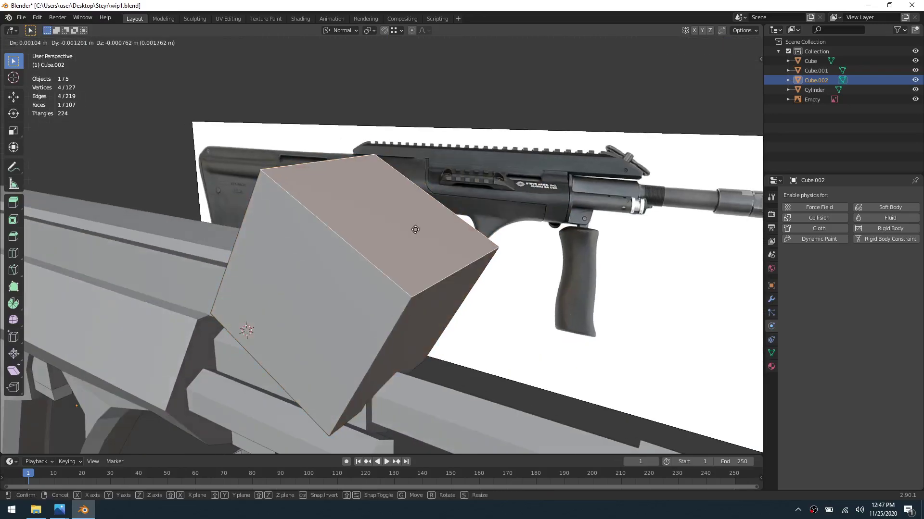
pyautogui.press('z')
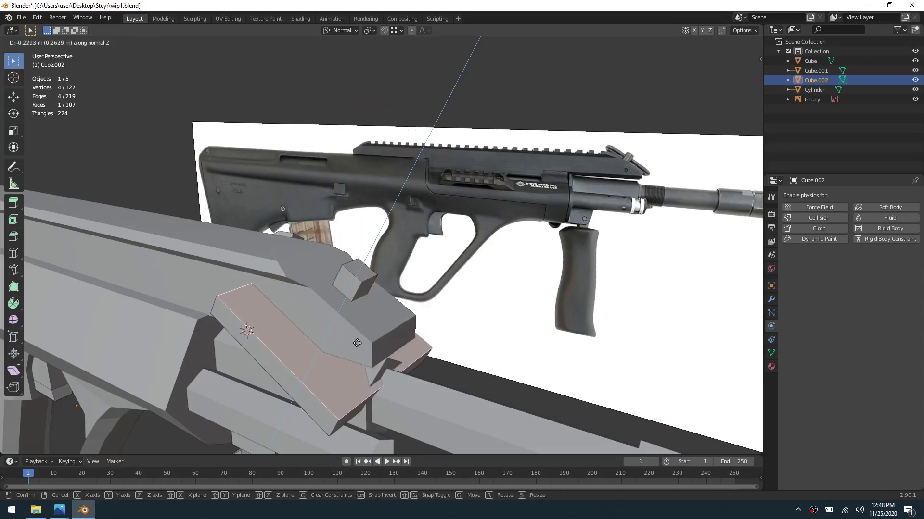
pyautogui.click(361, 342)
# Step: Select the whole flattened plate and narrow it to 0.346 of its width along the normal X axis
pyautogui.moveTo(361, 342); pyautogui.dragTo(360, 334, button='middle')
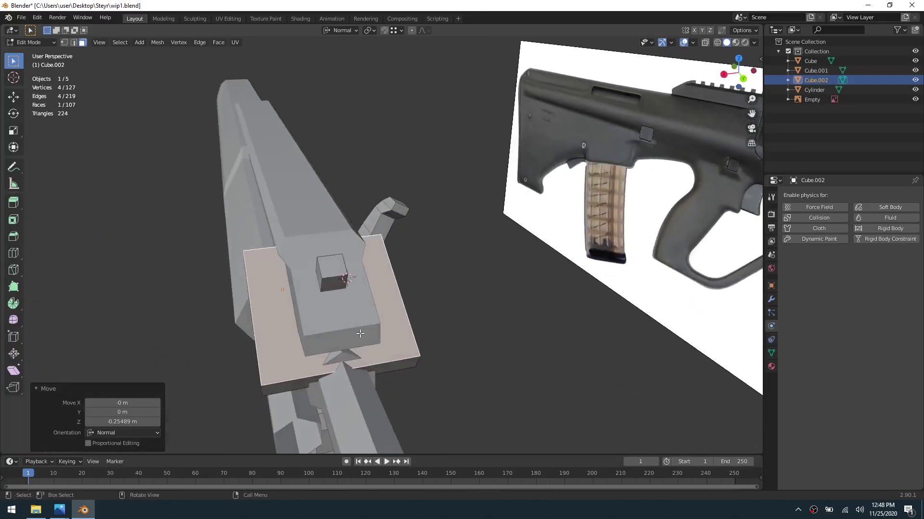
pyautogui.press('l')
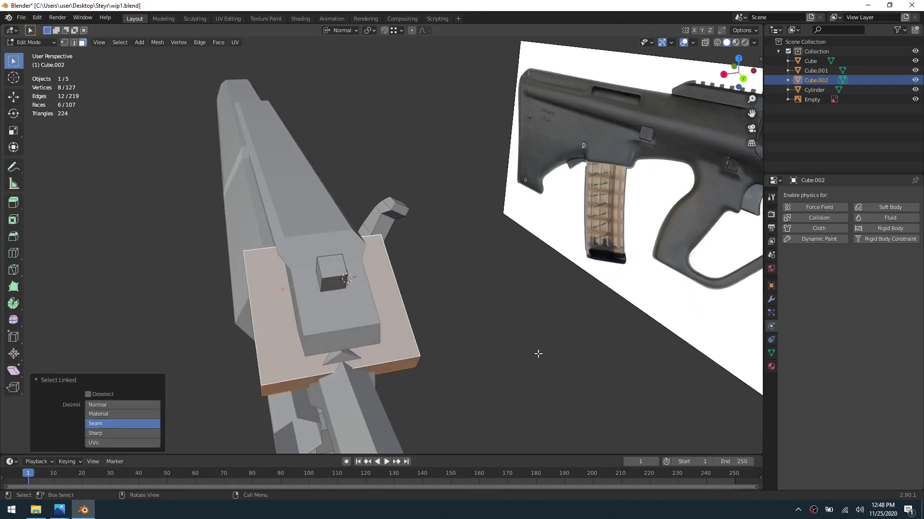
pyautogui.press('s')
pyautogui.press('y')
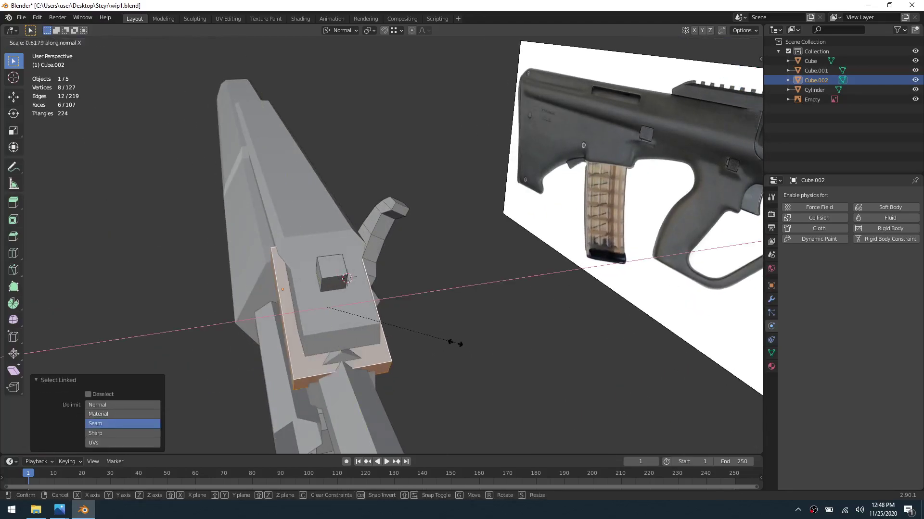
pyautogui.press('x')
pyautogui.click(400, 322)
# Step: Move the narrow plate 0.037 m along normal X and 0.119 m along normal Z onto the sloped receiver end
pyautogui.press('g')
pyautogui.press('y')
pyautogui.press('x')
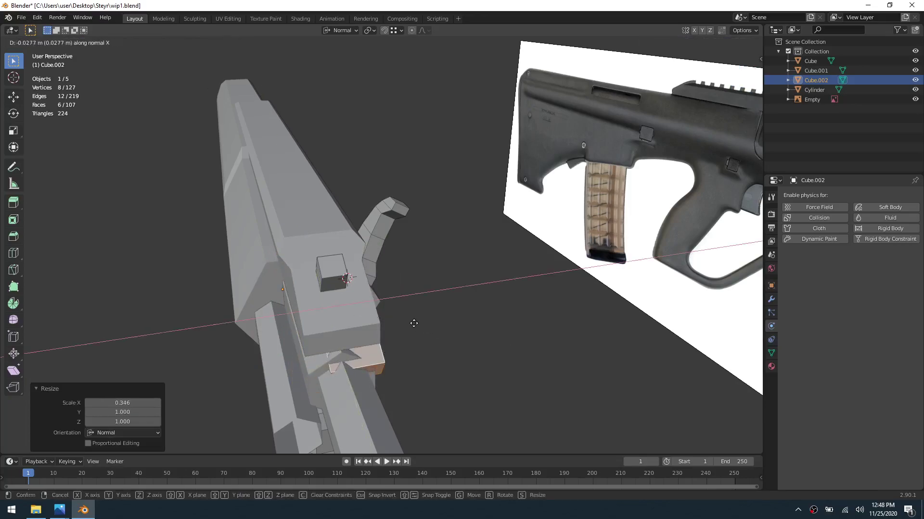
pyautogui.click(418, 323)
pyautogui.press('g')
pyautogui.press('z')
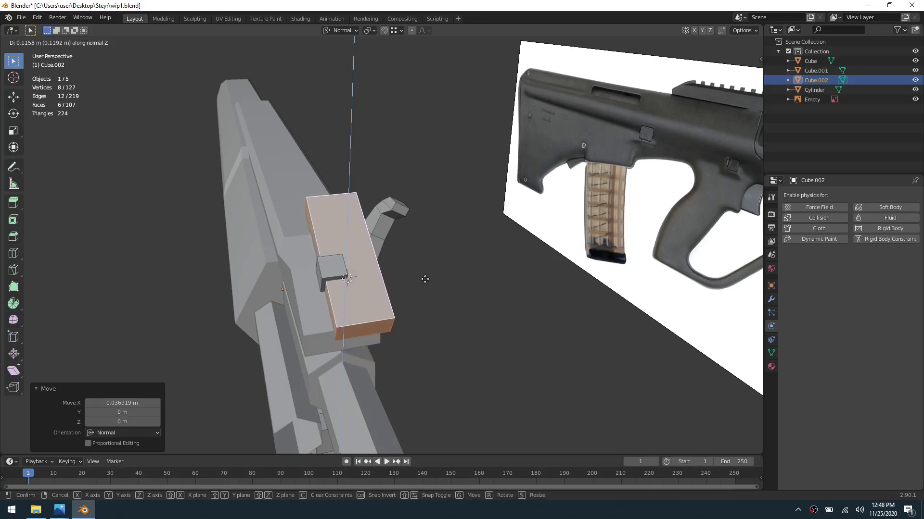
pyautogui.click(425, 279)
# Step: Turn on X-ray in the right view and lower the plate's upper face about 0.016 m along its normal Z
pyautogui.keyDown('alt'); pyautogui.moveTo(425, 279); pyautogui.dragTo(456, 300, button='middle'); pyautogui.keyUp('alt')
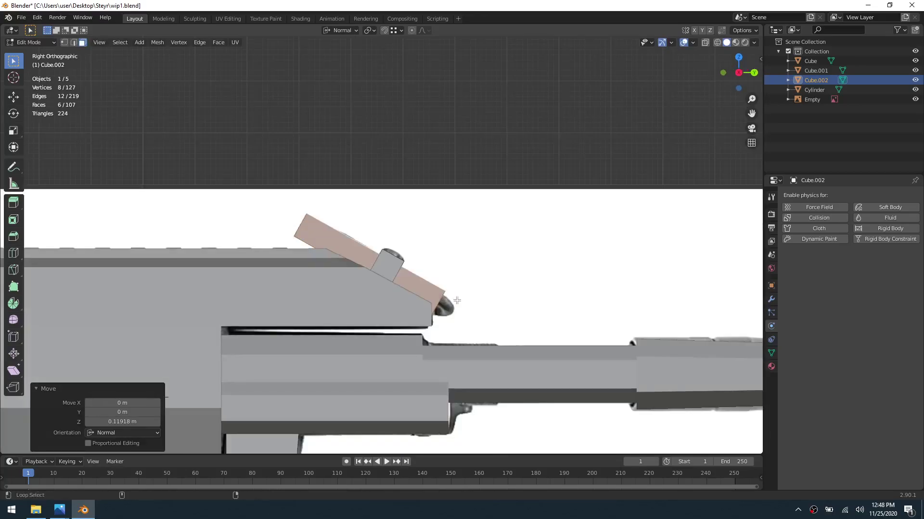
pyautogui.click(356, 244)
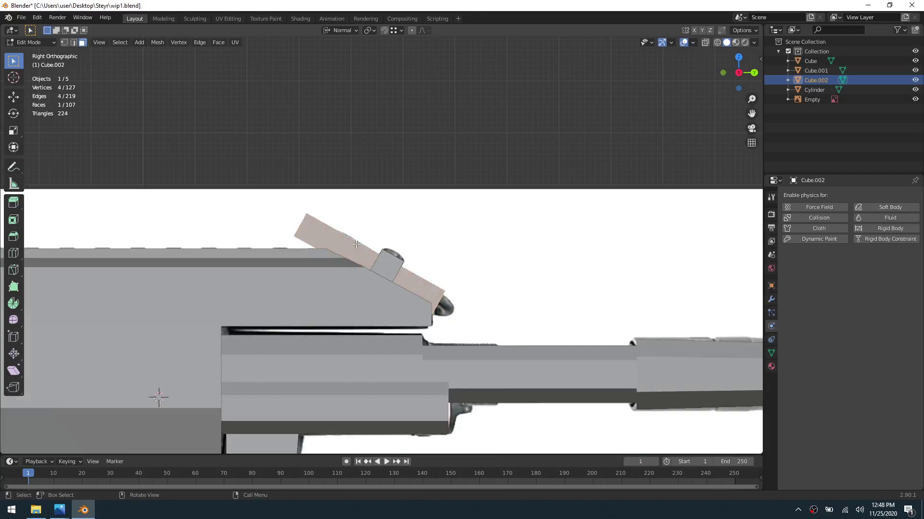
pyautogui.hotkey('alt', 'z')
pyautogui.hotkey('alt', 'z')
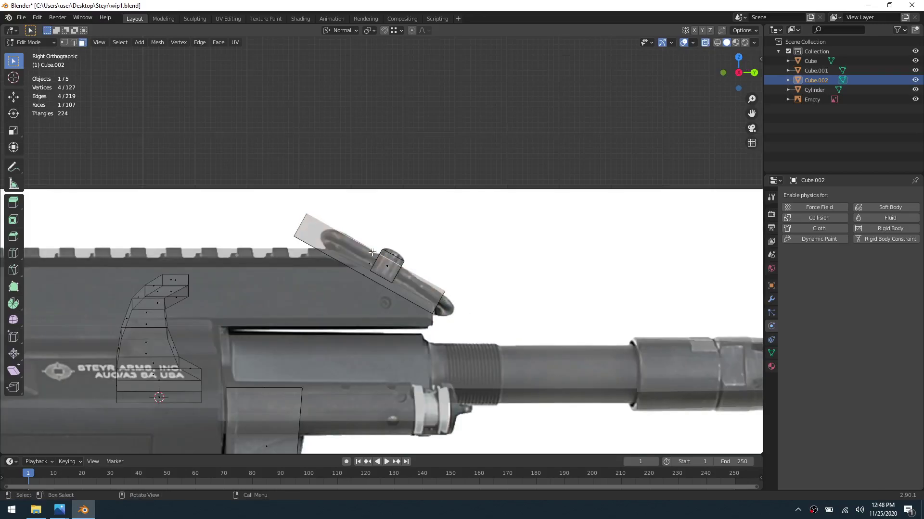
pyautogui.press('g')
pyautogui.press('z')
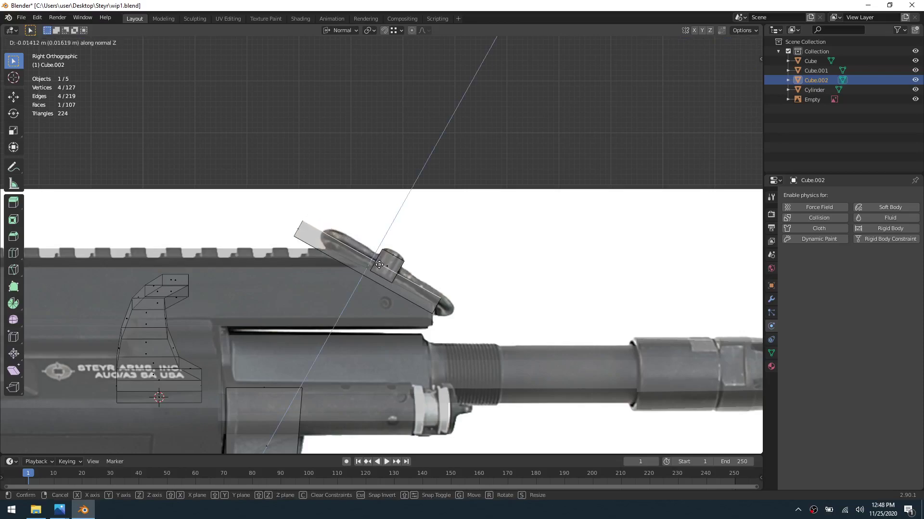
pyautogui.click(378, 266)
# Step: Select the whole plate, scale it by 0.953 and position it over the sling loop in the reference image
pyautogui.hotkey('ctrl', 'l')
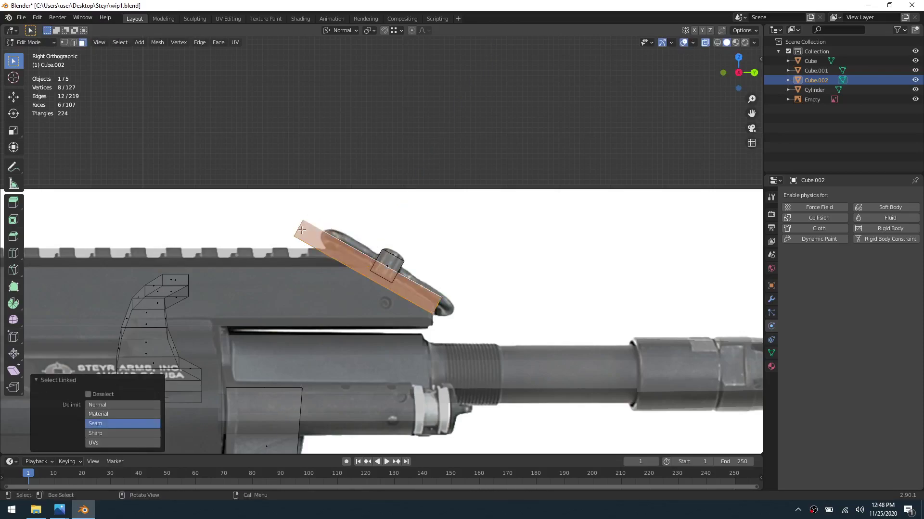
pyautogui.press('g')
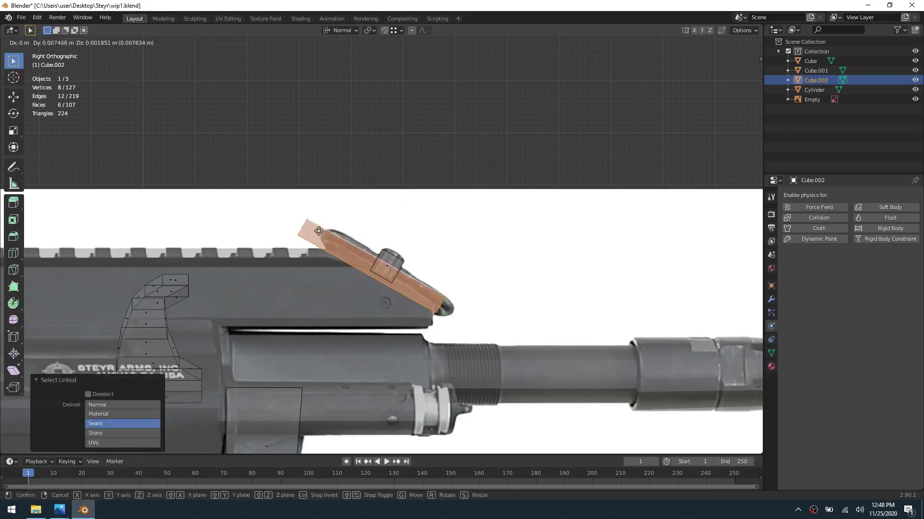
pyautogui.click(332, 235)
pyautogui.press('s')
pyautogui.click(458, 259)
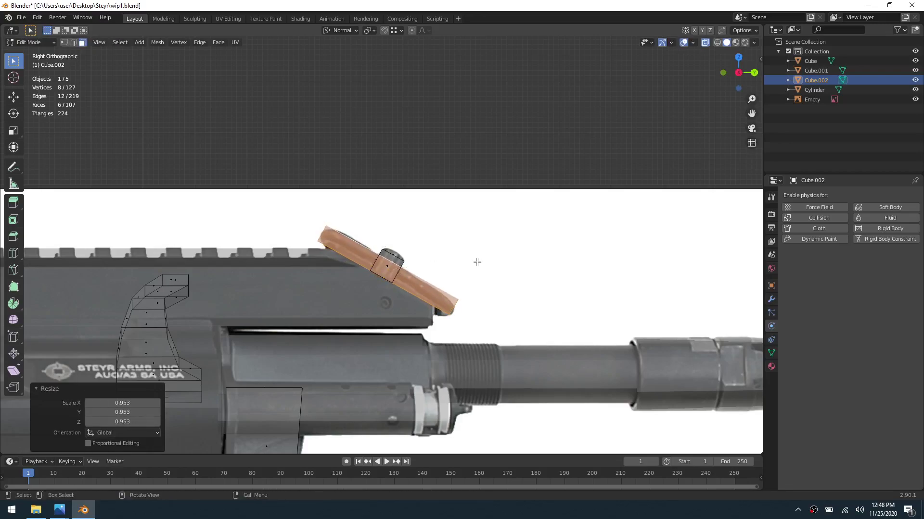
pyautogui.press('g')
pyautogui.click(410, 277)
# Step: Move the plate's upper face -0.0108 m along its normal Z to match the loop's thickness
pyautogui.click(418, 267)
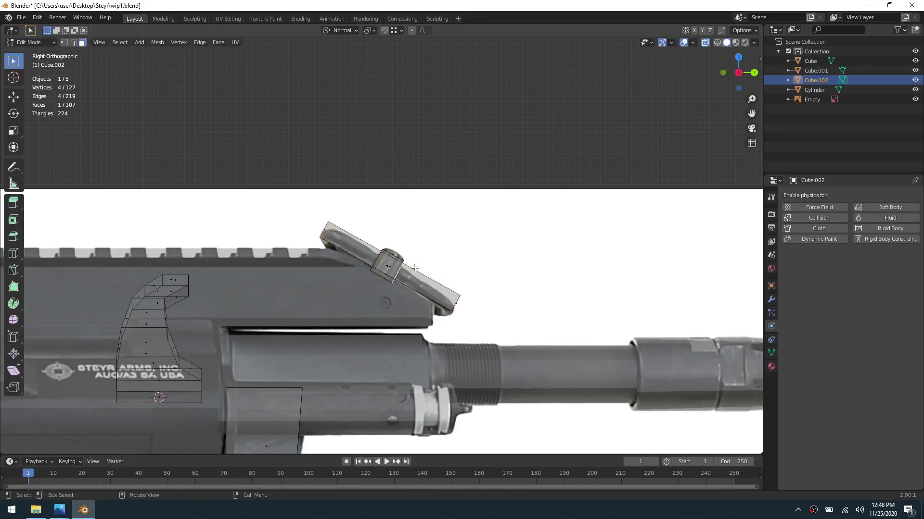
pyautogui.moveTo(436, 258); pyautogui.dragTo(470, 254, button='middle')
pyautogui.press('g')
pyautogui.press('z')
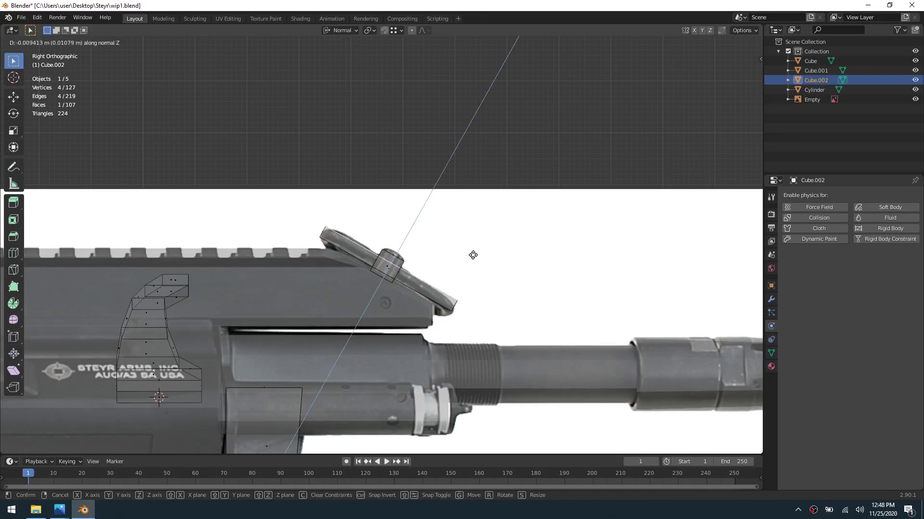
pyautogui.click(473, 255)
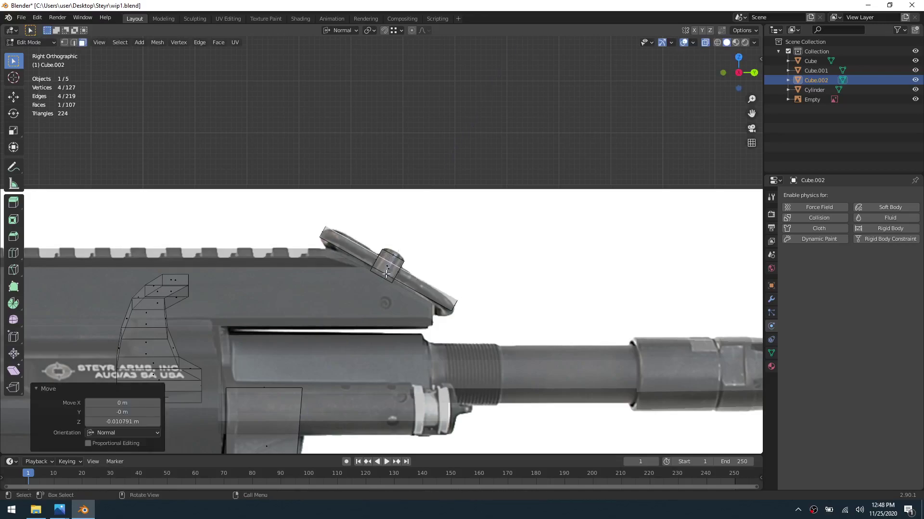
# Step: Fine-tune the plate's thickness by moving the selected face about -0.004 m along its normal Z
pyautogui.press('g')
pyautogui.press('z')
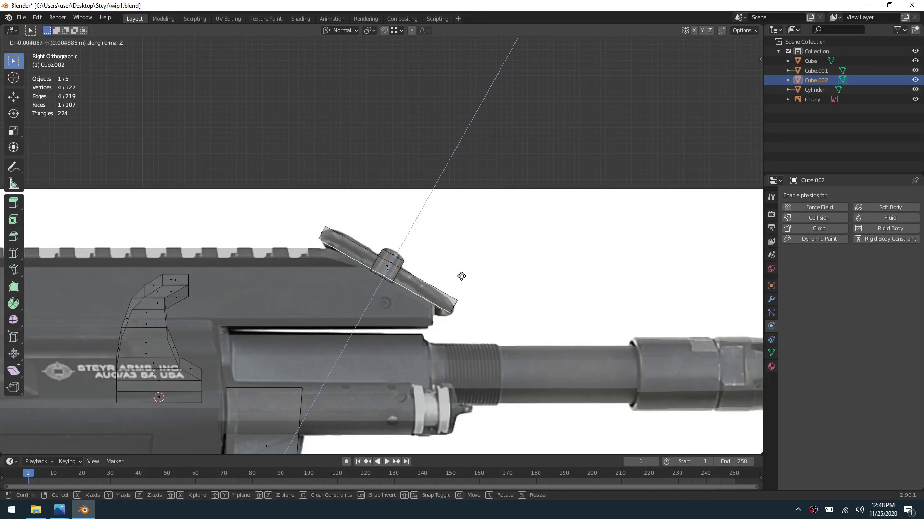
pyautogui.click(462, 276)
pyautogui.click(461, 276)
# Step: Select the whole linked plate and hide all the other geometry of the object
pyautogui.moveTo(417, 251); pyautogui.dragTo(373, 286, button='middle')
pyautogui.press('1')
pyautogui.press('2')
pyautogui.click(381, 337)
pyautogui.moveTo(381, 337); pyautogui.dragTo(464, 320, button='middle')
pyautogui.hotkey('ctrl', 'l')
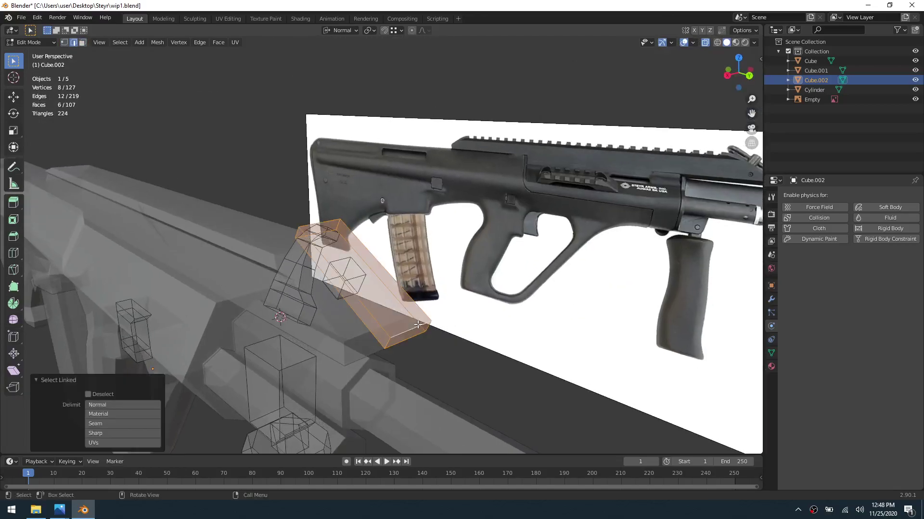
pyautogui.hotkey('shift', 'h')
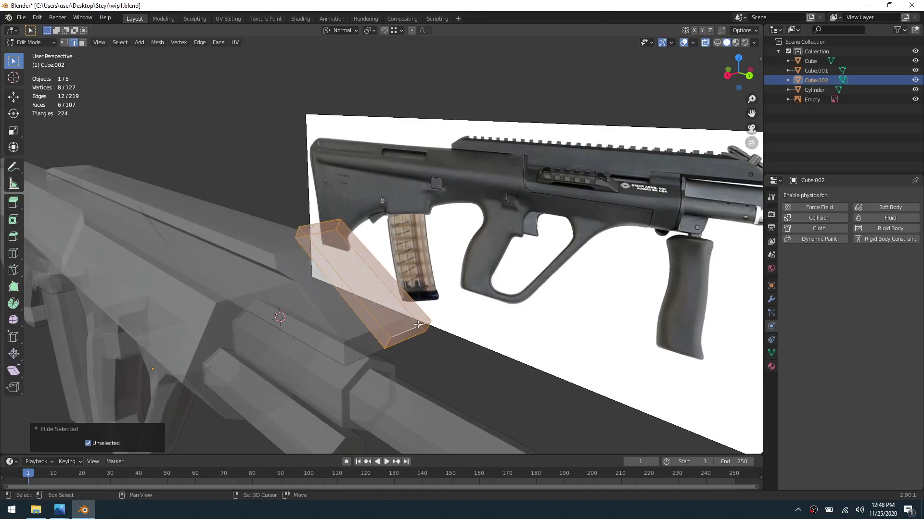
# Step: Bevel the plate's four short corner edges by about 0.033 m with one segment
pyautogui.moveTo(418, 325); pyautogui.dragTo(416, 314, button='middle')
pyautogui.press('3')
pyautogui.click(276, 259)
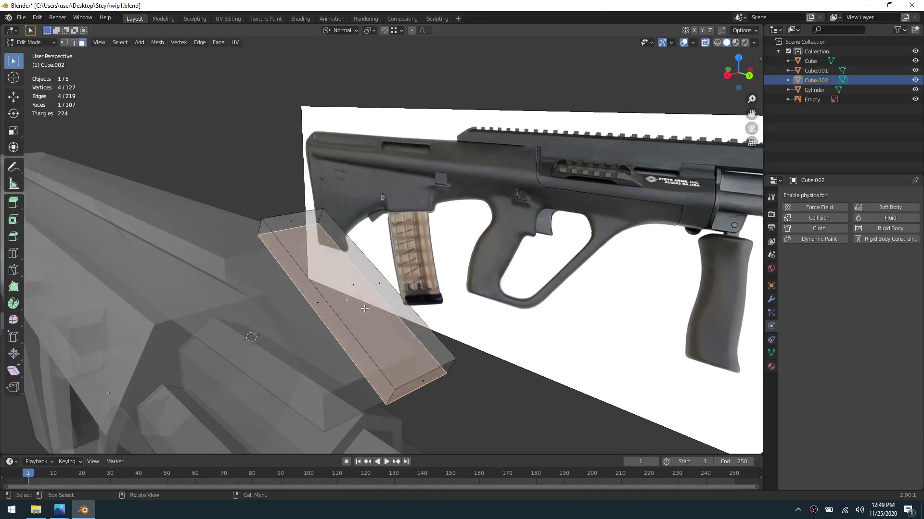
pyautogui.press('2')
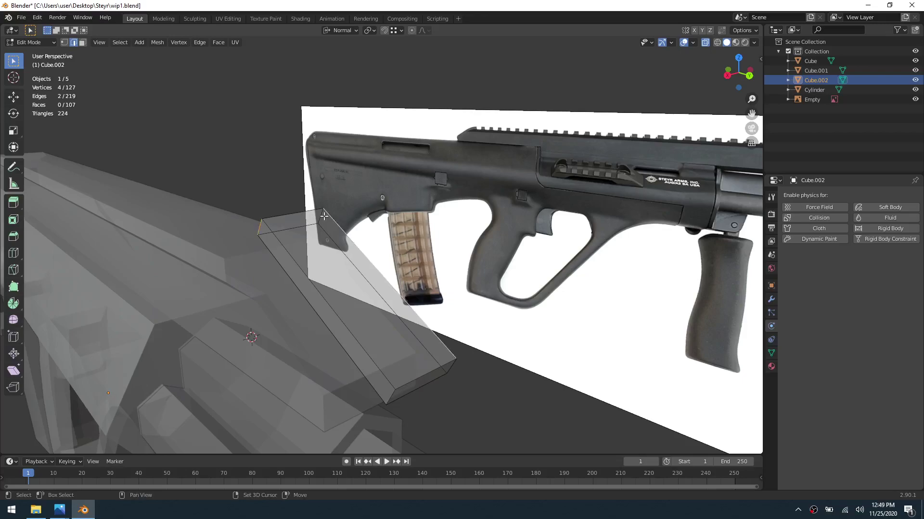
pyautogui.click(320, 216)
pyautogui.keyDown('shift'); pyautogui.click(260, 227); pyautogui.keyUp('shift')
pyautogui.keyDown('shift'); pyautogui.click(392, 396); pyautogui.keyUp('shift')
pyautogui.keyDown('shift'); pyautogui.click(450, 367); pyautogui.keyUp('shift')
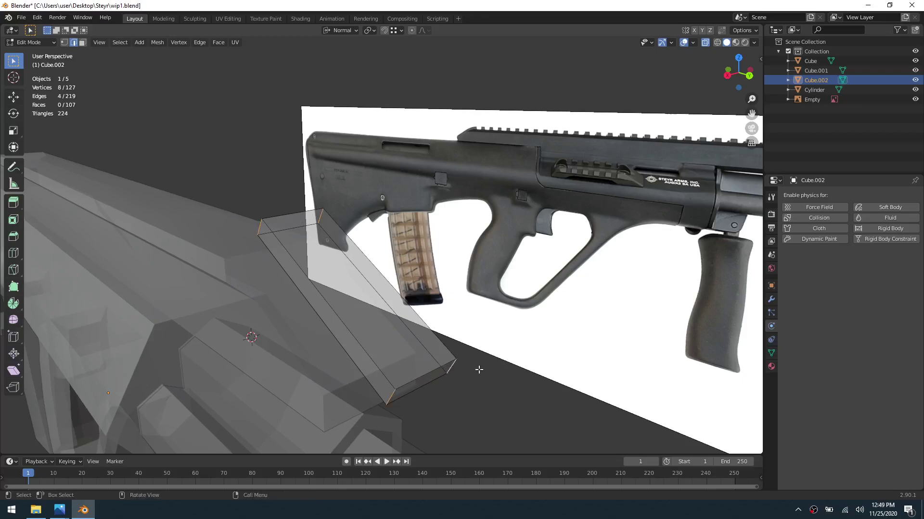
pyautogui.hotkey('ctrl', 'b')
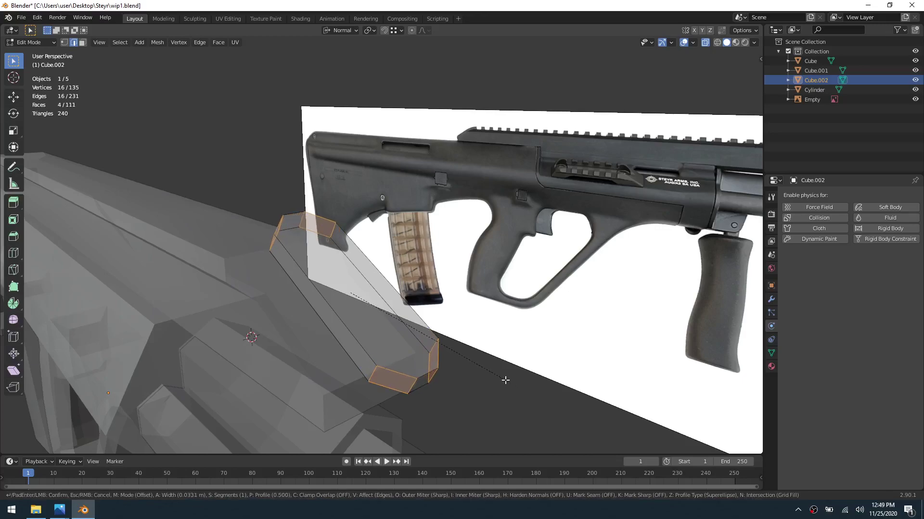
pyautogui.click(504, 379)
# Step: Inset the plate's two large opposite faces by about 0.0177 m and delete the inner faces
pyautogui.press('3')
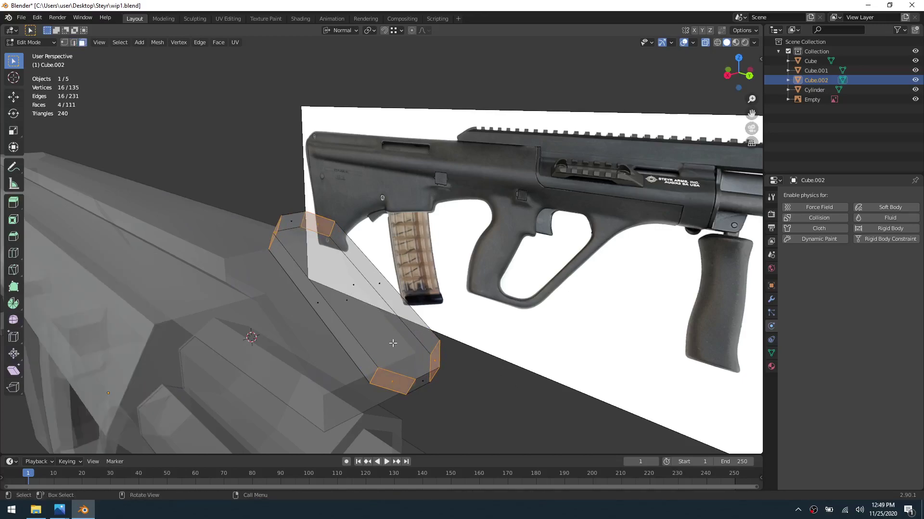
pyautogui.hotkey('alt', 'a')
pyautogui.click(393, 343)
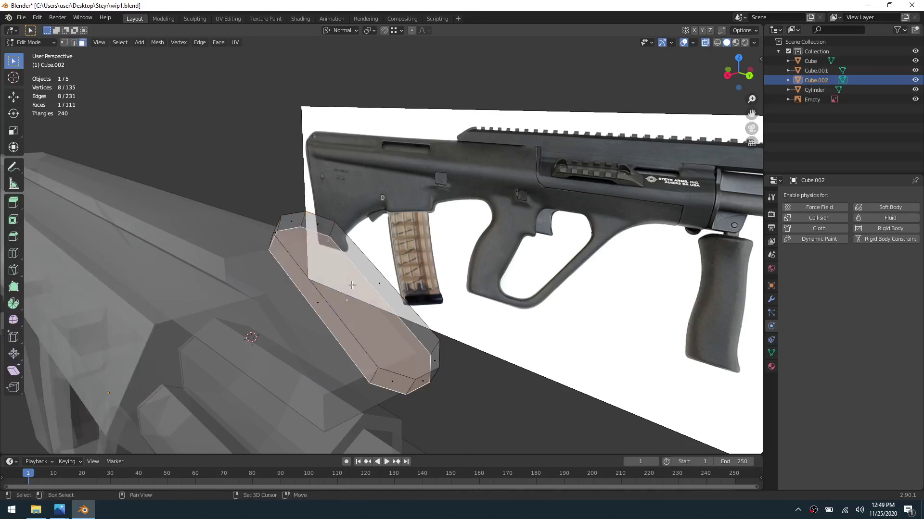
pyautogui.keyDown('shift'); pyautogui.click(352, 285); pyautogui.keyUp('shift')
pyautogui.moveTo(353, 284); pyautogui.dragTo(422, 334, button='middle')
pyautogui.press('i')
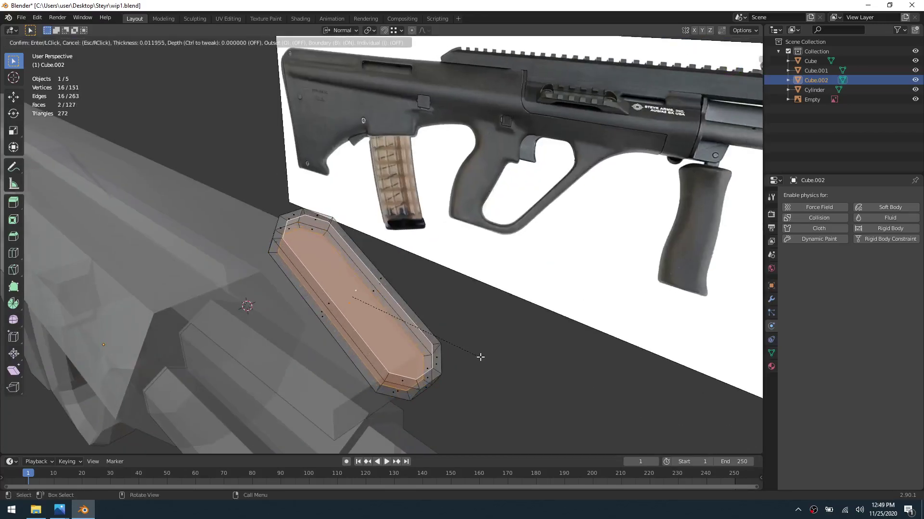
pyautogui.click(477, 356)
pyautogui.press('x')
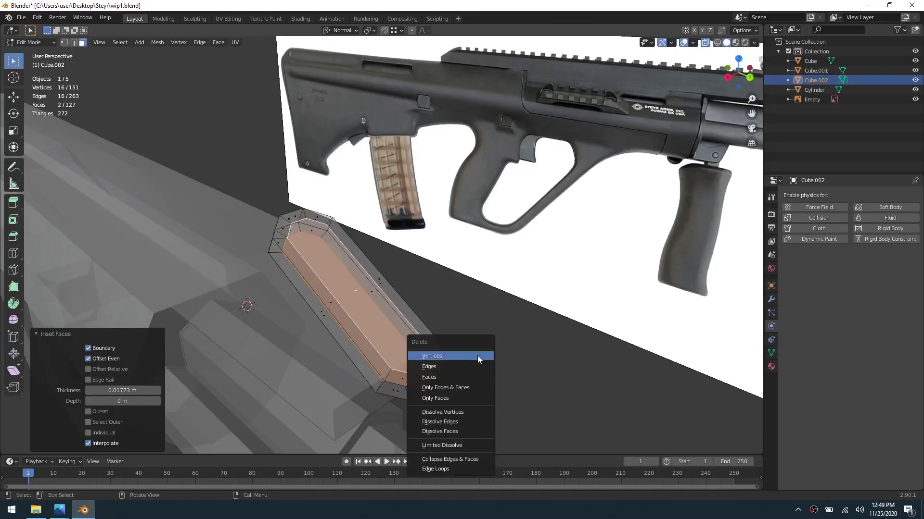
pyautogui.click(467, 377)
# Step: Bridge the two open inner edge loops to close the walls of the loop's opening, and return to Object Mode
pyautogui.press('2')
pyautogui.keyDown('alt'); pyautogui.click(411, 339); pyautogui.keyUp('alt')
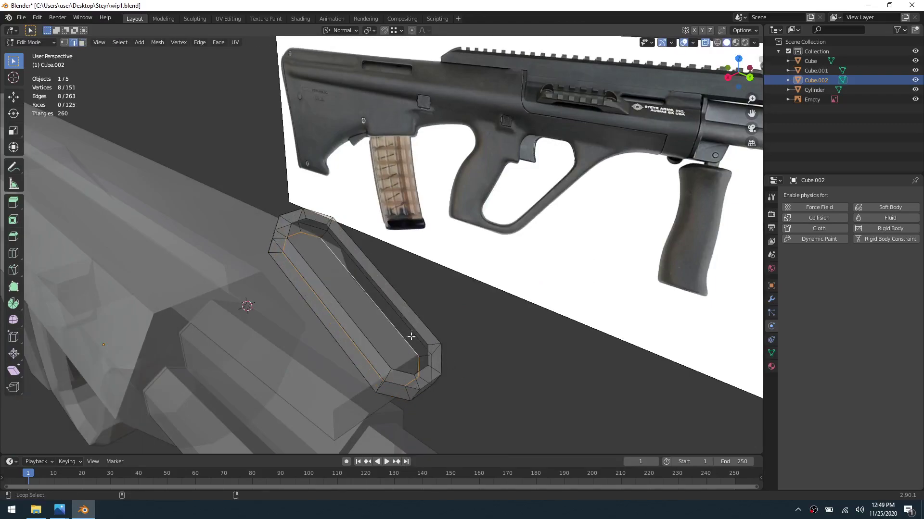
pyautogui.keyDown('alt'); pyautogui.keyDown('shift'); pyautogui.click(414, 331); pyautogui.keyUp('shift'); pyautogui.keyUp('alt')
pyautogui.moveTo(415, 331); pyautogui.dragTo(486, 315, button='middle')
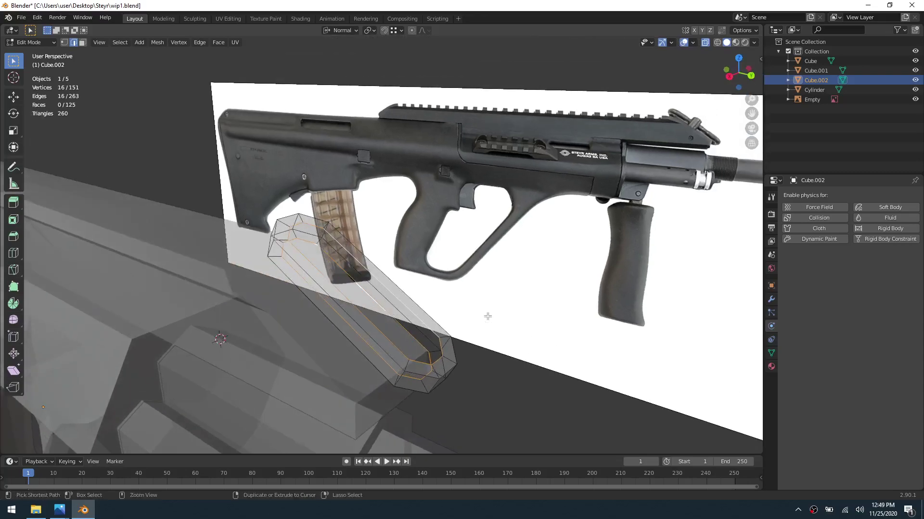
pyautogui.hotkey('ctrl', 'e')
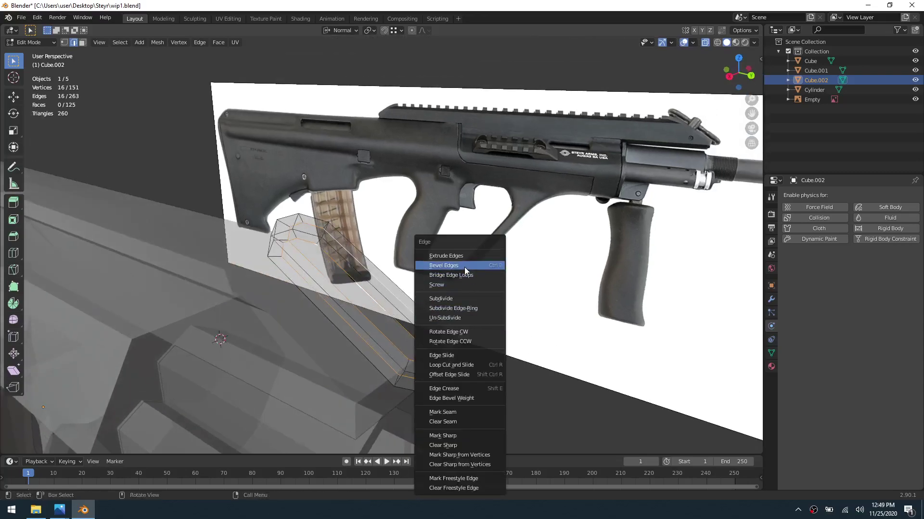
pyautogui.click(468, 282)
pyautogui.press('Tab')
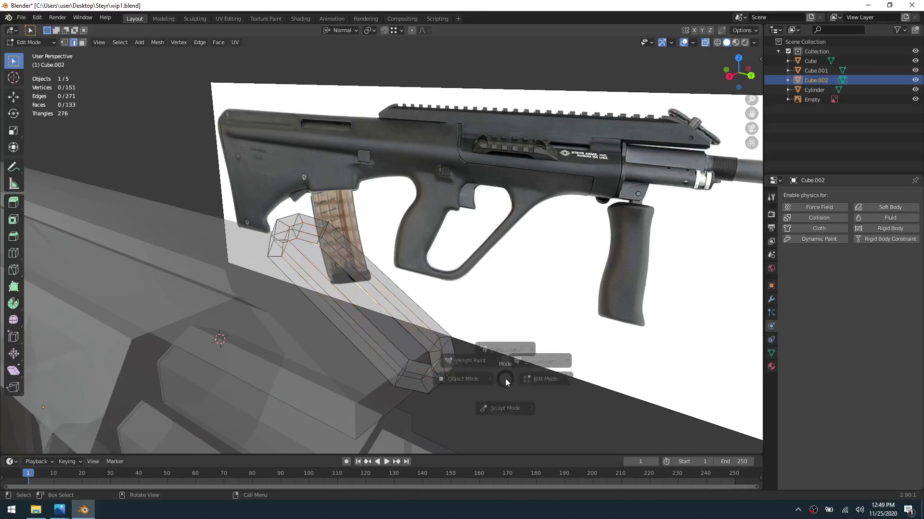
# Step: Turn off X-ray, add a centred loop cut around the ring's outer wall and scale it up to about 1.066
pyautogui.moveTo(465, 381); pyautogui.dragTo(483, 359, button='middle')
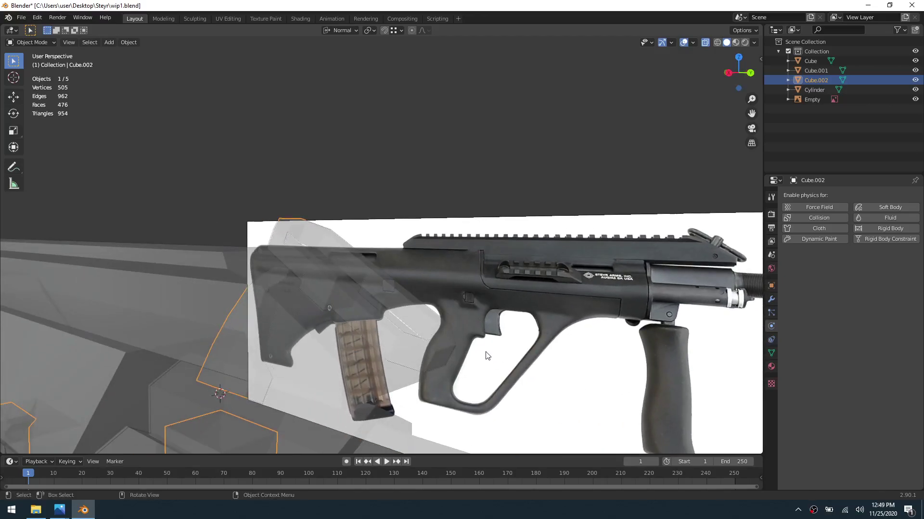
pyautogui.hotkey('alt', 'z')
pyautogui.hotkey('ctrl', 'Tab')
pyautogui.click(482, 354)
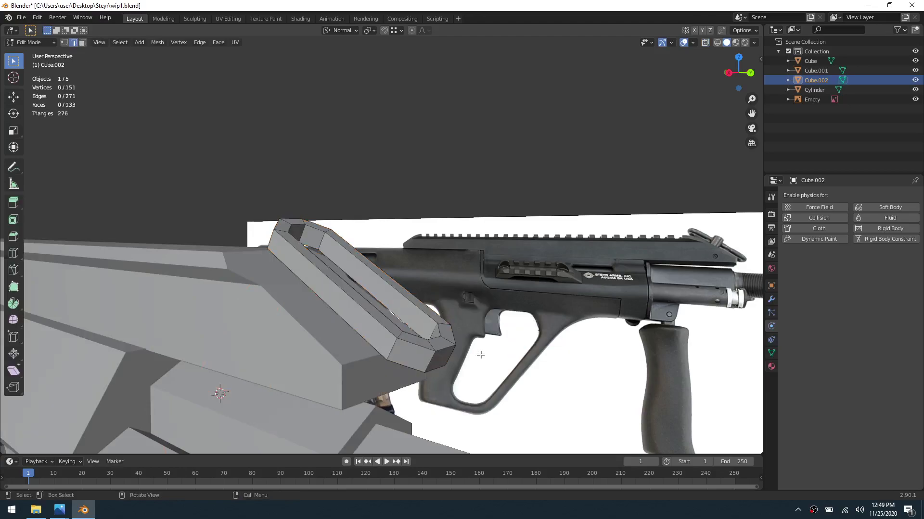
pyautogui.hotkey('ctrl', 'r')
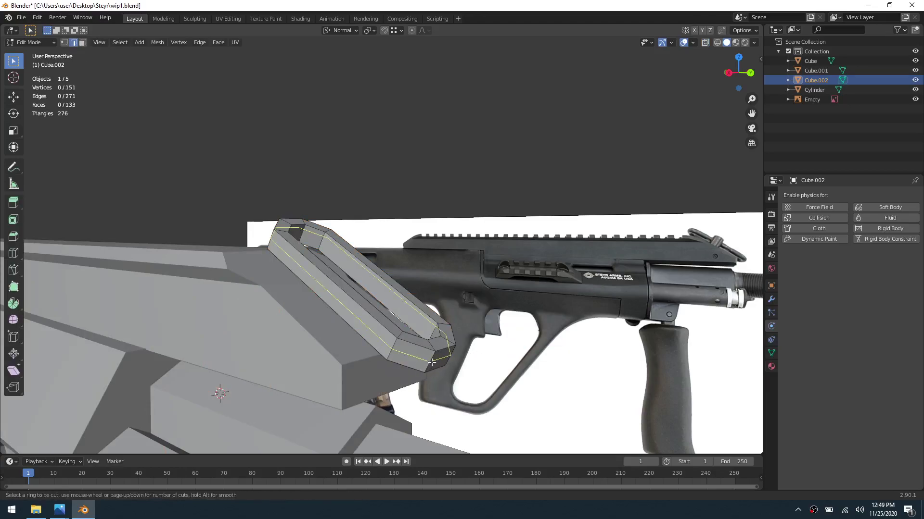
pyautogui.click(432, 362)
pyautogui.rightClick(432, 362)
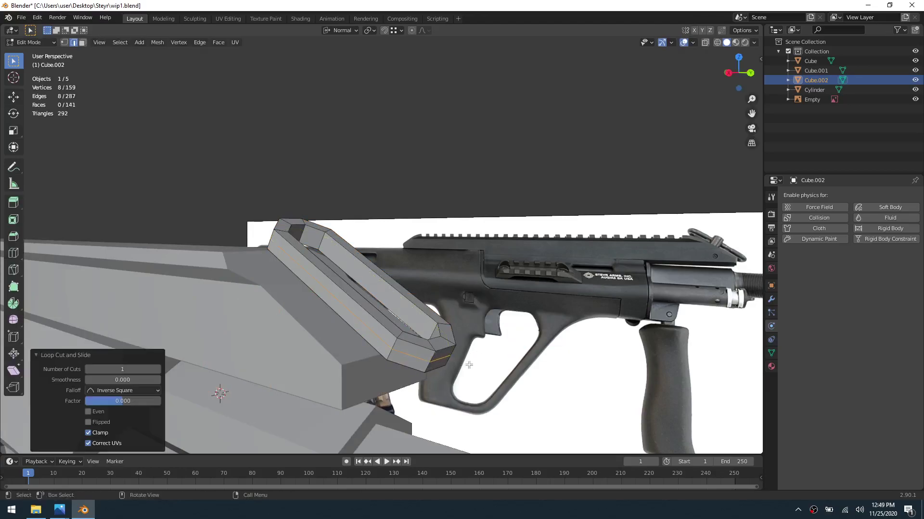
pyautogui.press('s')
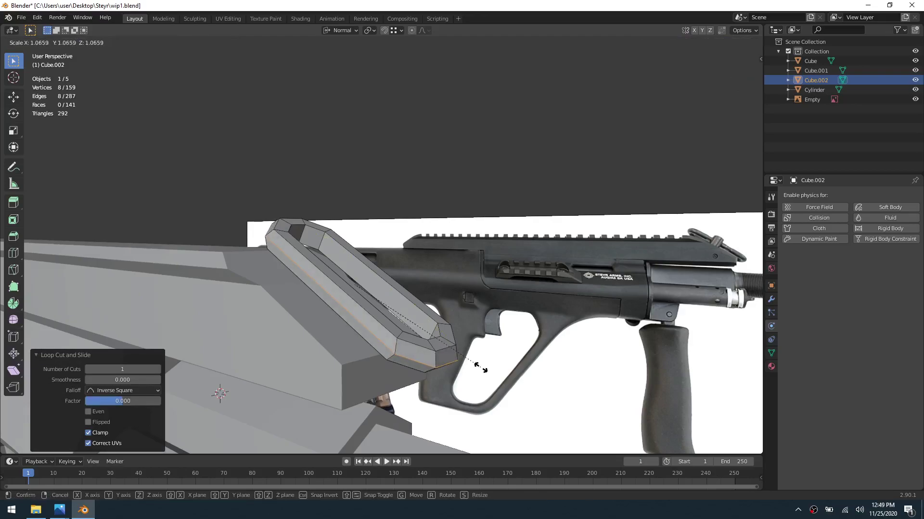
pyautogui.click(478, 367)
# Step: Add a centred loop cut around the ring's inner wall and scale it down to about 0.895
pyautogui.moveTo(432, 333); pyautogui.dragTo(402, 325, button='middle')
pyautogui.hotkey('ctrl', 'r')
pyautogui.click(336, 245)
pyautogui.rightClick(336, 246)
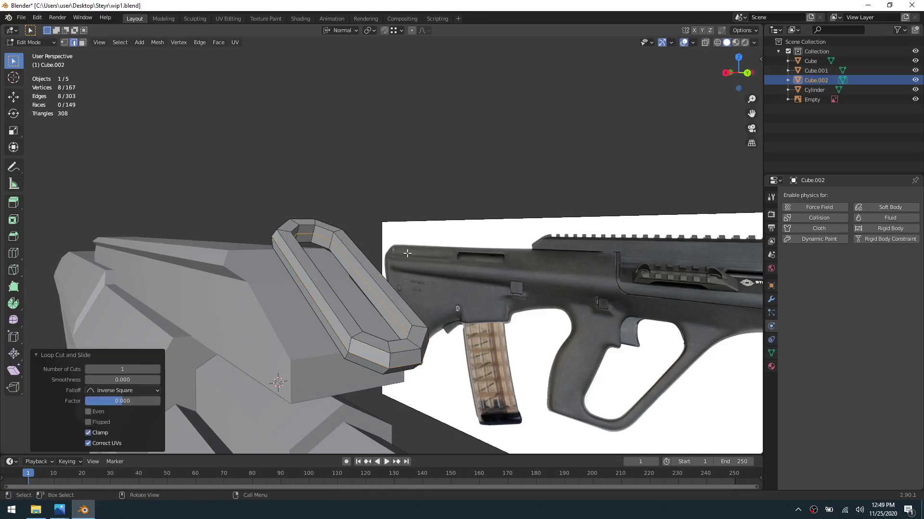
pyautogui.press('s')
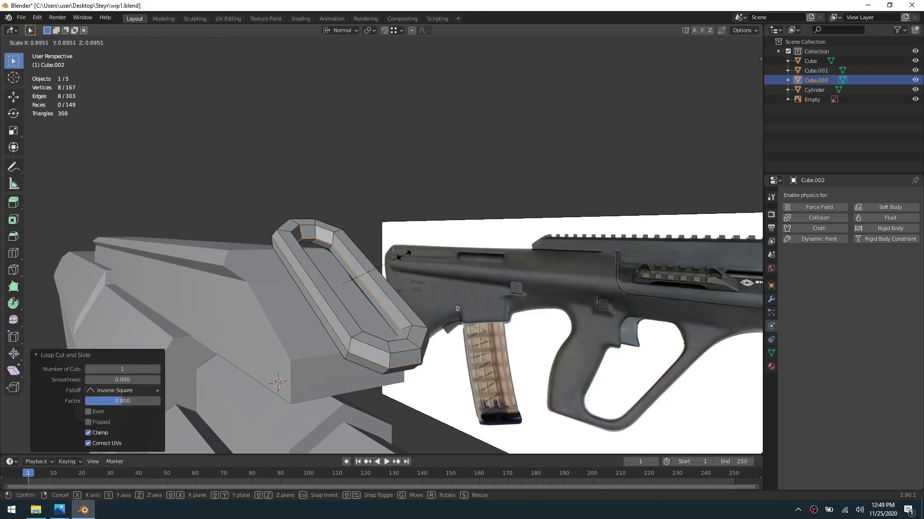
pyautogui.click(404, 255)
pyautogui.hotkey('ctrl', 'Tab')
pyautogui.click(351, 256)
# Step: Select the whole sling ring and shift it about -0.0035 m along normal X to centre it on the receiver
pyautogui.moveTo(383, 289); pyautogui.dragTo(366, 322, button='middle')
pyautogui.hotkey('ctrl', 'Tab')
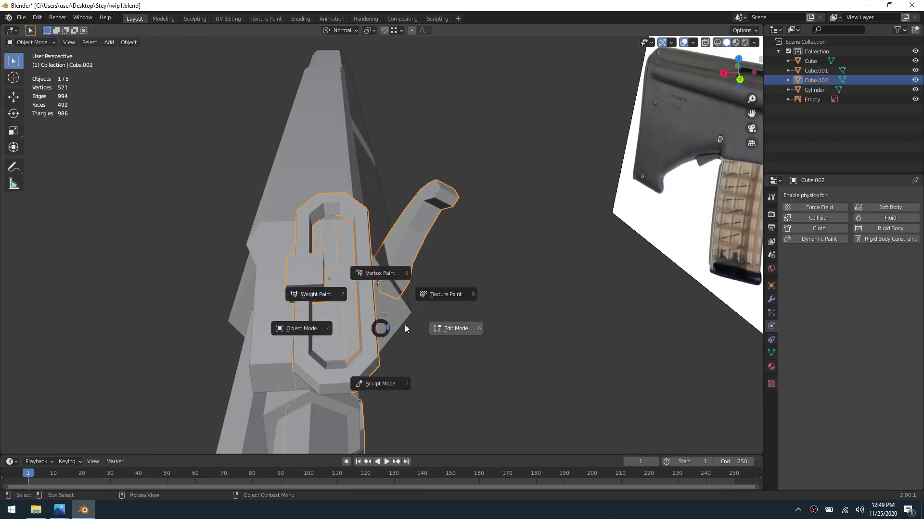
pyautogui.click(403, 325)
pyautogui.hotkey('ctrl', 'l')
pyautogui.press('g')
pyautogui.press('x')
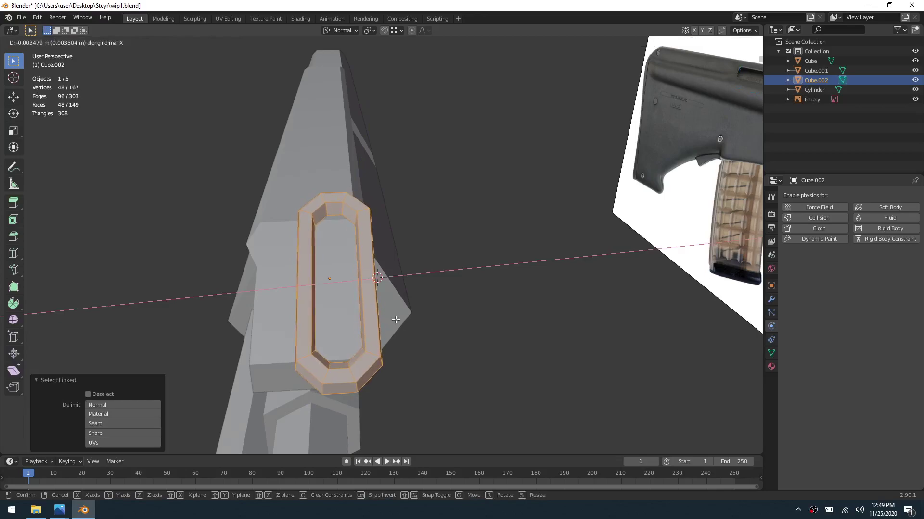
pyautogui.click(395, 320)
pyautogui.hotkey('ctrl', 'Tab')
pyautogui.click(406, 318)
pyautogui.moveTo(449, 359); pyautogui.dragTo(546, 323, button='middle')
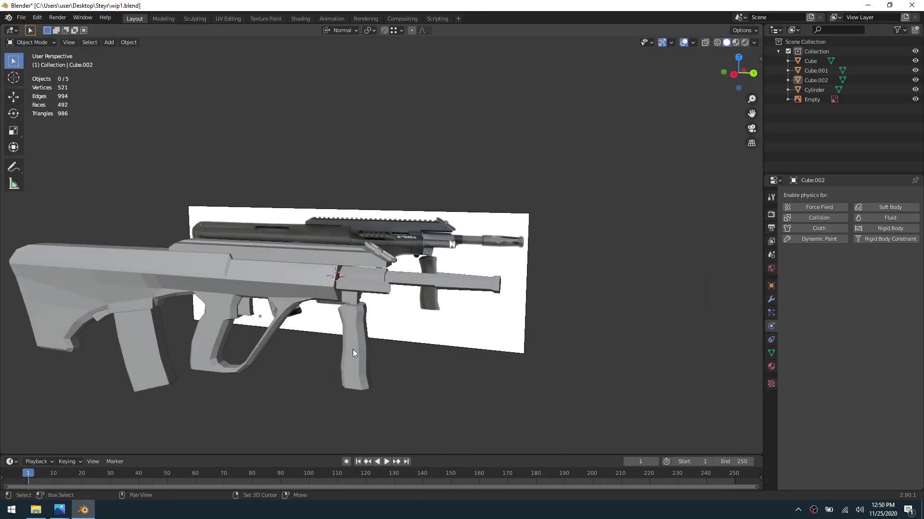
# Step: Edit the barrel object and fill the open hexagonal end of the short tube beneath the barrel with a face
pyautogui.scroll(4, 428, 328)
pyautogui.moveTo(428, 328); pyautogui.dragTo(414, 358, button='middle')
pyautogui.click(414, 359)
pyautogui.hotkey('ctrl', 'Tab')
pyautogui.click(463, 355)
pyautogui.press('3')
pyautogui.click(415, 352)
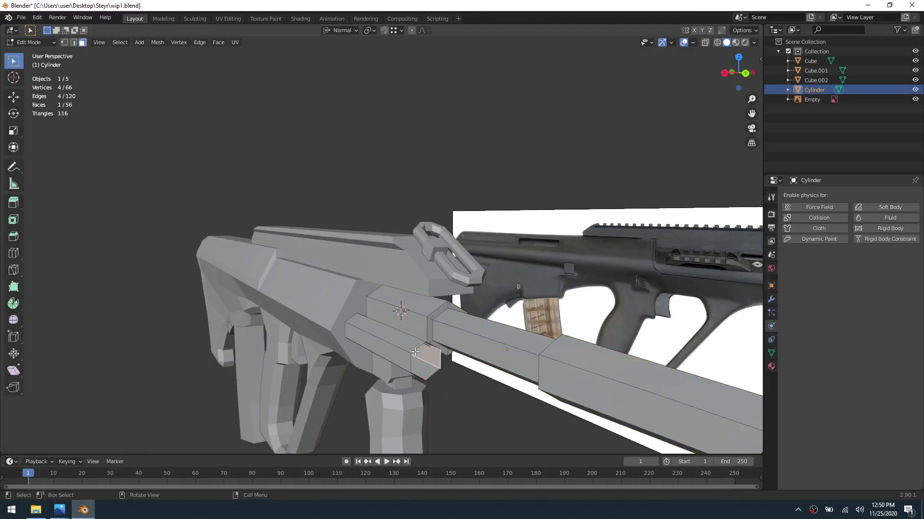
pyautogui.press('2')
pyautogui.click(416, 365)
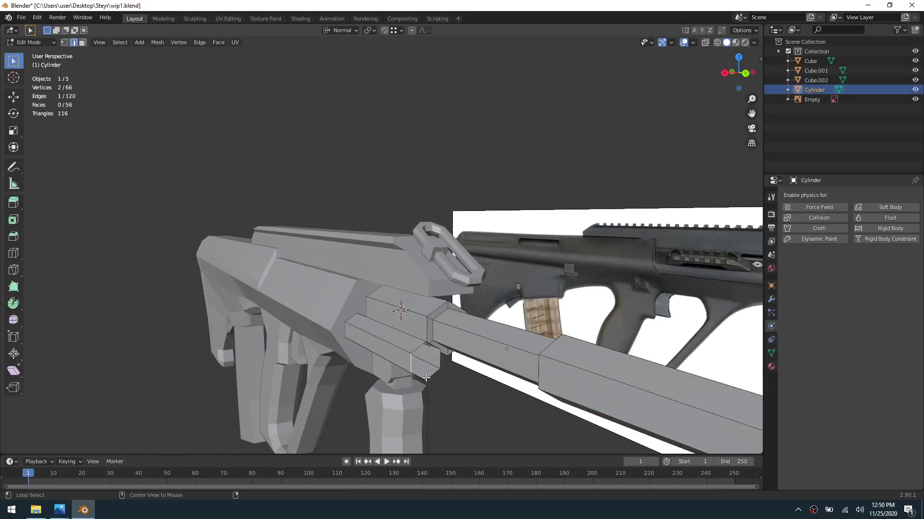
pyautogui.keyDown('alt'); pyautogui.click(433, 374); pyautogui.keyUp('alt')
pyautogui.press('f')
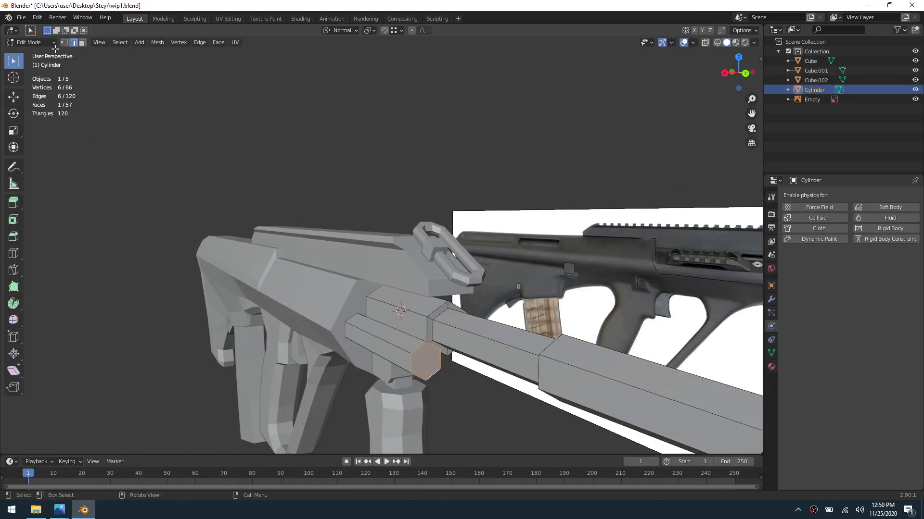
# Step: Save the project as wip1.blend, overwriting the existing file
pyautogui.click(21, 18)
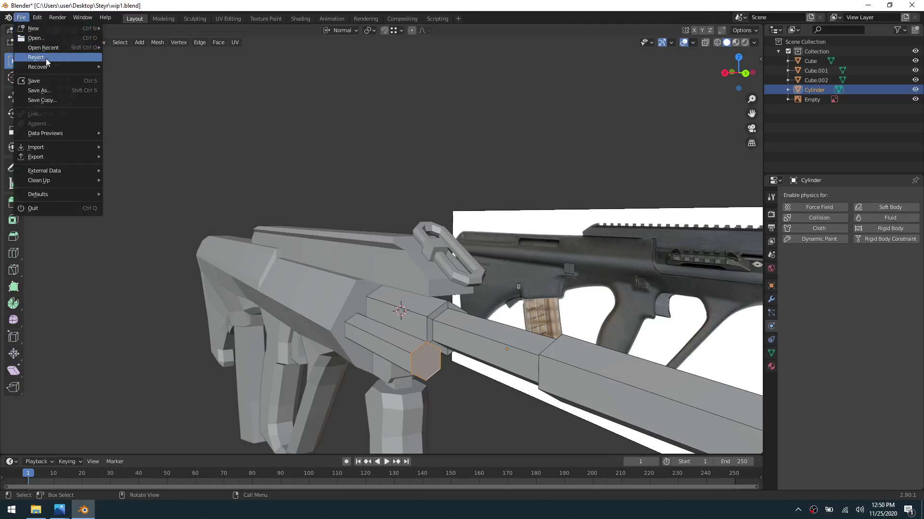
pyautogui.click(62, 90)
pyautogui.click(381, 192)
pyautogui.press('Return')
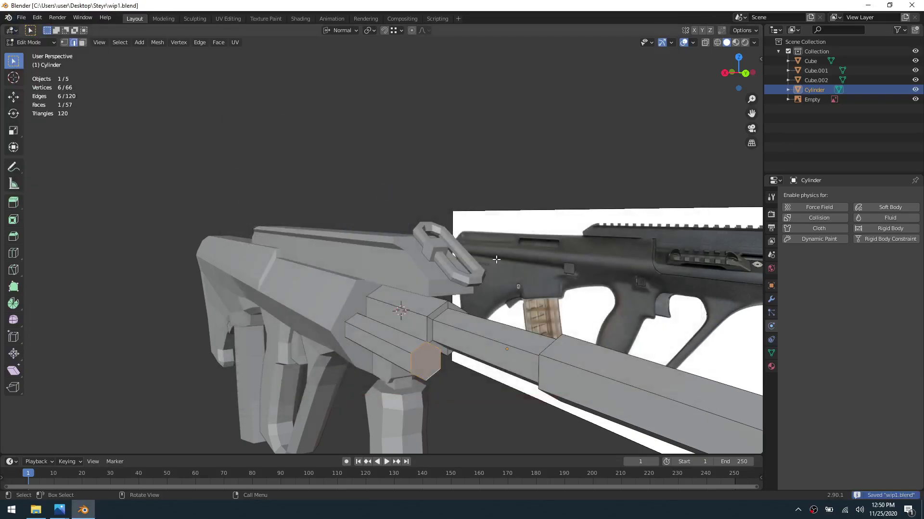
# Step: Return to Object Mode, deselect everything and examine the whole rifle from several angles and in the right orthographic view
pyautogui.hotkey('ctrl', 'Tab')
pyautogui.click(387, 315)
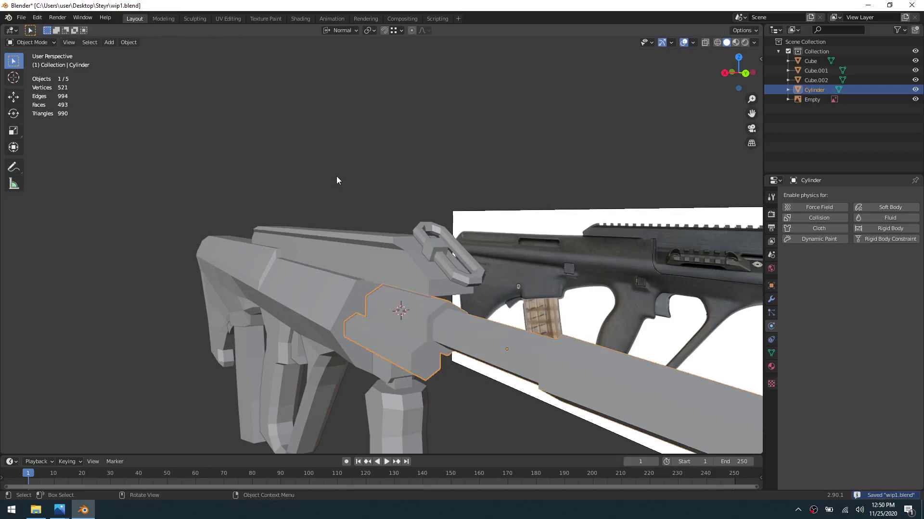
pyautogui.click(336, 180)
pyautogui.moveTo(353, 279); pyautogui.dragTo(380, 252, button='middle')
pyautogui.keyDown('shift'); pyautogui.moveTo(260, 267); pyautogui.dragTo(374, 262, button='middle'); pyautogui.keyUp('shift')
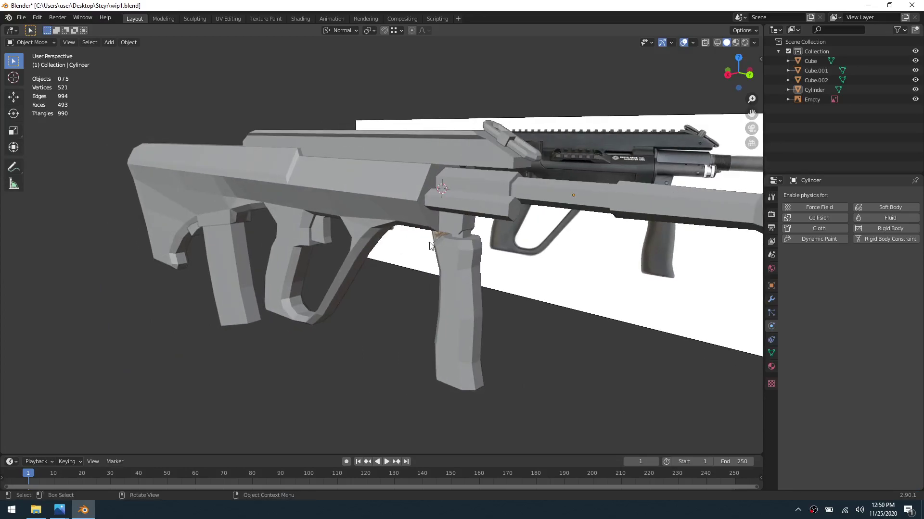
pyautogui.scroll(-1, 409, 254)
pyautogui.moveTo(411, 254); pyautogui.dragTo(422, 255, button='middle')
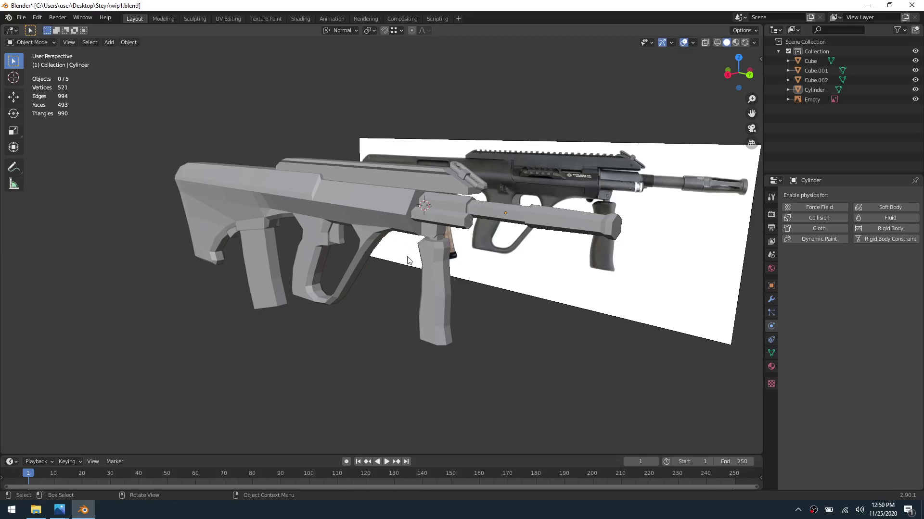
pyautogui.moveTo(374, 237)
pyautogui.mouseDown(button='middle')
pyautogui.moveTo(345, 239)
pyautogui.moveTo(382, 234)
pyautogui.mouseUp(button='middle')
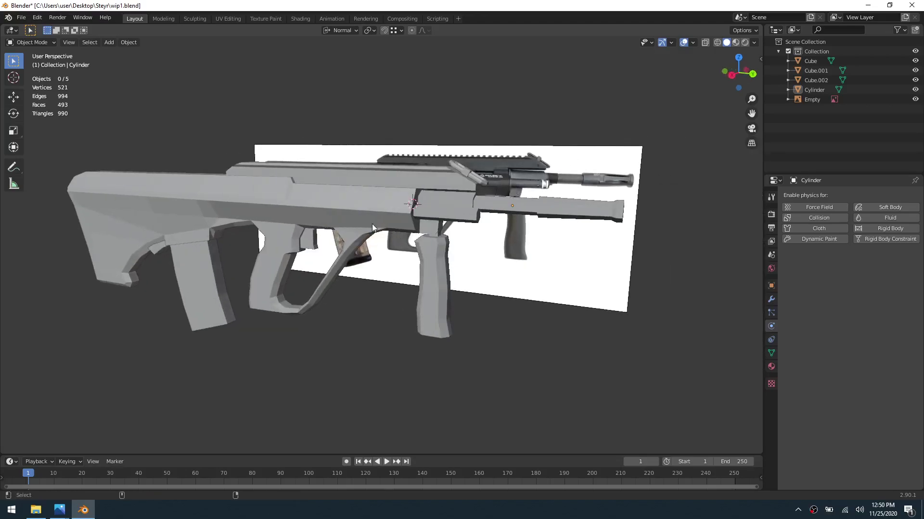
pyautogui.press('KP_3')
pyautogui.scroll(1, 373, 234)
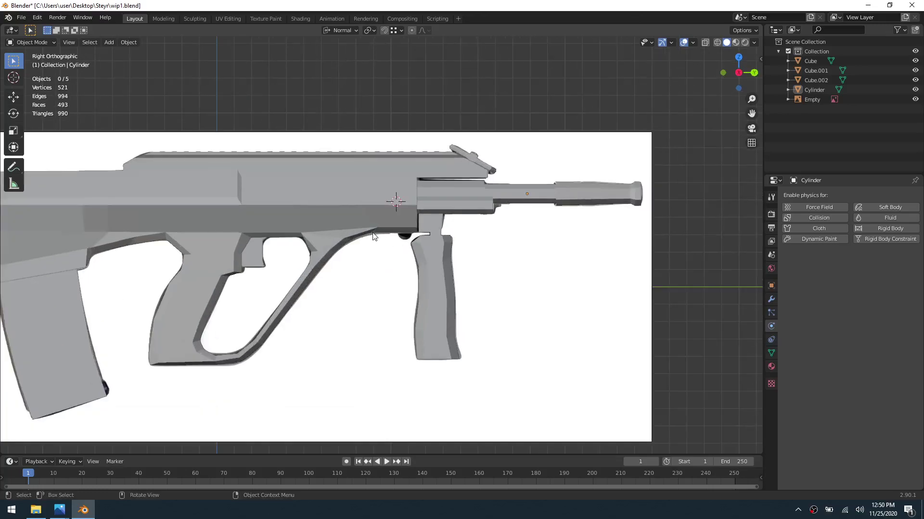
# Step: Turn on X-ray shading, enter Edit Mode on the rifle's main body and select the faces along the upper part of the top rail
pyautogui.hotkey('alt', 'z')
pyautogui.keyDown('shift'); pyautogui.moveTo(338, 214); pyautogui.dragTo(474, 271, button='middle'); pyautogui.keyUp('shift')
pyautogui.scroll(2, 482, 266)
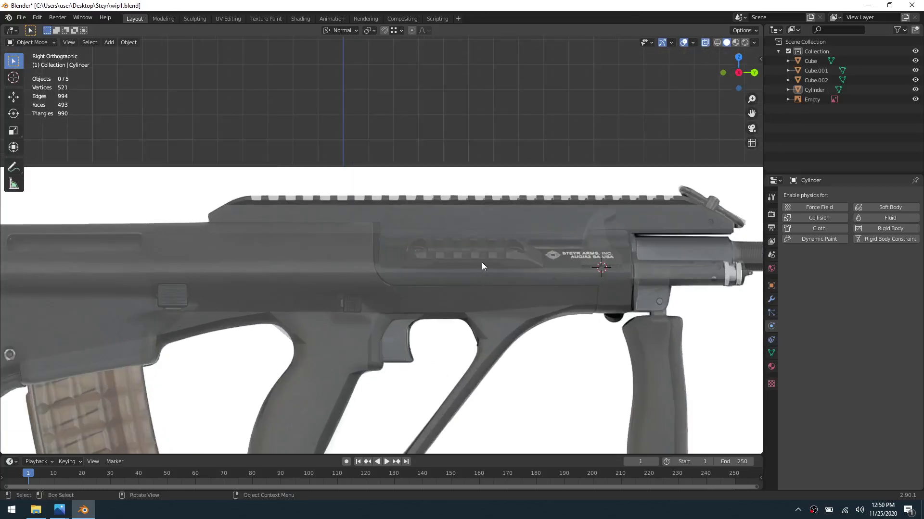
pyautogui.click(468, 195)
pyautogui.hotkey('ctrl', 'Tab')
pyautogui.click(554, 196)
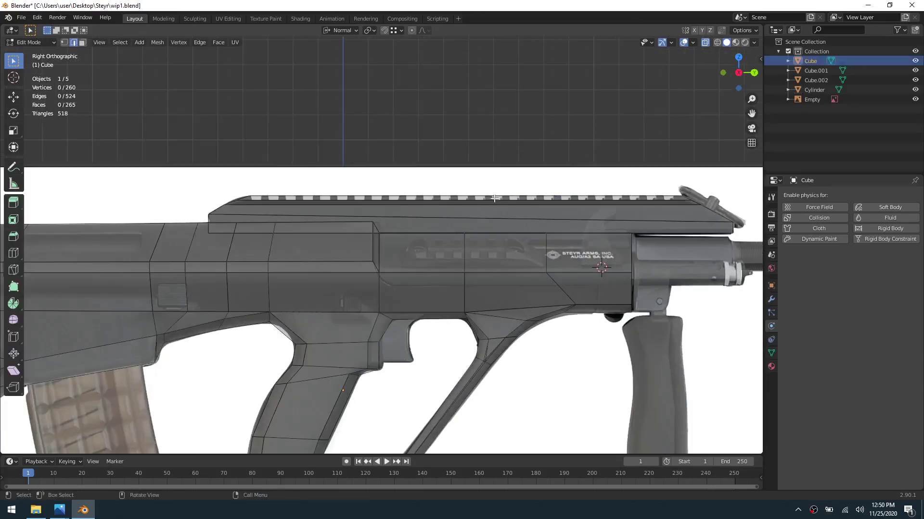
pyautogui.moveTo(465, 183); pyautogui.dragTo(471, 212)
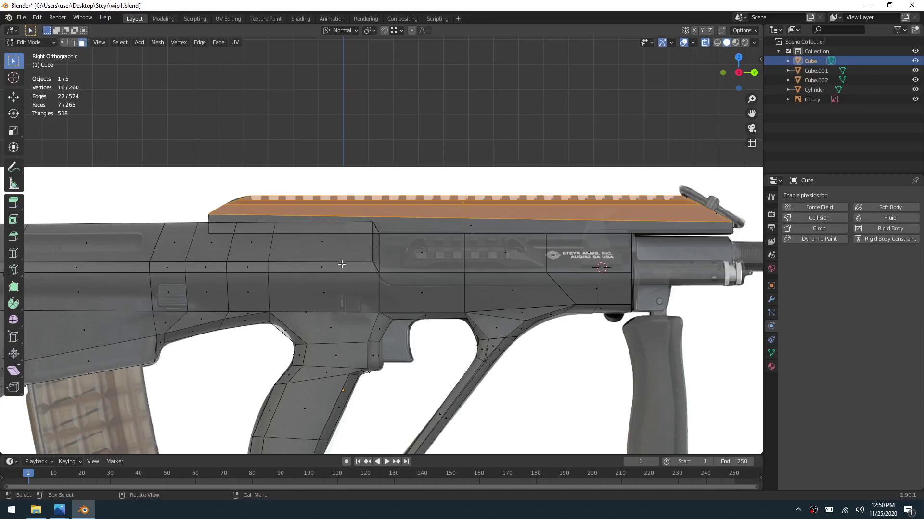
pyautogui.hotkey('alt', 'a')
pyautogui.hotkey('ctrl', 'r')
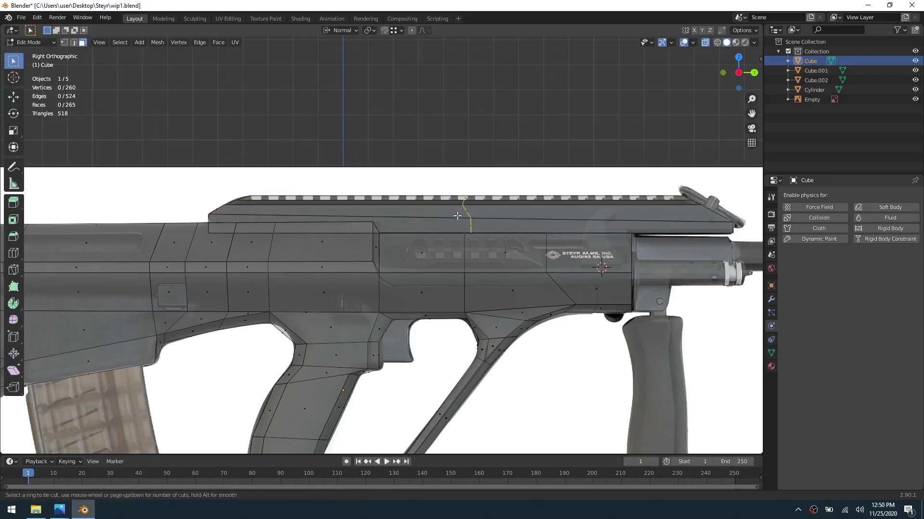
pyautogui.scroll(1, 461, 217)
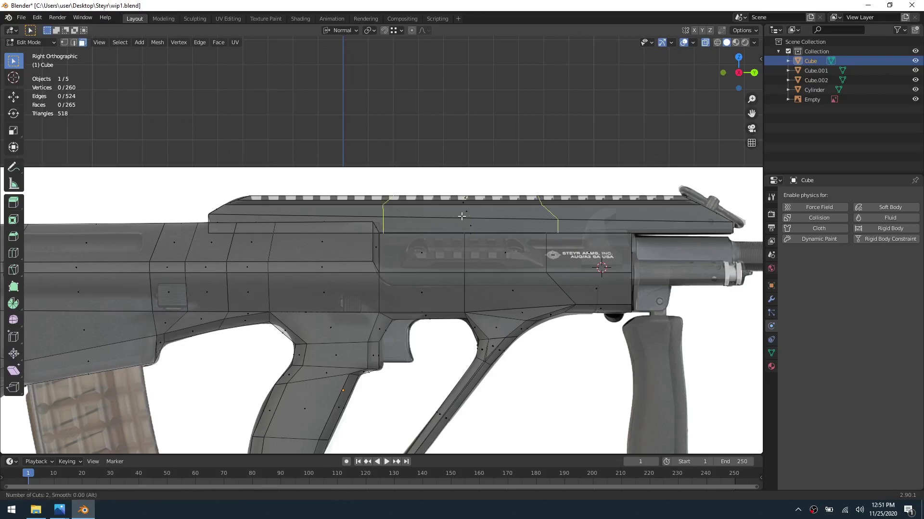
pyautogui.press('Escape')
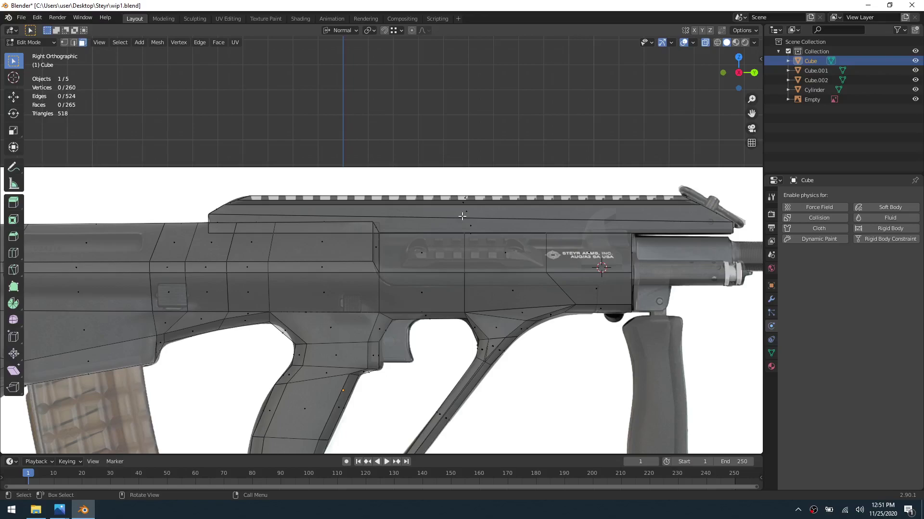
# Step: Select all faces of the top rail block and duplicate them about 0.317 m upward along normal Z
pyautogui.press('2')
pyautogui.moveTo(436, 176); pyautogui.dragTo(474, 235)
pyautogui.press('3')
pyautogui.moveTo(447, 153); pyautogui.dragTo(488, 245)
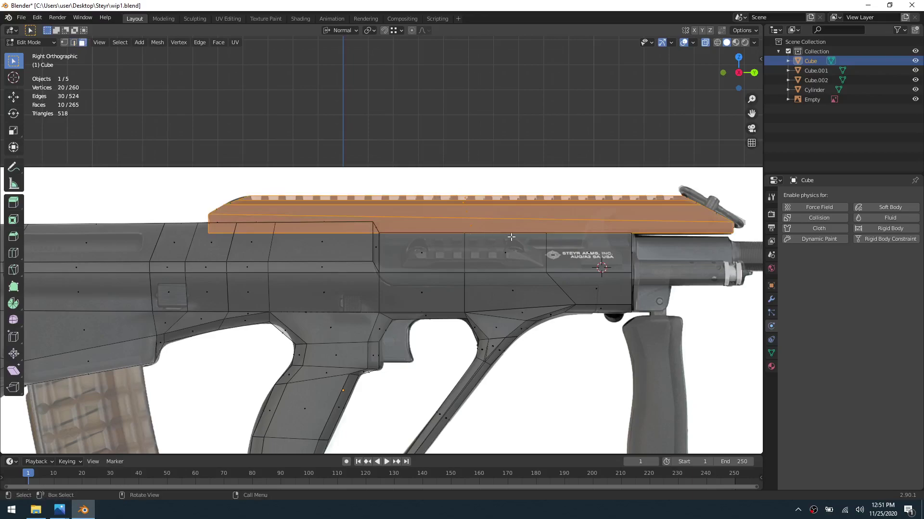
pyautogui.press('e')
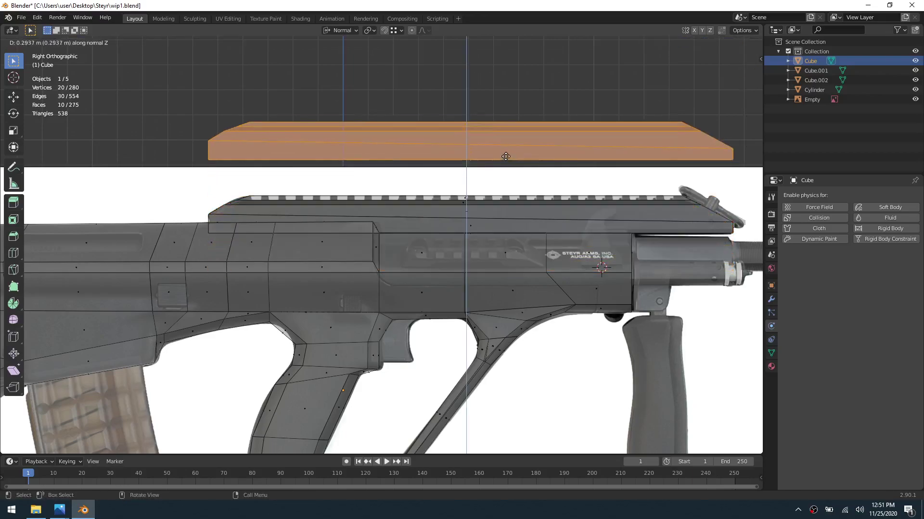
pyautogui.click(507, 158)
# Step: Try scaling the duplicated rail block to about 0.267 along normal Y, and undo the scaling
pyautogui.press('s')
pyautogui.press('y')
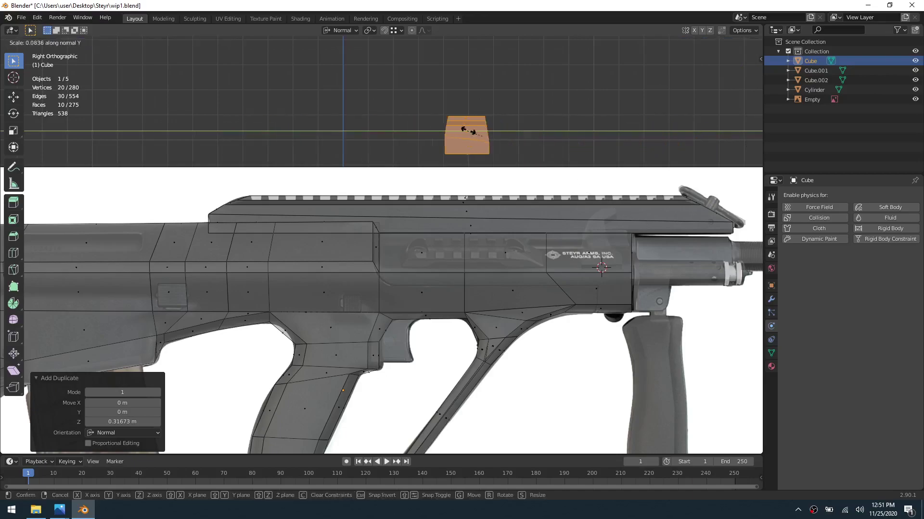
pyautogui.click(498, 170)
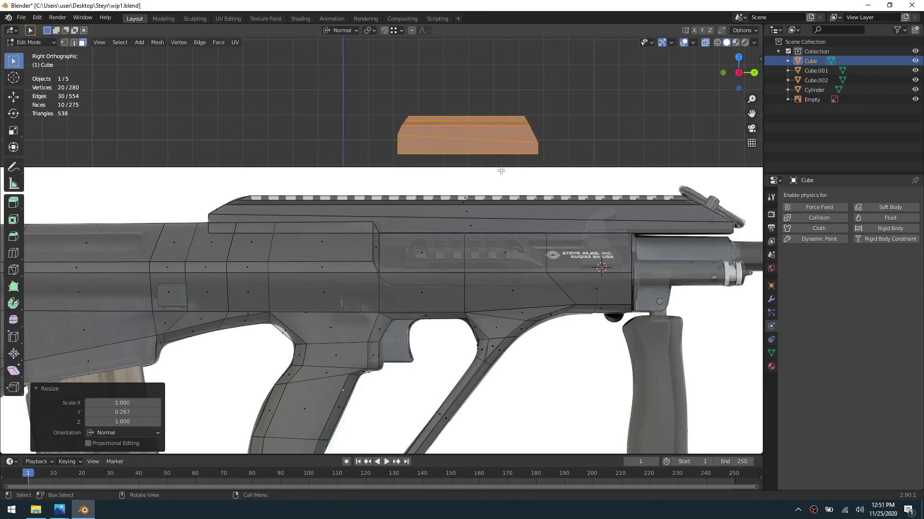
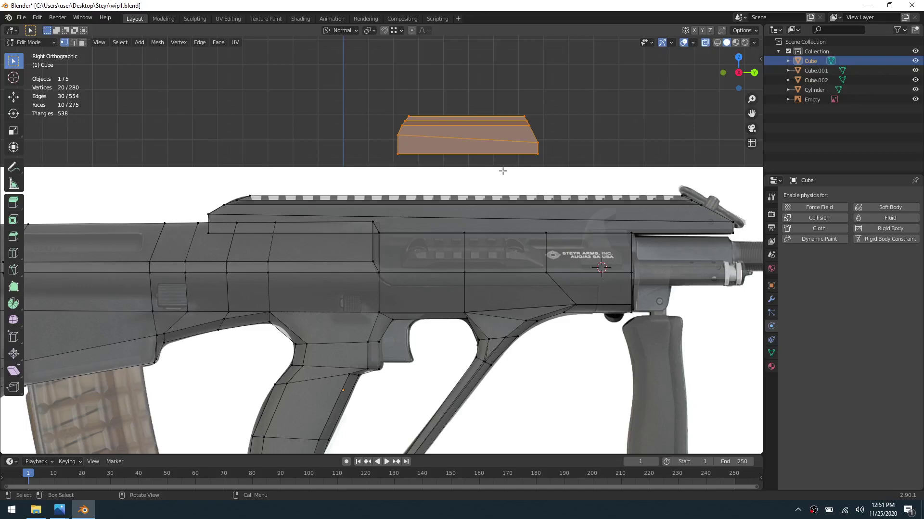
pyautogui.hotkey('ctrl', 'z')
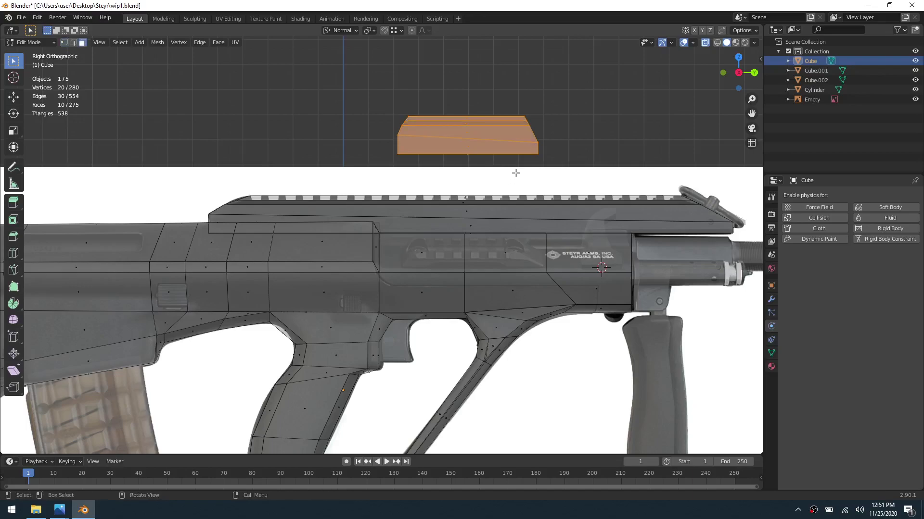
pyautogui.hotkey('ctrl', 'z')
# Step: Select the front-end vertices of the duplicated rail block and move them along the Y axis to shorten the block
pyautogui.press('1')
pyautogui.moveTo(592, 171); pyautogui.dragTo(750, 108)
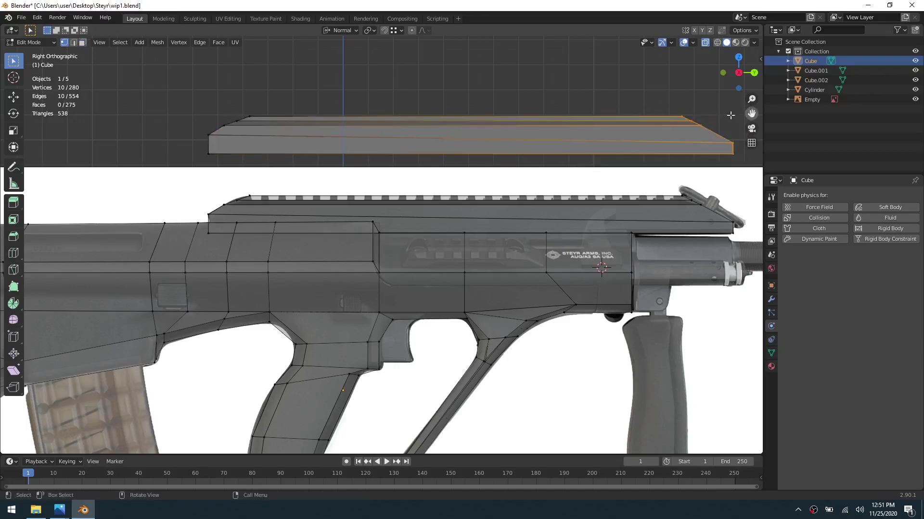
pyautogui.press('g')
pyautogui.press('y')
pyautogui.press('y')
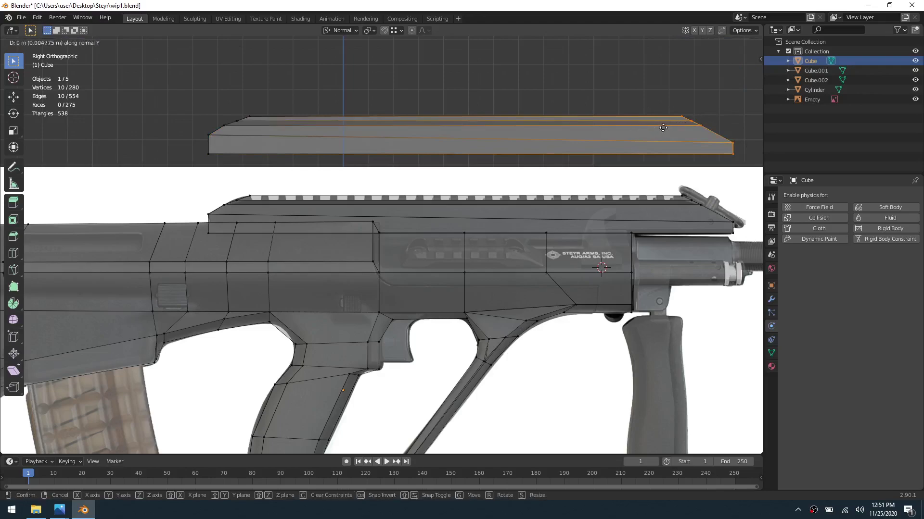
# Step: Shorten the duplicated rail piece above the rifle by moving its front-end vertices rearward along the normal X axis
pyautogui.rightClick(663, 128)
pyautogui.press('g')
pyautogui.press('x')
pyautogui.press('x')
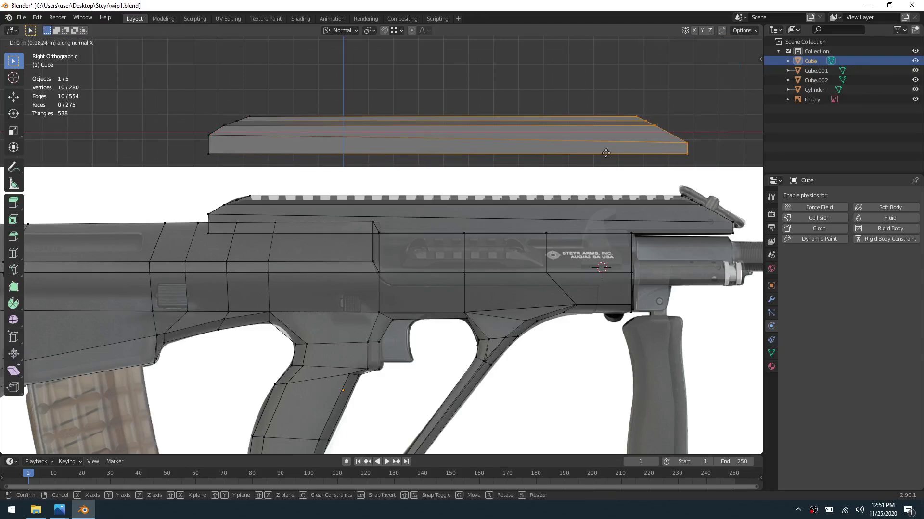
pyautogui.click(484, 159)
# Step: Move the rear-end vertices of the duplicated rail piece about 0.79 m forward along the normal X axis
pyautogui.moveTo(169, 166); pyautogui.dragTo(278, 97)
pyautogui.press('g')
pyautogui.press('x')
pyautogui.press('x')
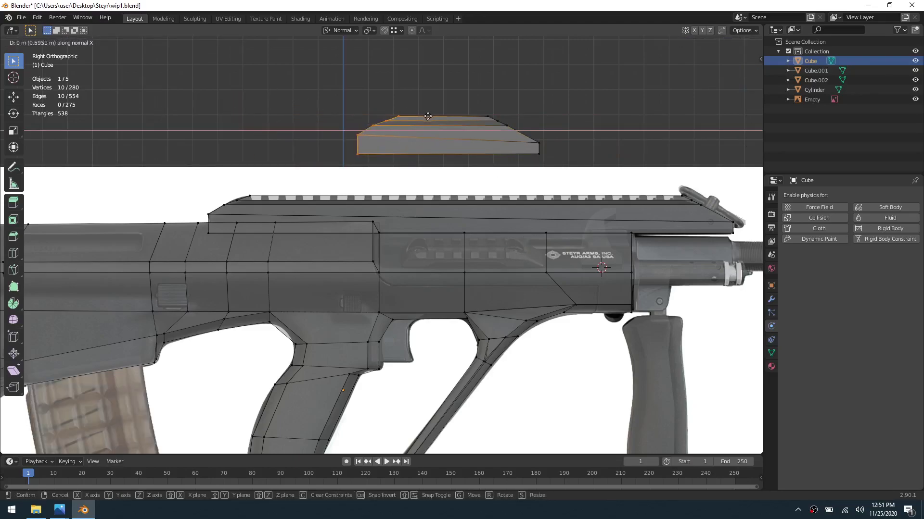
pyautogui.click(475, 123)
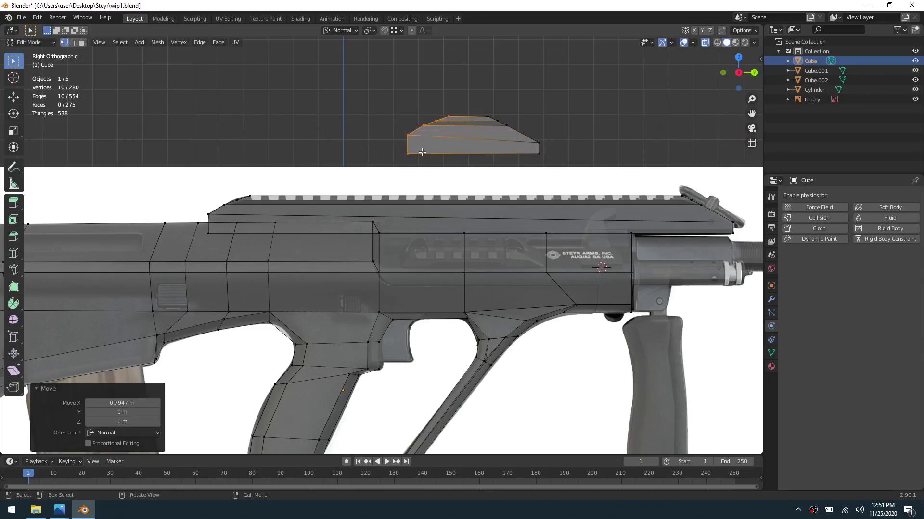
# Step: Compress the short rail piece's end slopes along normal X, scaling the rear-end vertices to 0.362 and the front-end vertices to 0.654
pyautogui.moveTo(397, 96); pyautogui.dragTo(456, 164)
pyautogui.press('s')
pyautogui.press('x')
pyautogui.press('x')
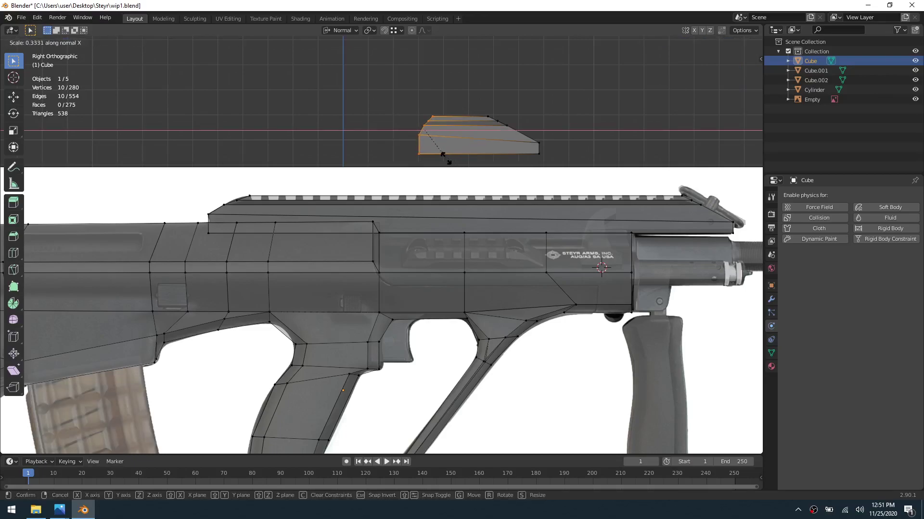
pyautogui.click(450, 159)
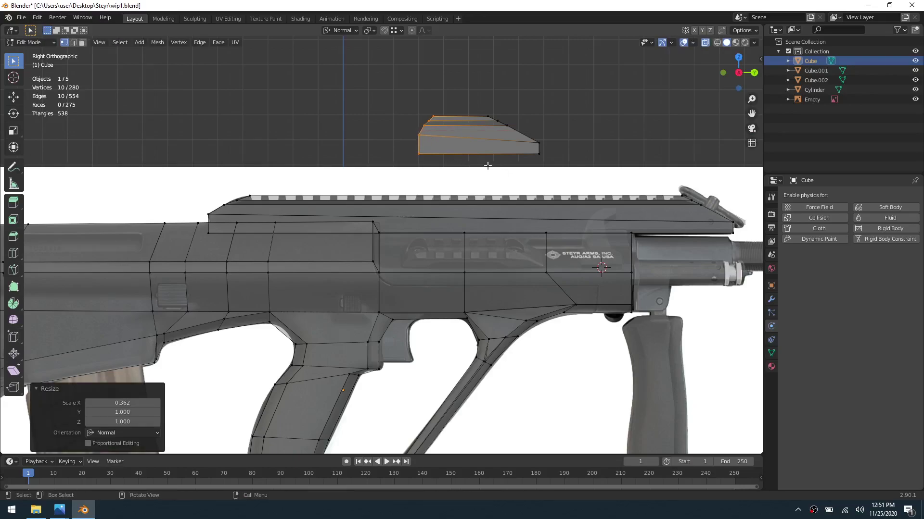
pyautogui.press('s')
pyautogui.press('y')
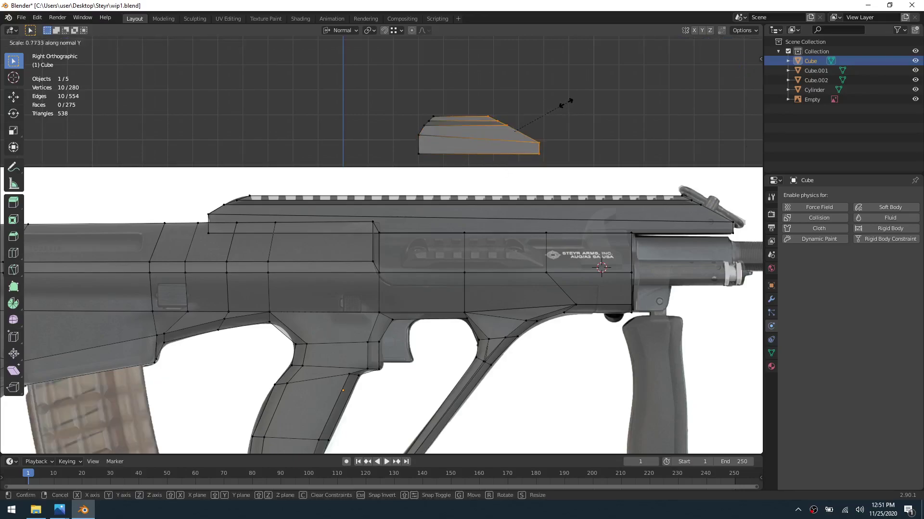
pyautogui.click(556, 105)
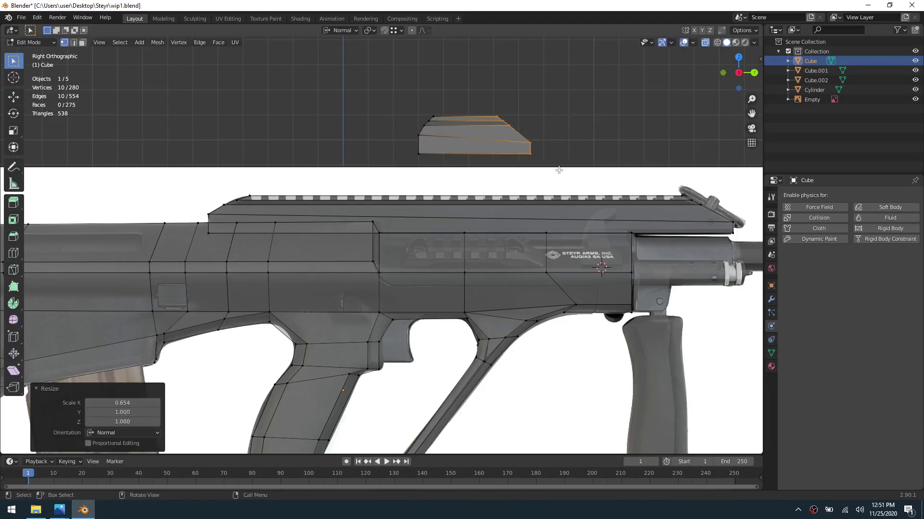
# Step: Close the open front end of the short rail piece with a Grid Fill
pyautogui.moveTo(546, 164); pyautogui.dragTo(475, 191, button='middle')
pyautogui.press('2')
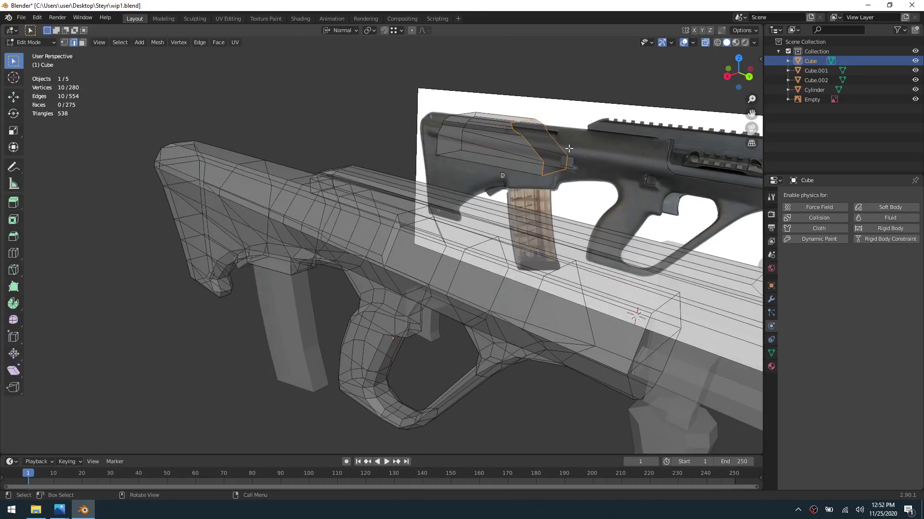
pyautogui.hotkey('ctrl', 'f')
pyautogui.click(546, 256)
pyautogui.moveTo(568, 150); pyautogui.dragTo(524, 170, button='middle')
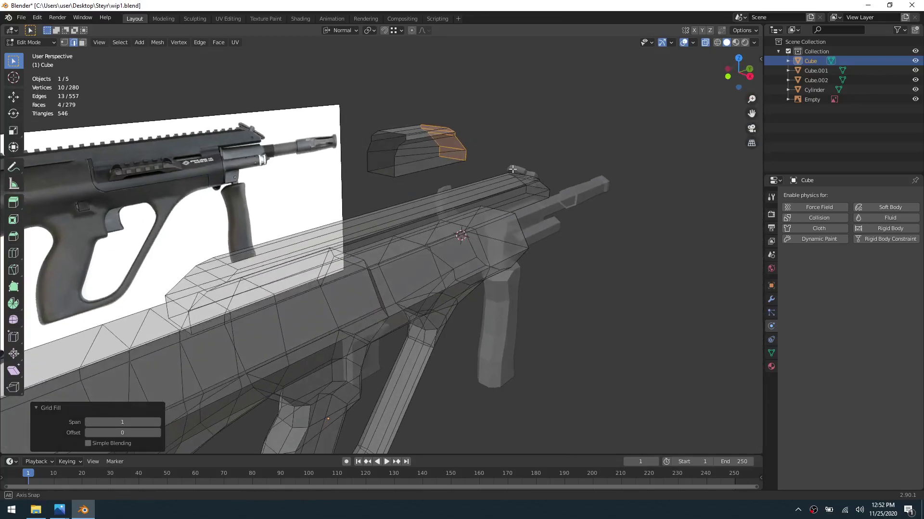
# Step: Close the open rear end of the rail piece with a Grid Fill and check the shape in Object Mode before resuming mesh editing
pyautogui.hotkey('ctrl', 'z')
pyautogui.hotkey('ctrl', 'f')
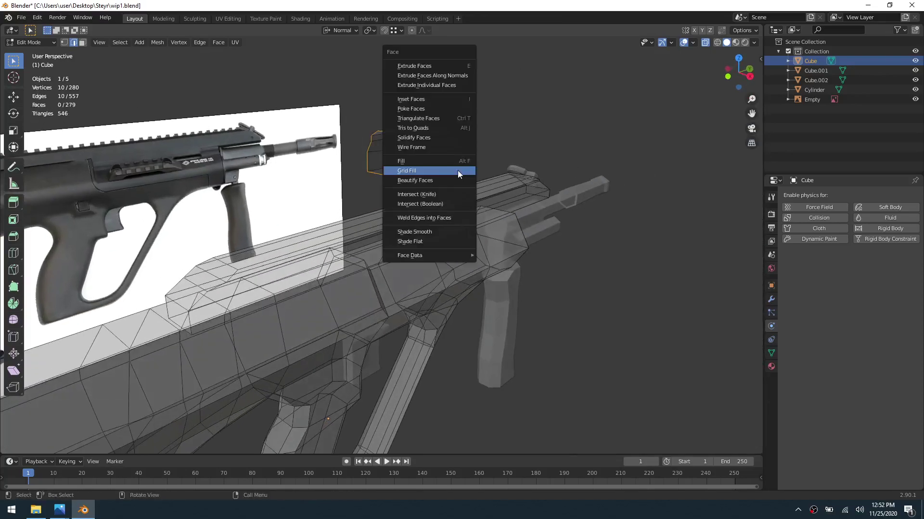
pyautogui.click(457, 170)
pyautogui.moveTo(457, 170); pyautogui.dragTo(392, 175, button='middle')
pyautogui.hotkey('ctrl', 'Tab')
pyautogui.click(401, 203)
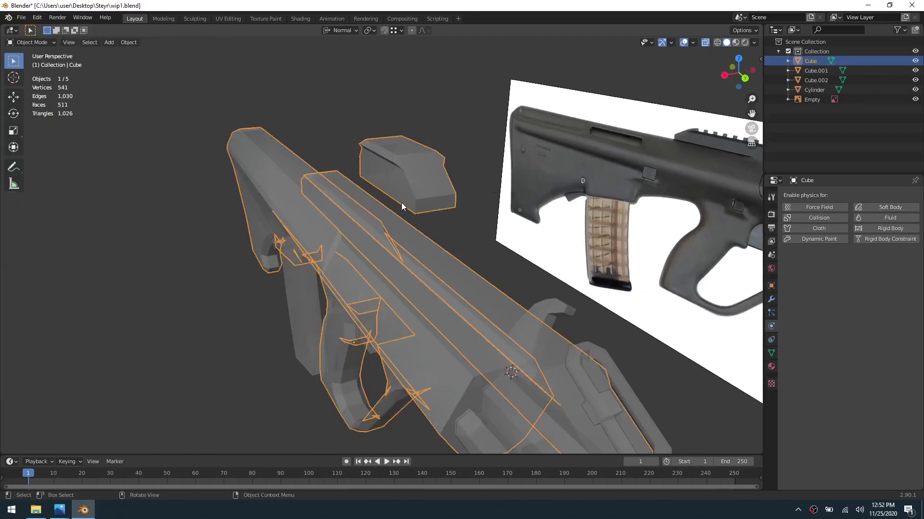
pyautogui.click(456, 212)
pyautogui.click(422, 187)
pyautogui.hotkey('ctrl', 'Tab')
pyautogui.click(447, 188)
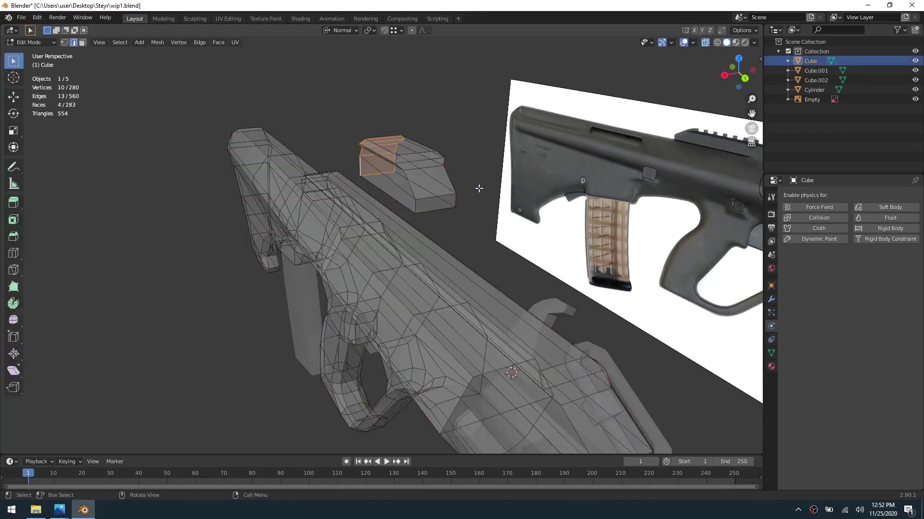
# Step: Separate the linked mesh of the short rail piece into its own object and return to Object Mode
pyautogui.click(449, 211)
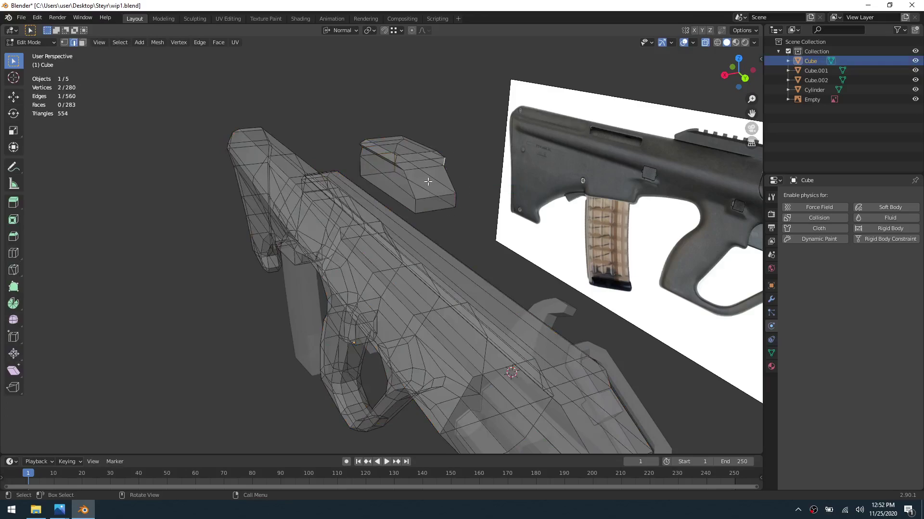
pyautogui.press('l')
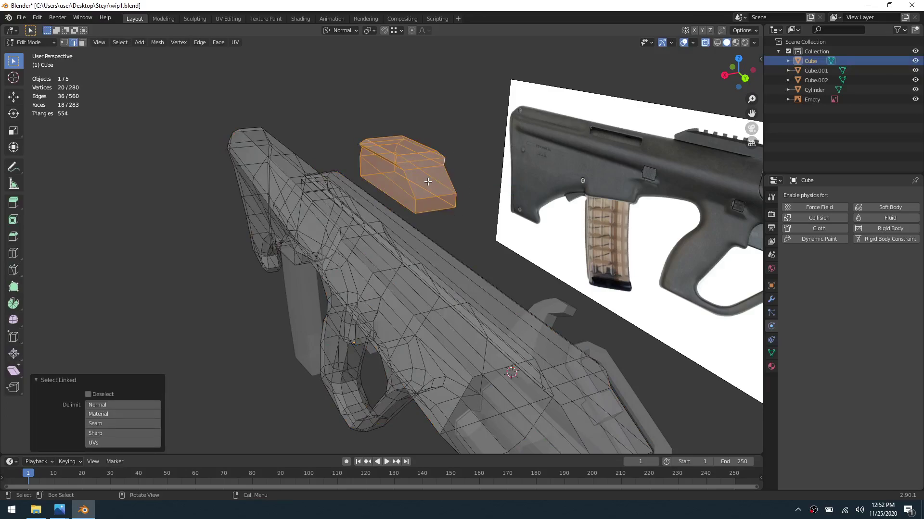
pyautogui.press('p')
pyautogui.click(428, 181)
pyautogui.hotkey('ctrl', 'Tab')
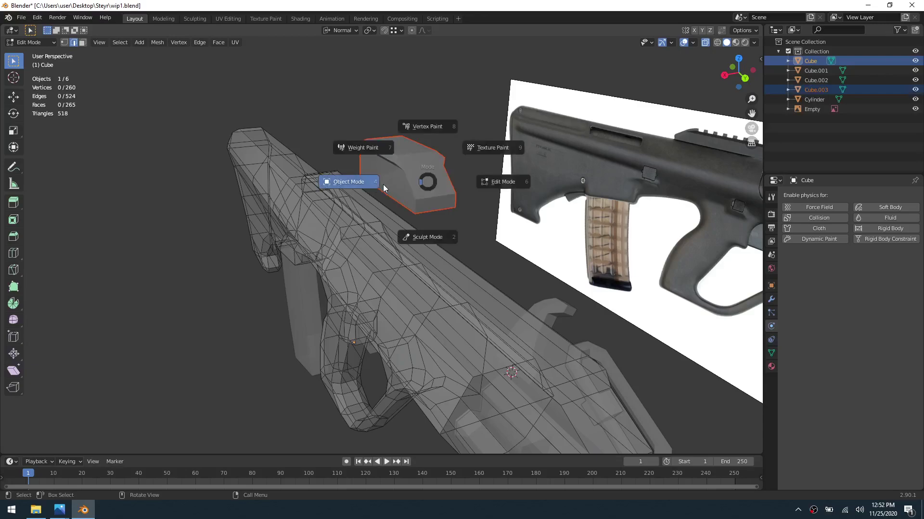
pyautogui.click(383, 184)
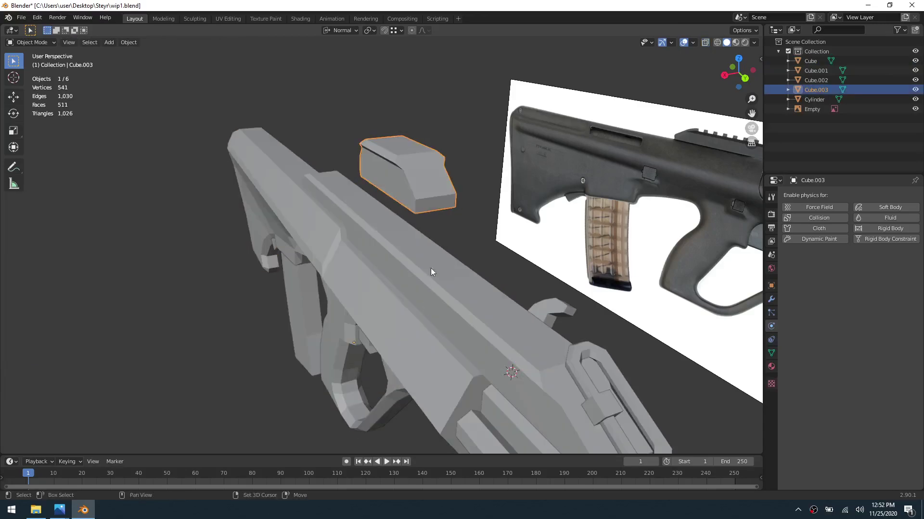
# Step: Snap the 3D cursor to the underside face of the separated rail piece
pyautogui.moveTo(431, 273); pyautogui.dragTo(415, 121, button='middle')
pyautogui.hotkey('ctrl', 'Tab')
pyautogui.click(466, 134)
pyautogui.moveTo(446, 171); pyautogui.dragTo(423, 121, button='middle')
pyautogui.click(421, 126)
pyautogui.press('3')
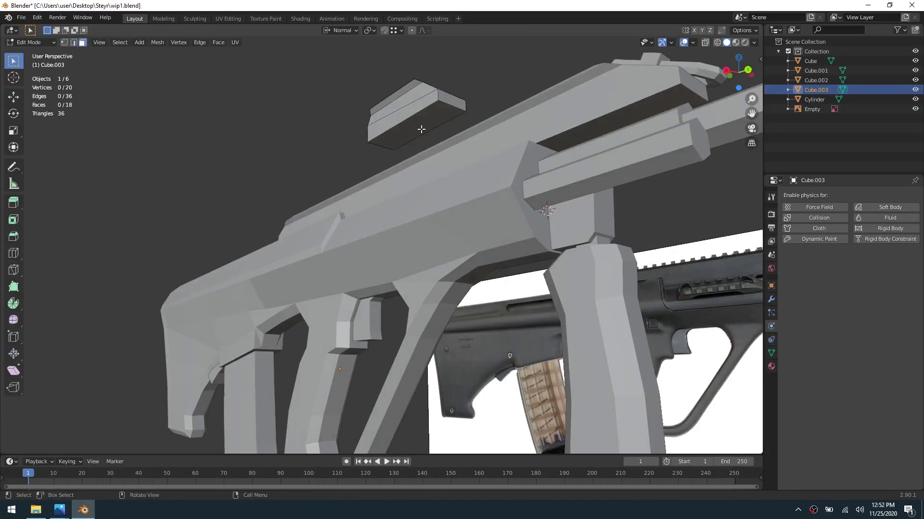
pyautogui.click(420, 129)
pyautogui.hotkey('shift', 's')
pyautogui.click(425, 178)
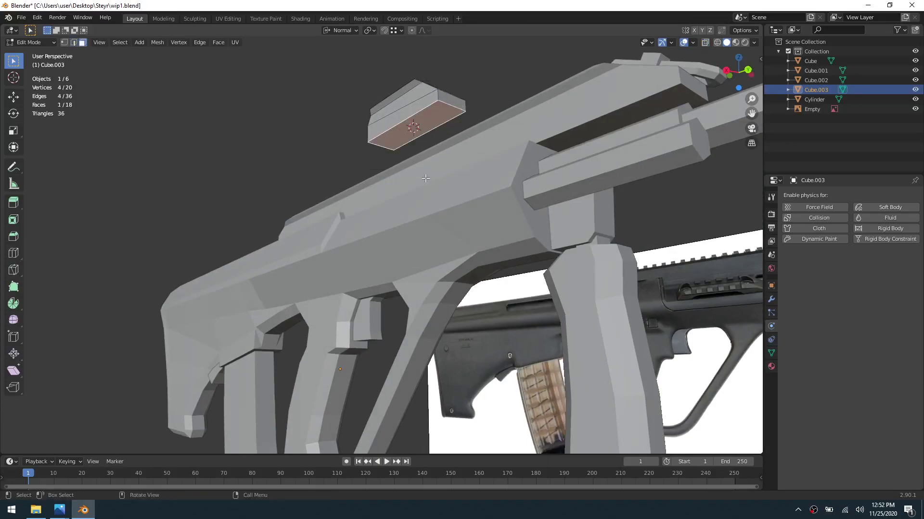
# Step: Set the separated rail piece's origin to the 3D cursor in Object Mode
pyautogui.hotkey('ctrl', 'Tab')
pyautogui.click(137, 65)
pyautogui.click(128, 42)
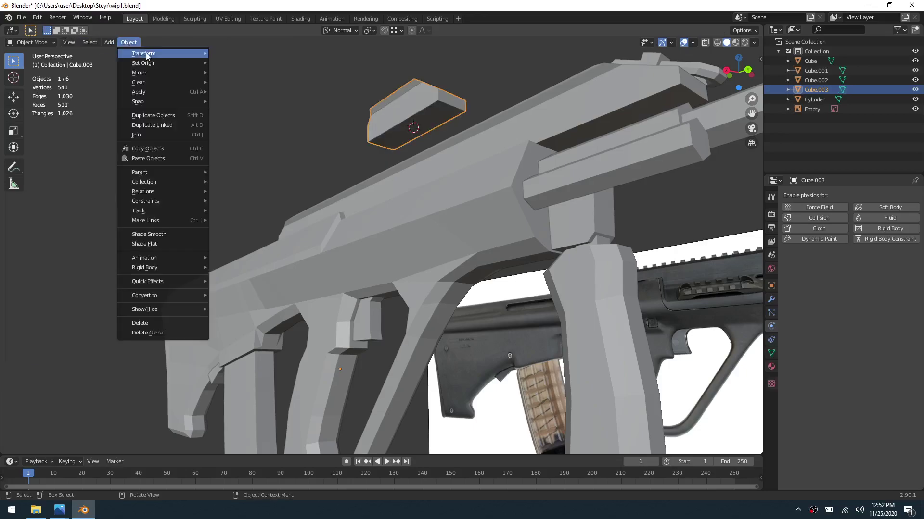
pyautogui.moveTo(160, 64)
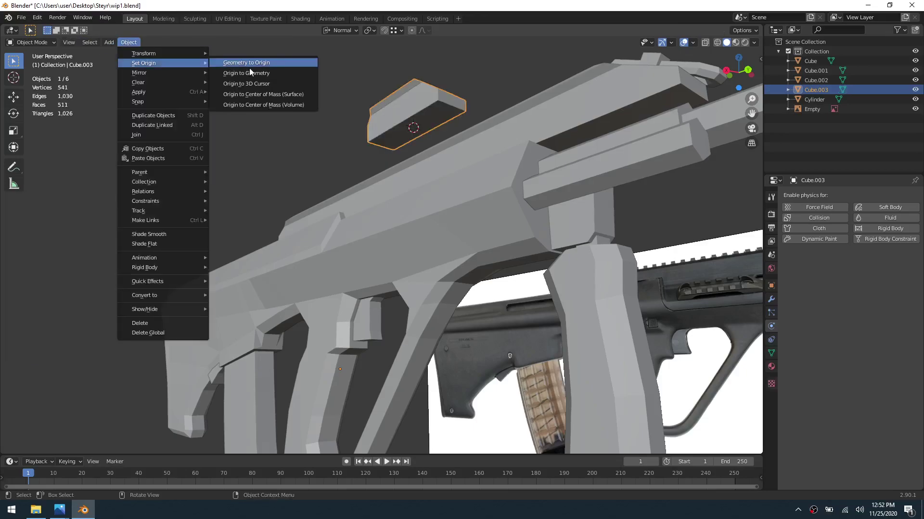
pyautogui.click(271, 82)
pyautogui.moveTo(341, 96); pyautogui.dragTo(420, 193, button='middle')
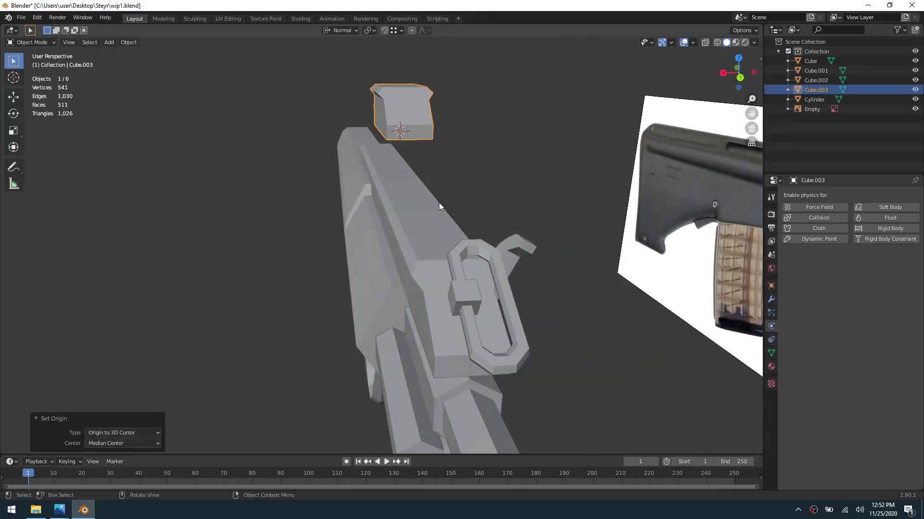
# Step: Move the rail piece down about 0.42 m in Z and about 0.16 m along X to the rifle's side
pyautogui.press('g')
pyautogui.press('z')
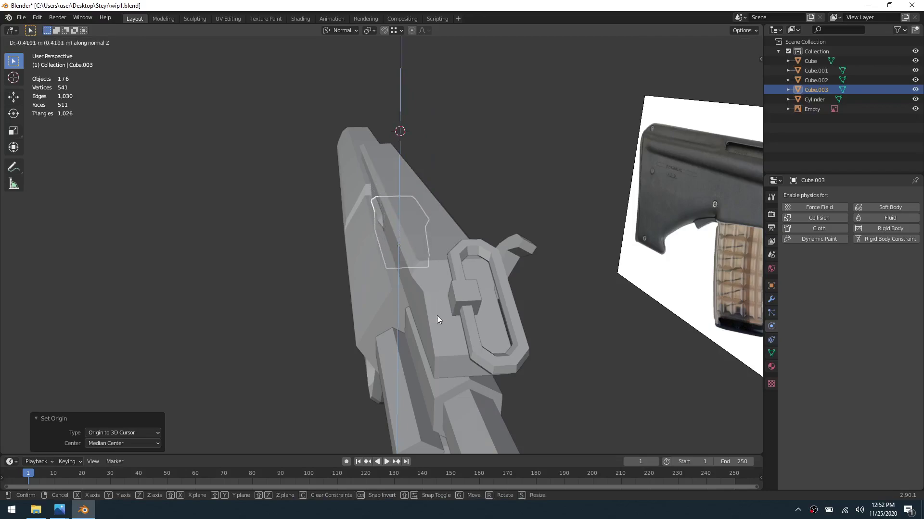
pyautogui.click(437, 315)
pyautogui.press('g')
pyautogui.press('x')
pyautogui.click(396, 315)
# Step: Rotate the rail piece 50.8° about its Y axis to tilt it toward the rifle's side
pyautogui.press('r')
pyautogui.press('y')
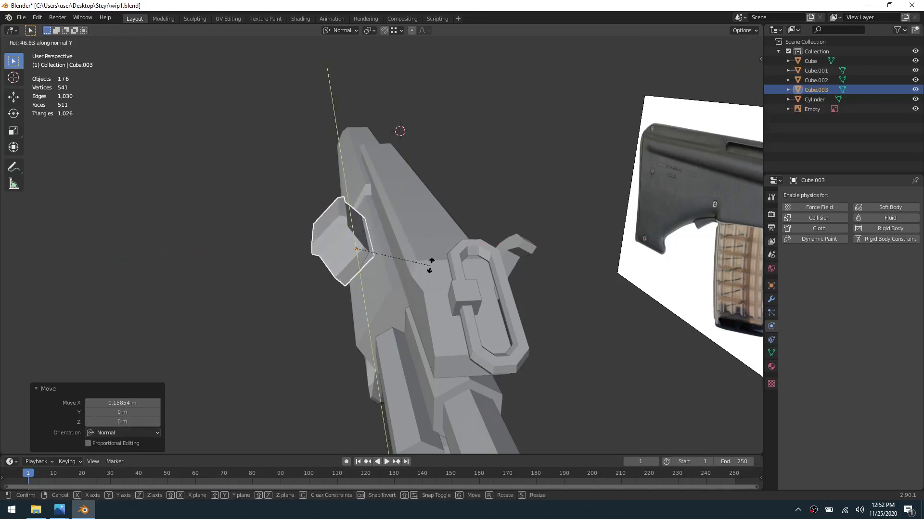
pyautogui.click(430, 261)
pyautogui.moveTo(425, 264)
pyautogui.mouseDown(button='middle')
pyautogui.moveTo(419, 249)
pyautogui.moveTo(403, 247)
pyautogui.moveTo(414, 252)
pyautogui.mouseUp(button='middle')
pyautogui.press('g')
pyautogui.press('y')
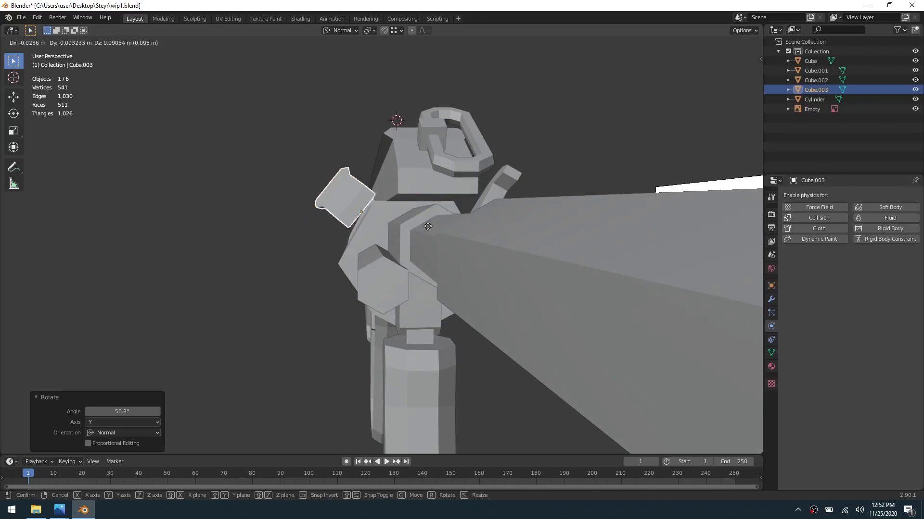
pyautogui.rightClick(429, 229)
# Step: Rotate the rail piece a further 10.5° about its Y axis and show the object's transform values
pyautogui.press('r')
pyautogui.press('y')
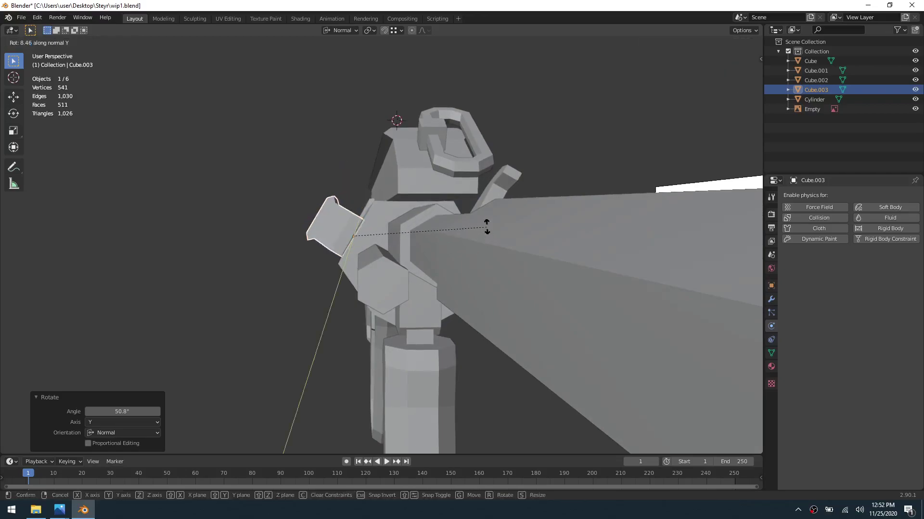
pyautogui.click(487, 223)
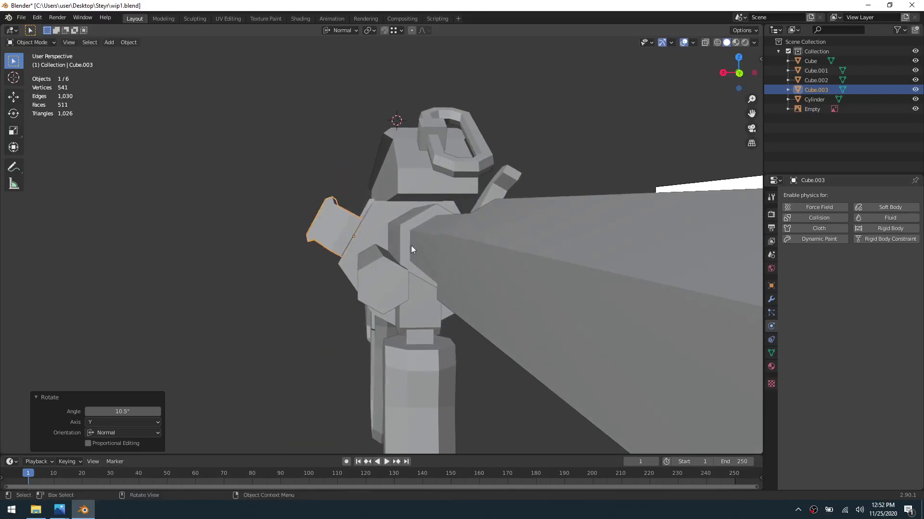
pyautogui.press('n')
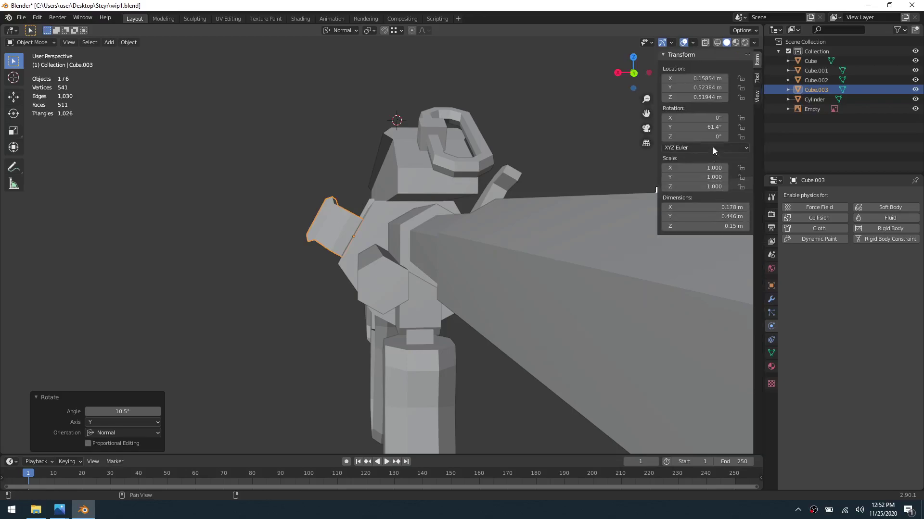
# Step: In the see-through right view, move the side rail piece about -0.025 m in Y and 0.012 m in Z toward the reference rail
pyautogui.moveTo(385, 251); pyautogui.dragTo(444, 283, button='middle')
pyautogui.hotkey('alt', 'z')
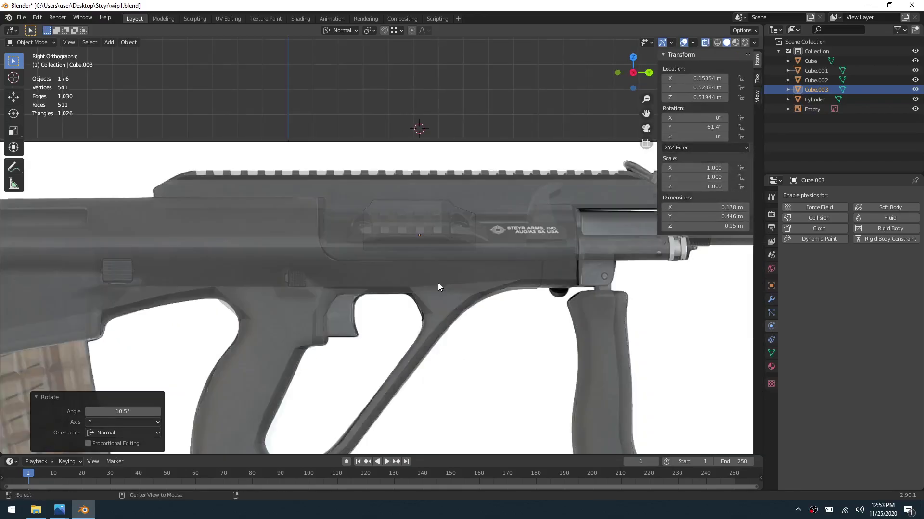
pyautogui.click(422, 227)
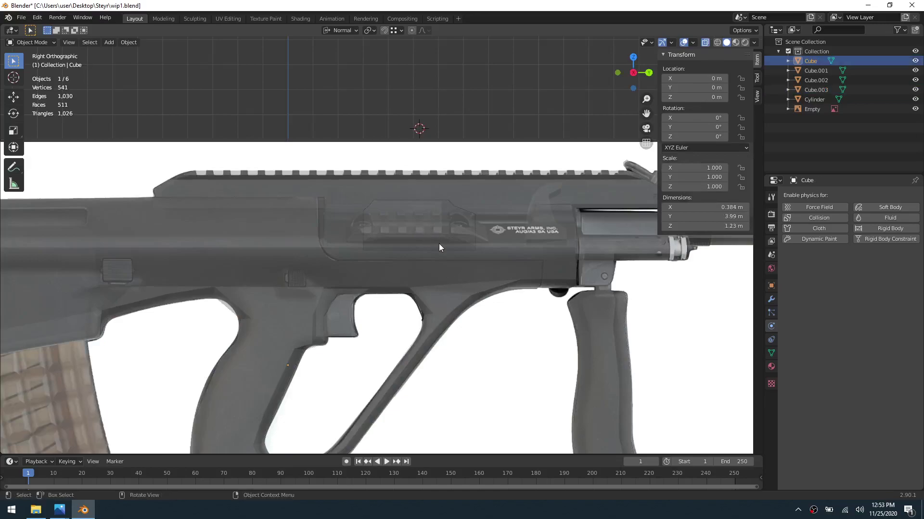
pyautogui.click(439, 244)
pyautogui.press('g')
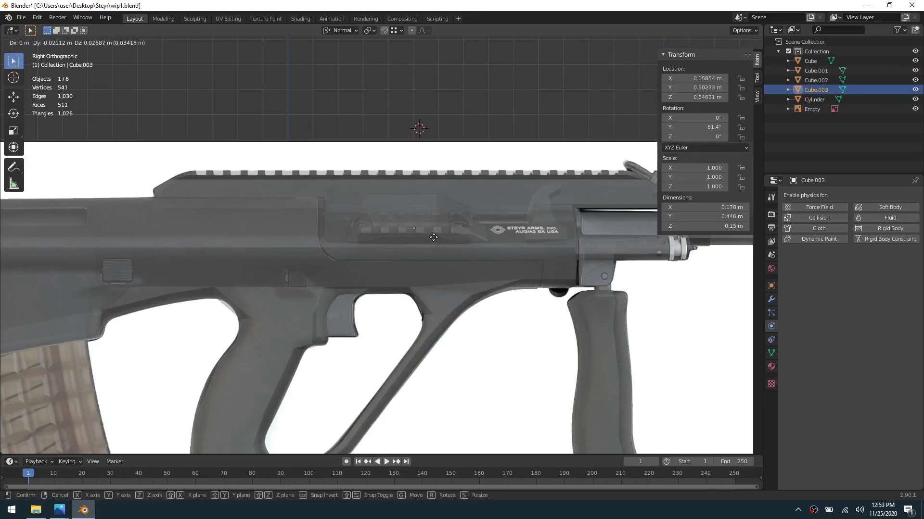
pyautogui.click(450, 240)
# Step: Compare the side rail piece with the reference image and sink it about 0.07 m into the body along its local Z axis
pyautogui.scroll(4, 399, 249)
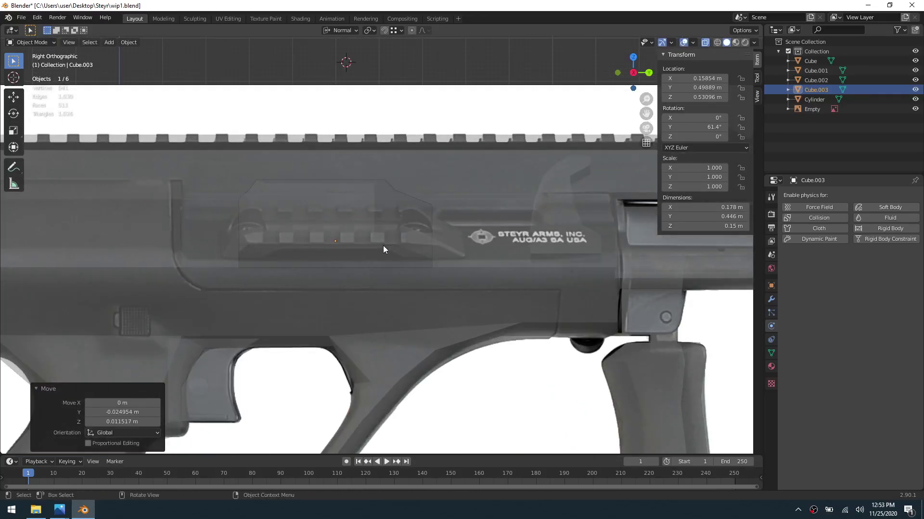
pyautogui.hotkey('alt', 'z')
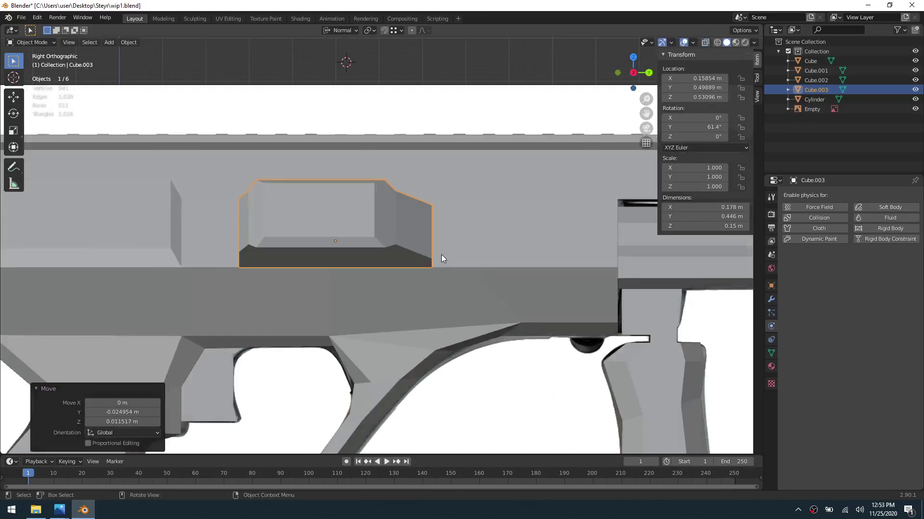
pyautogui.hotkey('alt', 'z')
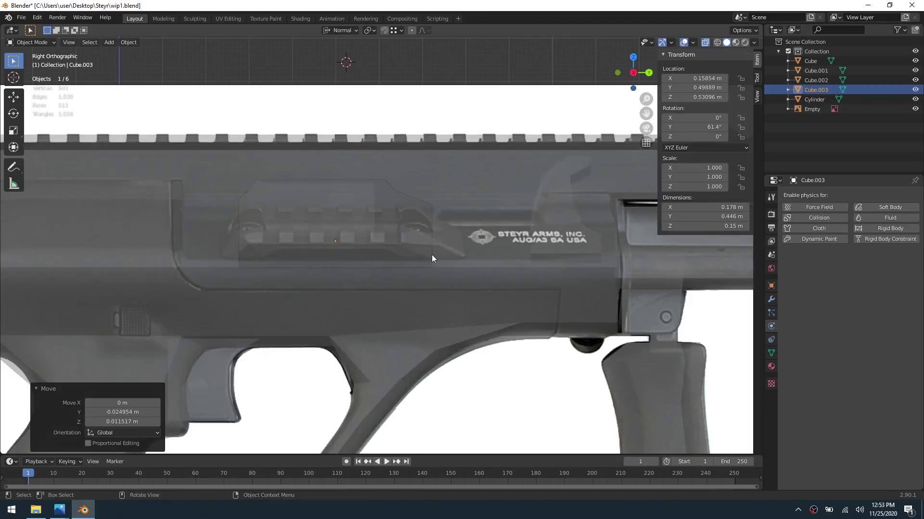
pyautogui.hotkey('alt', 'z')
pyautogui.hotkey('alt', 'z')
pyautogui.press('g')
pyautogui.press('z')
pyautogui.press('z')
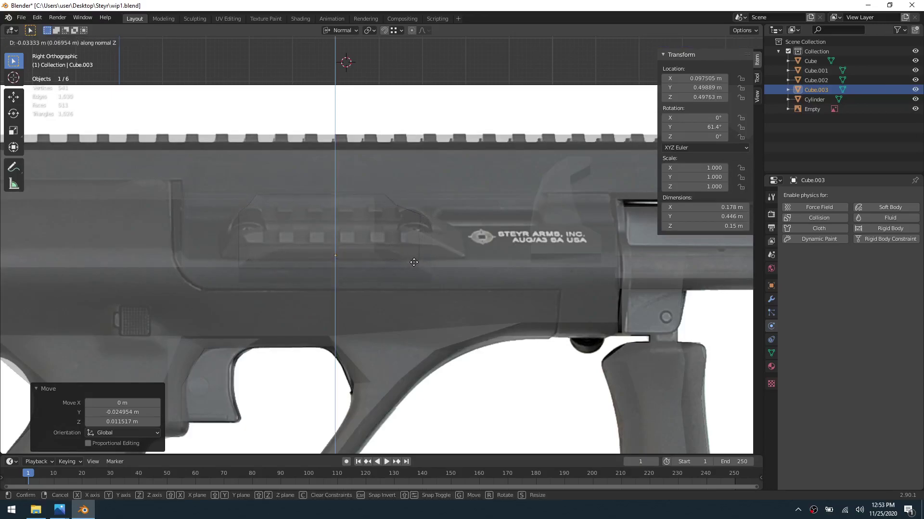
pyautogui.click(413, 262)
pyautogui.moveTo(456, 287); pyautogui.dragTo(314, 244, button='middle')
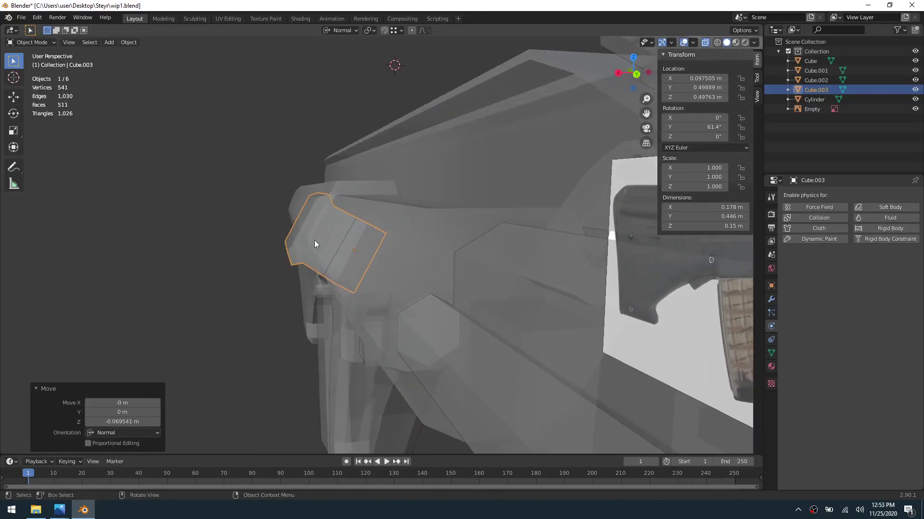
# Step: Reset the side rail piece's Y rotation to 0°
pyautogui.moveTo(420, 250); pyautogui.dragTo(331, 241, button='middle')
pyautogui.scroll(-4, 434, 245)
pyautogui.moveTo(411, 227); pyautogui.dragTo(417, 201, button='middle')
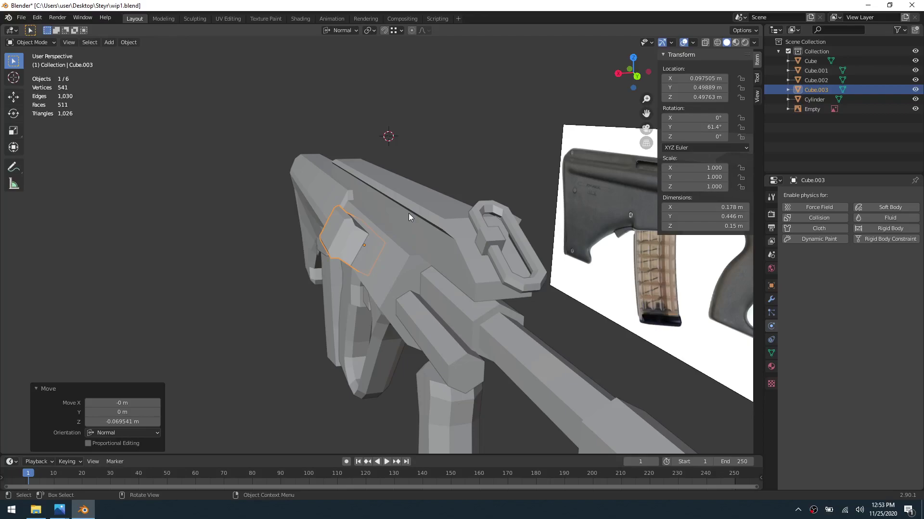
pyautogui.click(697, 127)
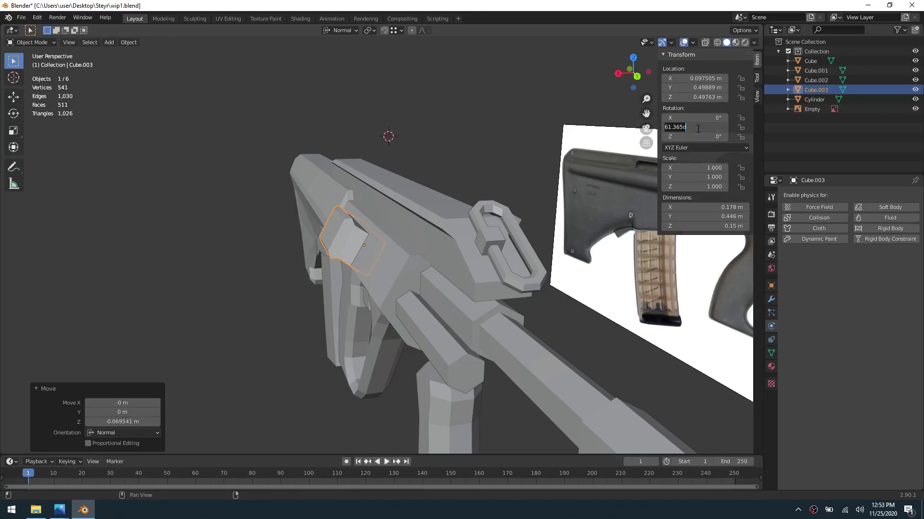
pyautogui.press('Return')
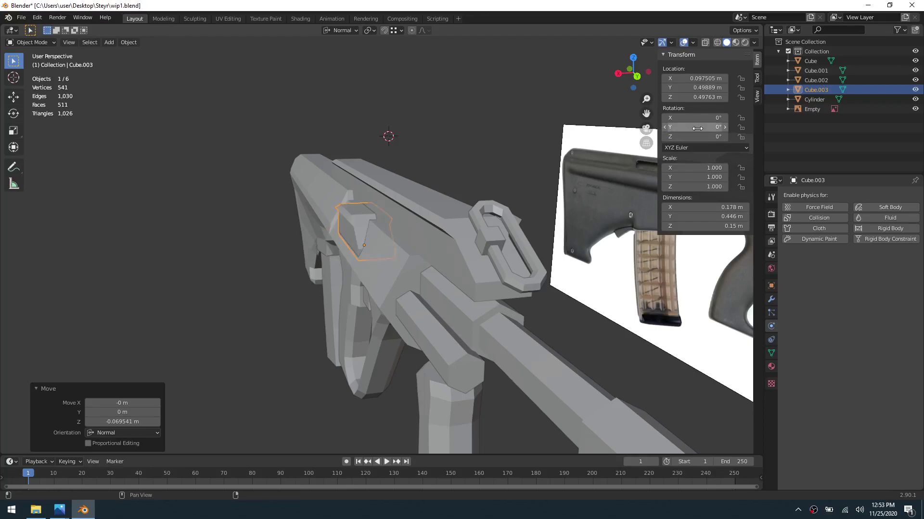
# Step: Select the linked upper receiver section in the main body mesh and scale it to about 0.817 along X
pyautogui.click(478, 205)
pyautogui.click(451, 220)
pyautogui.click(482, 188)
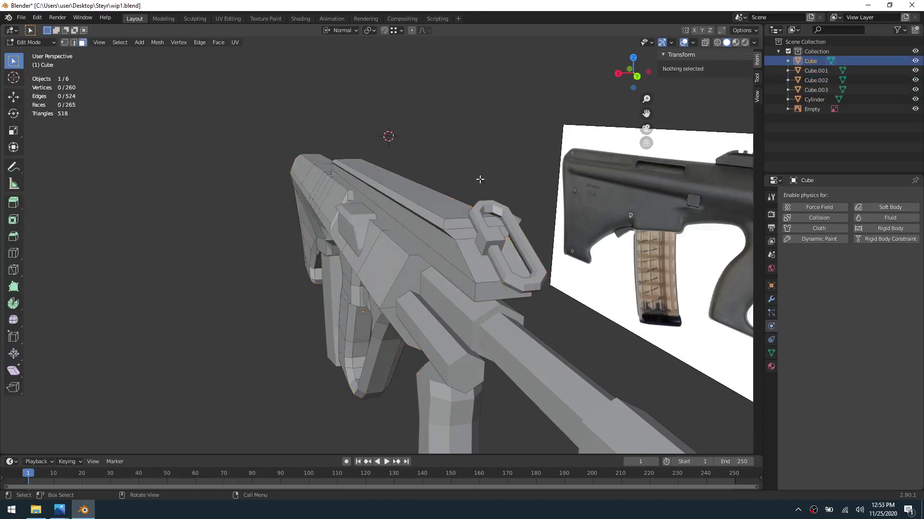
pyautogui.press('l')
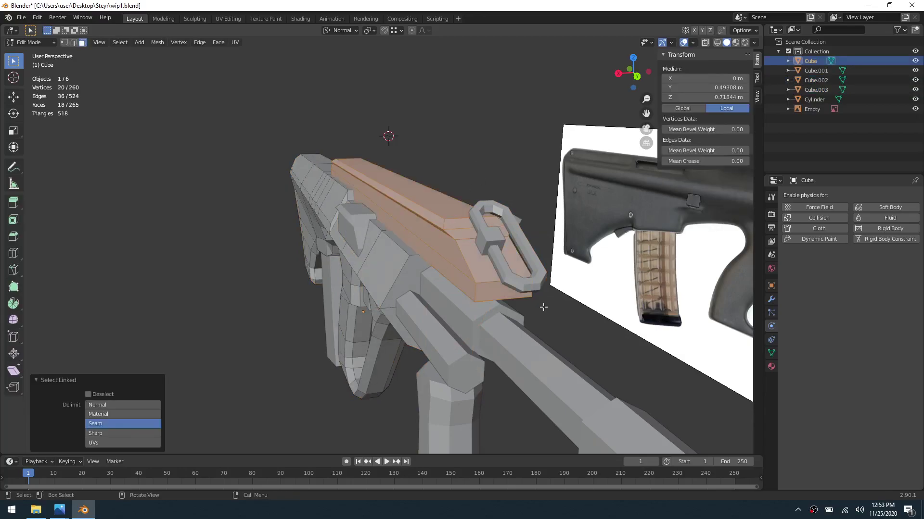
pyautogui.moveTo(543, 306); pyautogui.dragTo(529, 309, button='middle')
pyautogui.press('s')
pyautogui.press('x')
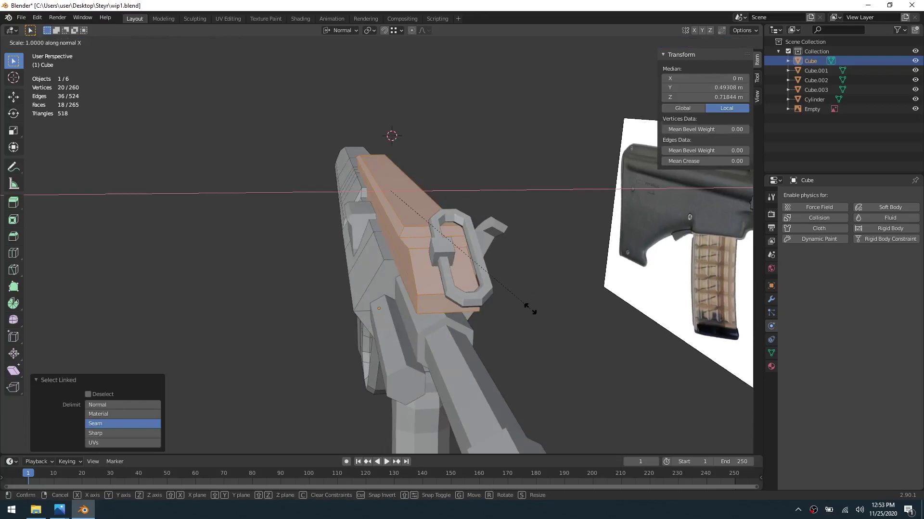
pyautogui.rightClick(518, 305)
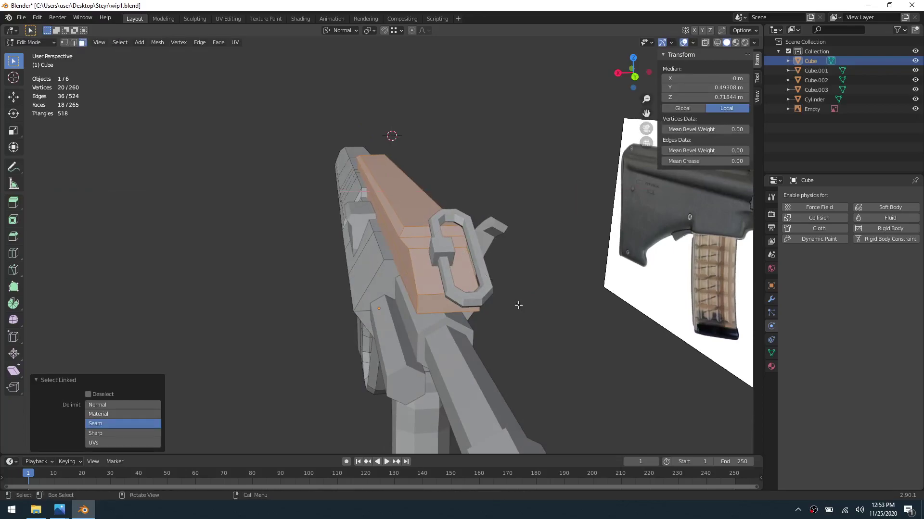
pyautogui.press('s')
pyautogui.press('x')
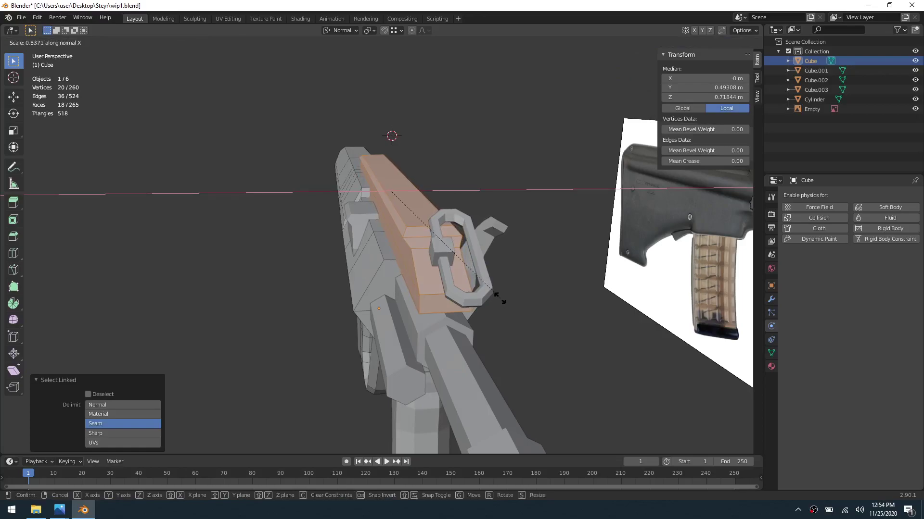
pyautogui.click(497, 297)
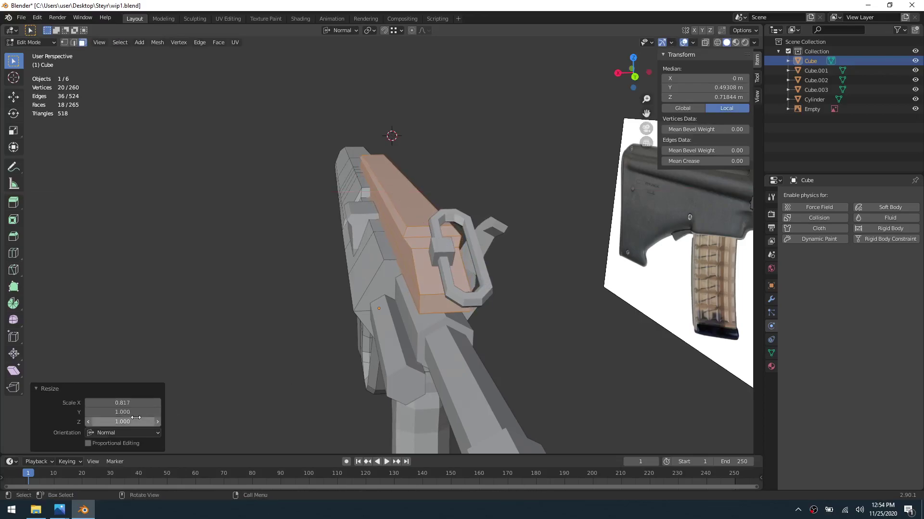
# Step: Reuse the receiver's X scale factor on the side rail piece, scaling the object to 0.817 along X
pyautogui.click(139, 403)
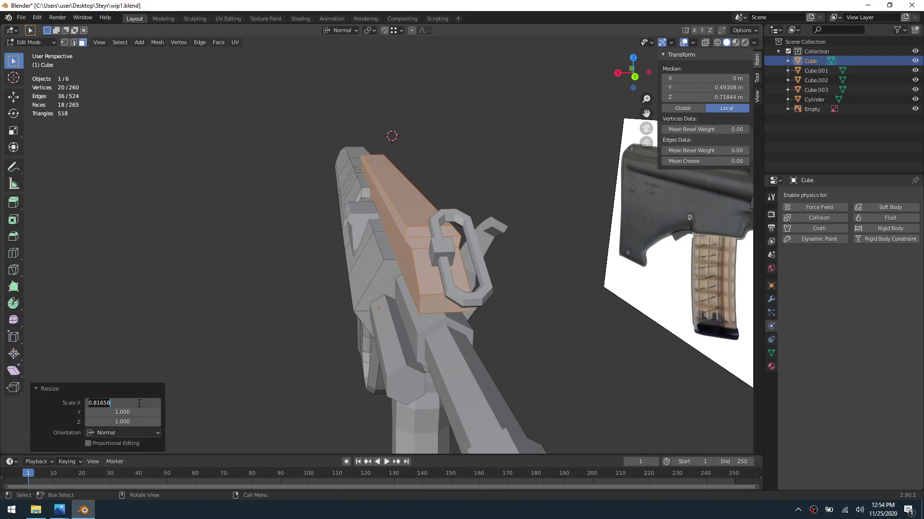
pyautogui.click(271, 300)
pyautogui.click(290, 255)
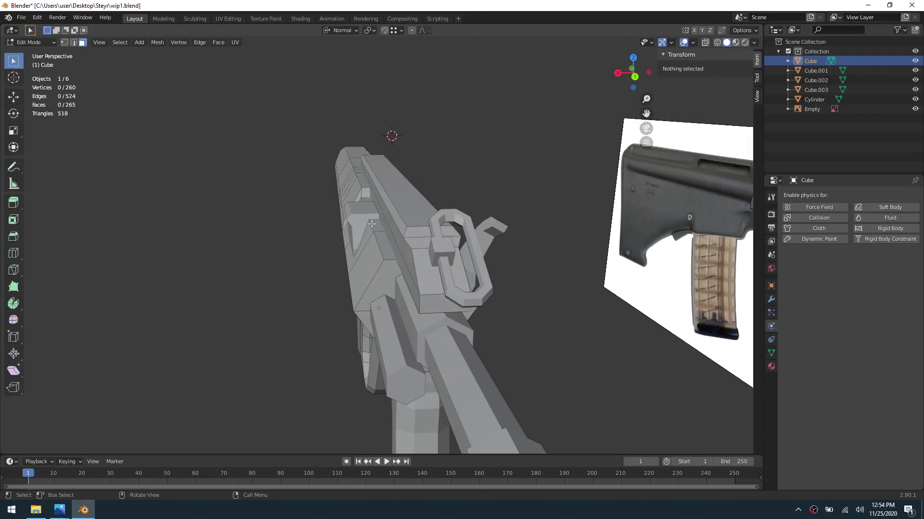
pyautogui.hotkey('ctrl', 'Tab')
pyautogui.click(325, 224)
pyautogui.click(356, 224)
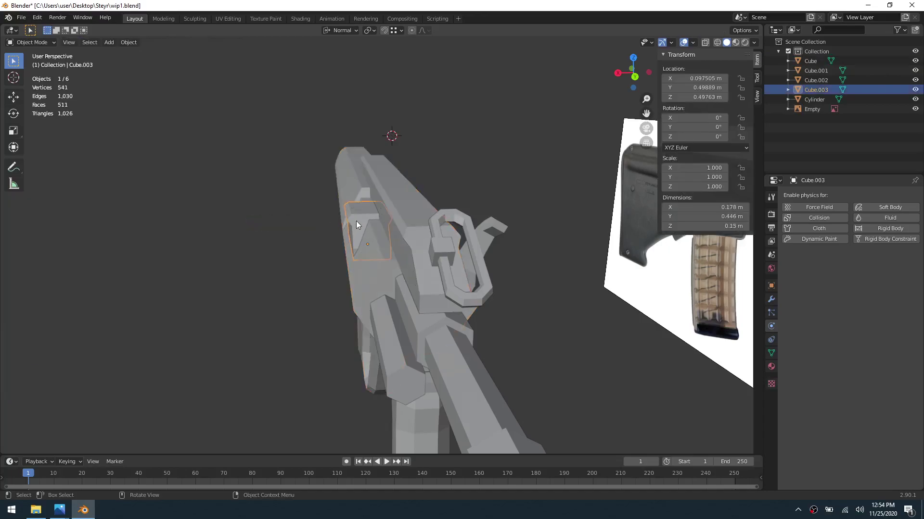
pyautogui.press('s')
pyautogui.press('y')
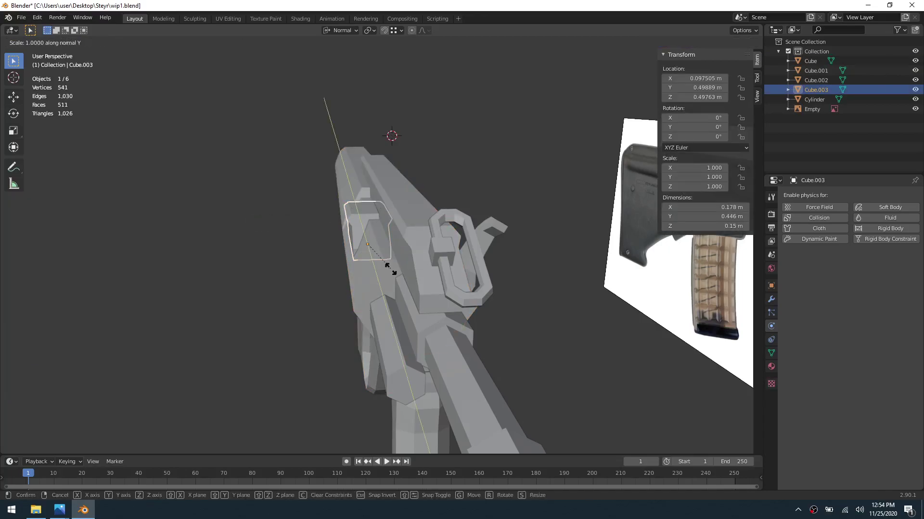
pyautogui.press('x')
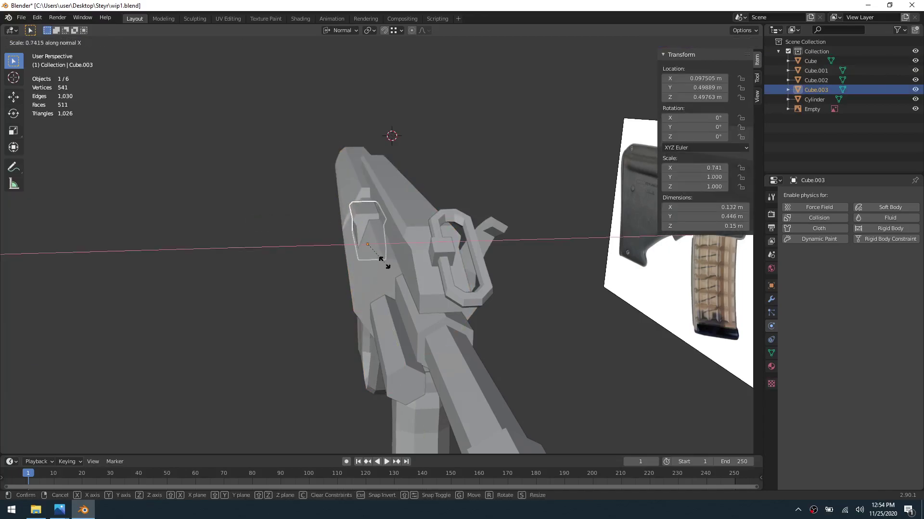
pyautogui.click(388, 268)
pyautogui.moveTo(128, 403); pyautogui.dragTo(114, 403)
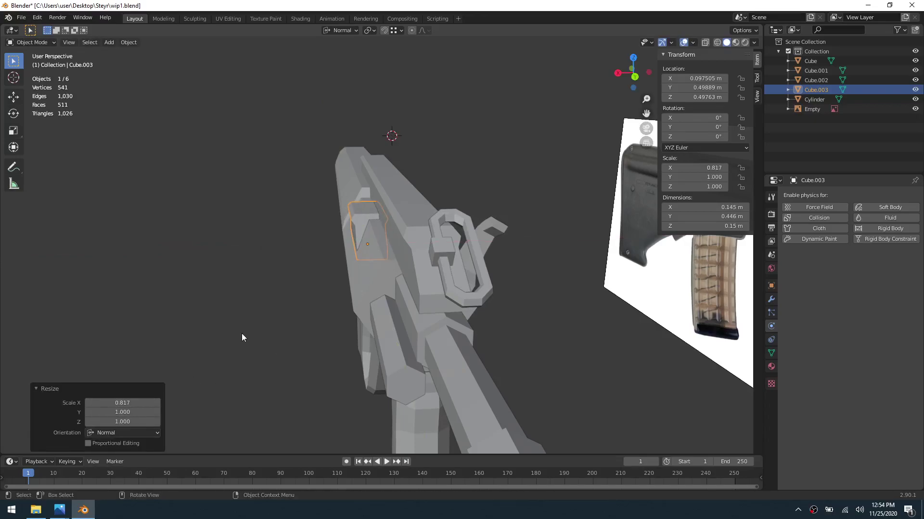
# Step: Rotate the narrowed side rail piece 60° about its Y axis
pyautogui.click(317, 296)
pyautogui.click(355, 219)
pyautogui.press('r')
pyautogui.press('y')
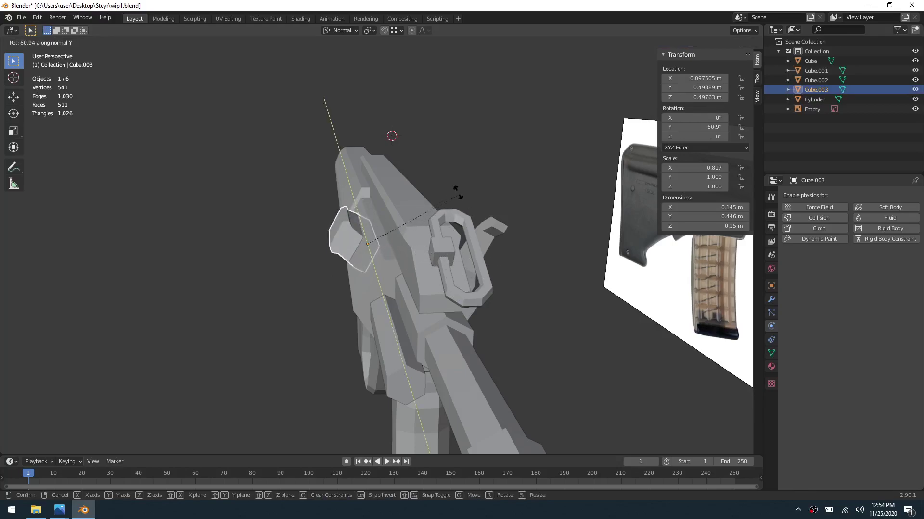
pyautogui.click(457, 196)
# Step: In the see-through right view, move the side rail piece about -0.004 m along its normal Z axis to match the reference rail
pyautogui.moveTo(400, 281); pyautogui.dragTo(423, 317, button='middle')
pyautogui.press('KP_3')
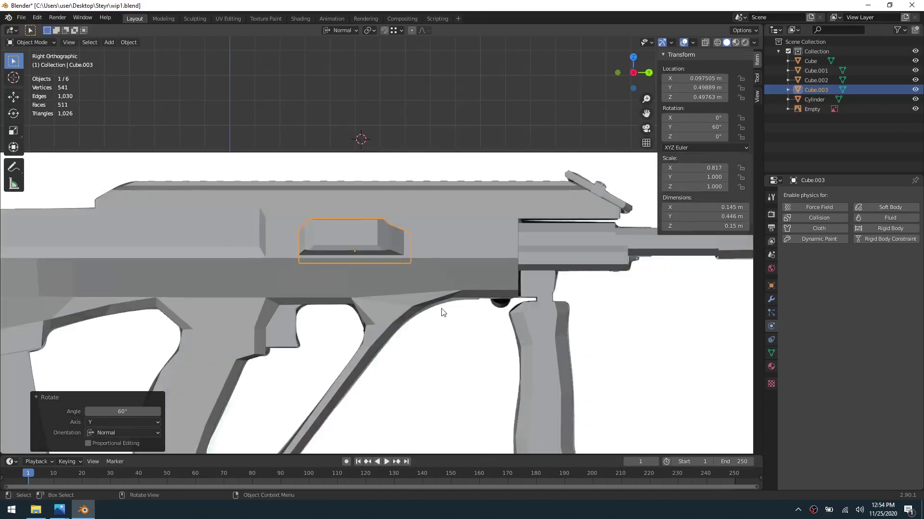
pyautogui.hotkey('alt', 'z')
pyautogui.scroll(3, 426, 299)
pyautogui.click(380, 249)
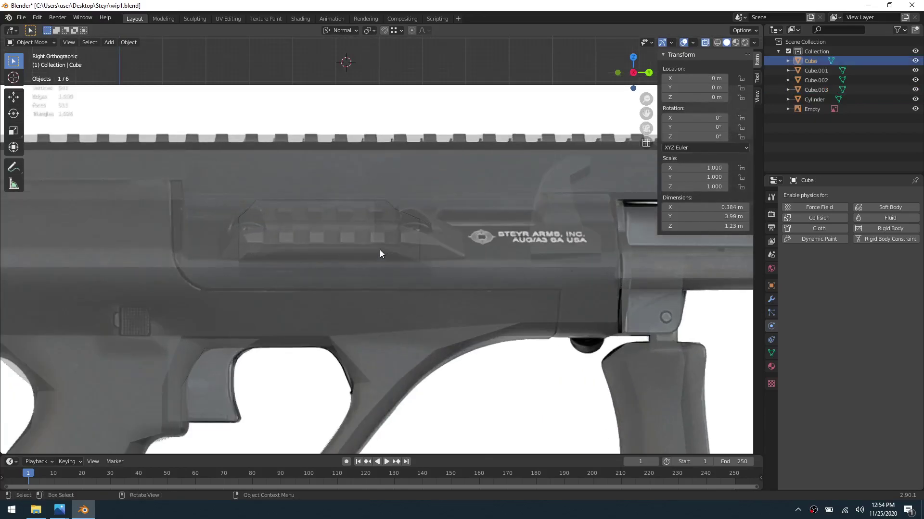
pyautogui.click(371, 226)
pyautogui.press('g')
pyautogui.press('z')
pyautogui.press('z')
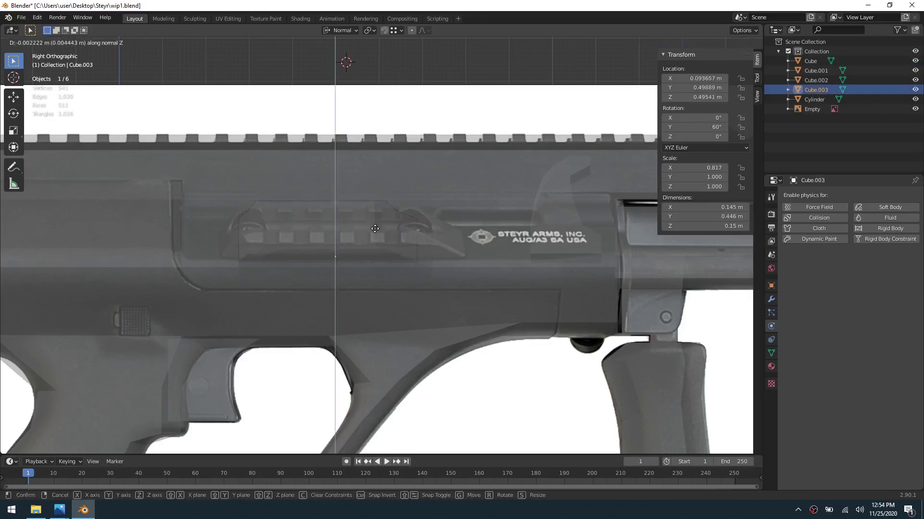
pyautogui.click(375, 227)
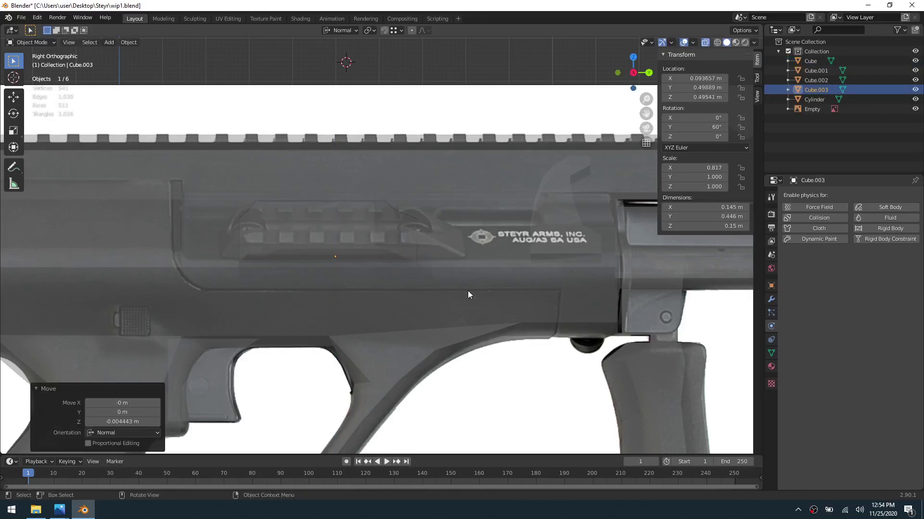
pyautogui.scroll(-3, 447, 283)
pyautogui.moveTo(470, 328); pyautogui.dragTo(616, 313, button='middle')
pyautogui.press('g')
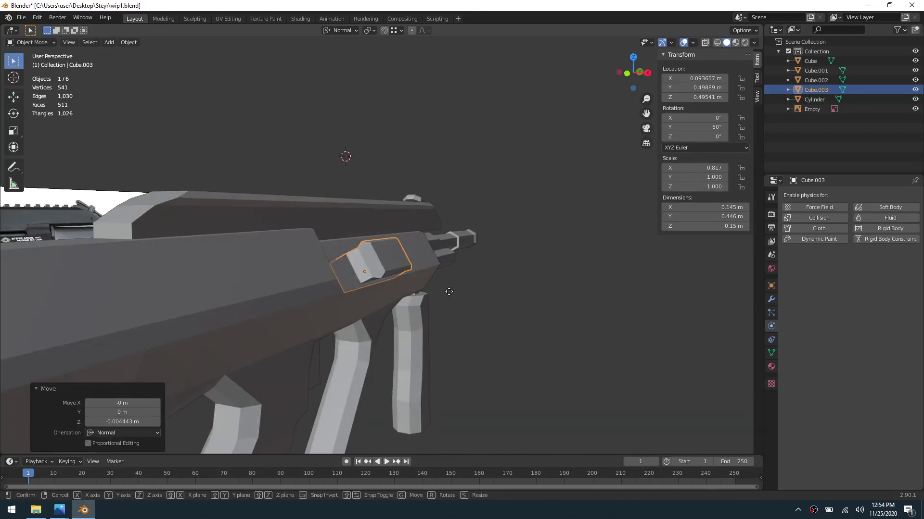
pyautogui.press('z')
pyautogui.press('z')
pyautogui.press('Escape')
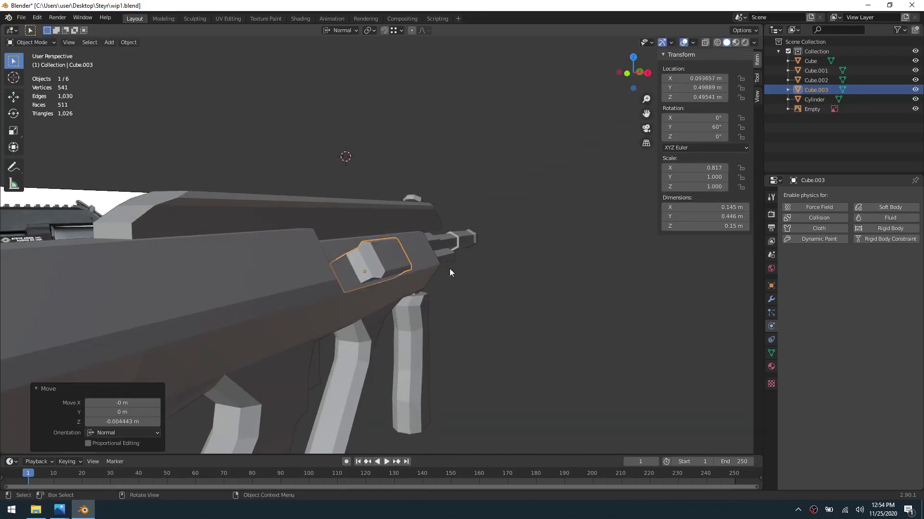
pyautogui.click(340, 31)
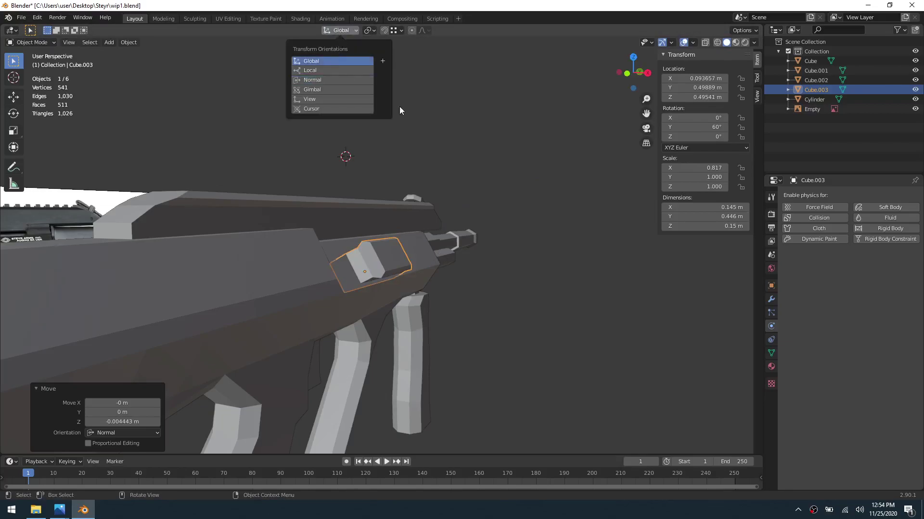
pyautogui.click(332, 61)
pyautogui.press('g')
pyautogui.press('z')
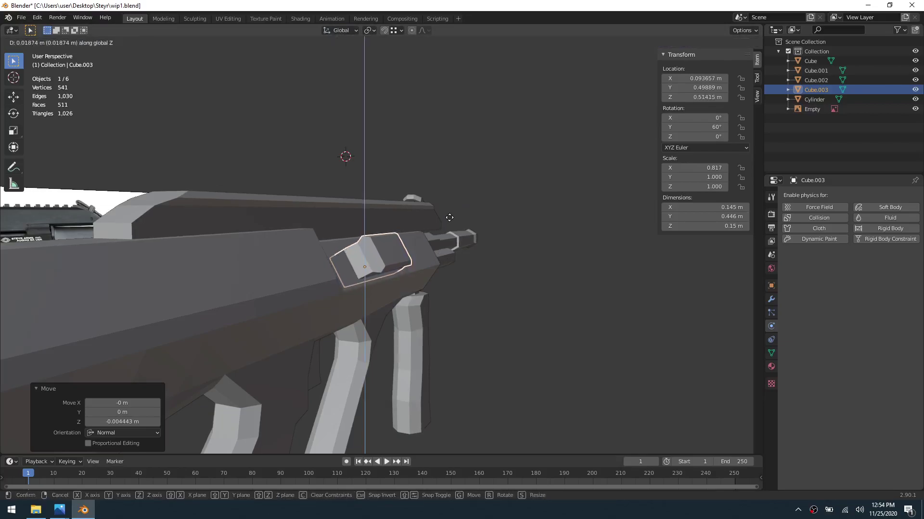
pyautogui.press('Escape')
pyautogui.moveTo(448, 220); pyautogui.dragTo(353, 212, button='middle')
pyautogui.click(339, 34)
pyautogui.click(342, 71)
pyautogui.click(337, 82)
# Step: Sink the side rail piece about 0.012 m deeper into the body along its normal Z axis
pyautogui.moveTo(358, 171); pyautogui.dragTo(307, 206, button='middle')
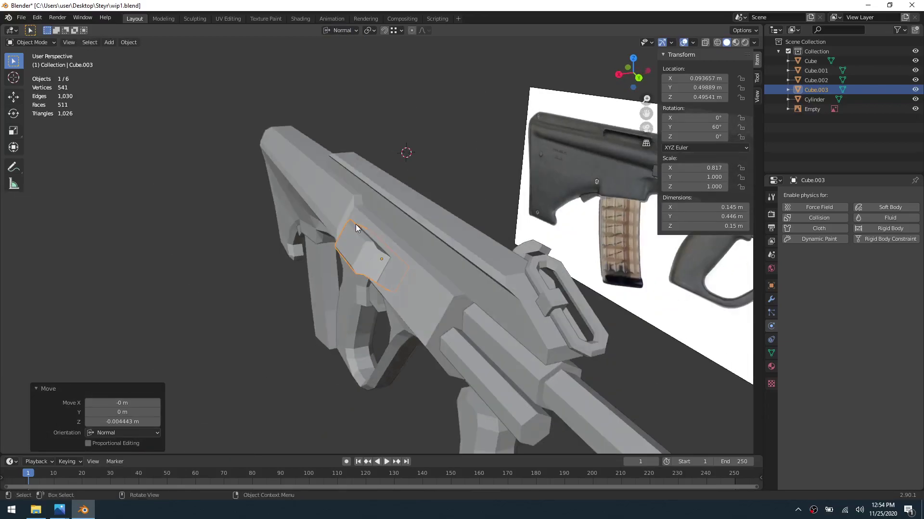
pyautogui.press('g')
pyautogui.press('z')
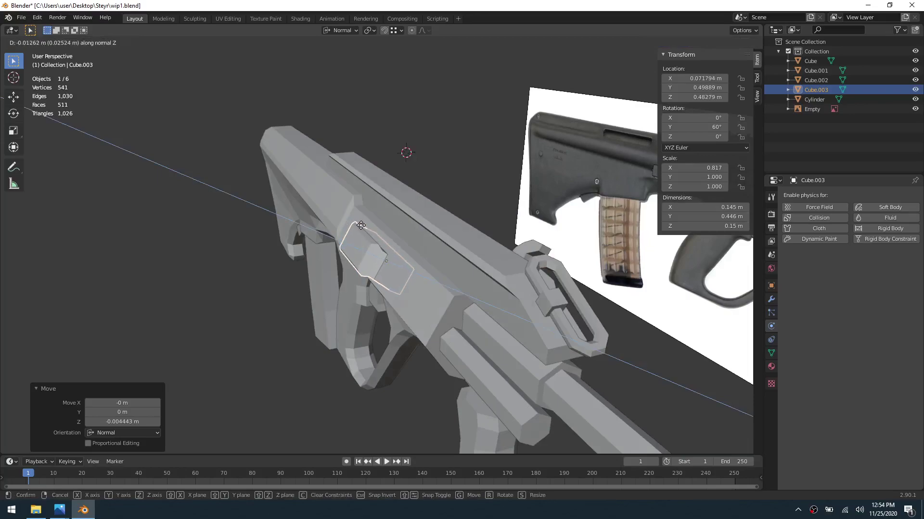
pyautogui.click(361, 232)
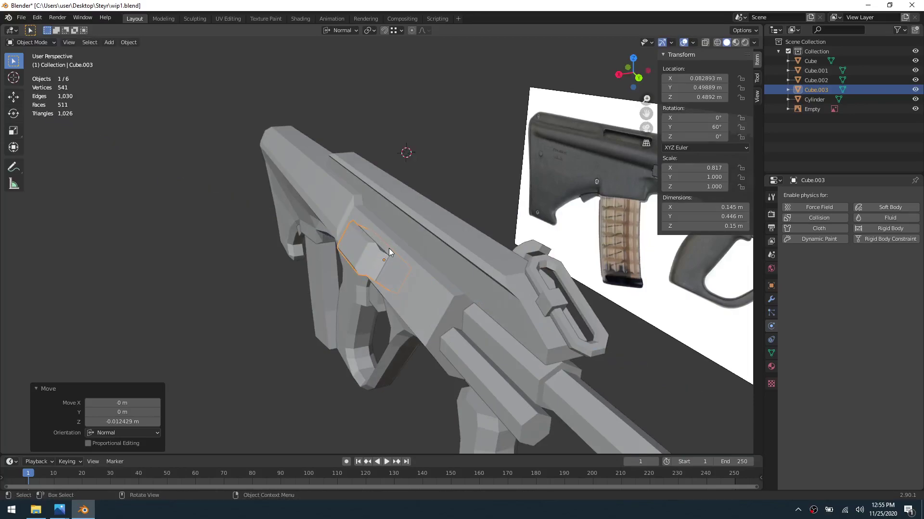
# Step: Edit the side rail piece's mesh in see-through display and delete its hidden base face
pyautogui.hotkey('ctrl', 'Tab')
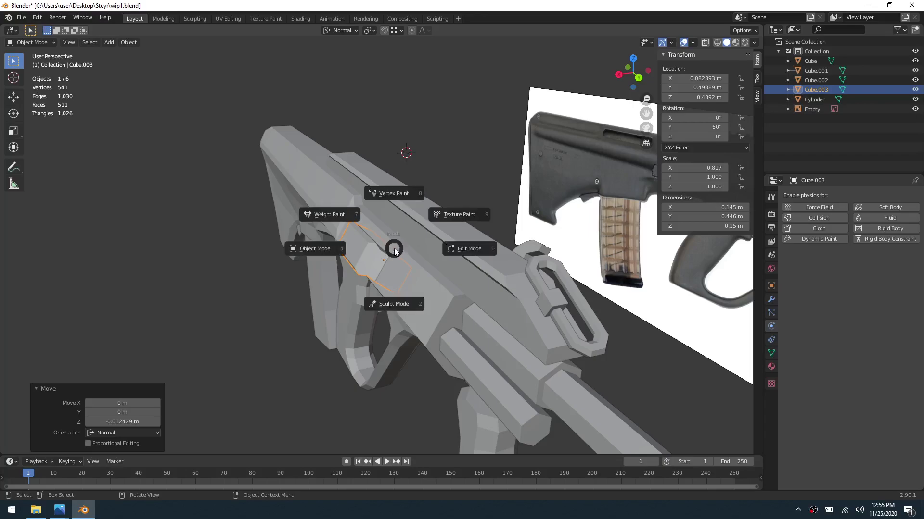
pyautogui.click(425, 247)
pyautogui.moveTo(423, 245)
pyautogui.mouseDown(button='middle')
pyautogui.moveTo(392, 293)
pyautogui.moveTo(402, 273)
pyautogui.moveTo(437, 268)
pyautogui.moveTo(398, 261)
pyautogui.moveTo(426, 252)
pyautogui.mouseUp(button='middle')
pyautogui.hotkey('alt', 'z')
pyautogui.press('3')
pyautogui.press('x')
pyautogui.click(384, 252)
# Step: Try to flatten the rail piece's open base edge loop by scaling it to 0 along the normal Z axis
pyautogui.keyDown('alt'); pyautogui.click(388, 257); pyautogui.keyUp('alt')
pyautogui.press('s')
pyautogui.press('z')
pyautogui.press('z')
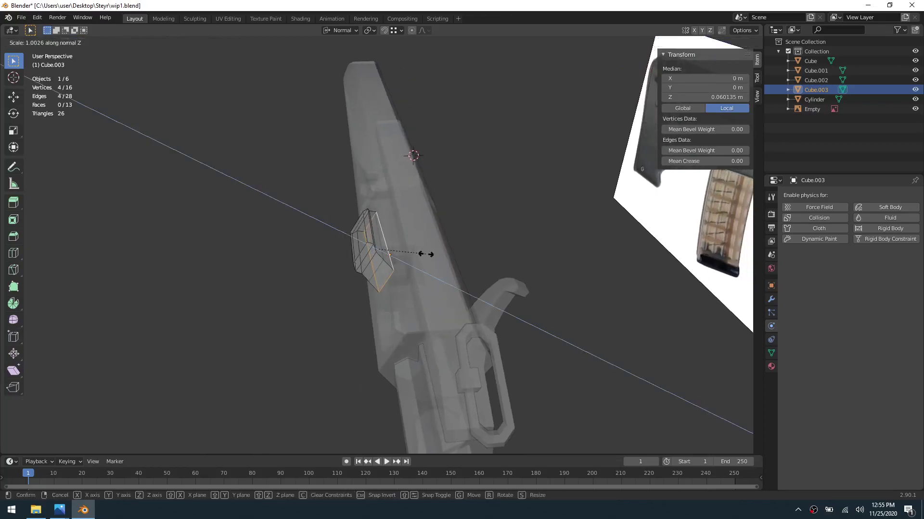
pyautogui.write('0')
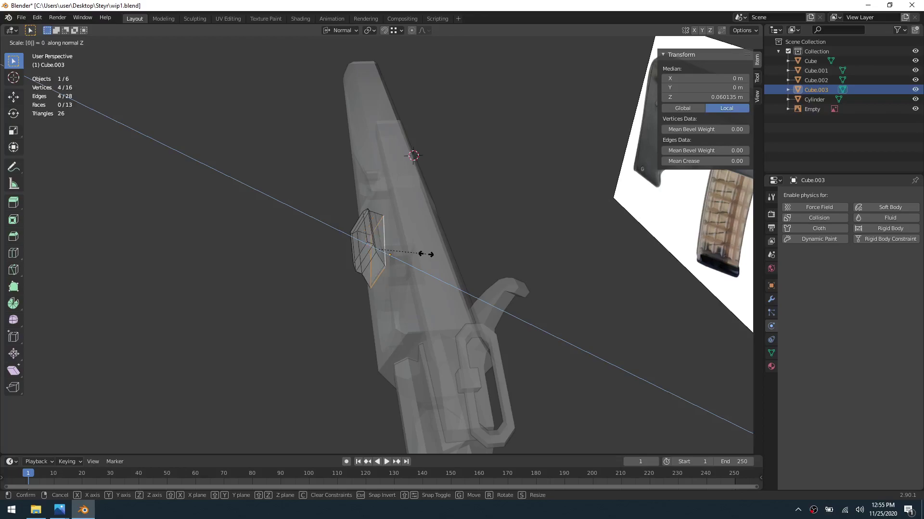
pyautogui.press('Return')
# Step: Try to scale the rail piece's open base edge loop to 0 along the global Z axis
pyautogui.moveTo(386, 292); pyautogui.dragTo(315, 325, button='middle')
pyautogui.press('s')
pyautogui.press('z')
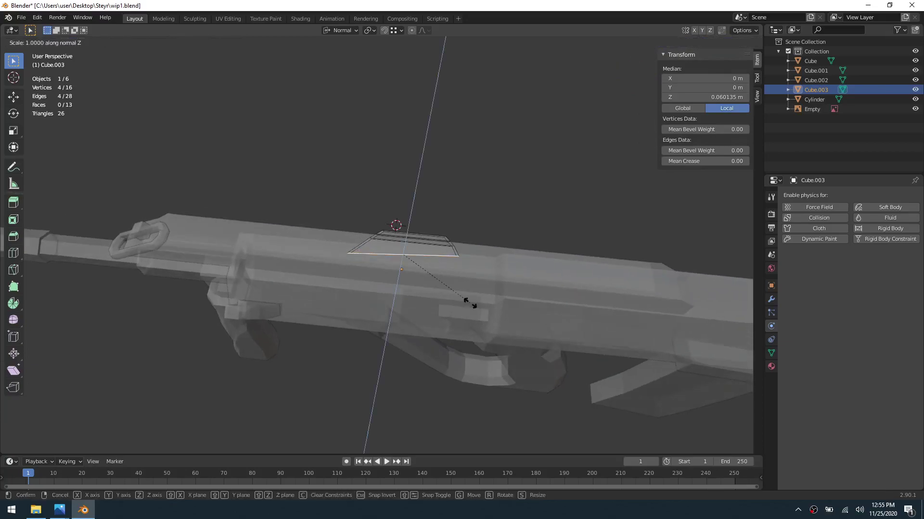
pyautogui.press('0')
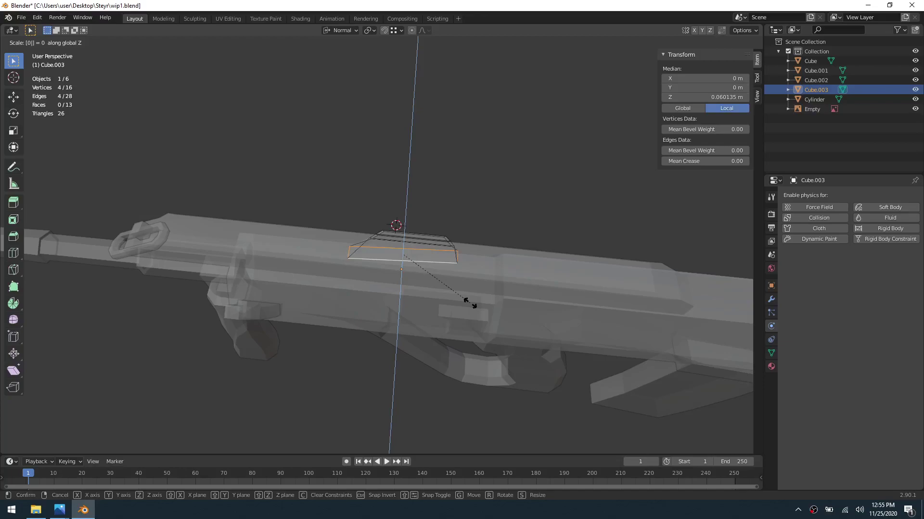
pyautogui.press('Return')
pyautogui.moveTo(469, 303); pyautogui.dragTo(392, 259, button='middle')
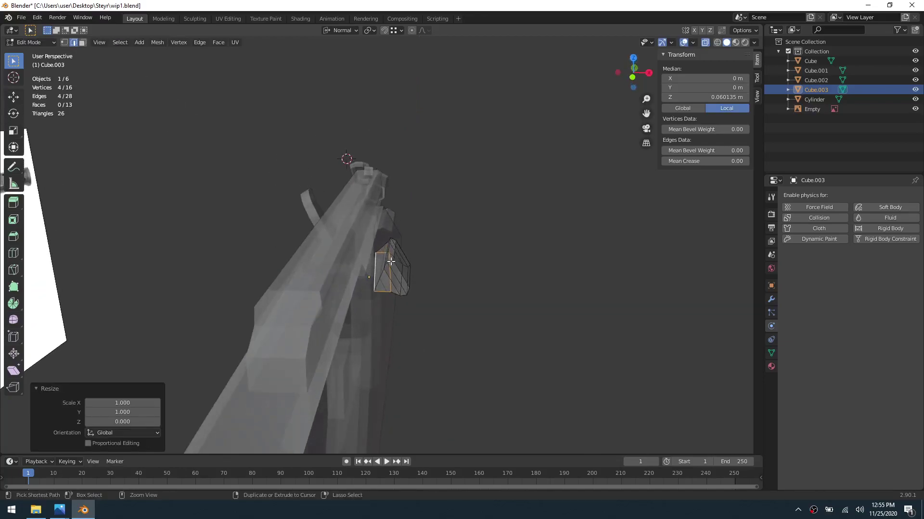
pyautogui.moveTo(441, 277); pyautogui.dragTo(404, 297, button='middle')
pyautogui.click(429, 286)
pyautogui.click(399, 298)
pyautogui.click(399, 304)
pyautogui.moveTo(420, 303); pyautogui.dragTo(375, 284, button='middle')
pyautogui.moveTo(434, 286); pyautogui.dragTo(426, 309, button='middle')
# Step: In see-through display, edge-slide the protruding base corner vertices at the side rail piece's muzzle end inward by about 0.45
pyautogui.hotkey('ctrl', 'Tab')
pyautogui.click(418, 307)
pyautogui.hotkey('ctrl', 'Tab')
pyautogui.click(410, 284)
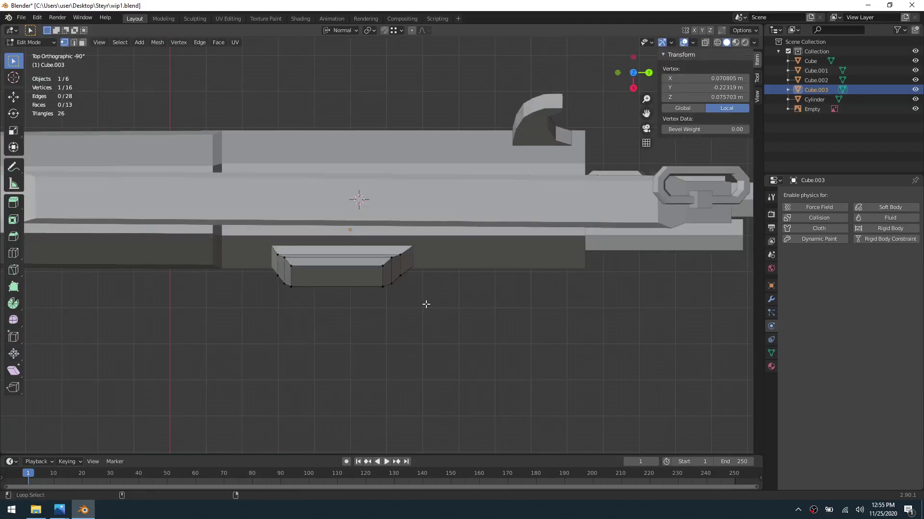
pyautogui.hotkey('alt', 'z')
pyautogui.click(430, 233)
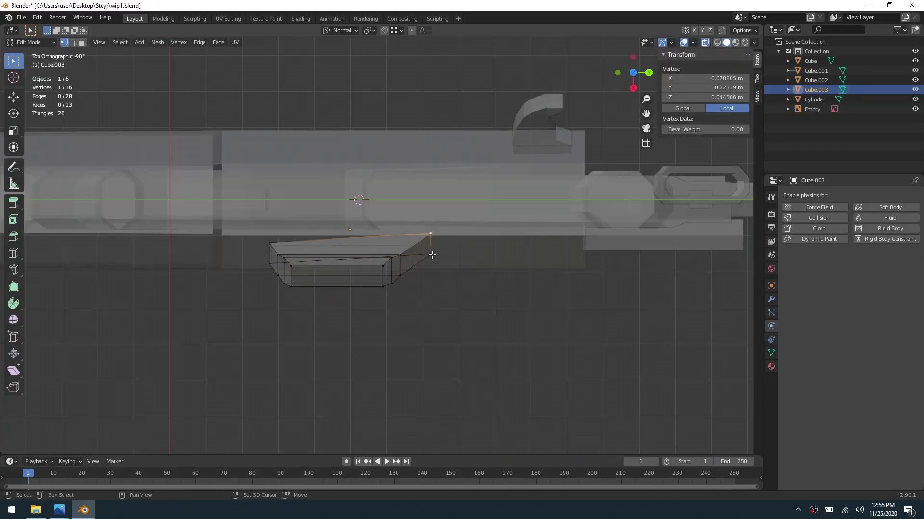
pyautogui.keyDown('shift'); pyautogui.click(430, 253); pyautogui.keyUp('shift')
pyautogui.press('g')
pyautogui.press('g')
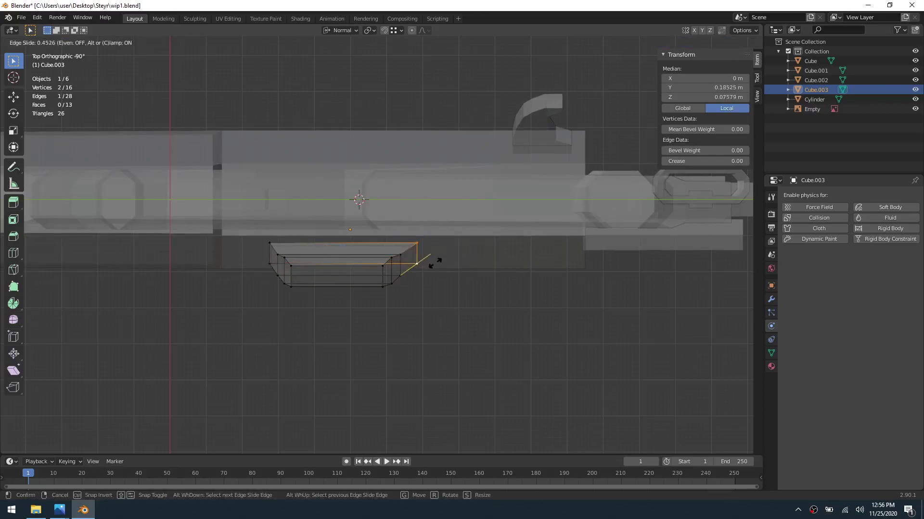
pyautogui.click(435, 263)
# Step: Switch the transform orientation to Global and move the side rail piece's rear middle edge slightly toward the muzzle along Y
pyautogui.moveTo(272, 262); pyautogui.dragTo(337, 173, button='middle')
pyautogui.click(353, 239)
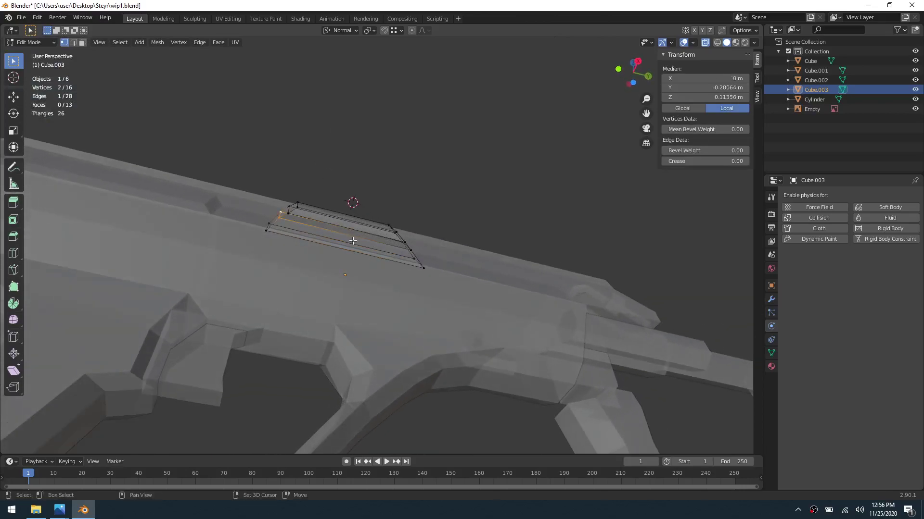
pyautogui.moveTo(308, 245)
pyautogui.mouseDown(button='middle')
pyautogui.moveTo(345, 271)
pyautogui.moveTo(308, 247)
pyautogui.mouseUp(button='middle')
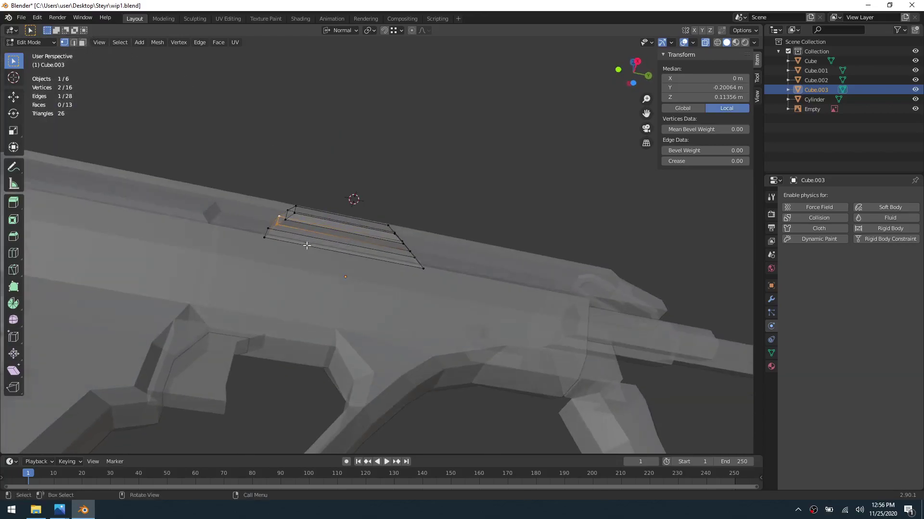
pyautogui.press('g')
pyautogui.press('y')
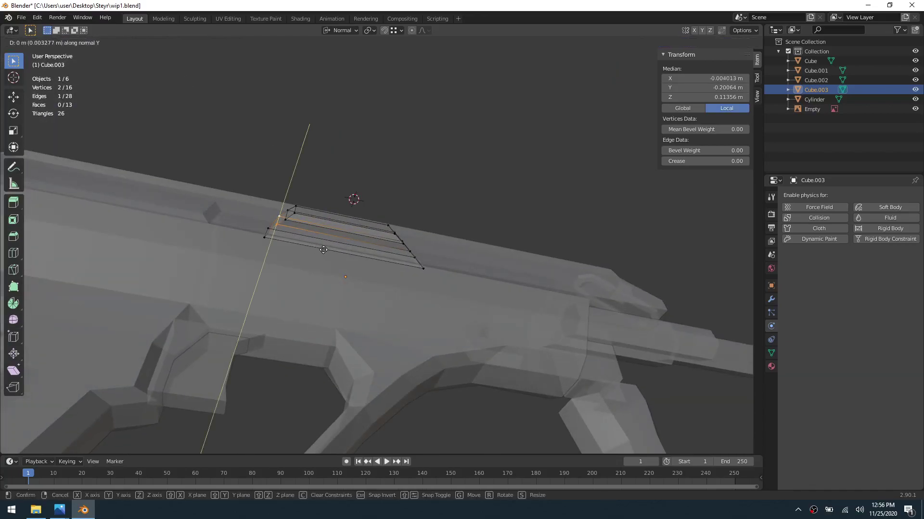
pyautogui.press('x')
pyautogui.click(351, 255)
pyautogui.moveTo(345, 254); pyautogui.dragTo(355, 237, button='middle')
pyautogui.click(340, 30)
pyautogui.click(333, 62)
pyautogui.press('g')
pyautogui.press('y')
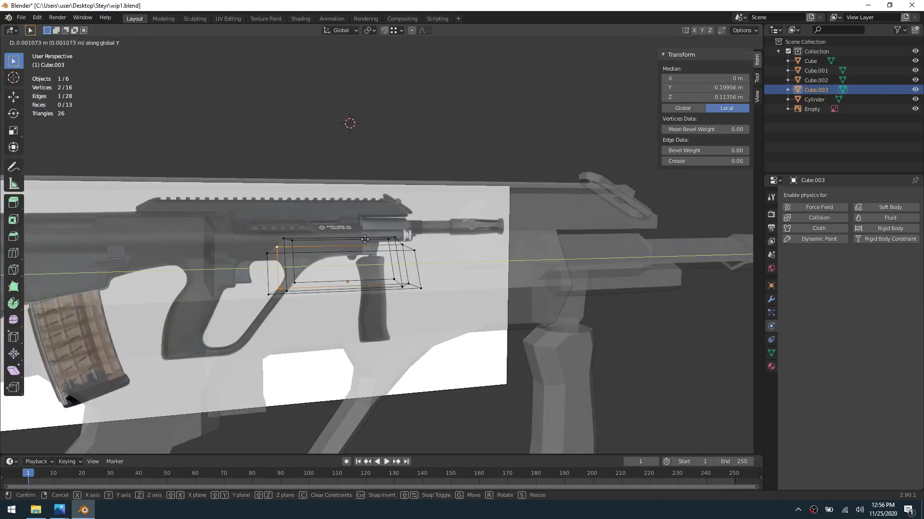
pyautogui.click(388, 242)
# Step: Move the side rail piece's front middle edge slightly rearward along global Y and return to Object Mode with nothing selected
pyautogui.moveTo(388, 242)
pyautogui.mouseDown(button='middle')
pyautogui.moveTo(396, 216)
pyautogui.moveTo(403, 239)
pyautogui.mouseUp(button='middle')
pyautogui.click(403, 239)
pyautogui.press('g')
pyautogui.press('y')
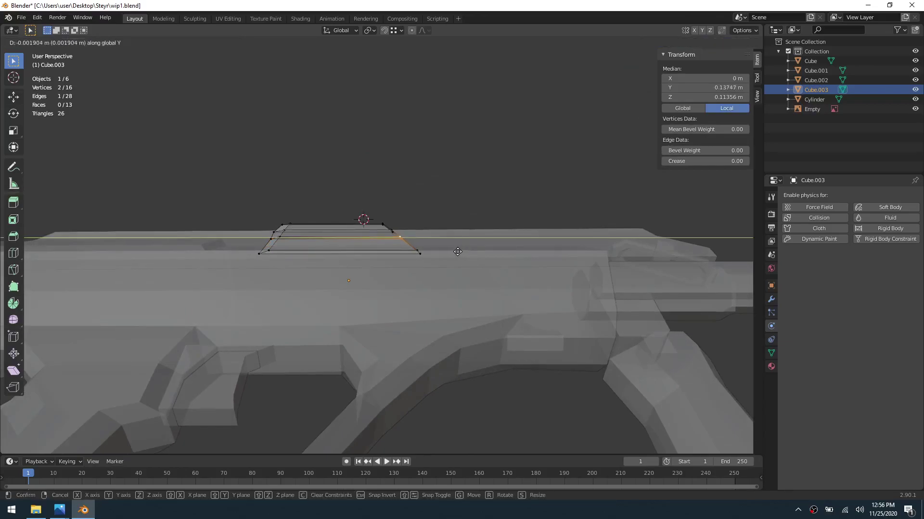
pyautogui.click(445, 251)
pyautogui.hotkey('ctrl', 'Tab')
pyautogui.click(412, 256)
pyautogui.click(453, 160)
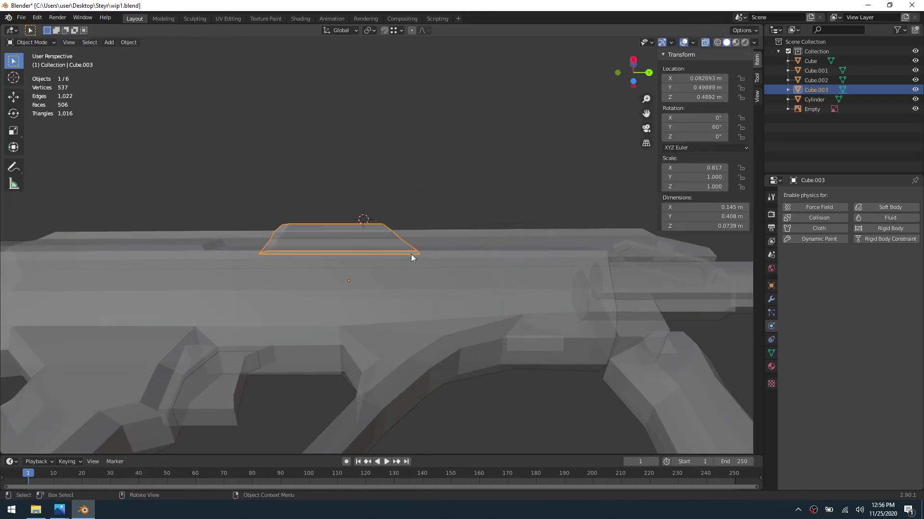
# Step: Close the transform sidebar and hide the Empty reference image so only the rifle remains in view
pyautogui.scroll(-4, 454, 166)
pyautogui.moveTo(454, 172); pyautogui.dragTo(394, 255, button='middle')
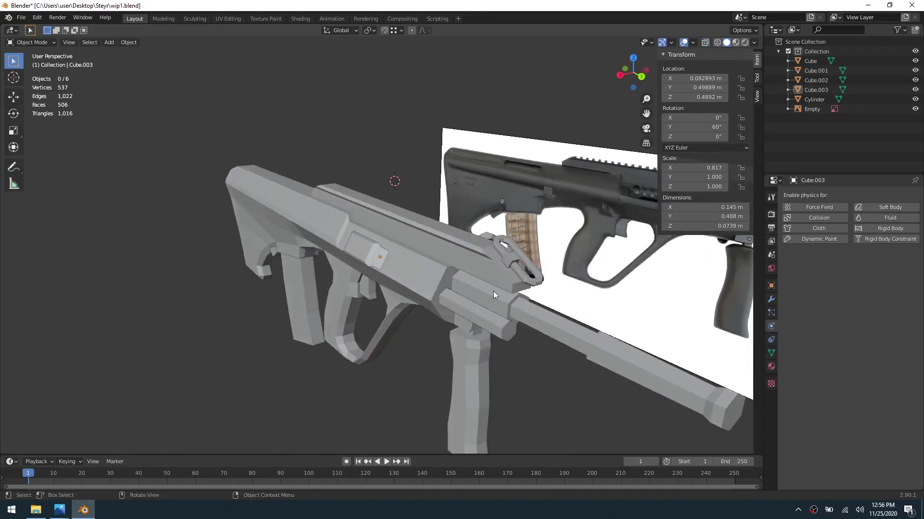
pyautogui.scroll(-2, 494, 294)
pyautogui.press('n')
pyautogui.scroll(-3, 573, 209)
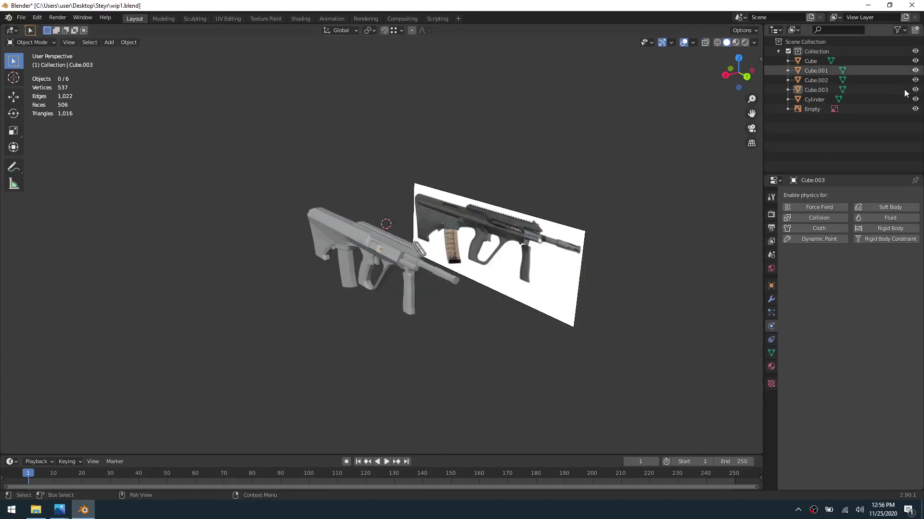
pyautogui.moveTo(637, 196); pyautogui.dragTo(487, 219, button='middle')
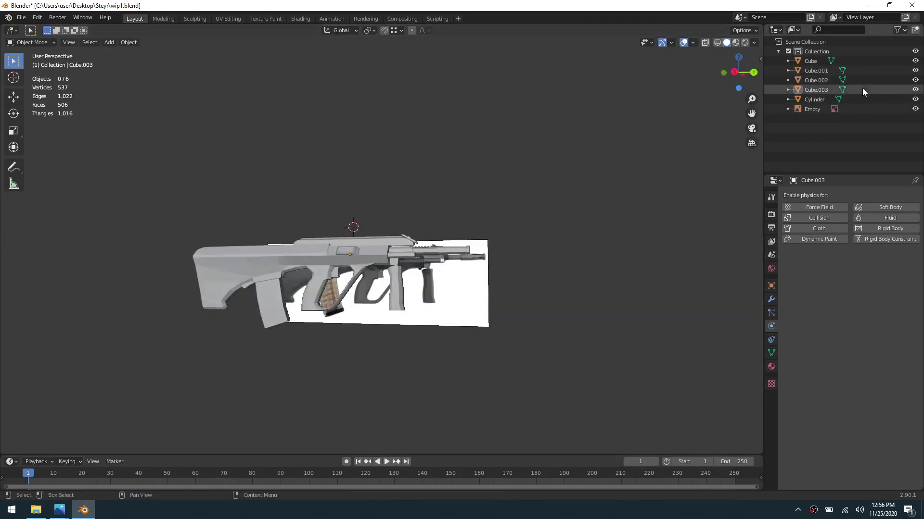
pyautogui.click(915, 108)
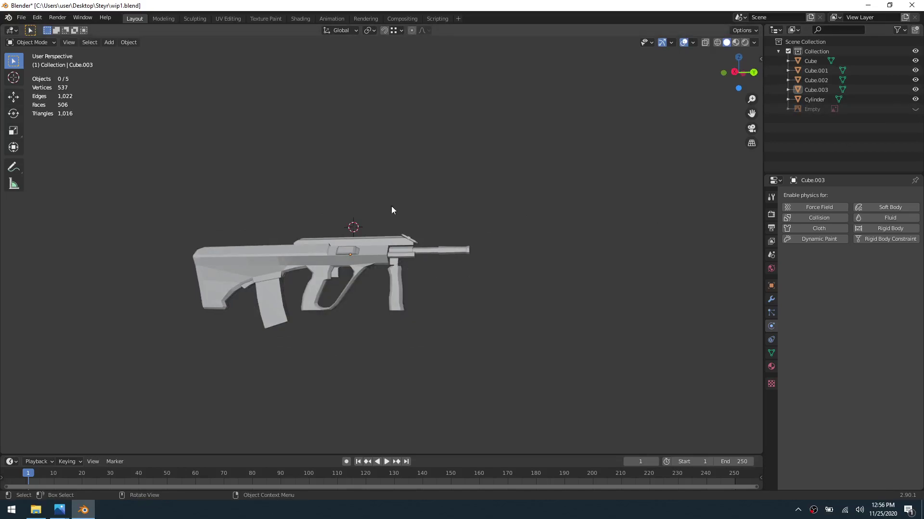
# Step: Place the 3D cursor well above the rifle's stock and join all five rifle parts into one object
pyautogui.click(13, 77)
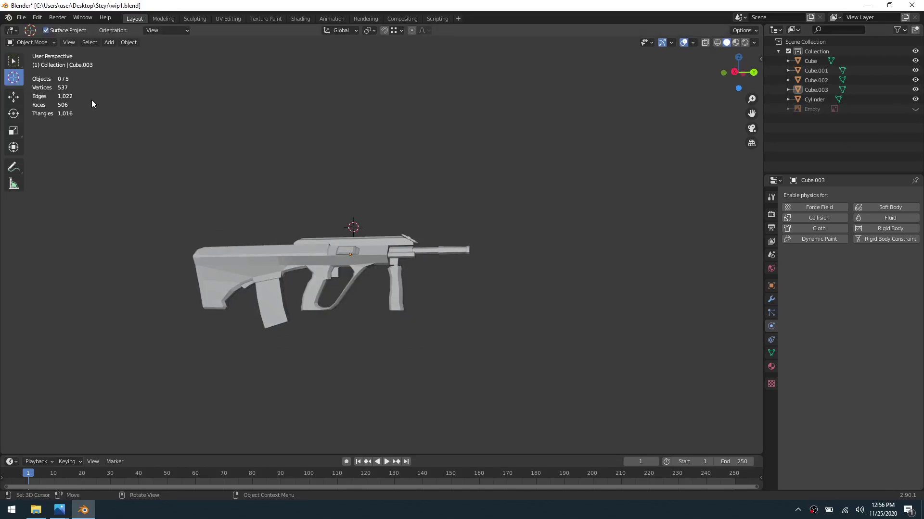
pyautogui.press('w')
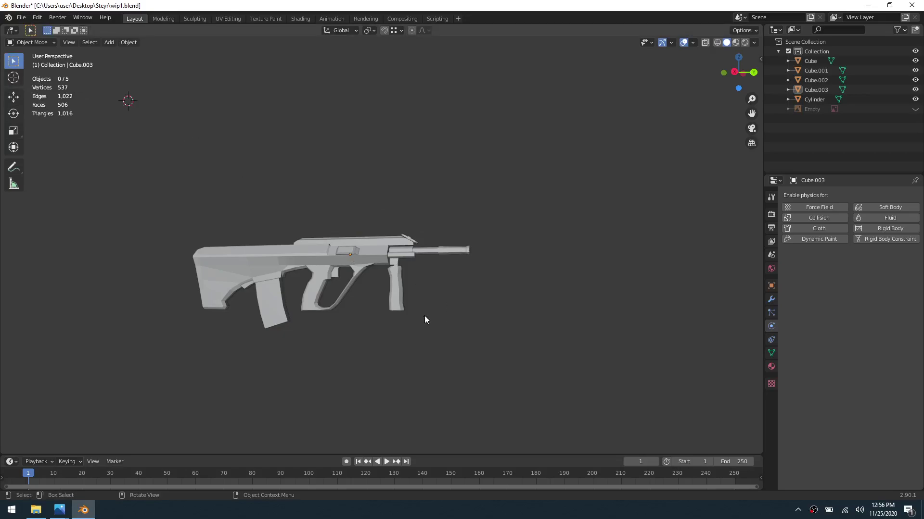
pyautogui.moveTo(553, 355); pyautogui.dragTo(122, 215)
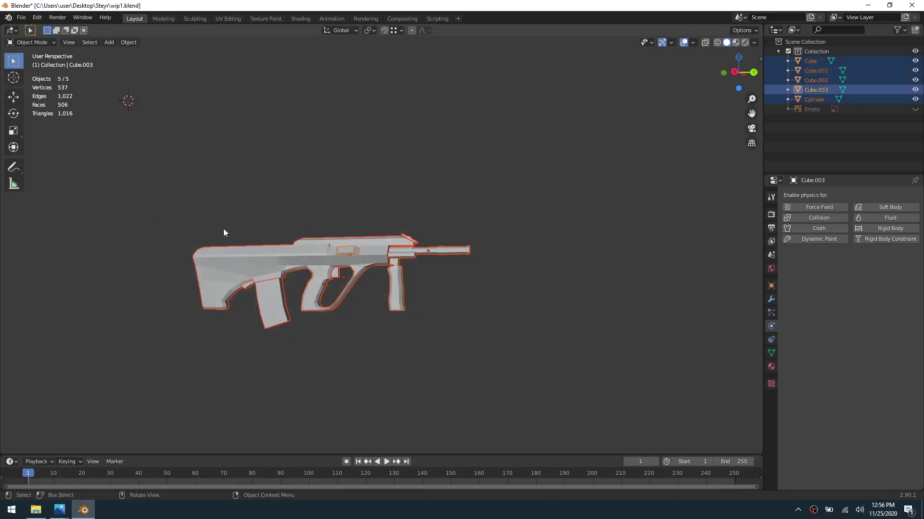
pyautogui.hotkey('ctrl', 'j')
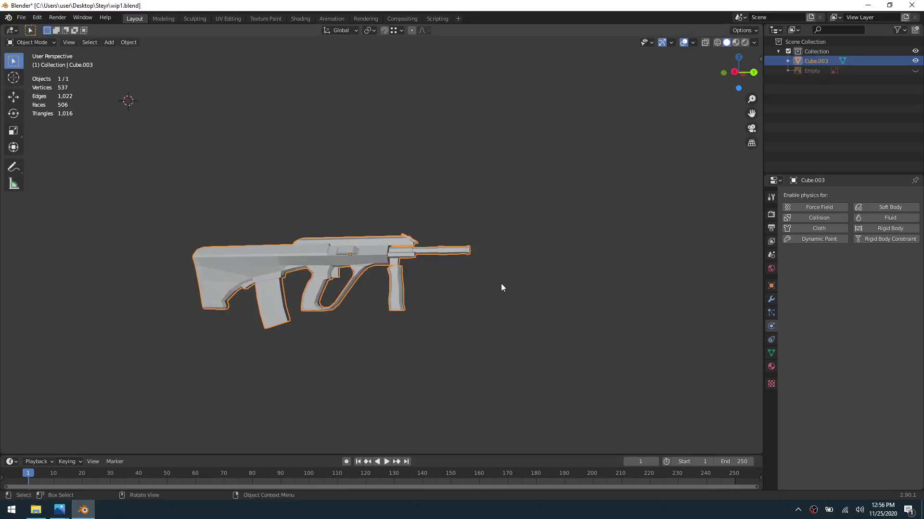
# Step: Rename the joined rifle object to Aug and clear the selection
pyautogui.moveTo(527, 359); pyautogui.dragTo(156, 220)
pyautogui.doubleClick(809, 60)
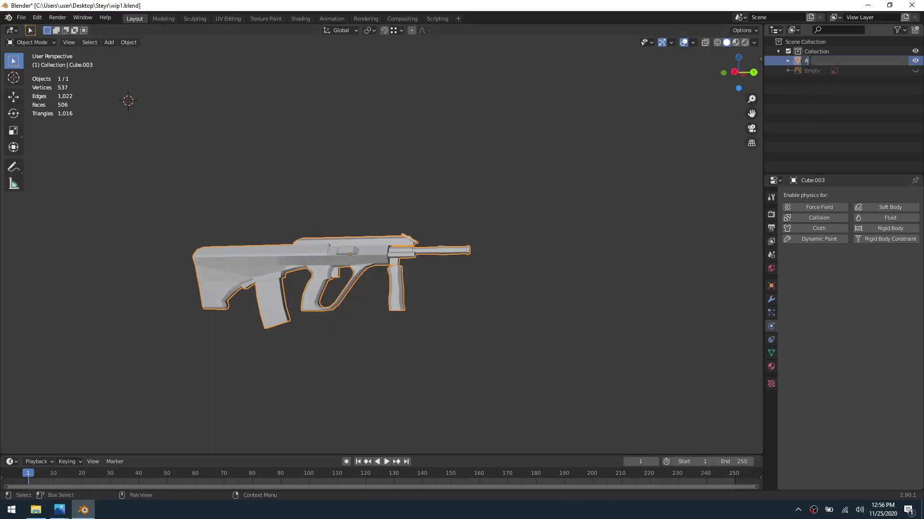
pyautogui.write('Aug')
pyautogui.press('Return')
pyautogui.hotkey('alt', 'a')
# Step: Examine the joined rifle's mesh in Edit Mode and return to Object Mode
pyautogui.click(392, 271)
pyautogui.hotkey('ctrl', 'Tab')
pyautogui.click(461, 270)
pyautogui.scroll(3, 457, 288)
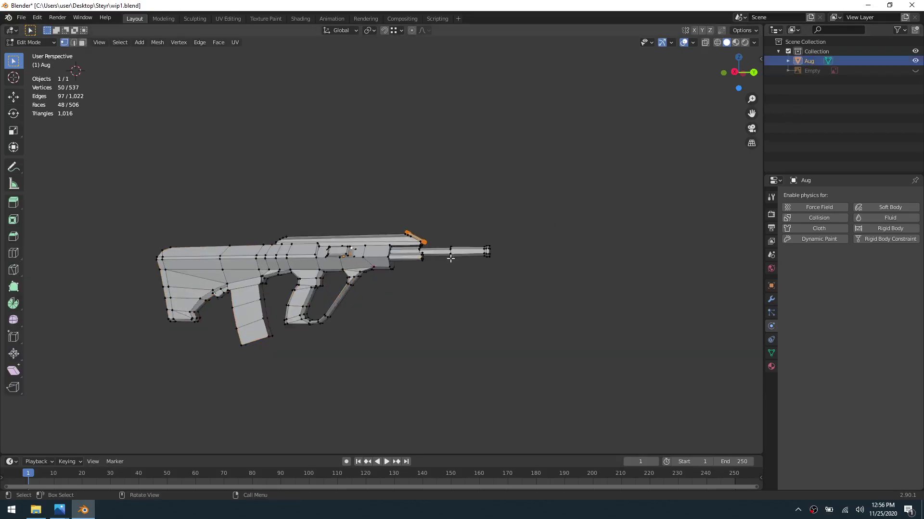
pyautogui.moveTo(466, 247); pyautogui.dragTo(735, 106, button='middle')
pyautogui.hotkey('ctrl', 'Tab')
pyautogui.click(621, 117)
# Step: Rename the hidden reference image object to Refrence
pyautogui.doubleClick(812, 70)
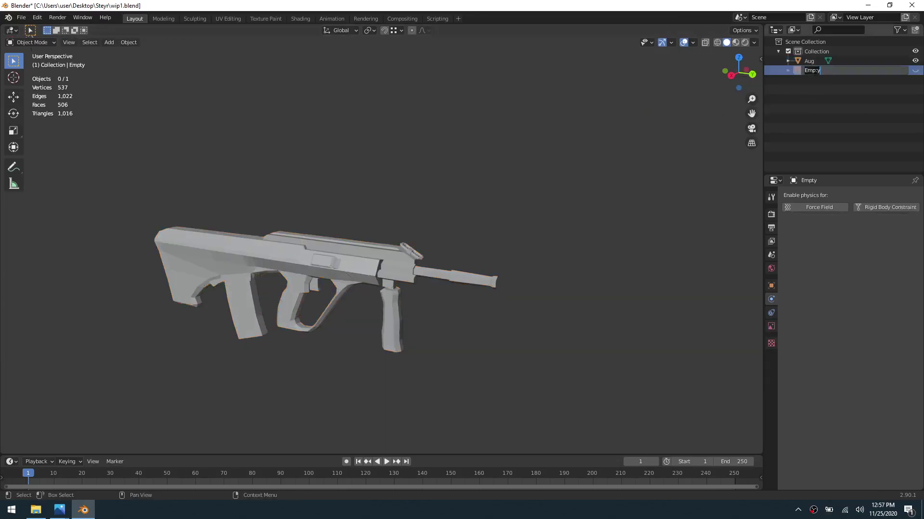
pyautogui.write('Refrence')
pyautogui.press('Return')
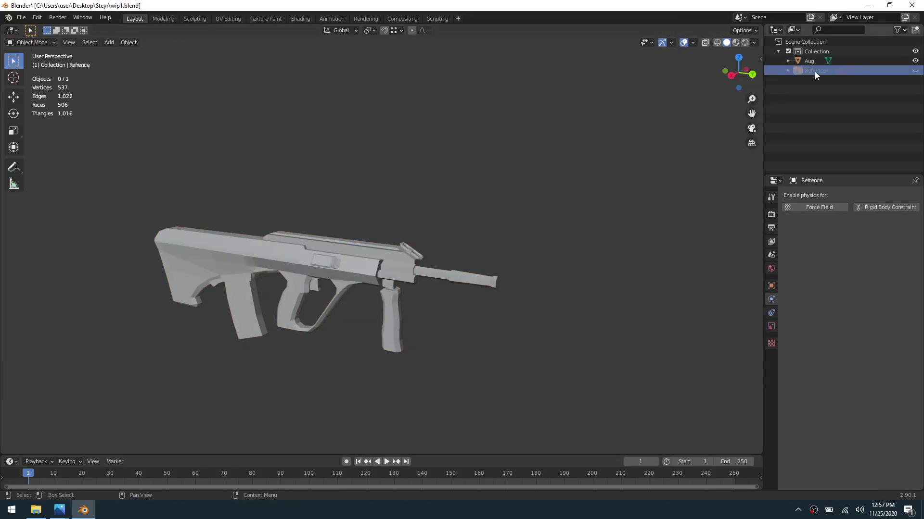
# Step: Inspect the Aug mesh in Edit Mode, examining the side rail area and both sides of the rifle
pyautogui.click(376, 264)
pyautogui.hotkey('ctrl', 'Tab')
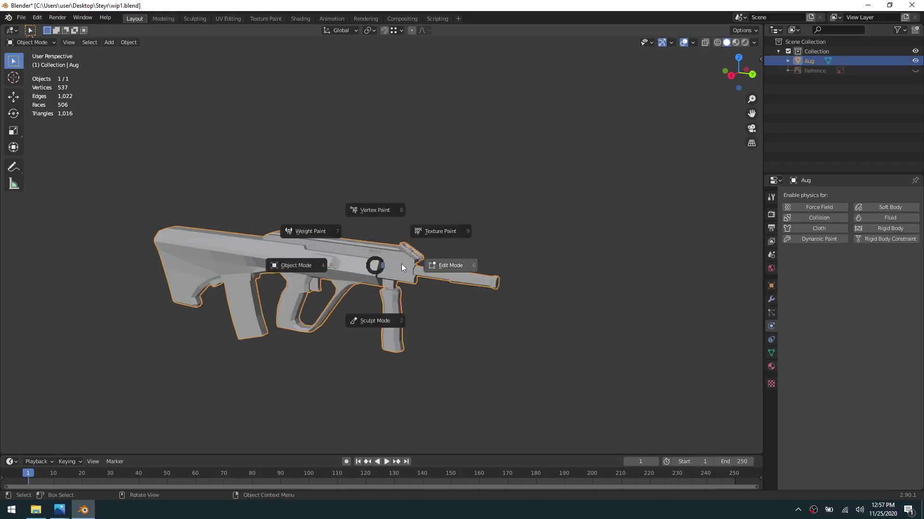
pyautogui.click(404, 265)
pyautogui.scroll(2, 403, 313)
pyautogui.moveTo(399, 309); pyautogui.dragTo(452, 295, button='middle')
pyautogui.keyDown('shift'); pyautogui.moveTo(410, 319); pyautogui.dragTo(453, 165, button='middle'); pyautogui.keyUp('shift')
pyautogui.scroll(3, 457, 240)
pyautogui.click(453, 165)
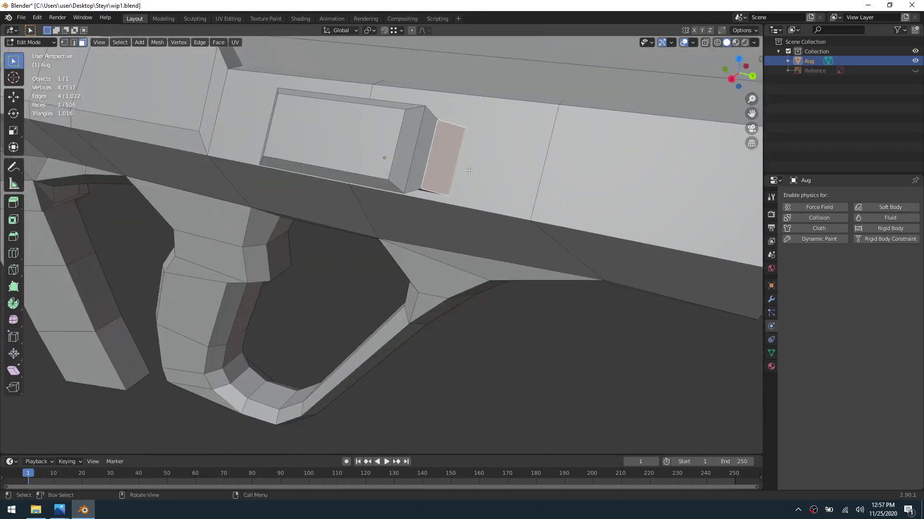
pyautogui.scroll(-5, 428, 238)
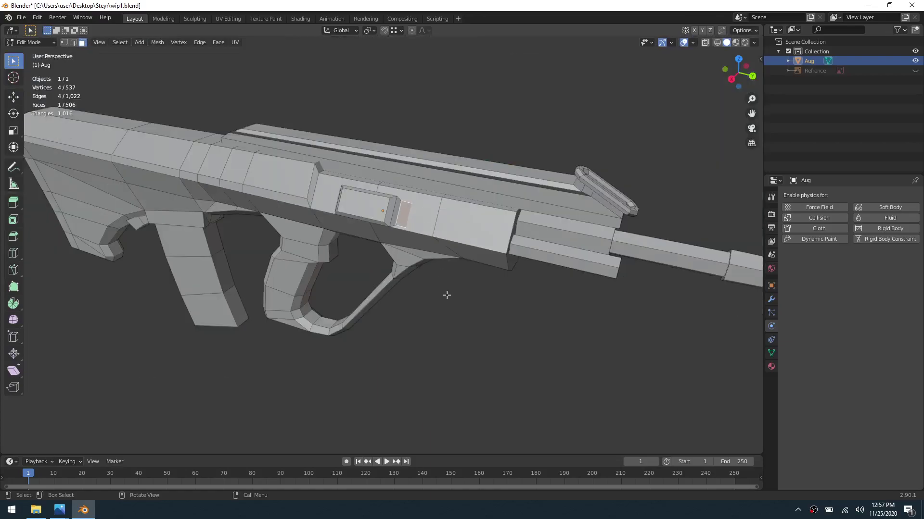
pyautogui.scroll(-3, 531, 315)
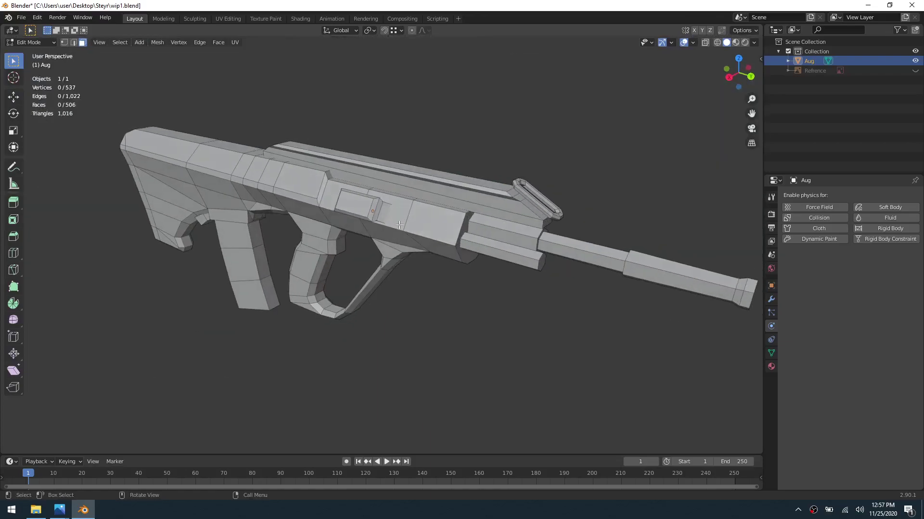
pyautogui.moveTo(398, 220); pyautogui.dragTo(402, 288, button='middle')
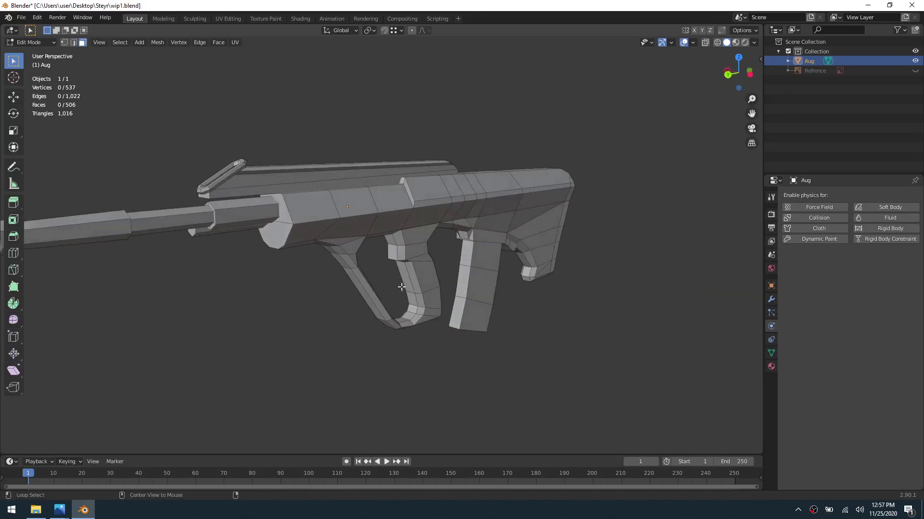
# Step: Reveal all hidden geometry of the Aug mesh and save the file
pyautogui.hotkey('alt', 'h')
pyautogui.click(484, 355)
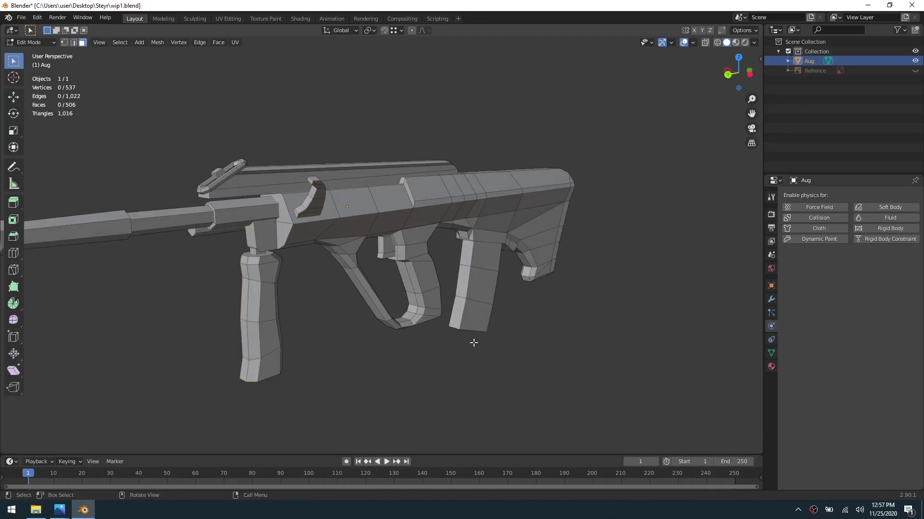
pyautogui.press('a')
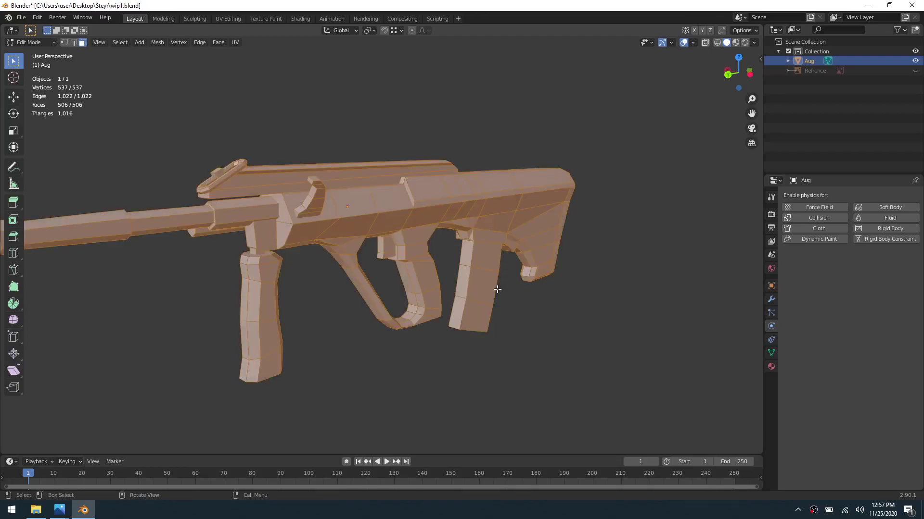
pyautogui.hotkey('alt', 'h')
pyautogui.press('Tab')
pyautogui.click(457, 296)
pyautogui.hotkey('ctrl', 's')
pyautogui.press('Tab')
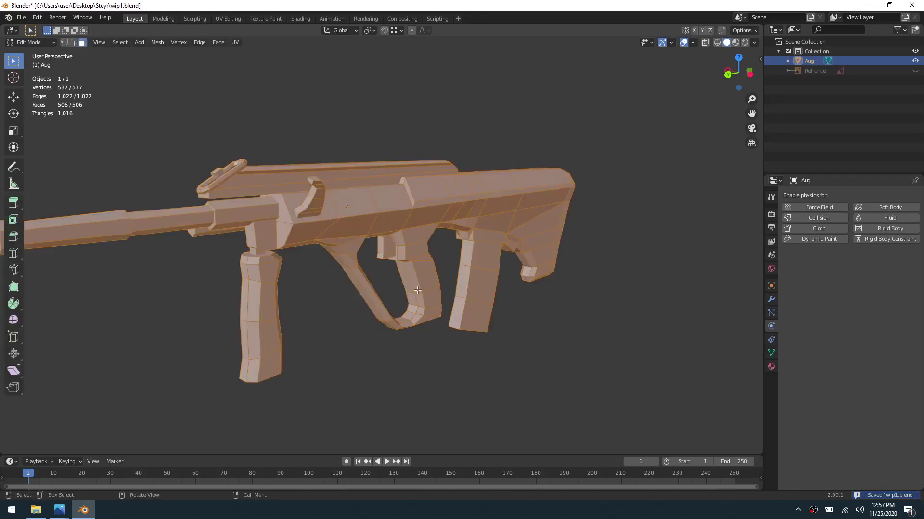
# Step: Examine the complete rifle mesh in vertex and face selection modes, including the barrel, grips and body
pyautogui.click(306, 324)
pyautogui.scroll(4, 327, 267)
pyautogui.keyDown('shift'); pyautogui.moveTo(336, 187); pyautogui.dragTo(464, 284, button='middle'); pyautogui.keyUp('shift')
pyautogui.scroll(-3, 464, 283)
pyautogui.press('1')
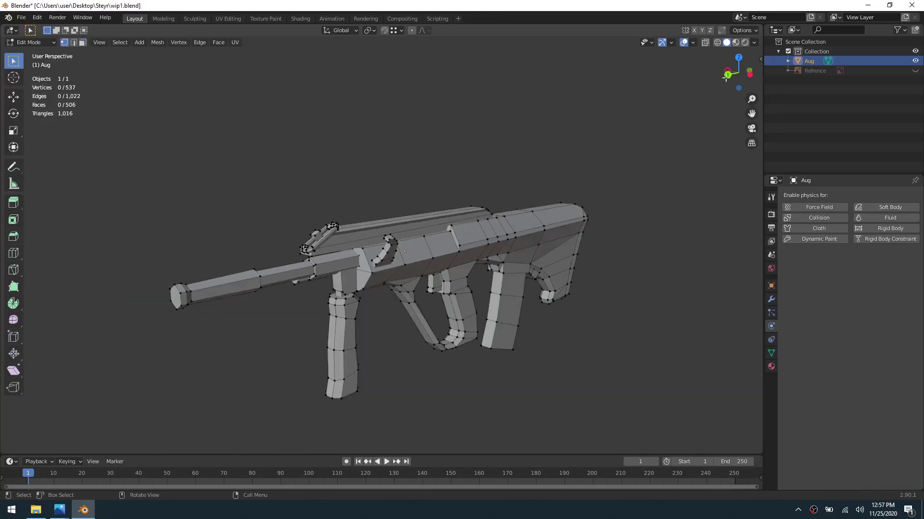
pyautogui.click(754, 42)
pyautogui.moveTo(428, 339); pyautogui.dragTo(380, 338, button='middle')
pyautogui.scroll(2, 375, 330)
pyautogui.press('3')
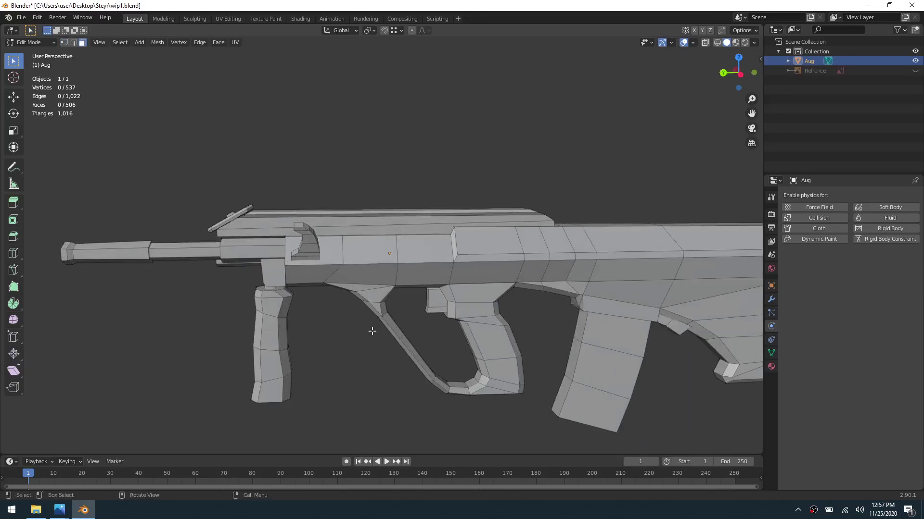
# Step: In see-through display, select the barrel's linked geometry and isolate it by hiding everything else, leaving nothing selected
pyautogui.scroll(3, 306, 286)
pyautogui.moveTo(356, 294); pyautogui.dragTo(427, 261, button='middle')
pyautogui.hotkey('alt', 'z')
pyautogui.click(319, 195)
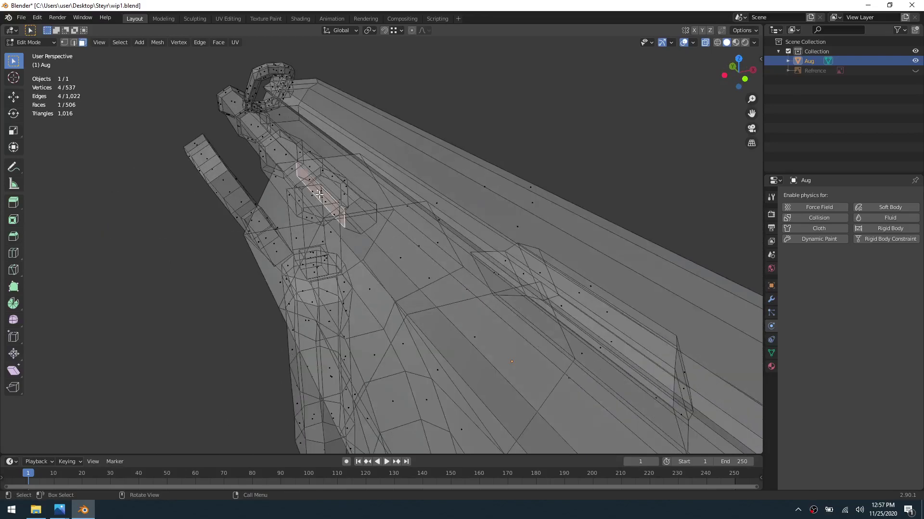
pyautogui.click(316, 197)
pyautogui.moveTo(316, 197); pyautogui.dragTo(308, 269, button='middle')
pyautogui.hotkey('alt', 'a')
pyautogui.press('l')
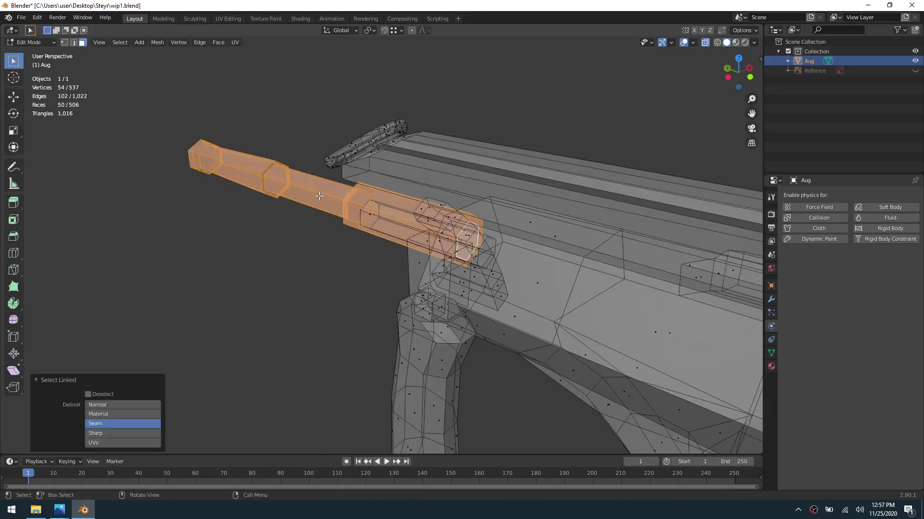
pyautogui.hotkey('shift', 'h')
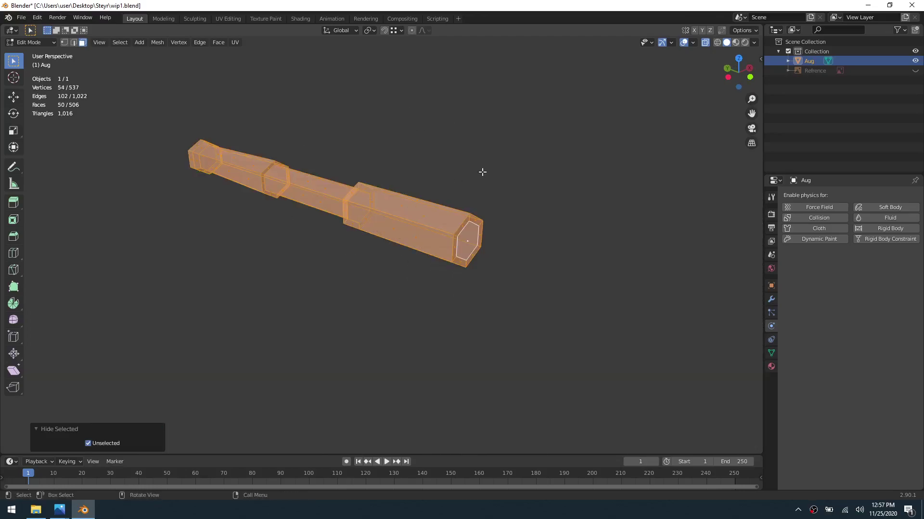
pyautogui.hotkey('alt', 'a')
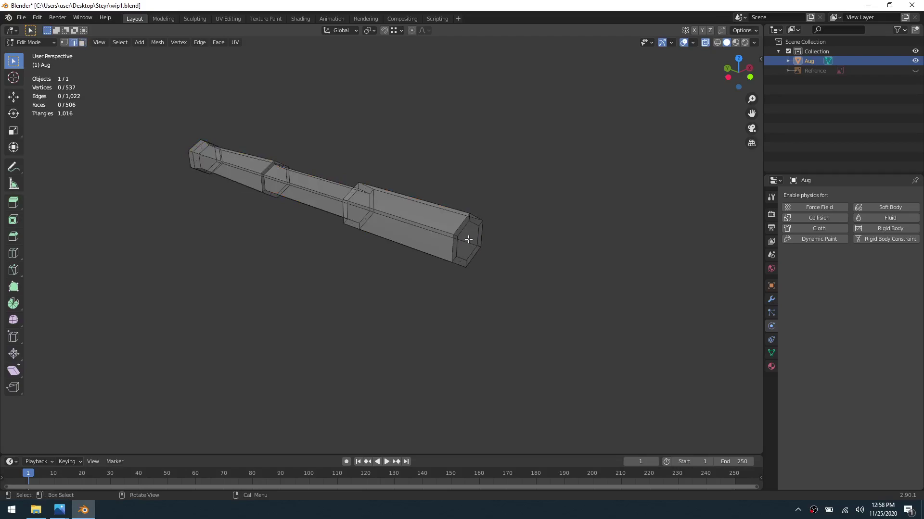
# Step: Delete the vertices of the barrel's rear end face, then reveal all hidden geometry with nothing selected
pyautogui.click(469, 239)
pyautogui.press('x')
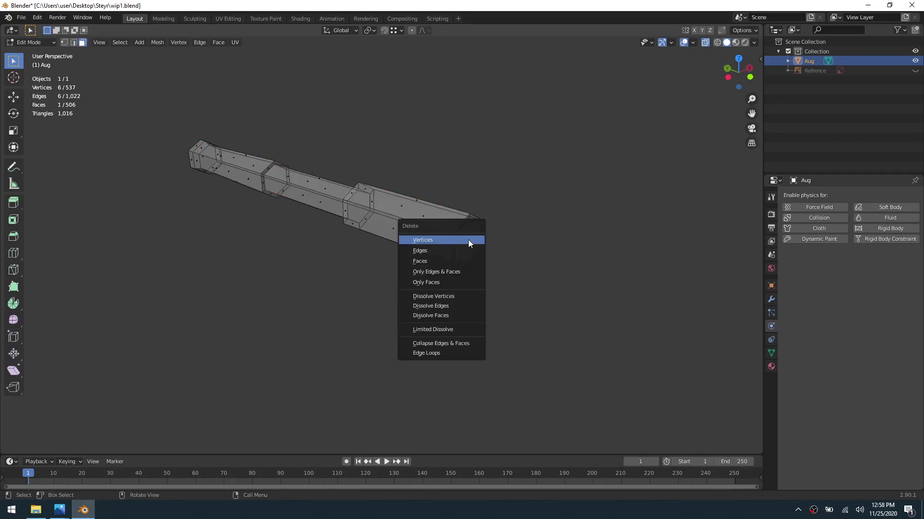
pyautogui.click(469, 240)
pyautogui.moveTo(527, 244); pyautogui.dragTo(241, 240, button='middle')
pyautogui.scroll(-3, 478, 241)
pyautogui.moveTo(334, 239); pyautogui.dragTo(226, 234, button='middle')
pyautogui.hotkey('alt', 'h')
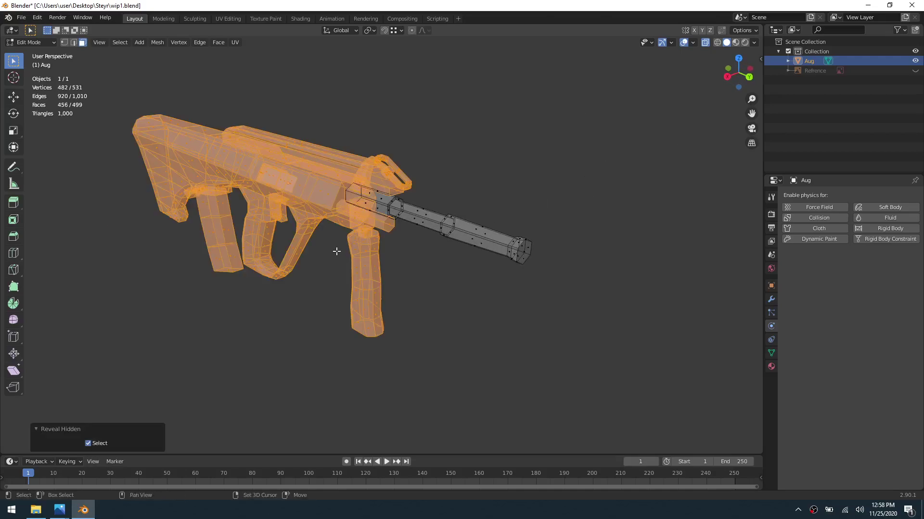
pyautogui.hotkey('alt', 'a')
pyautogui.moveTo(439, 274); pyautogui.dragTo(414, 273, button='middle')
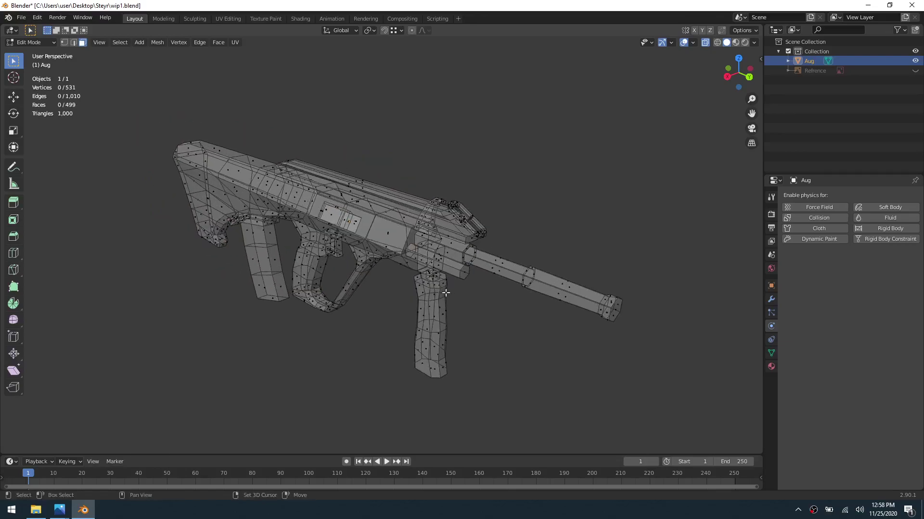
# Step: Select the small connector block on top of the foregrip and isolate it by hiding all other geometry
pyautogui.moveTo(121, 104); pyautogui.dragTo(710, 434)
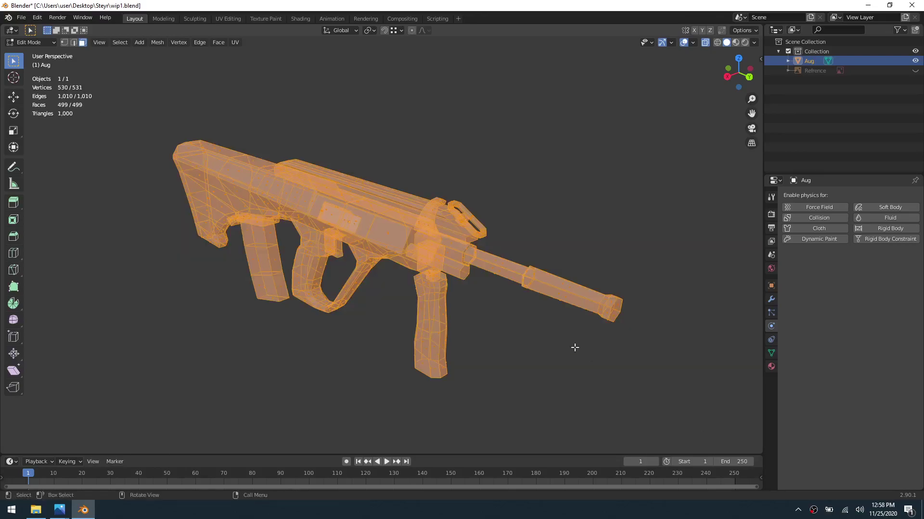
pyautogui.press('`')
pyautogui.click(559, 331)
pyautogui.hotkey('alt', 'a')
pyautogui.scroll(8, 509, 284)
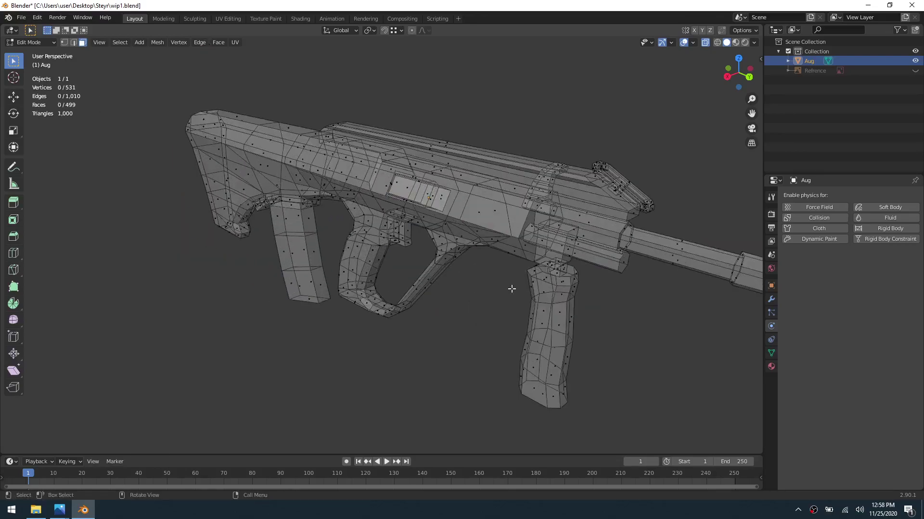
pyautogui.moveTo(465, 289); pyautogui.dragTo(511, 286, button='middle')
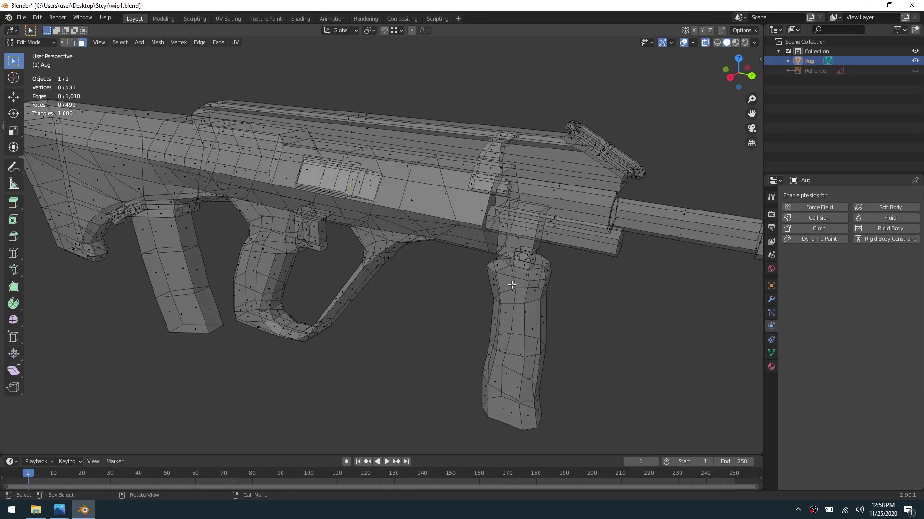
pyautogui.press('l')
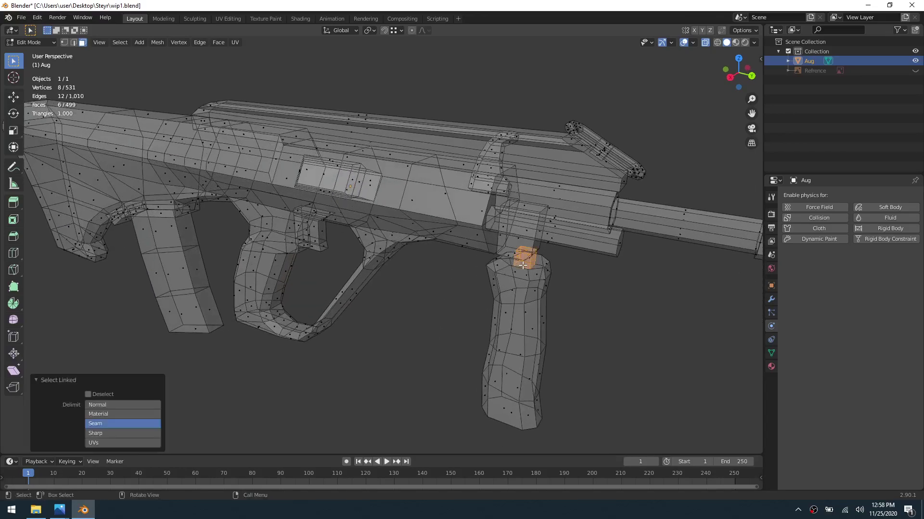
pyautogui.hotkey('shift', 'h')
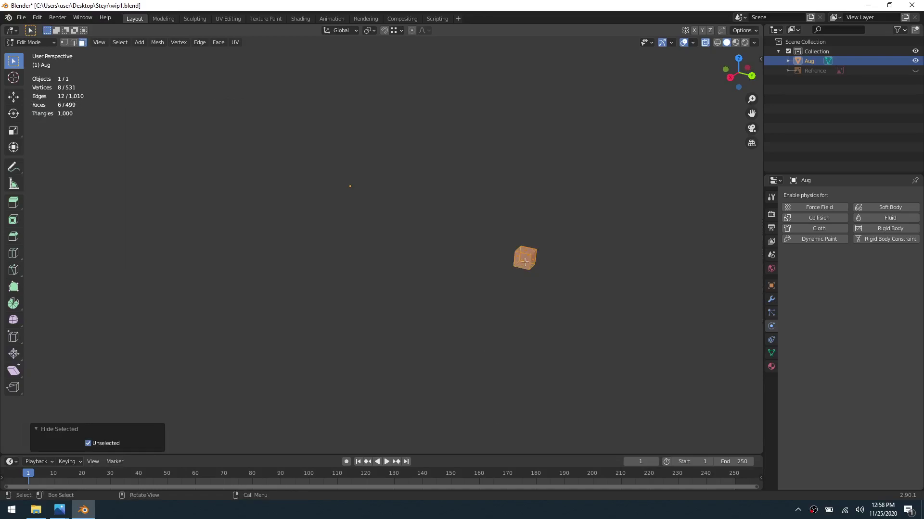
# Step: Delete the top and bottom faces of the isolated connector block and reveal the rest of the rifle, leaving nothing selected
pyautogui.click(524, 251)
pyautogui.moveTo(534, 301); pyautogui.dragTo(527, 204, button='middle')
pyautogui.keyDown('shift'); pyautogui.click(504, 103); pyautogui.keyUp('shift')
pyautogui.moveTo(504, 103); pyautogui.dragTo(564, 196, button='middle')
pyautogui.press('x')
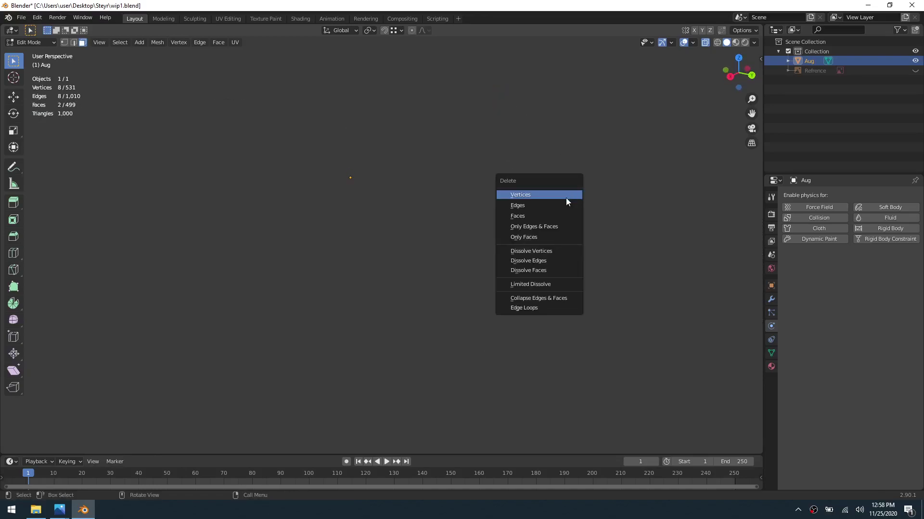
pyautogui.click(558, 215)
pyautogui.moveTo(555, 229); pyautogui.dragTo(534, 285, button='middle')
pyautogui.hotkey('alt', 'h')
pyautogui.click(633, 315)
# Step: Select the small block in the slanted ring above the barrel, hide everything else and frame the block
pyautogui.keyDown('shift'); pyautogui.moveTo(633, 315); pyautogui.dragTo(370, 298, button='middle'); pyautogui.keyUp('shift')
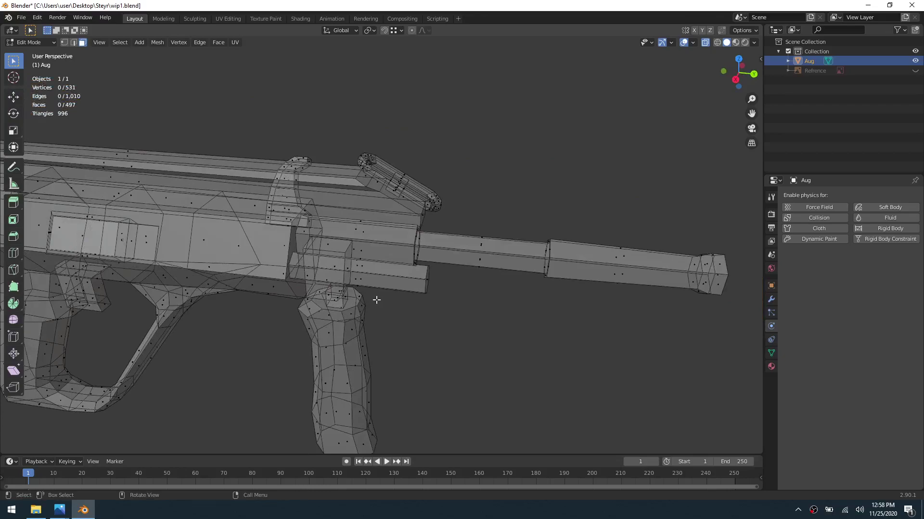
pyautogui.click(292, 268)
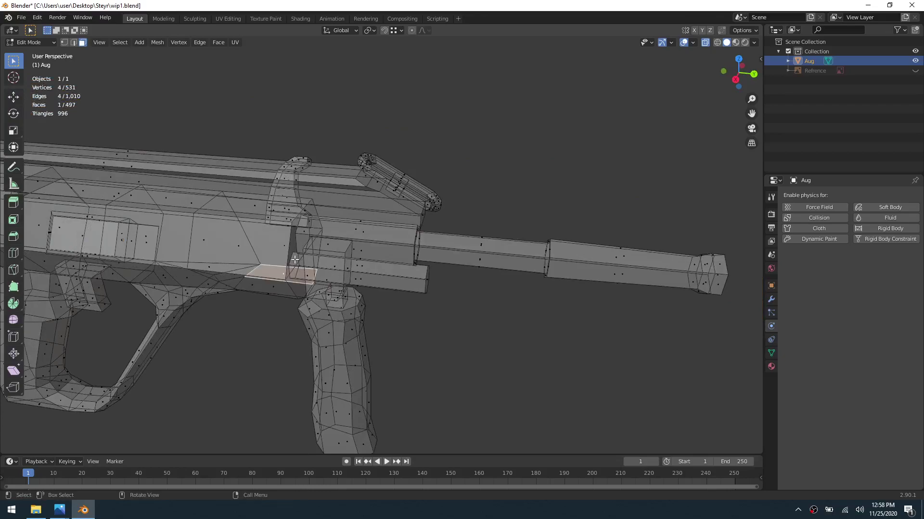
pyautogui.click(305, 236)
pyautogui.moveTo(410, 213); pyautogui.dragTo(344, 215, button='middle')
pyautogui.moveTo(257, 198); pyautogui.dragTo(454, 127, button='middle')
pyautogui.hotkey('alt', 'a')
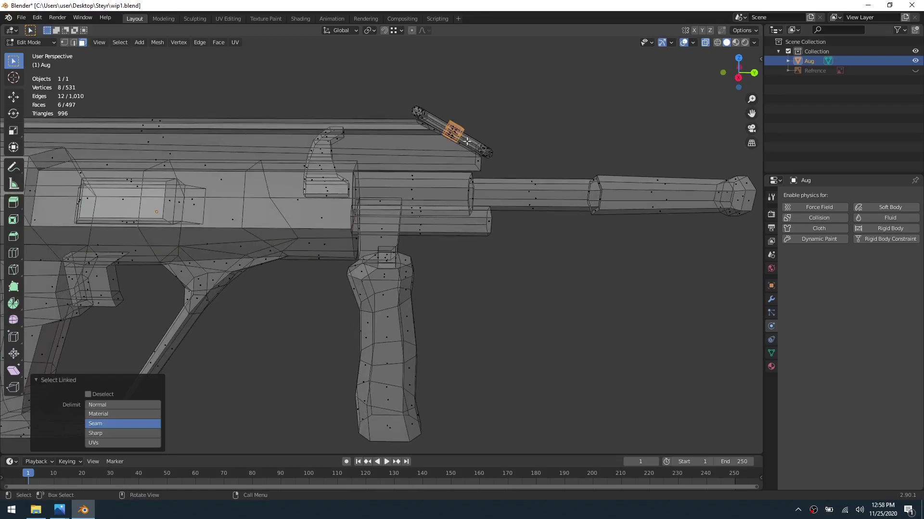
pyautogui.hotkey('shift', 'h')
pyautogui.moveTo(464, 143); pyautogui.dragTo(510, 116, button='middle')
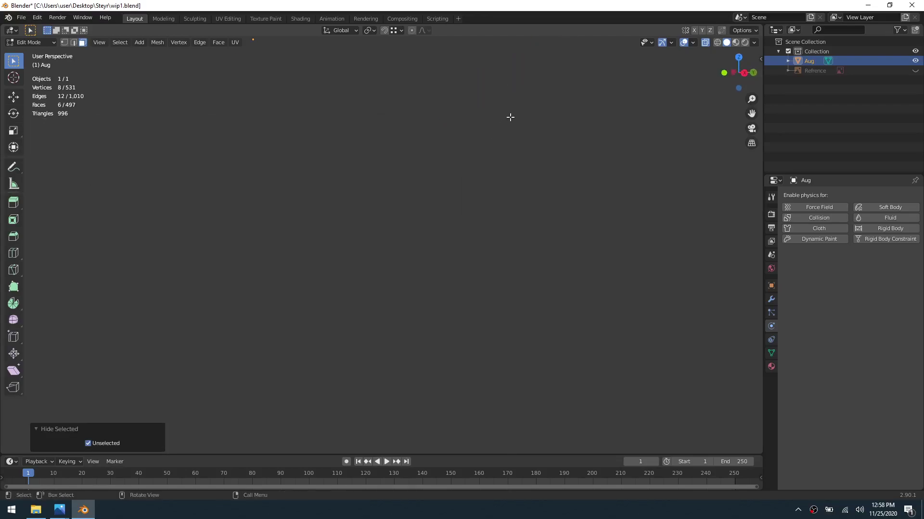
pyautogui.press('`')
pyautogui.click(585, 152)
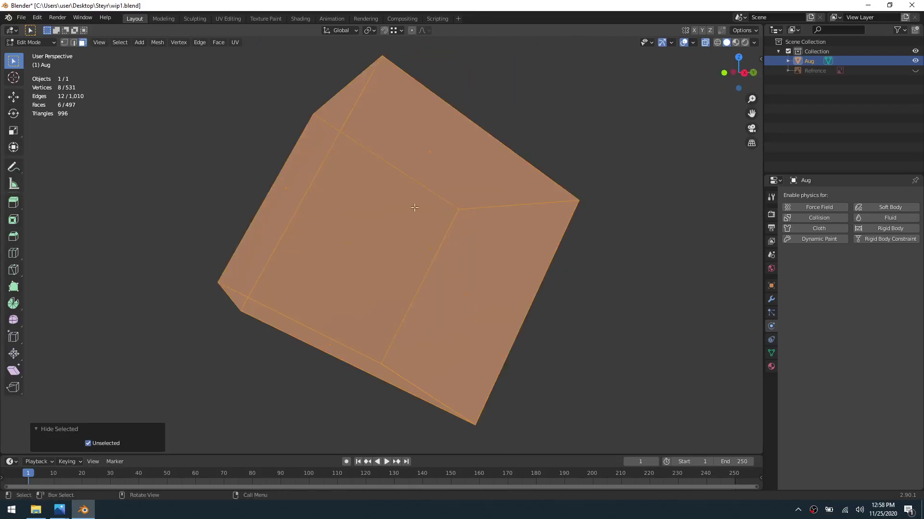
# Step: Delete the underside face of the isolated ring block, then reveal all hidden geometry of the Aug mesh
pyautogui.moveTo(375, 273); pyautogui.dragTo(407, 253, button='middle')
pyautogui.click(362, 284)
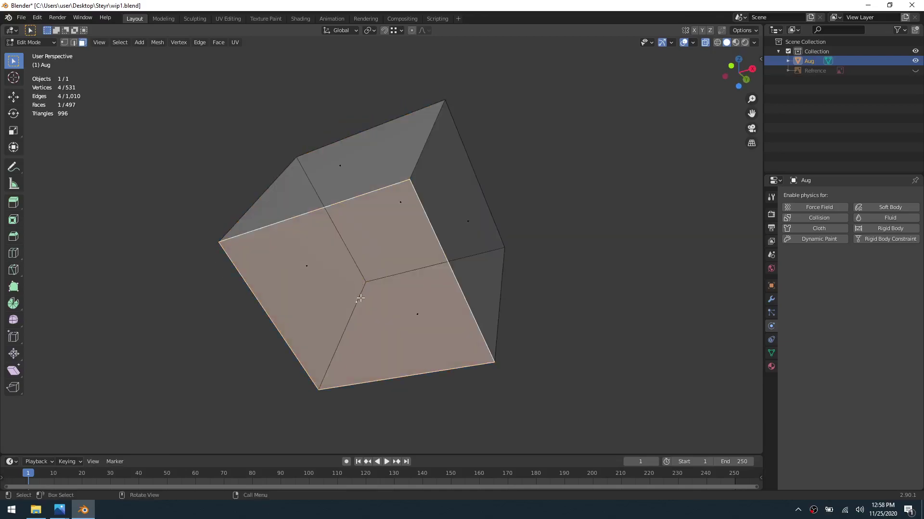
pyautogui.press('x')
pyautogui.click(358, 299)
pyautogui.scroll(-5, 519, 243)
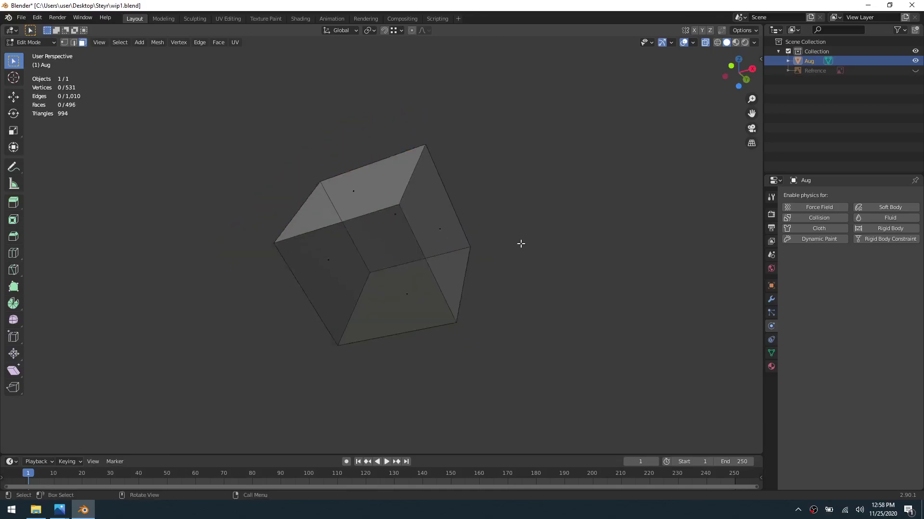
pyautogui.hotkey('ctrl', 'Tab')
pyautogui.click(441, 230)
pyautogui.moveTo(440, 230); pyautogui.dragTo(404, 239, button='middle')
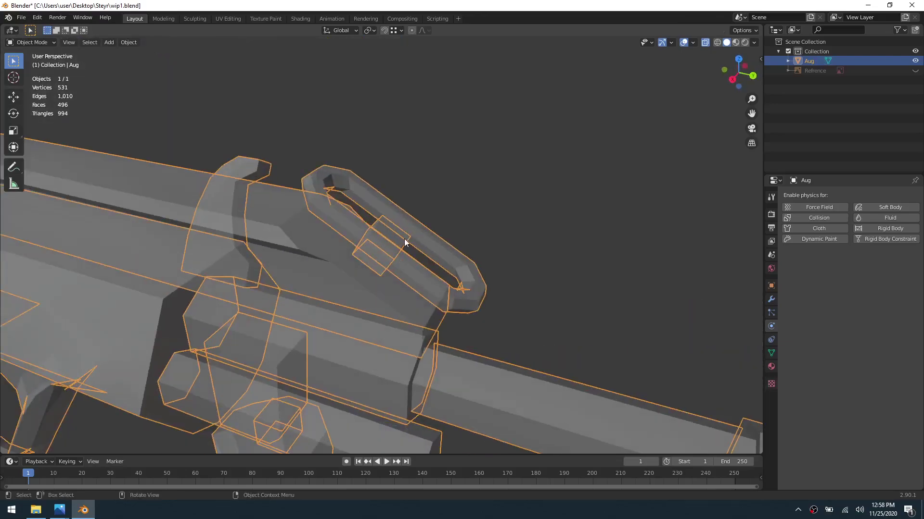
pyautogui.press('Tab')
pyautogui.hotkey('alt', 'h')
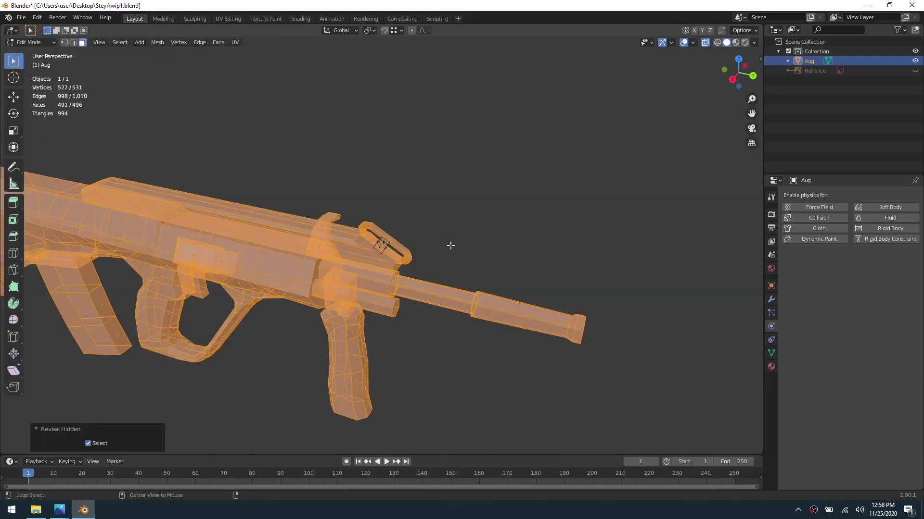
pyautogui.moveTo(402, 236); pyautogui.dragTo(444, 282, button='middle')
# Step: Delete the single face at the base of the curved handle on the side of the rifle body
pyautogui.click(445, 282)
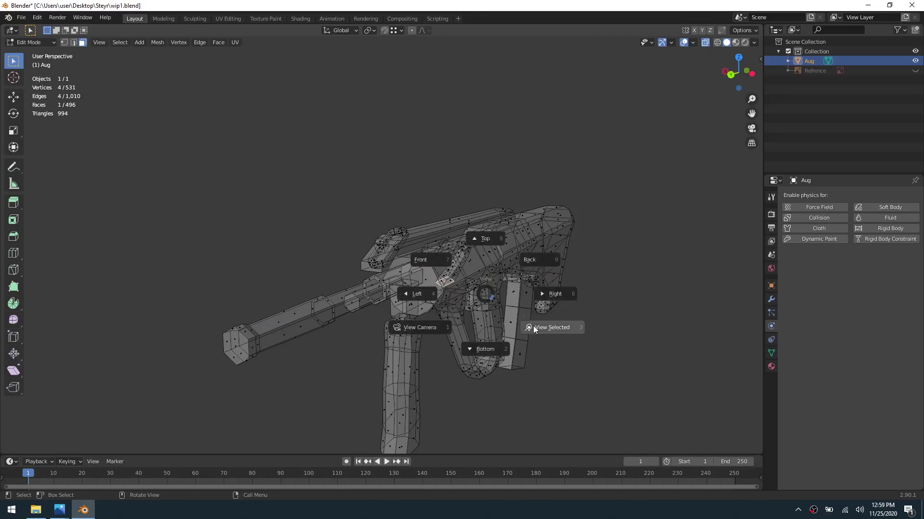
pyautogui.click(533, 325)
pyautogui.moveTo(382, 309); pyautogui.dragTo(431, 244, button='middle')
pyautogui.press('x')
pyautogui.click(425, 248)
pyautogui.scroll(-5, 553, 219)
# Step: Delete the concealed top and rear faces of the trigger where it meets the body and grip
pyautogui.moveTo(561, 215); pyautogui.dragTo(470, 280, button='middle')
pyautogui.scroll(5, 470, 281)
pyautogui.click(479, 237)
pyautogui.moveTo(480, 237); pyautogui.dragTo(478, 259, button='middle')
pyautogui.keyDown('shift'); pyautogui.click(470, 276); pyautogui.keyUp('shift')
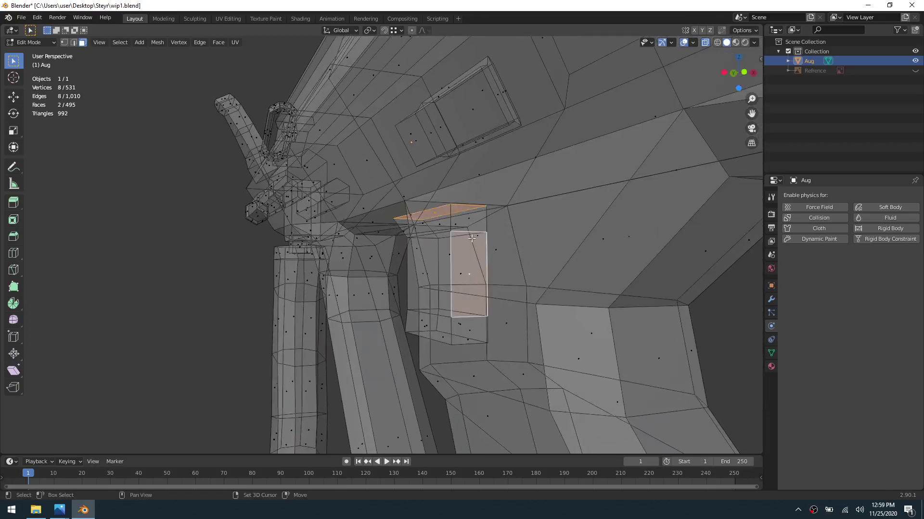
pyautogui.keyDown('shift'); pyautogui.click(471, 228); pyautogui.keyUp('shift')
pyautogui.keyDown('shift'); pyautogui.click(470, 331); pyautogui.keyUp('shift')
pyautogui.moveTo(459, 351); pyautogui.dragTo(276, 278, button='middle')
pyautogui.press('x')
pyautogui.click(530, 321)
# Step: Delete the concealed top face of the magazine where it enters the stock
pyautogui.click(292, 248)
pyautogui.moveTo(292, 248); pyautogui.dragTo(376, 263, button='middle')
pyautogui.press('x')
pyautogui.click(376, 262)
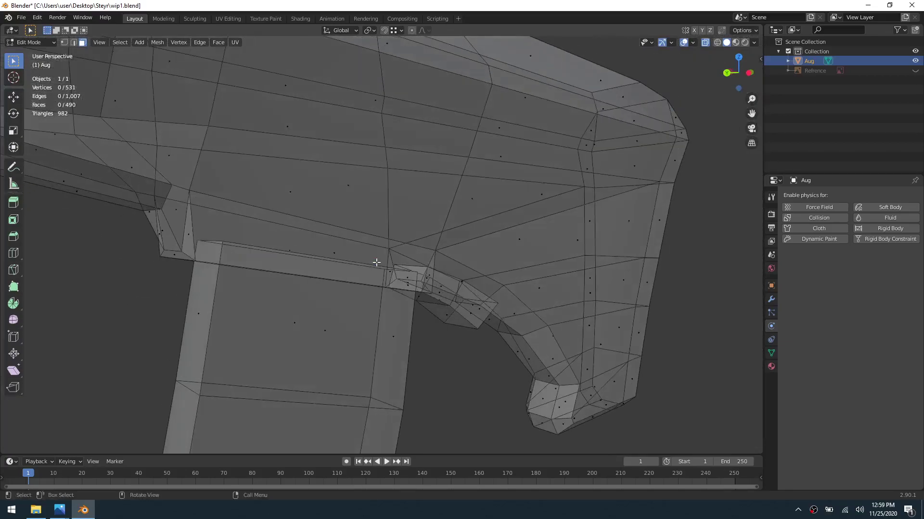
# Step: Compare the magazine release behind the magazine with the reference image in left orthographic view, hiding the reference again when done
pyautogui.moveTo(540, 318); pyautogui.dragTo(409, 278, button='middle')
pyautogui.moveTo(487, 308); pyautogui.dragTo(448, 302, button='middle')
pyautogui.click(425, 270)
pyautogui.moveTo(425, 269); pyautogui.dragTo(431, 232, button='middle')
pyautogui.moveTo(383, 308); pyautogui.dragTo(403, 334, button='middle')
pyautogui.moveTo(379, 298); pyautogui.dragTo(402, 265, button='middle')
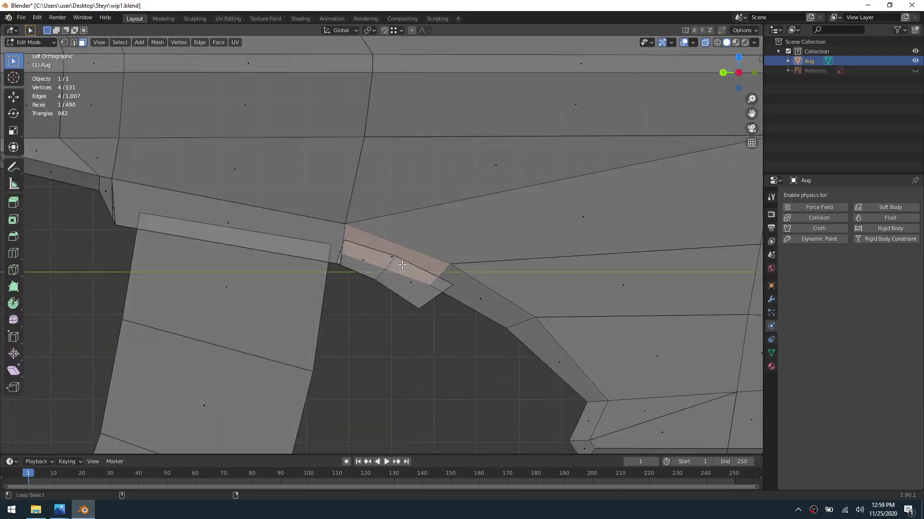
pyautogui.click(915, 70)
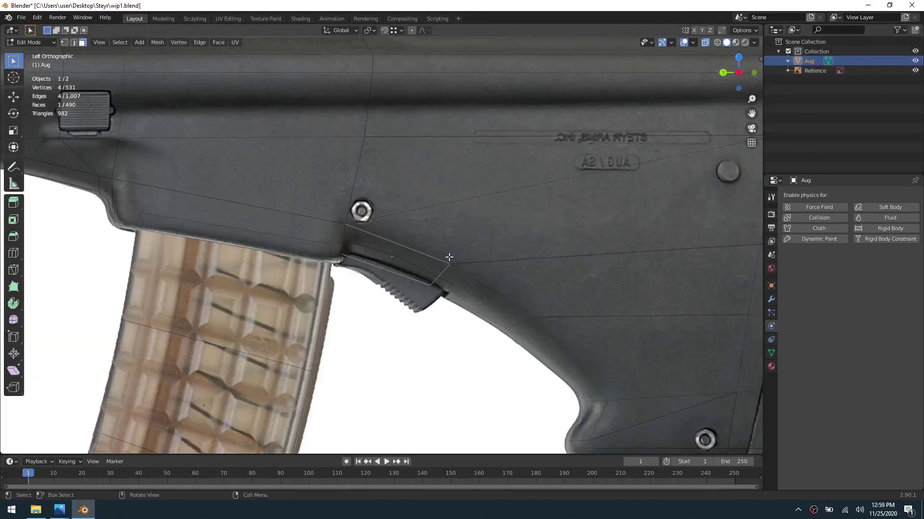
pyautogui.scroll(5, 353, 283)
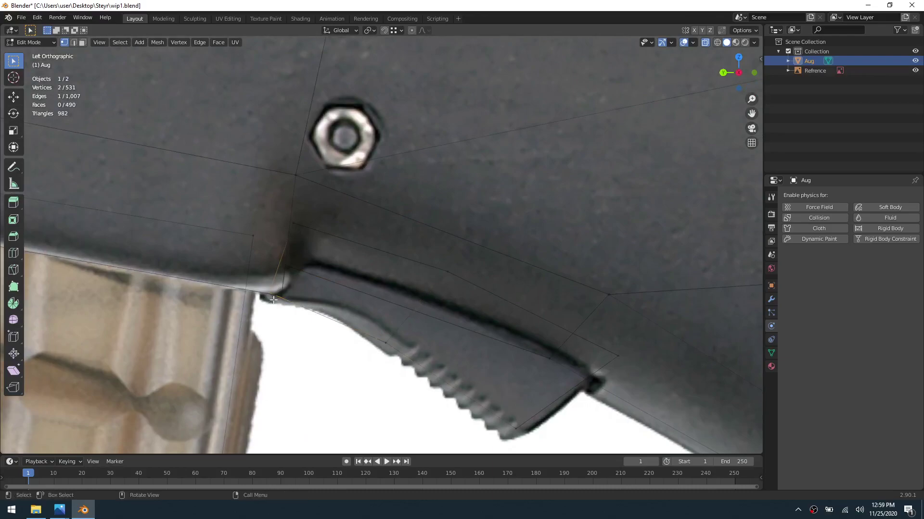
pyautogui.scroll(-4, 582, 237)
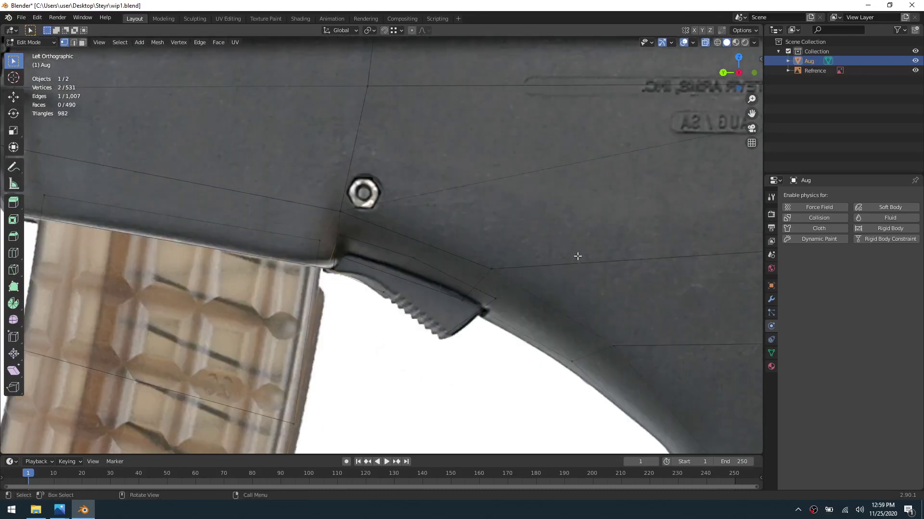
pyautogui.moveTo(524, 260); pyautogui.dragTo(481, 242, button='middle')
pyautogui.click(915, 70)
# Step: Dissolve the two edges crossing the lower end of the stock, leaving nothing selected
pyautogui.moveTo(524, 353); pyautogui.dragTo(291, 314, button='middle')
pyautogui.press('x')
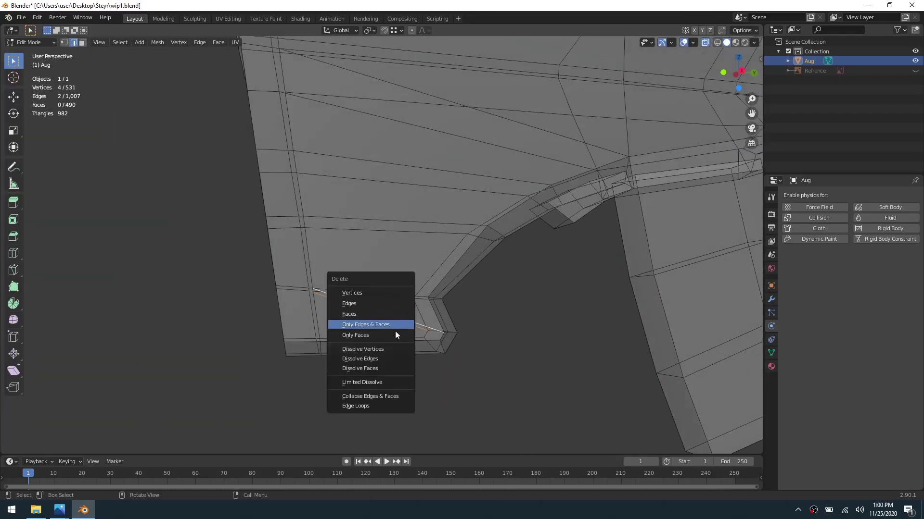
pyautogui.click(392, 359)
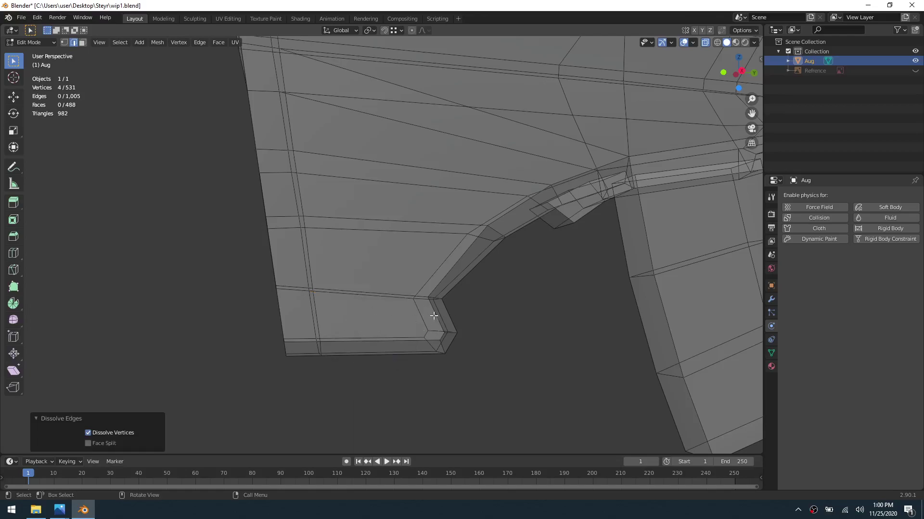
pyautogui.click(505, 323)
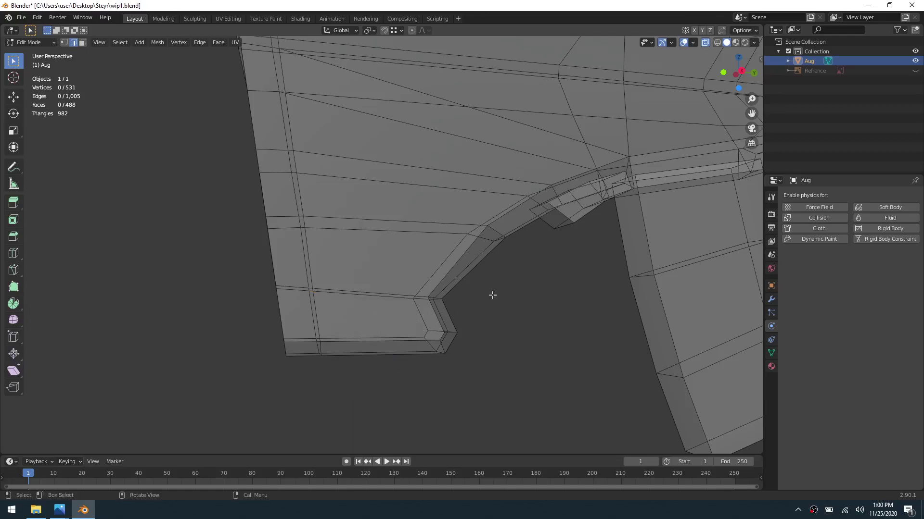
pyautogui.scroll(-3, 495, 289)
# Step: Dissolve the long diagonal edge on both sides of the stock, with see-through display turned off
pyautogui.keyDown('shift'); pyautogui.moveTo(495, 192); pyautogui.dragTo(479, 303, button='middle'); pyautogui.keyUp('shift')
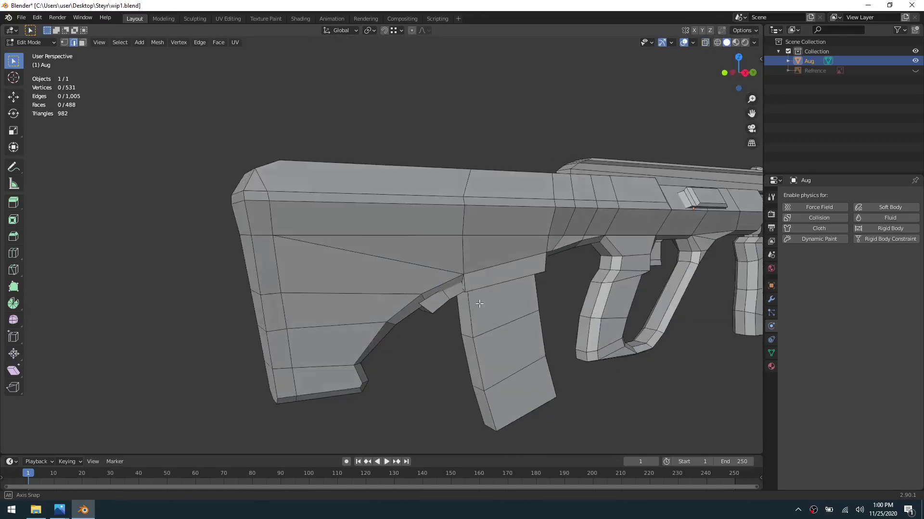
pyautogui.moveTo(373, 272); pyautogui.dragTo(438, 267, button='middle')
pyautogui.moveTo(308, 262); pyautogui.dragTo(375, 265, button='middle')
pyautogui.press('x')
pyautogui.click(397, 253)
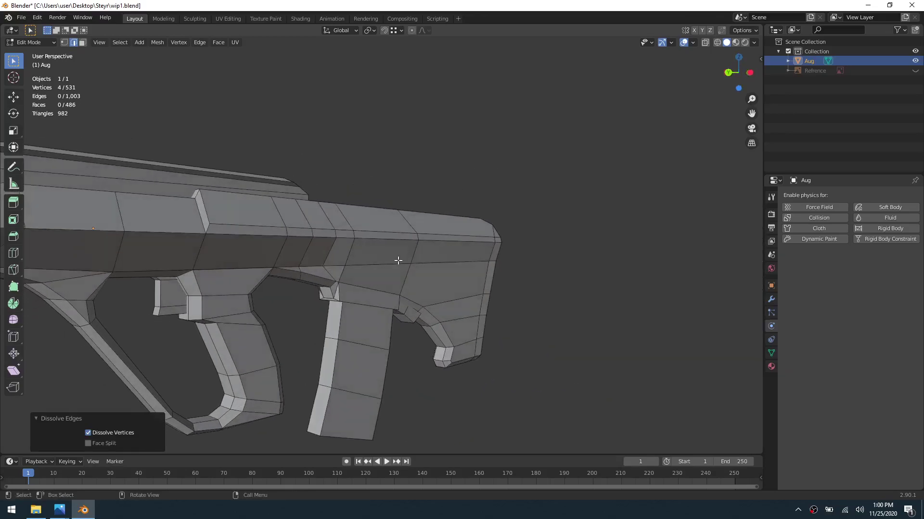
pyautogui.click(397, 260)
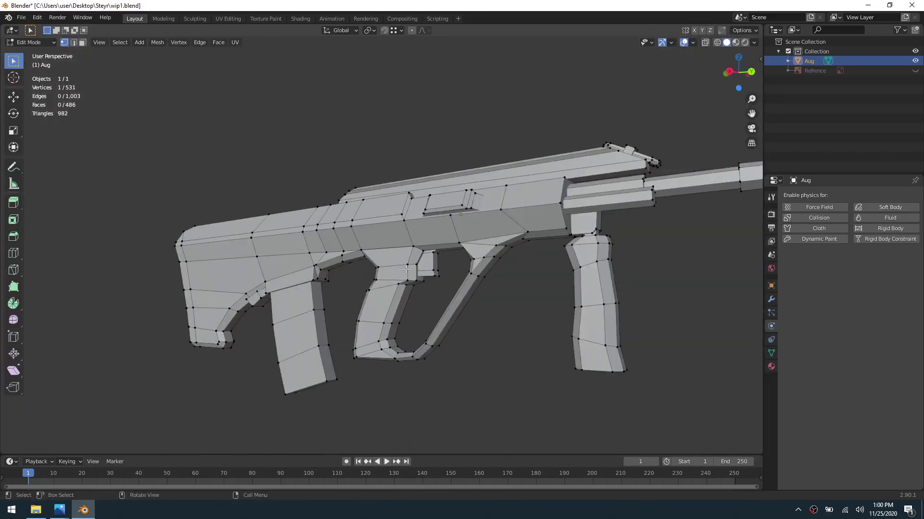
# Step: Examine the whole rifle in Object Mode, then the grip, trigger guard and stock in Edit Mode with edge selection
pyautogui.hotkey('ctrl', 'Tab')
pyautogui.click(342, 267)
pyautogui.click(428, 255)
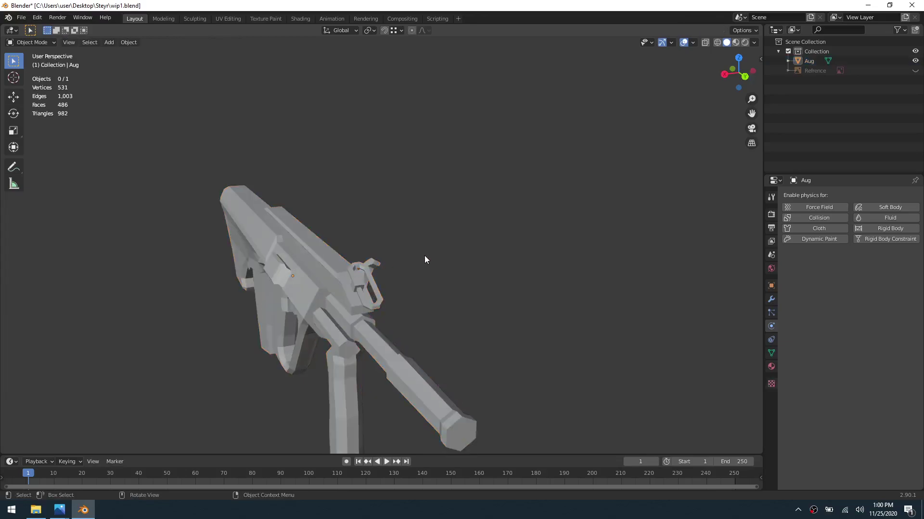
pyautogui.scroll(4, 366, 262)
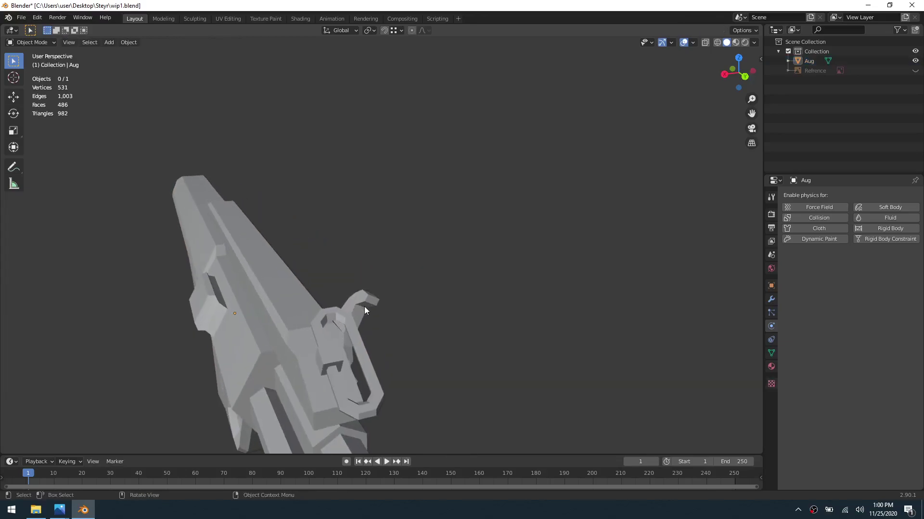
pyautogui.moveTo(275, 301); pyautogui.dragTo(345, 260, button='middle')
pyautogui.hotkey('ctrl', 'Tab')
pyautogui.click(437, 261)
pyautogui.moveTo(438, 260)
pyautogui.mouseDown(button='middle')
pyautogui.moveTo(470, 263)
pyautogui.moveTo(438, 262)
pyautogui.mouseUp(button='middle')
pyautogui.moveTo(385, 280); pyautogui.dragTo(403, 288, button='middle')
pyautogui.press('2')
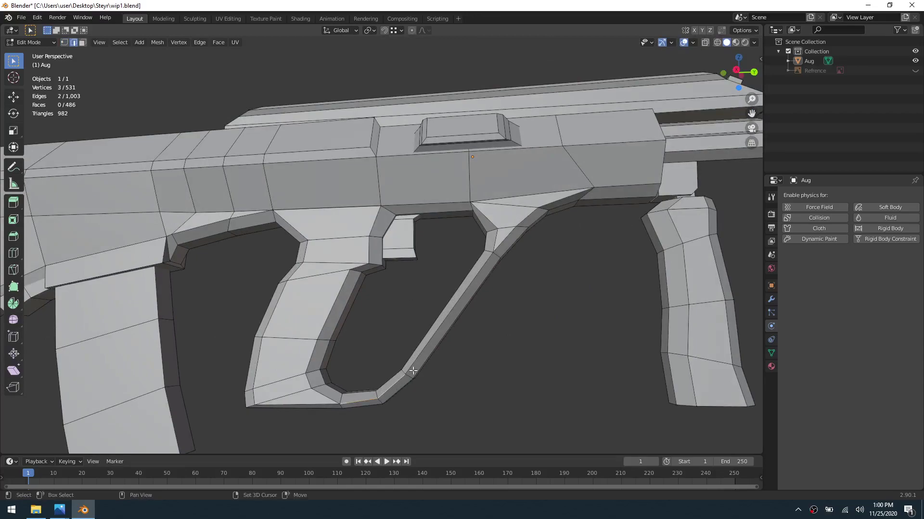
pyautogui.moveTo(670, 289); pyautogui.dragTo(491, 310, button='middle')
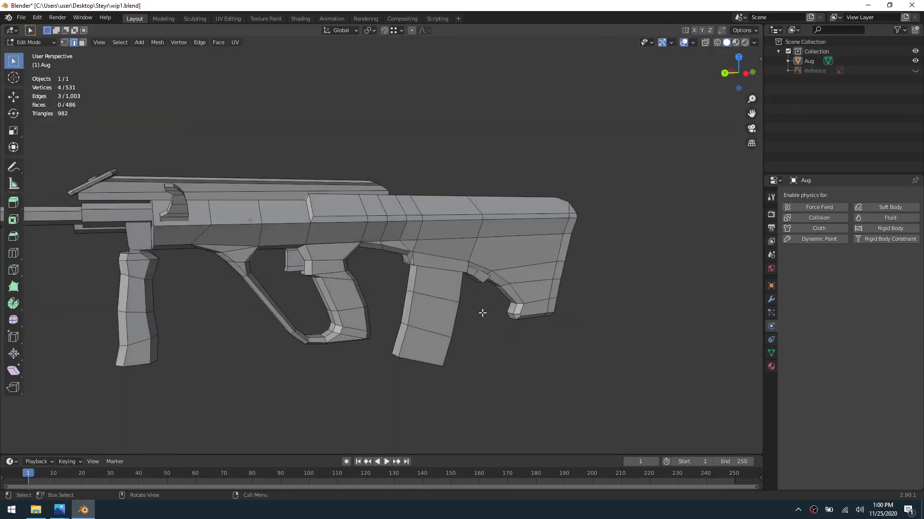
# Step: Bevel the outer edges running along both sides of the trigger guard with one segment, about 0.03 m wide
pyautogui.scroll(4, 286, 301)
pyautogui.moveTo(346, 300); pyautogui.dragTo(297, 302, button='middle')
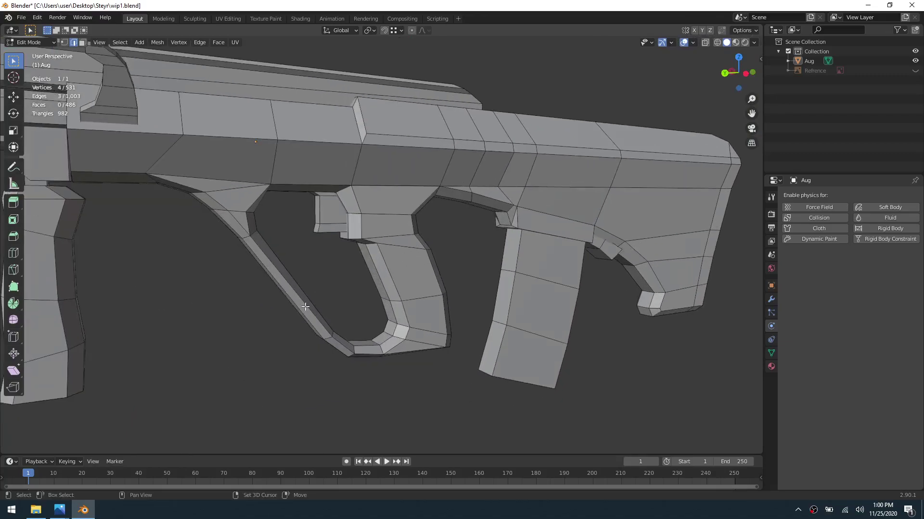
pyautogui.moveTo(361, 302); pyautogui.dragTo(452, 293, button='middle')
pyautogui.click(507, 319)
pyautogui.moveTo(367, 307); pyautogui.dragTo(502, 297, button='middle')
pyautogui.scroll(-4, 500, 221)
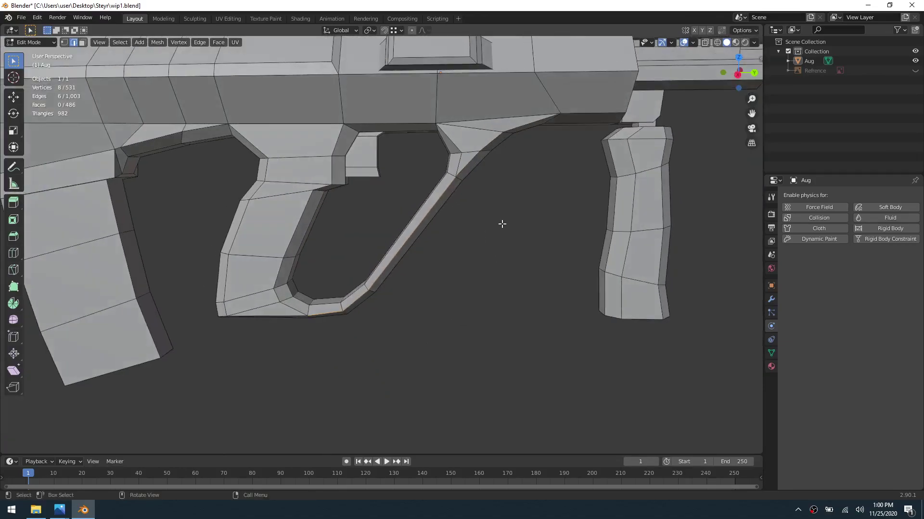
pyautogui.scroll(2, 501, 221)
pyautogui.hotkey('ctrl', 'b')
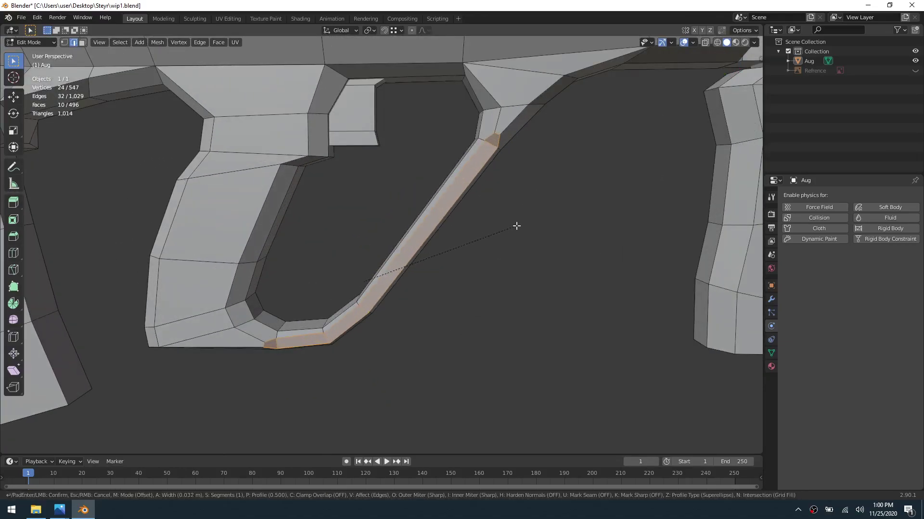
pyautogui.click(516, 225)
pyautogui.press('1')
# Step: Slide the short bevel end edge at the trigger guard's upper end fully along the guard, on both sides
pyautogui.moveTo(503, 248); pyautogui.dragTo(492, 185, button='middle')
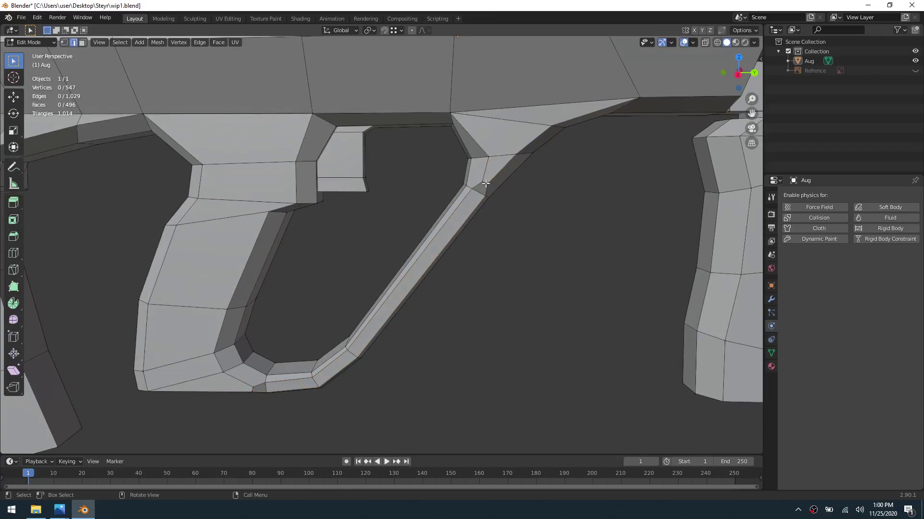
pyautogui.press('g')
pyautogui.press('g')
pyautogui.click(558, 168)
pyautogui.moveTo(558, 169); pyautogui.dragTo(298, 204, button='middle')
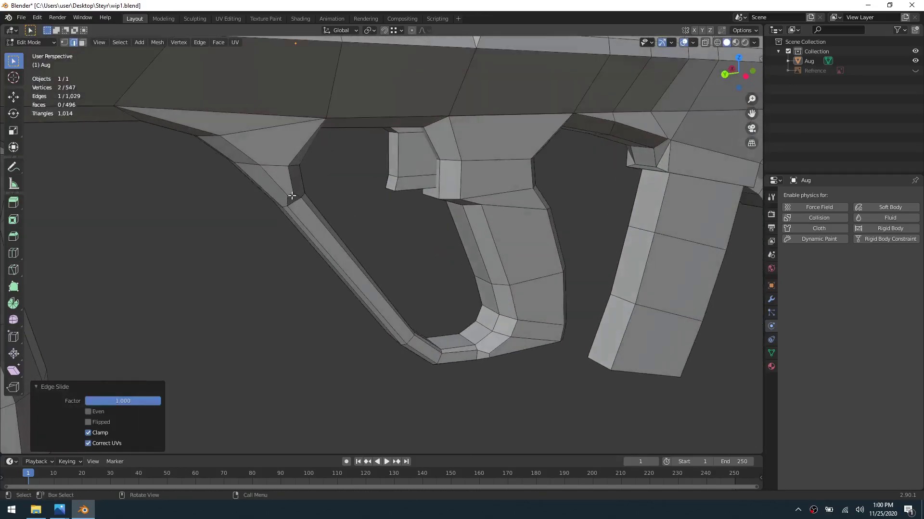
pyautogui.press('g')
pyautogui.press('g')
pyautogui.click(314, 173)
# Step: Slide the two bevel end edges where the trigger guard meets the grip by a factor of 1.000
pyautogui.moveTo(455, 284); pyautogui.dragTo(530, 439, button='middle')
pyautogui.moveTo(504, 365); pyautogui.dragTo(582, 337, button='middle')
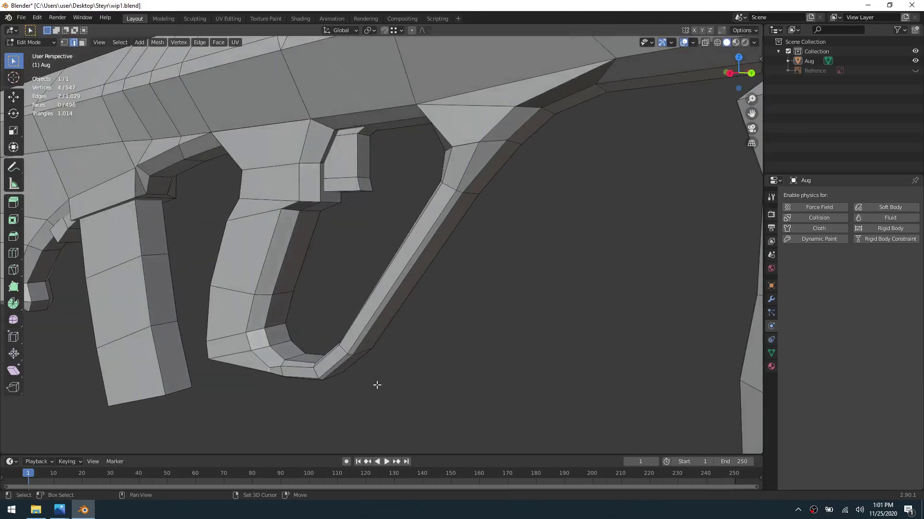
pyautogui.press('g')
pyautogui.press('g')
pyautogui.click(321, 330)
# Step: Examine the trigger guard bevel from below, then the whole rifle from the front, side and rear
pyautogui.moveTo(322, 330); pyautogui.dragTo(511, 338, button='middle')
pyautogui.scroll(-2, 473, 319)
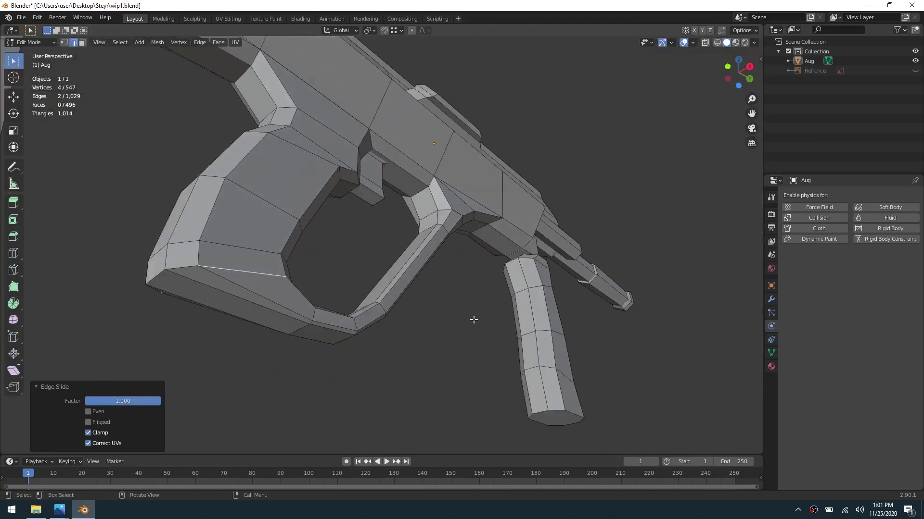
pyautogui.moveTo(421, 303); pyautogui.dragTo(448, 325, button='middle')
pyautogui.moveTo(495, 277); pyautogui.dragTo(436, 176, button='middle')
pyautogui.scroll(-5, 452, 265)
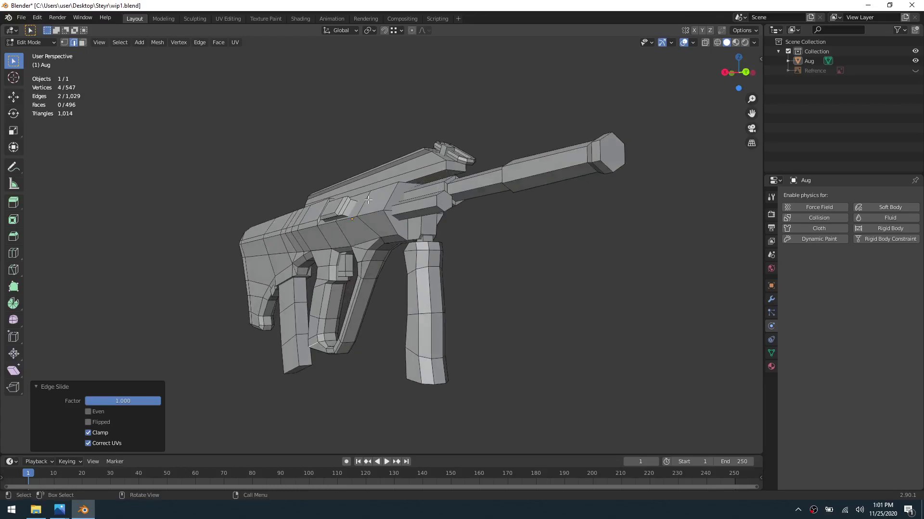
pyautogui.moveTo(389, 198); pyautogui.dragTo(378, 240, button='middle')
pyautogui.scroll(3, 373, 248)
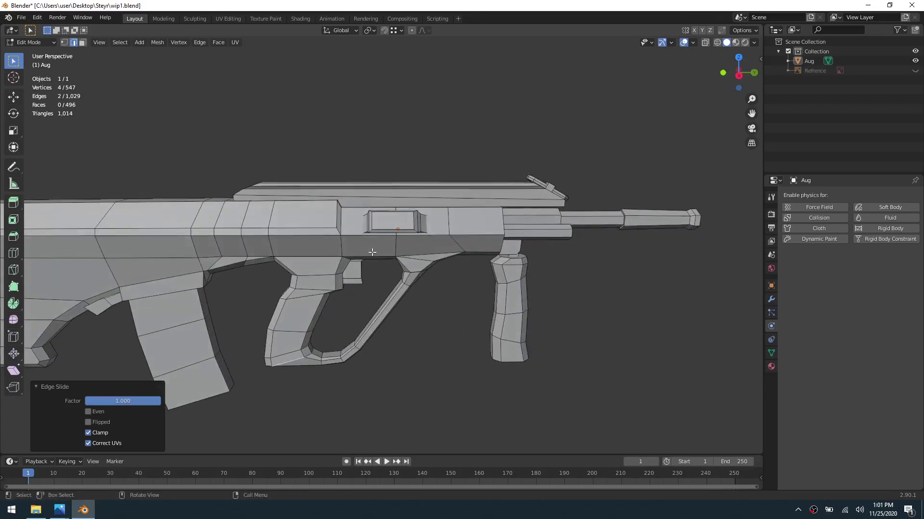
pyautogui.keyDown('shift'); pyautogui.moveTo(391, 276); pyautogui.dragTo(495, 269, button='middle'); pyautogui.keyUp('shift')
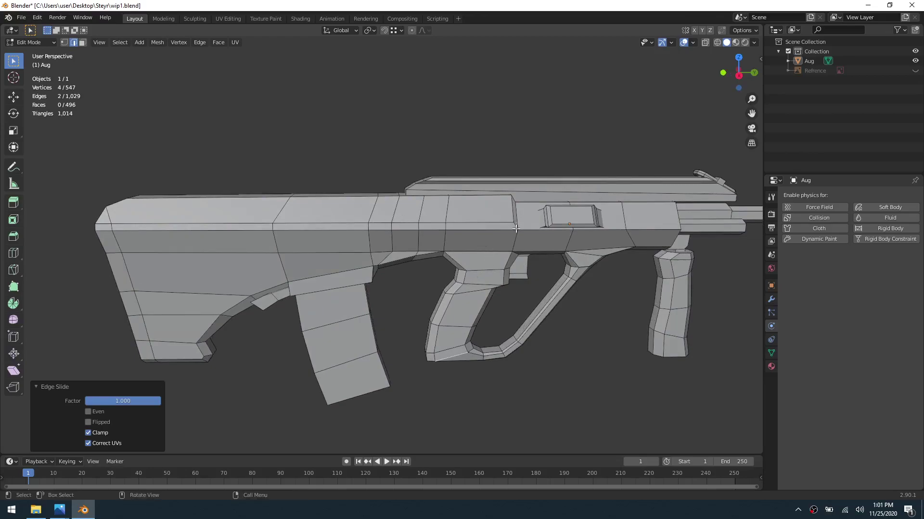
pyautogui.moveTo(339, 299); pyautogui.dragTo(555, 276, button='middle')
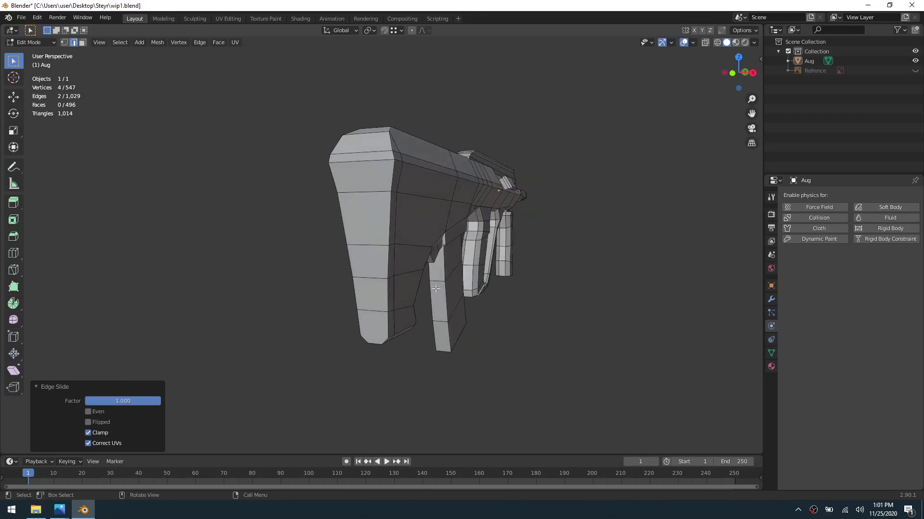
# Step: With see-through display on, slide the lowest vertex row across the stock's rear down to the bottom edge
pyautogui.press('1')
pyautogui.moveTo(400, 307); pyautogui.dragTo(342, 304, button='middle')
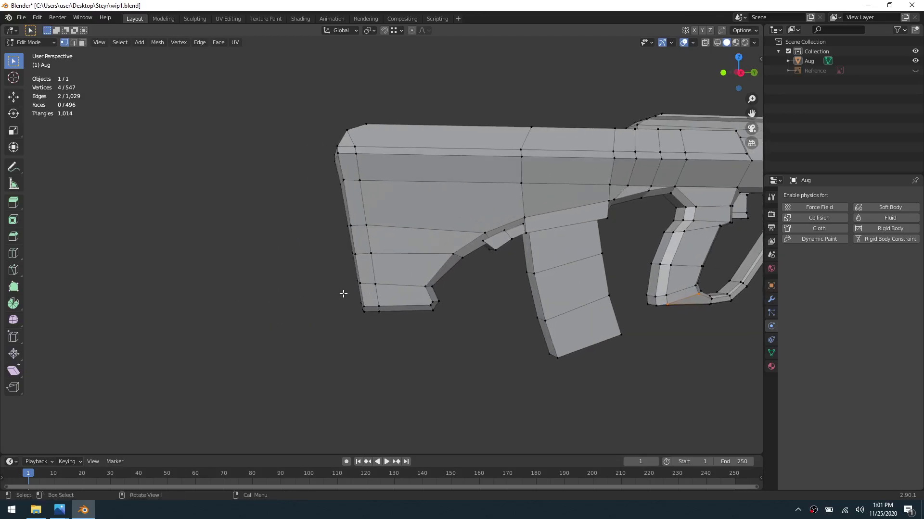
pyautogui.hotkey('alt', 'z')
pyautogui.moveTo(384, 277); pyautogui.dragTo(384, 277)
pyautogui.press('g')
pyautogui.press('g')
pyautogui.click(385, 334)
pyautogui.click(472, 327)
# Step: Slide the second vertex row across the stock's rear up onto the row above it
pyautogui.moveTo(470, 334)
pyautogui.mouseDown(button='middle')
pyautogui.moveTo(532, 323)
pyautogui.moveTo(476, 332)
pyautogui.mouseUp(button='middle')
pyautogui.moveTo(342, 243); pyautogui.dragTo(386, 225)
pyautogui.press('g')
pyautogui.press('g')
pyautogui.click(385, 227)
# Step: Slide the remaining middle vertex row of the stock slightly upward, leaving nothing selected and see-through display off
pyautogui.click(355, 273)
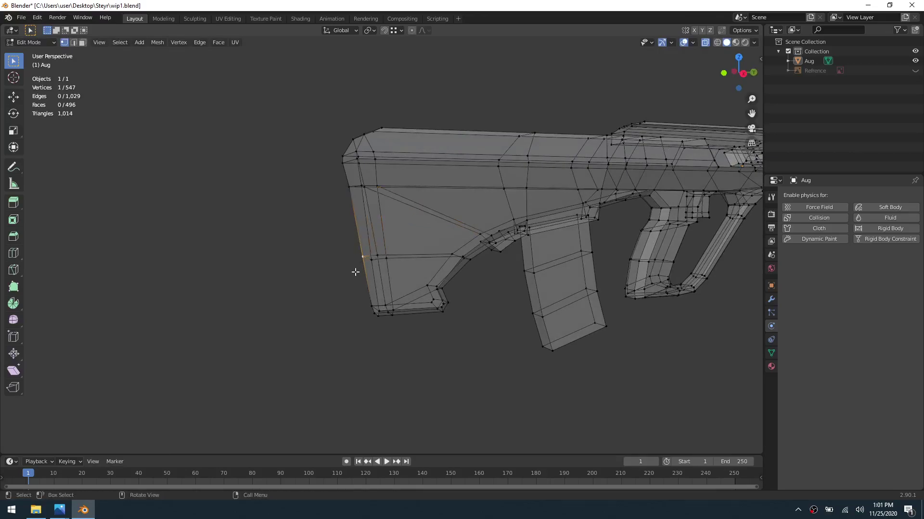
pyautogui.moveTo(399, 249); pyautogui.dragTo(398, 249)
pyautogui.press('g')
pyautogui.press('g')
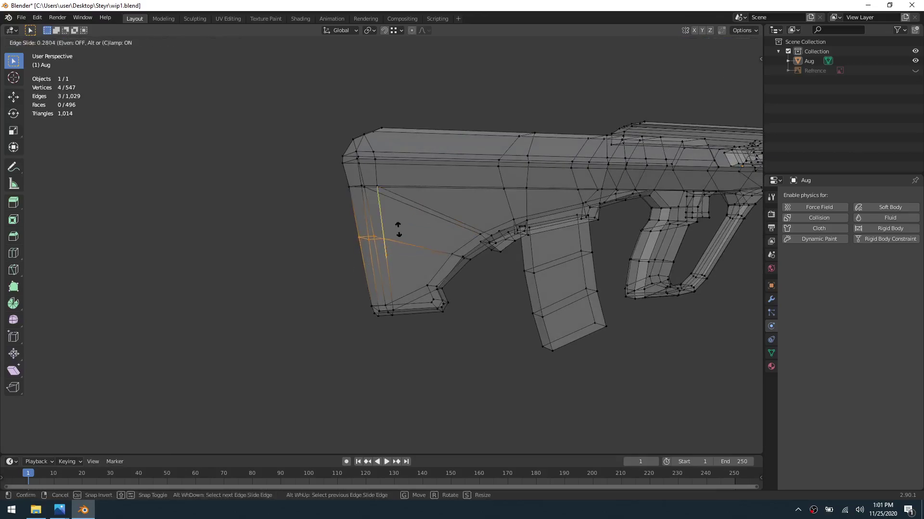
pyautogui.click(399, 231)
pyautogui.click(486, 312)
pyautogui.hotkey('alt', 'z')
# Step: Examine the stock, magazine and grip topology from several angles
pyautogui.moveTo(517, 321); pyautogui.dragTo(529, 271, button='middle')
pyautogui.scroll(-3, 463, 318)
pyautogui.scroll(2, 463, 317)
pyautogui.scroll(-4, 472, 310)
pyautogui.scroll(5, 494, 303)
pyautogui.moveTo(504, 239); pyautogui.dragTo(434, 260, button='middle')
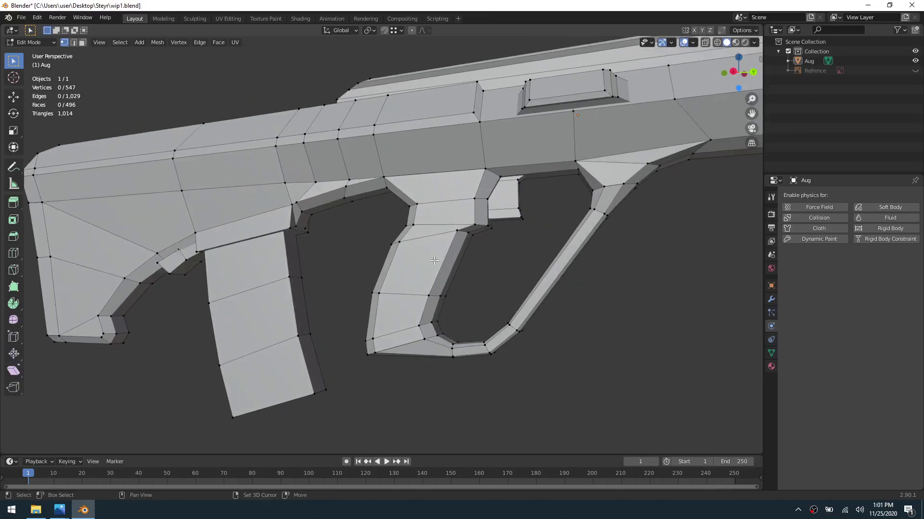
pyautogui.moveTo(498, 251); pyautogui.dragTo(499, 273, button='middle')
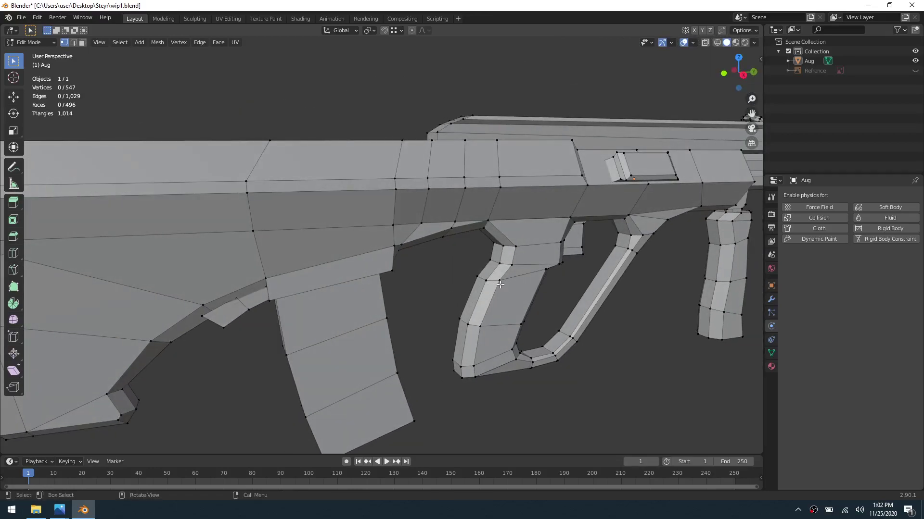
pyautogui.moveTo(474, 274); pyautogui.dragTo(440, 253, button='middle')
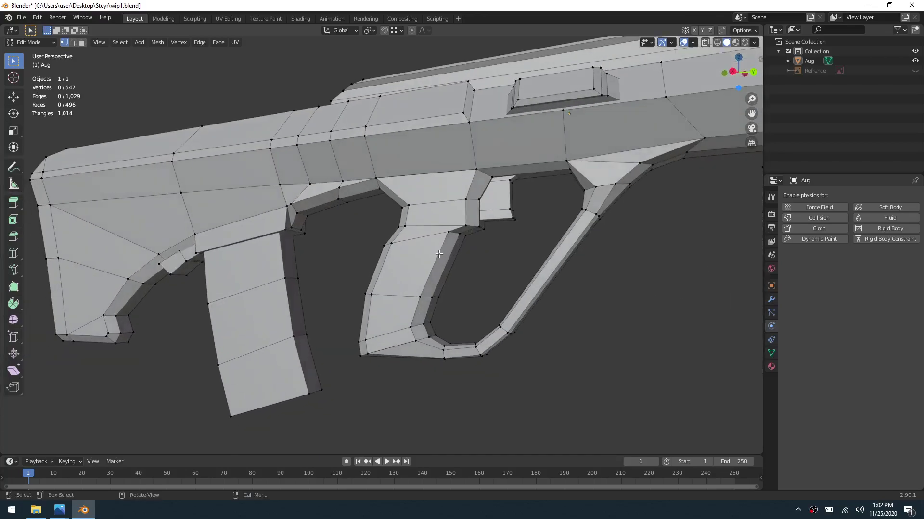
pyautogui.keyDown('alt'); pyautogui.click(417, 308); pyautogui.keyUp('alt')
pyautogui.press('h')
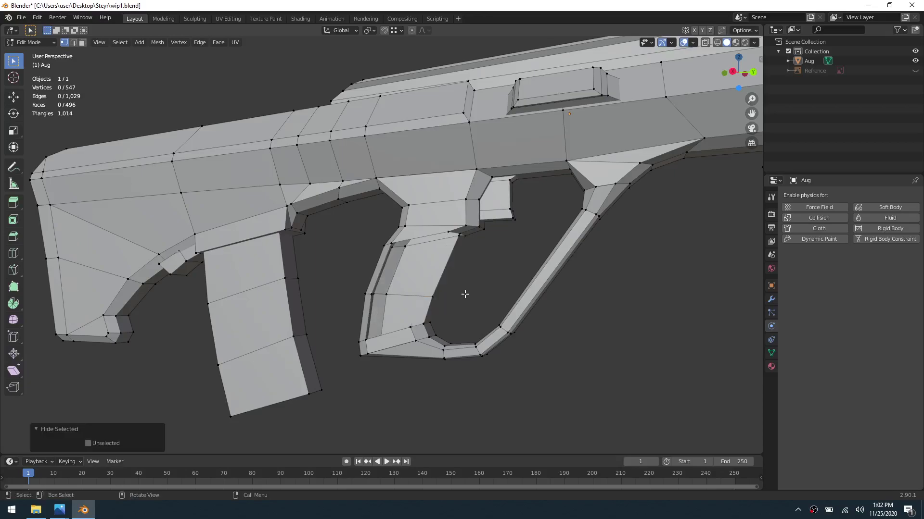
pyautogui.hotkey('alt', 'h')
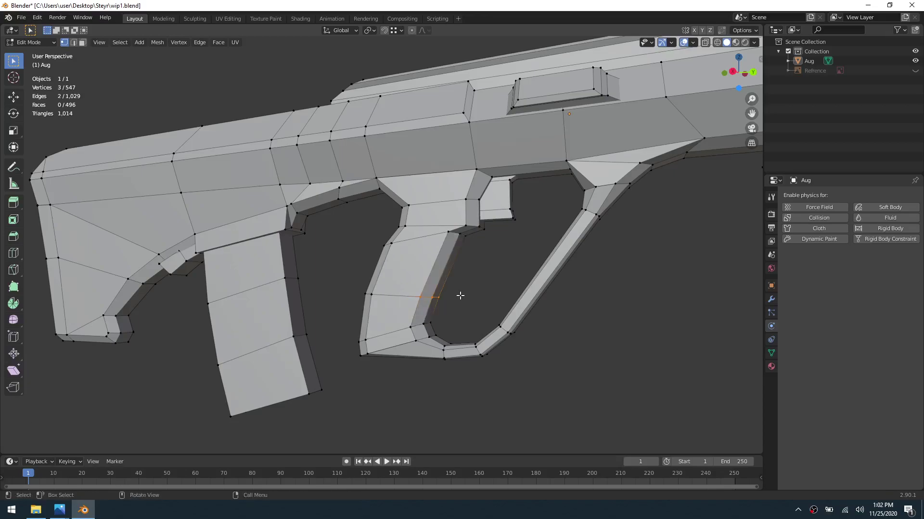
# Step: With see-through display on, slide the vertex row across the grip's front down onto the corner vertices above the trigger guard
pyautogui.hotkey('alt', 'z')
pyautogui.click(465, 303)
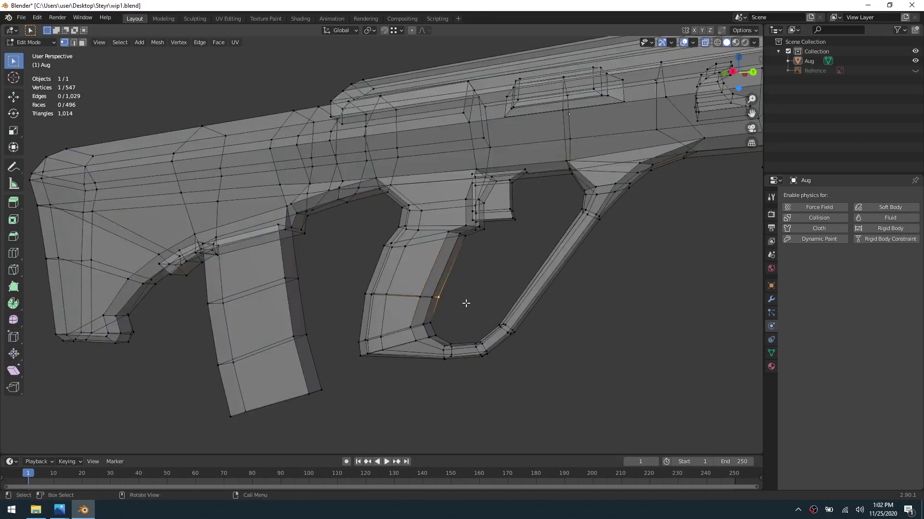
pyautogui.click(458, 305)
pyautogui.scroll(-4, 457, 305)
pyautogui.moveTo(457, 305); pyautogui.dragTo(305, 322, button='middle')
pyautogui.moveTo(486, 302); pyautogui.dragTo(447, 295, button='middle')
pyautogui.moveTo(423, 286); pyautogui.dragTo(422, 285)
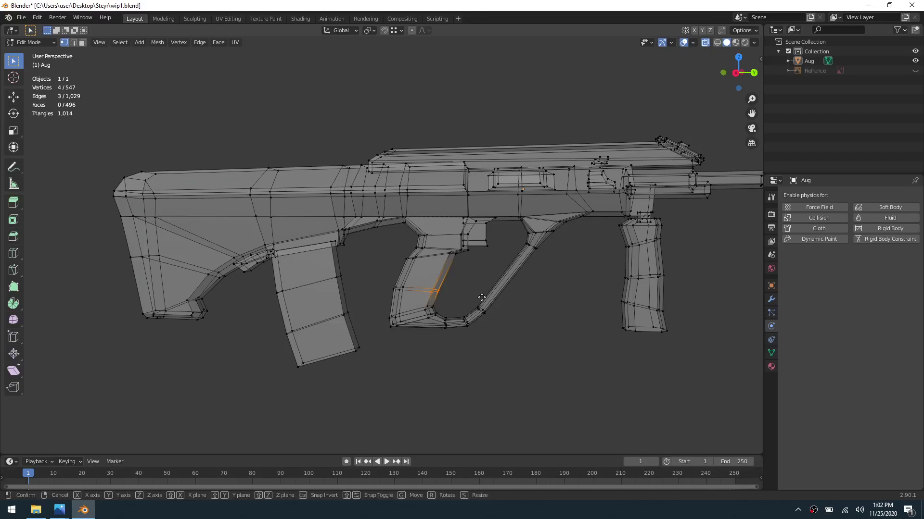
pyautogui.press('g')
pyautogui.press('g')
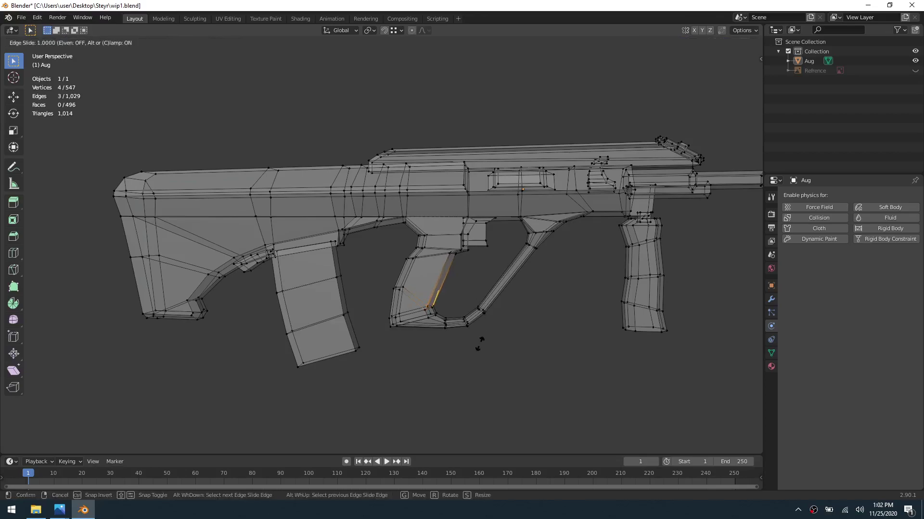
pyautogui.click(479, 343)
# Step: Examine the rifle in Object Mode with see-through display off, including the grip and trigger guard up close
pyautogui.hotkey('alt', 'a')
pyautogui.hotkey('ctrl', 'Tab')
pyautogui.press('Tab')
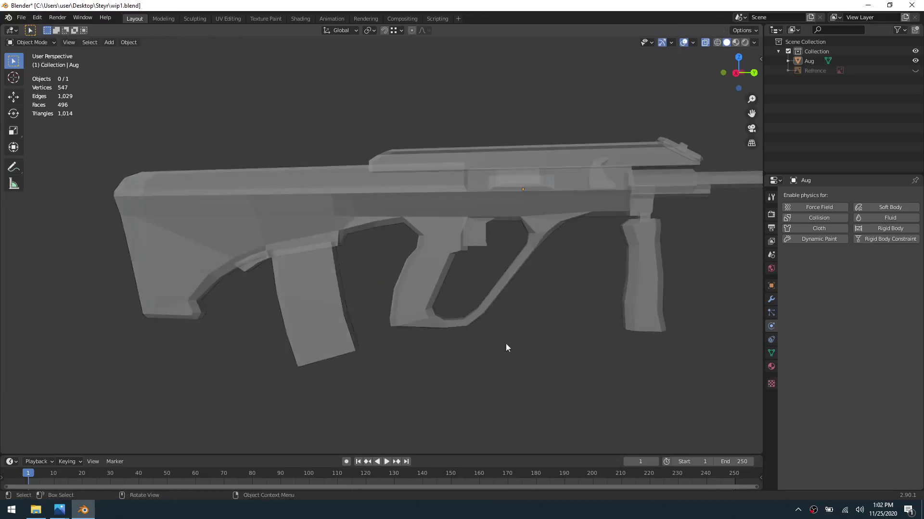
pyautogui.moveTo(519, 340)
pyautogui.mouseDown(button='middle')
pyautogui.moveTo(530, 342)
pyautogui.moveTo(474, 331)
pyautogui.moveTo(513, 344)
pyautogui.mouseUp(button='middle')
pyautogui.moveTo(135, 146); pyautogui.dragTo(52, 110, button='middle')
pyautogui.moveTo(492, 238); pyautogui.dragTo(512, 247, button='middle')
pyautogui.scroll(4, 462, 238)
# Step: Move the two vertices where the trigger guard's rear corner meets the body, one per side, about 0.028 m along Y
pyautogui.hotkey('ctrl', 'Tab')
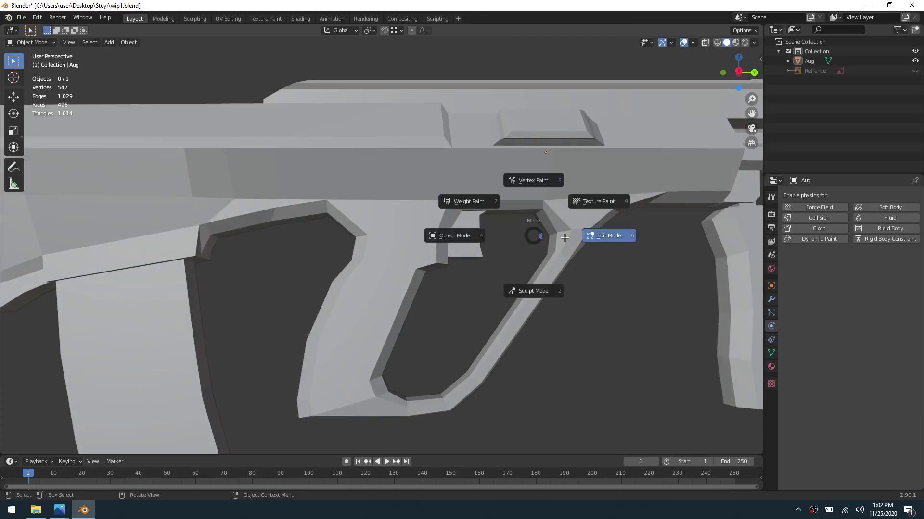
pyautogui.click(564, 238)
pyautogui.click(545, 199)
pyautogui.scroll(-4, 572, 230)
pyautogui.moveTo(572, 230); pyautogui.dragTo(383, 251, button='middle')
pyautogui.keyDown('shift'); pyautogui.click(247, 224); pyautogui.keyUp('shift')
pyautogui.moveTo(253, 230); pyautogui.dragTo(443, 274, button='middle')
pyautogui.scroll(2, 367, 291)
pyautogui.press('`')
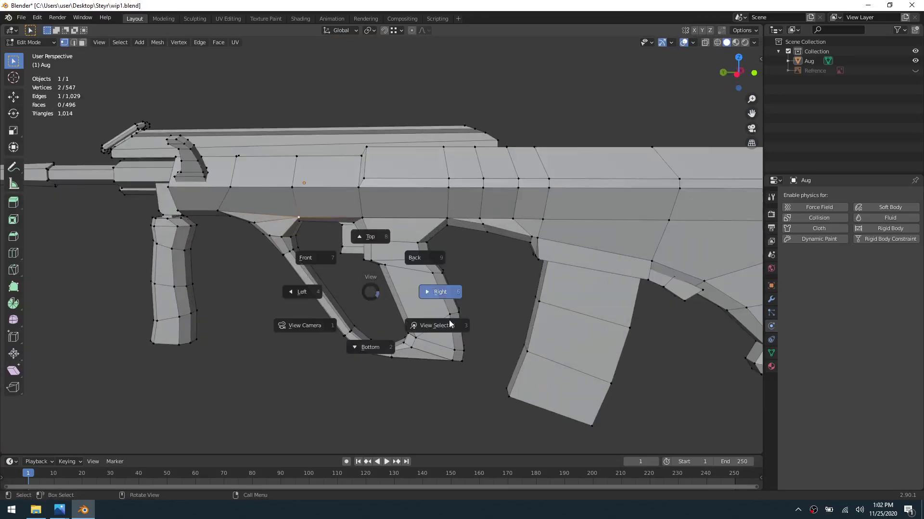
pyautogui.click(454, 322)
pyautogui.scroll(-5, 456, 322)
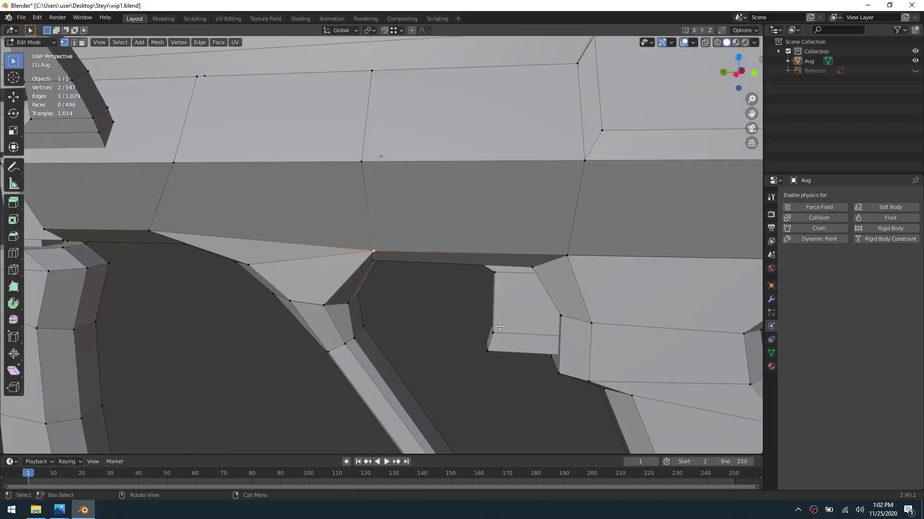
pyautogui.moveTo(474, 303)
pyautogui.mouseDown(button='middle')
pyautogui.moveTo(402, 308)
pyautogui.moveTo(470, 313)
pyautogui.mouseUp(button='middle')
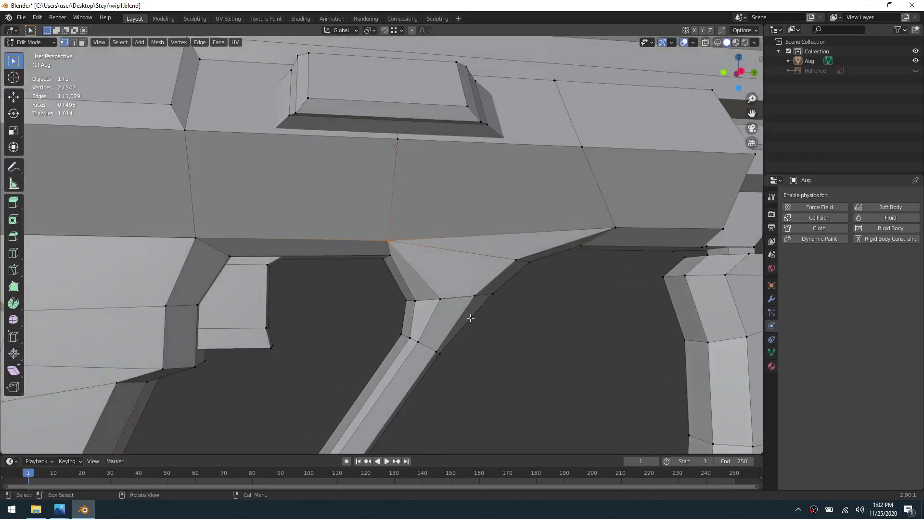
pyautogui.press('g')
pyautogui.press('y')
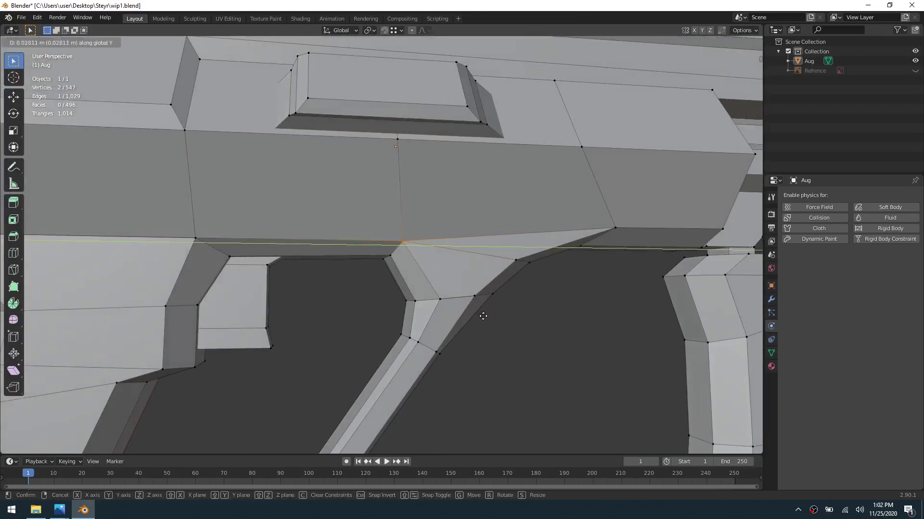
pyautogui.click(484, 316)
pyautogui.click(442, 299)
pyautogui.moveTo(442, 299); pyautogui.dragTo(611, 306, button='middle')
pyautogui.press('g')
pyautogui.press('y')
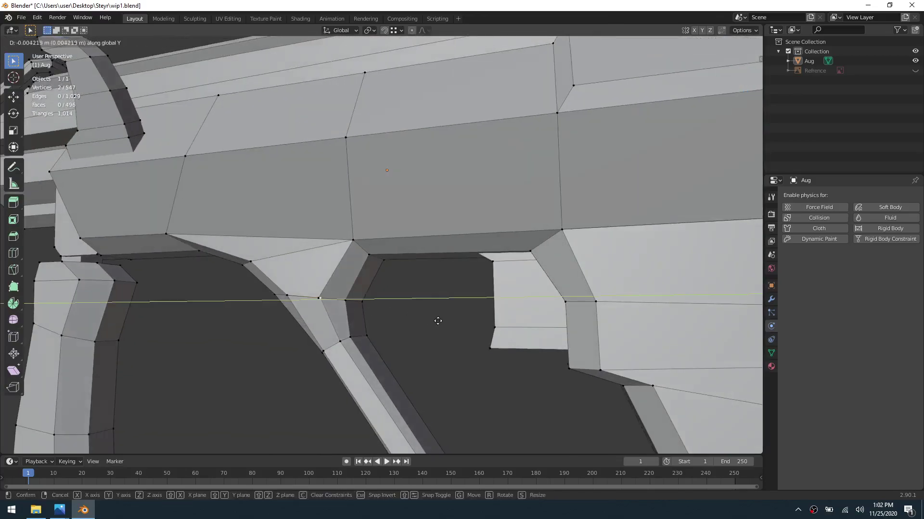
pyautogui.rightClick(425, 323)
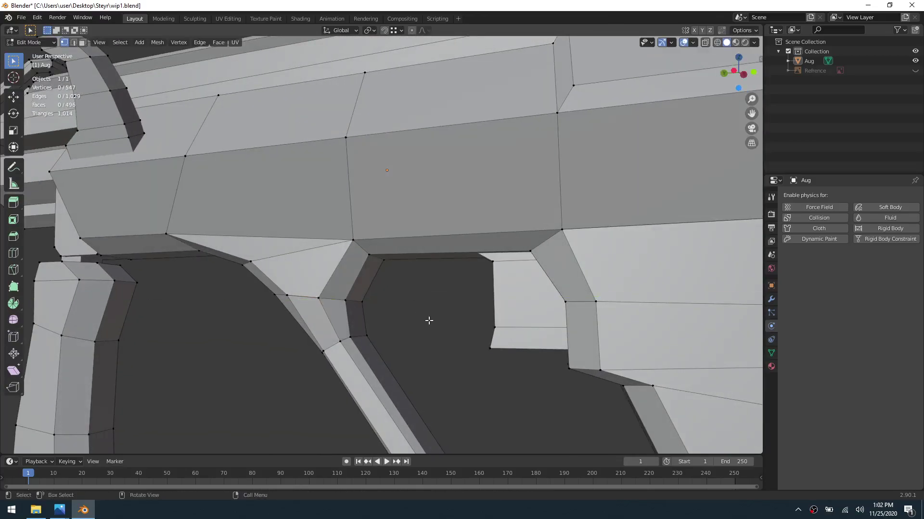
# Step: Merge all of the rifle's vertices by a distance of 0.0001 m, leaving nothing selected
pyautogui.scroll(-10, 429, 320)
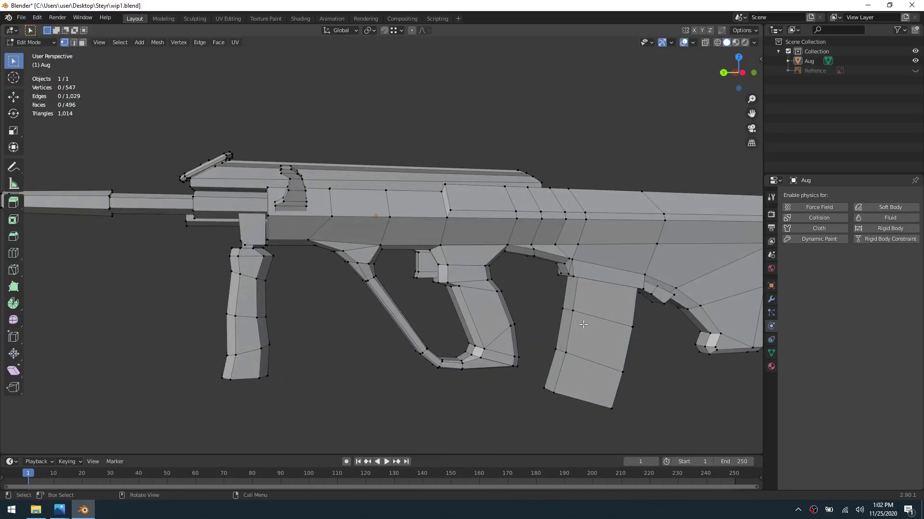
pyautogui.press('a')
pyautogui.press('m')
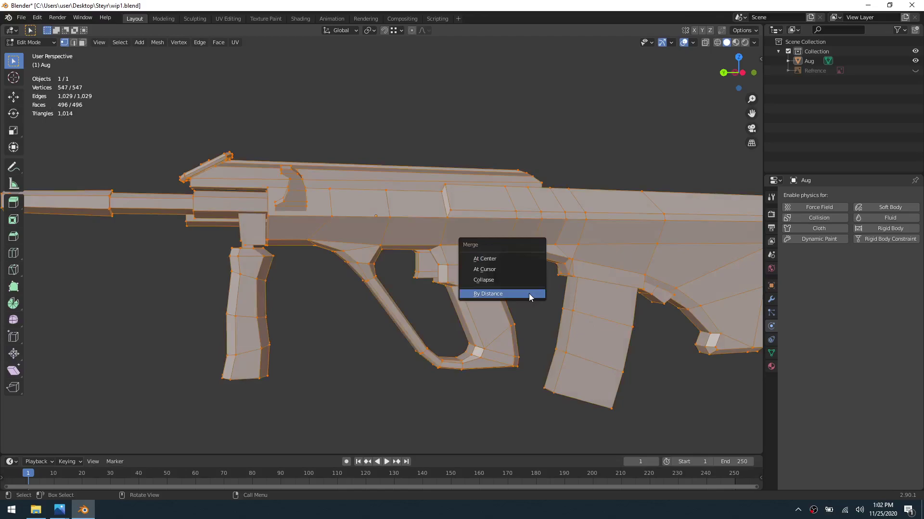
pyautogui.click(530, 297)
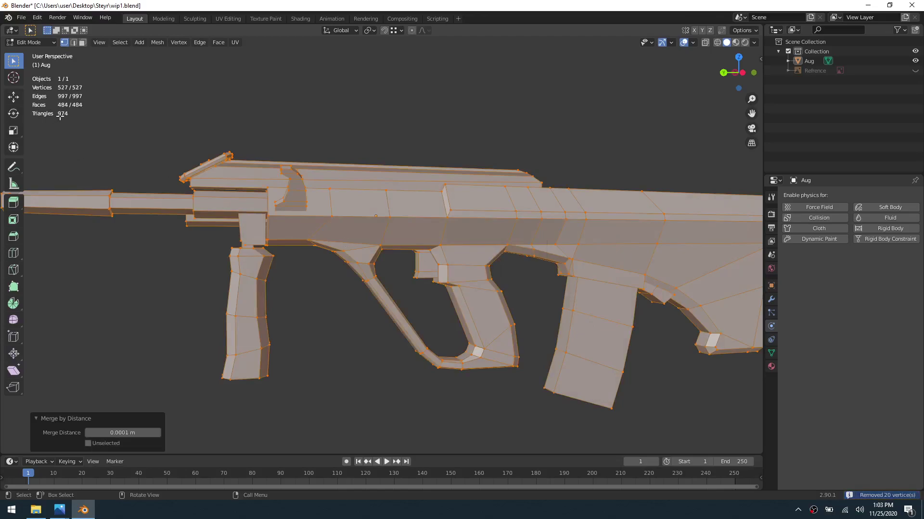
pyautogui.hotkey('alt', 'a')
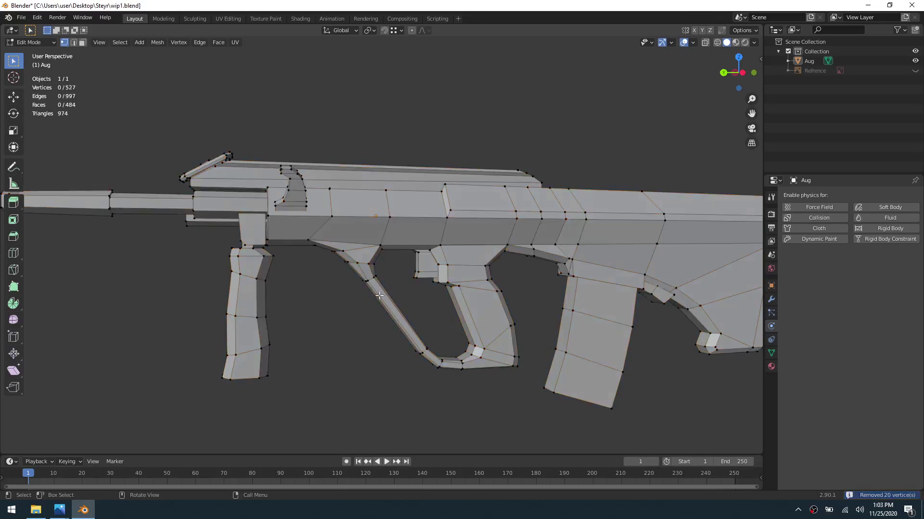
# Step: Return to Object Mode with the whole rifle in view and select the Aug object
pyautogui.scroll(-1, 372, 299)
pyautogui.moveTo(422, 275); pyautogui.dragTo(491, 273, button='middle')
pyautogui.moveTo(427, 282); pyautogui.dragTo(381, 255, button='middle')
pyautogui.hotkey('ctrl', 'Tab')
pyautogui.click(406, 281)
pyautogui.click(385, 260)
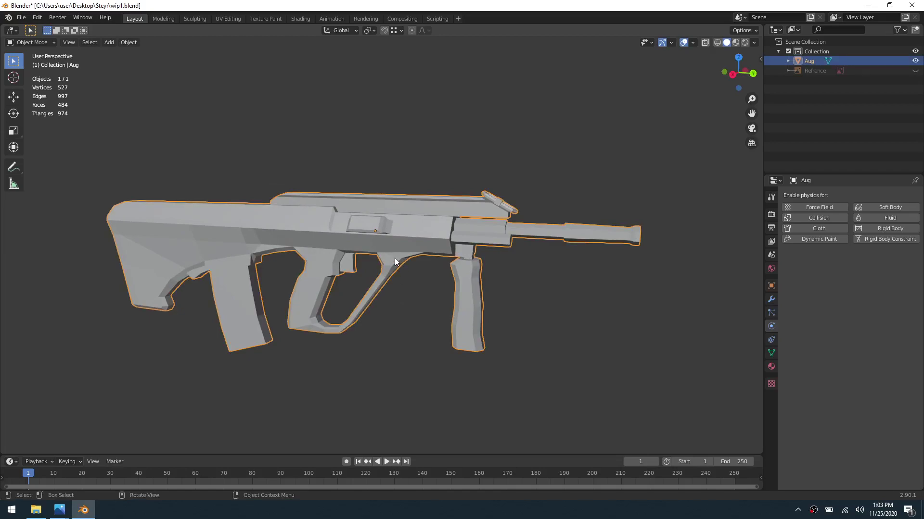
# Step: Shade the Aug object smooth and enable Auto Smooth on its normals with an angle of about 66.4°
pyautogui.rightClick(395, 261)
pyautogui.click(395, 260)
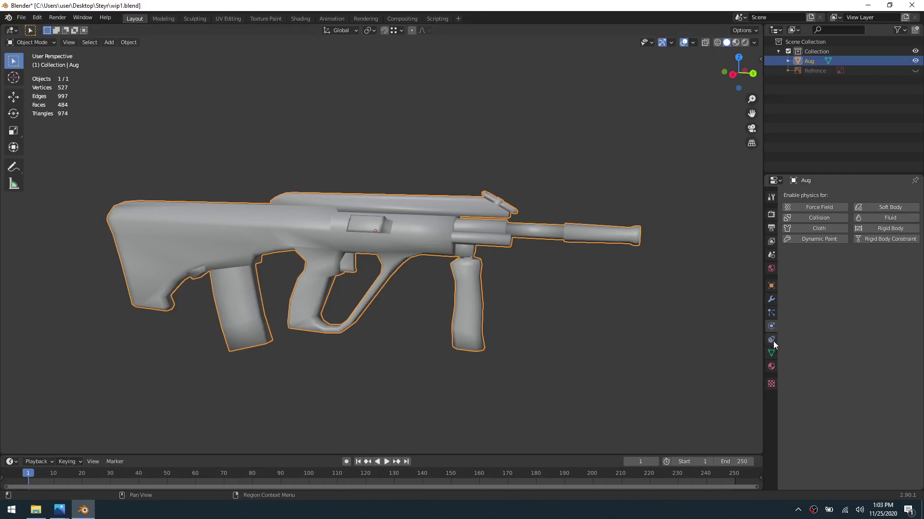
pyautogui.click(772, 354)
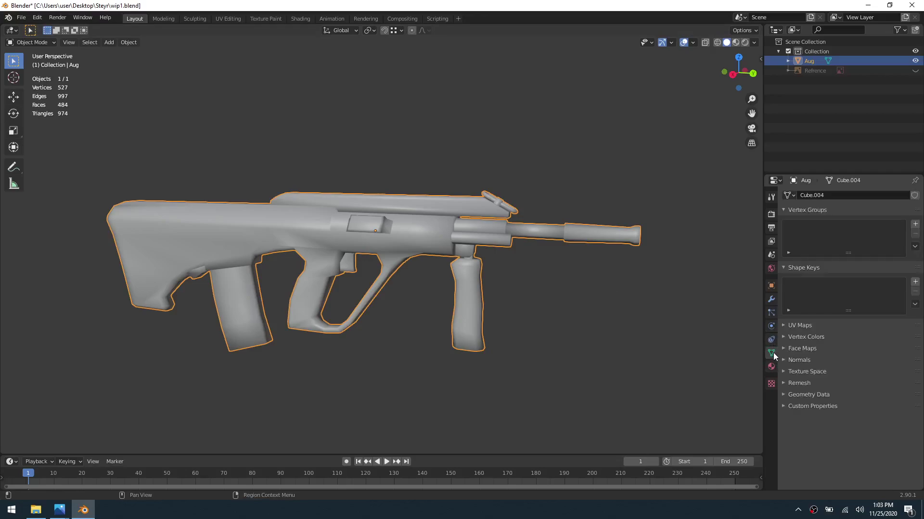
pyautogui.click(783, 395)
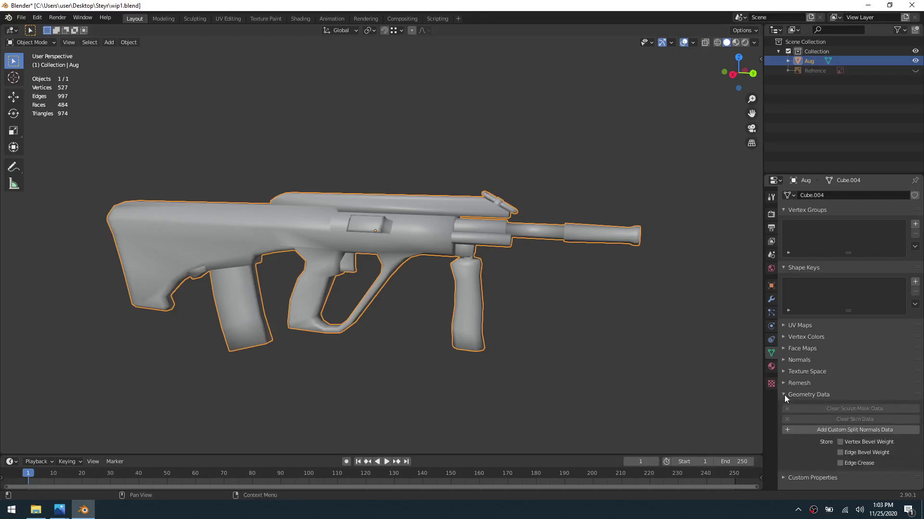
pyautogui.click(785, 394)
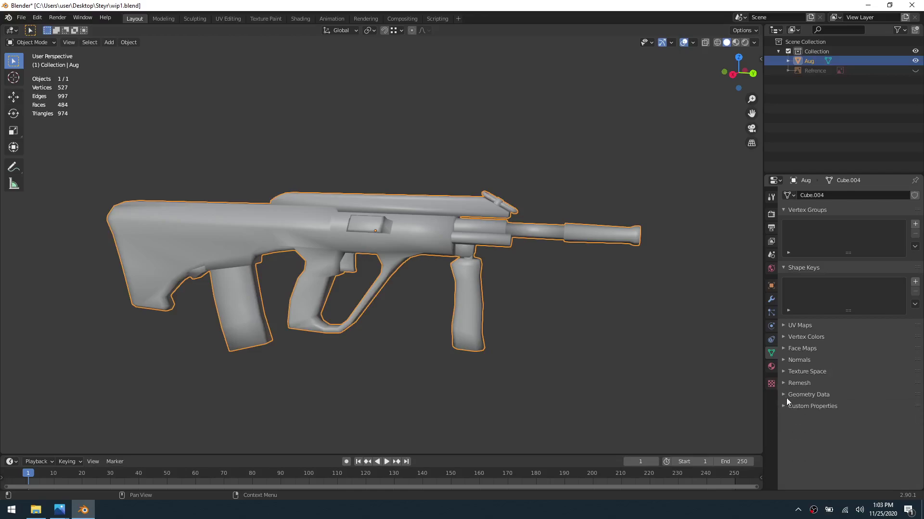
pyautogui.click(786, 360)
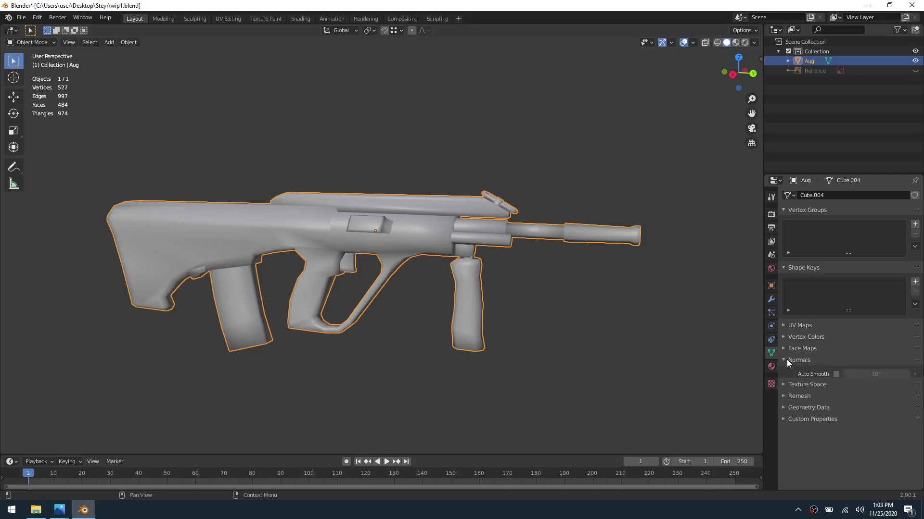
pyautogui.click(836, 374)
pyautogui.moveTo(747, 347); pyautogui.dragTo(571, 320, button='middle')
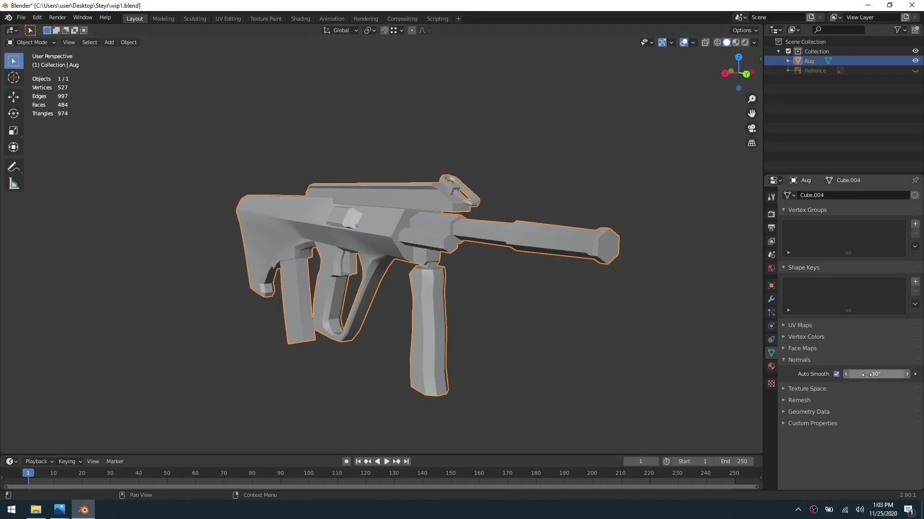
pyautogui.moveTo(875, 375); pyautogui.dragTo(918, 374)
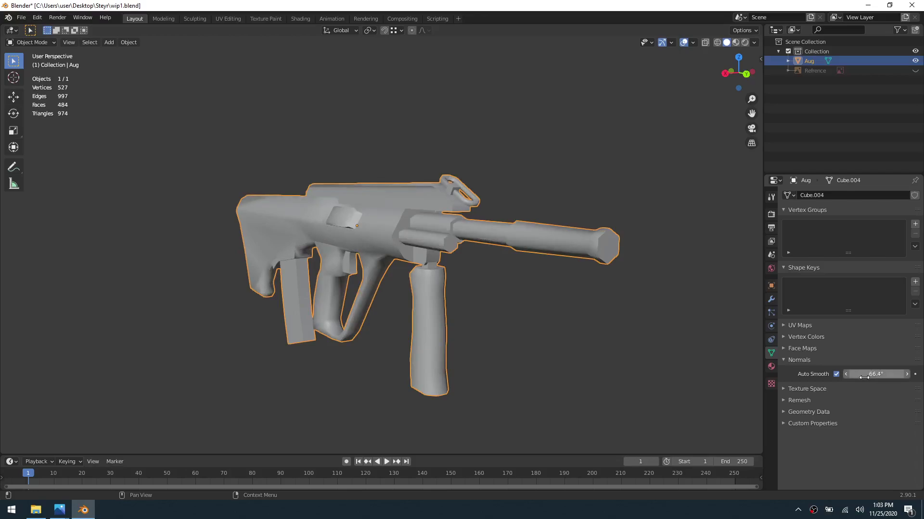
# Step: Examine the smooth shading around the grip and trigger in both Edit and Object Mode, ending in Edit Mode
pyautogui.click(322, 388)
pyautogui.moveTo(314, 344); pyautogui.dragTo(377, 338, button='middle')
pyautogui.scroll(3, 394, 338)
pyautogui.moveTo(300, 329); pyautogui.dragTo(392, 299, button='middle')
pyautogui.hotkey('ctrl', 'Tab')
pyautogui.click(443, 299)
pyautogui.scroll(4, 358, 253)
pyautogui.keyDown('shift'); pyautogui.moveTo(360, 254); pyautogui.dragTo(380, 256, button='middle'); pyautogui.keyUp('shift')
pyautogui.scroll(3, 380, 256)
pyautogui.press('2')
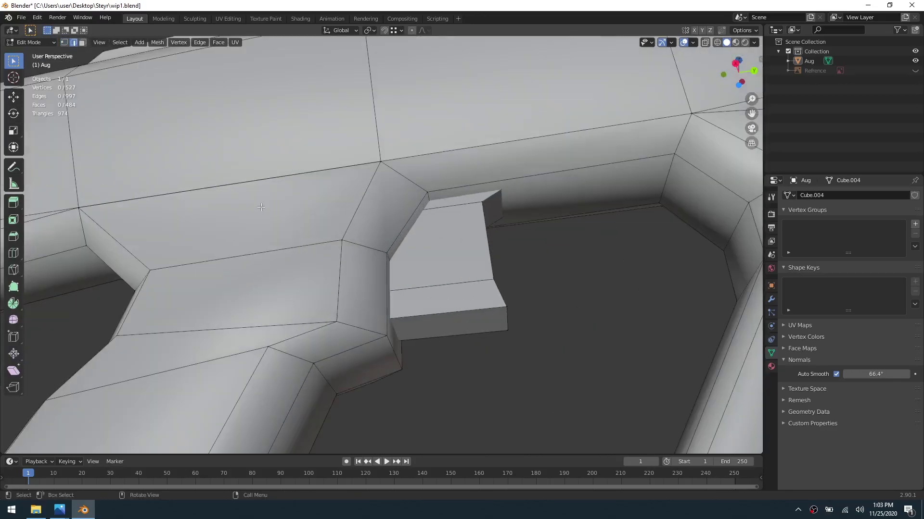
pyautogui.click(234, 180)
pyautogui.moveTo(234, 180); pyautogui.dragTo(436, 266, button='middle')
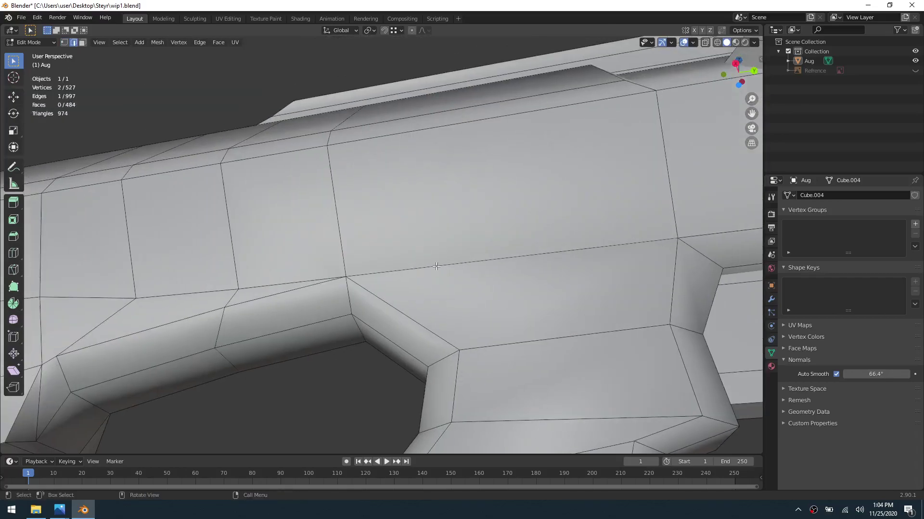
pyautogui.scroll(-6, 482, 272)
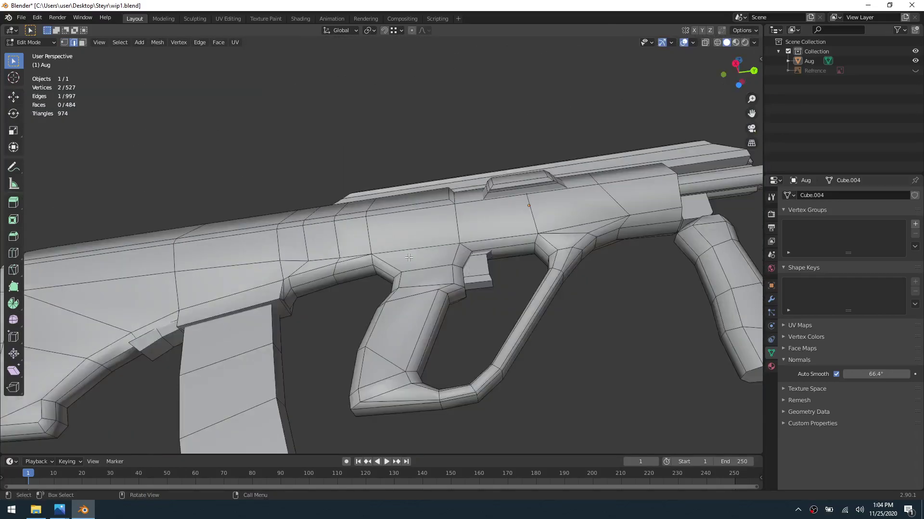
pyautogui.scroll(3, 408, 257)
pyautogui.hotkey('ctrl', 'Tab')
pyautogui.click(487, 316)
pyautogui.hotkey('ctrl', 'Tab')
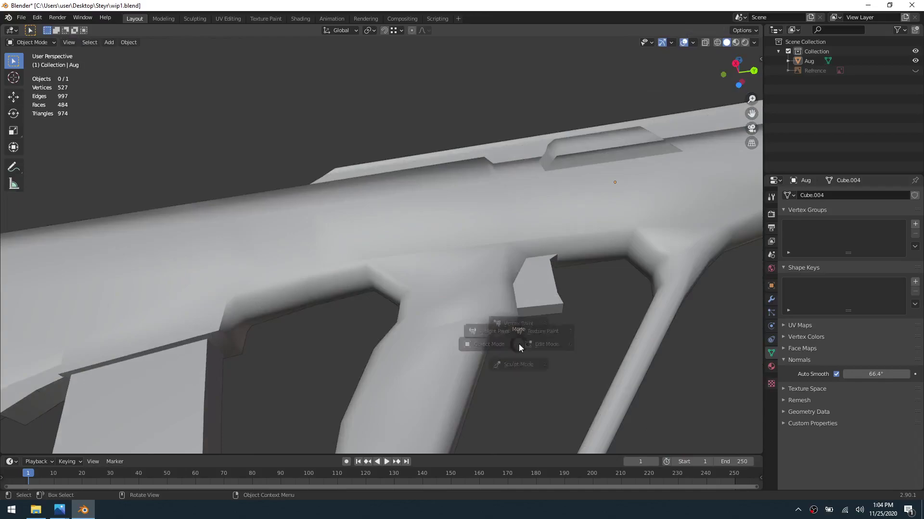
pyautogui.click(553, 344)
pyautogui.press('1')
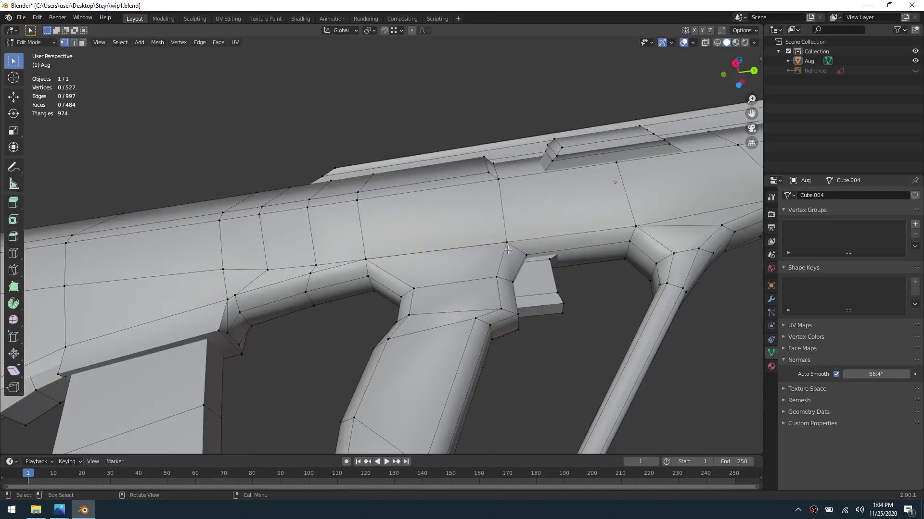
pyautogui.press('g')
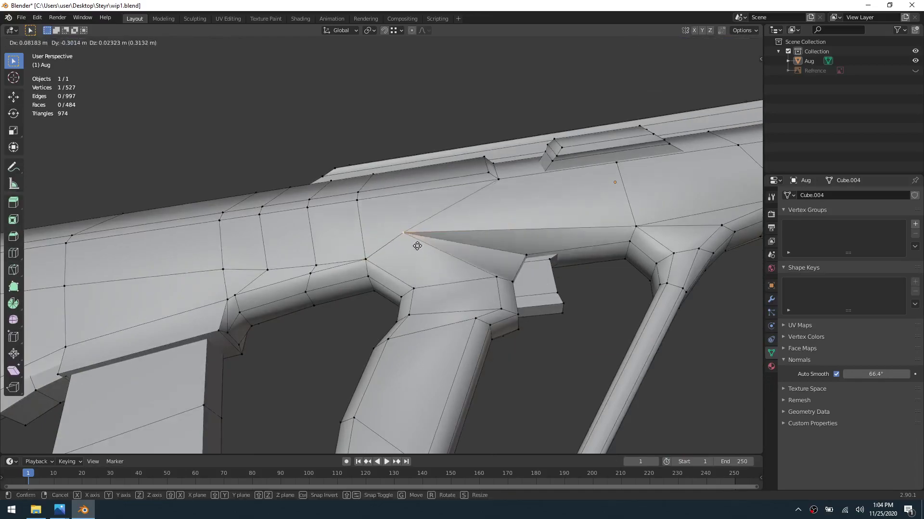
pyautogui.click(507, 270)
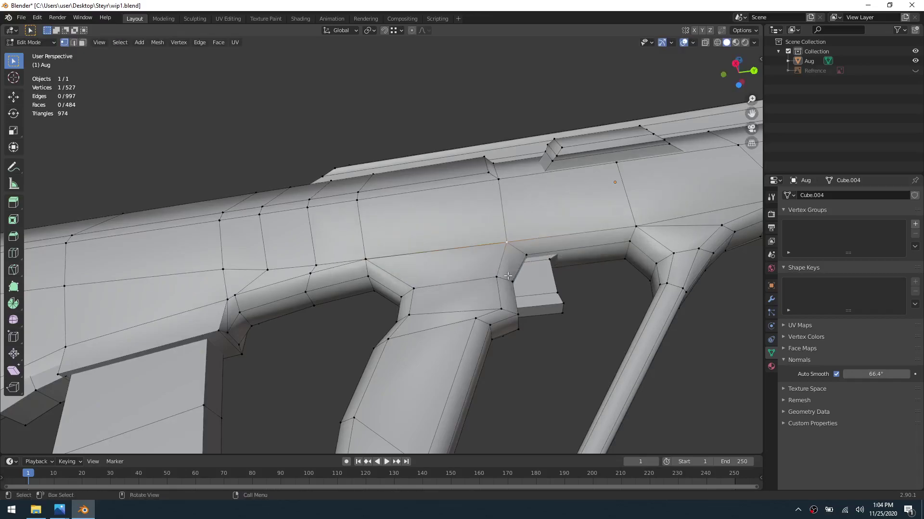
# Step: Select the edge loop beside the stock's rear end and slide it onto the neighbouring loop with a factor of -1.000
pyautogui.scroll(-5, 505, 341)
pyautogui.moveTo(484, 319); pyautogui.dragTo(300, 319, button='middle')
pyautogui.scroll(2, 421, 355)
pyautogui.moveTo(259, 367); pyautogui.dragTo(313, 291, button='middle')
pyautogui.keyDown('ctrl'); pyautogui.click(452, 348); pyautogui.keyUp('ctrl')
pyautogui.keyDown('ctrl'); pyautogui.click(462, 264); pyautogui.keyUp('ctrl')
pyautogui.press('g')
pyautogui.press('g')
pyautogui.click(338, 332)
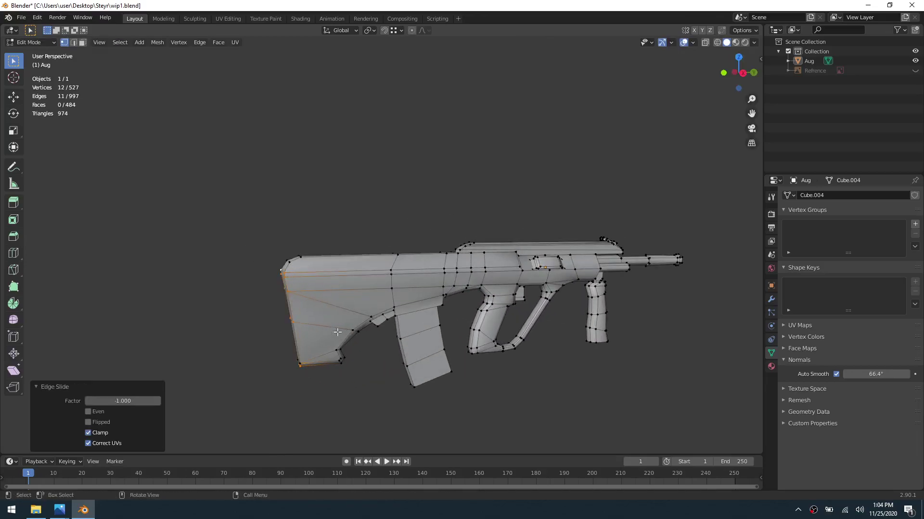
# Step: Merge all of the rifle's vertices by distance and leave nothing selected
pyautogui.press('a')
pyautogui.press('n')
pyautogui.press('m')
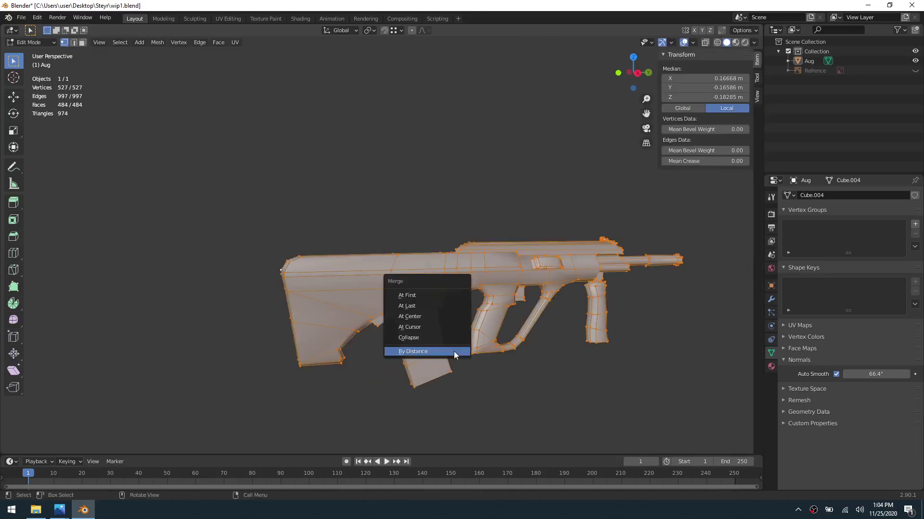
pyautogui.click(454, 351)
pyautogui.hotkey('alt', 'a')
pyautogui.moveTo(501, 406); pyautogui.dragTo(503, 379, button='middle')
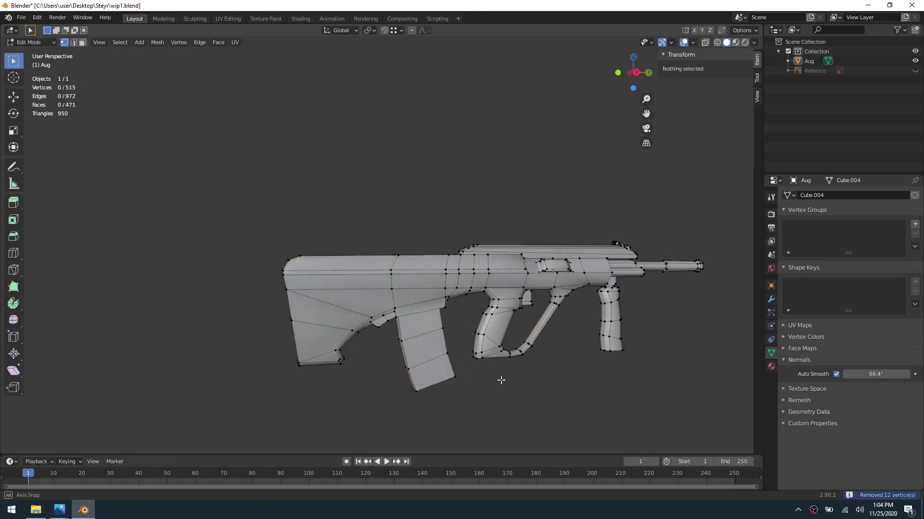
# Step: Narrow the small catch behind the magazine by scaling its linked geometry to about 0.86 along X, and deselect it
pyautogui.moveTo(568, 425); pyautogui.dragTo(469, 357, button='middle')
pyautogui.scroll(5, 410, 330)
pyautogui.scroll(3, 369, 339)
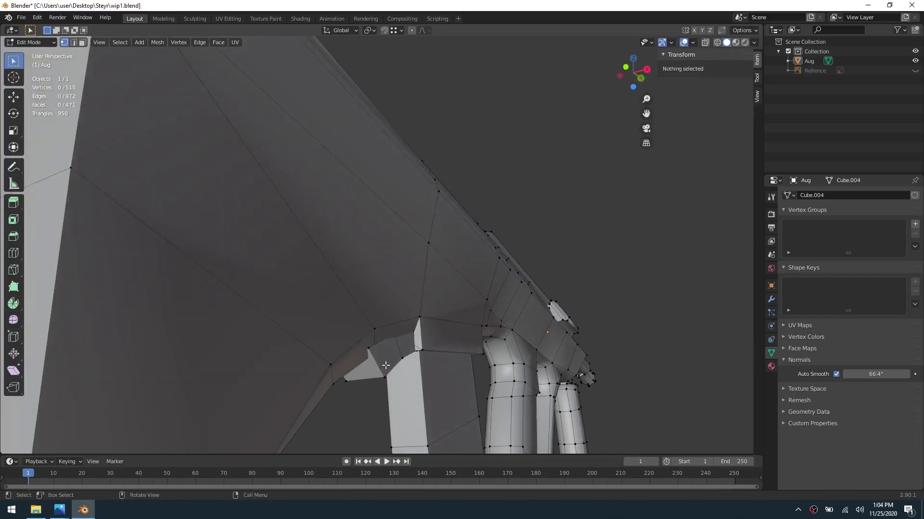
pyautogui.press('l')
pyautogui.press('s')
pyautogui.press('y')
pyautogui.press('x')
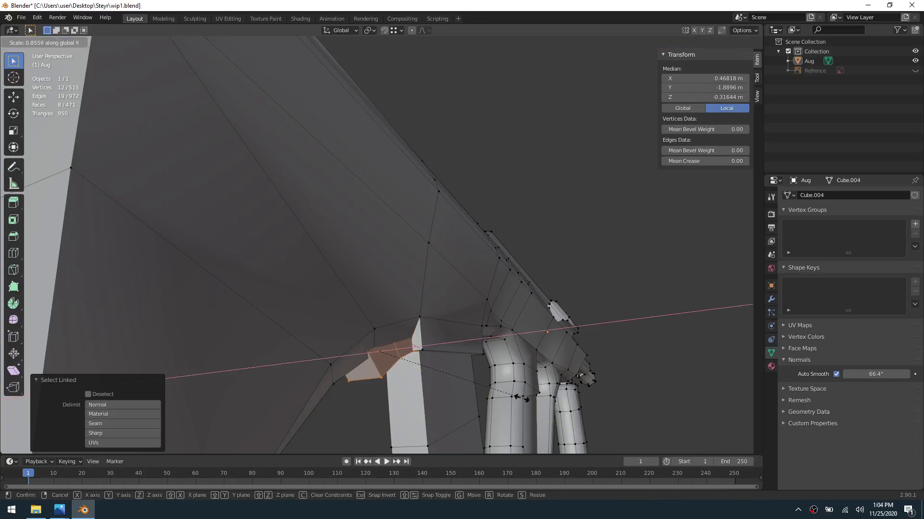
pyautogui.click(520, 398)
pyautogui.click(350, 412)
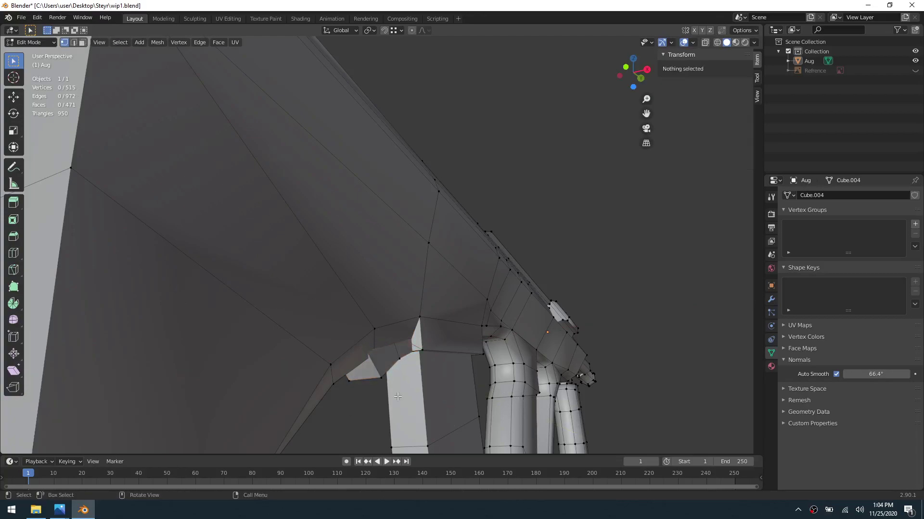
# Step: Examine the catch and the stock's underside in Object Mode and return to Edit Mode
pyautogui.scroll(-4, 409, 393)
pyautogui.hotkey('ctrl', 'Tab')
pyautogui.click(395, 398)
pyautogui.click(572, 402)
pyautogui.hotkey('ctrl', 'Tab')
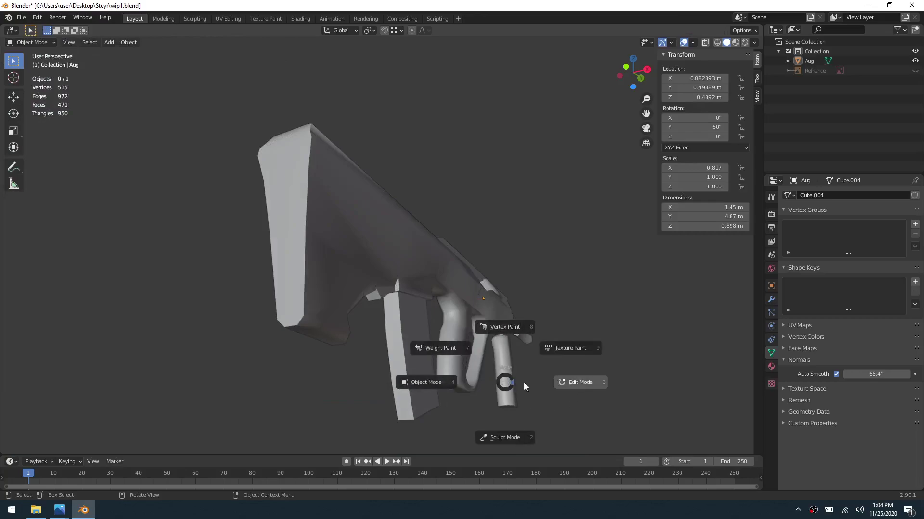
pyautogui.click(534, 384)
# Step: Lower the two vertices at the catch's front end beside the magazine slightly along Z
pyautogui.moveTo(658, 317); pyautogui.dragTo(576, 308, button='middle')
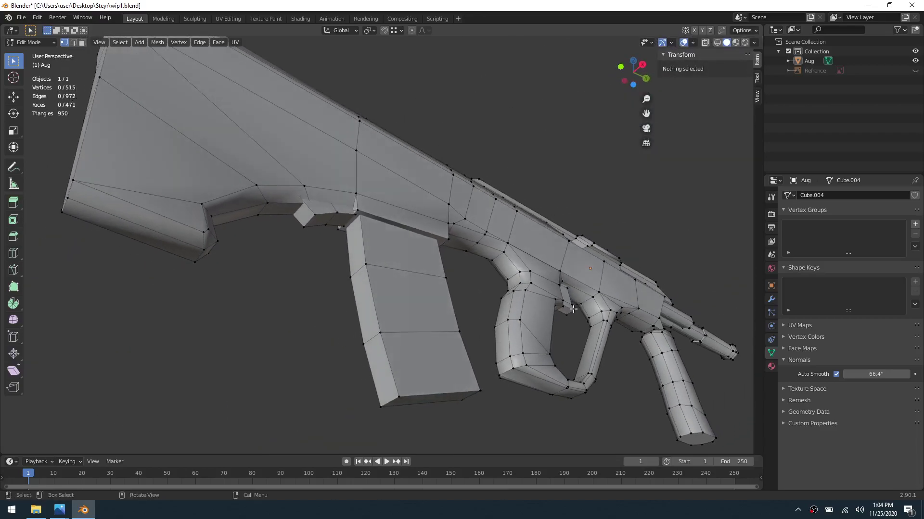
pyautogui.scroll(2, 381, 277)
pyautogui.scroll(2, 385, 270)
pyautogui.click(388, 273)
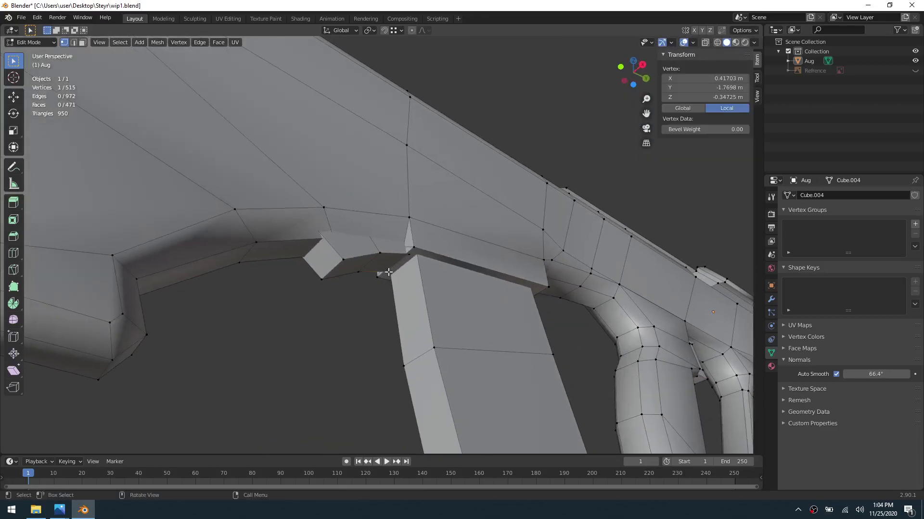
pyautogui.keyDown('shift'); pyautogui.click(409, 254); pyautogui.keyUp('shift')
pyautogui.press('g')
pyautogui.press('z')
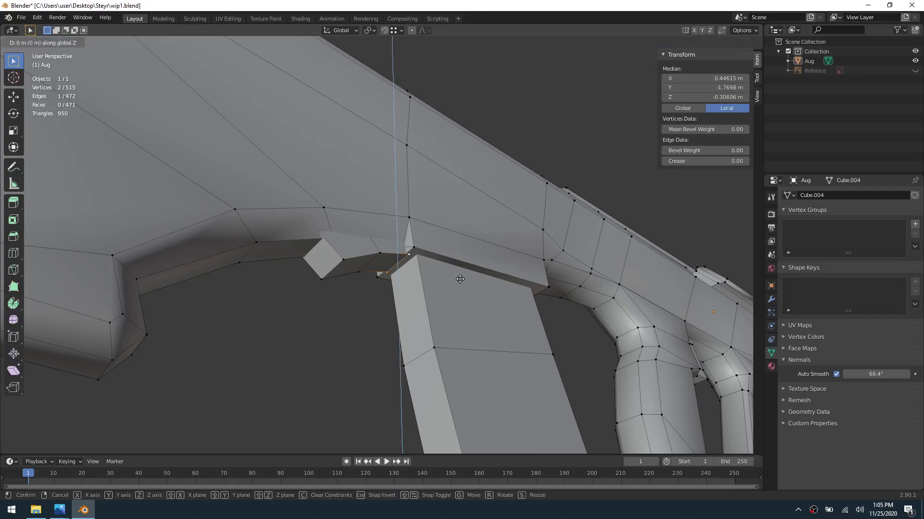
pyautogui.click(462, 280)
pyautogui.moveTo(462, 281); pyautogui.dragTo(391, 299, button='middle')
# Step: Examine the joint between catch, magazine and body in Object and Edit Mode, ending in Object Mode with the rifle selected
pyautogui.hotkey('ctrl', 'Tab')
pyautogui.click(310, 299)
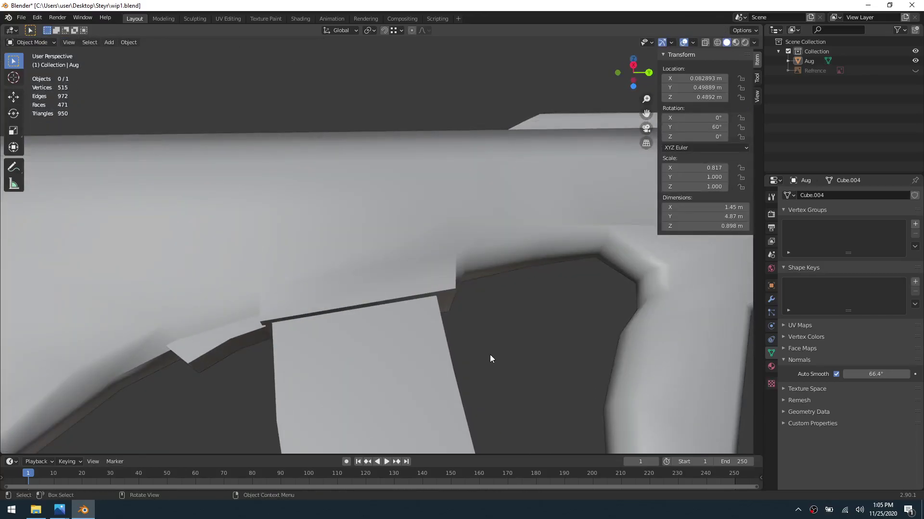
pyautogui.scroll(-5, 489, 359)
pyautogui.scroll(4, 265, 313)
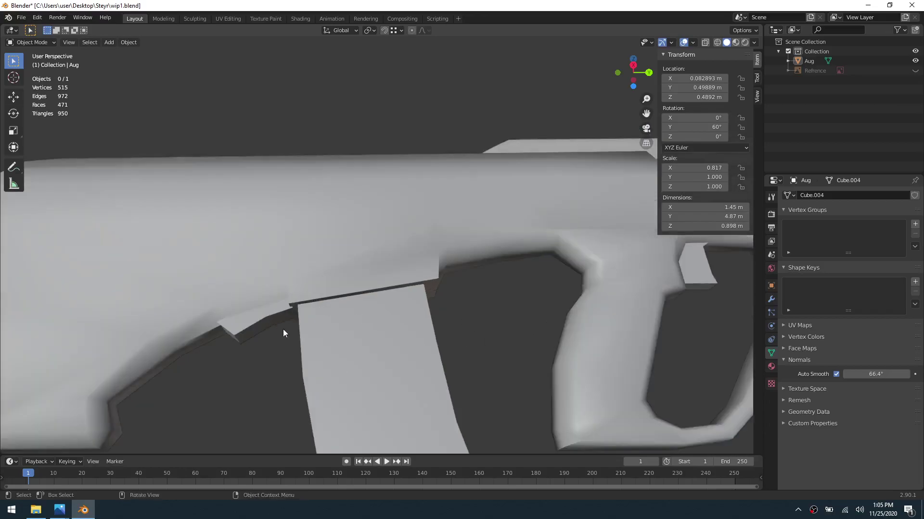
pyautogui.scroll(-2, 298, 337)
pyautogui.click(304, 337)
pyautogui.hotkey('ctrl', 'Tab')
pyautogui.click(329, 362)
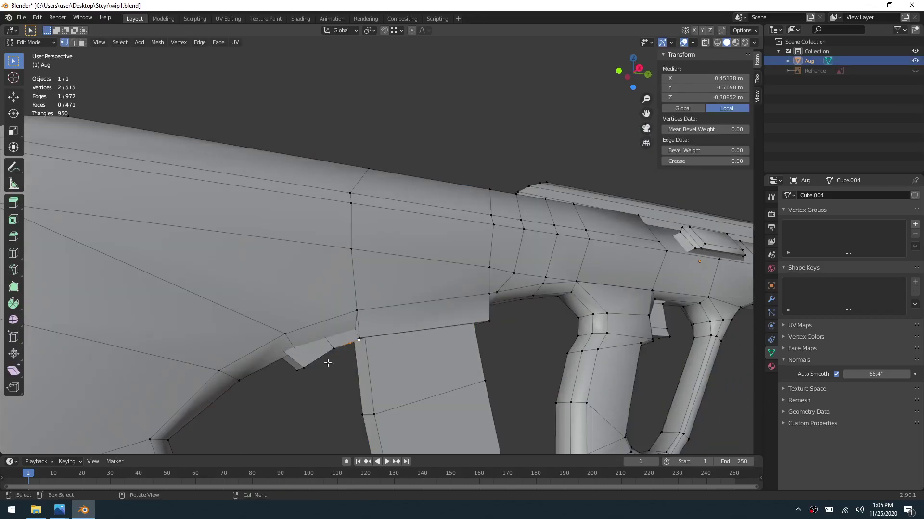
pyautogui.moveTo(329, 362); pyautogui.dragTo(391, 271, button='middle')
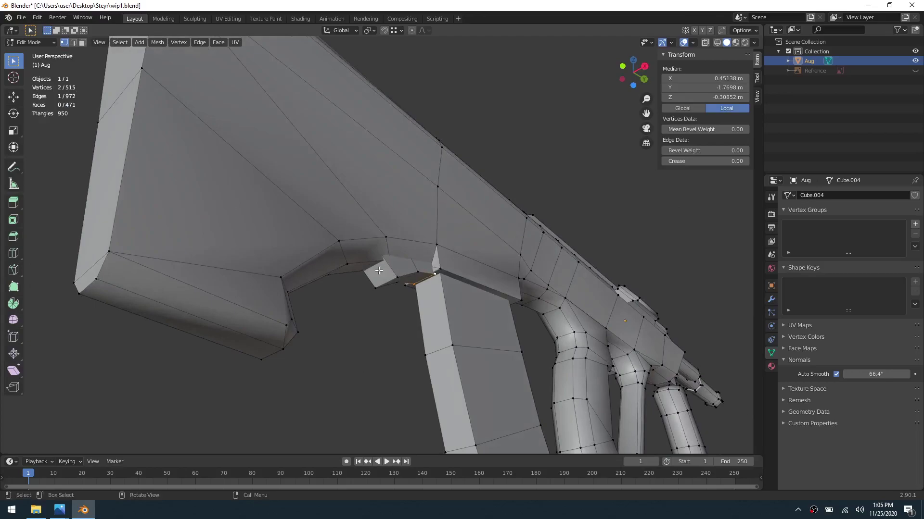
pyautogui.hotkey('ctrl', 'Tab')
pyautogui.click(397, 351)
# Step: Set the rifle's Auto Smooth angle to 81°
pyautogui.scroll(-5, 396, 345)
pyautogui.moveTo(397, 345); pyautogui.dragTo(409, 296, button='middle')
pyautogui.moveTo(873, 375)
pyautogui.mouseDown()
pyautogui.moveTo(906, 374)
pyautogui.moveTo(897, 375)
pyautogui.mouseUp()
pyautogui.moveTo(876, 374); pyautogui.dragTo(876, 374)
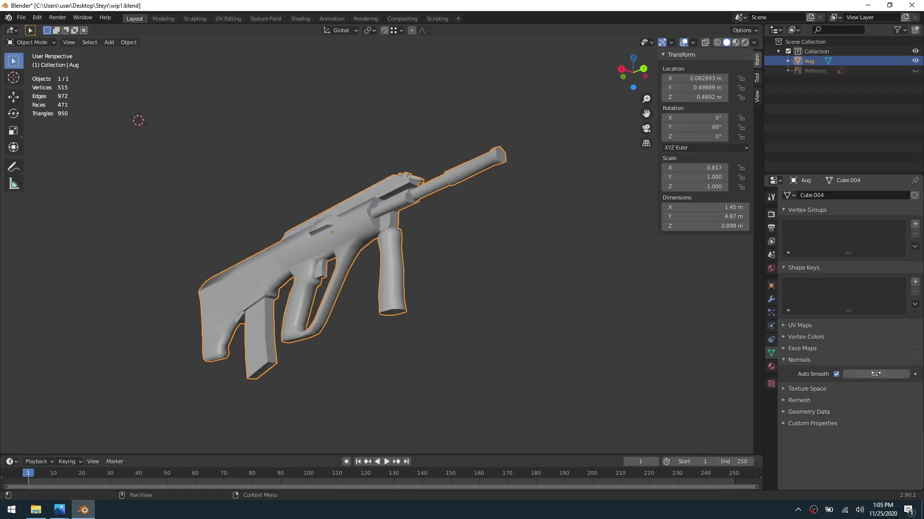
# Step: Inspect the rifle's shading from the side around the grip and trigger, and enter Edit Mode
pyautogui.moveTo(382, 305); pyautogui.dragTo(391, 316, button='middle')
pyautogui.scroll(5, 391, 316)
pyautogui.moveTo(471, 342); pyautogui.dragTo(460, 330, button='middle')
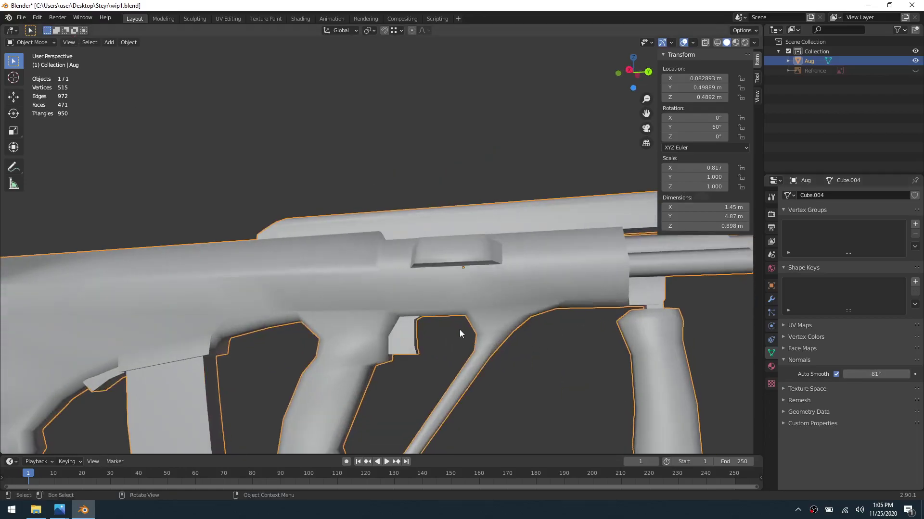
pyautogui.click(437, 323)
pyautogui.click(432, 301)
pyautogui.hotkey('ctrl', 'Tab')
pyautogui.click(484, 311)
# Step: Try to dissolve the horizontal edge between the rifle's body and the top of the grip
pyautogui.press('2')
pyautogui.click(354, 314)
pyautogui.scroll(4, 359, 312)
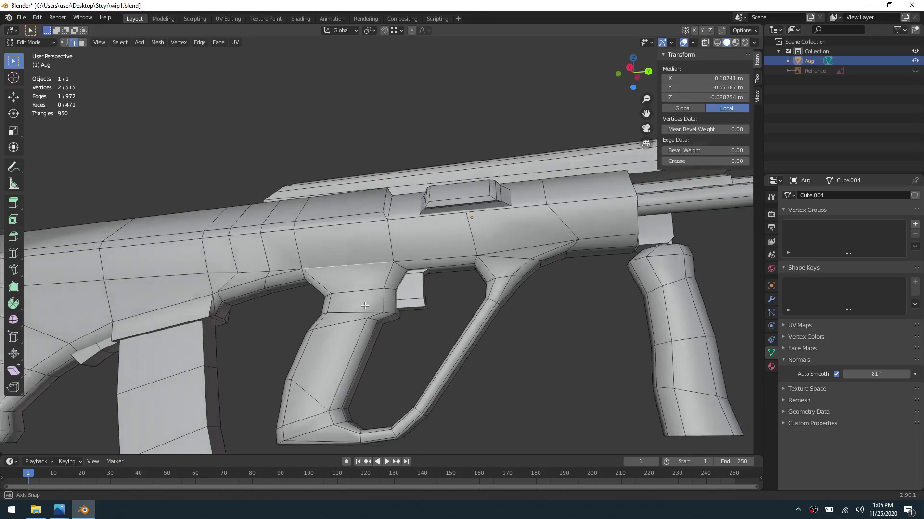
pyautogui.moveTo(378, 293); pyautogui.dragTo(382, 294, button='middle')
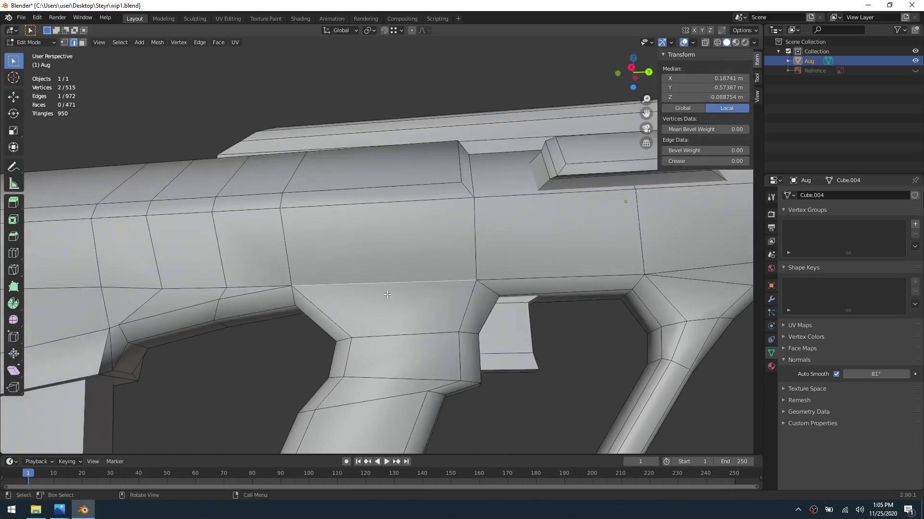
pyautogui.rightClick(366, 295)
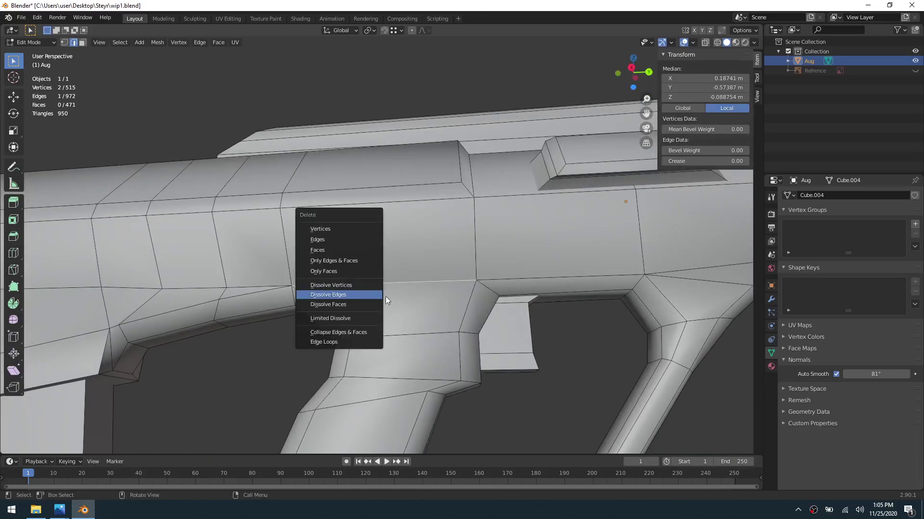
pyautogui.click(366, 294)
# Step: Switch to face selection and examine the body face above the grip and the whole rifle from the side, leaving nothing selected
pyautogui.press('3')
pyautogui.click(399, 268)
pyautogui.scroll(-8, 399, 268)
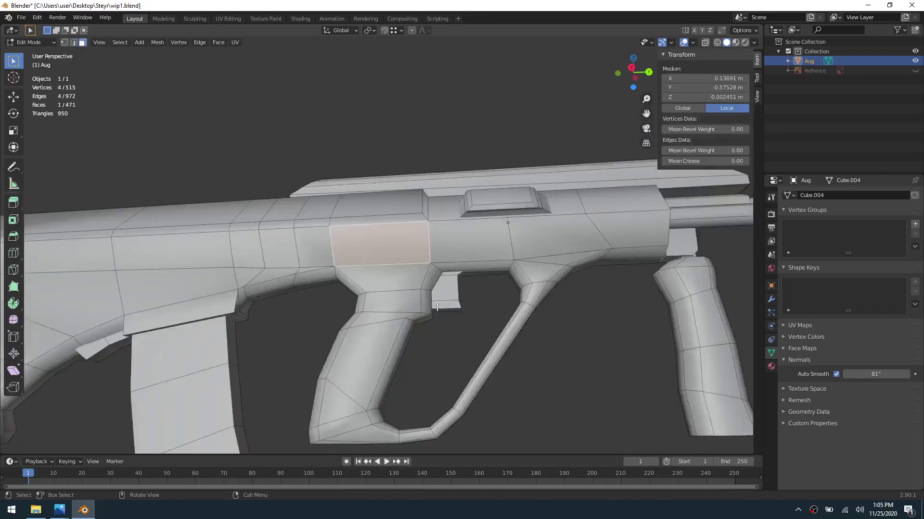
pyautogui.click(459, 315)
pyautogui.scroll(2, 509, 312)
pyautogui.moveTo(510, 311); pyautogui.dragTo(481, 299, button='middle')
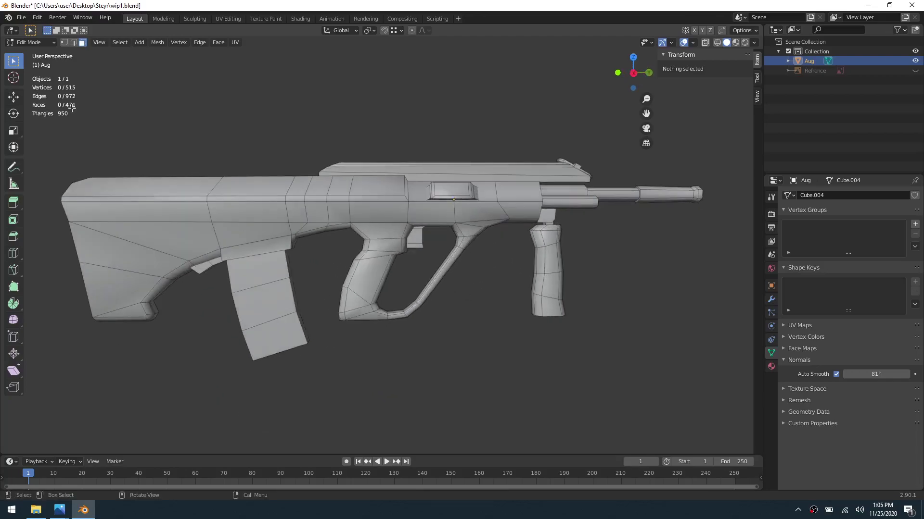
pyautogui.press('a')
pyautogui.click(178, 44)
pyautogui.moveTo(157, 42)
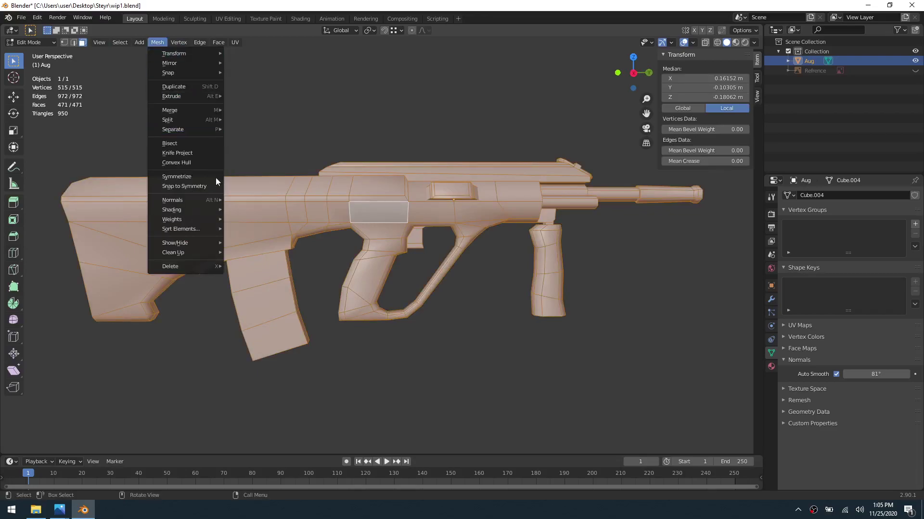
pyautogui.moveTo(213, 210)
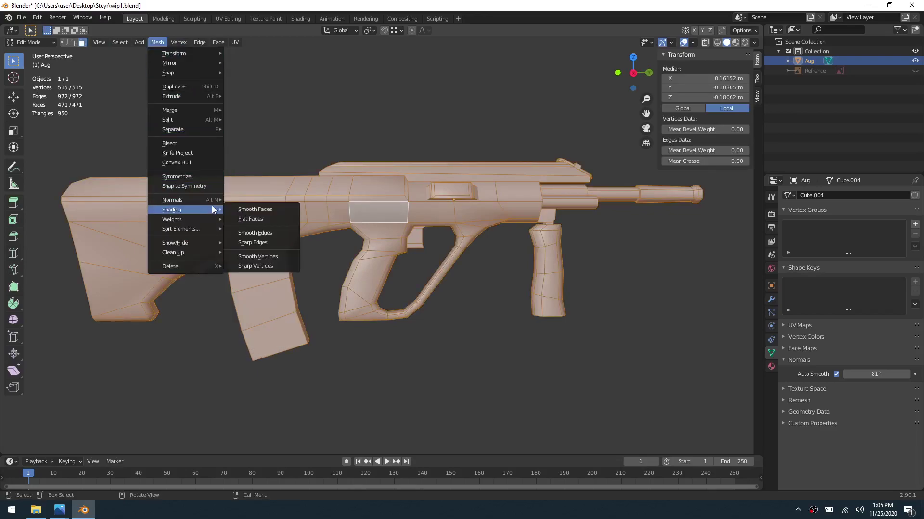
pyautogui.click(336, 102)
pyautogui.click(177, 43)
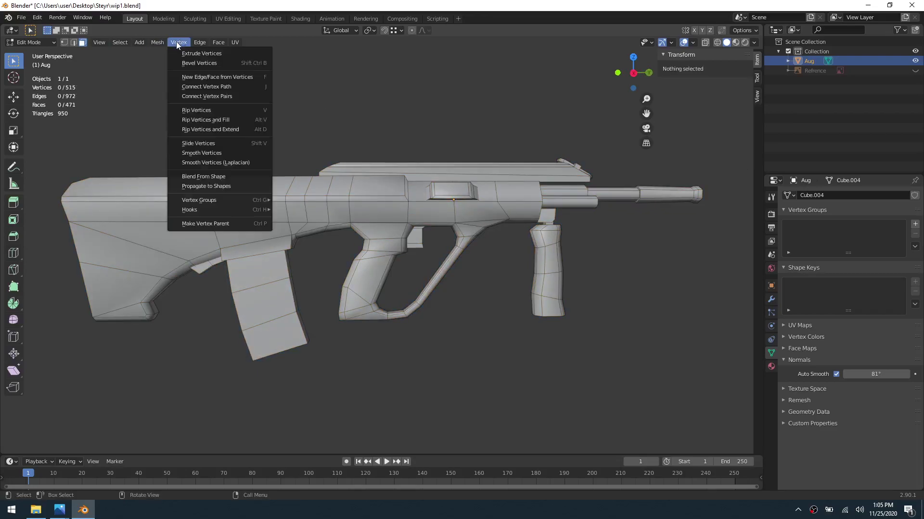
pyautogui.moveTo(157, 42)
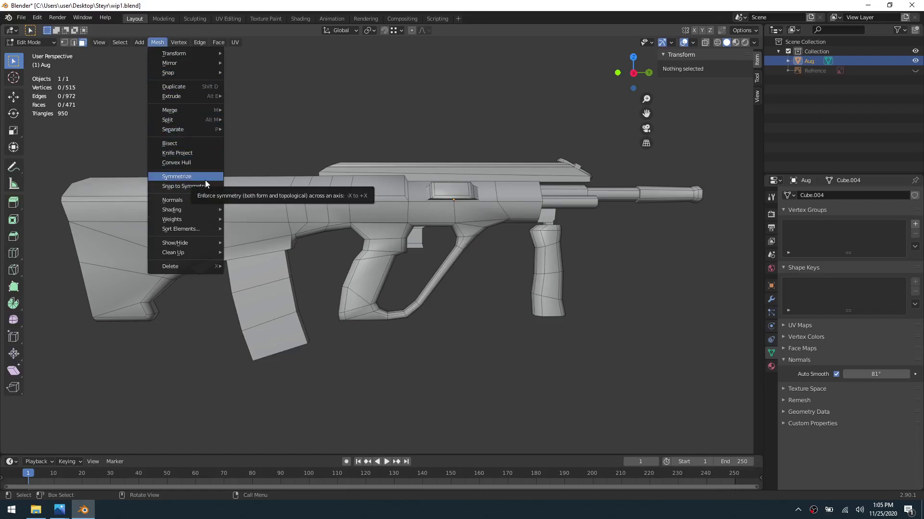
pyautogui.click(115, 43)
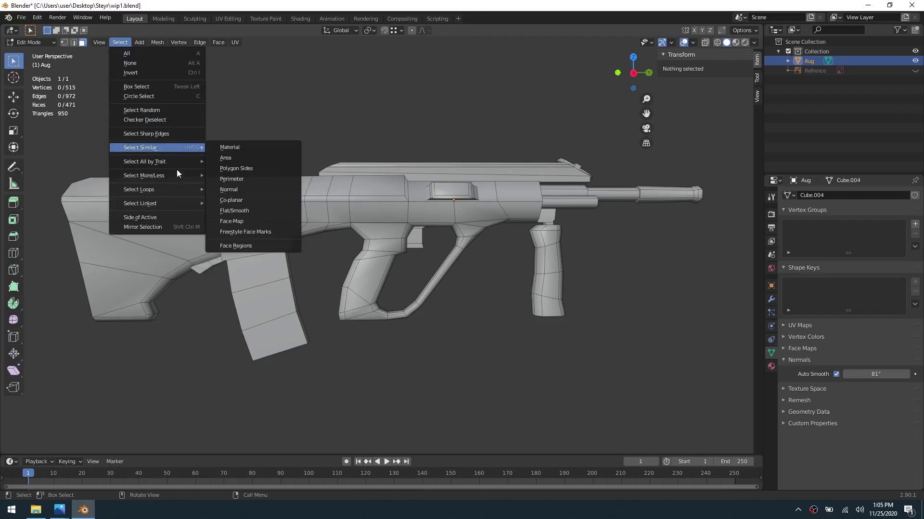
pyautogui.moveTo(168, 161)
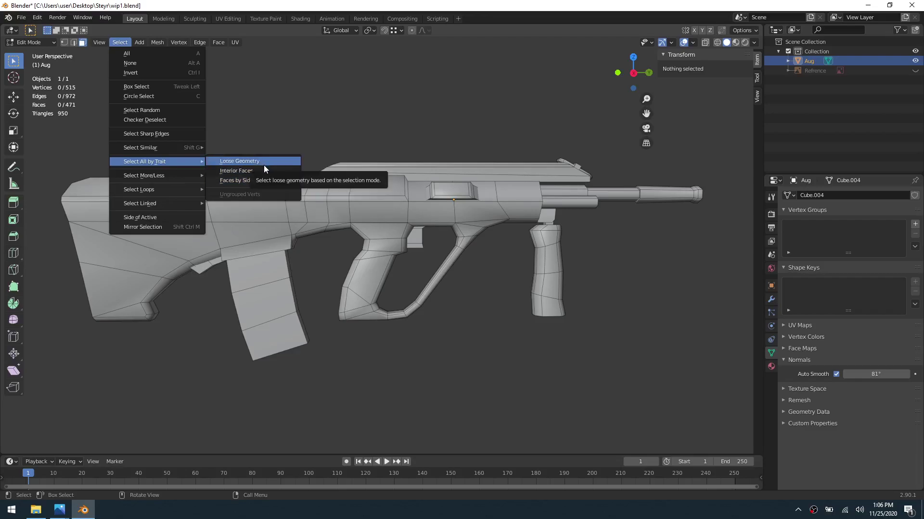
pyautogui.moveTo(174, 146)
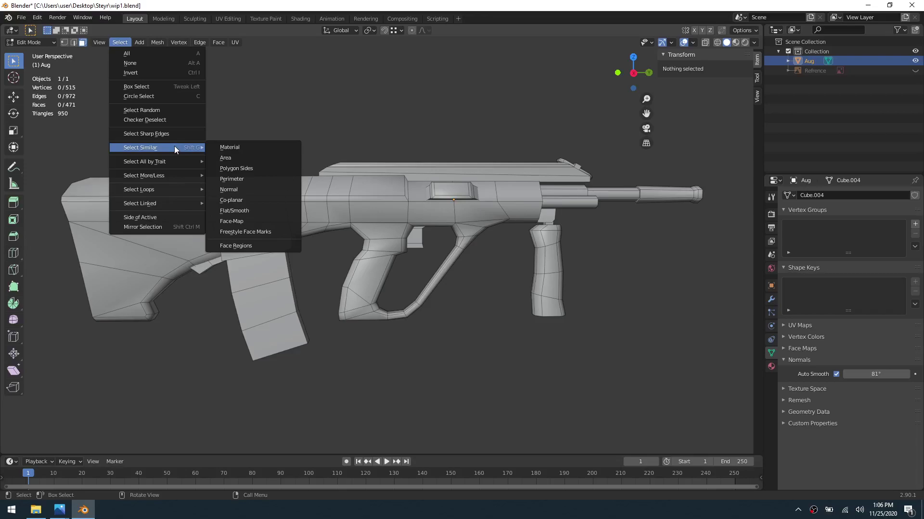
pyautogui.moveTo(183, 181)
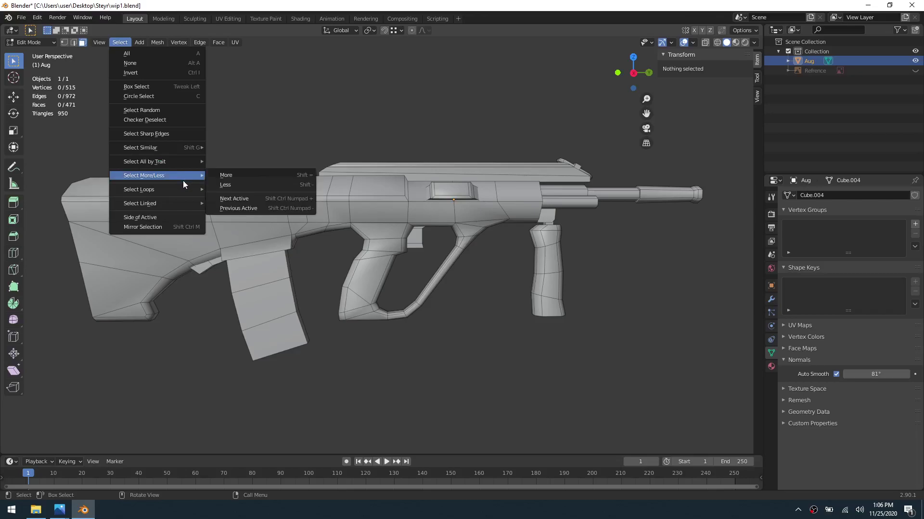
# Step: Switch to edge selection and select all non-manifold geometry of the rifle mesh
pyautogui.press('1')
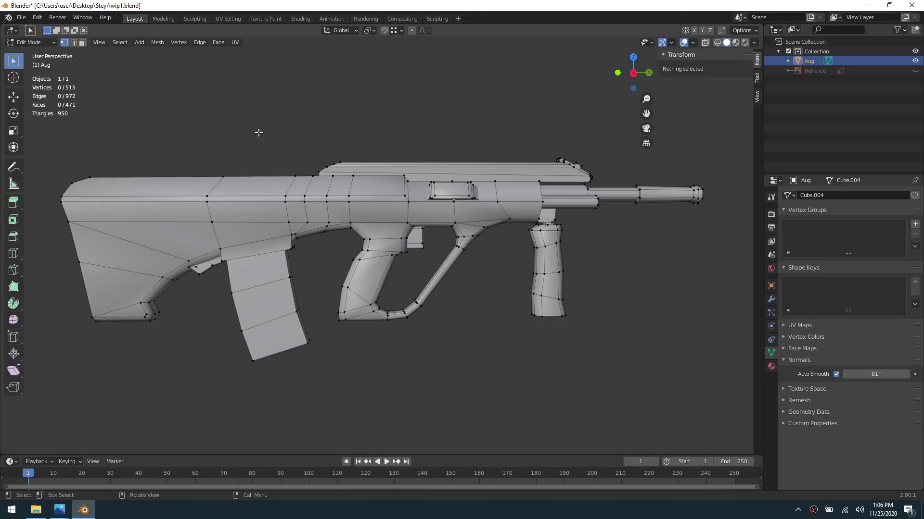
pyautogui.press('2')
pyautogui.click(128, 42)
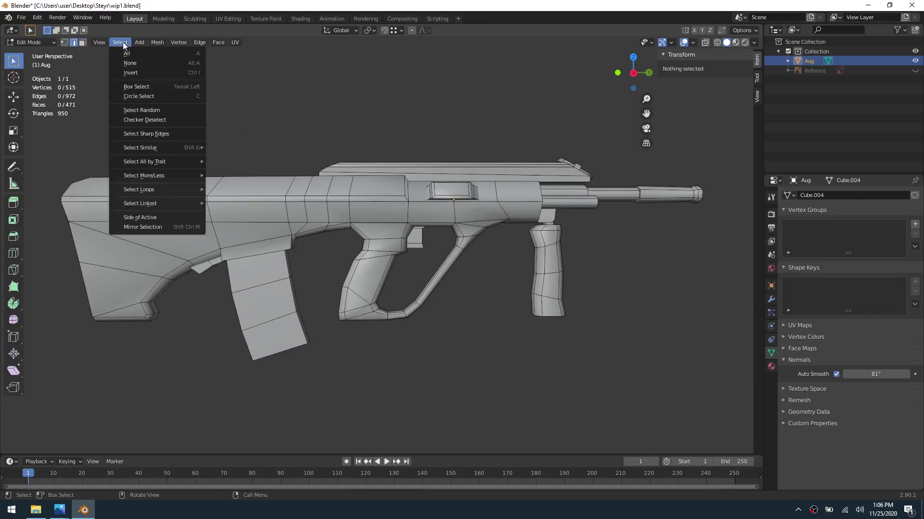
pyautogui.moveTo(197, 164)
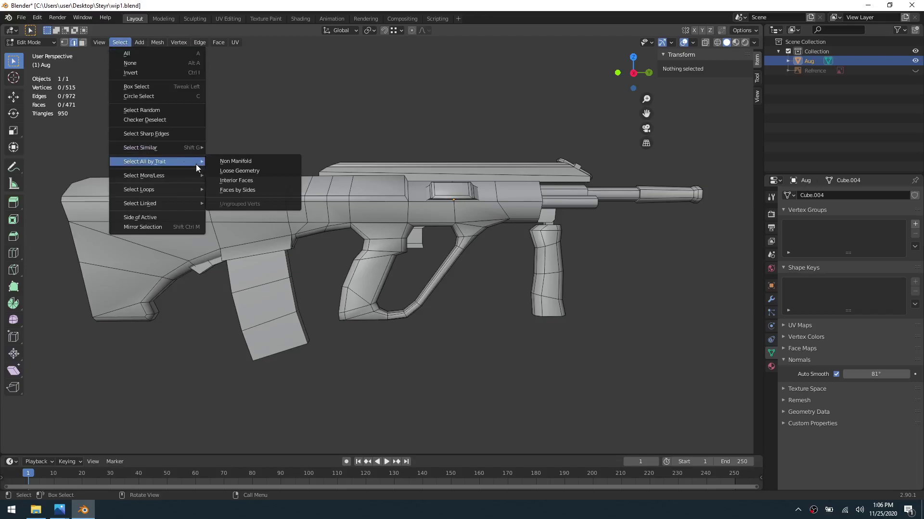
pyautogui.click(230, 162)
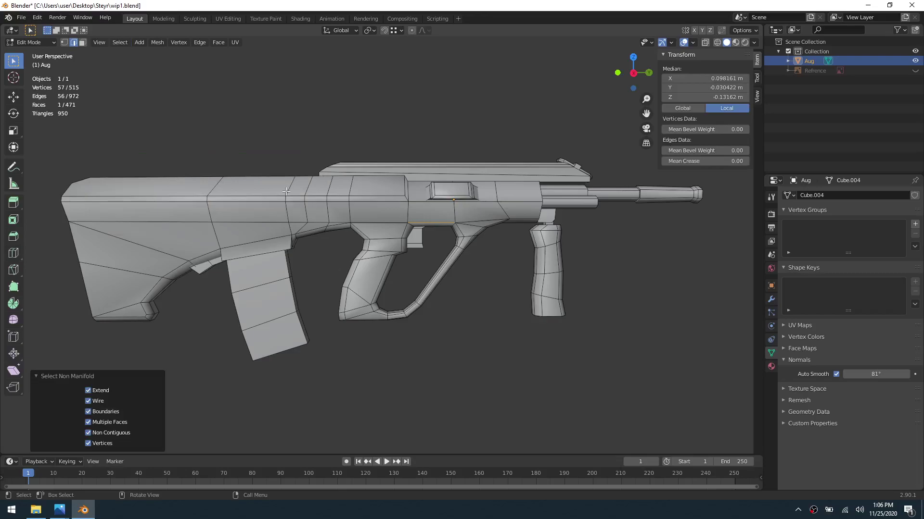
# Step: Examine the selected non-manifold edges around the grip, trigger and magazine in wireframe shading
pyautogui.moveTo(435, 294); pyautogui.dragTo(378, 212, button='middle')
pyautogui.scroll(2, 378, 212)
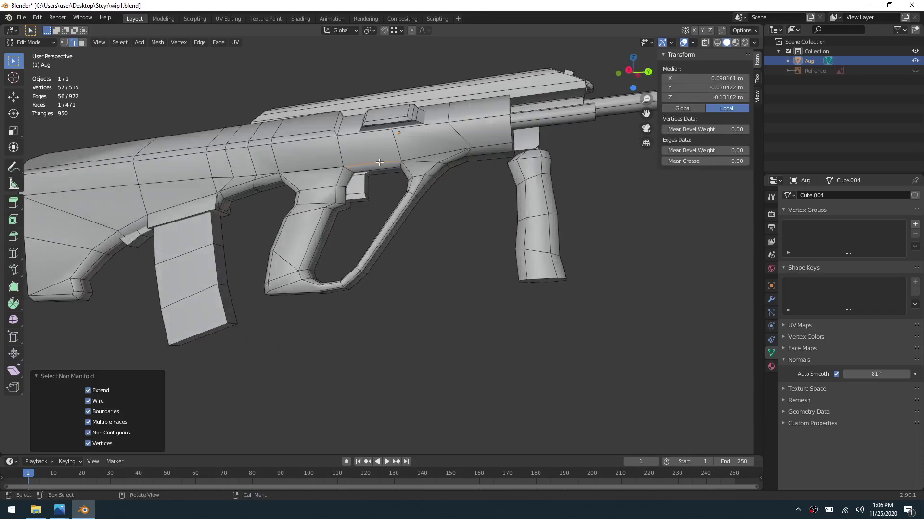
pyautogui.scroll(3, 379, 164)
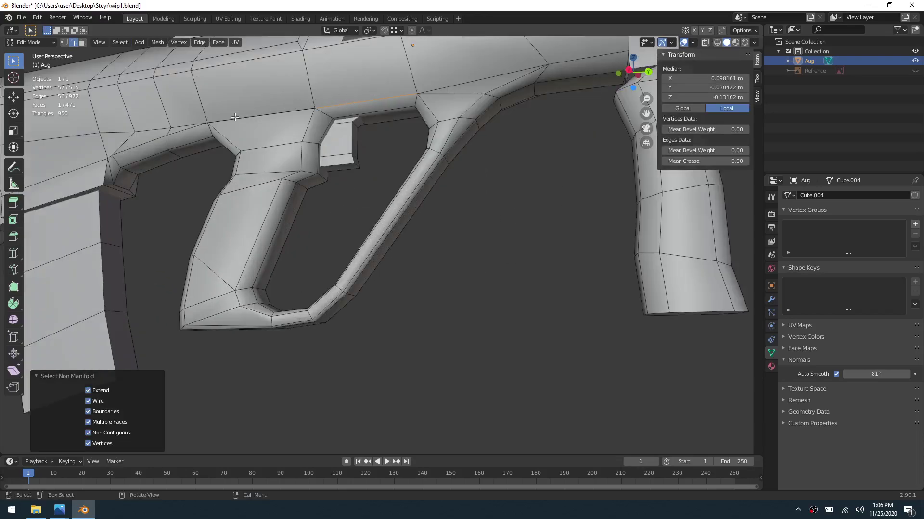
pyautogui.moveTo(451, 139); pyautogui.dragTo(250, 212, button='middle')
pyautogui.scroll(-5, 310, 213)
pyautogui.press('z')
pyautogui.click(363, 241)
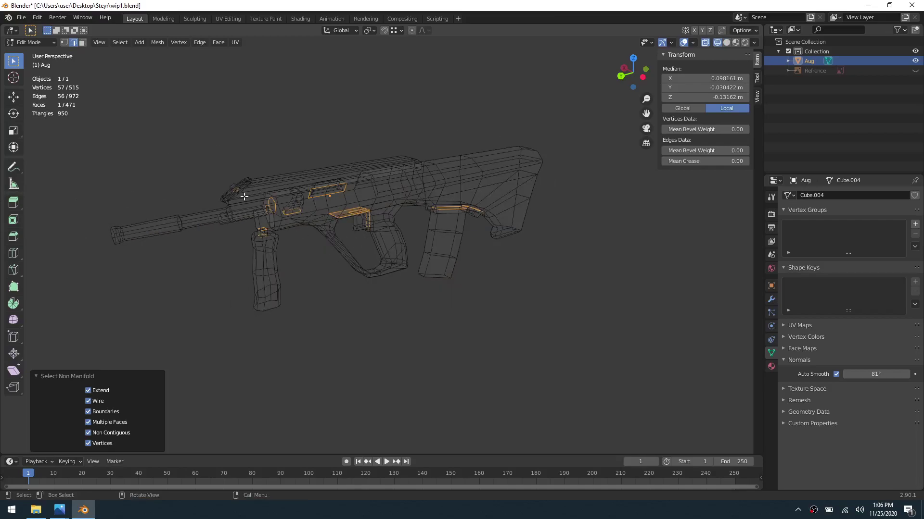
pyautogui.scroll(6, 373, 222)
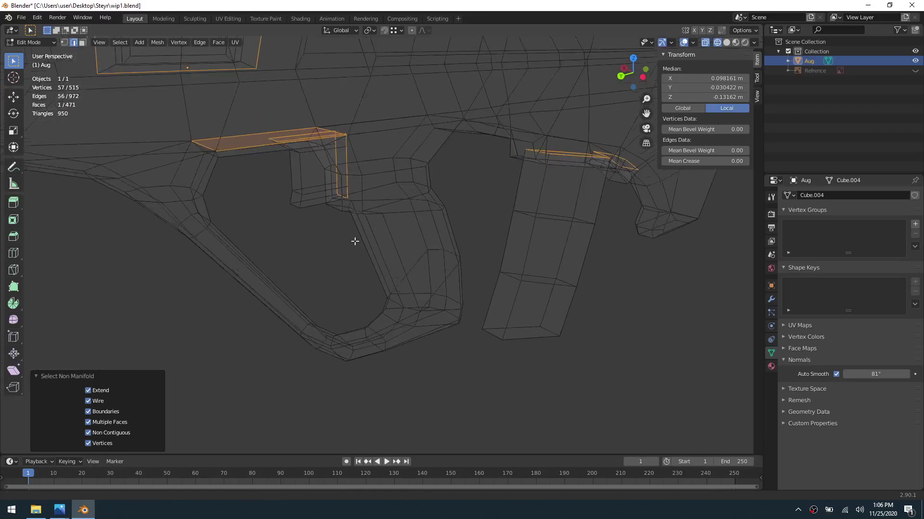
pyautogui.scroll(2, 228, 183)
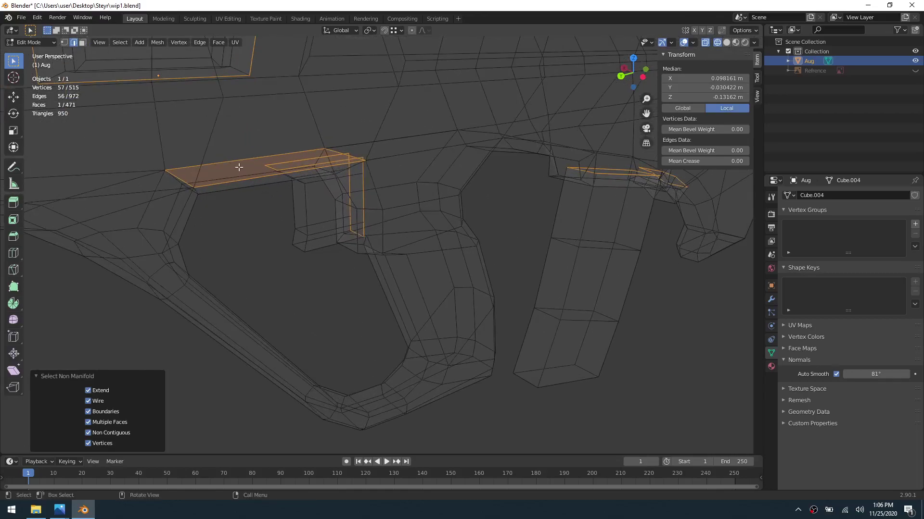
# Step: Switch to face selection, pick the face spanning the body's underside above the trigger opening, and examine it in wireframe
pyautogui.click(239, 167)
pyautogui.press('3')
pyautogui.click(242, 171)
pyautogui.moveTo(274, 186); pyautogui.dragTo(362, 268, button='middle')
pyautogui.scroll(-6, 373, 258)
pyautogui.scroll(5, 362, 269)
pyautogui.scroll(4, 362, 269)
pyautogui.moveTo(281, 303); pyautogui.dragTo(396, 244, button='middle')
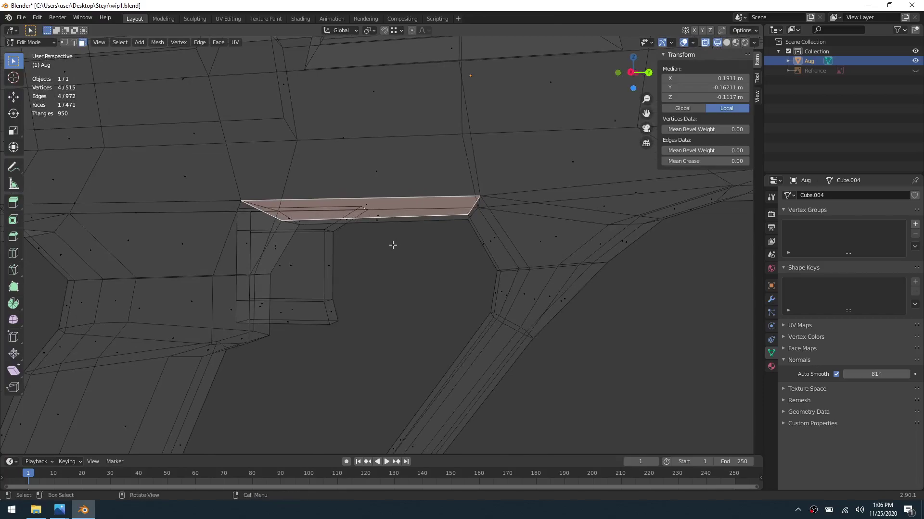
# Step: Turn off X-ray and examine the body side face above the trigger opening, framing the view on it
pyautogui.hotkey('alt', 'z')
pyautogui.hotkey('alt', 'a')
pyautogui.click(384, 209)
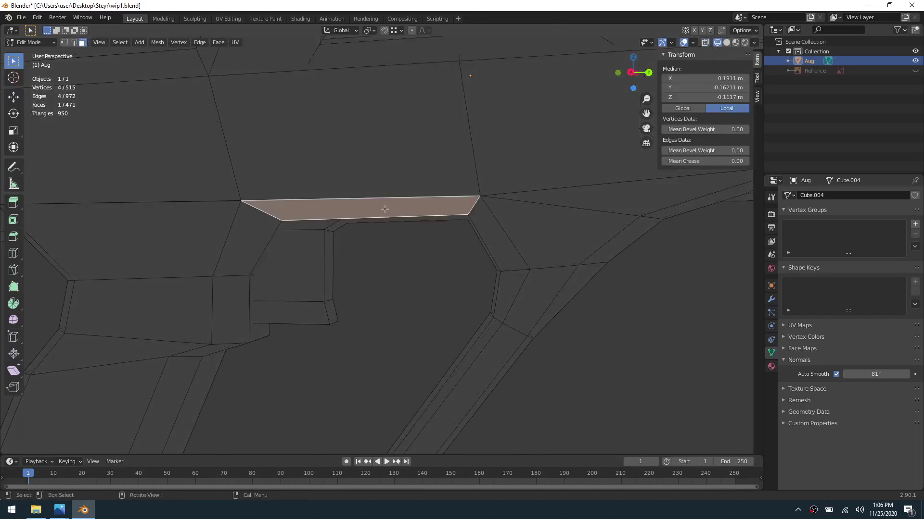
pyautogui.click(381, 196)
pyautogui.moveTo(372, 216); pyautogui.dragTo(372, 244, button='middle')
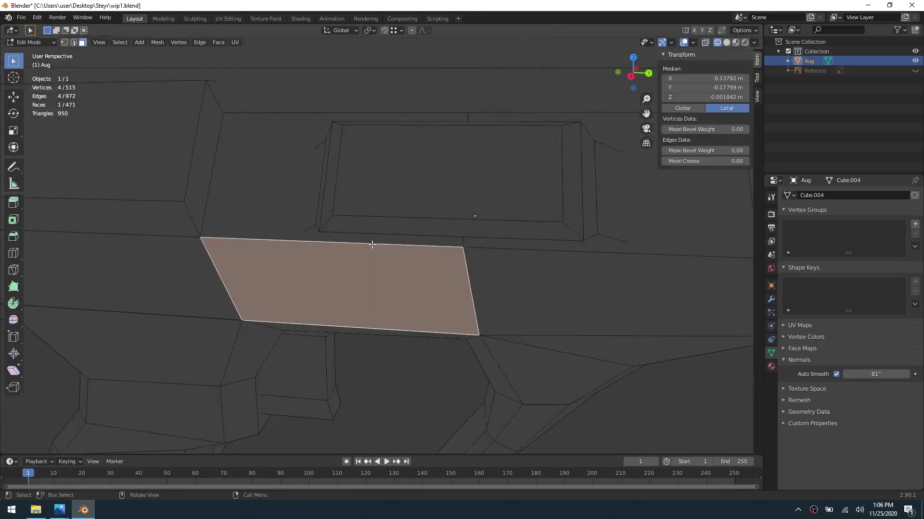
pyautogui.press('`')
pyautogui.click(457, 336)
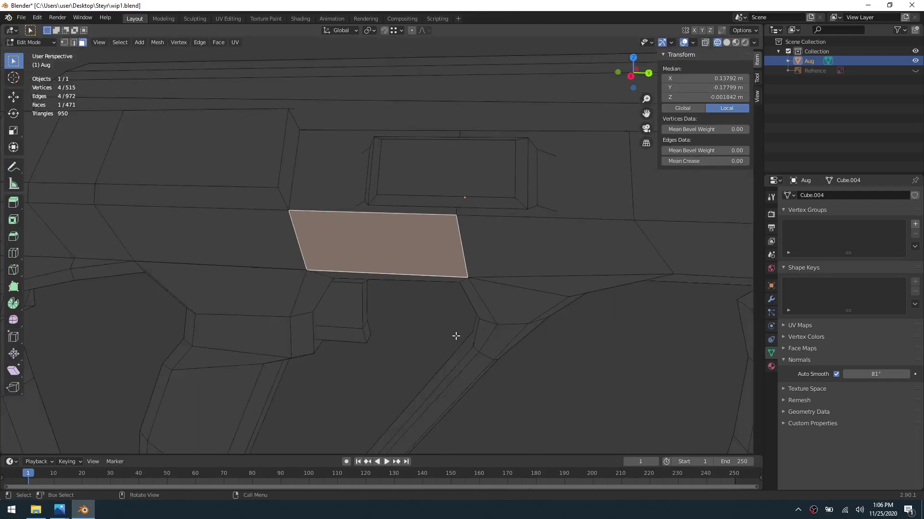
# Step: Return to solid shading, clear the selection, and turn on X-ray around the trigger opening in face selection
pyautogui.press('z')
pyautogui.click(463, 333)
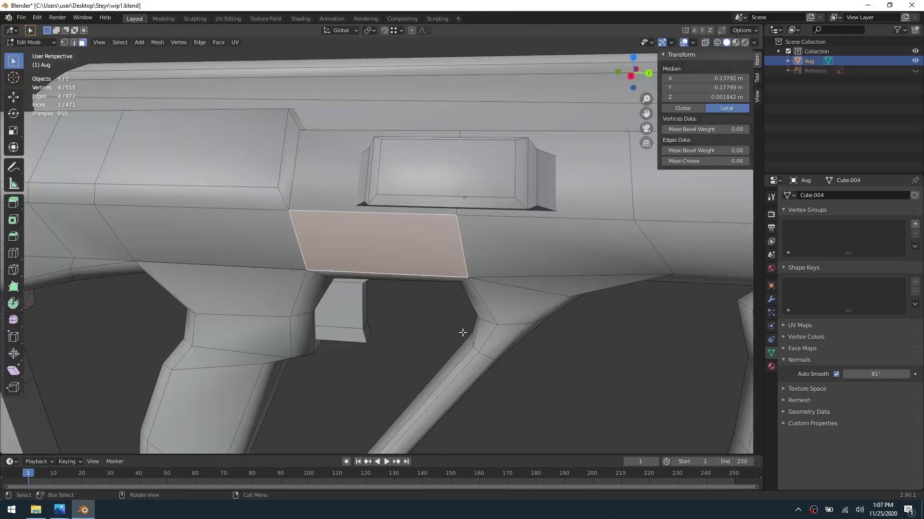
pyautogui.click(422, 303)
pyautogui.scroll(4, 422, 320)
pyautogui.press('2')
pyautogui.press('3')
pyautogui.hotkey('alt', 'z')
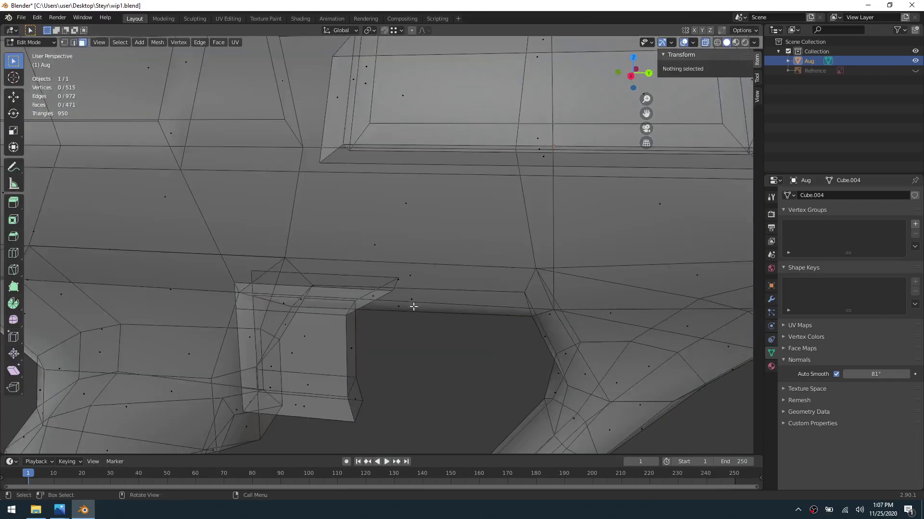
# Step: Delete the internal face inside the body directly above the trigger opening
pyautogui.click(411, 280)
pyautogui.moveTo(437, 305); pyautogui.dragTo(387, 275, button='middle')
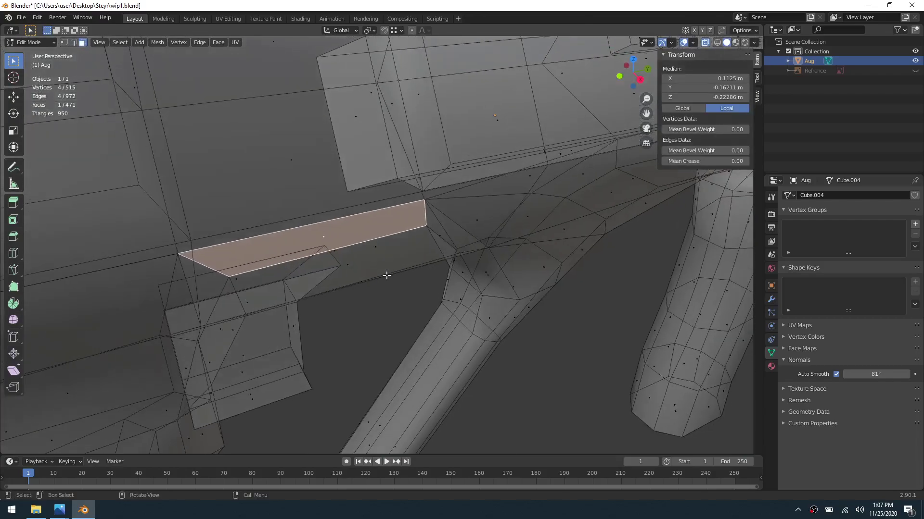
pyautogui.click(336, 250)
pyautogui.moveTo(425, 324); pyautogui.dragTo(397, 298, button='middle')
pyautogui.press('x')
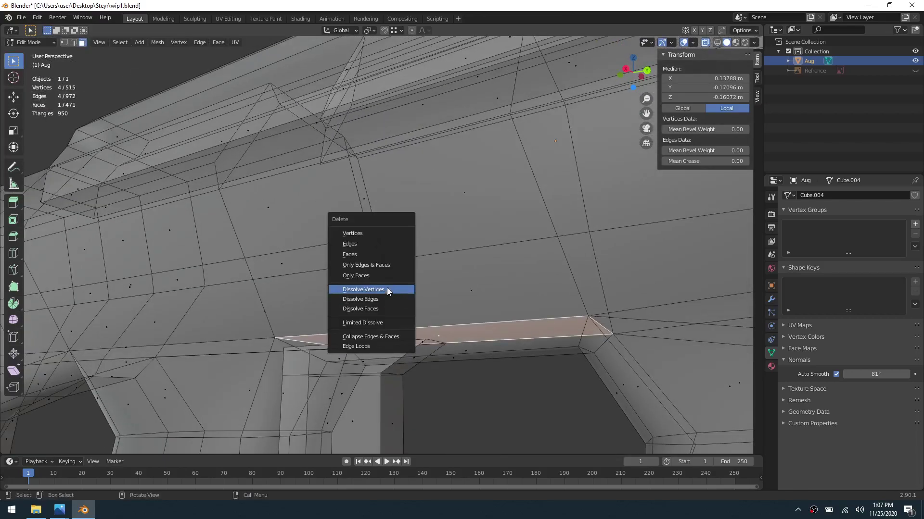
pyautogui.click(379, 254)
# Step: Switch to vertex selection and merge all of the rifle's vertices by distance, leaving nothing selected
pyautogui.press('1')
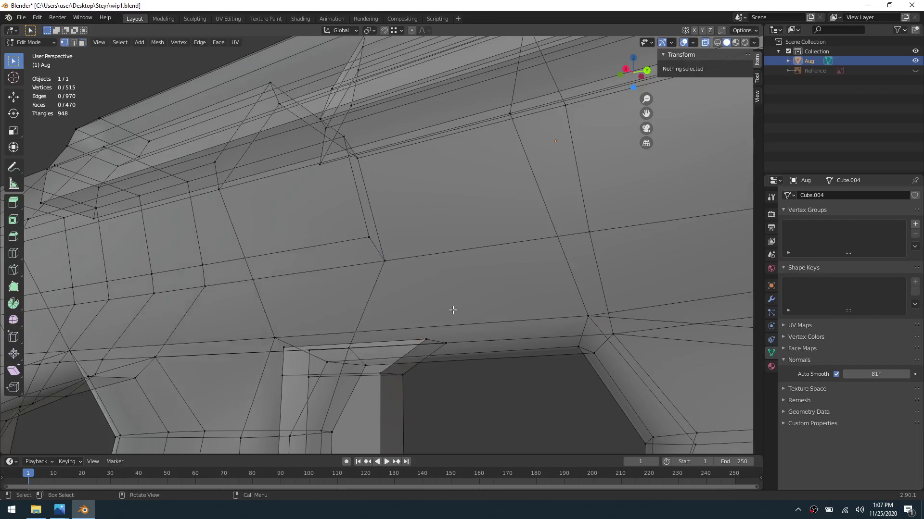
pyautogui.scroll(-3, 452, 310)
pyautogui.scroll(2, 448, 359)
pyautogui.press('a')
pyautogui.press('m')
pyautogui.click(449, 358)
pyautogui.hotkey('alt', 'a')
# Step: Switch to Object Mode, turn off X-ray, and inspect the deselected rifle's shading around the grip and trigger
pyautogui.hotkey('ctrl', 'Tab')
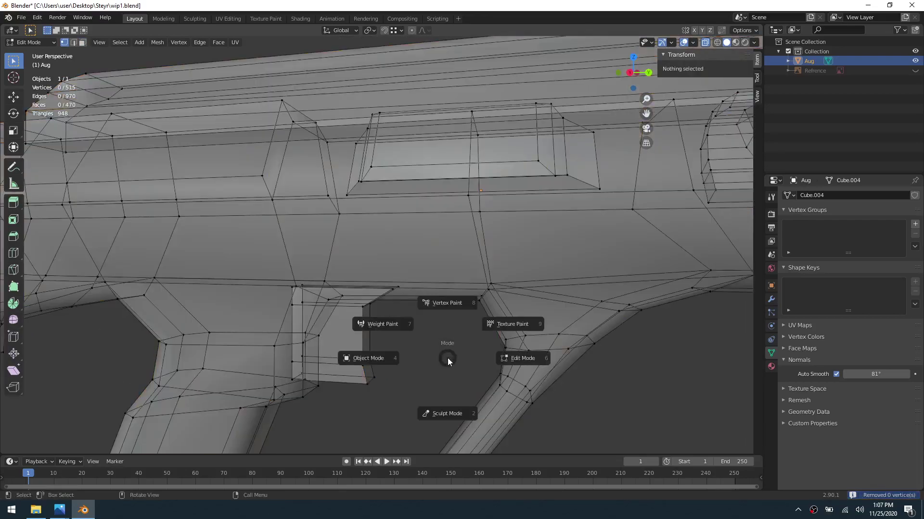
pyautogui.click(393, 359)
pyautogui.hotkey('alt', 'a')
pyautogui.click(429, 286)
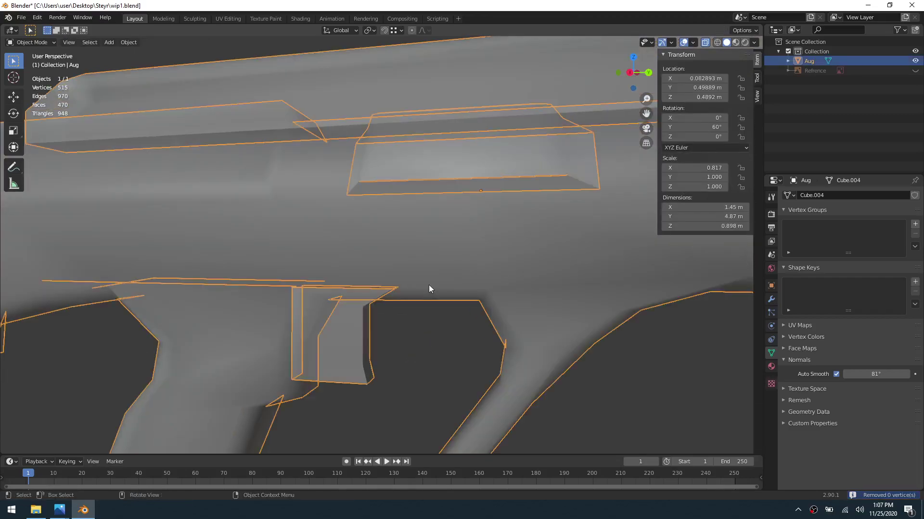
pyautogui.scroll(-7, 423, 342)
pyautogui.hotkey('alt', 'a')
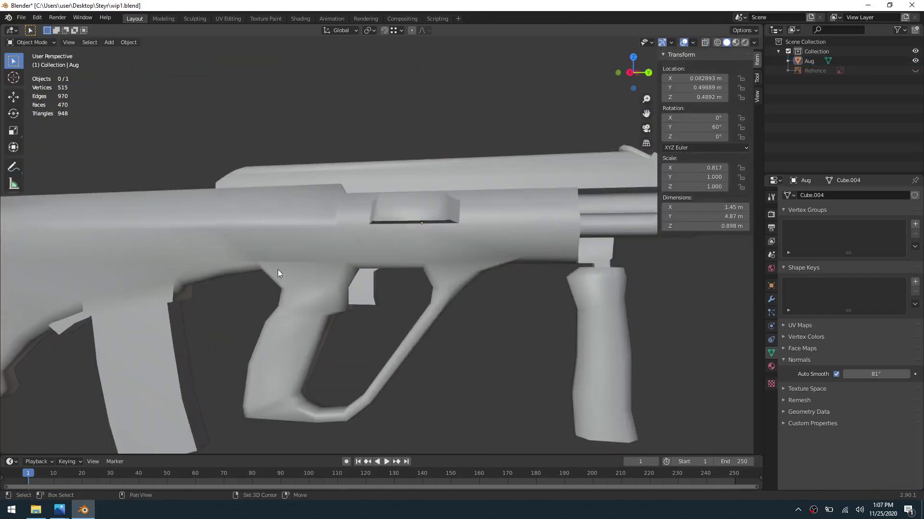
# Step: Put the rifle back in Edit Mode and select the short corner edge where the rear of the grip meets the body
pyautogui.scroll(6, 371, 269)
pyautogui.click(337, 276)
pyautogui.hotkey('ctrl', 'Tab')
pyautogui.click(388, 283)
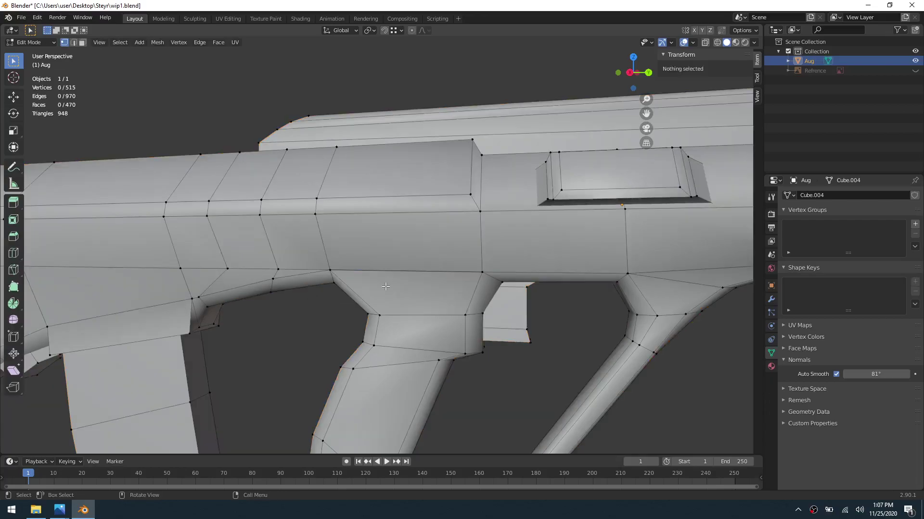
pyautogui.moveTo(375, 303); pyautogui.dragTo(292, 288, button='middle')
pyautogui.press('2')
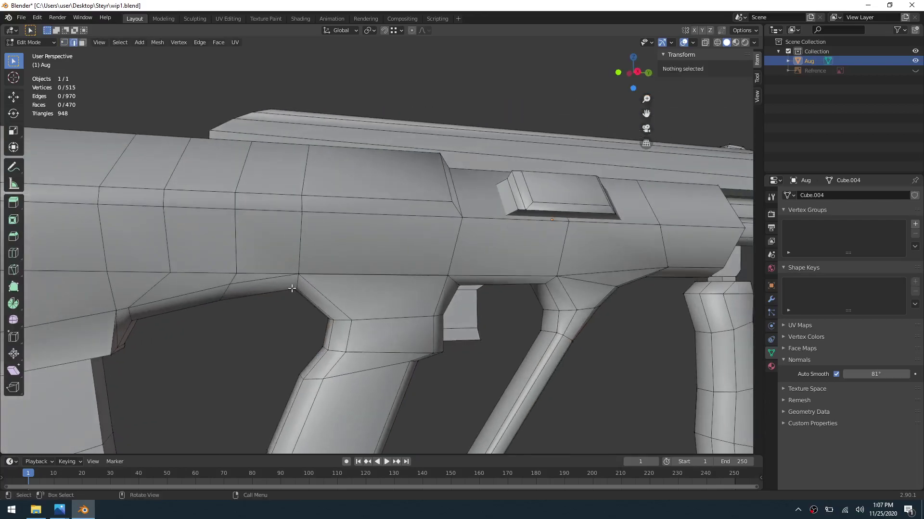
pyautogui.click(296, 279)
pyautogui.press('`')
pyautogui.click(350, 353)
# Step: Extend the selection across the rear grip corner, bevel it about 0.037 m with 1 segment, and return to vertex selection with nothing selected
pyautogui.scroll(-6, 317, 336)
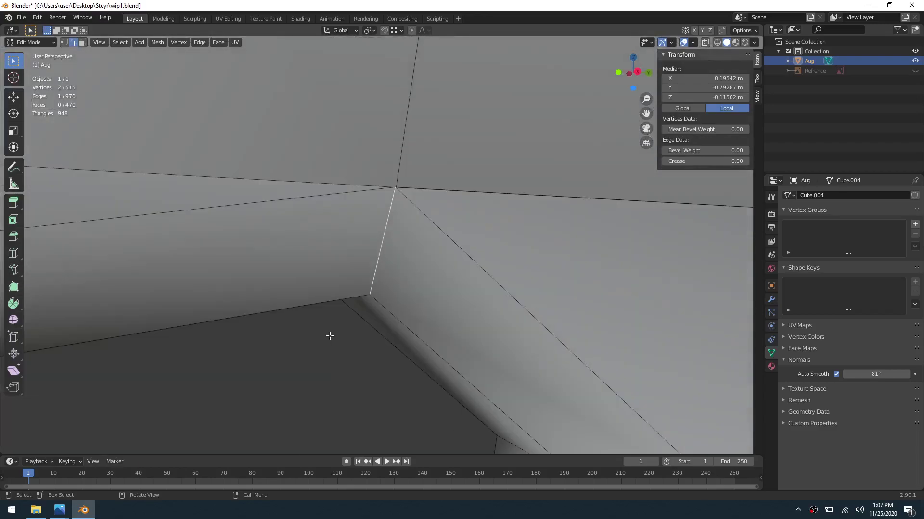
pyautogui.scroll(-5, 328, 334)
pyautogui.moveTo(285, 328); pyautogui.dragTo(457, 313, button='middle')
pyautogui.scroll(3, 423, 289)
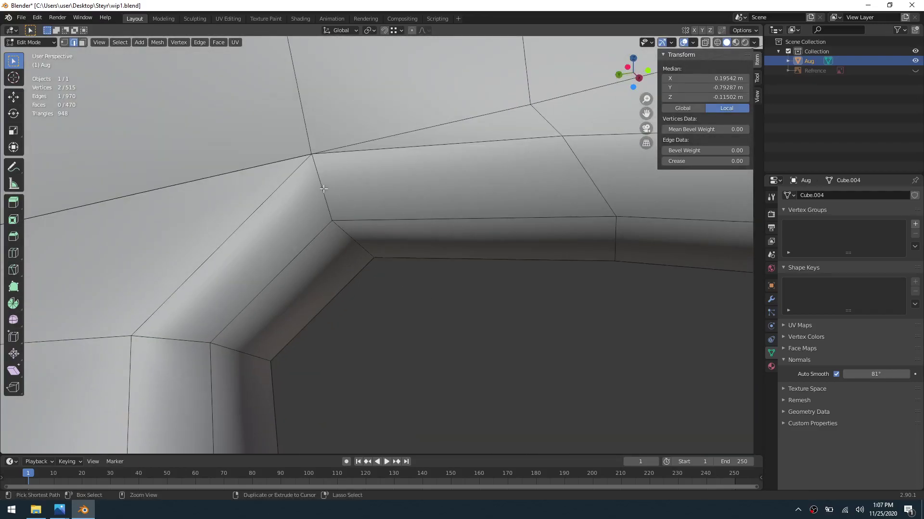
pyautogui.keyDown('ctrl'); pyautogui.click(323, 189); pyautogui.keyUp('ctrl')
pyautogui.scroll(-4, 413, 296)
pyautogui.hotkey('ctrl', 'b')
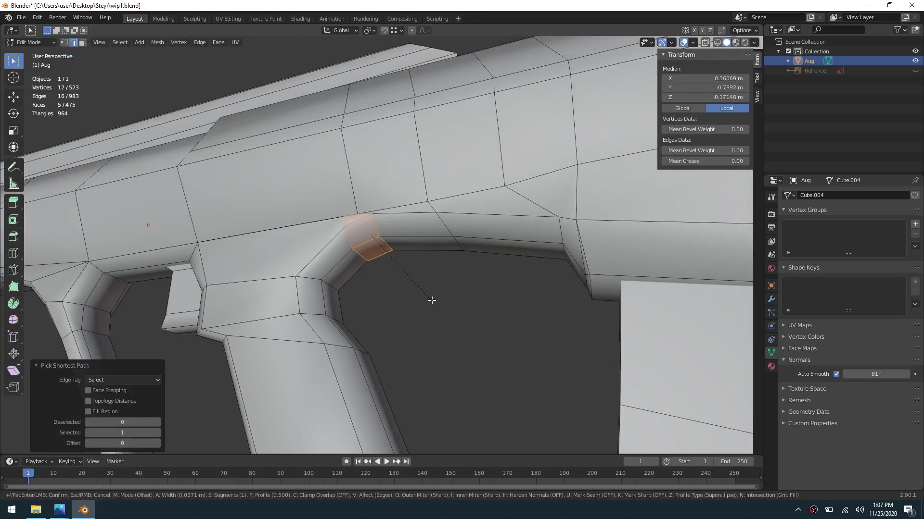
pyautogui.click(432, 301)
pyautogui.press('1')
pyautogui.hotkey('alt', 'a')
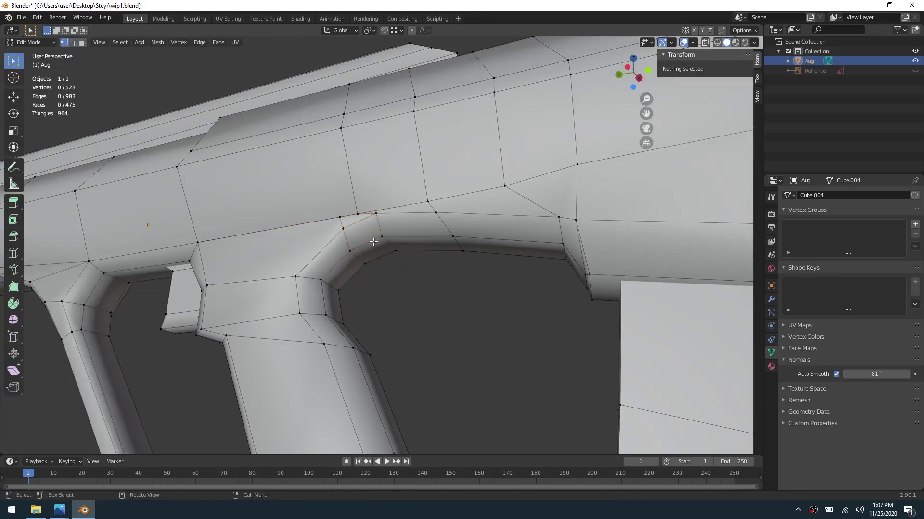
# Step: Try to slide the paired vertices above the rear grip corner along the body's lower edge
pyautogui.click(356, 212)
pyautogui.moveTo(356, 212); pyautogui.dragTo(300, 237, button='middle')
pyautogui.keyDown('shift'); pyautogui.click(386, 236); pyautogui.keyUp('shift')
pyautogui.hotkey('shift', 'v')
pyautogui.click(352, 241)
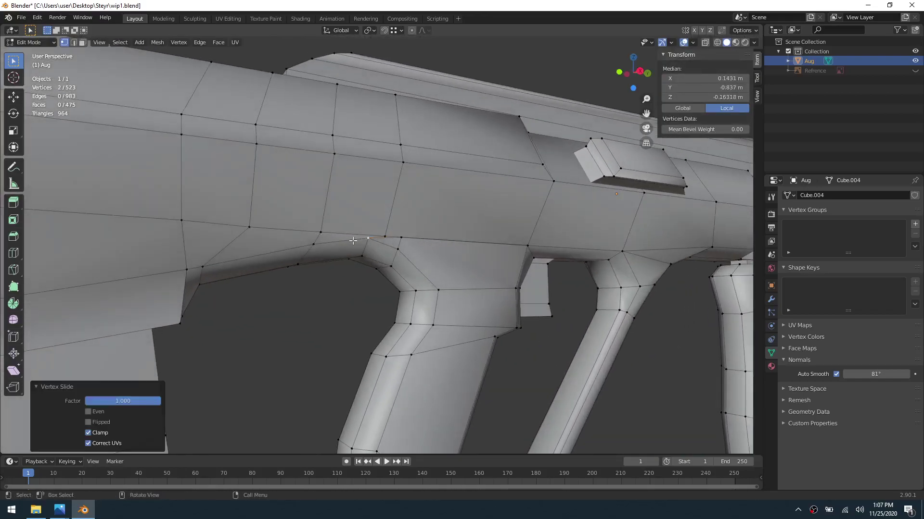
pyautogui.click(386, 237)
pyautogui.hotkey('shift', 'v')
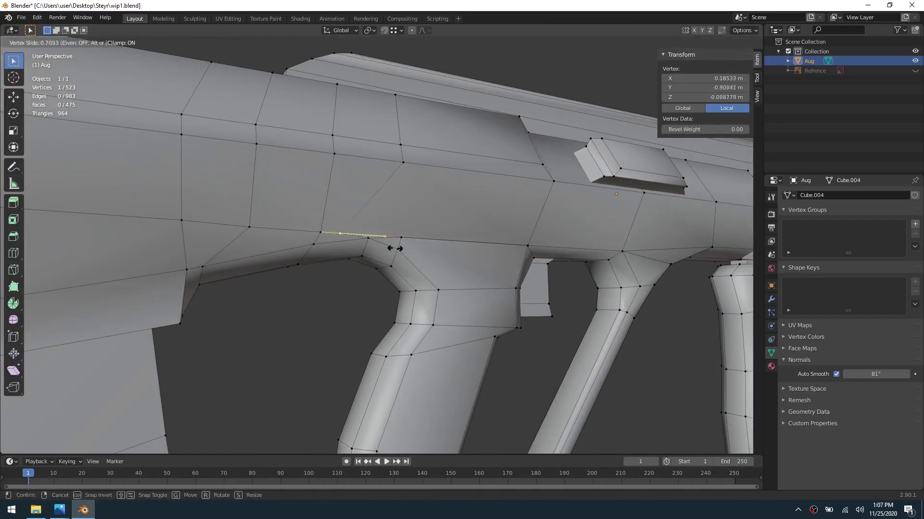
pyautogui.rightClick(436, 244)
pyautogui.hotkey('ctrl', 'z')
pyautogui.hotkey('ctrl', 'z')
# Step: Move the vertex pair above the rear grip corner about 0.05 m backward along Y, then merge all vertices by distance
pyautogui.moveTo(347, 299); pyautogui.dragTo(488, 298, button='middle')
pyautogui.moveTo(445, 245); pyautogui.dragTo(264, 249, button='middle')
pyautogui.keyDown('shift'); pyautogui.click(380, 236); pyautogui.keyUp('shift')
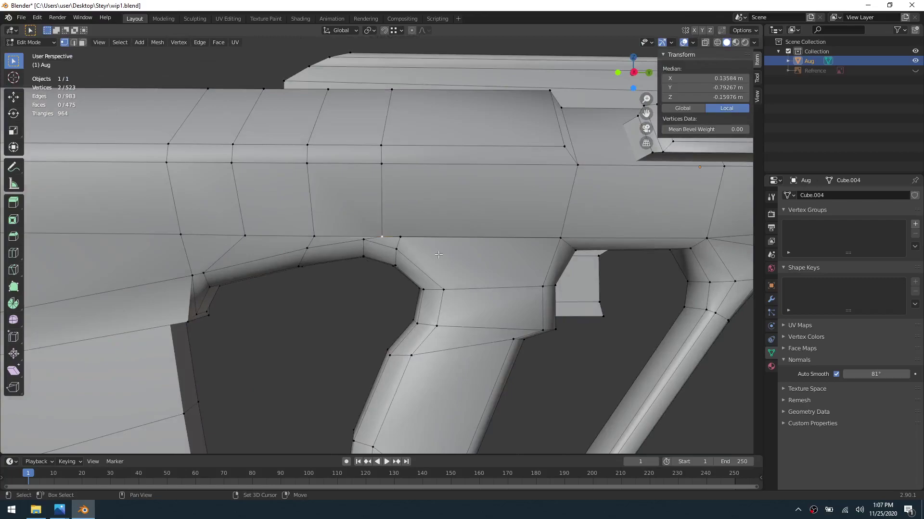
pyautogui.press('g')
pyautogui.press('y')
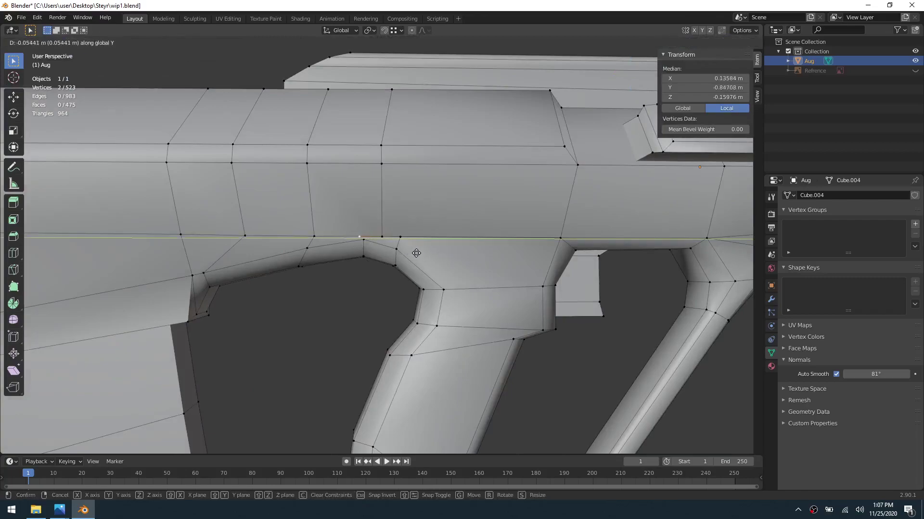
pyautogui.click(419, 253)
pyautogui.press('a')
pyautogui.press('m')
pyautogui.click(428, 278)
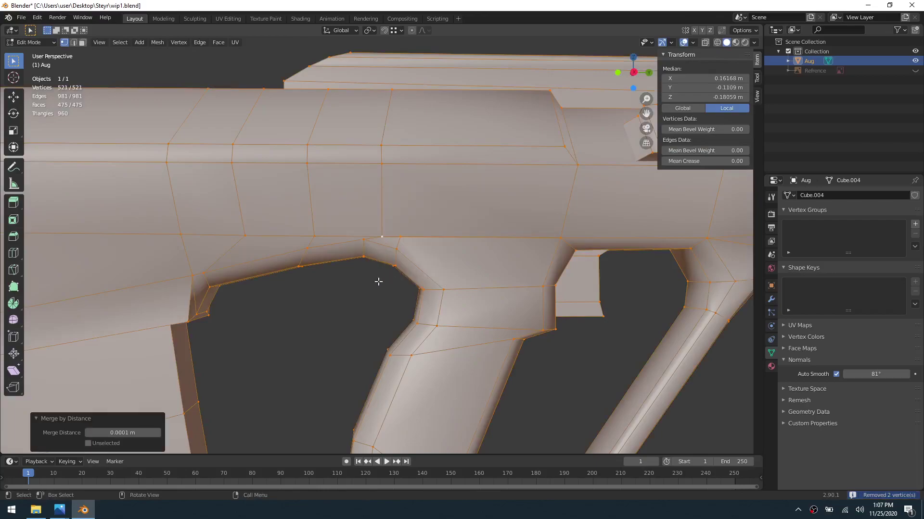
# Step: Move the vertex pair at the lower ends of the vertical body edges above the grip about -0.045 m along Y
pyautogui.click(386, 236)
pyautogui.moveTo(384, 235); pyautogui.dragTo(340, 235, button='middle')
pyautogui.keyDown('shift'); pyautogui.click(341, 235); pyautogui.keyUp('shift')
pyautogui.press('g')
pyautogui.press('y')
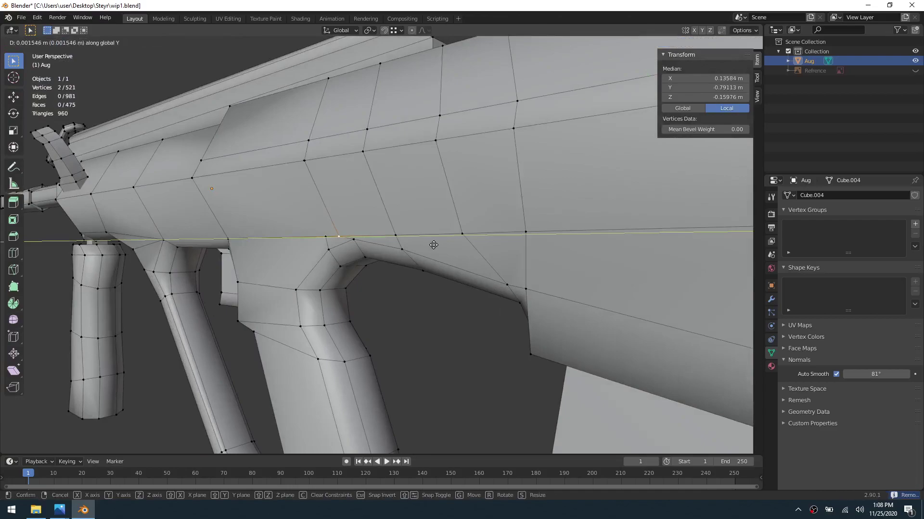
pyautogui.click(443, 245)
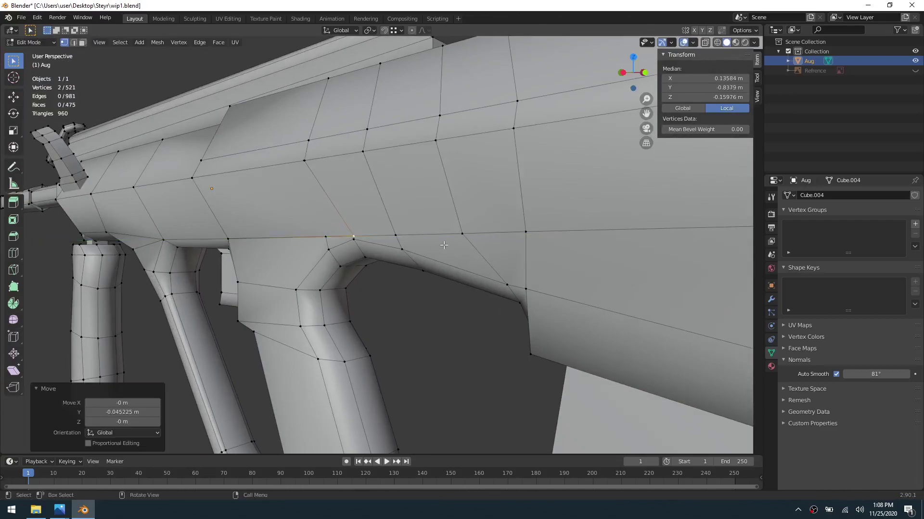
# Step: Slide the remaining vertex pair above the grip fully forward onto the front grip corner vertices and merge all vertices by distance
pyautogui.click(326, 236)
pyautogui.moveTo(459, 266); pyautogui.dragTo(325, 263, button='middle')
pyautogui.keyDown('shift'); pyautogui.click(401, 238); pyautogui.keyUp('shift')
pyautogui.hotkey('shift', 'v')
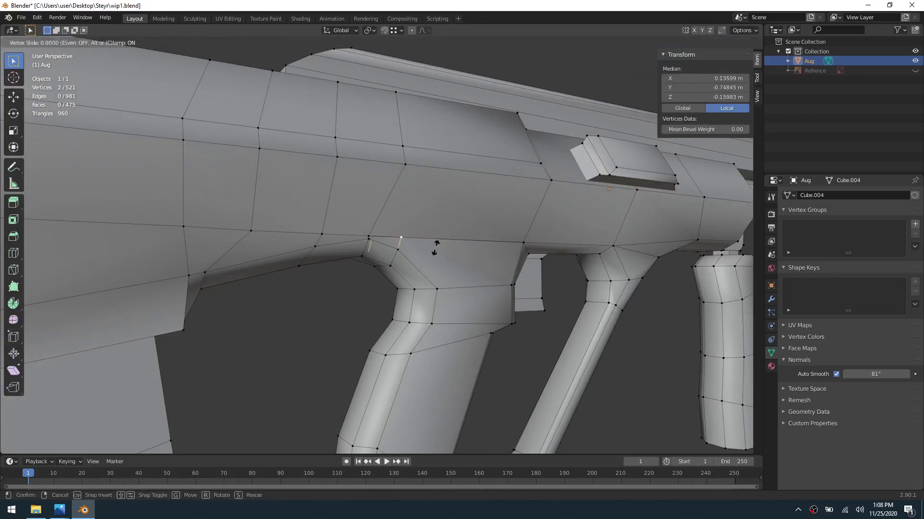
pyautogui.click(567, 268)
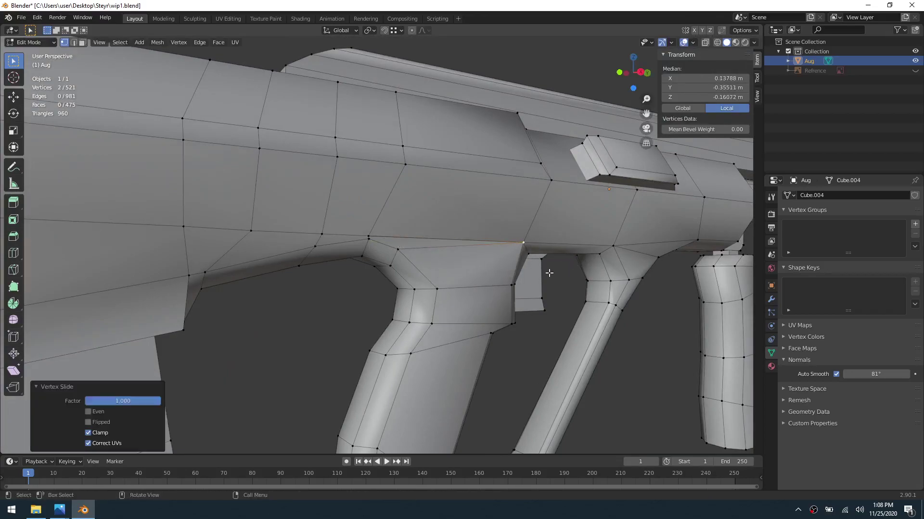
pyautogui.press('a')
pyautogui.press('m')
pyautogui.click(547, 271)
# Step: Switch to Object Mode, deselect the rifle, and inspect the shading around the grip
pyautogui.hotkey('ctrl', 'Tab')
pyautogui.click(527, 272)
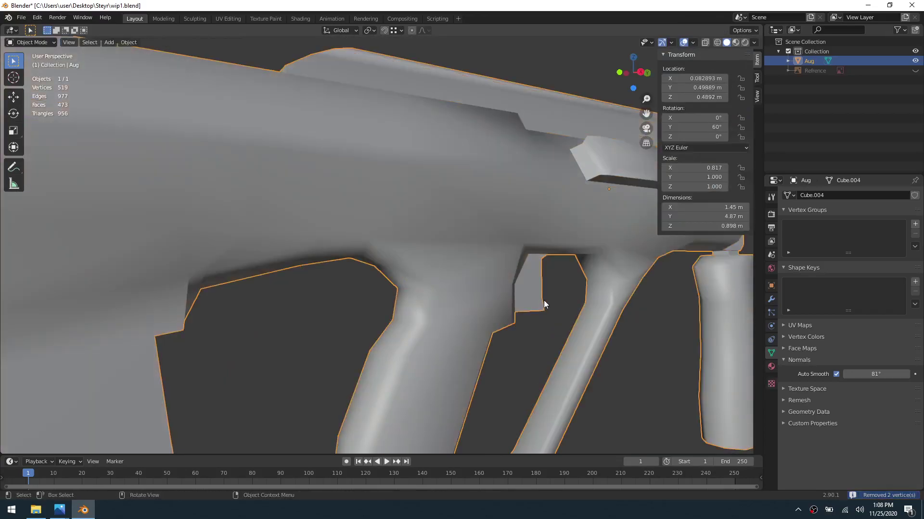
pyautogui.click(553, 304)
pyautogui.scroll(-5, 529, 306)
pyautogui.moveTo(497, 308); pyautogui.dragTo(440, 324, button='middle')
pyautogui.scroll(2, 423, 297)
# Step: Return to Edit Mode and knife-cut an edge across one side of the upper grip, connecting its front and rear vertices
pyautogui.hotkey('ctrl', 'Tab')
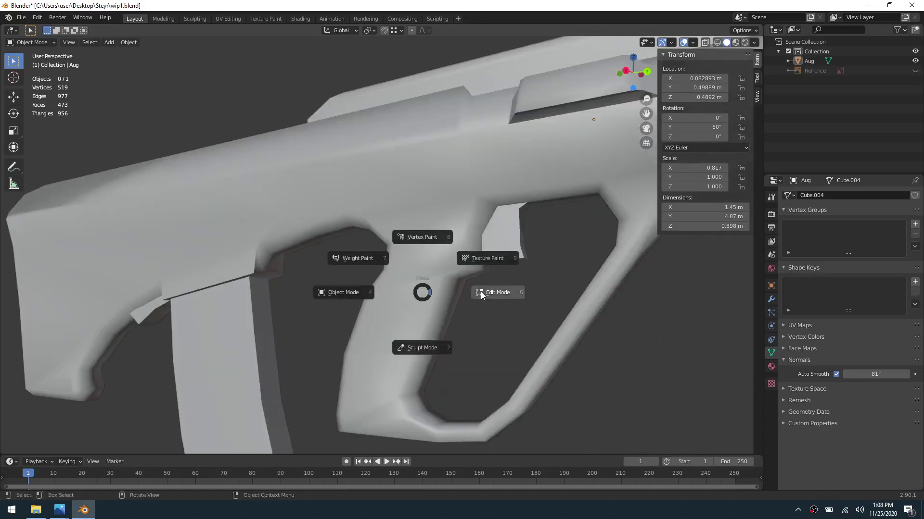
pyautogui.click(441, 282)
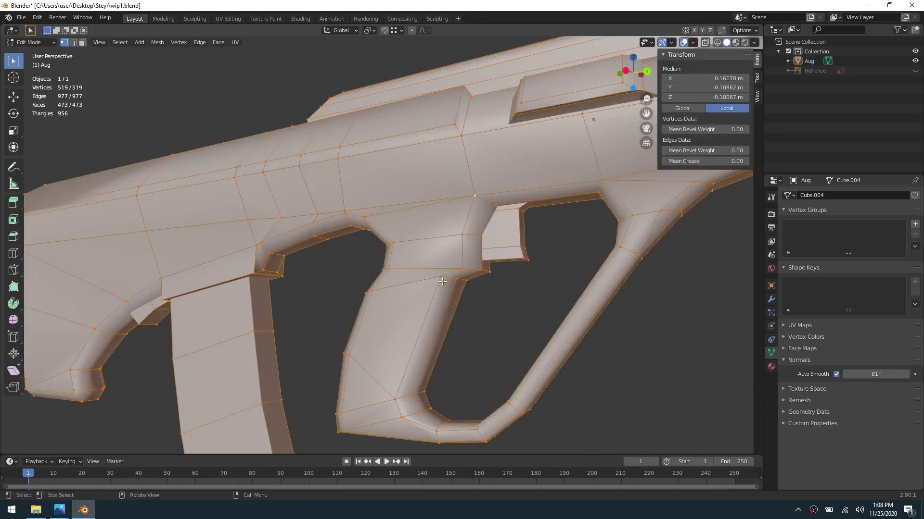
pyautogui.press('k')
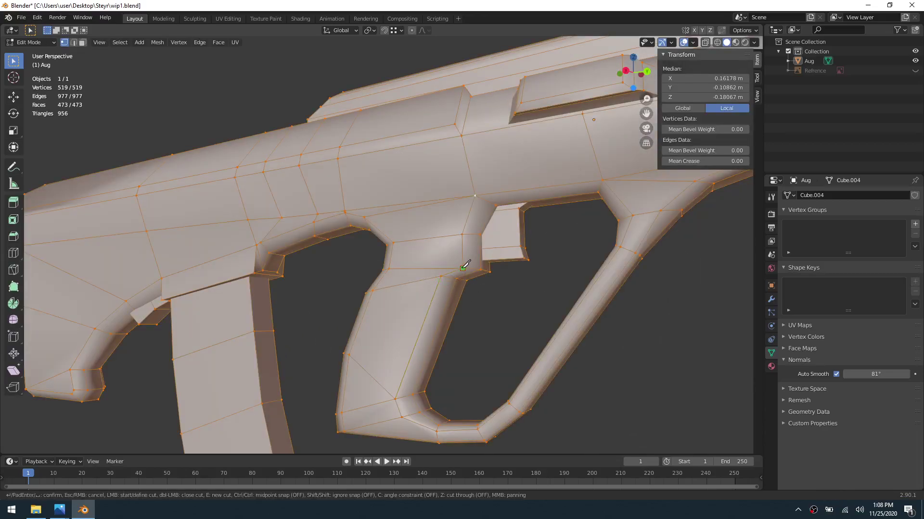
pyautogui.click(440, 276)
pyautogui.click(389, 271)
pyautogui.press('Return')
# Step: Knife-cut the matching edge across the opposite side of the upper grip
pyautogui.moveTo(548, 297); pyautogui.dragTo(399, 297, button='middle')
pyautogui.press('k')
pyautogui.click(349, 282)
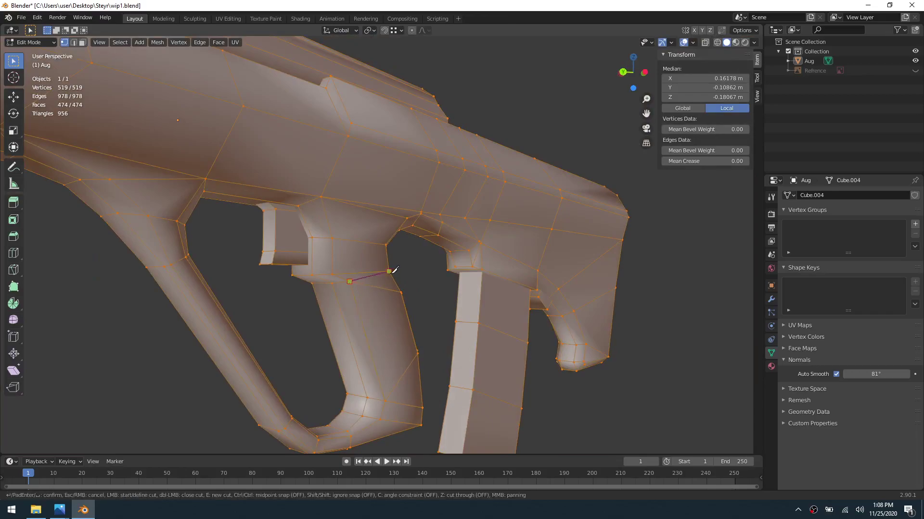
pyautogui.click(388, 271)
pyautogui.press('Return')
# Step: Switch to Object Mode and inspect the rifle's shading from both sides and from behind the stock
pyautogui.hotkey('ctrl', 'Tab')
pyautogui.click(296, 318)
pyautogui.scroll(-6, 303, 319)
pyautogui.moveTo(303, 316); pyautogui.dragTo(464, 302, button='middle')
pyautogui.moveTo(469, 299); pyautogui.dragTo(493, 272, button='middle')
pyautogui.scroll(3, 582, 293)
pyautogui.moveTo(582, 294); pyautogui.dragTo(452, 274, button='middle')
pyautogui.scroll(4, 311, 224)
pyautogui.scroll(-3, 345, 222)
pyautogui.moveTo(418, 313); pyautogui.dragTo(339, 302, button='middle')
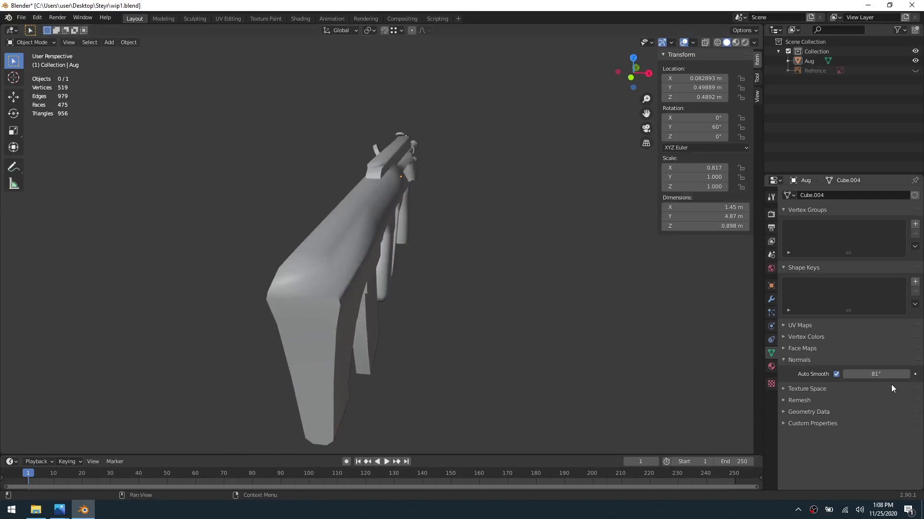
# Step: Lower the mesh's Auto Smooth angle to about 71.4°
pyautogui.moveTo(876, 374); pyautogui.dragTo(873, 374)
pyautogui.moveTo(604, 368); pyautogui.dragTo(570, 365, button='middle')
pyautogui.moveTo(873, 374); pyautogui.dragTo(872, 374)
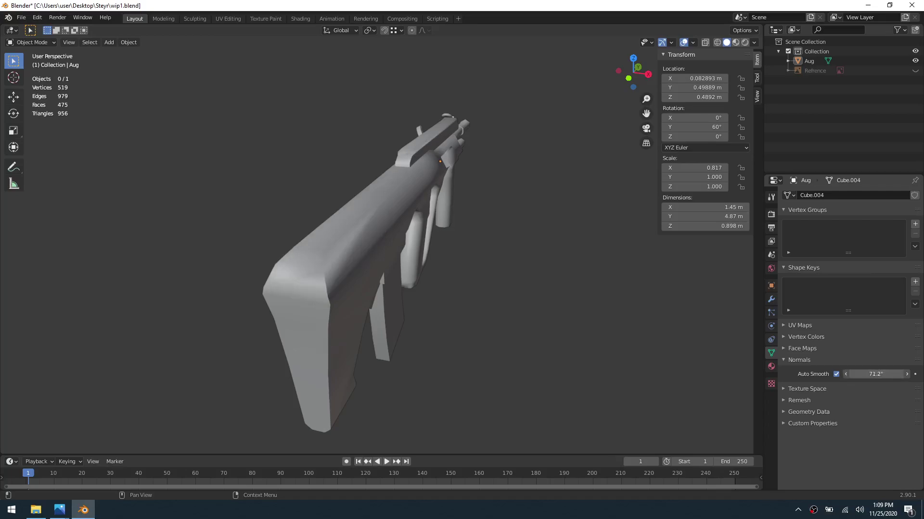
# Step: Put the rifle in Edit Mode and select the cross edge at the upper rear of the stock
pyautogui.press('Tab')
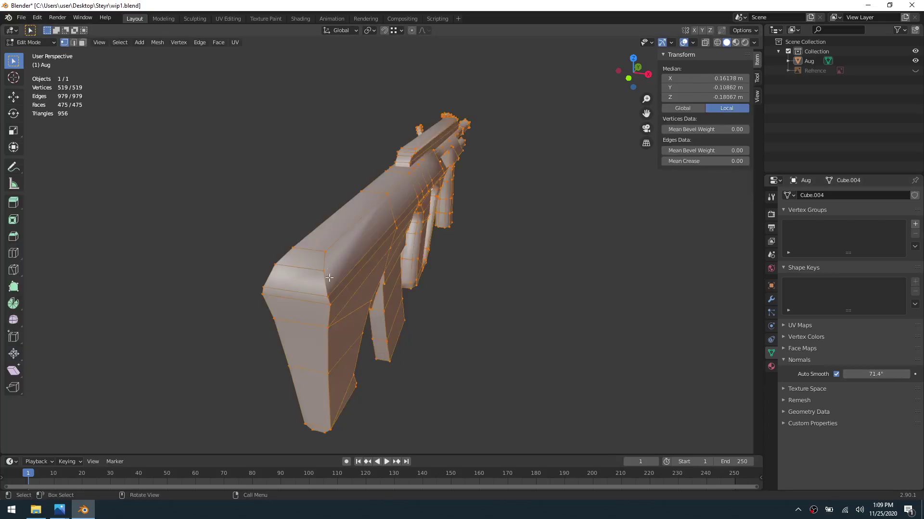
pyautogui.press('2')
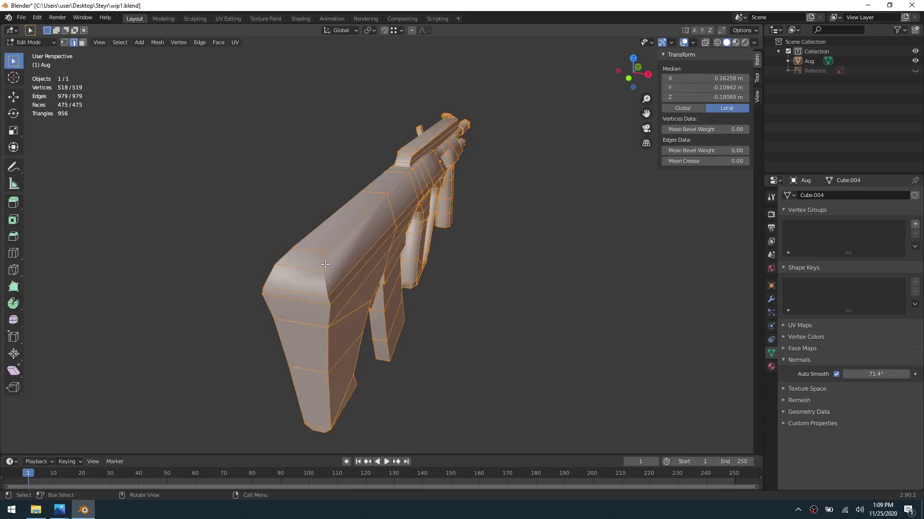
pyautogui.click(319, 250)
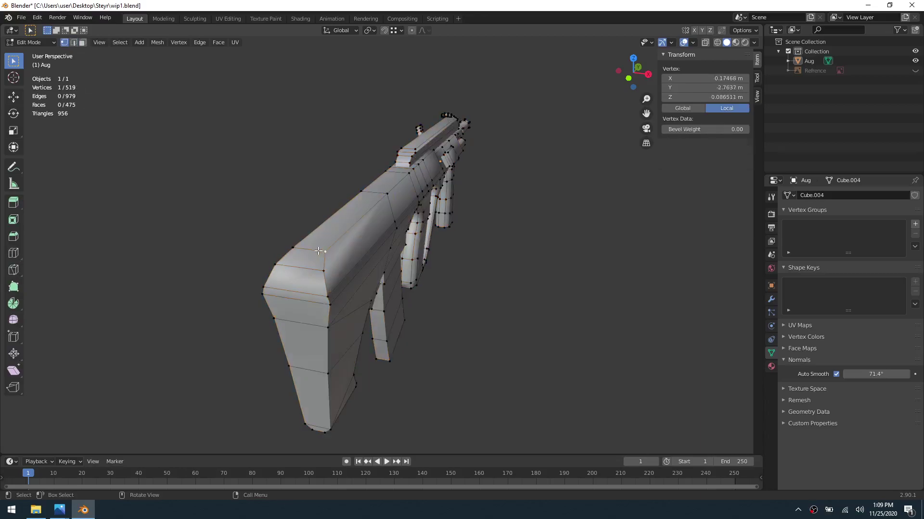
pyautogui.press('KP_3')
pyautogui.scroll(3, 462, 330)
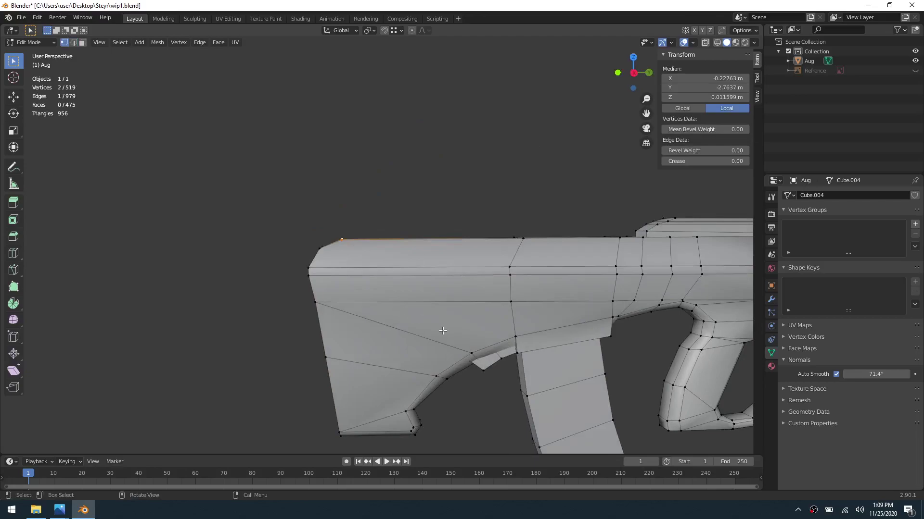
# Step: Try to move the stock's upper rear edge about 0.11 m backward along Y
pyautogui.press('g')
pyautogui.press('y')
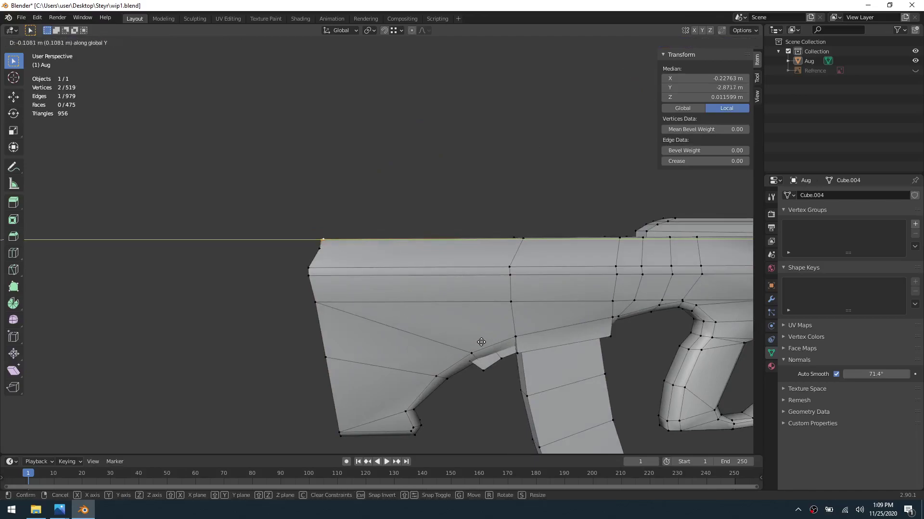
pyautogui.click(484, 342)
pyautogui.moveTo(484, 342)
pyautogui.mouseDown(button='middle')
pyautogui.moveTo(560, 360)
pyautogui.moveTo(472, 351)
pyautogui.mouseUp(button='middle')
pyautogui.click(560, 360)
pyautogui.moveTo(580, 362); pyautogui.dragTo(498, 357, button='middle')
pyautogui.hotkey('ctrl', 'z')
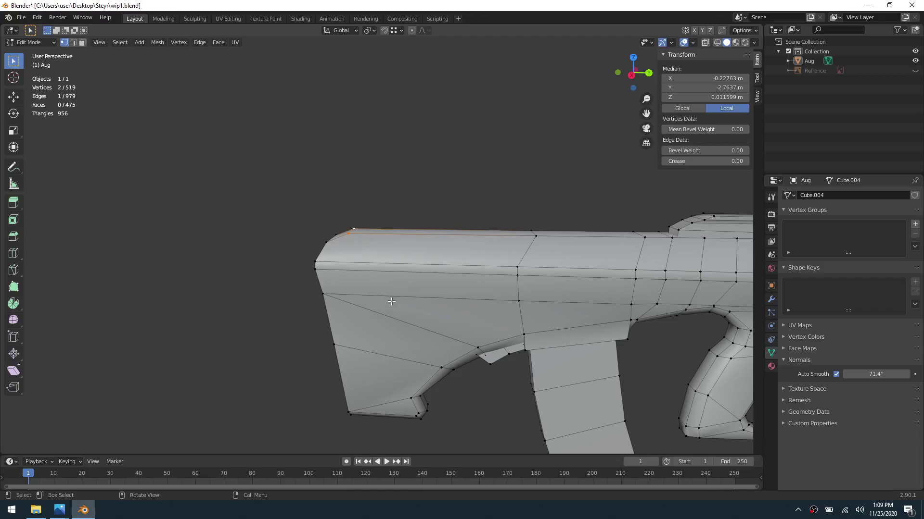
# Step: Knife-cut a lengthwise edge on each side of the stock, from the upper rear corner vertex to the next vertical edge
pyautogui.moveTo(369, 277); pyautogui.dragTo(409, 279, button='middle')
pyautogui.press('k')
pyautogui.click(477, 248)
pyautogui.press('Return')
pyautogui.moveTo(329, 281); pyautogui.dragTo(439, 264, button='middle')
pyautogui.press('k')
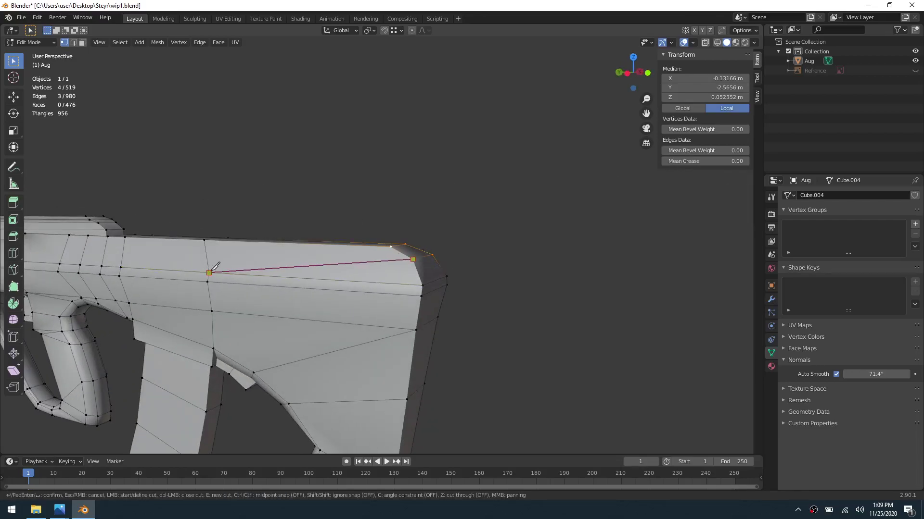
pyautogui.click(208, 273)
pyautogui.press('Return')
# Step: Clear the selection, switch to Object Mode, and lower the Auto Smooth angle to about 65.5°
pyautogui.click(596, 251)
pyautogui.moveTo(596, 251); pyautogui.dragTo(242, 238, button='middle')
pyautogui.hotkey('ctrl', 'Tab')
pyautogui.moveTo(405, 290)
pyautogui.mouseDown(button='middle')
pyautogui.moveTo(339, 286)
pyautogui.moveTo(451, 301)
pyautogui.moveTo(403, 284)
pyautogui.moveTo(412, 241)
pyautogui.moveTo(405, 221)
pyautogui.moveTo(511, 252)
pyautogui.moveTo(468, 251)
pyautogui.moveTo(443, 276)
pyautogui.moveTo(437, 333)
pyautogui.moveTo(414, 293)
pyautogui.moveTo(417, 307)
pyautogui.moveTo(321, 292)
pyautogui.moveTo(414, 282)
pyautogui.mouseUp(button='middle')
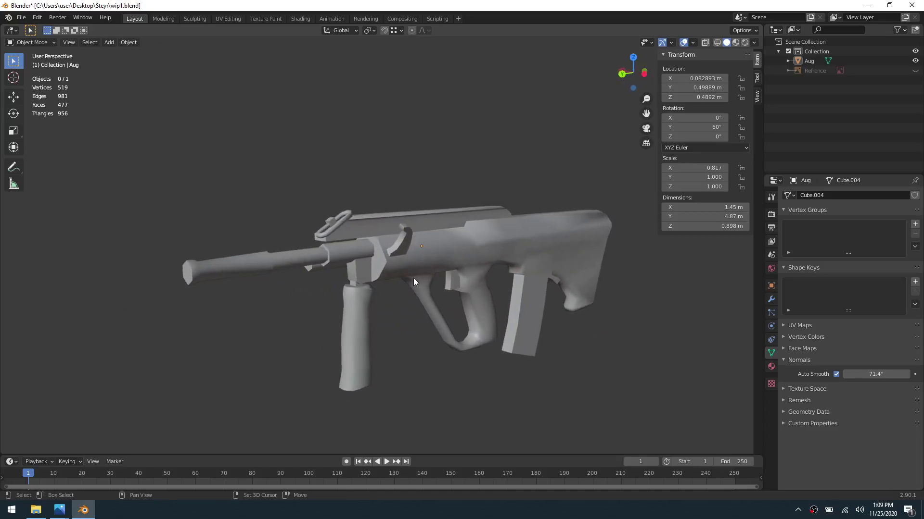
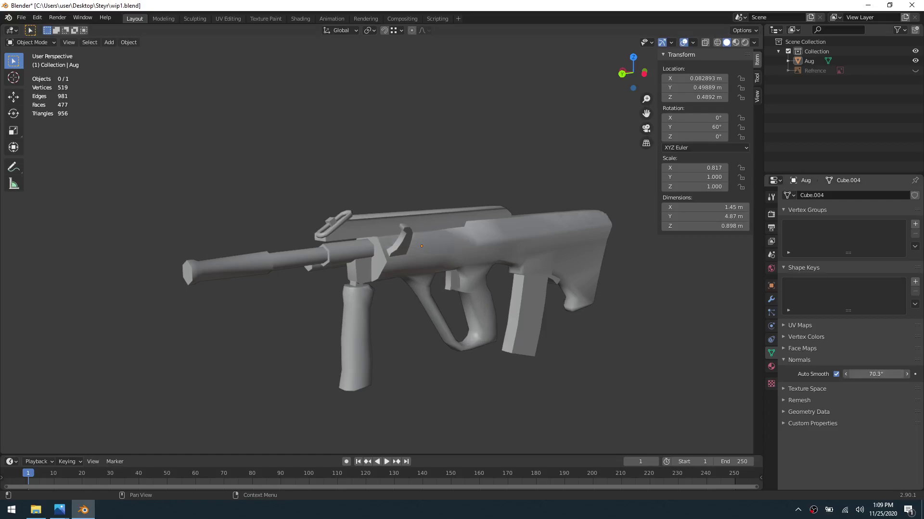
pyautogui.moveTo(378, 294); pyautogui.dragTo(505, 291, button='middle')
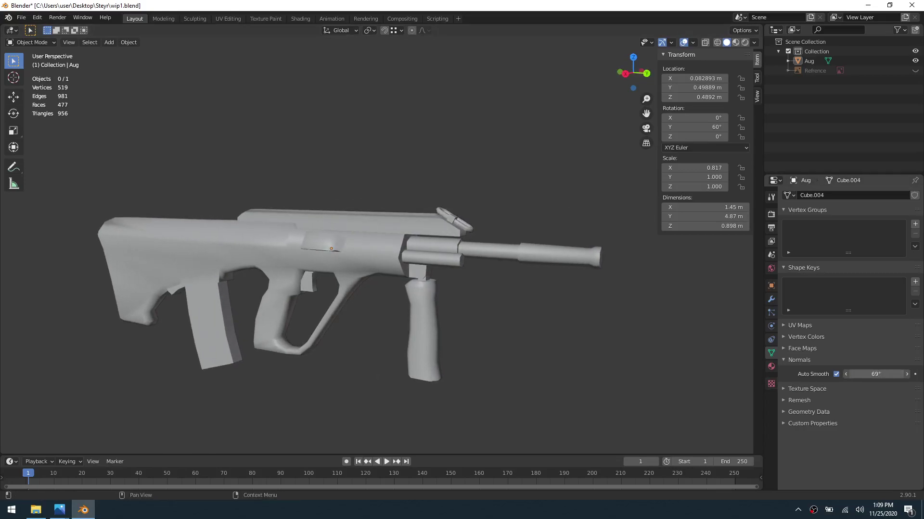
pyautogui.moveTo(875, 374); pyautogui.dragTo(875, 374)
# Step: Inspect the rifle's shading from the side and front, and hide the sidebar
pyautogui.moveTo(588, 345); pyautogui.dragTo(394, 309, button='middle')
pyautogui.scroll(3, 533, 304)
pyautogui.keyDown('shift'); pyautogui.moveTo(534, 308); pyautogui.dragTo(476, 313, button='middle'); pyautogui.keyUp('shift')
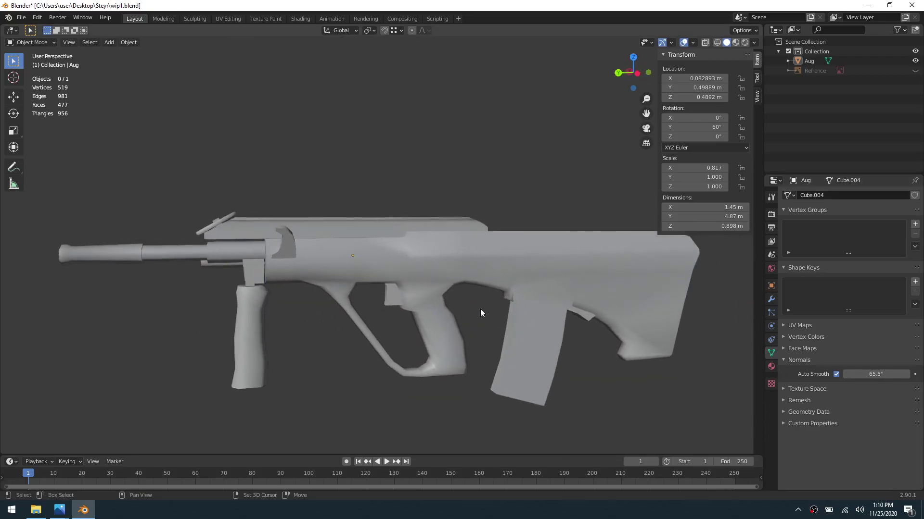
pyautogui.moveTo(561, 301); pyautogui.dragTo(383, 346, button='middle')
pyautogui.scroll(2, 383, 345)
pyautogui.press('n')
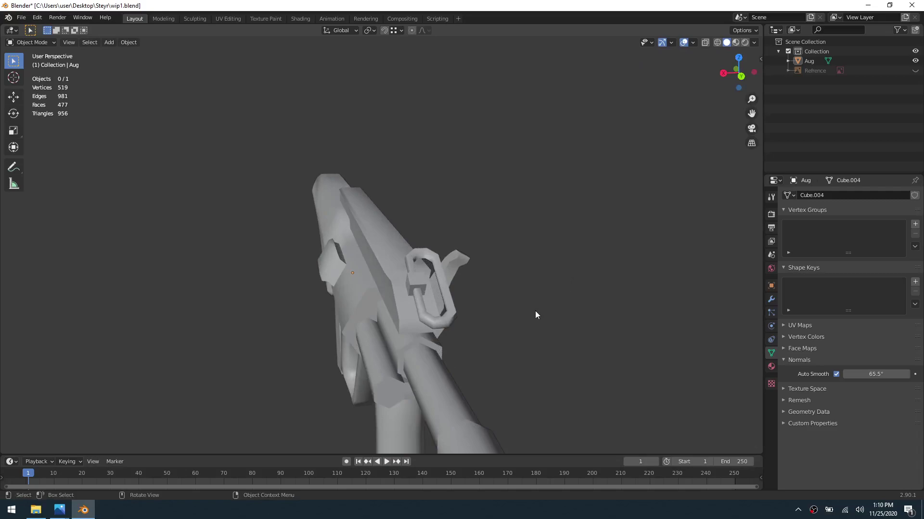
# Step: Return the rifle to Edit Mode and merge all of its vertices by distance
pyautogui.hotkey('ctrl', 'Tab')
pyautogui.click(572, 372)
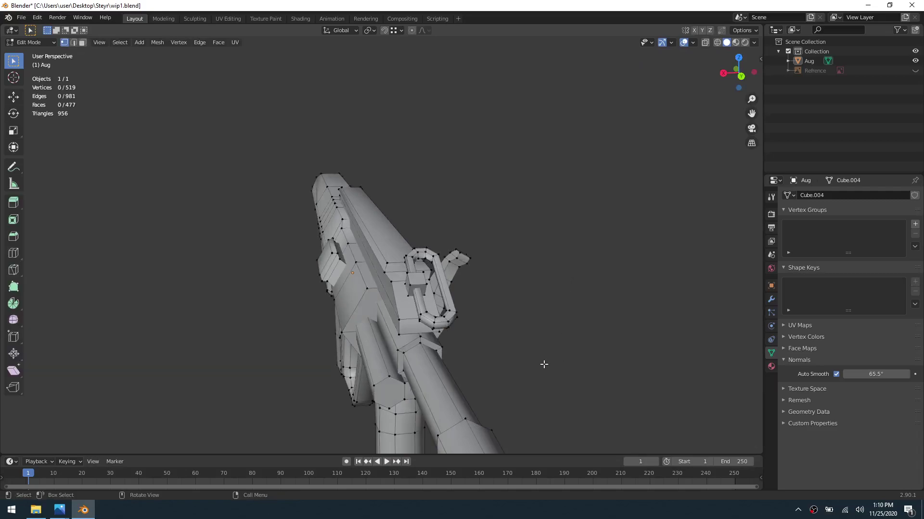
pyautogui.moveTo(540, 362); pyautogui.dragTo(530, 298, button='middle')
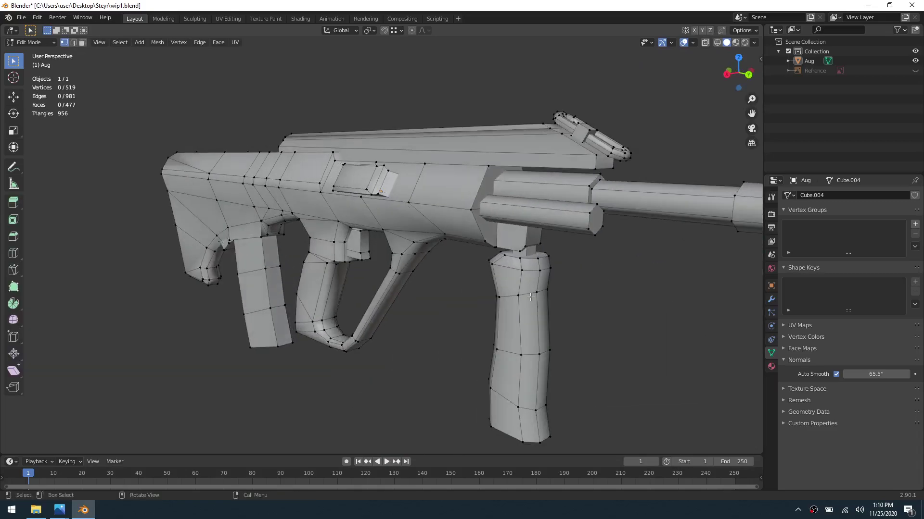
pyautogui.press('a')
pyautogui.press('m')
pyautogui.click(529, 297)
# Step: Save the wip1.blend file and clear the mesh selection
pyautogui.click(21, 18)
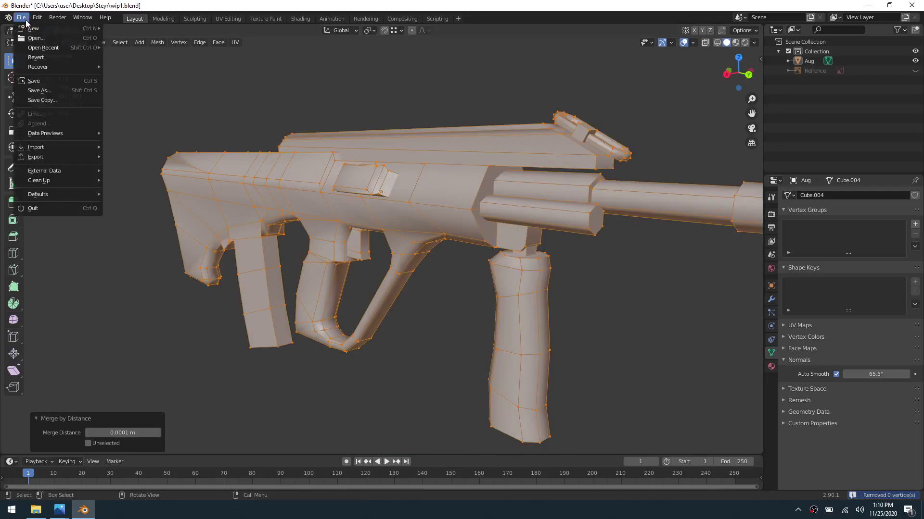
pyautogui.click(51, 80)
pyautogui.click(353, 114)
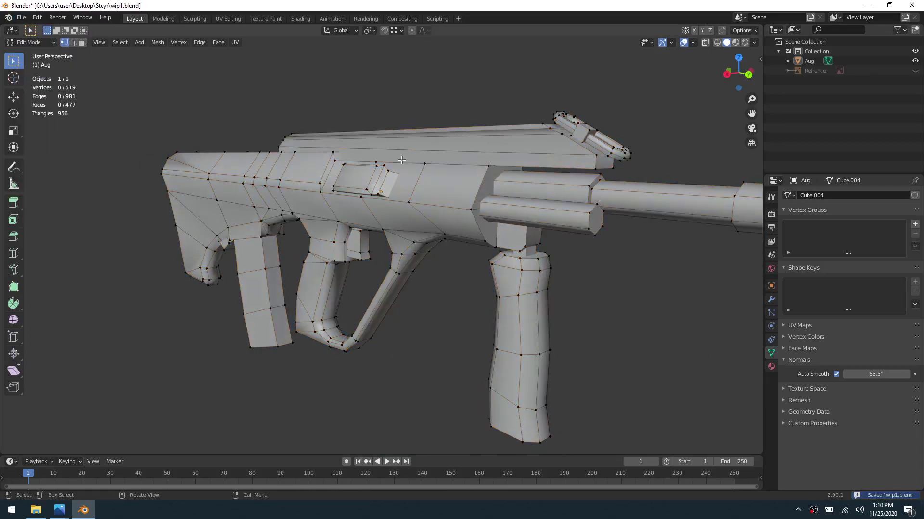
# Step: Select the three faces at the front end of the raised block on the rifle's side and split them from the mesh
pyautogui.scroll(1, 428, 226)
pyautogui.keyDown('shift'); pyautogui.moveTo(367, 153); pyautogui.dragTo(413, 249, button='middle'); pyautogui.keyUp('shift')
pyautogui.scroll(2, 405, 233)
pyautogui.click(404, 239)
pyautogui.keyDown('shift'); pyautogui.click(413, 238); pyautogui.keyUp('shift')
pyautogui.keyDown('shift'); pyautogui.click(417, 231); pyautogui.keyUp('shift')
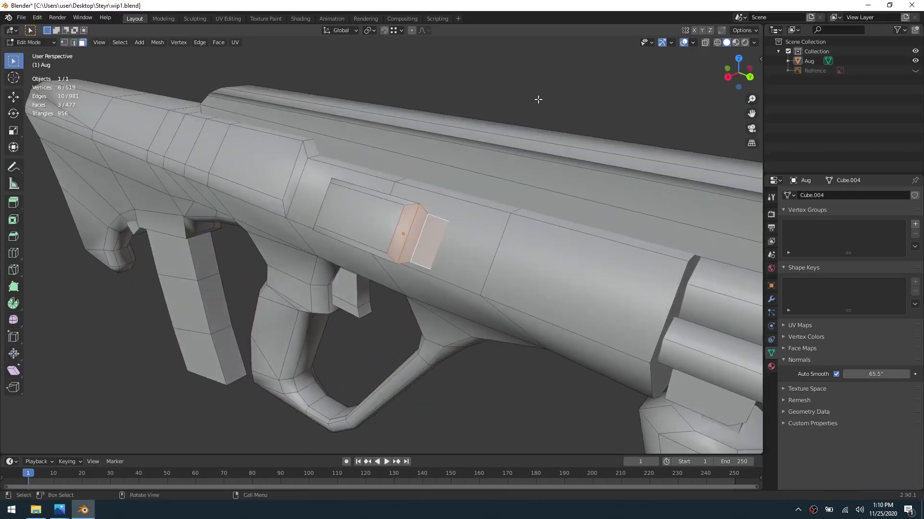
pyautogui.press('y')
pyautogui.moveTo(426, 196); pyautogui.dragTo(496, 262, button='middle')
pyautogui.press('g')
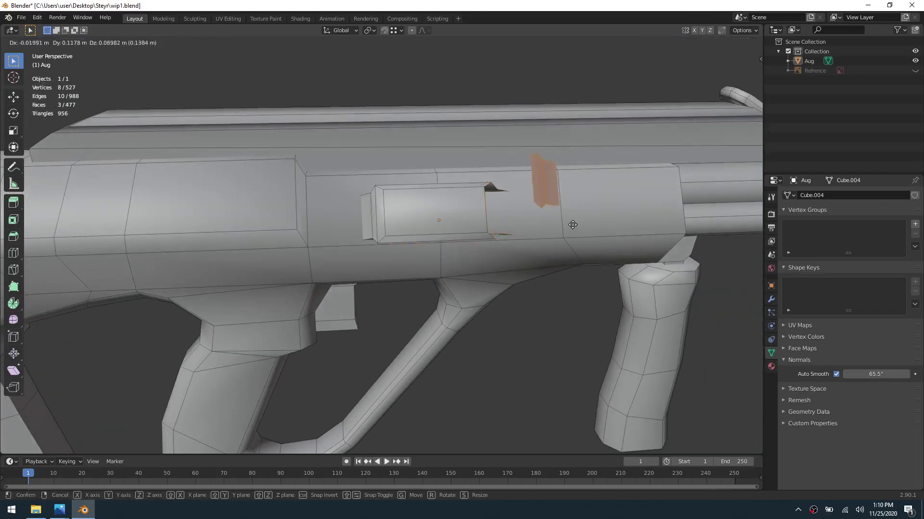
pyautogui.rightClick(572, 226)
# Step: Select the two faces at the rear end of the raised side block and split them from the mesh
pyautogui.moveTo(572, 226); pyautogui.dragTo(437, 256, button='middle')
pyautogui.click(431, 202)
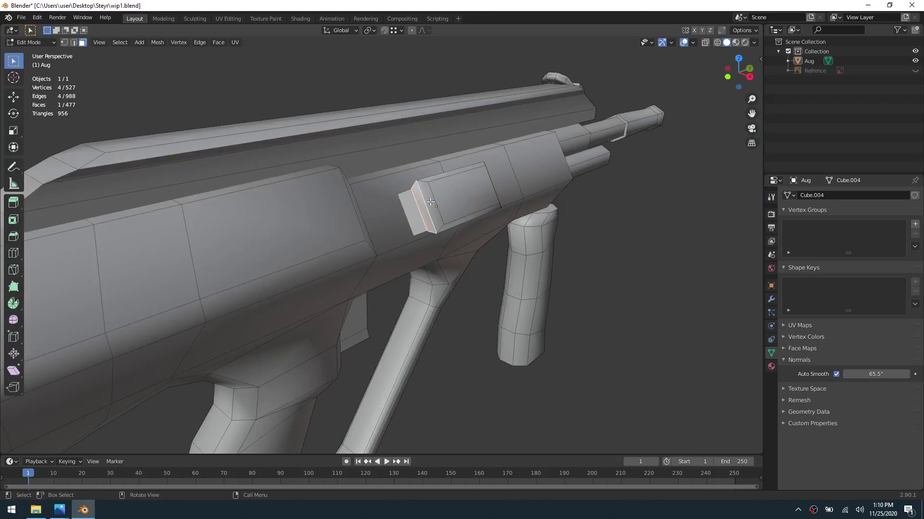
pyautogui.keyDown('shift'); pyautogui.click(411, 209); pyautogui.keyUp('shift')
pyautogui.press('y')
# Step: Examine the rifle's mesh from below and from the side, including the face above the magazine
pyautogui.scroll(-4, 629, 253)
pyautogui.moveTo(540, 283); pyautogui.dragTo(434, 269, button='middle')
pyautogui.moveTo(335, 286); pyautogui.dragTo(372, 282, button='middle')
pyautogui.moveTo(234, 313); pyautogui.dragTo(347, 245, button='middle')
pyautogui.click(359, 236)
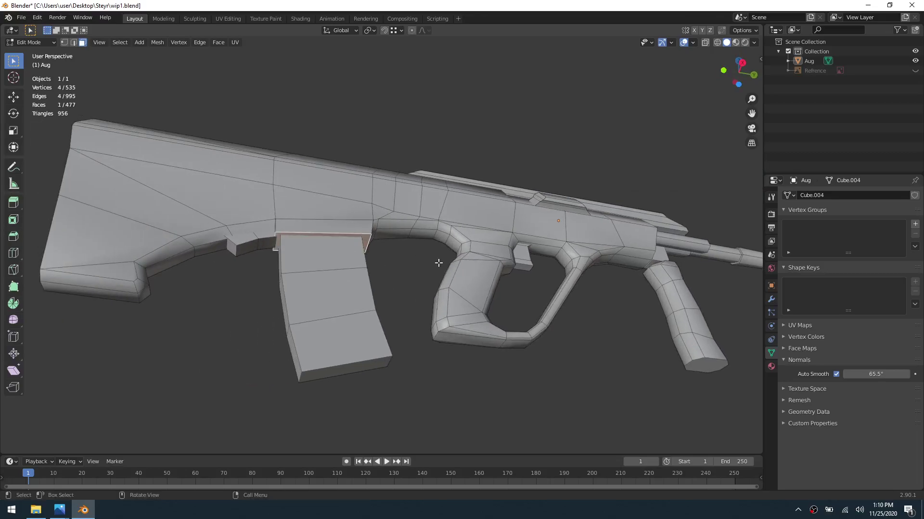
pyautogui.moveTo(418, 267); pyautogui.dragTo(357, 269, button='middle')
pyautogui.hotkey('ctrl', 'z')
pyautogui.hotkey('ctrl', 'z')
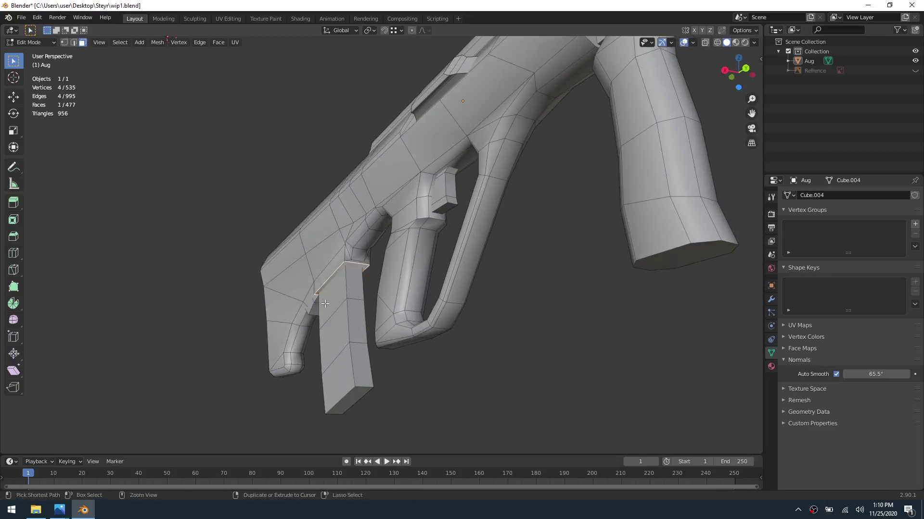
pyautogui.moveTo(256, 285); pyautogui.dragTo(337, 279, button='middle')
pyautogui.scroll(3, 397, 250)
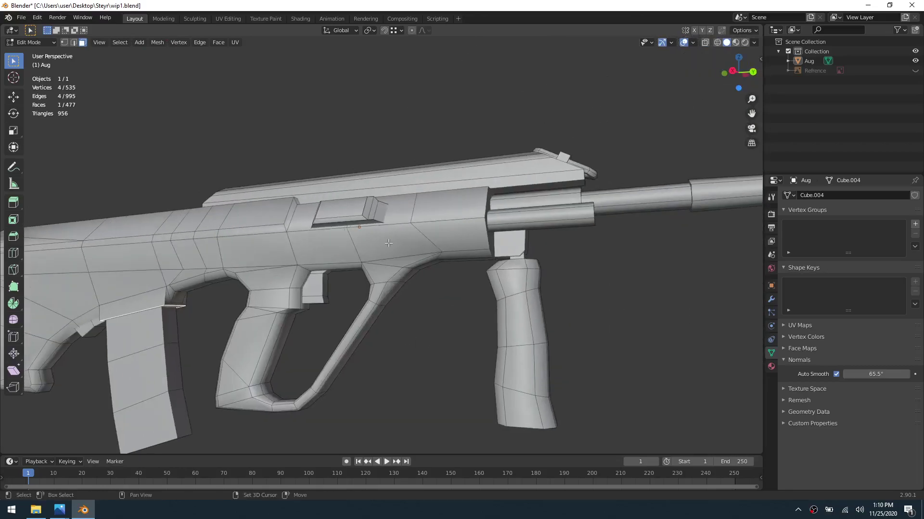
# Step: Select the long faces along the upper edges of the rifle's top housing and split them from the mesh
pyautogui.scroll(-3, 460, 219)
pyautogui.moveTo(502, 206); pyautogui.dragTo(462, 249, button='middle')
pyautogui.click(373, 192)
pyautogui.keyDown('shift'); pyautogui.click(370, 189); pyautogui.keyUp('shift')
pyautogui.keyDown('shift'); pyautogui.click(262, 205); pyautogui.keyUp('shift')
pyautogui.keyDown('shift'); pyautogui.click(262, 200); pyautogui.keyUp('shift')
pyautogui.keyDown('shift'); pyautogui.click(310, 271); pyautogui.keyUp('shift')
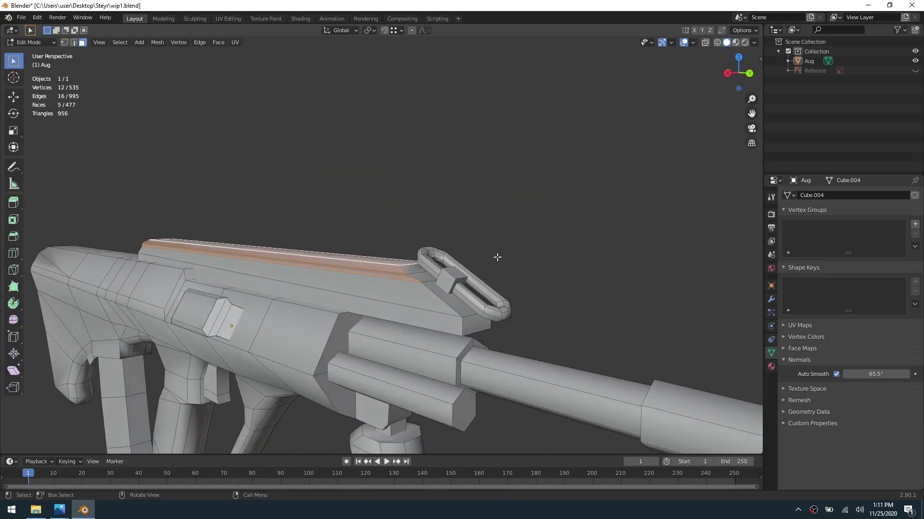
pyautogui.press('e')
# Step: Select the sloped faces at the front end of the top housing and split them from the mesh
pyautogui.click(410, 272)
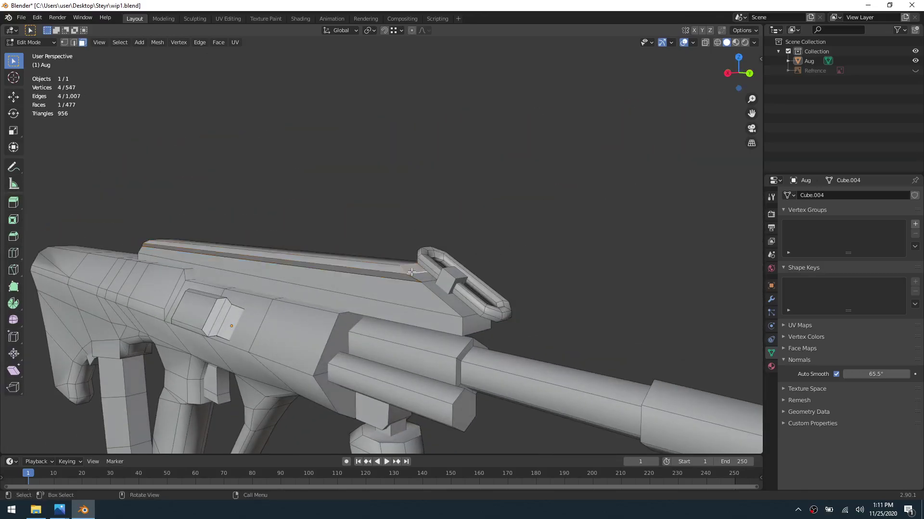
pyautogui.moveTo(378, 282); pyautogui.dragTo(342, 273, button='middle')
pyautogui.keyDown('shift'); pyautogui.click(342, 272); pyautogui.keyUp('shift')
pyautogui.keyDown('shift'); pyautogui.click(315, 303); pyautogui.keyUp('shift')
pyautogui.moveTo(315, 303); pyautogui.dragTo(453, 272, button='middle')
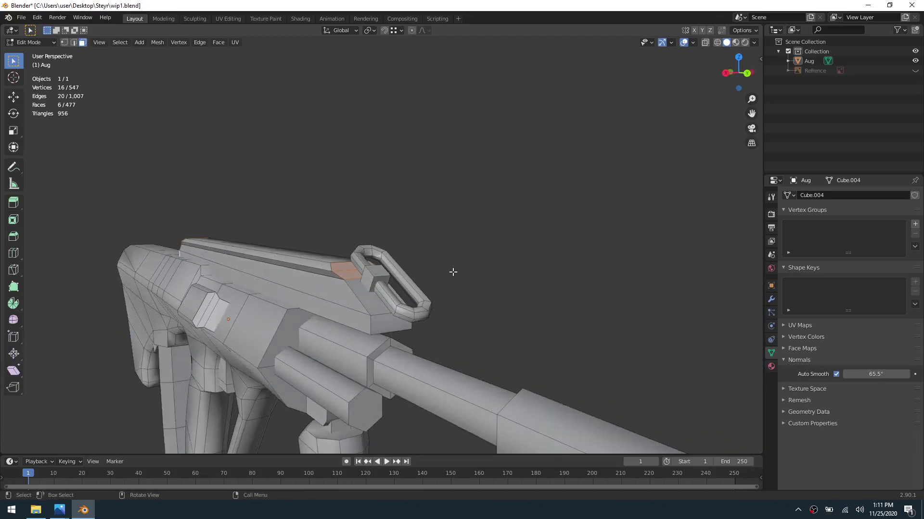
pyautogui.keyDown('shift'); pyautogui.click(378, 305); pyautogui.keyUp('shift')
pyautogui.keyDown('shift'); pyautogui.click(393, 324); pyautogui.keyUp('shift')
pyautogui.press('y')
pyautogui.click(568, 294)
# Step: Examine the whole rifle's smooth shading in Object Mode
pyautogui.hotkey('ctrl', 'Tab')
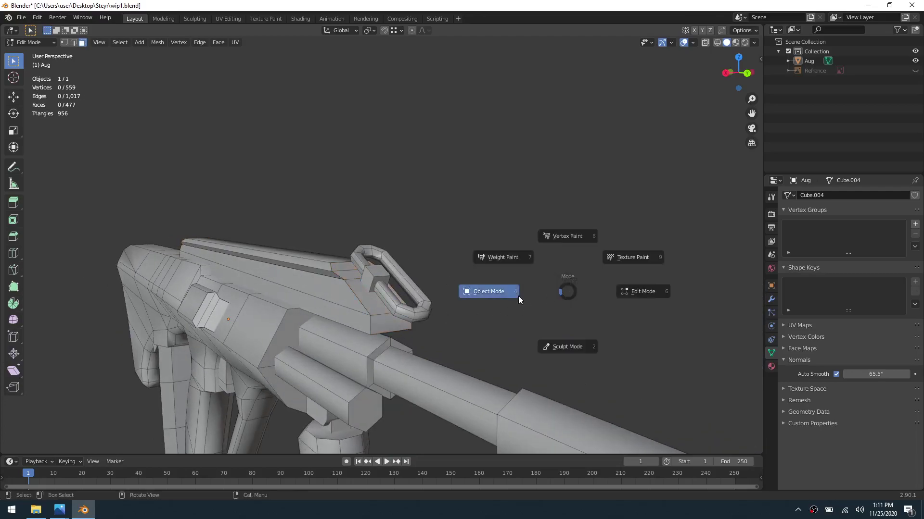
pyautogui.click(520, 299)
pyautogui.scroll(-7, 521, 304)
pyautogui.scroll(2, 460, 310)
pyautogui.scroll(2, 443, 310)
pyautogui.scroll(3, 425, 310)
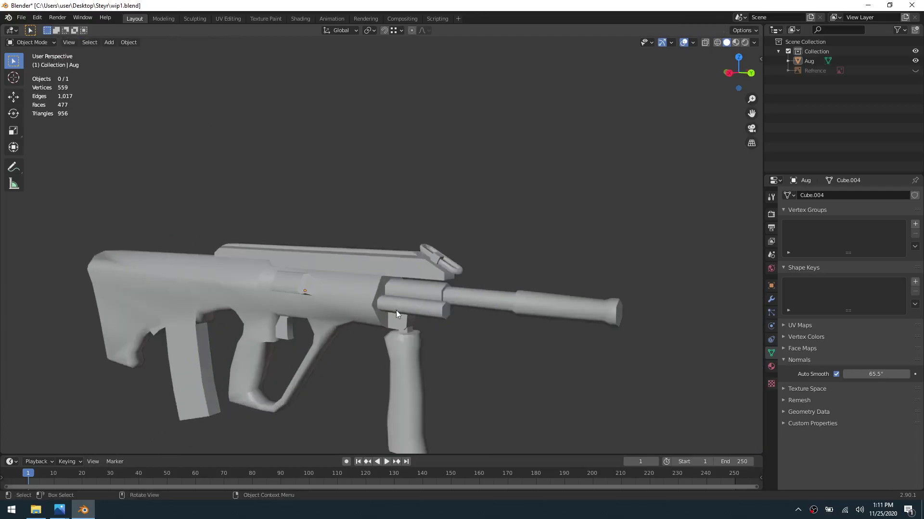
pyautogui.keyDown('shift'); pyautogui.moveTo(318, 305); pyautogui.dragTo(413, 296, button='middle'); pyautogui.keyUp('shift')
# Step: In Edit Mode, select the seven faces covering the stock's butt end from top to bottom and split them
pyautogui.hotkey('ctrl', 'Tab')
pyautogui.moveTo(221, 284); pyautogui.dragTo(347, 293, button='middle')
pyautogui.click(285, 293)
pyautogui.click(337, 275)
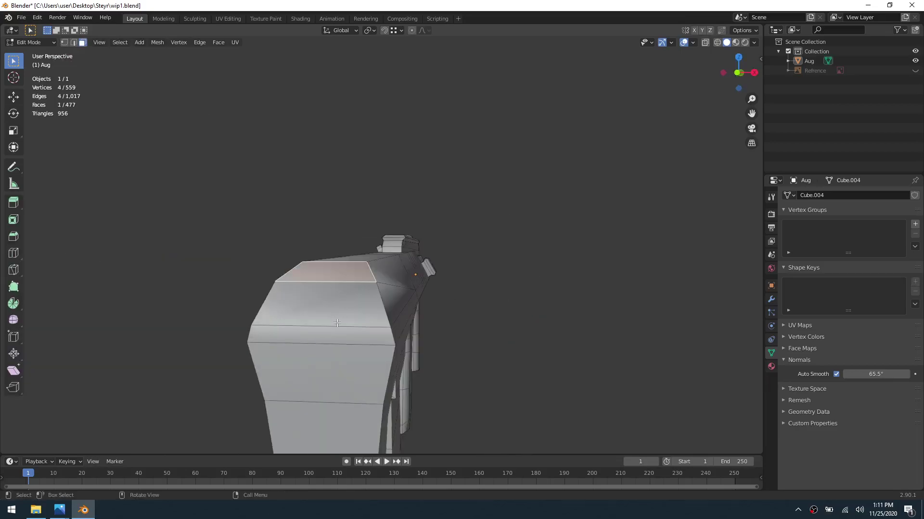
pyautogui.scroll(-3, 329, 316)
pyautogui.keyDown('ctrl'); pyautogui.click(360, 438); pyautogui.keyUp('ctrl')
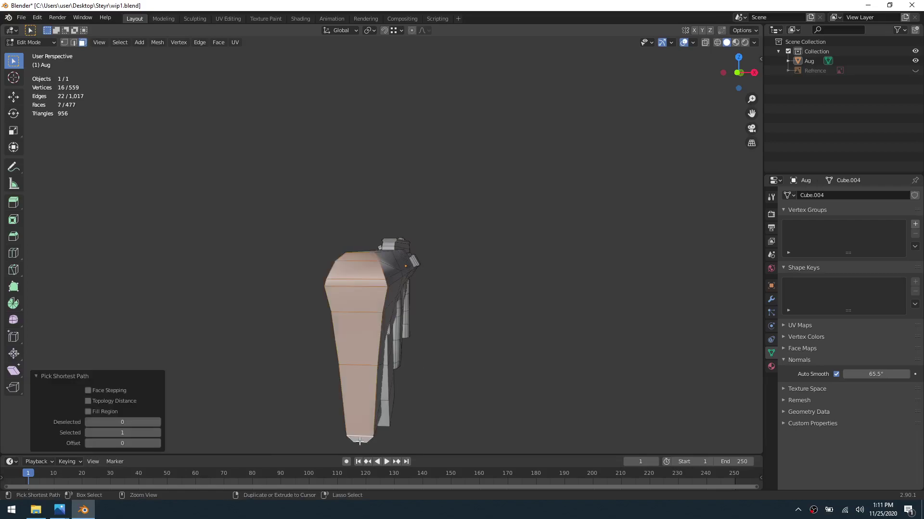
pyautogui.moveTo(382, 337); pyautogui.dragTo(169, 259, button='middle')
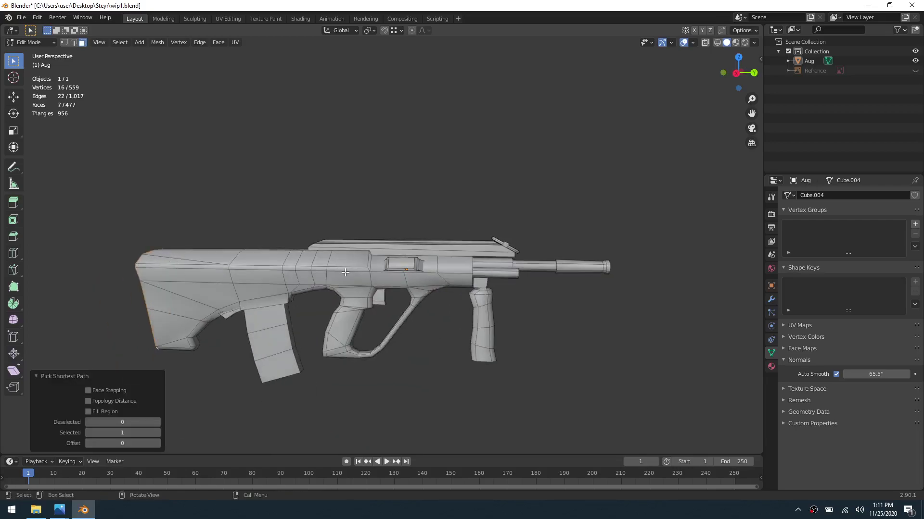
pyautogui.press('y')
# Step: Check the shading around the stock in Object Mode and select the rifle
pyautogui.hotkey('ctrl', 'Tab')
pyautogui.click(283, 211)
pyautogui.moveTo(283, 213); pyautogui.dragTo(548, 276, button='middle')
pyautogui.moveTo(481, 282); pyautogui.dragTo(465, 284, button='middle')
pyautogui.click(402, 293)
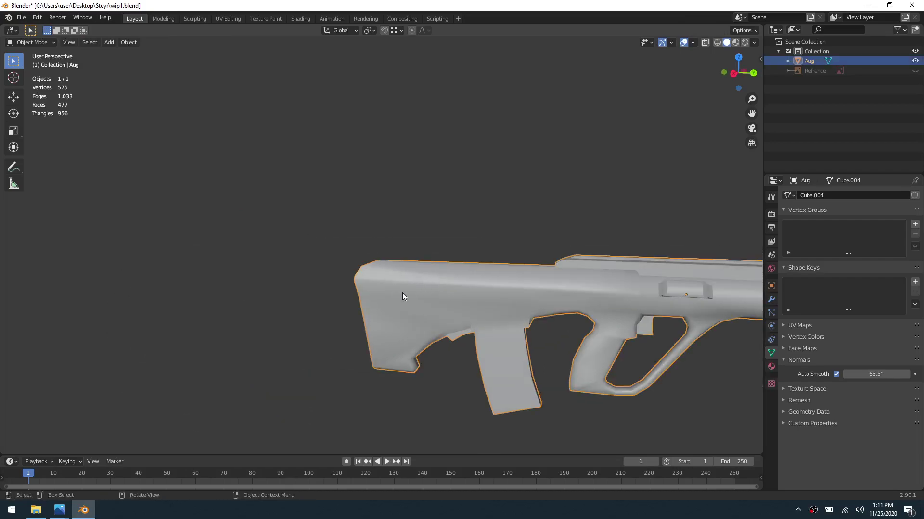
# Step: Try to dissolve the diagonal edge along the upper side of the stock near the butt
pyautogui.press('Tab')
pyautogui.scroll(5, 412, 295)
pyautogui.scroll(1, 412, 294)
pyautogui.press('1')
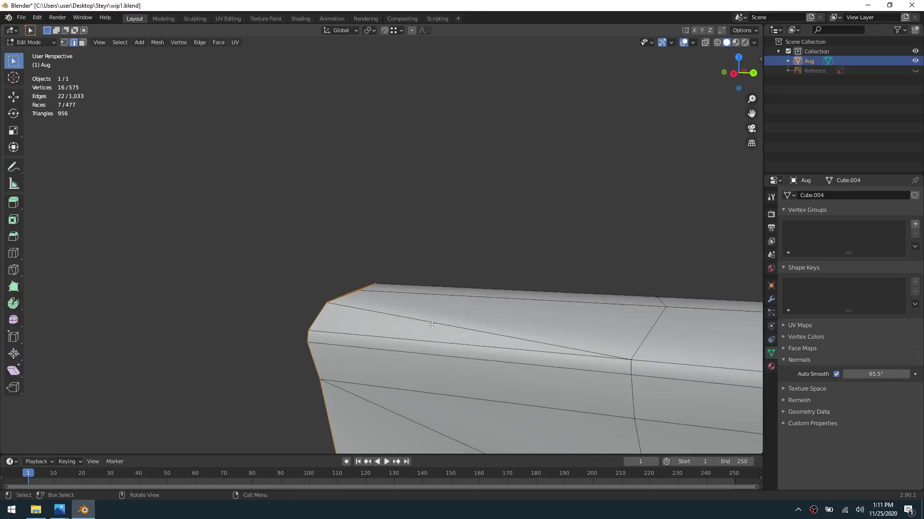
pyautogui.press('x')
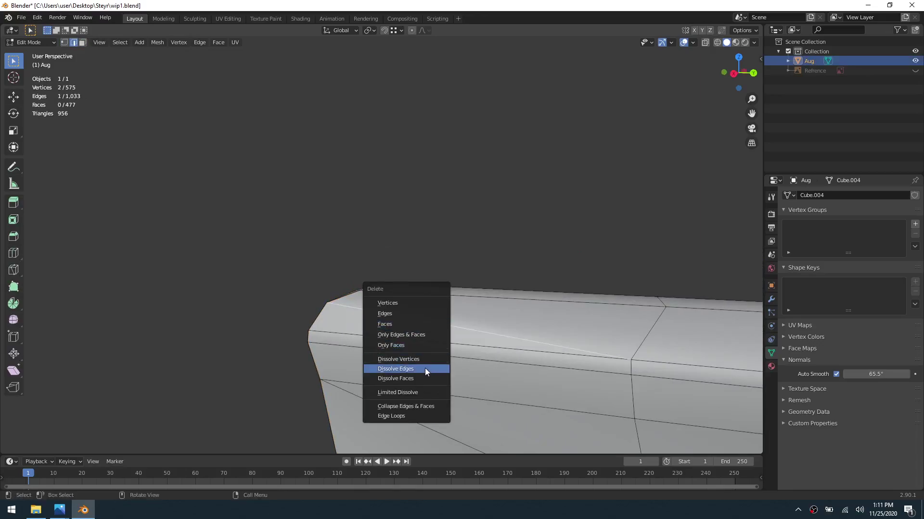
pyautogui.click(425, 368)
pyautogui.scroll(-4, 380, 329)
pyautogui.moveTo(394, 327); pyautogui.dragTo(334, 295, button='middle')
# Step: Undo the edge dissolve and the edits made just before it
pyautogui.hotkey('ctrl', 'z')
pyautogui.hotkey('ctrl', 'z')
pyautogui.hotkey('ctrl', 'z')
pyautogui.hotkey('ctrl', 'z')
pyautogui.hotkey('ctrl', 'z')
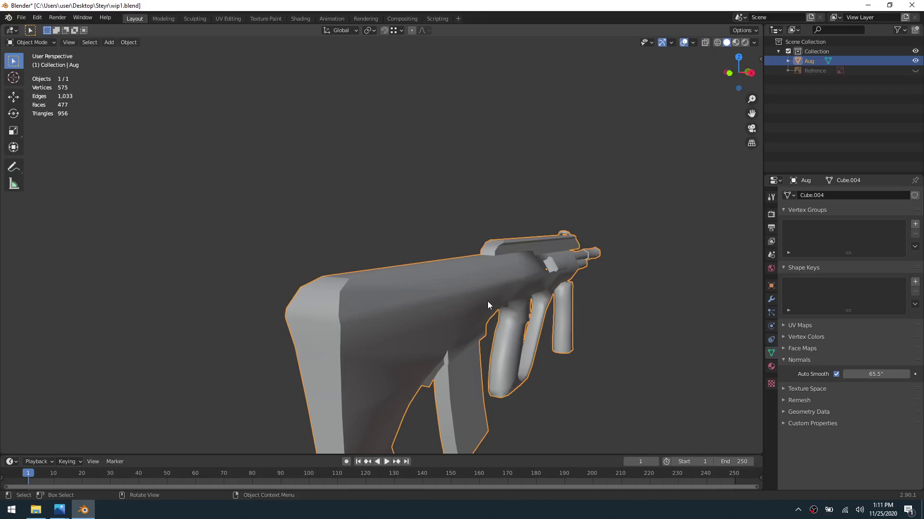
pyautogui.hotkey('ctrl', 'z')
# Step: Merge all of the rifle's vertices by distance in Edit Mode and clear the selection
pyautogui.press('Tab')
pyautogui.press('a')
pyautogui.press('m')
pyautogui.click(517, 302)
pyautogui.click(398, 251)
# Step: Select the edge across the stock's upper rear slope and slide it down to the edge below with factor 1.000
pyautogui.press('2')
pyautogui.press('1')
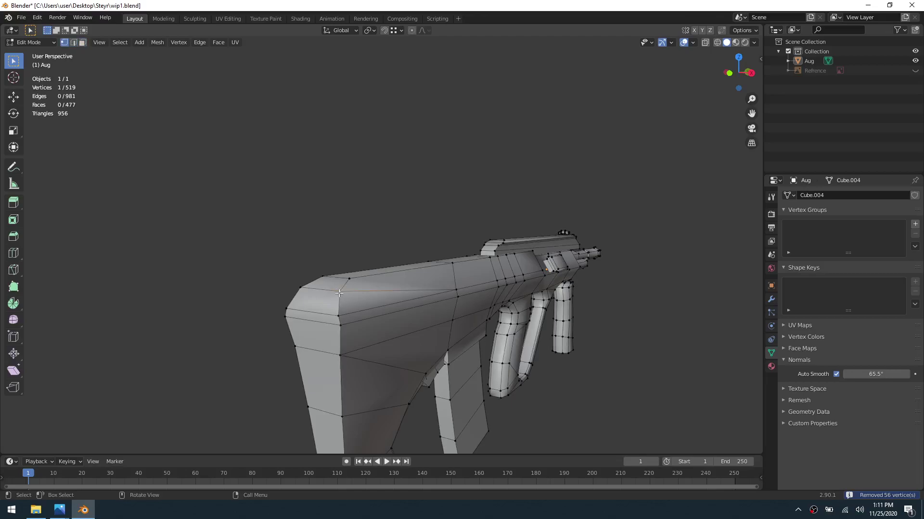
pyautogui.press('g')
pyautogui.press('g')
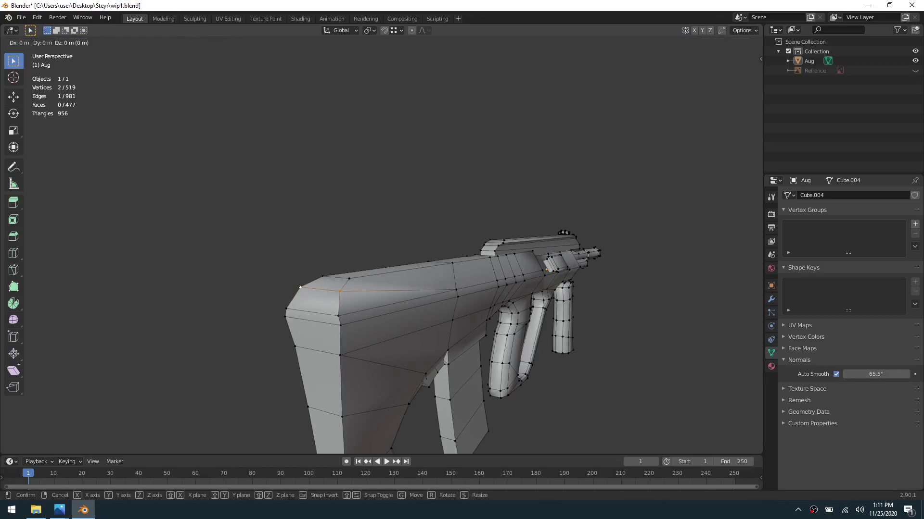
pyautogui.click(427, 350)
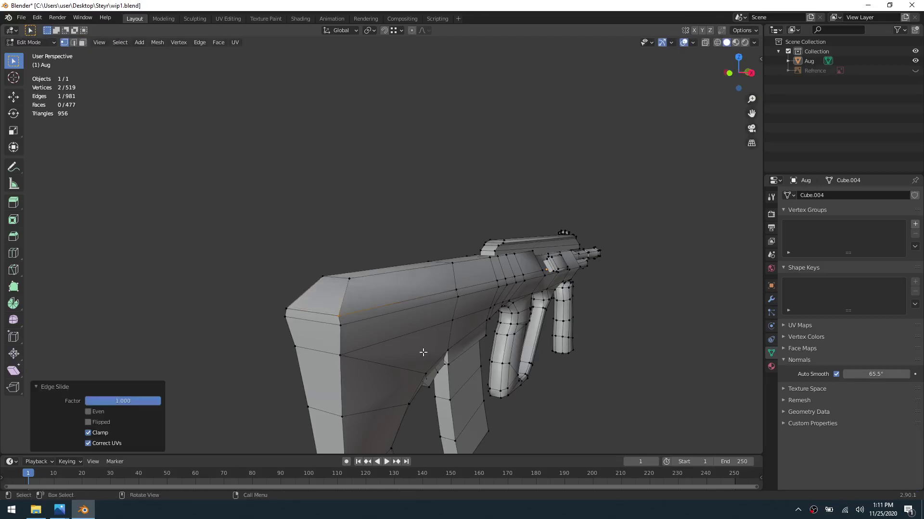
pyautogui.click(267, 278)
# Step: Try to add a vertical cut close to the stock's butt in the right orthographic view, using Loop Cut and Knife
pyautogui.moveTo(465, 332); pyautogui.dragTo(398, 334, button='middle')
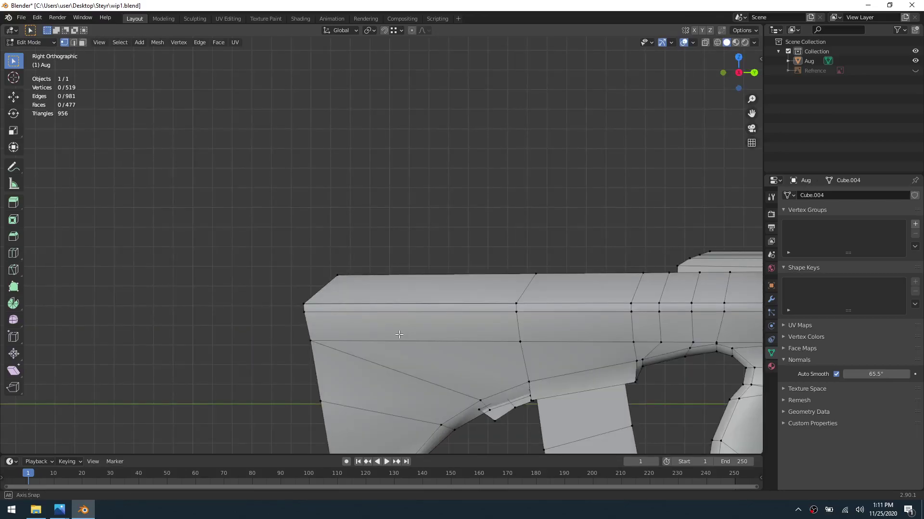
pyautogui.scroll(-2, 371, 357)
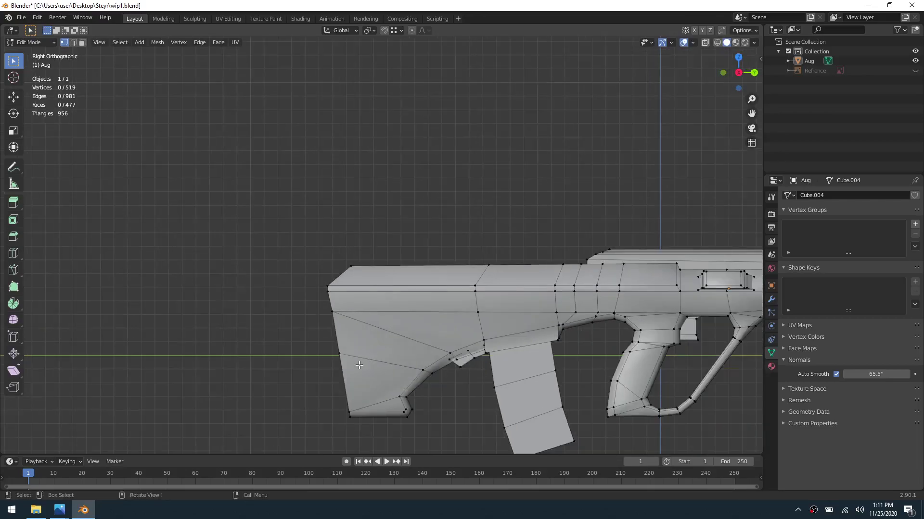
pyautogui.hotkey('ctrl', 'r')
pyautogui.rightClick(344, 285)
pyautogui.press('k')
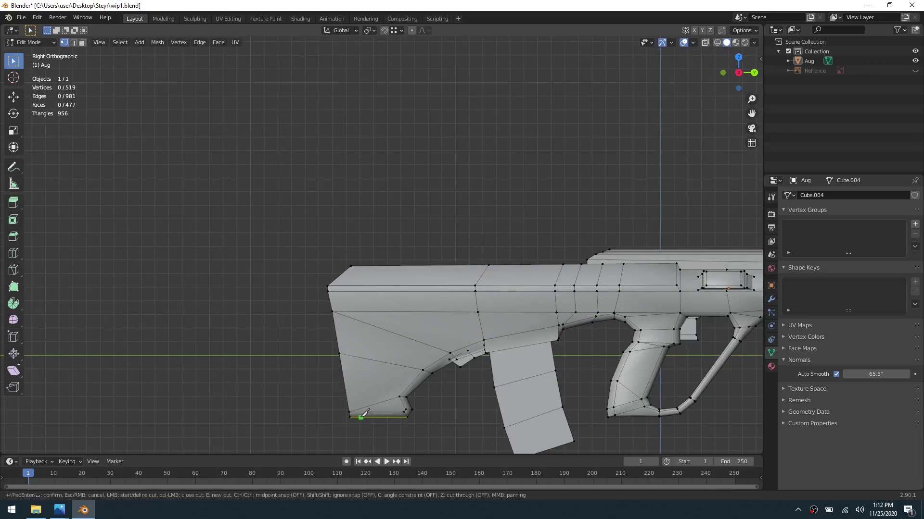
pyautogui.click(360, 418)
pyautogui.press('z')
pyautogui.click(341, 275)
pyautogui.press('Return')
pyautogui.moveTo(394, 331); pyautogui.dragTo(379, 431, button='middle')
# Step: Knife a line through the whole stock, parallel to the butt, from its bottom edge to the upper rear slope
pyautogui.press('k')
pyautogui.press('z')
pyautogui.click(360, 418)
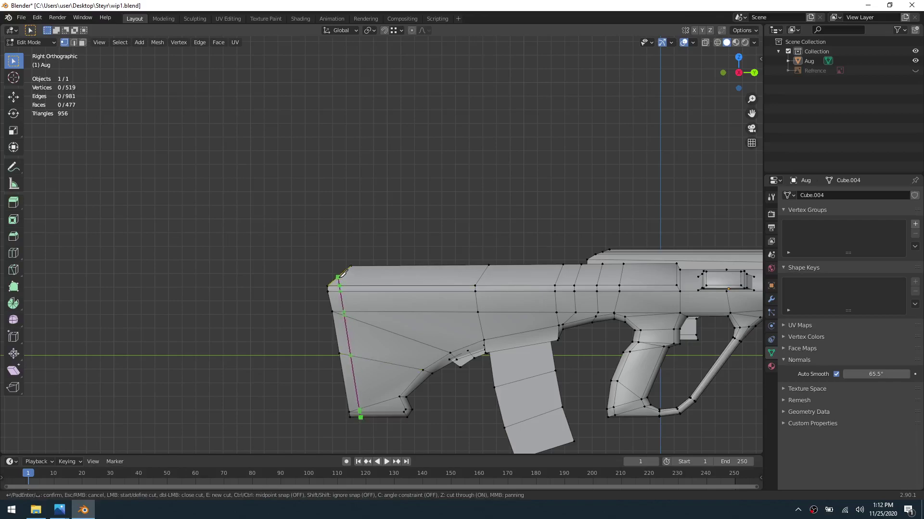
pyautogui.click(339, 277)
pyautogui.press('Return')
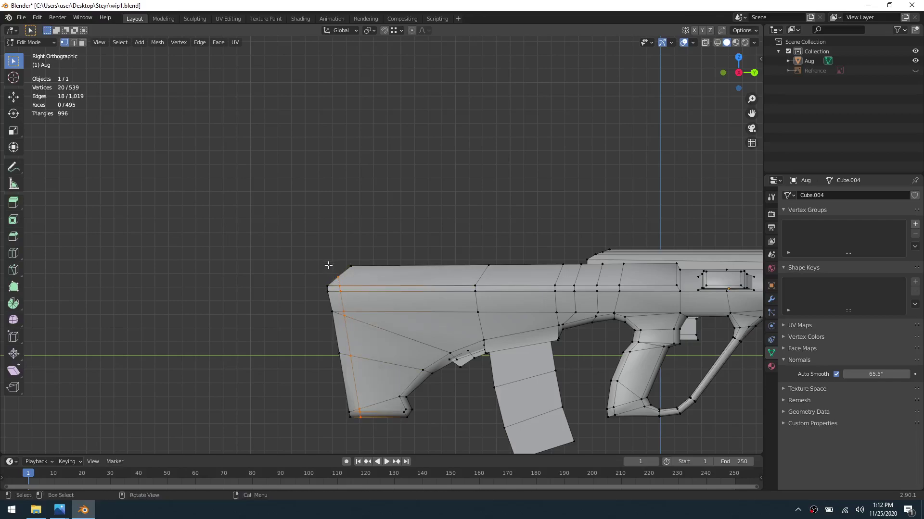
# Step: Try to raise a single vertex of the new cut on the upper rear slope by about 0.024 m along Z
pyautogui.scroll(3, 327, 266)
pyautogui.press('g')
pyautogui.press('z')
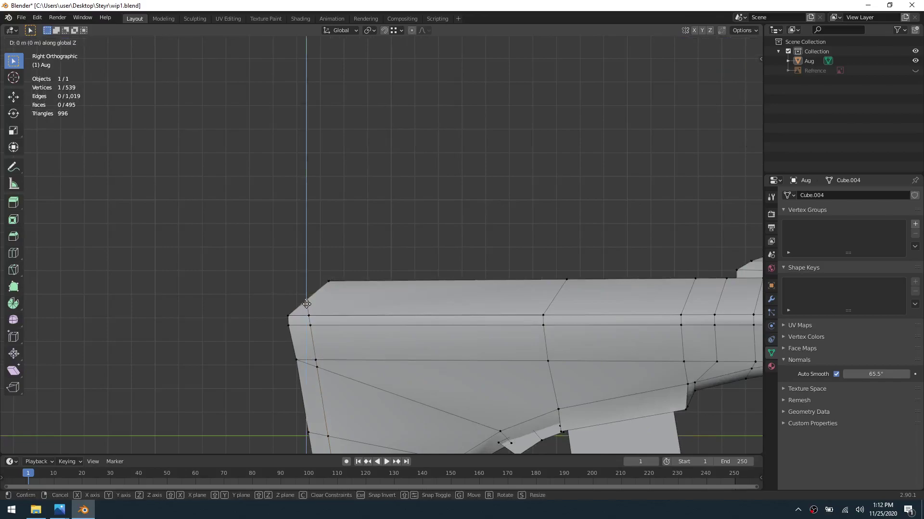
pyautogui.click(305, 299)
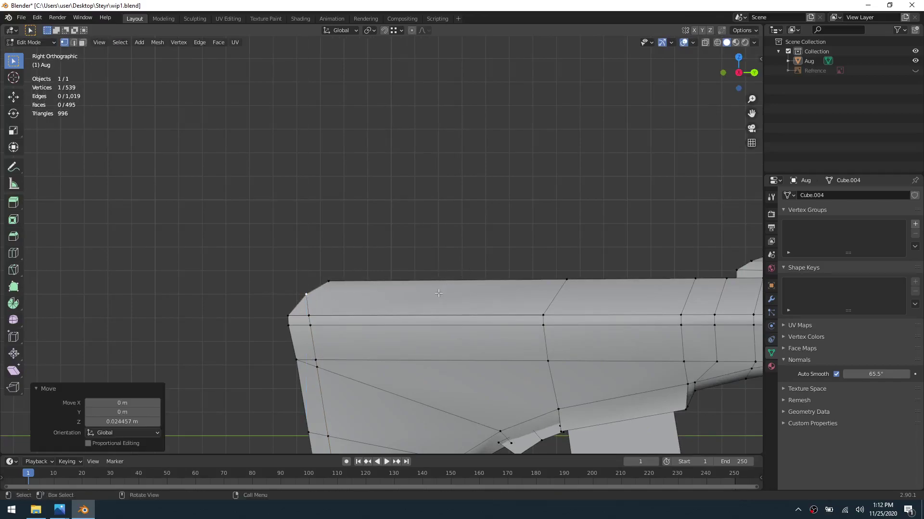
pyautogui.scroll(-4, 523, 202)
pyautogui.moveTo(523, 202); pyautogui.dragTo(589, 326, button='middle')
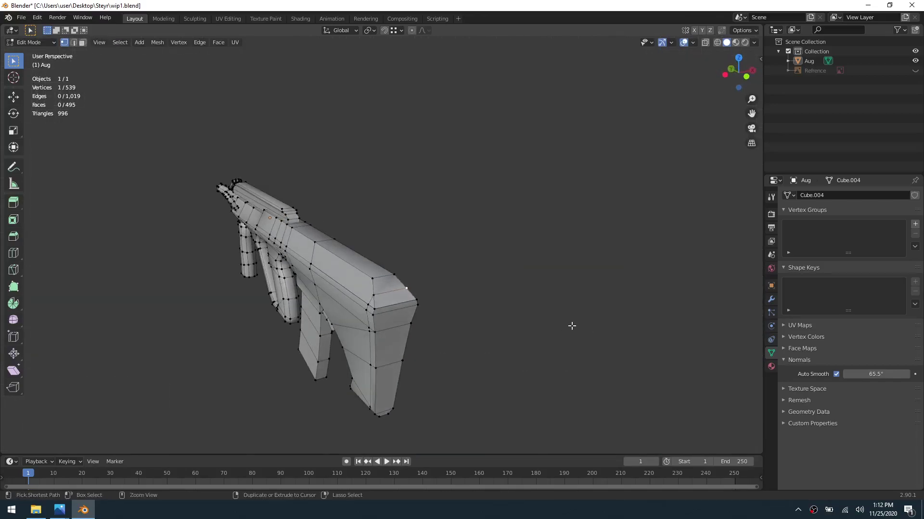
pyautogui.scroll(5, 376, 311)
# Step: With X-ray on in side view, raise both upper vertices of the new cut by about 0.028 m along Z
pyautogui.keyDown('alt'); pyautogui.moveTo(375, 310); pyautogui.dragTo(342, 280, button='middle'); pyautogui.keyUp('alt')
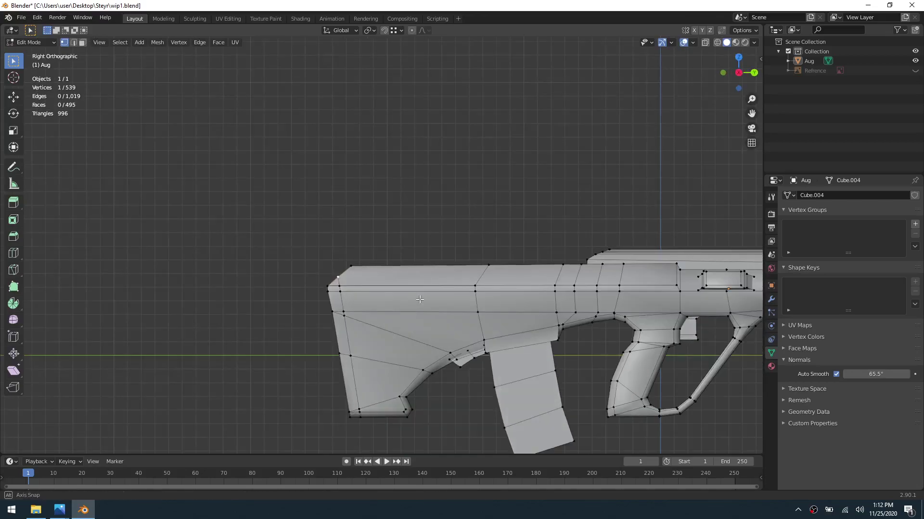
pyautogui.hotkey('alt', 'z')
pyautogui.press('b')
pyautogui.moveTo(338, 275); pyautogui.dragTo(343, 280)
pyautogui.press('g')
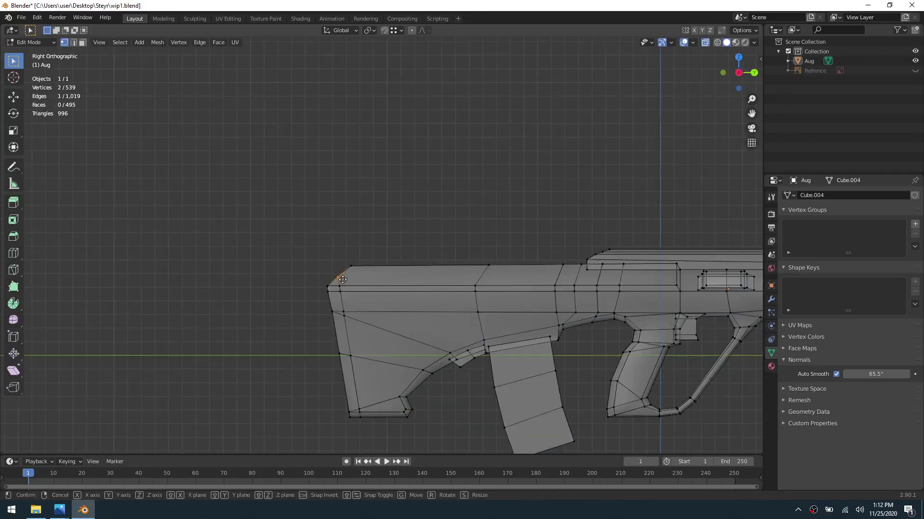
pyautogui.press('z')
pyautogui.click(342, 276)
# Step: Inspect the stock's rear shading in Object Mode and return to Edit Mode
pyautogui.hotkey('ctrl', 'Tab')
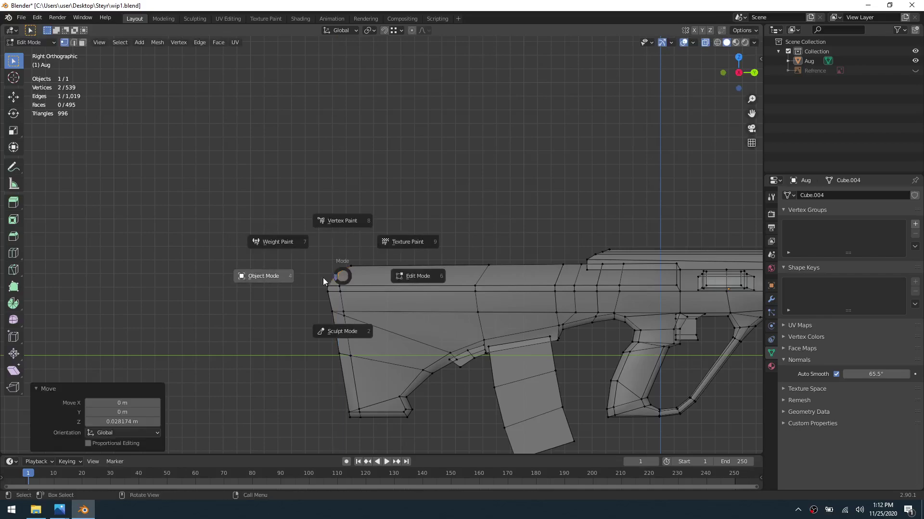
pyautogui.click(255, 276)
pyautogui.moveTo(432, 280); pyautogui.dragTo(366, 343, button='middle')
pyautogui.hotkey('ctrl', 'Tab')
pyautogui.click(416, 315)
pyautogui.scroll(-2, 374, 333)
# Step: Select the vertex path of the new cut around the stock's rear and try to slide it forward with factor 1.0
pyautogui.moveTo(267, 365); pyautogui.dragTo(501, 346, button='middle')
pyautogui.keyDown('ctrl'); pyautogui.click(436, 250); pyautogui.keyUp('ctrl')
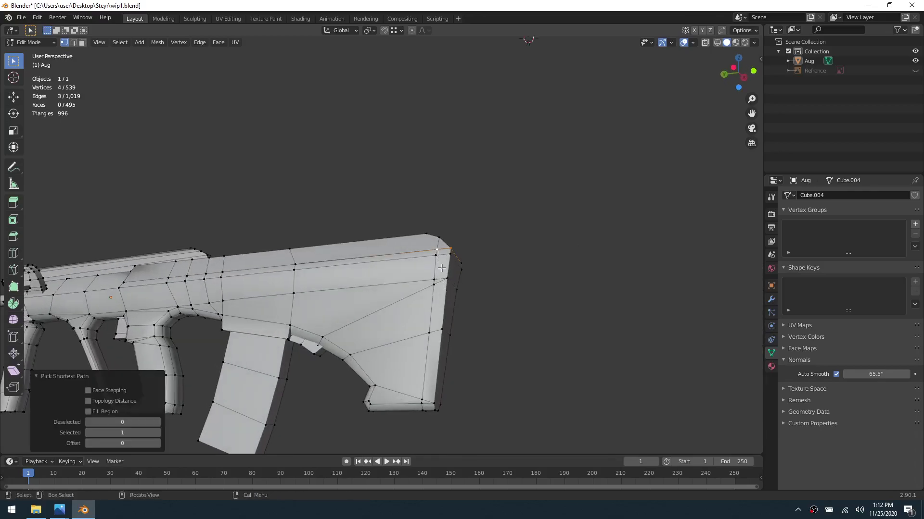
pyautogui.click(452, 269)
pyautogui.moveTo(478, 294); pyautogui.dragTo(308, 275, button='middle')
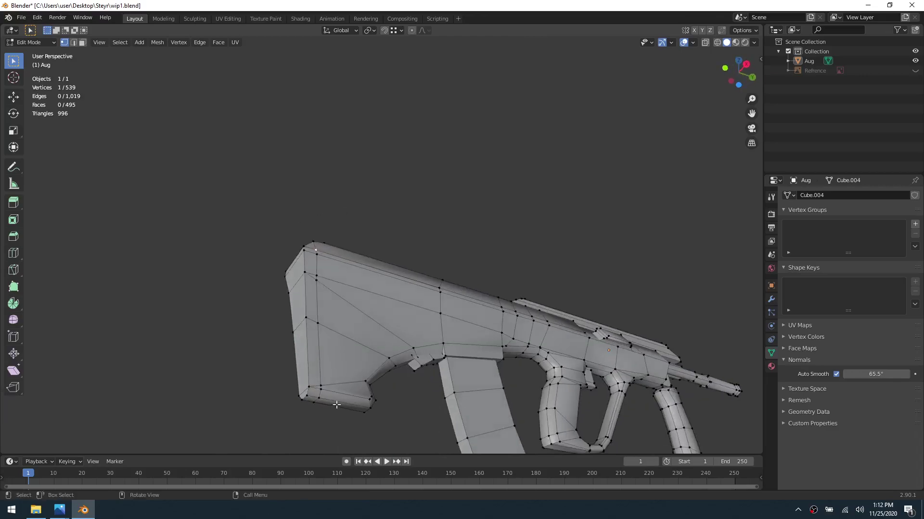
pyautogui.keyDown('ctrl'); pyautogui.click(312, 392); pyautogui.keyUp('ctrl')
pyautogui.moveTo(347, 385); pyautogui.dragTo(474, 401, button='middle')
pyautogui.keyDown('ctrl'); pyautogui.click(414, 405); pyautogui.keyUp('ctrl')
pyautogui.keyDown('ctrl'); pyautogui.click(428, 256); pyautogui.keyUp('ctrl')
pyautogui.moveTo(428, 256); pyautogui.dragTo(472, 307, button='middle')
pyautogui.scroll(3, 471, 307)
pyautogui.press('g')
pyautogui.press('g')
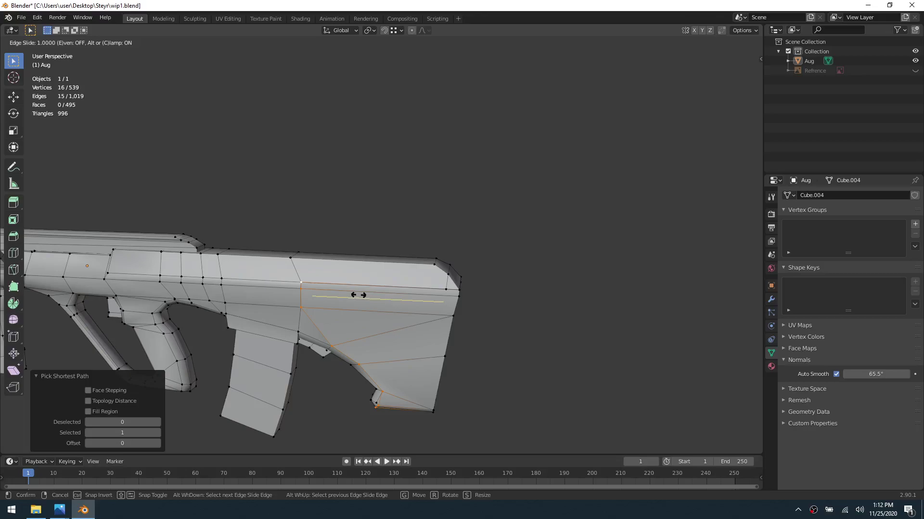
pyautogui.click(359, 295)
# Step: Merge all the rifle's vertices by distance at 0.0001 m
pyautogui.moveTo(507, 310); pyautogui.dragTo(382, 309, button='middle')
pyautogui.press('a')
pyautogui.press('m')
pyautogui.click(395, 300)
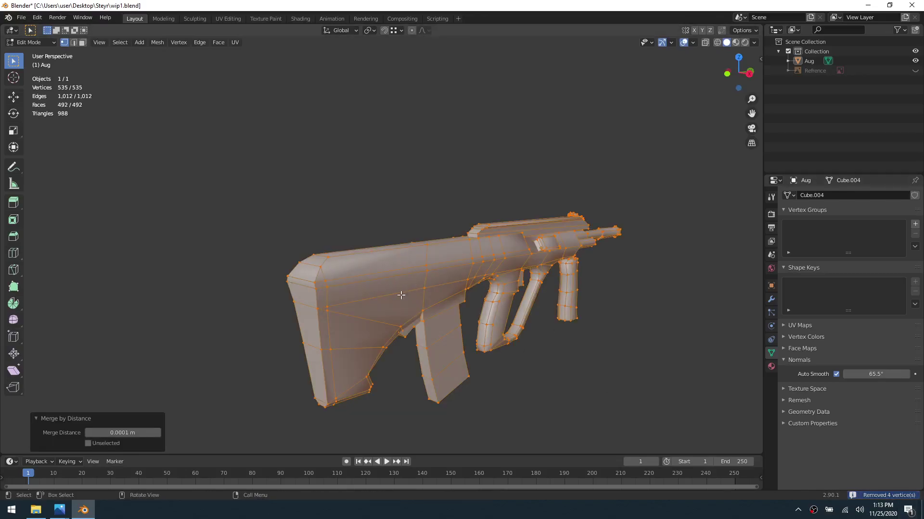
# Step: Select the edge path of the extra cut around the stock's rear on both sides and slide it forward with factor -1.0
pyautogui.hotkey('alt', 'a')
pyautogui.press('2')
pyautogui.keyDown('alt'); pyautogui.click(326, 279); pyautogui.keyUp('alt')
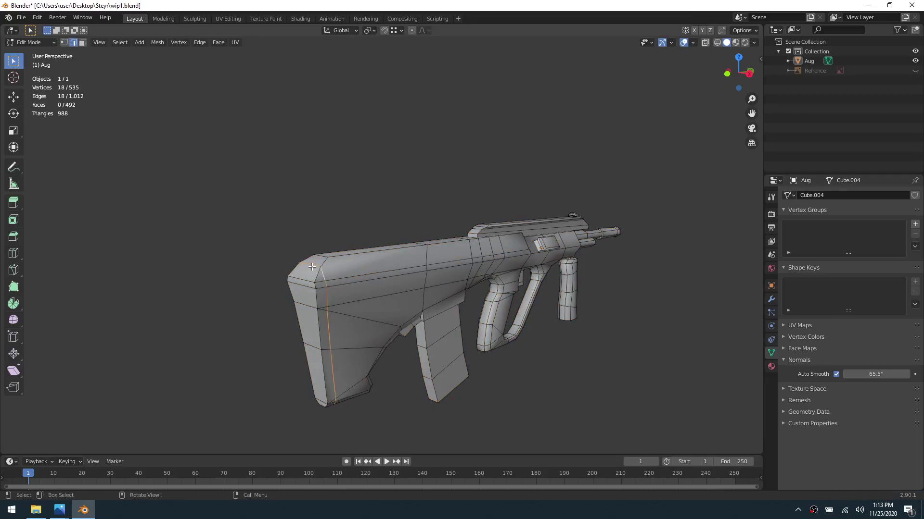
pyautogui.keyDown('shift'); pyautogui.click(314, 266); pyautogui.keyUp('shift')
pyautogui.keyDown('shift'); pyautogui.click(324, 273); pyautogui.keyUp('shift')
pyautogui.moveTo(312, 280); pyautogui.dragTo(412, 282, button='middle')
pyautogui.keyDown('shift'); pyautogui.click(416, 282); pyautogui.keyUp('shift')
pyautogui.press('g')
pyautogui.press('g')
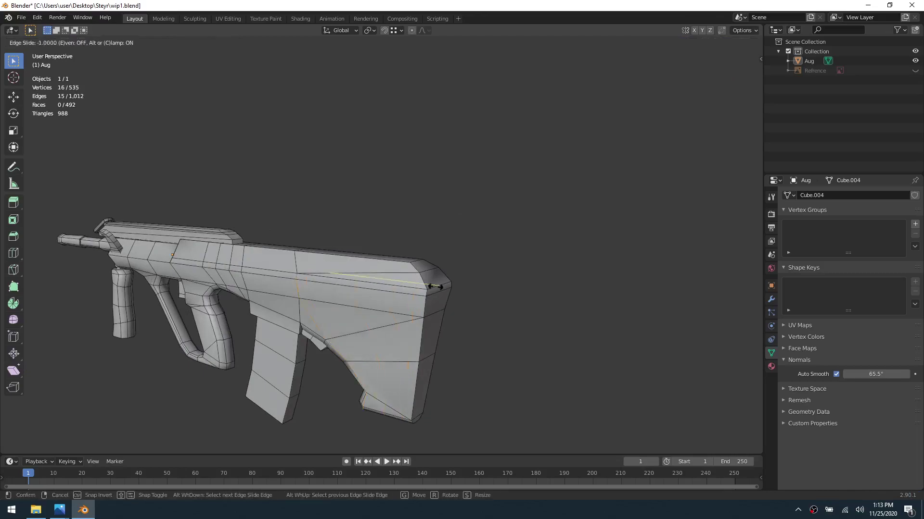
pyautogui.click(379, 278)
pyautogui.scroll(4, 380, 278)
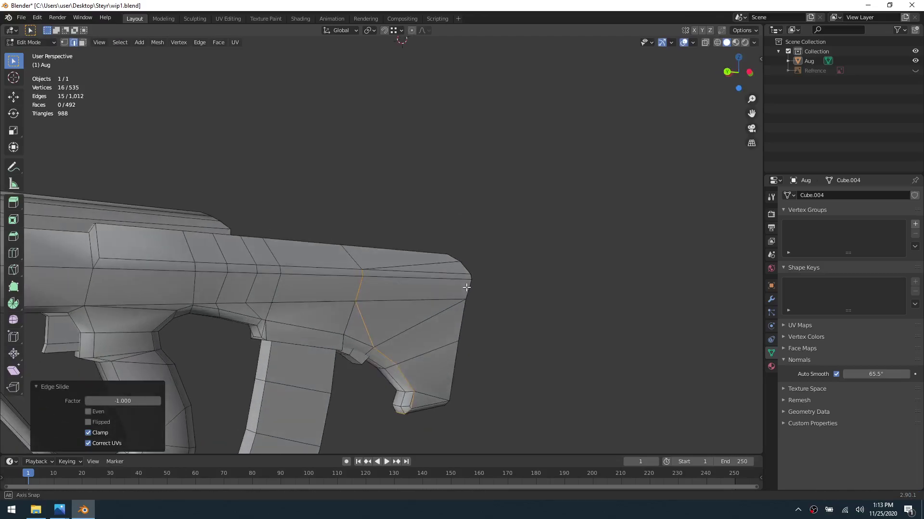
# Step: Clear the selection, inspect the stock's shading from both sides in Object Mode, and return to Edit Mode
pyautogui.hotkey('alt', 'a')
pyautogui.moveTo(586, 316); pyautogui.dragTo(528, 332, button='middle')
pyautogui.hotkey('ctrl', 'Tab')
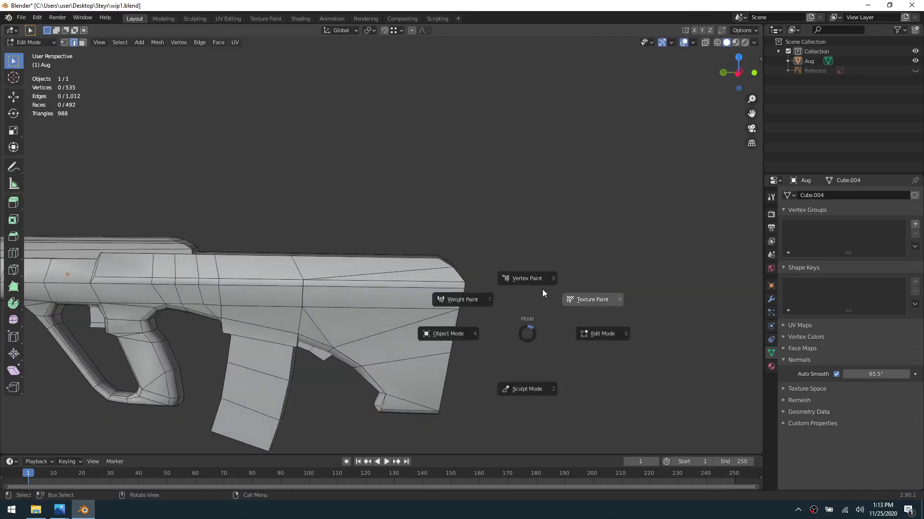
pyautogui.click(465, 333)
pyautogui.moveTo(500, 293); pyautogui.dragTo(324, 280, button='middle')
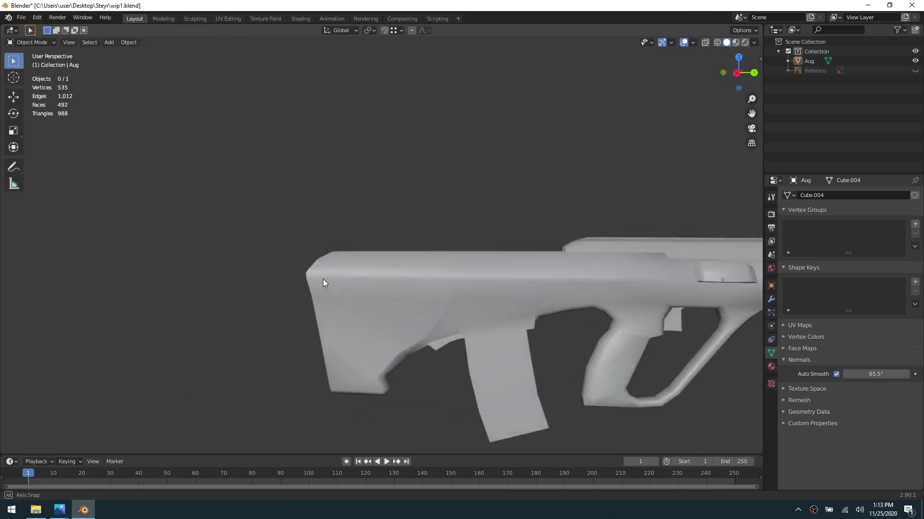
pyautogui.hotkey('ctrl', 'Tab')
pyautogui.click(407, 283)
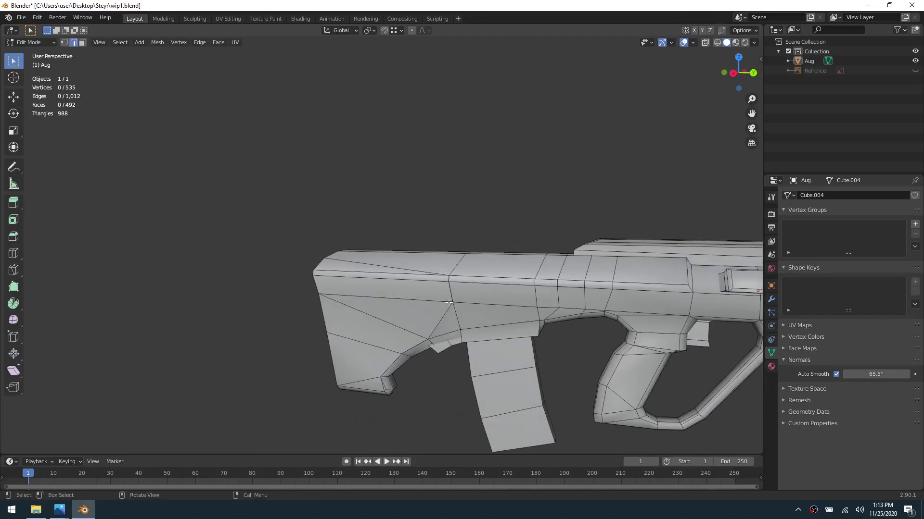
# Step: Merge all the rifle's vertices by distance at 0.0001 m to collapse the slid edges, and clear the selection
pyautogui.press('a')
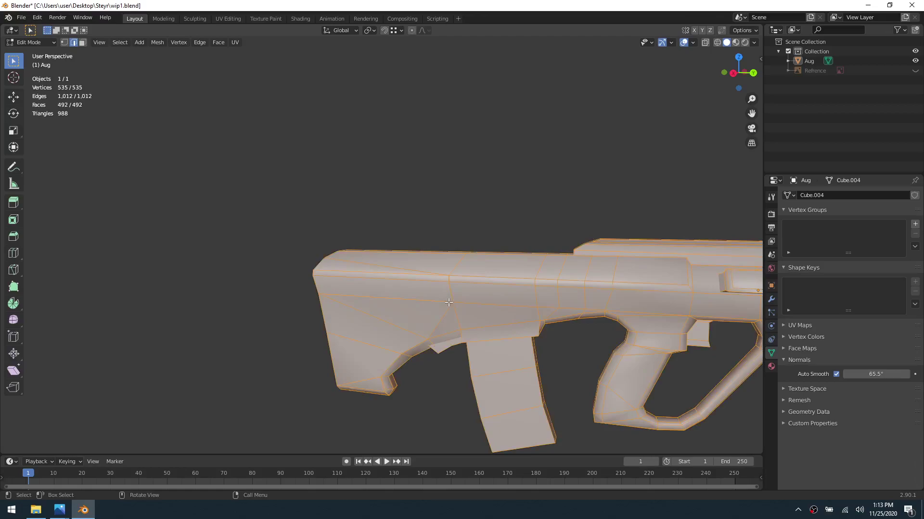
pyautogui.press('m')
pyautogui.click(448, 302)
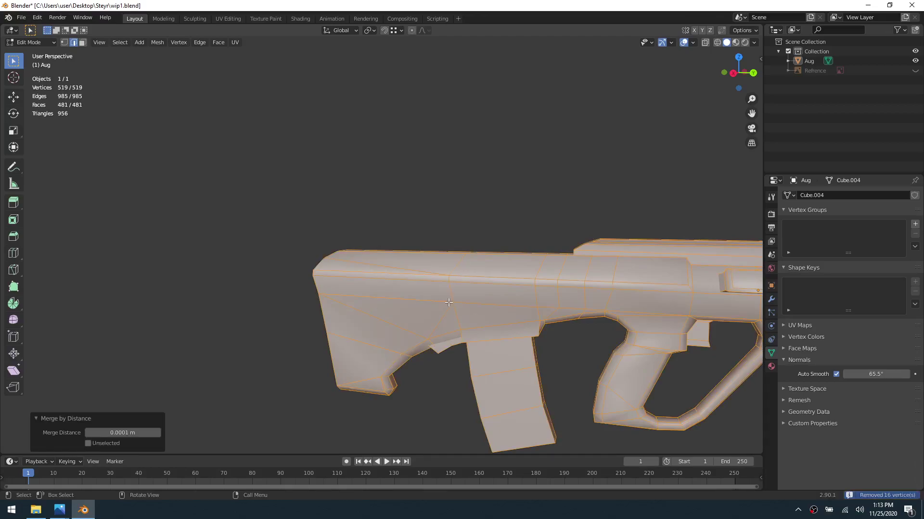
pyautogui.hotkey('alt', 'a')
# Step: Examine the smooth shading of the merged stock in Object Mode
pyautogui.hotkey('ctrl', 'Tab')
pyautogui.click(438, 210)
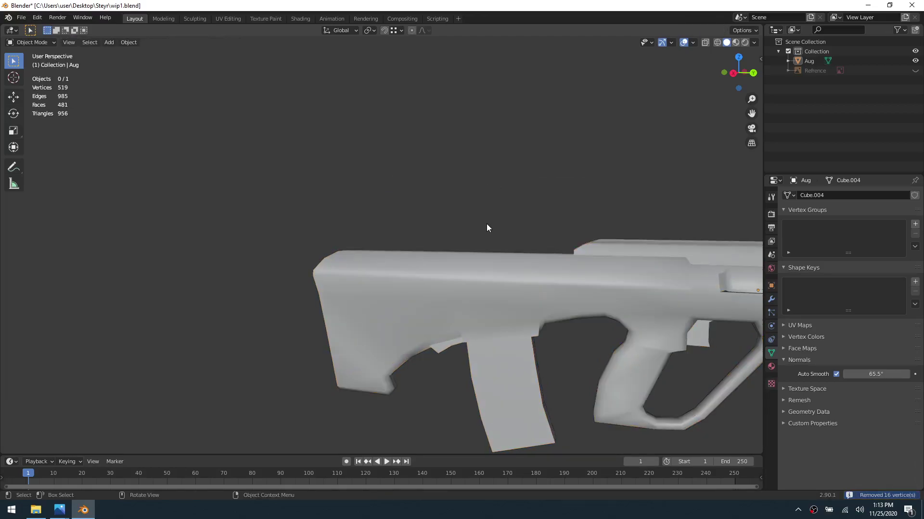
pyautogui.moveTo(394, 320); pyautogui.dragTo(424, 306, button='middle')
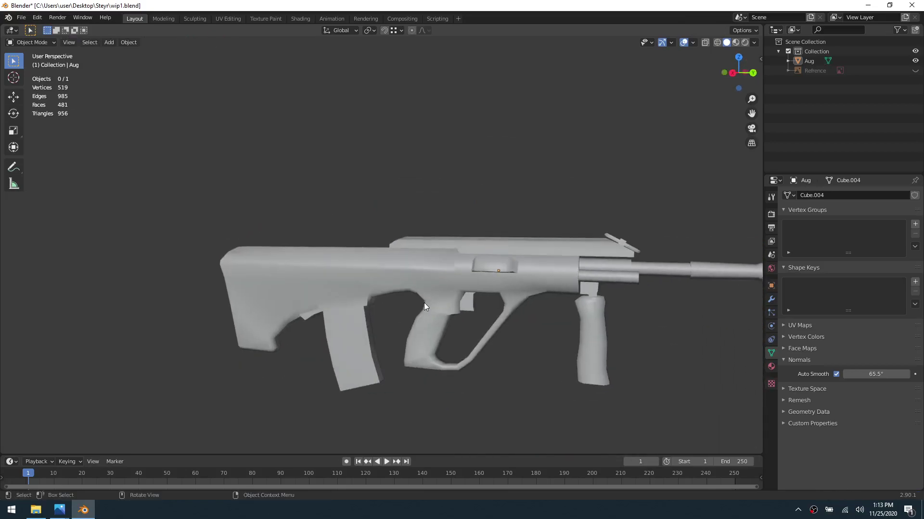
pyautogui.moveTo(379, 323); pyautogui.dragTo(435, 323, button='middle')
# Step: In Edit Mode, select the two vertices on the butt's rear edge just below its upper corner and nudge them slightly along Y
pyautogui.hotkey('ctrl', 'Tab')
pyautogui.click(421, 327)
pyautogui.press('1')
pyautogui.moveTo(216, 269); pyautogui.dragTo(243, 279)
pyautogui.press('g')
pyautogui.press('y')
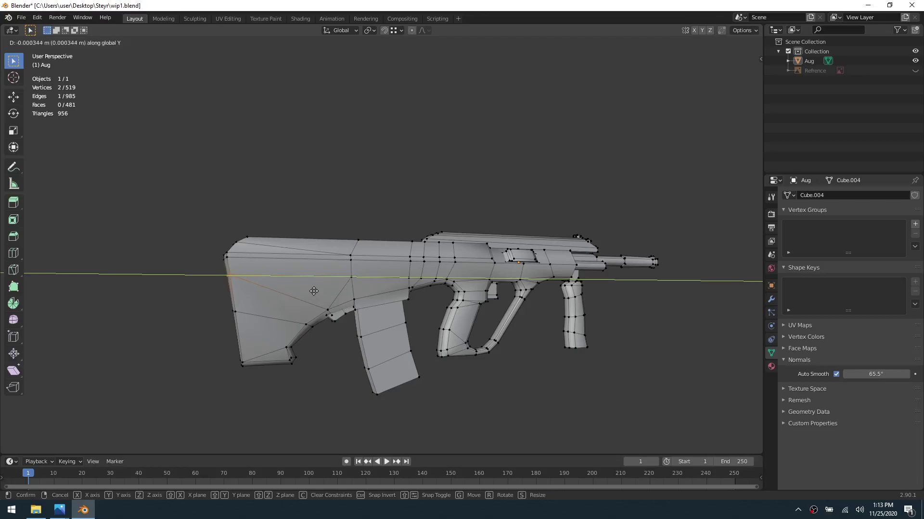
pyautogui.click(313, 291)
# Step: Return to Object Mode, save the file, and frame the whole rifle in right orthographic view
pyautogui.hotkey('ctrl', 'Tab')
pyautogui.click(291, 298)
pyautogui.moveTo(666, 369); pyautogui.dragTo(578, 298, button='middle')
pyautogui.hotkey('ctrl', 's')
pyautogui.scroll(2, 501, 324)
pyautogui.keyDown('shift'); pyautogui.moveTo(507, 345); pyautogui.dragTo(572, 333, button='middle'); pyautogui.keyUp('shift')
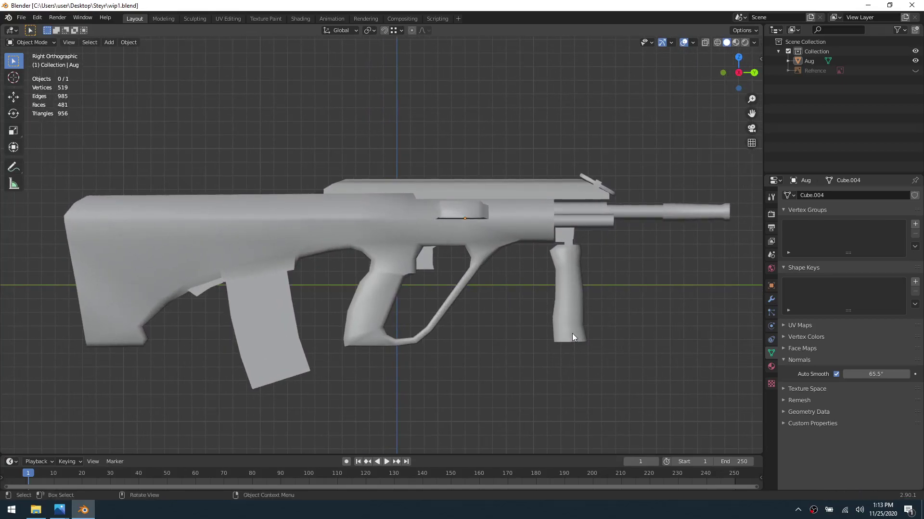